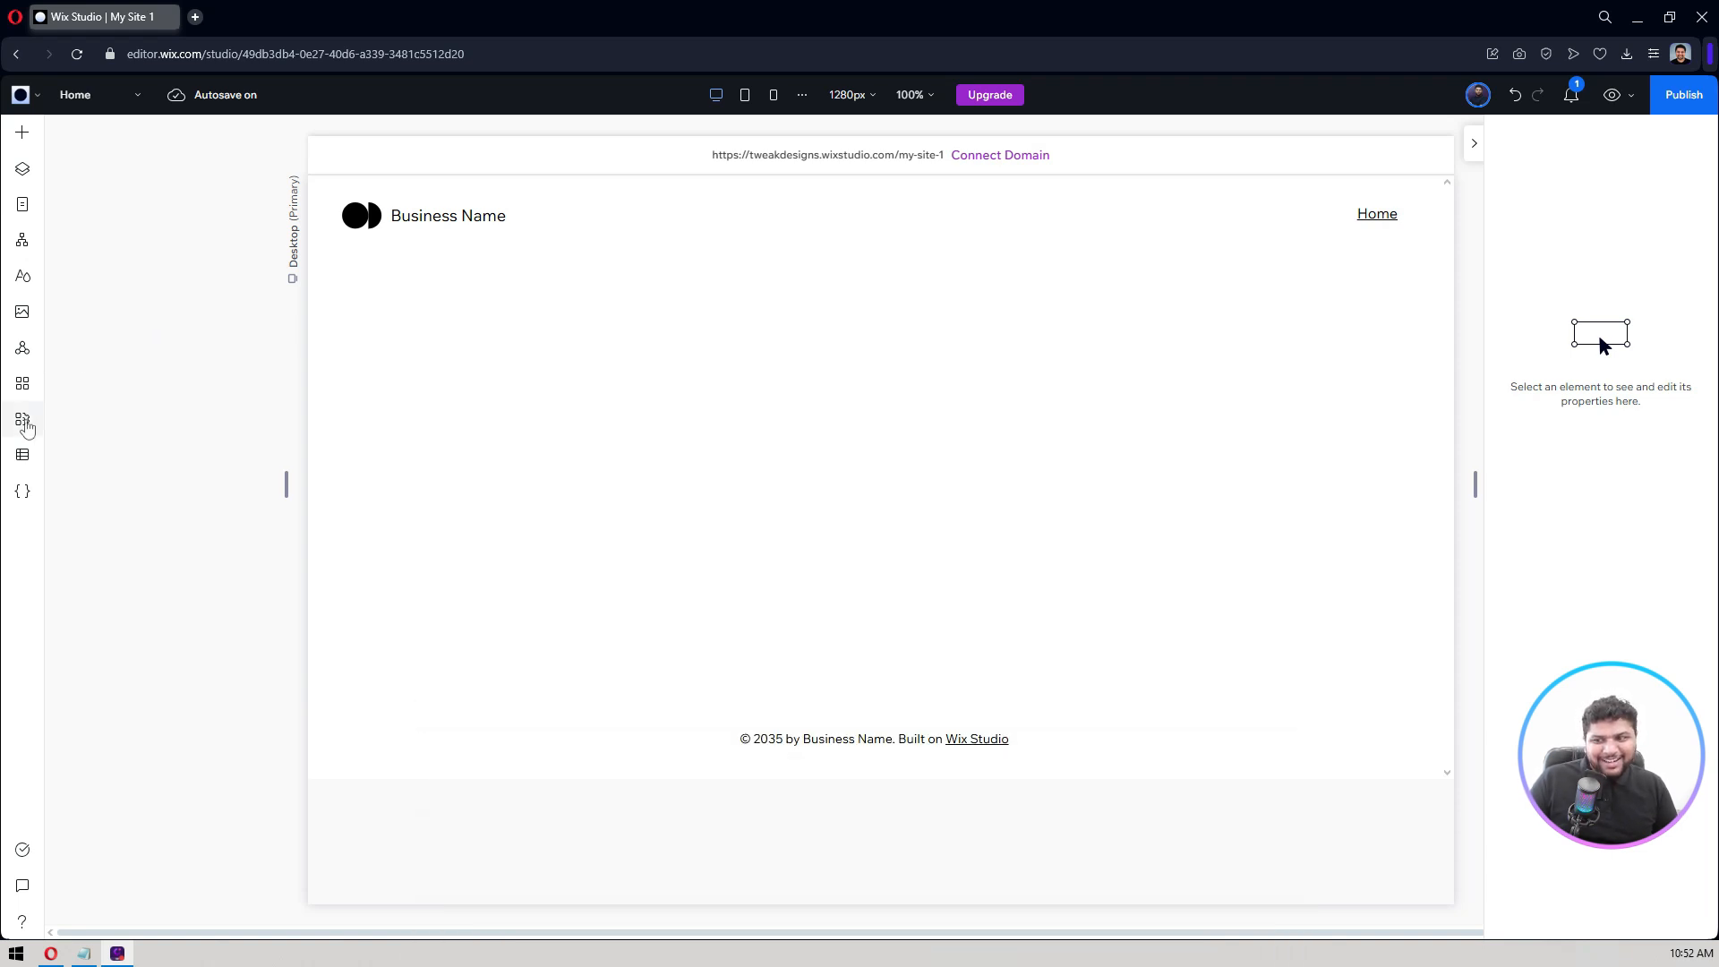
Step: Add the Wix Blog app to the site from the available business apps
click(24, 423)
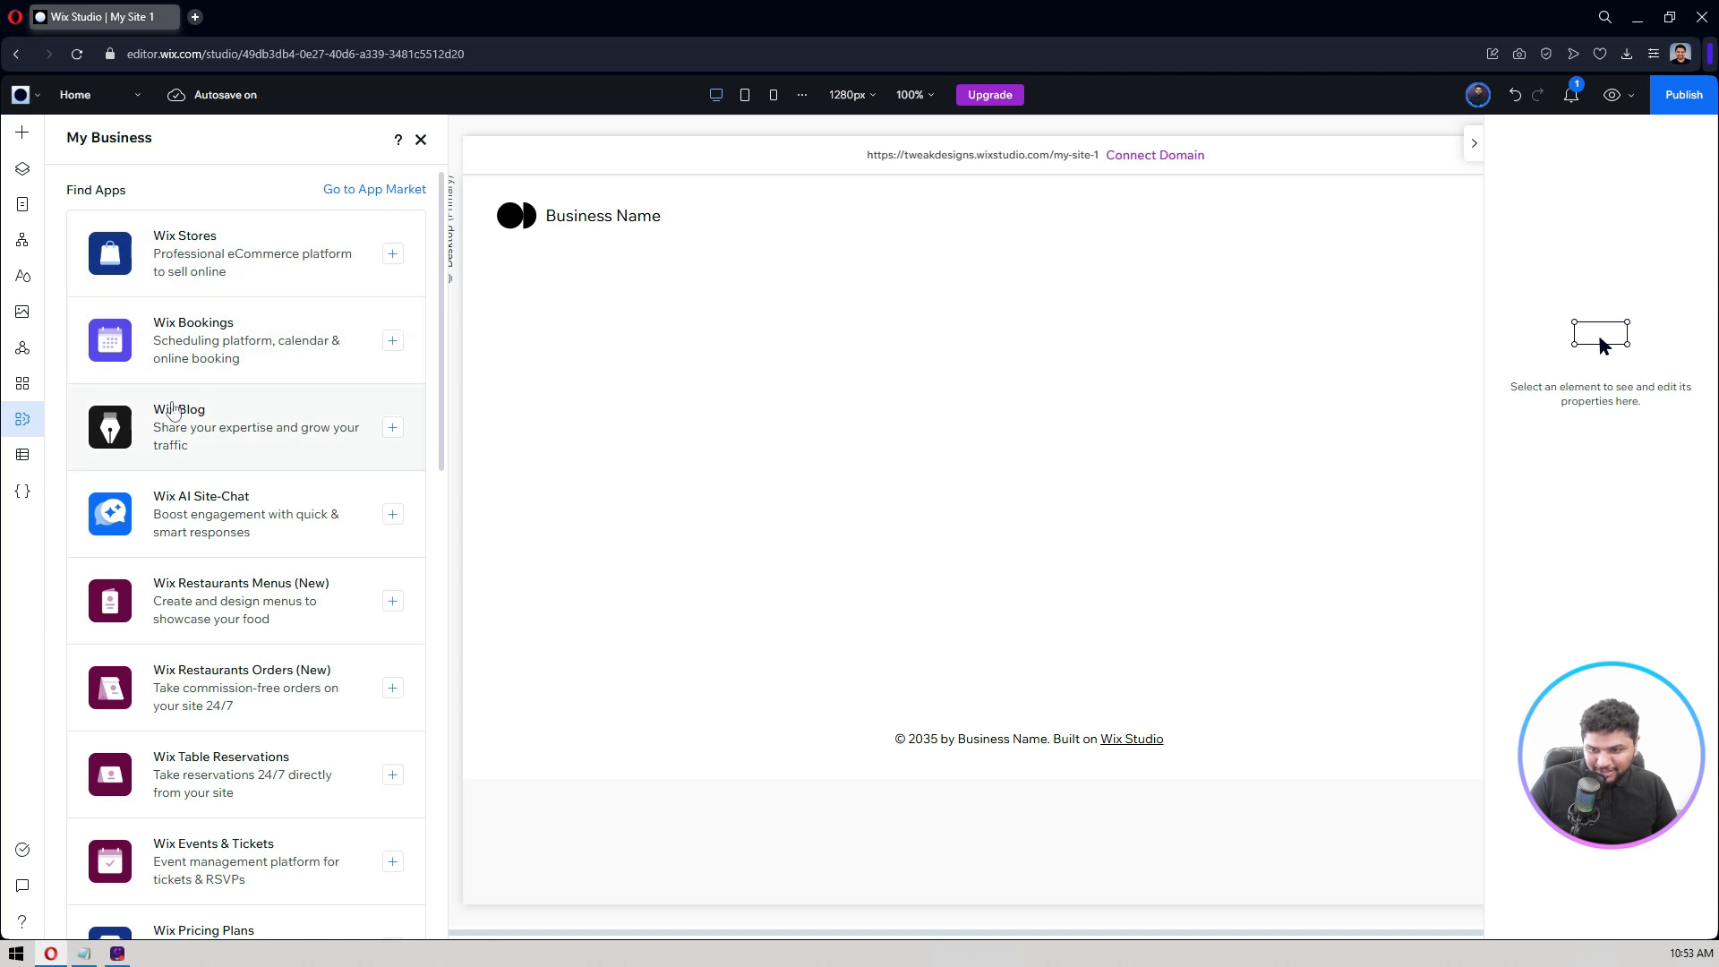
click(393, 427)
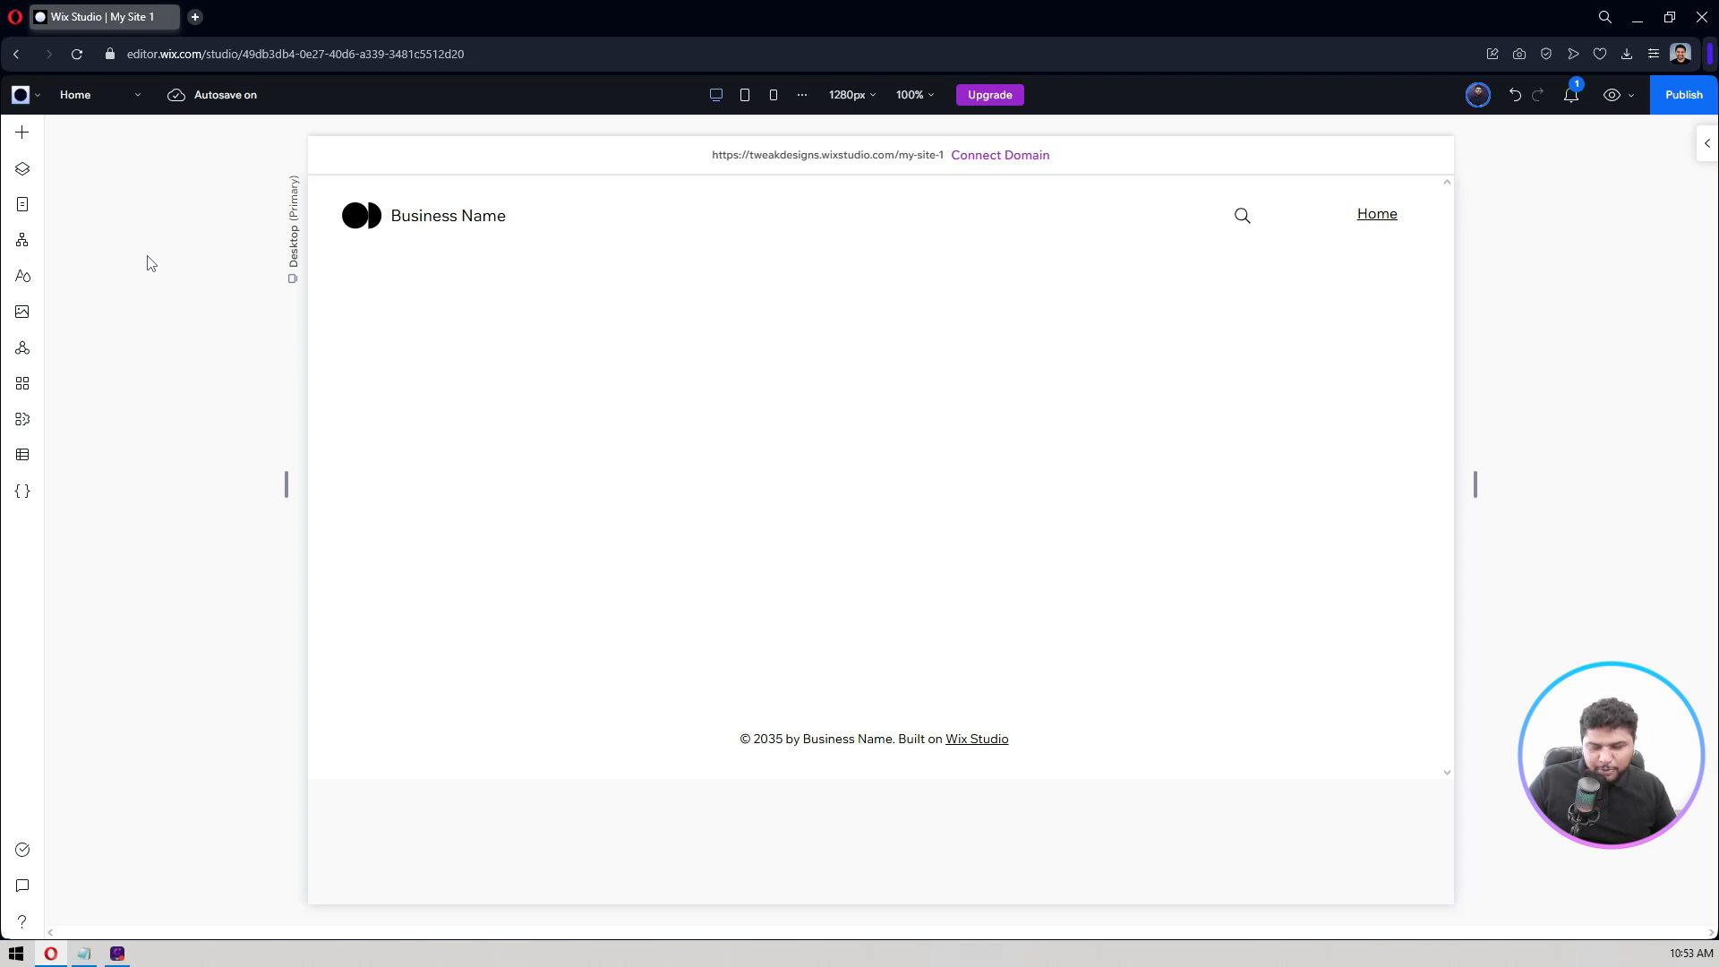
Step: Examine the site's Search Results, Blog and Post pages and look over the All Posts layout
click(24, 205)
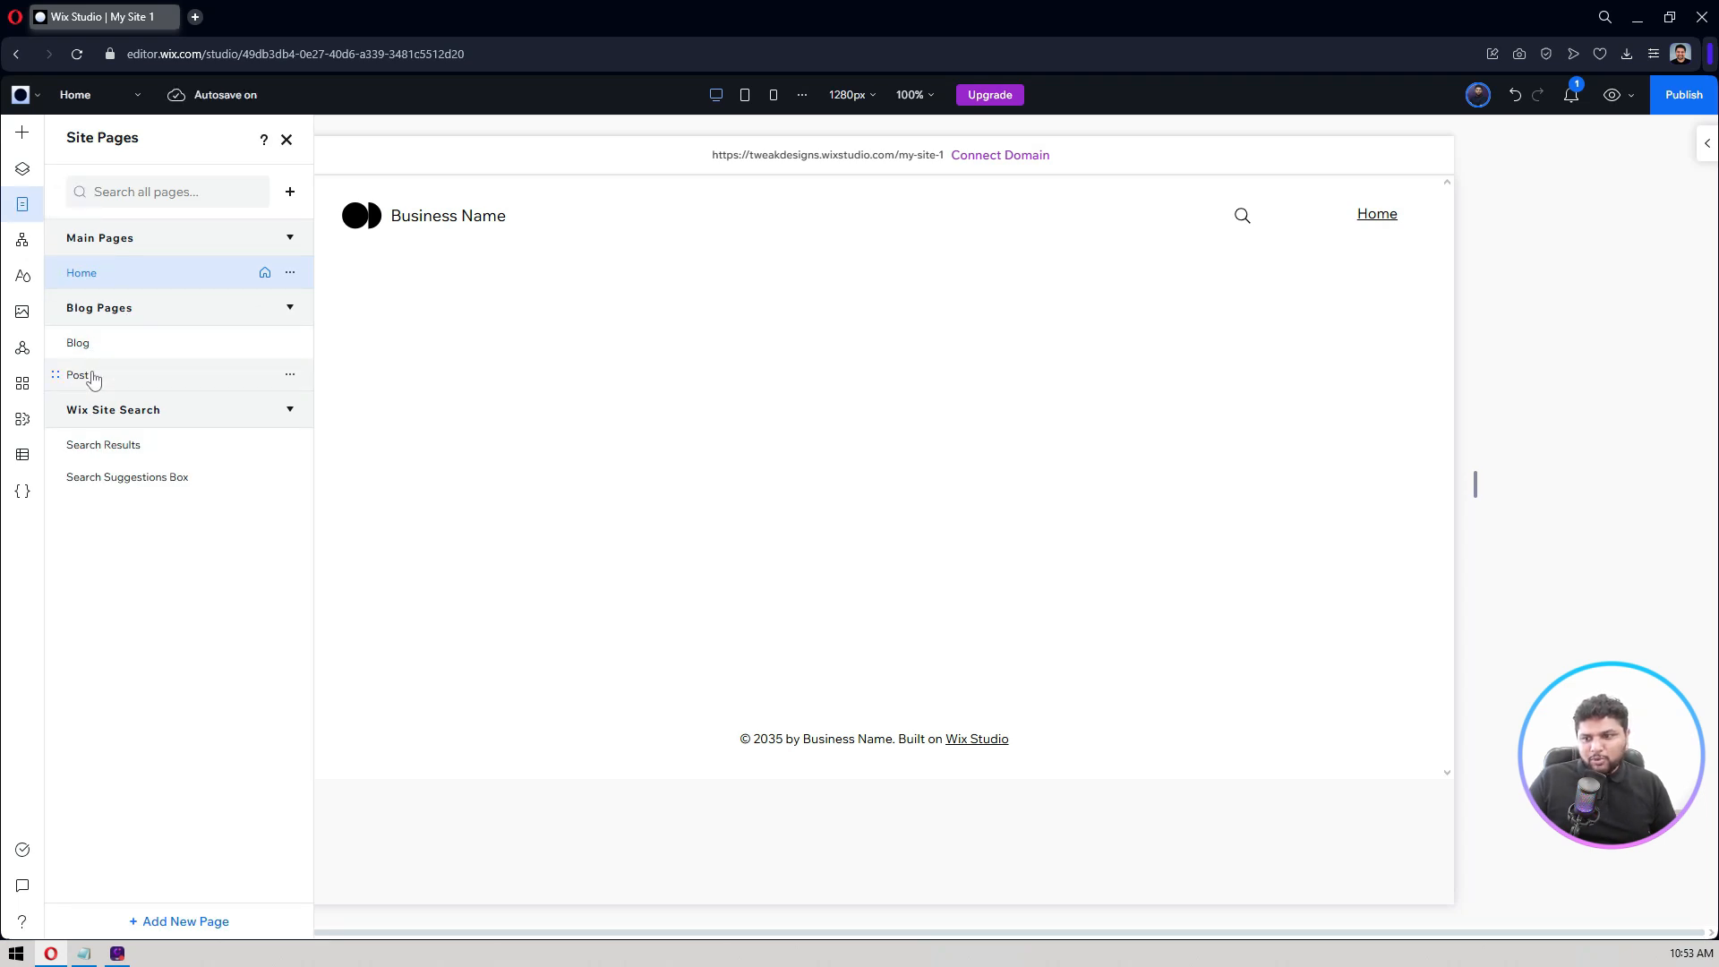
click(112, 445)
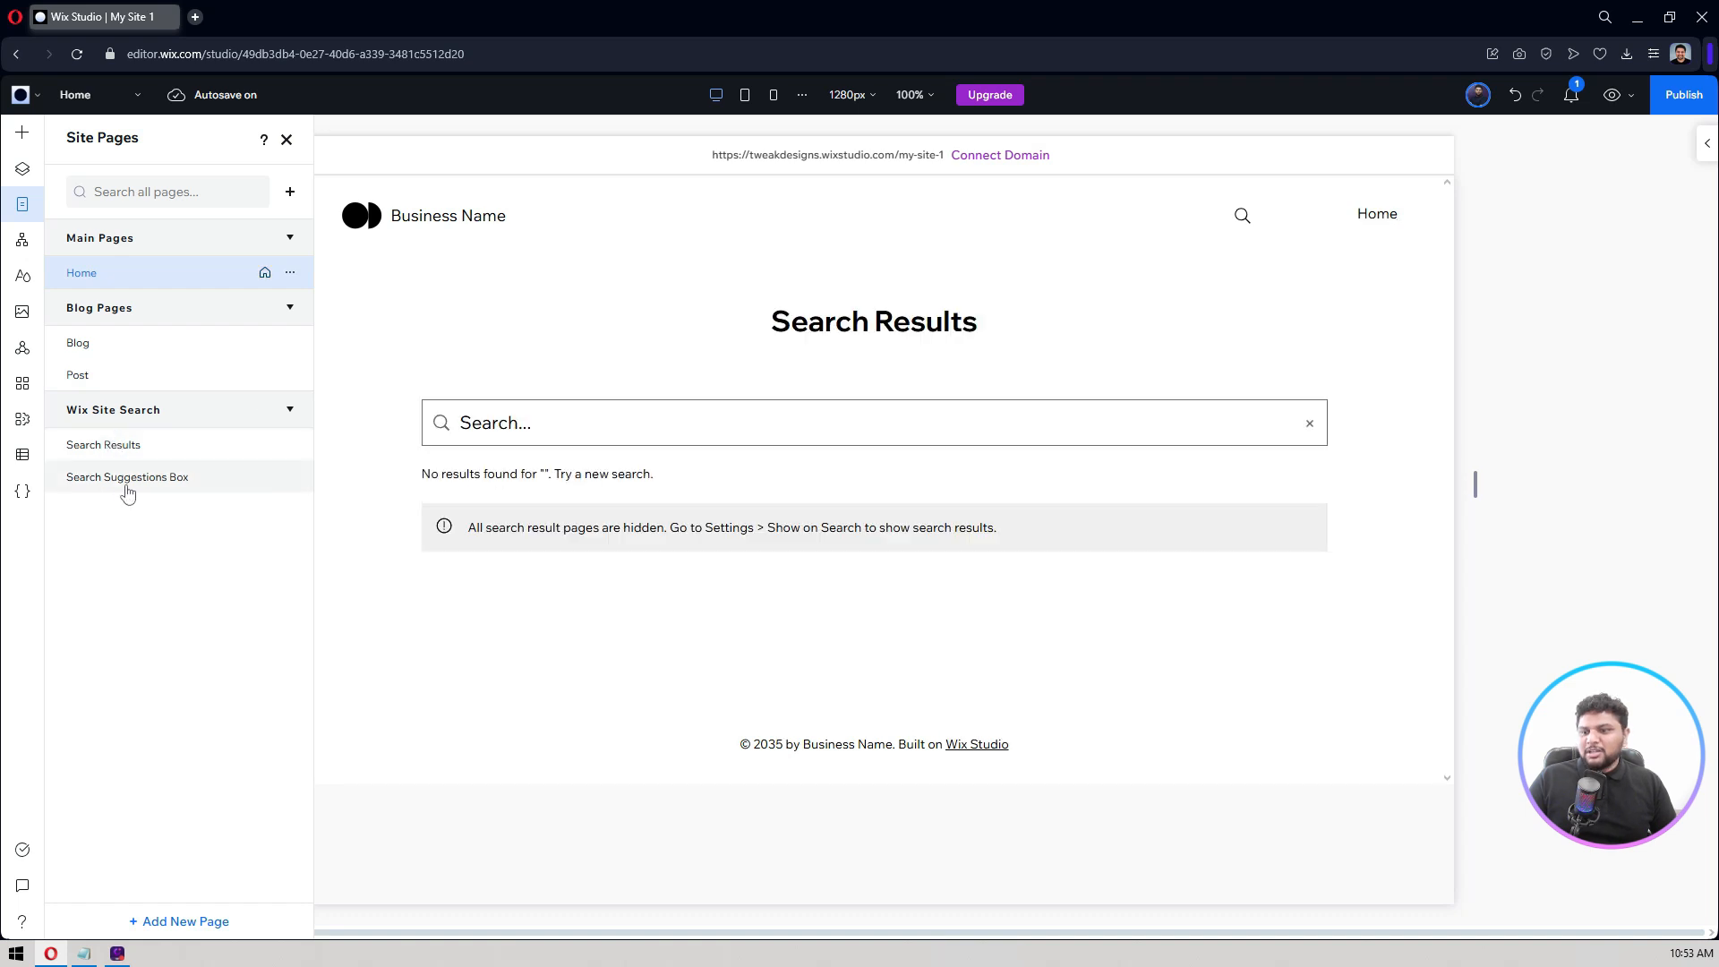
click(109, 349)
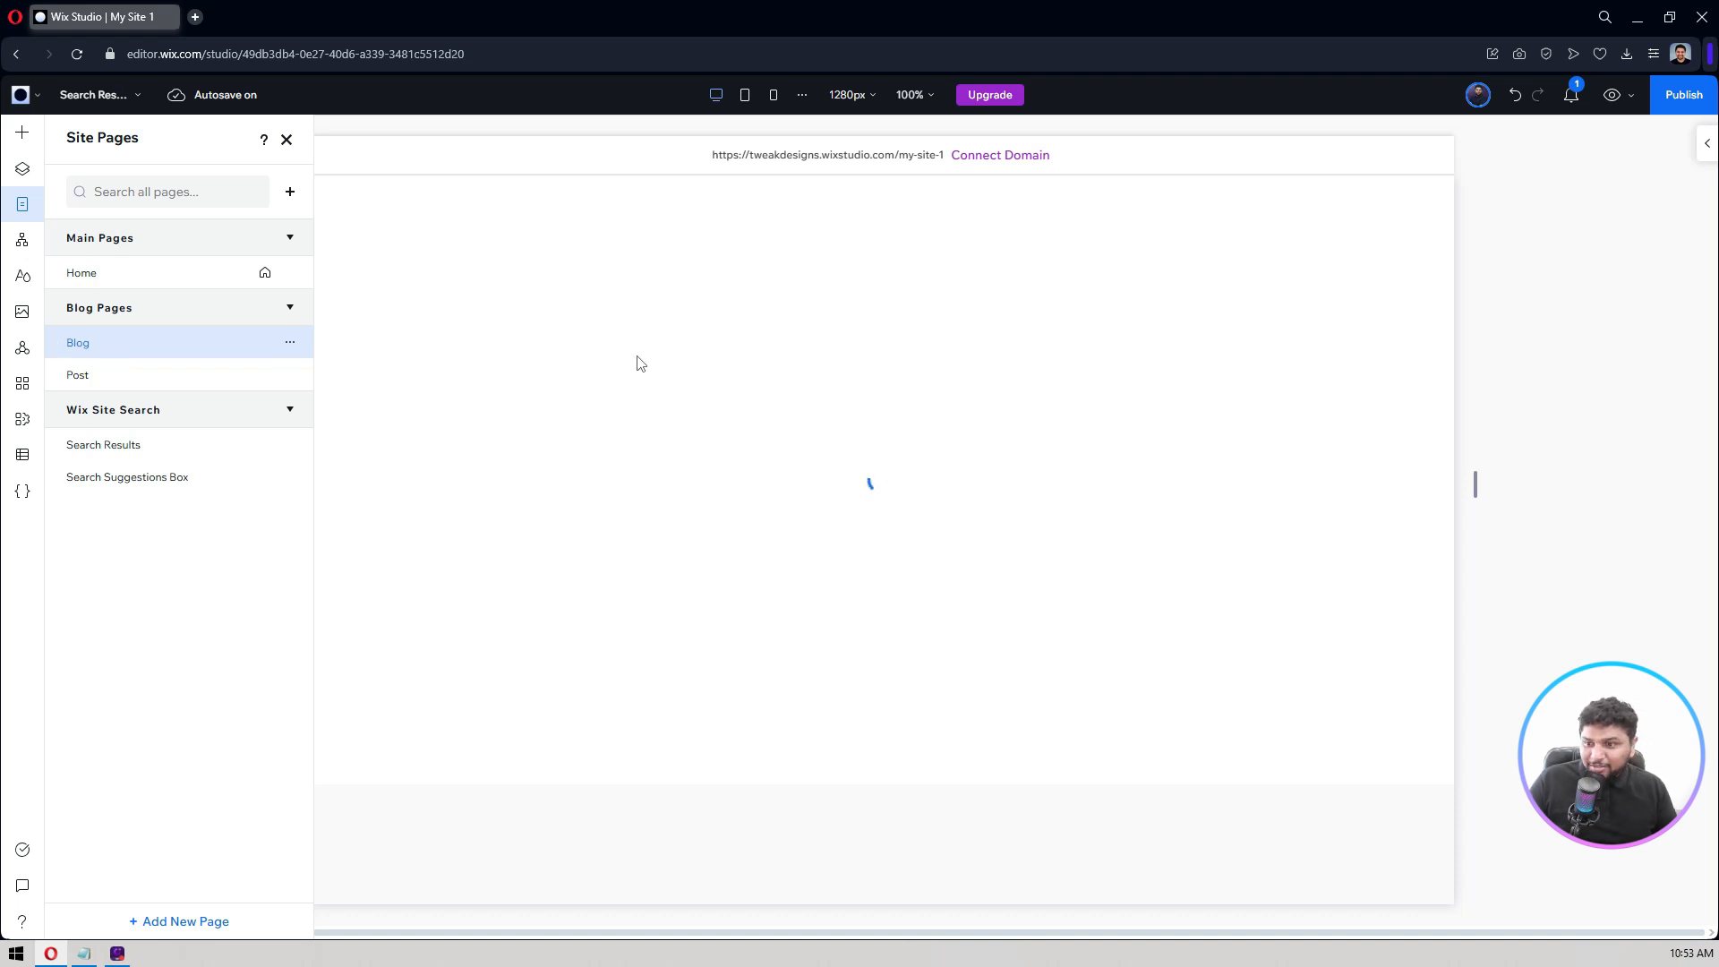
scroll(641, 362, down, 2)
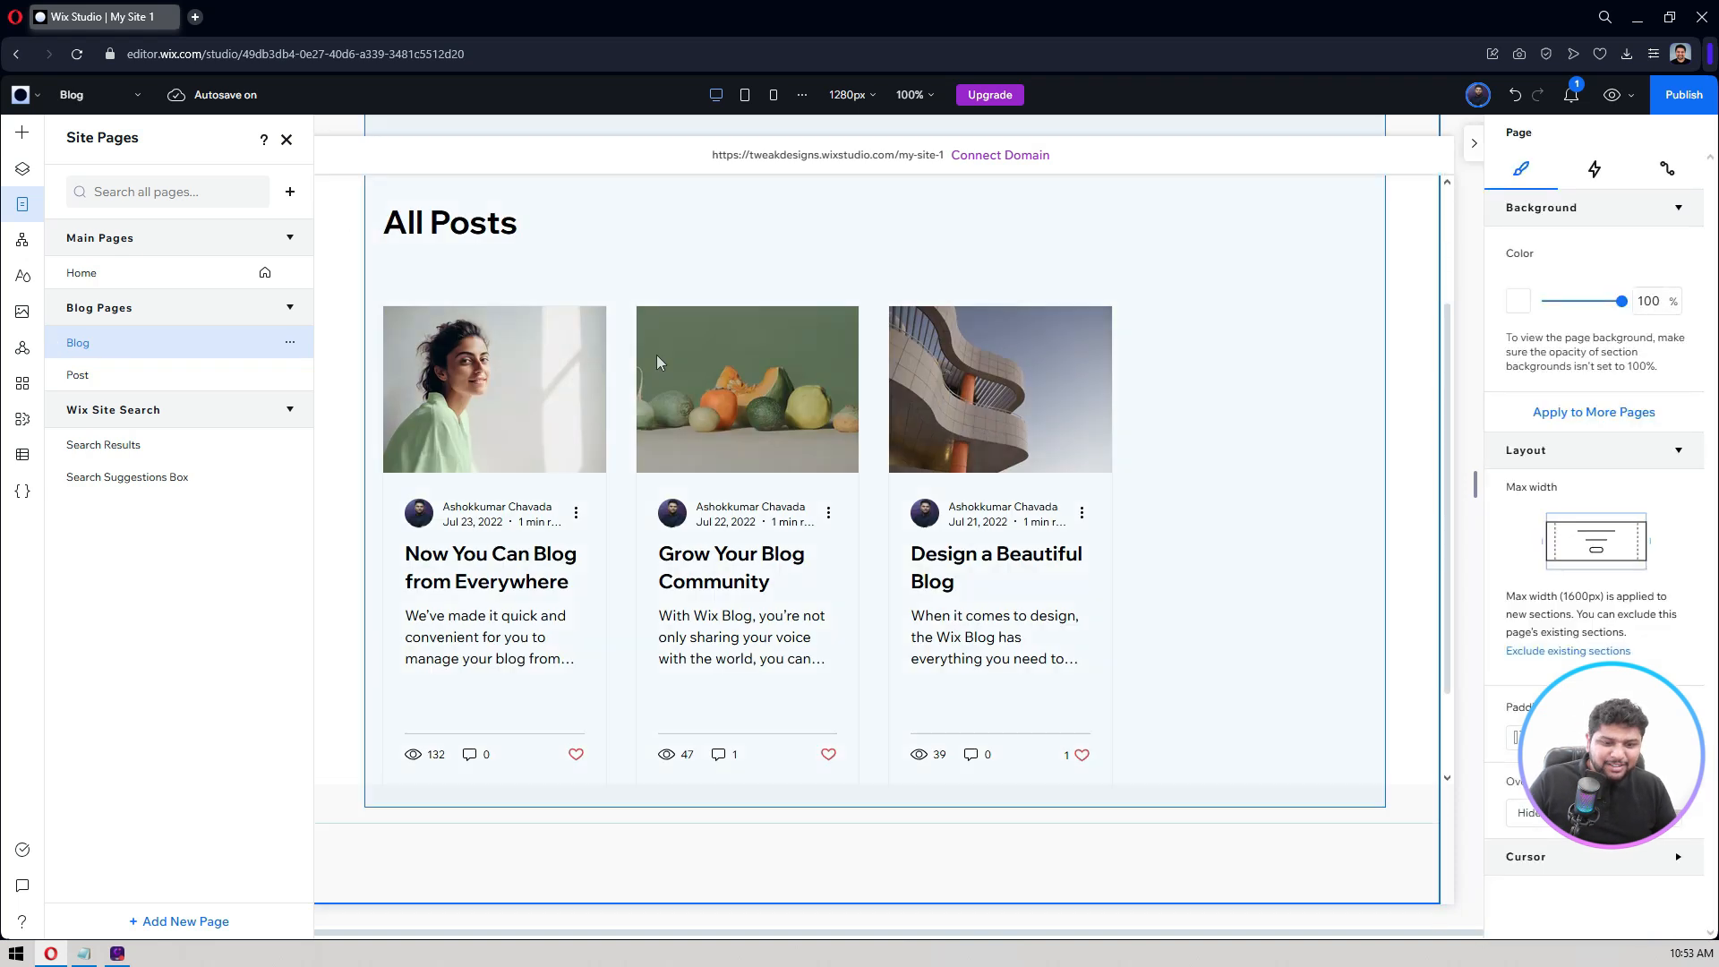
scroll(657, 354, up, 2)
scroll(657, 354, down, 2)
scroll(756, 484, up, 2)
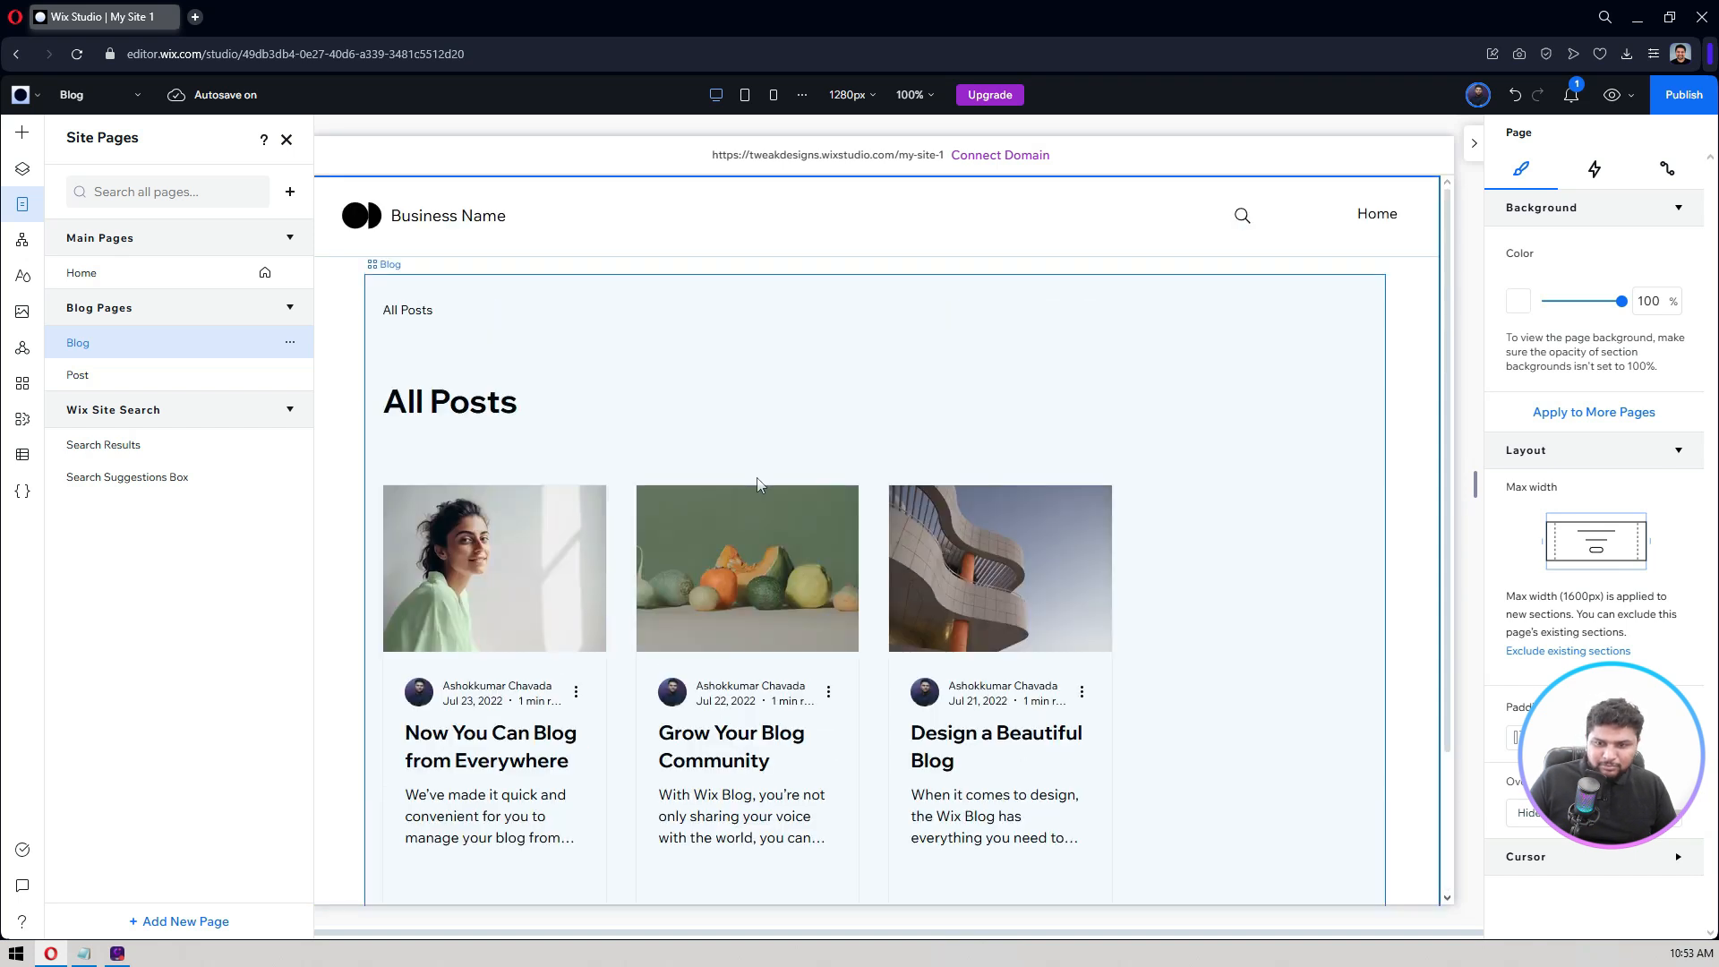
click(189, 390)
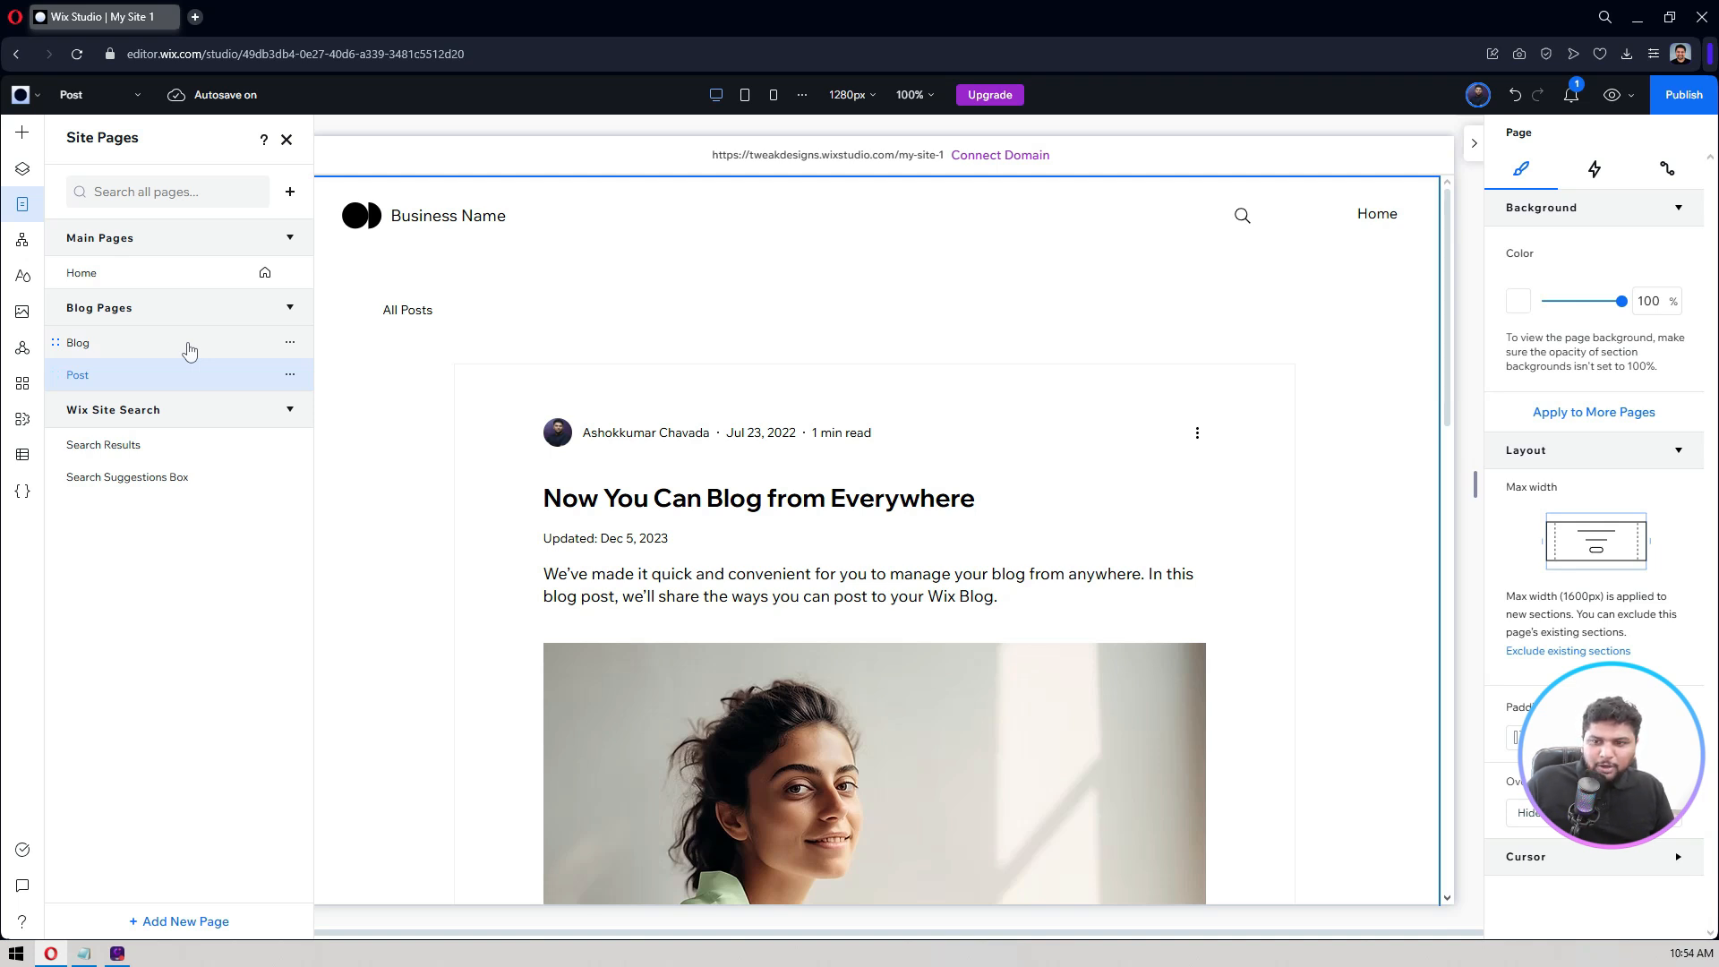
click(189, 350)
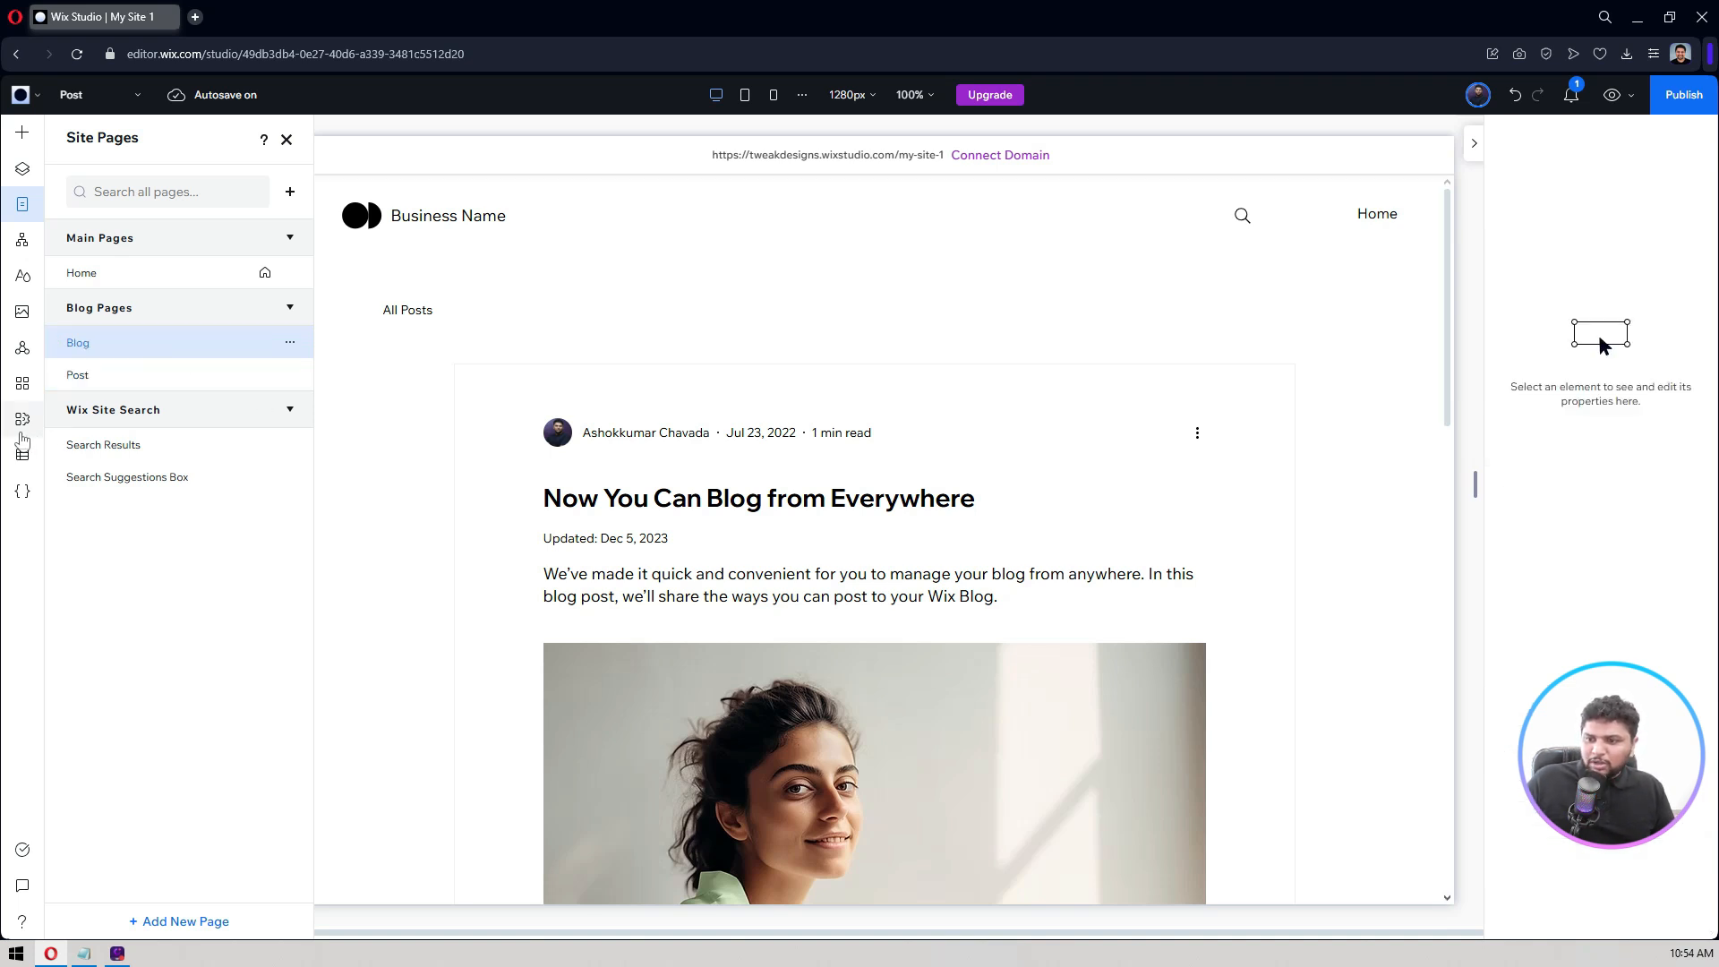
Step: Open the blog management dashboard for Wix Blog and expand its Blog section
click(23, 428)
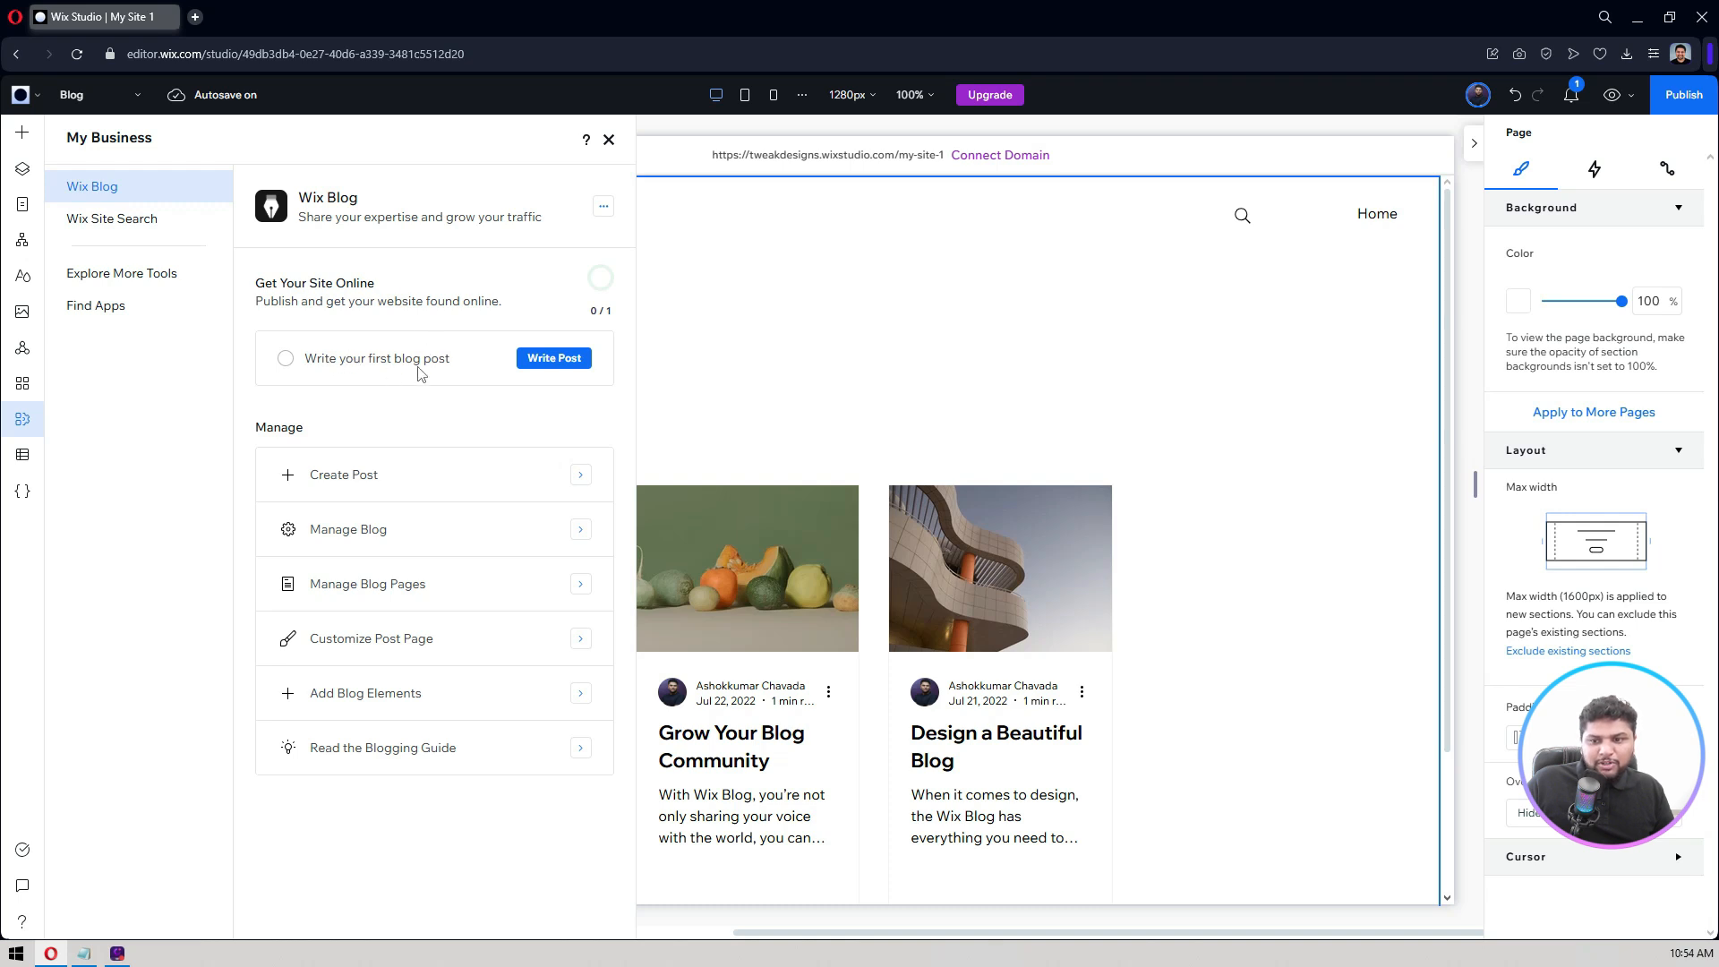
click(362, 537)
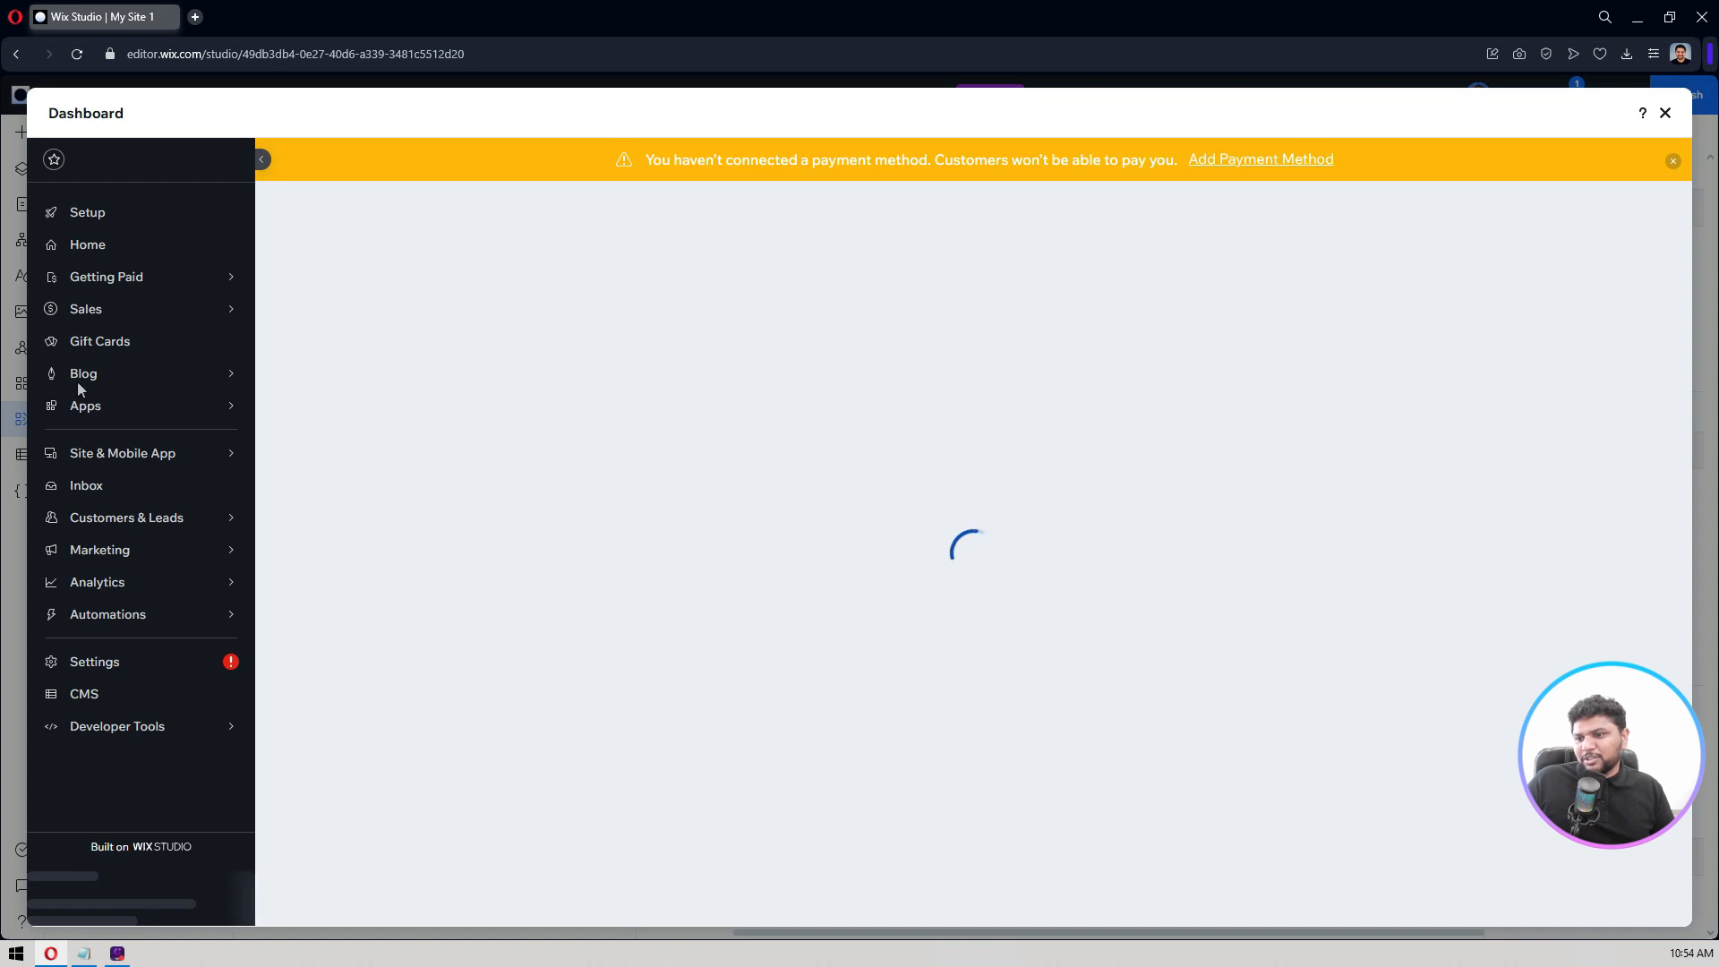
click(77, 384)
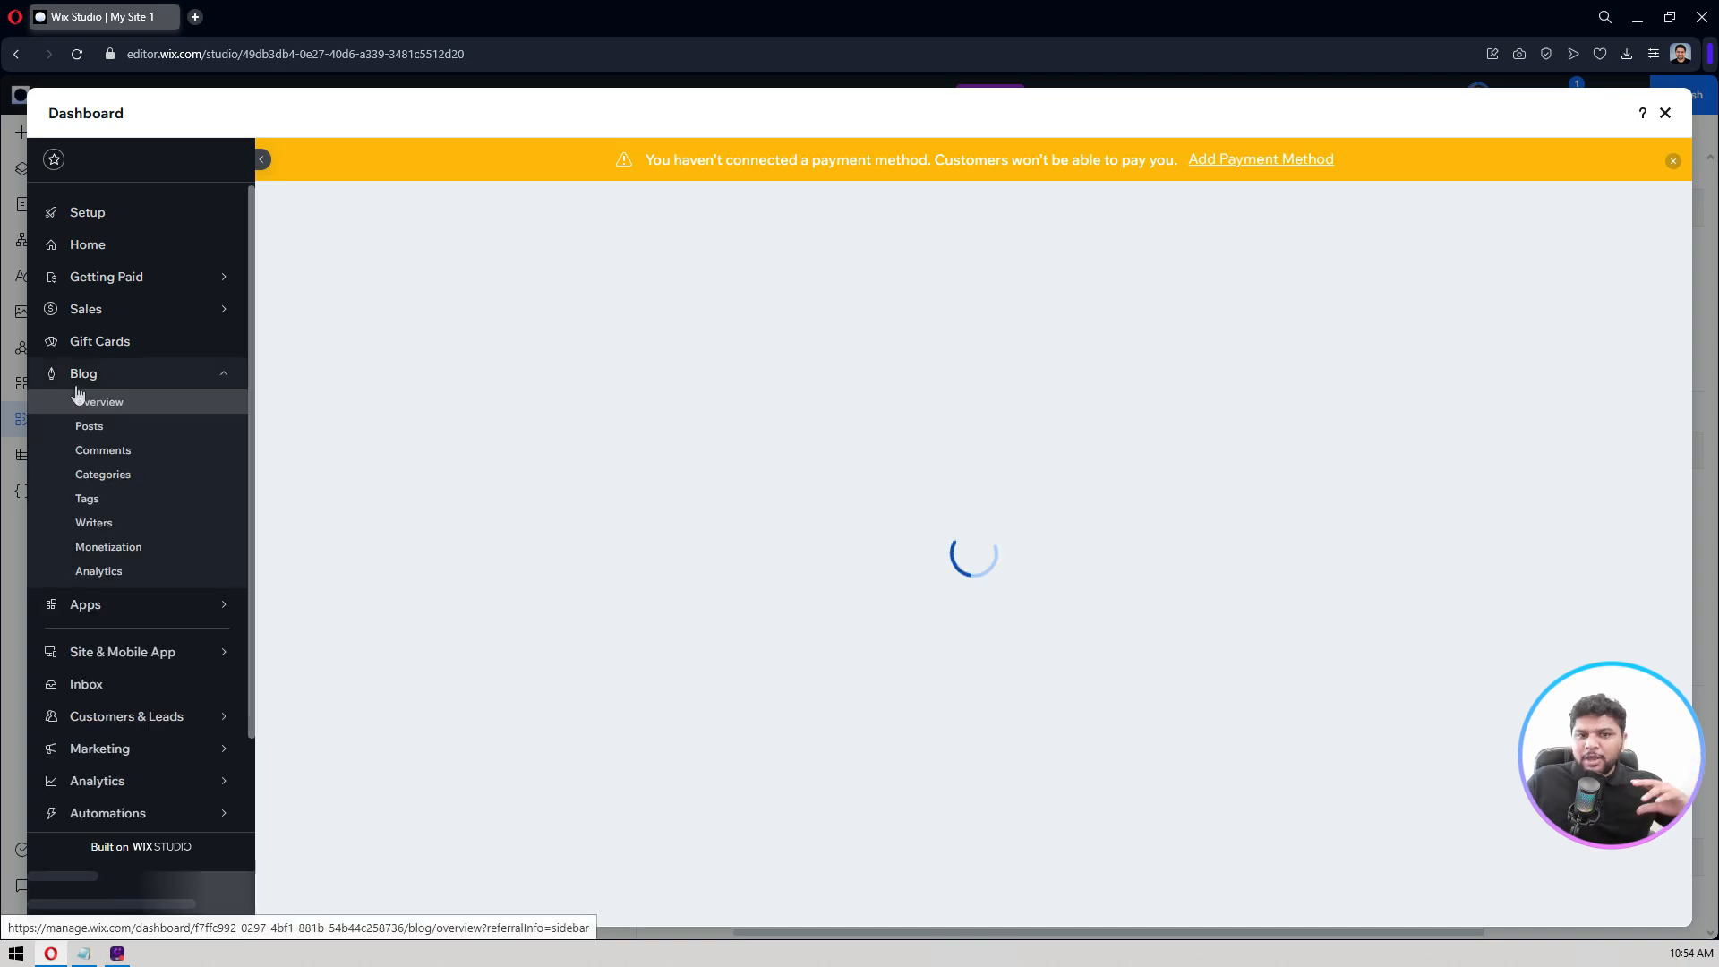
mouse_move(77, 394)
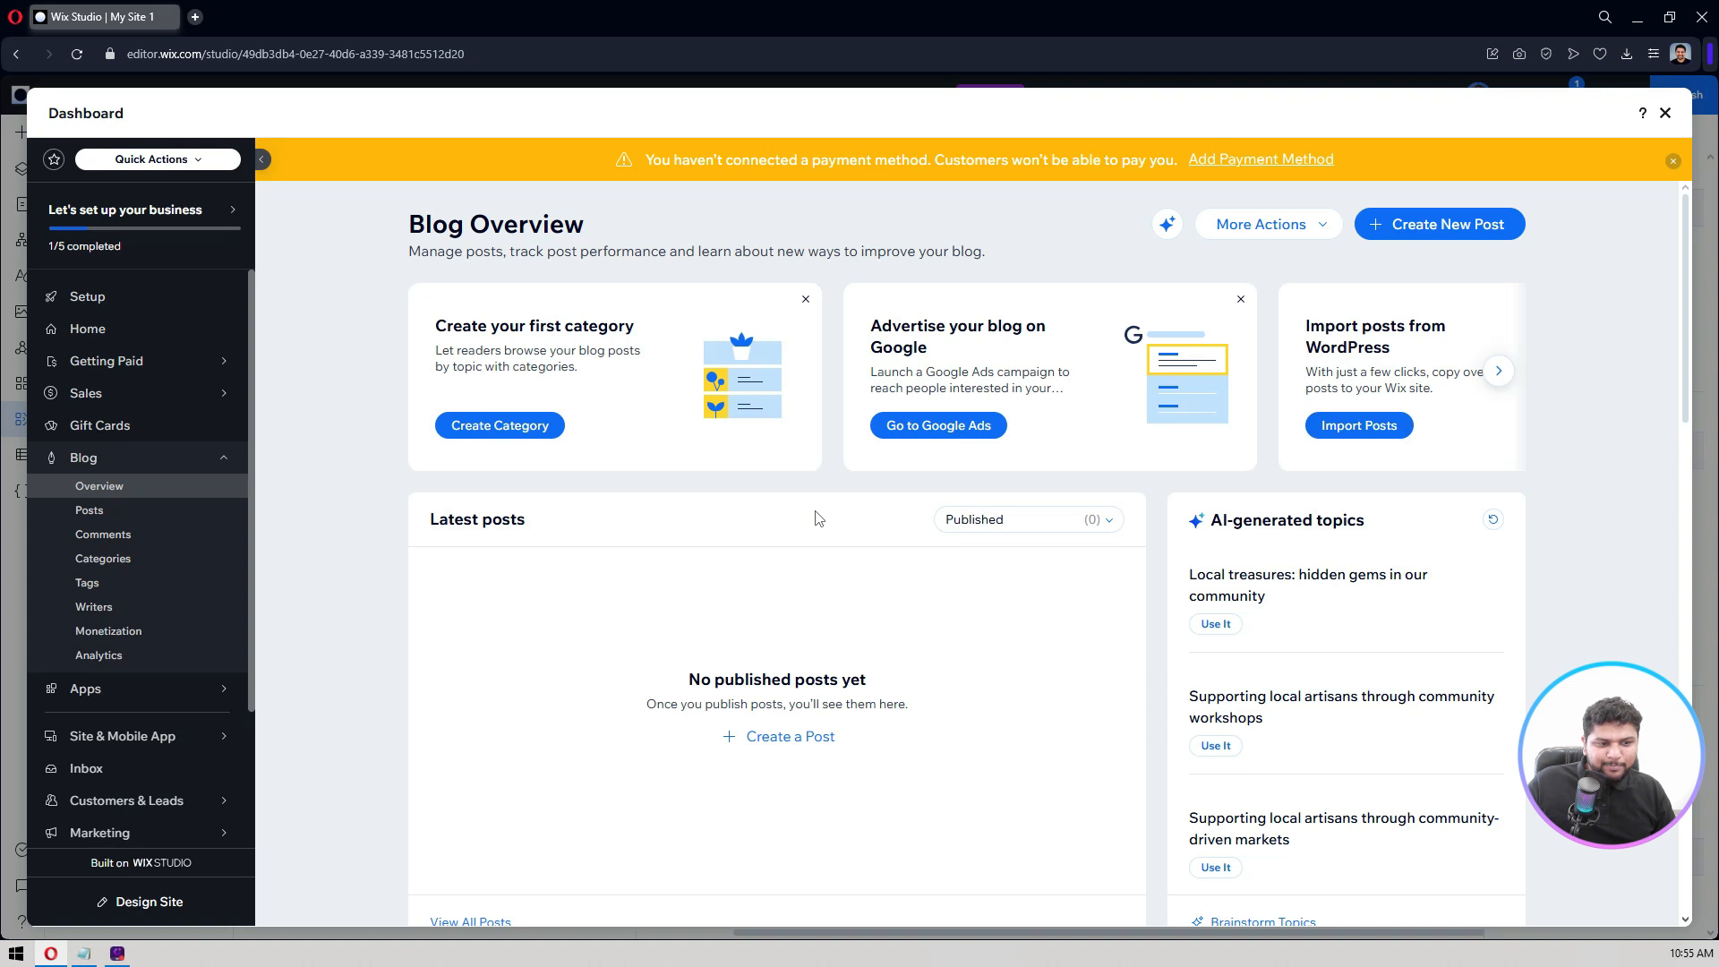
Step: Look through the dashboard's Blog Overview, Posts, Comments and Categories pages
scroll(678, 610, down, 2)
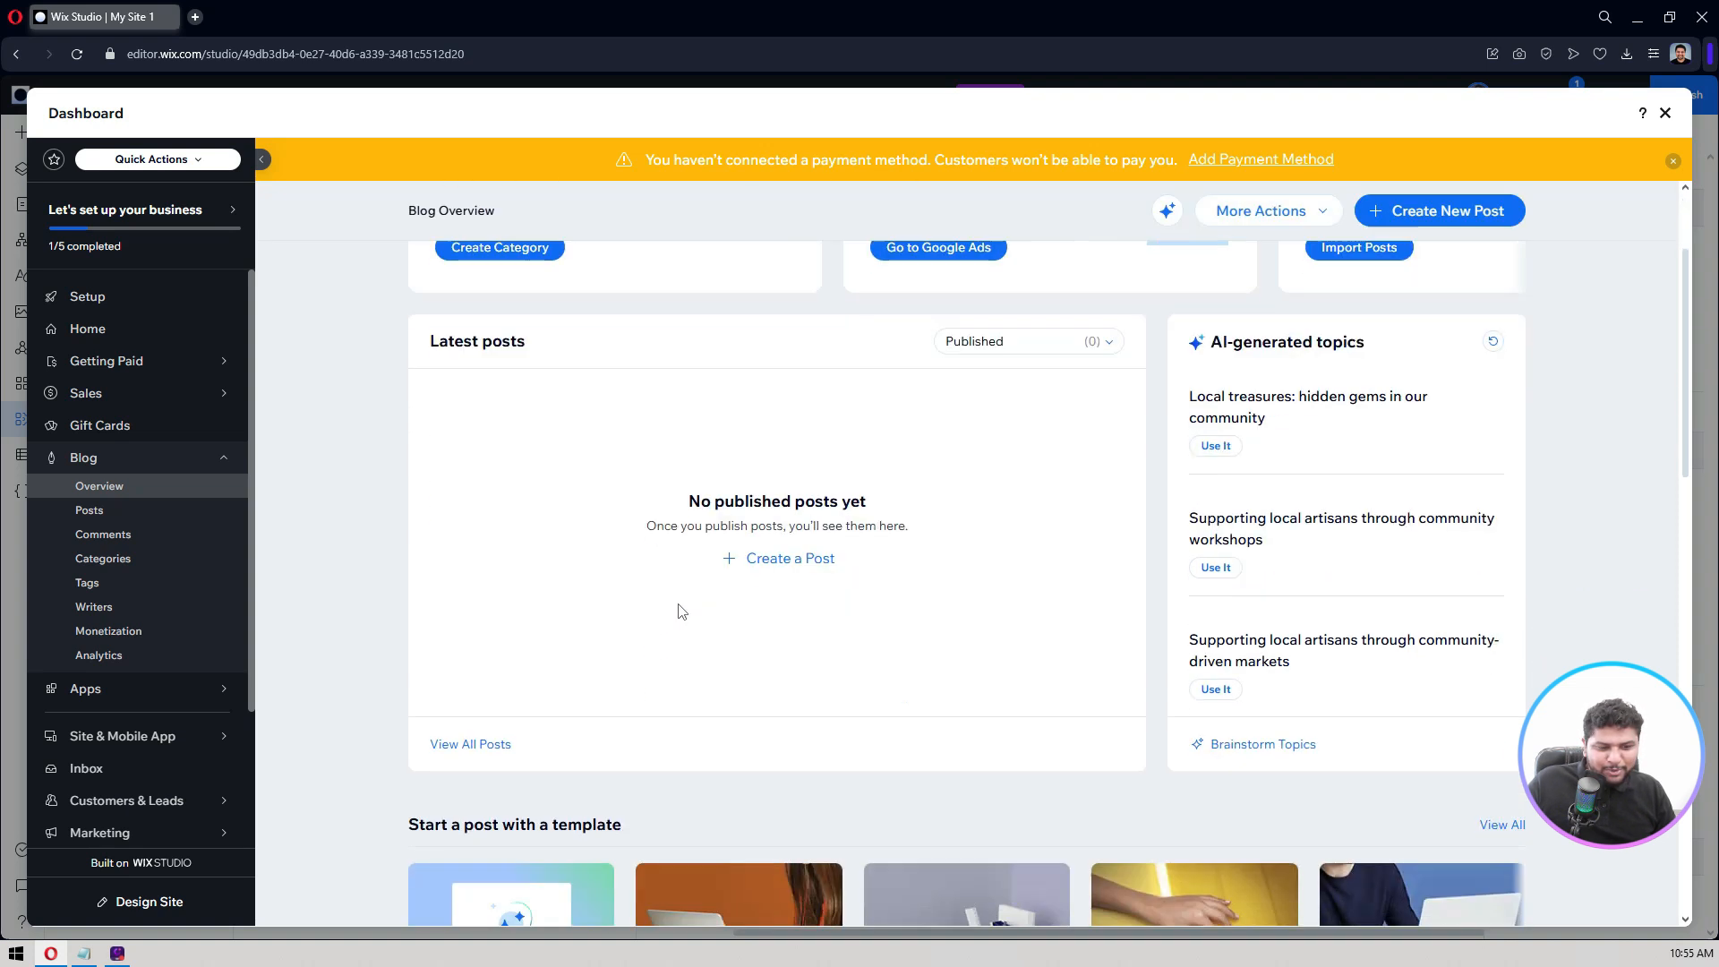
scroll(347, 449, down, 2)
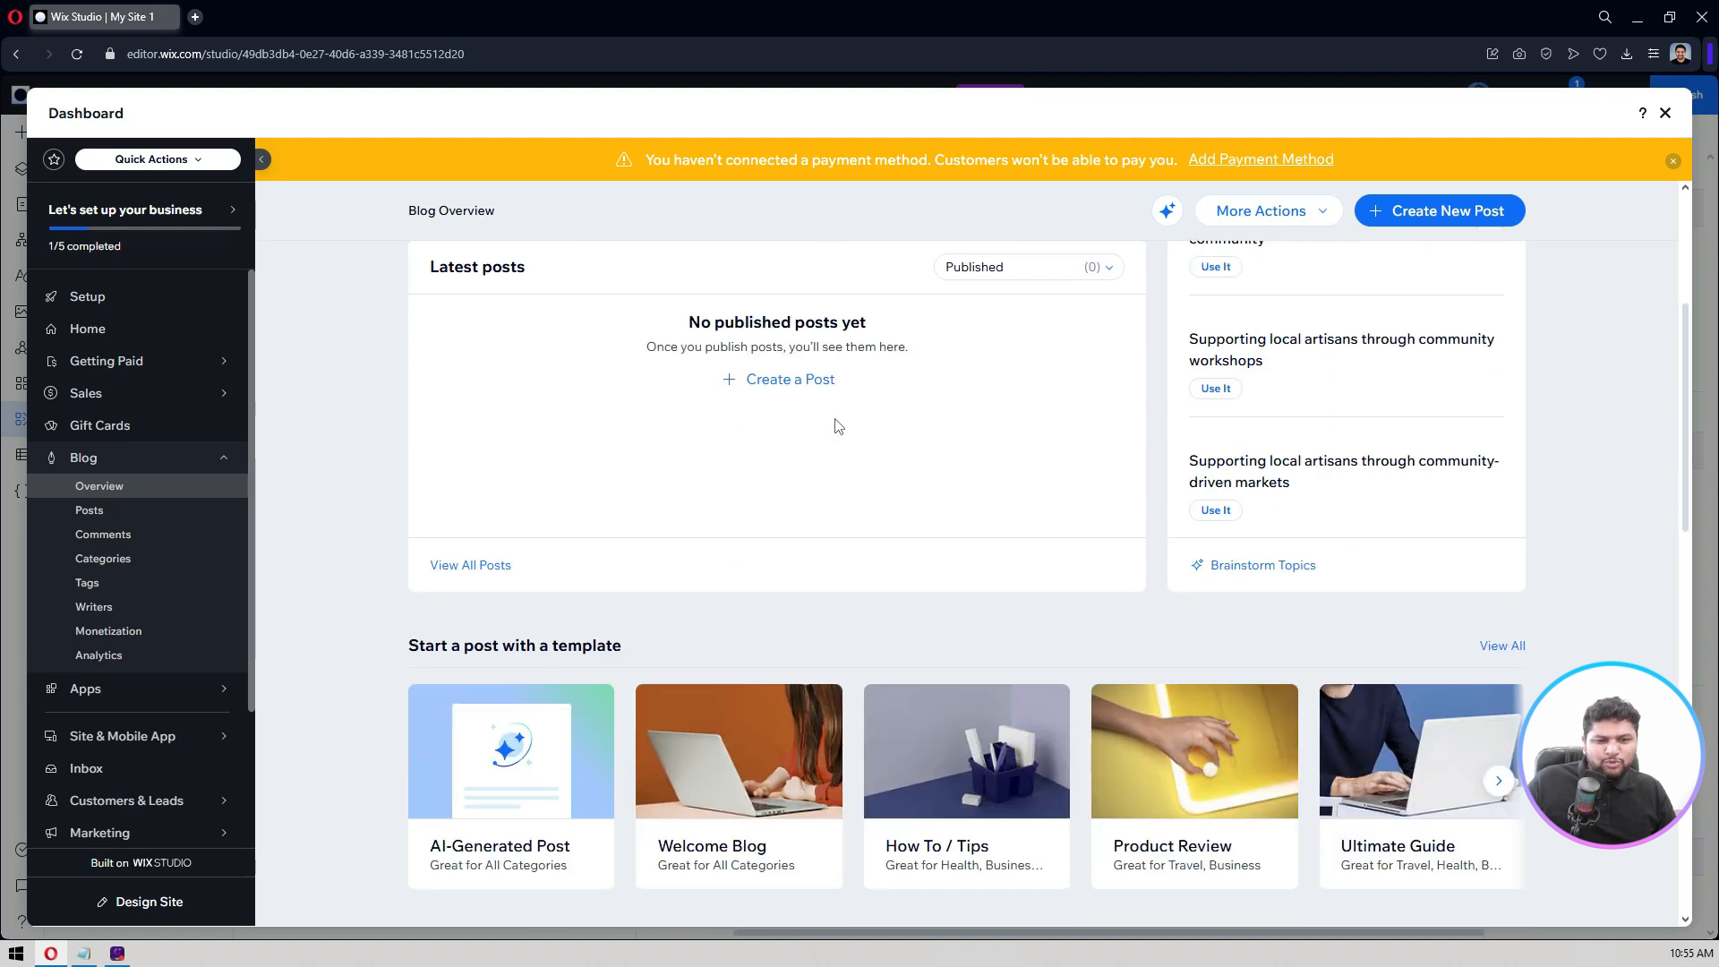
scroll(838, 426, up, 4)
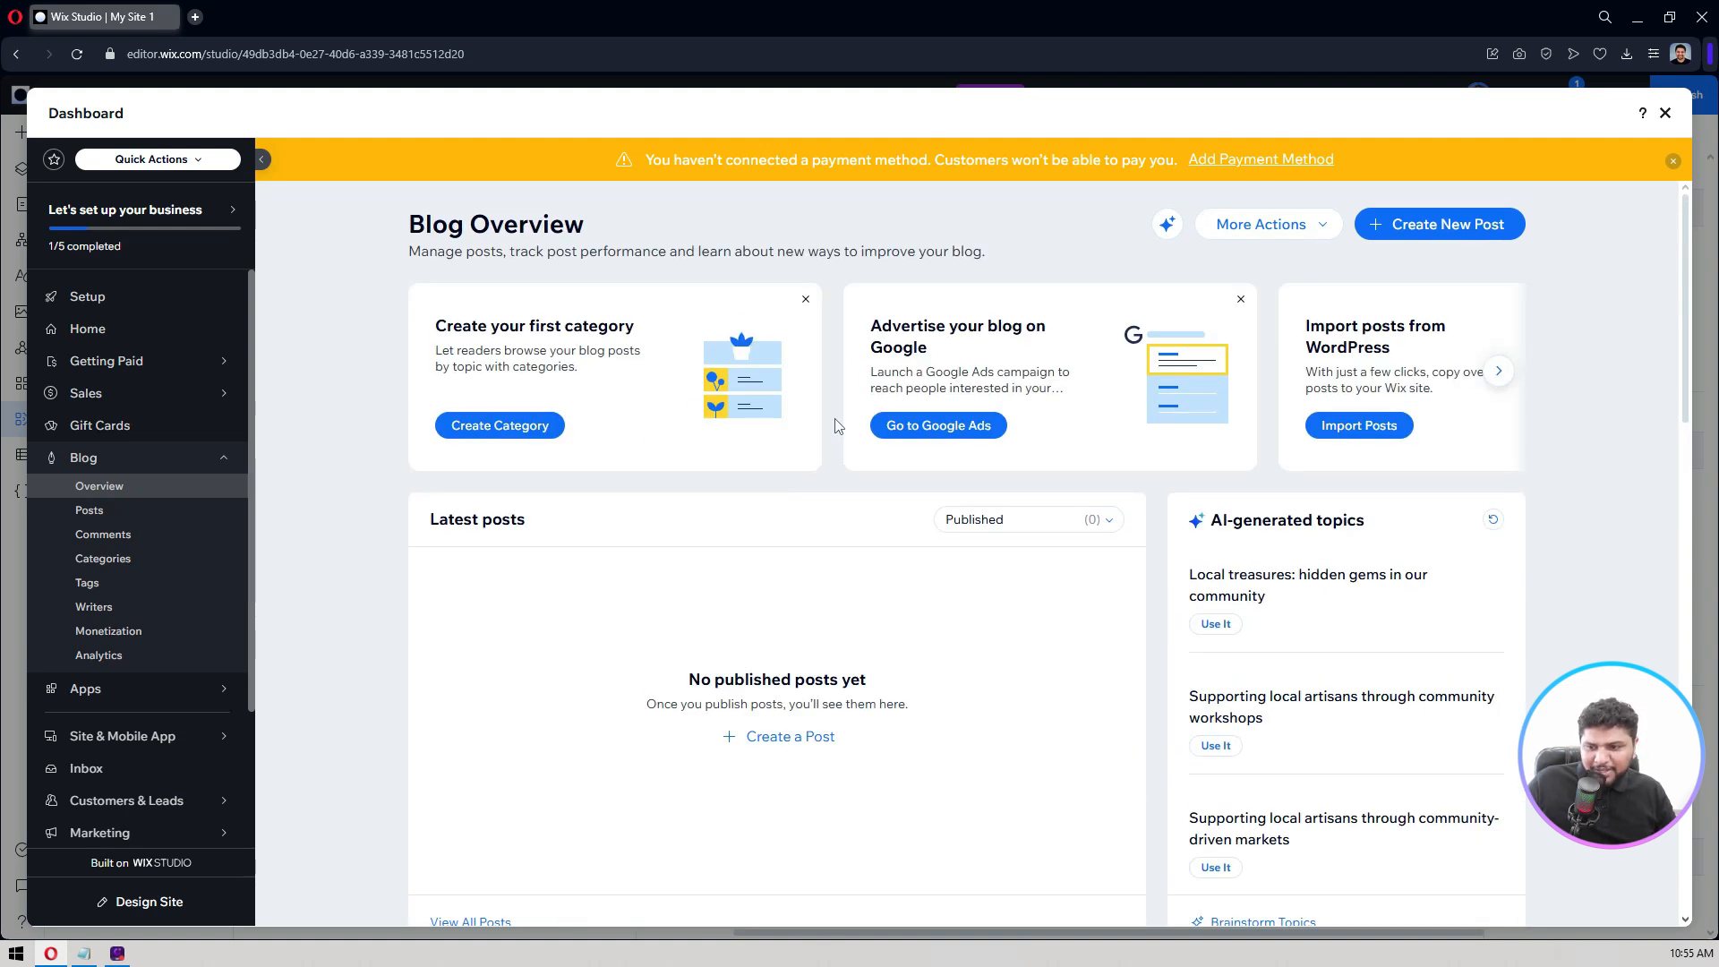
click(184, 512)
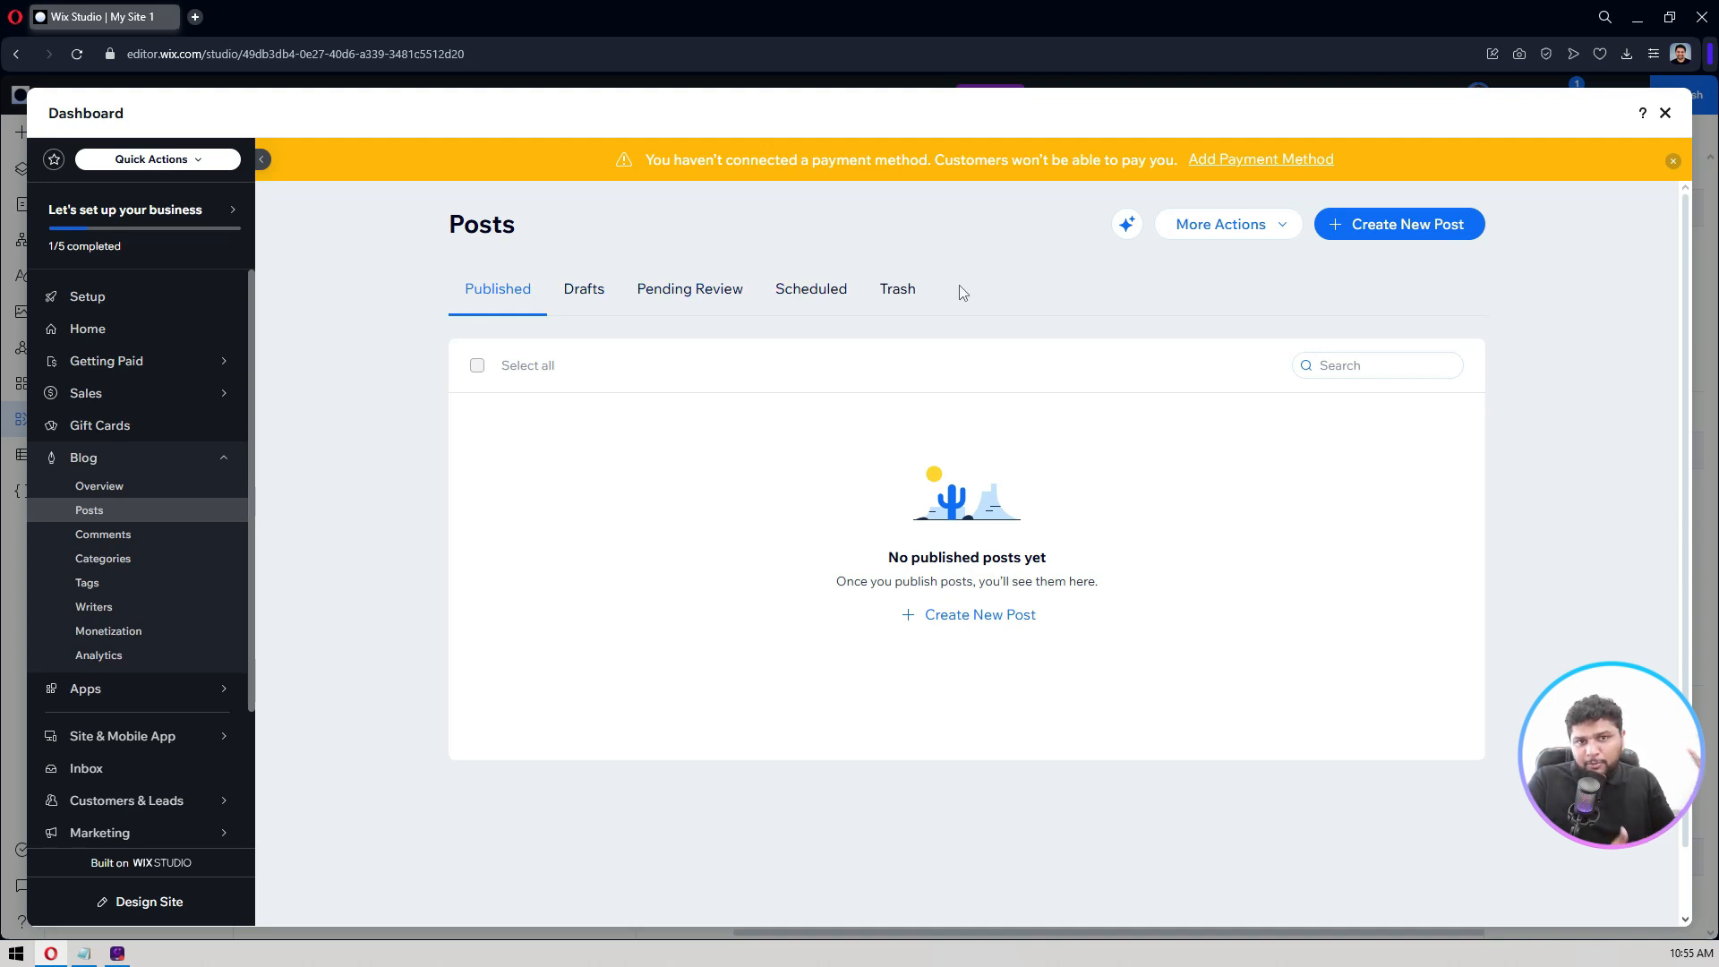
click(150, 546)
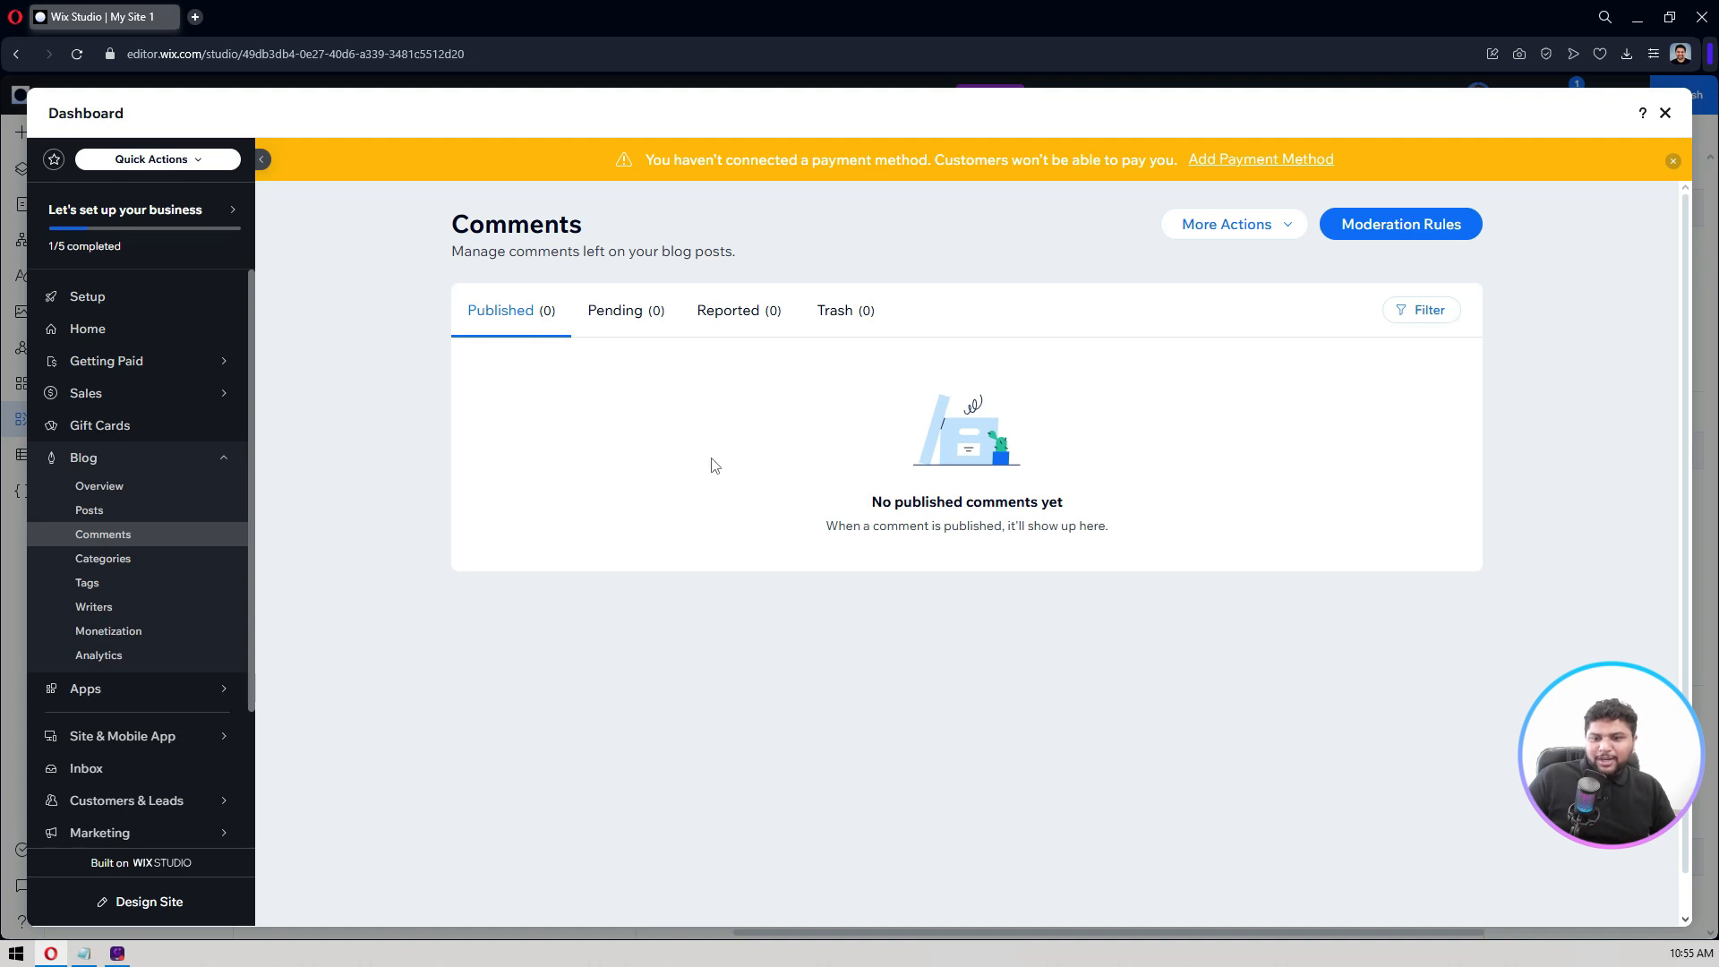
click(144, 564)
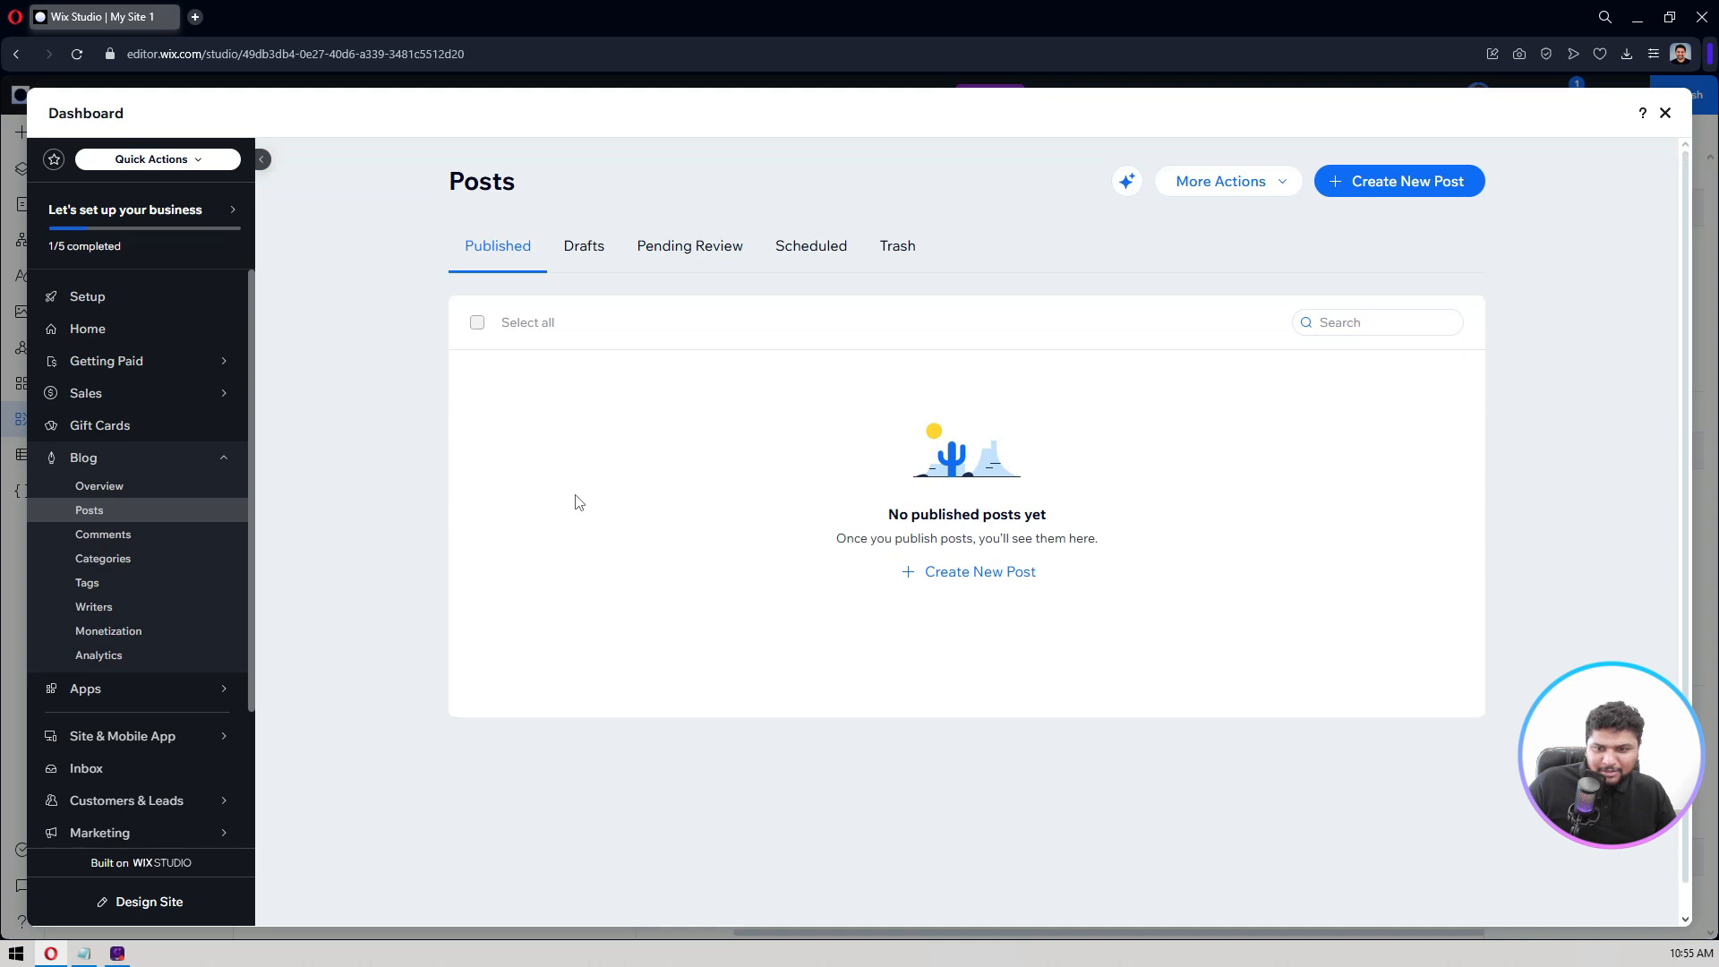
Step: Create a new post with the AI blog post generator, describing the topic as "write a blog post on my new iPhone 16."
click(945, 574)
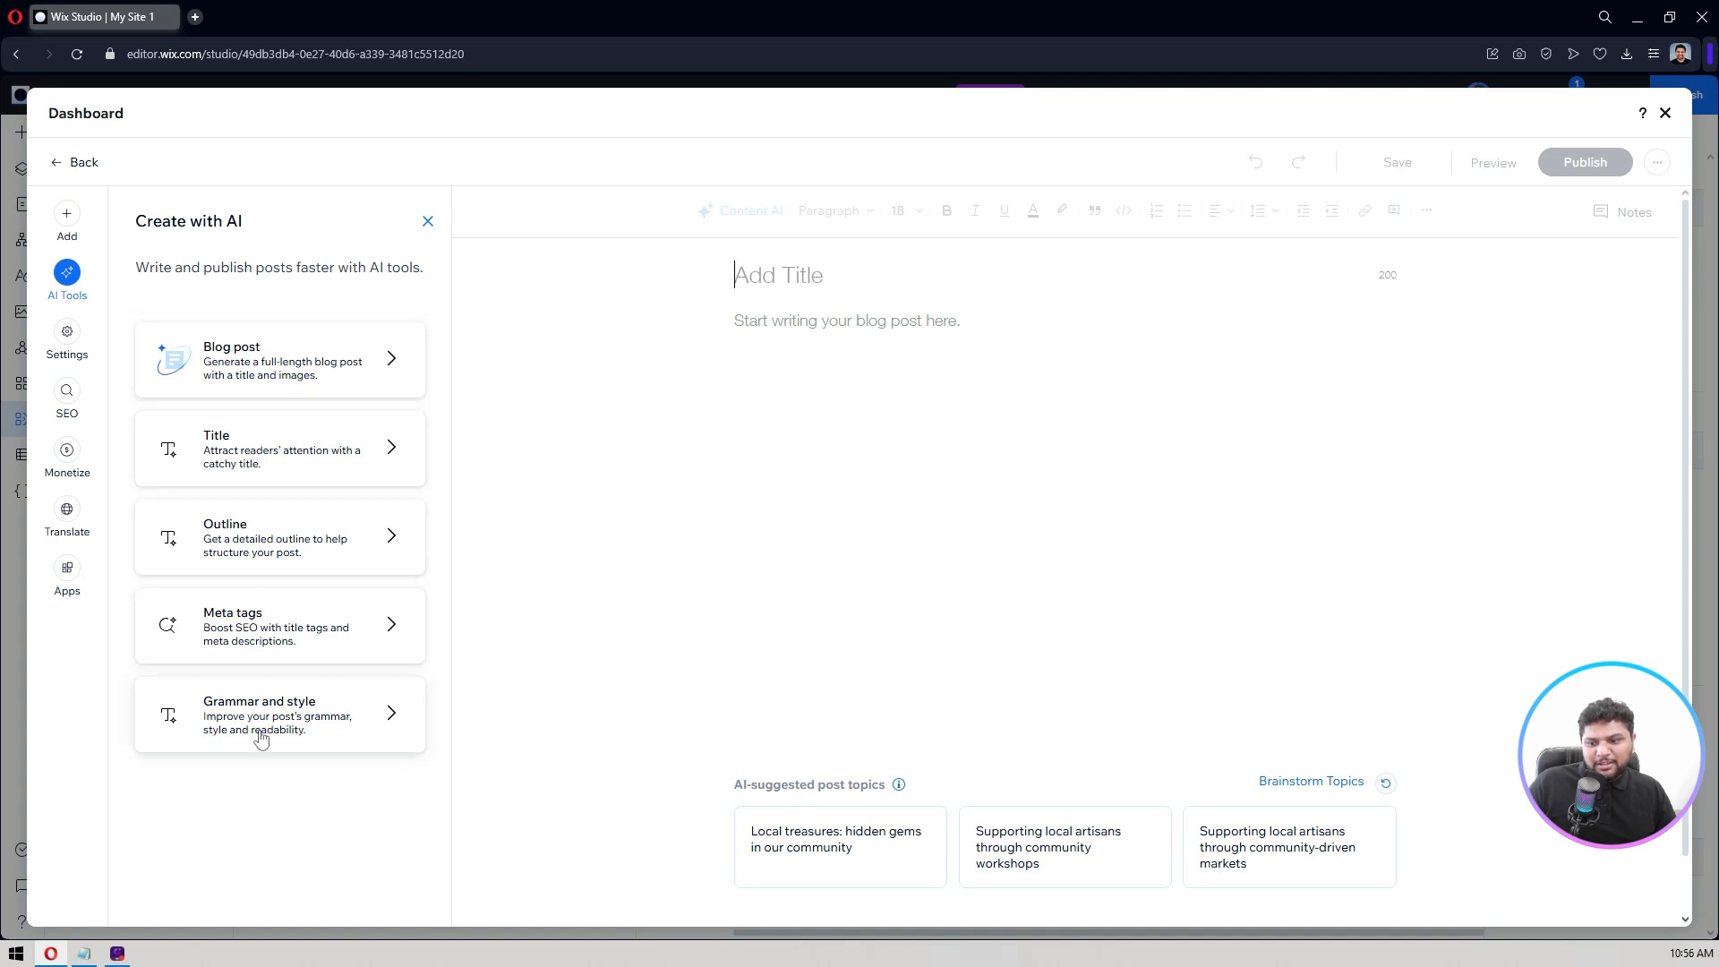
click(324, 359)
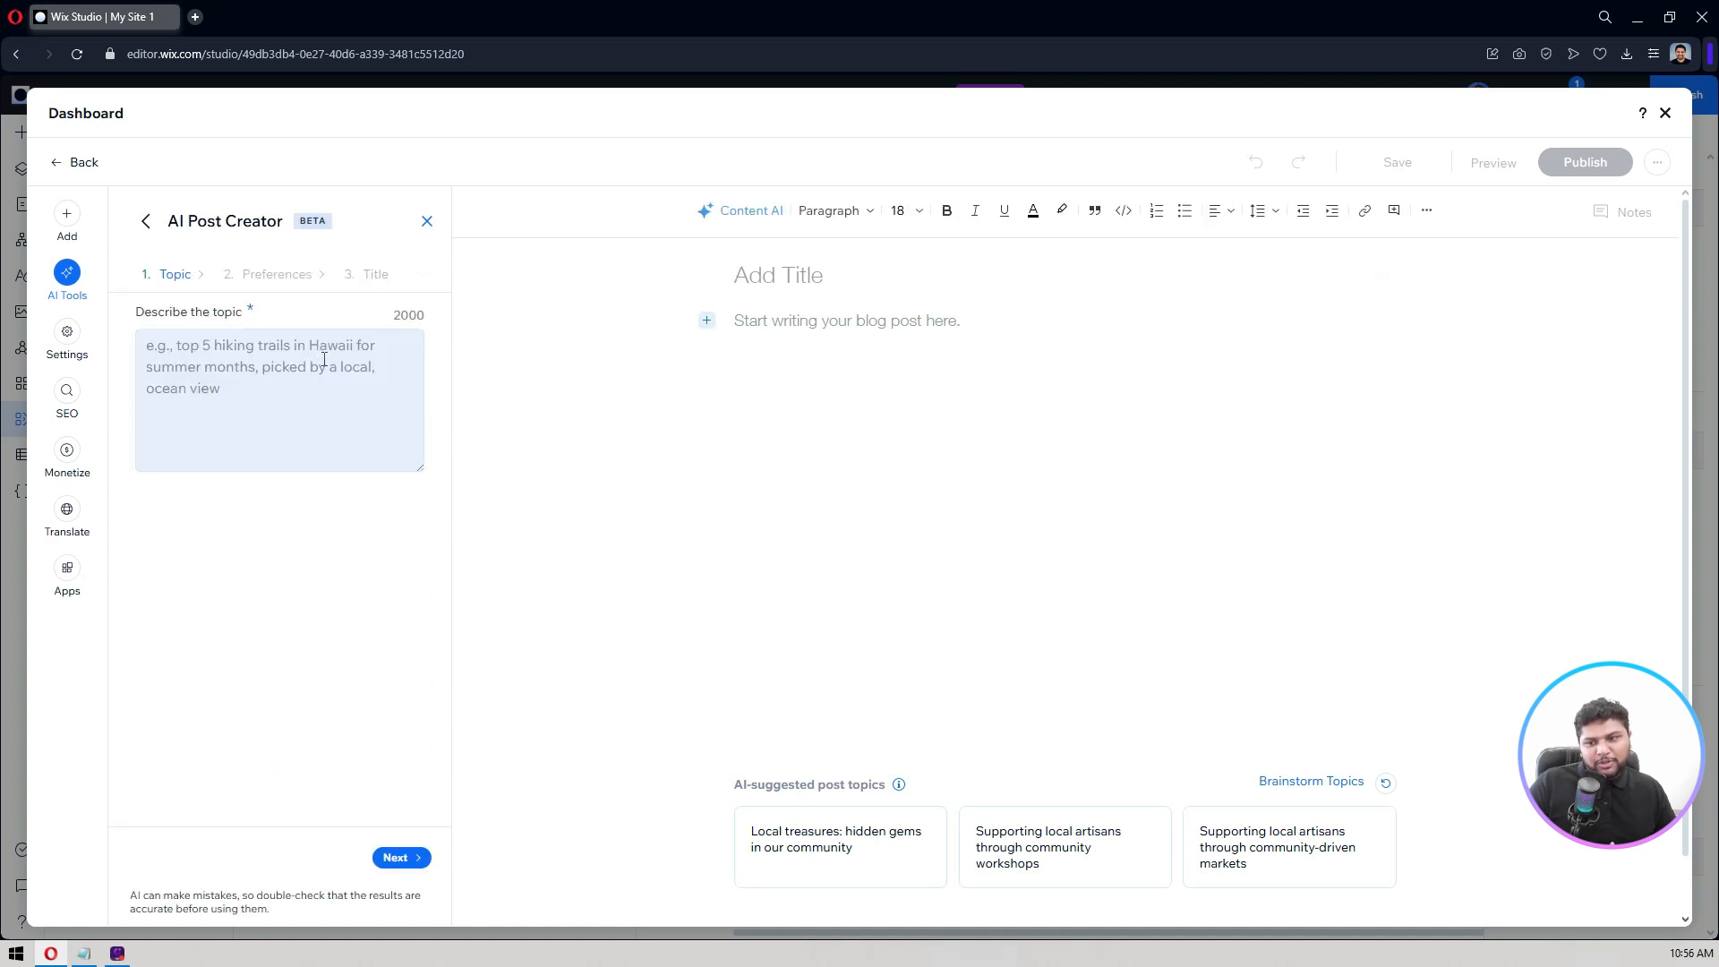
click(324, 359)
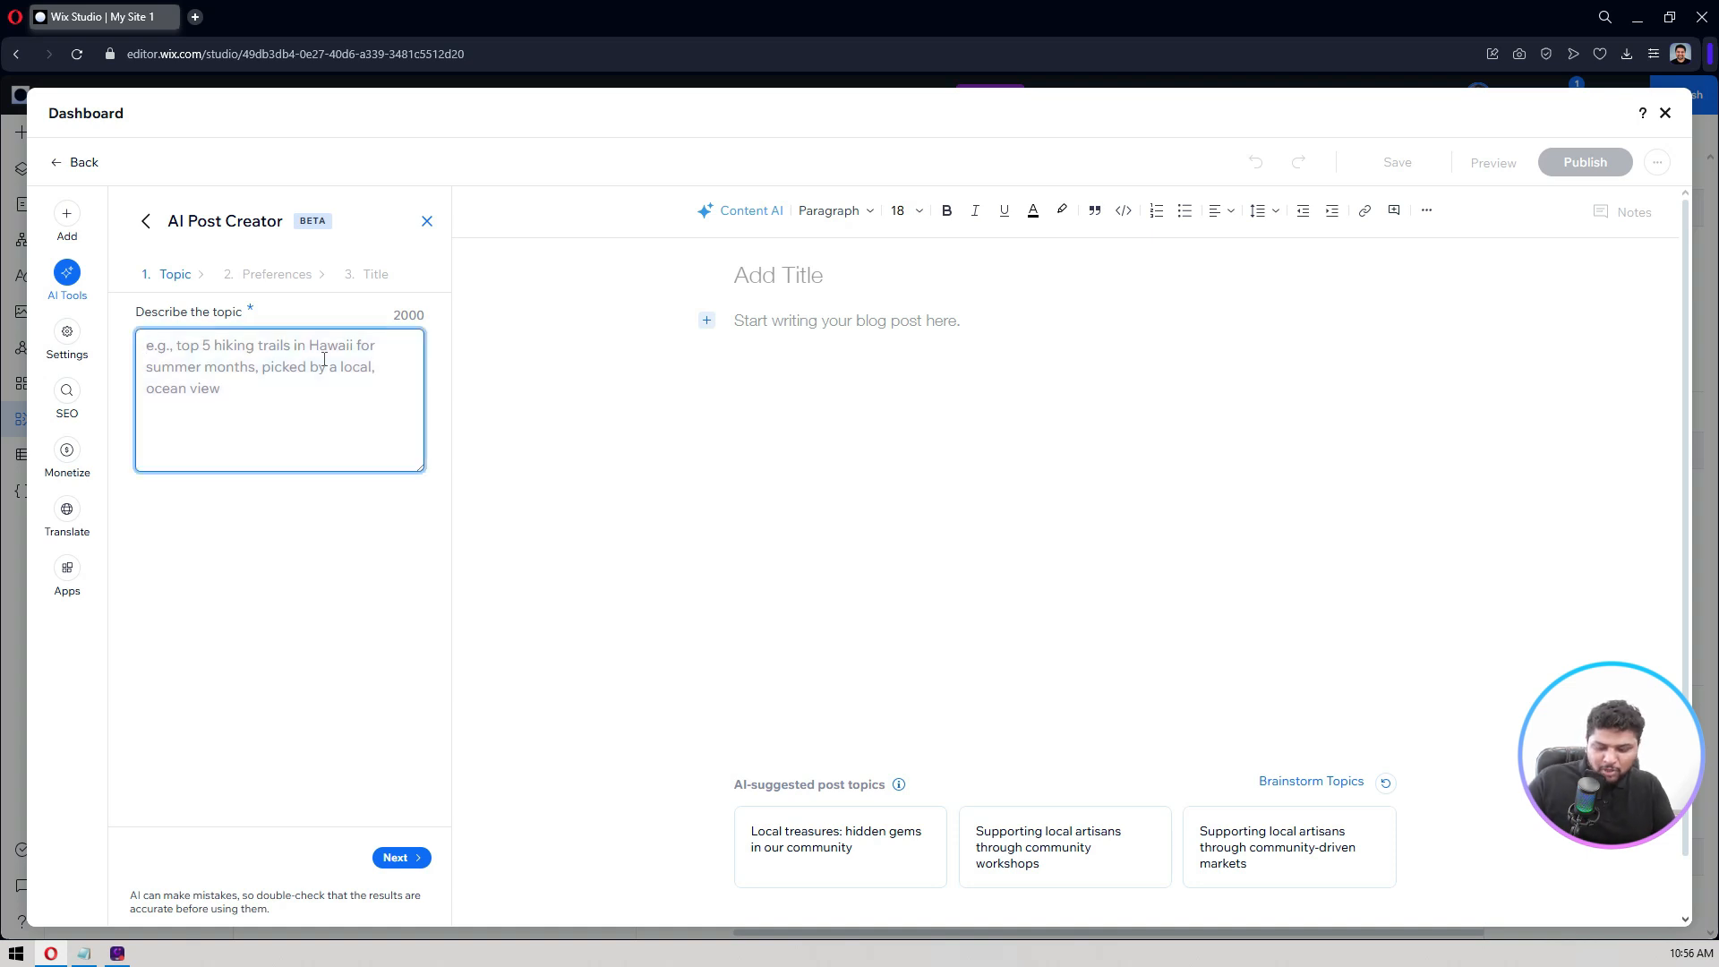
text(write a blog post on )
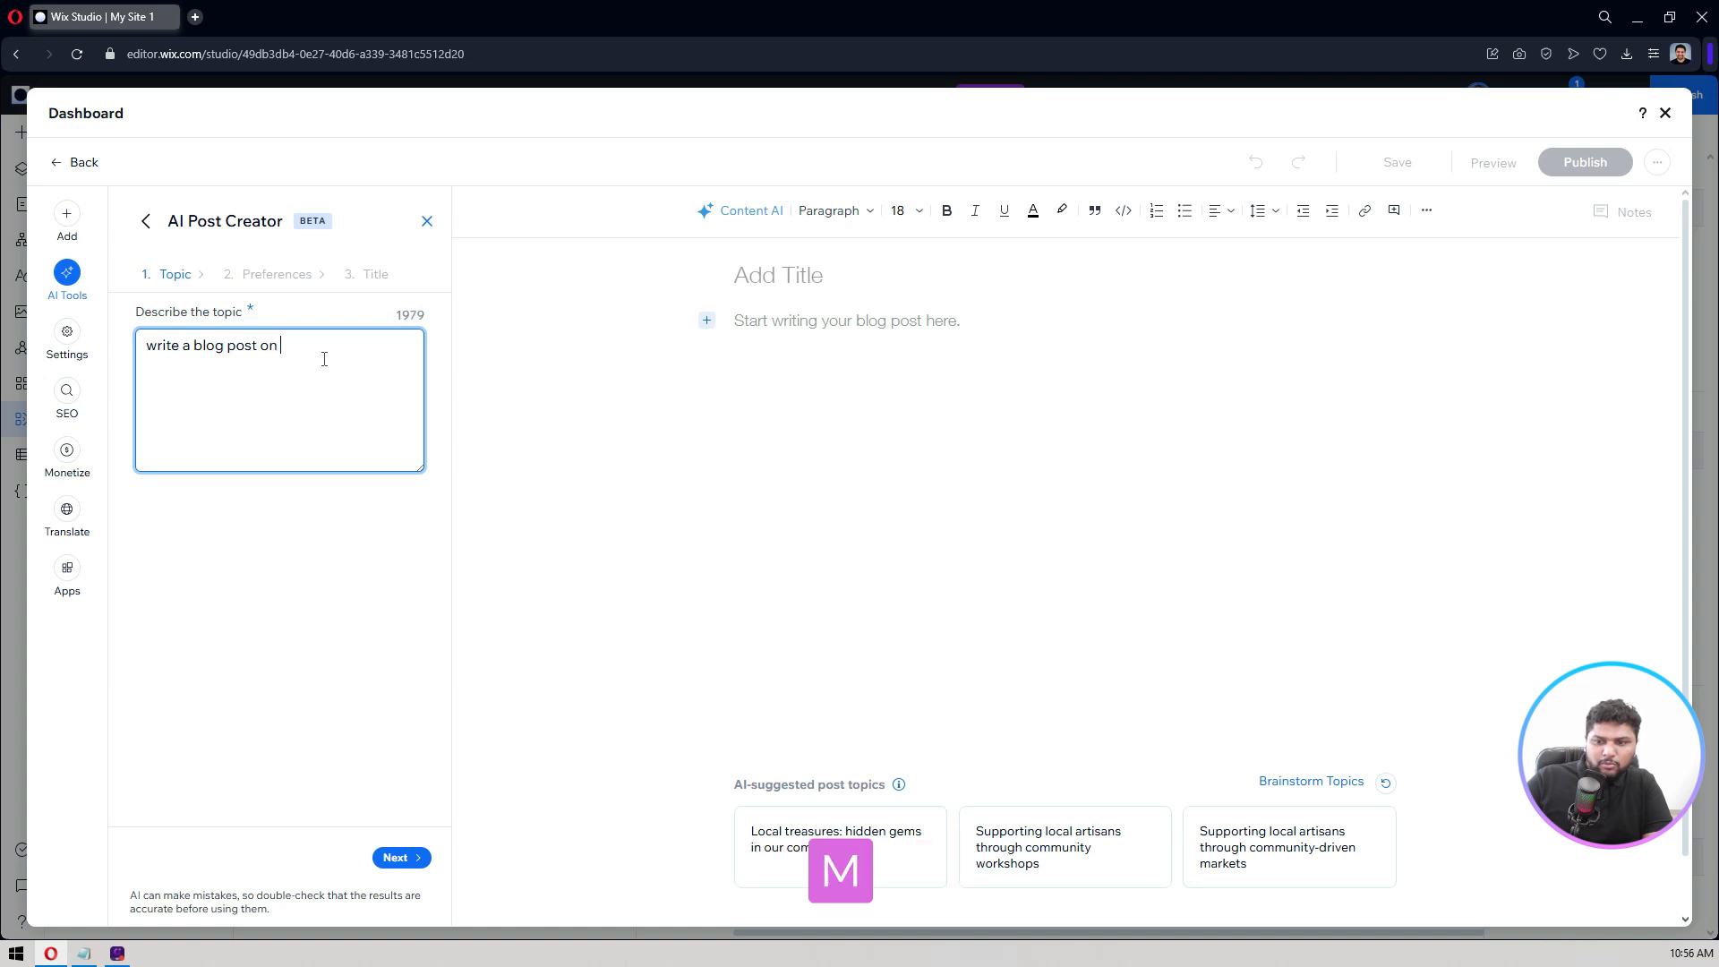
text(my new )
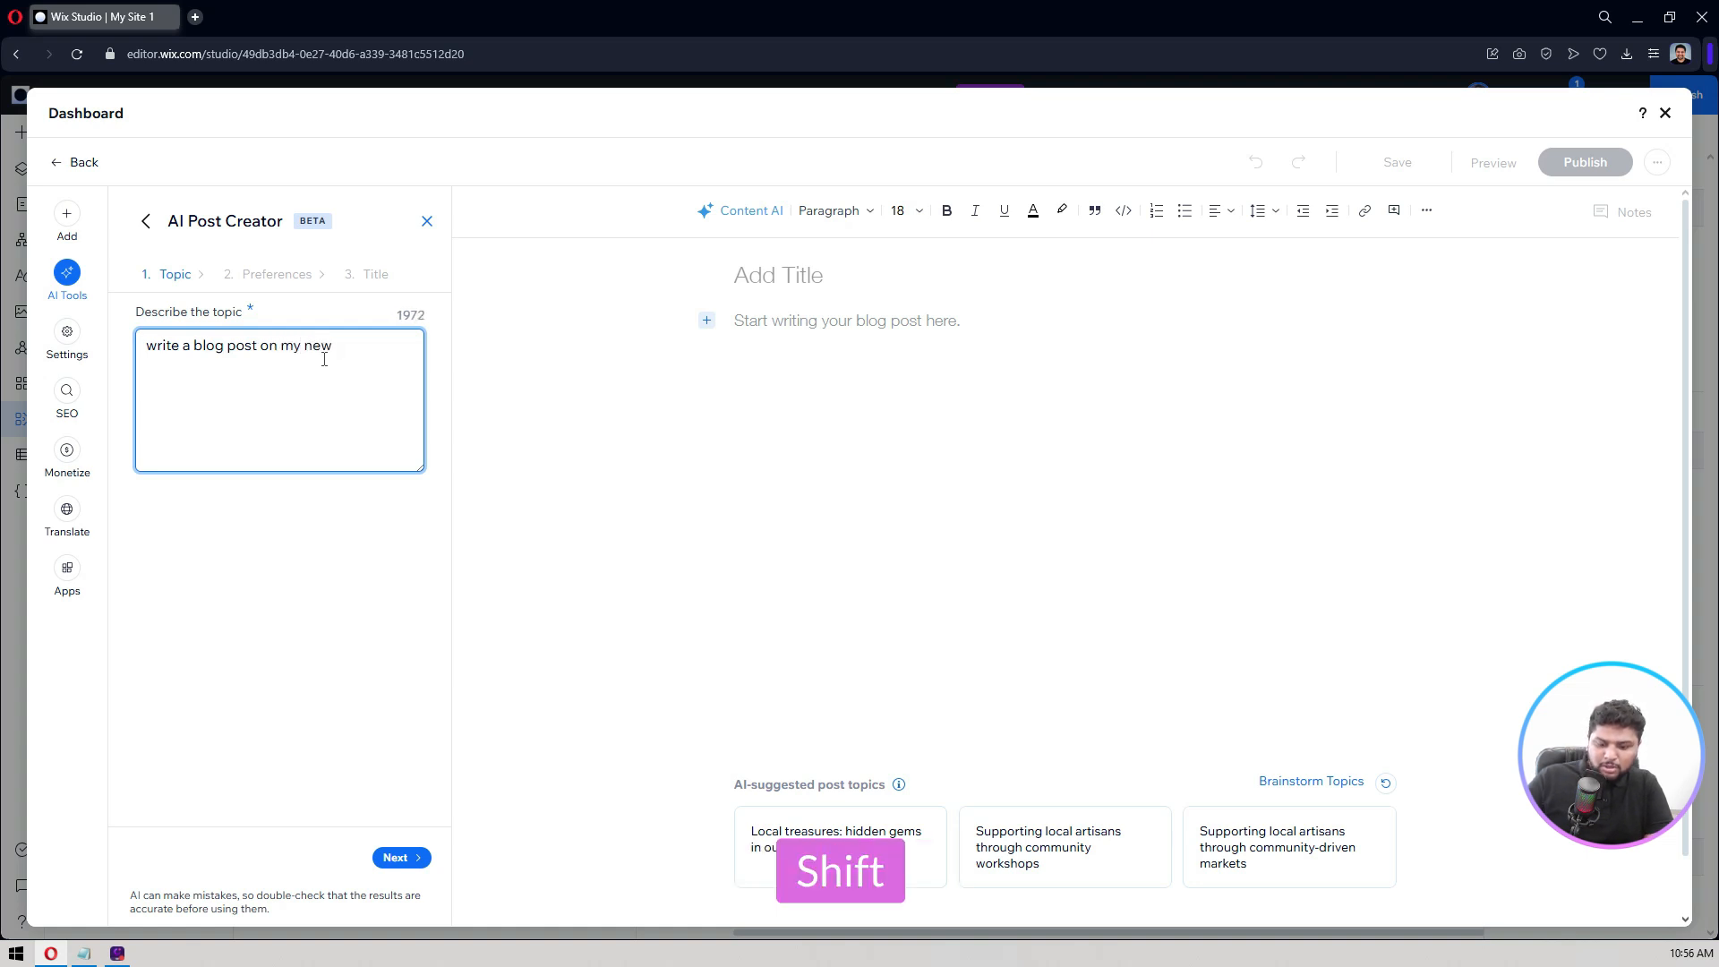
text(i)
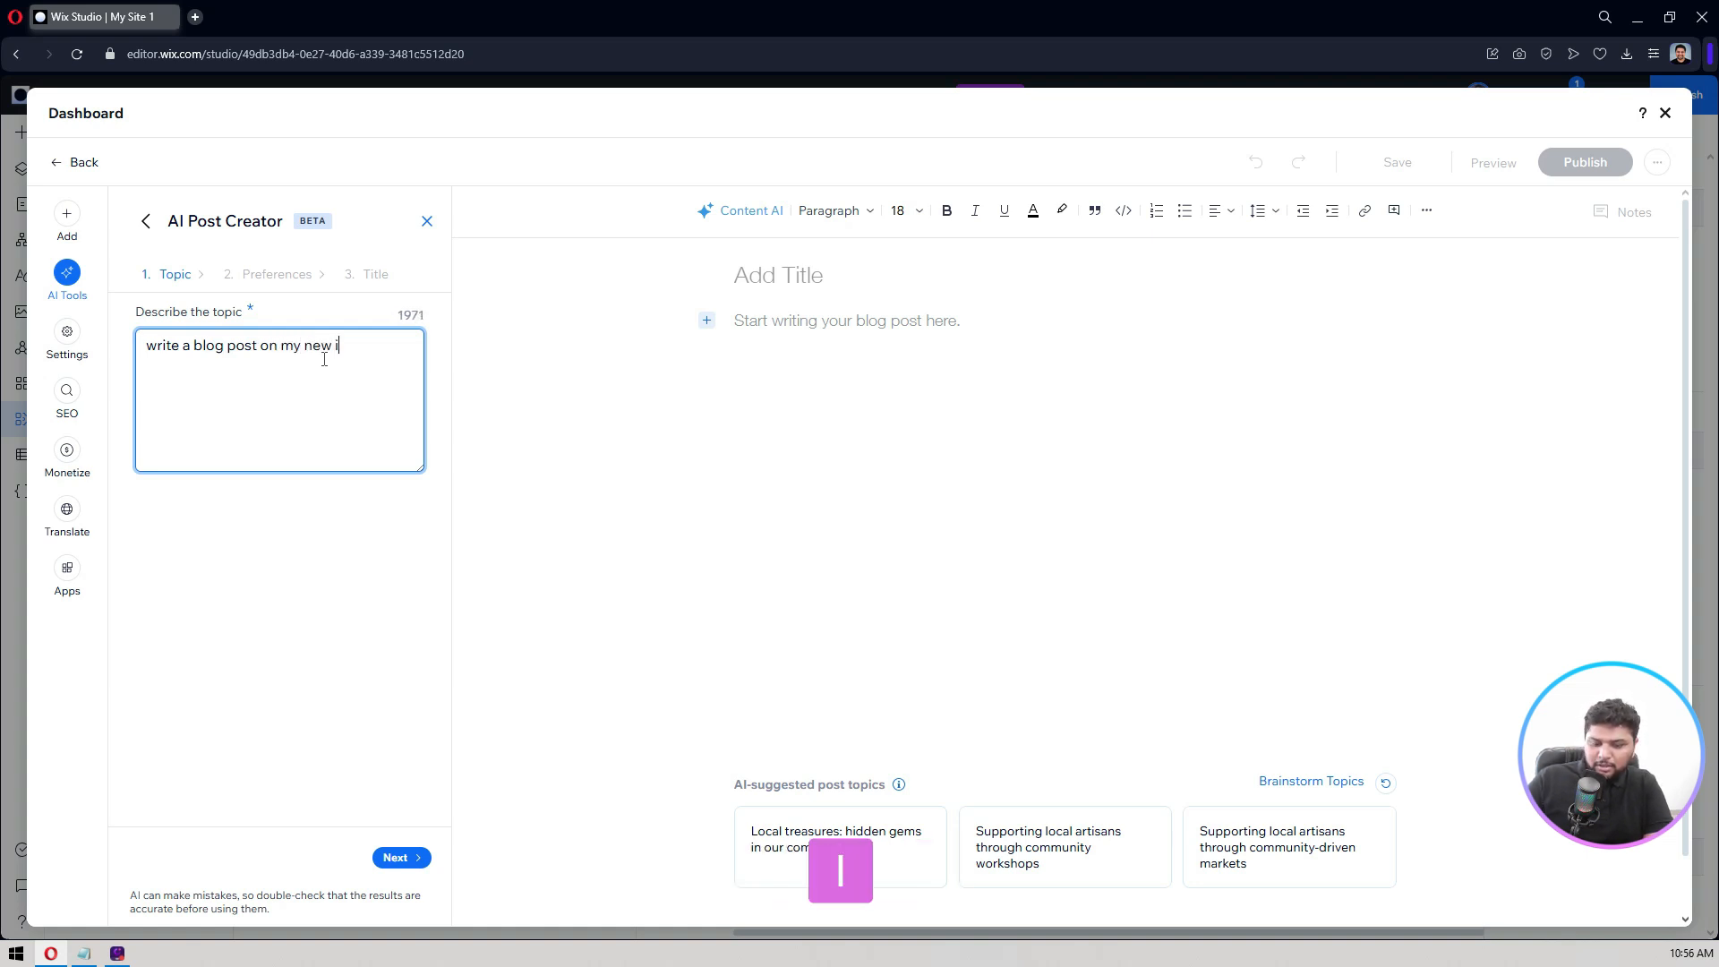
text(Phone 16e)
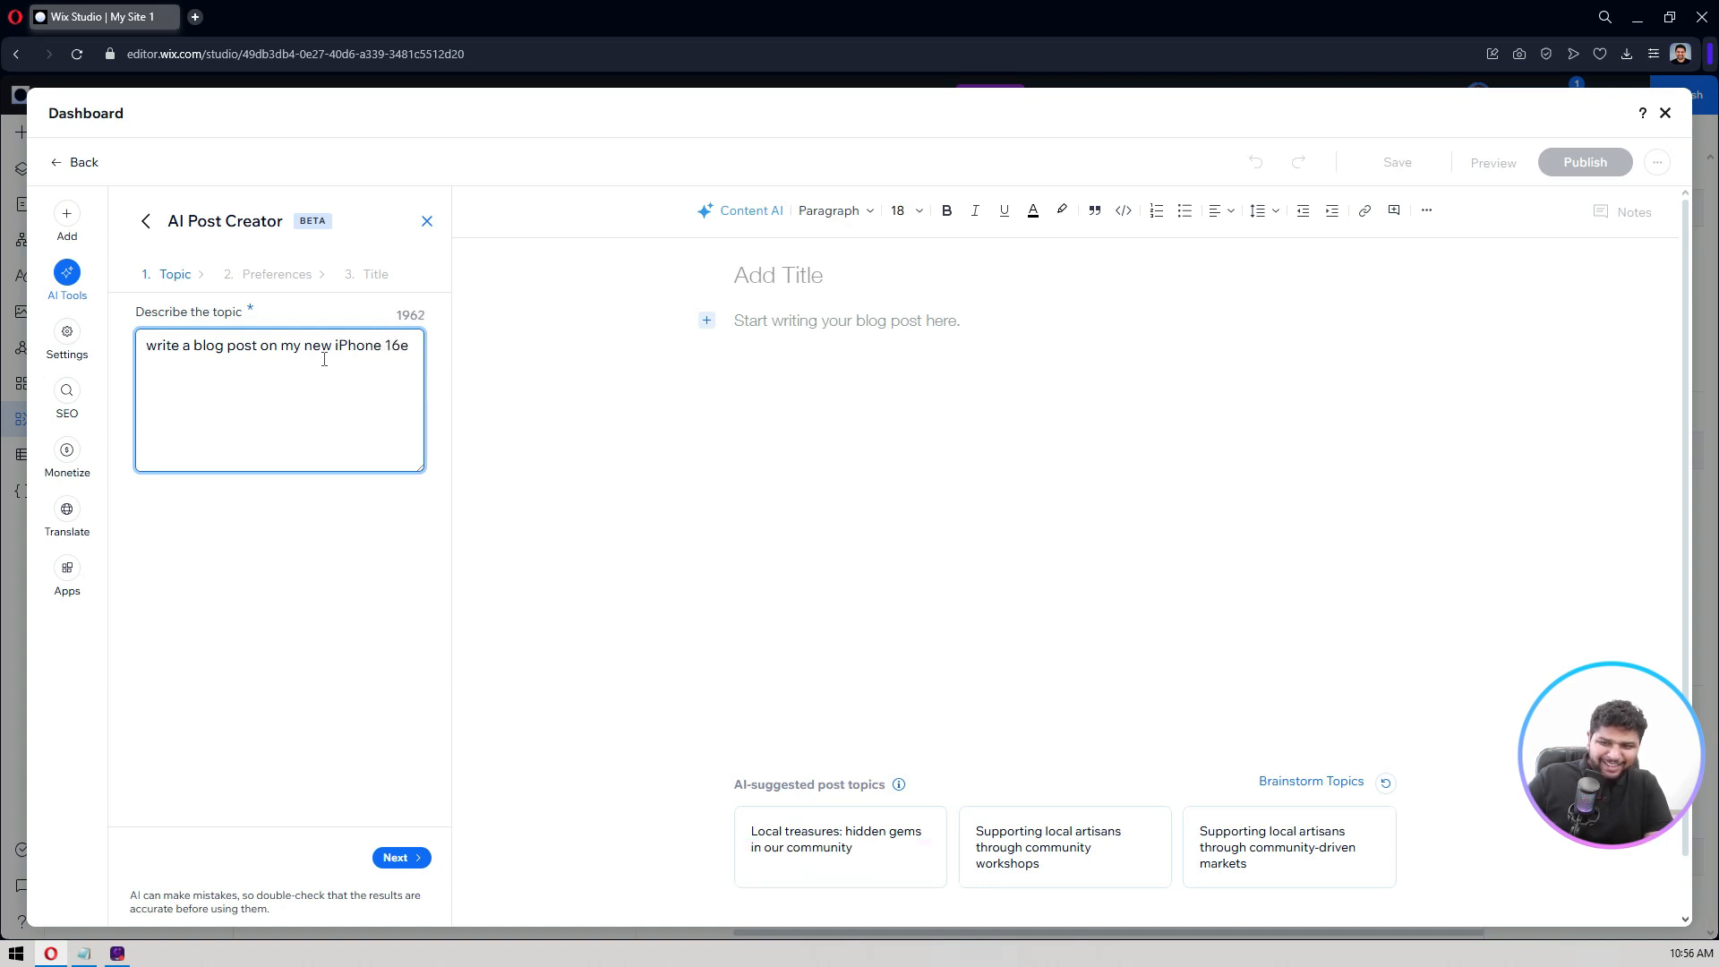
key(BackSpace)
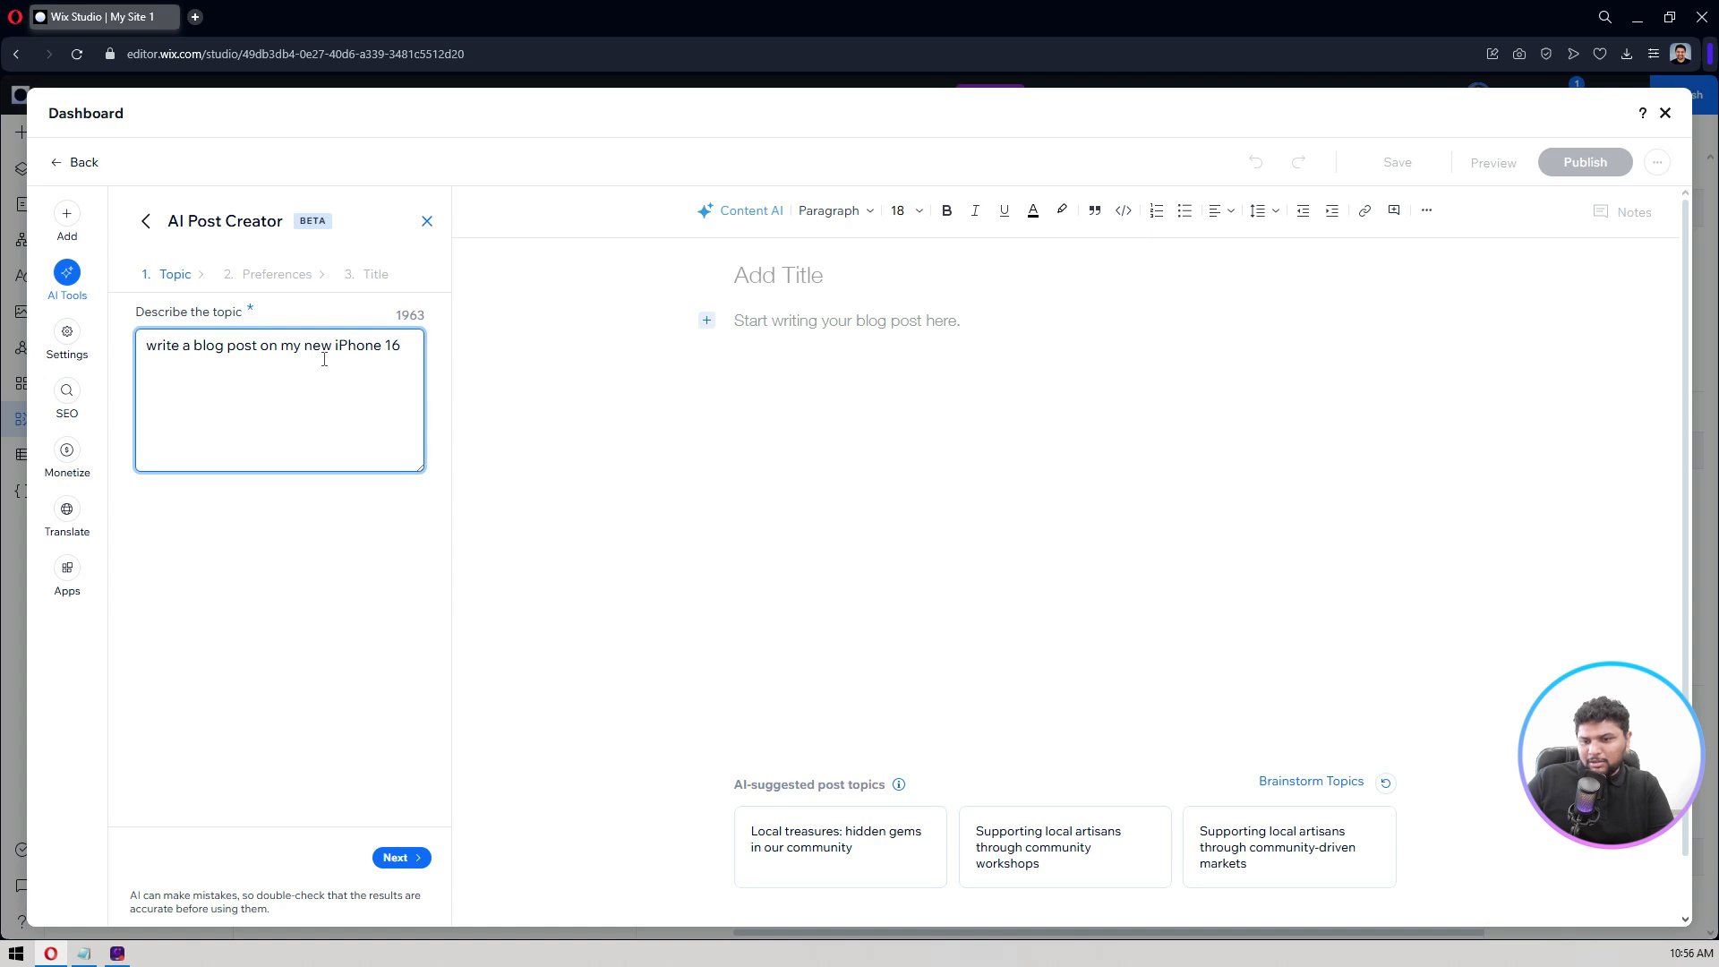
text(review)
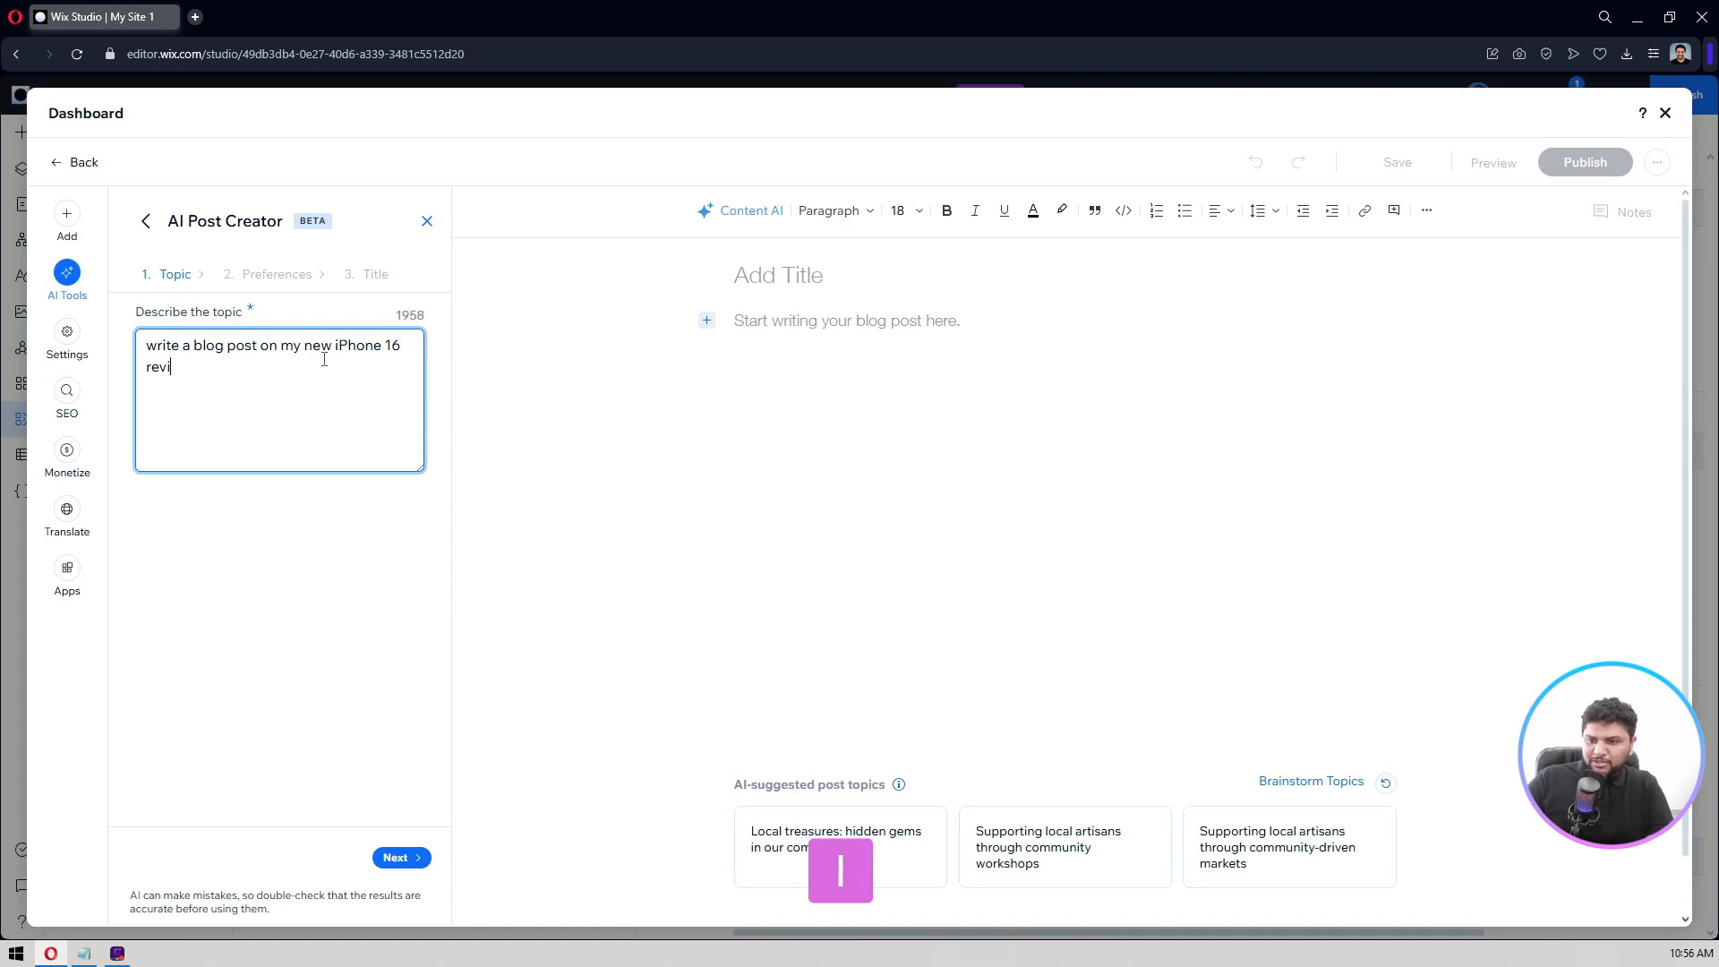
key(BackSpace)
key(BackSpace)
key(BackSpace)
key(BackSpace)
key(BackSpace)
key(BackSpace)
key(BackSpace)
text(.)
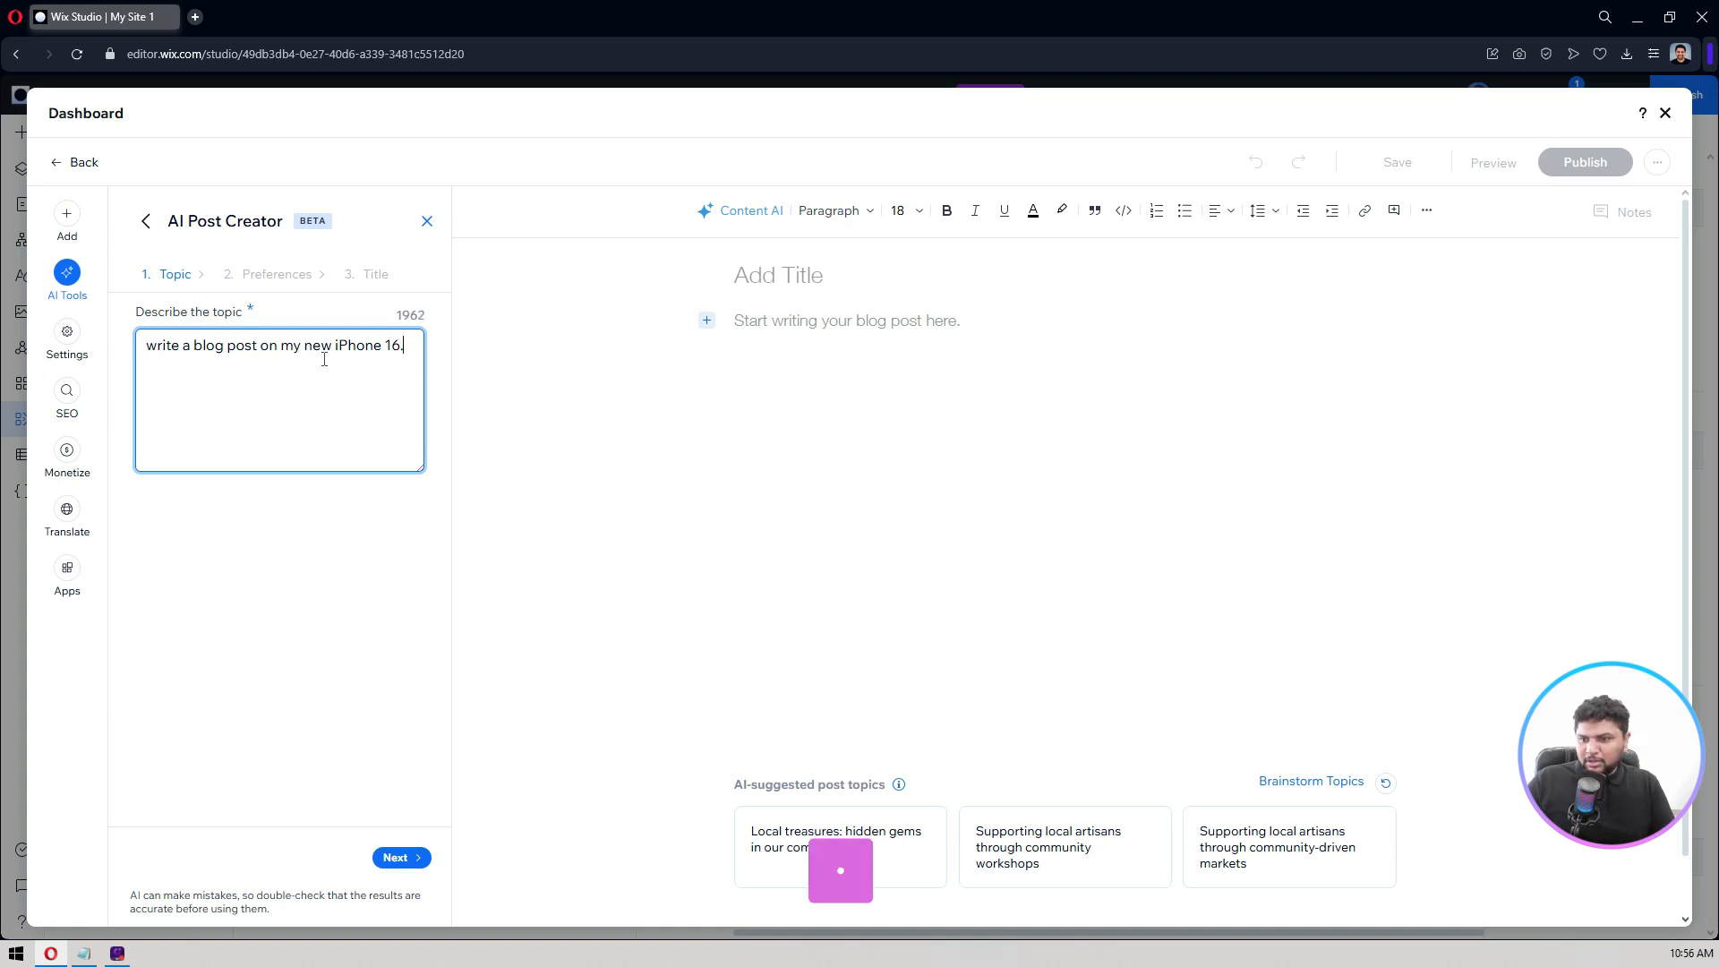
Step: Extend the topic description with "experience and review" after "iPhone 16", keeping the final period
click(276, 348)
key(Right)
key(ctrl+a)
key(Left)
text(exp)
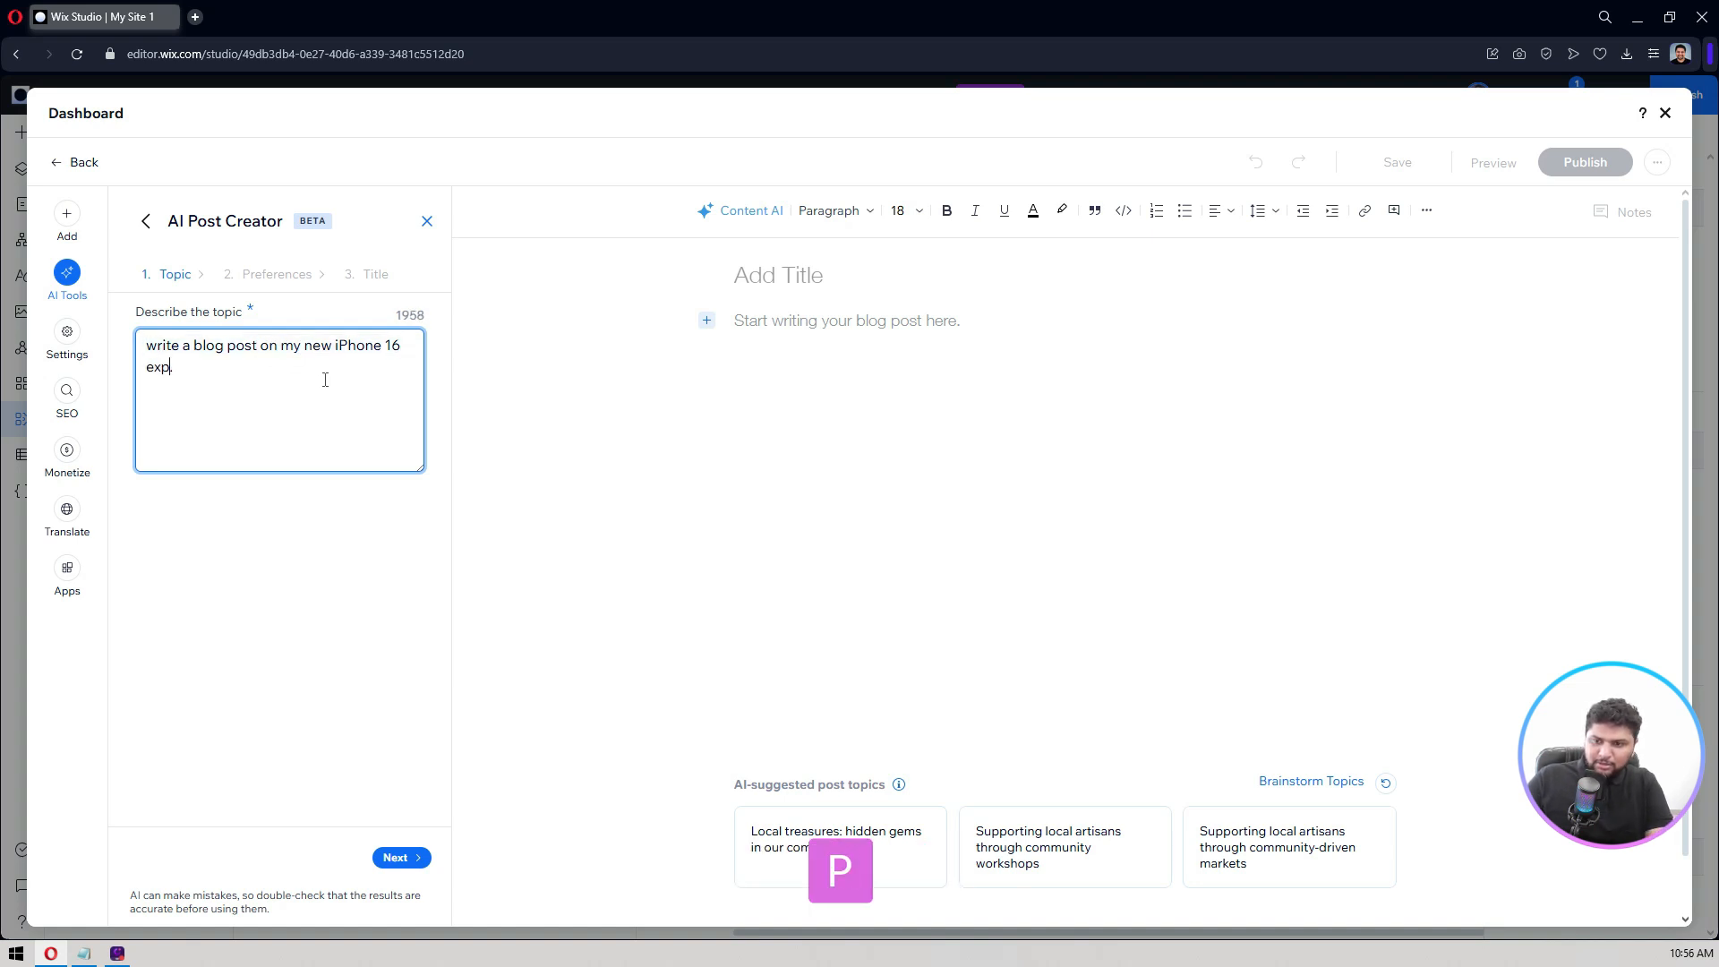
text(erience and review)
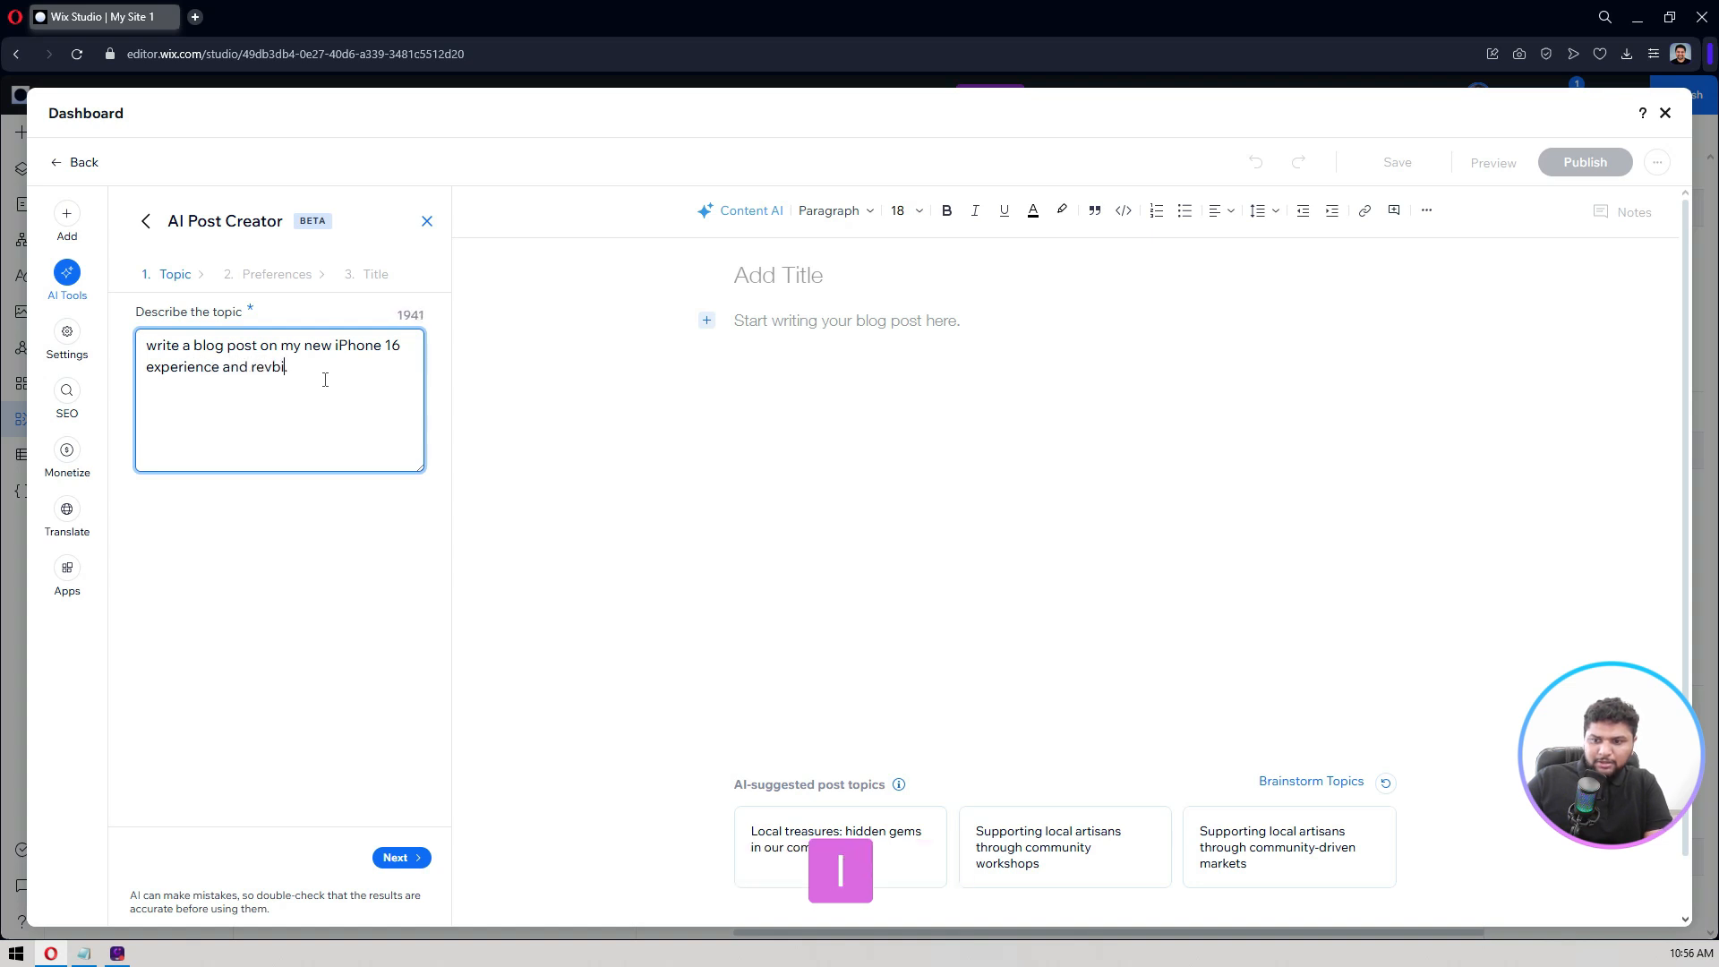
key(BackSpace)
key(BackSpace)
key(BackSpace)
text(b)
key(BackSpace)
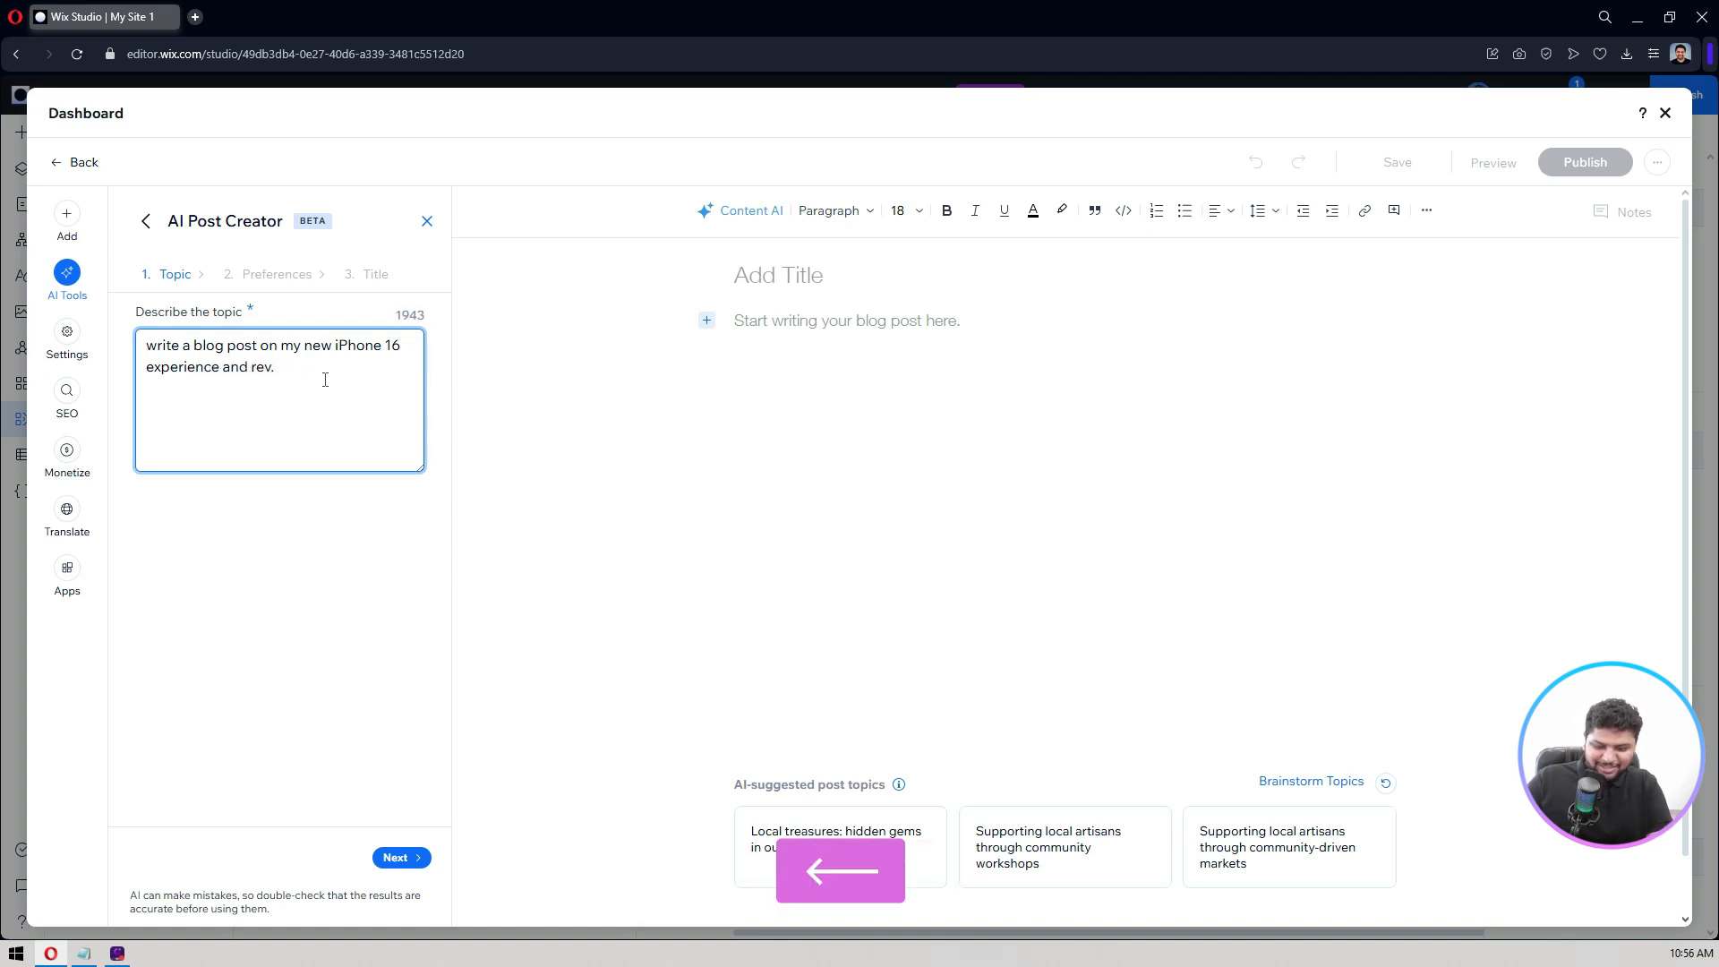
text(iew)
click(356, 368)
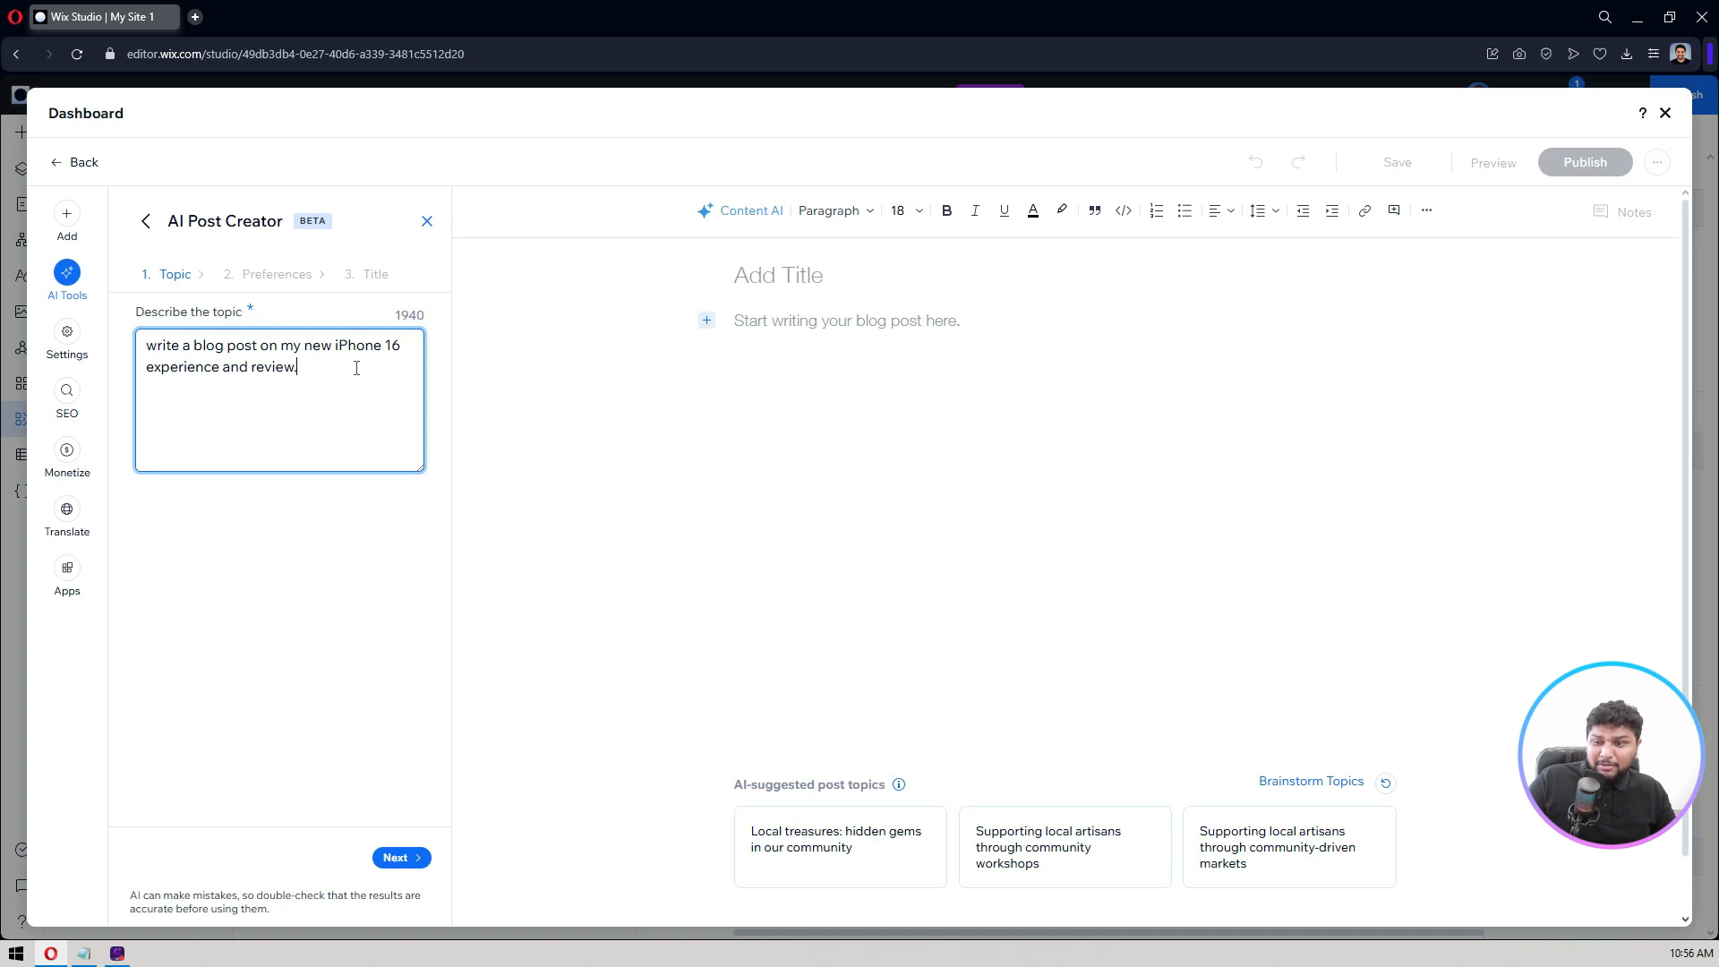
Step: Proceed to the AI post preferences and set the number of images to 2
click(393, 859)
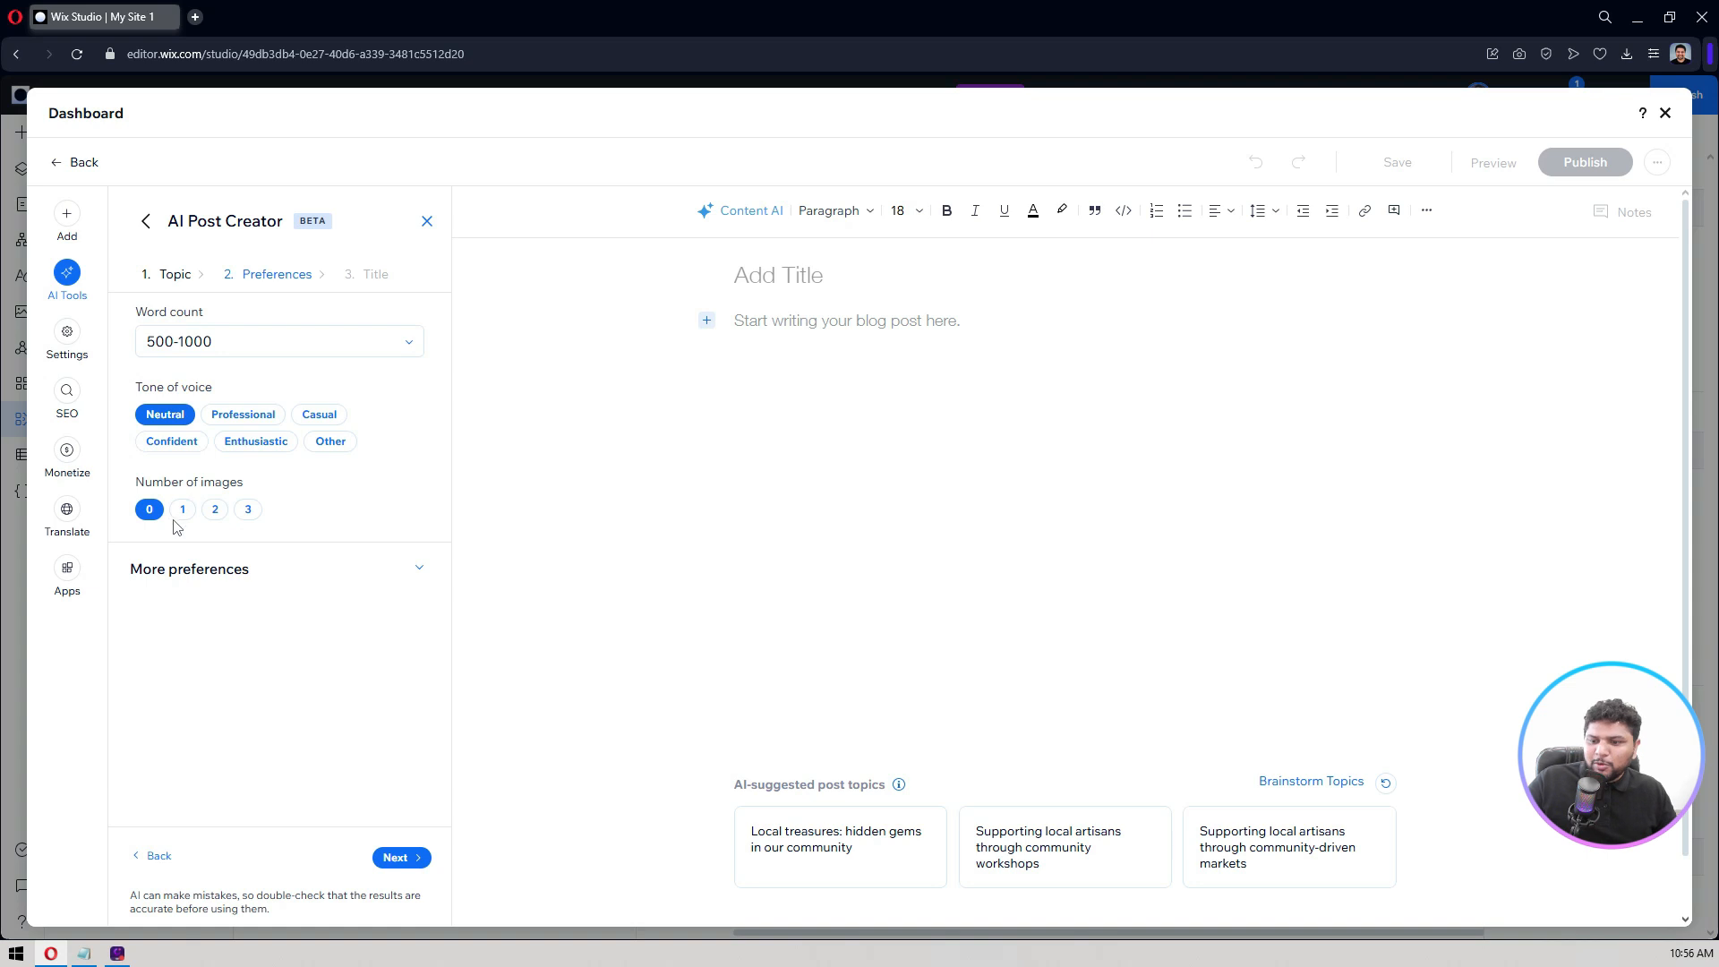
click(221, 512)
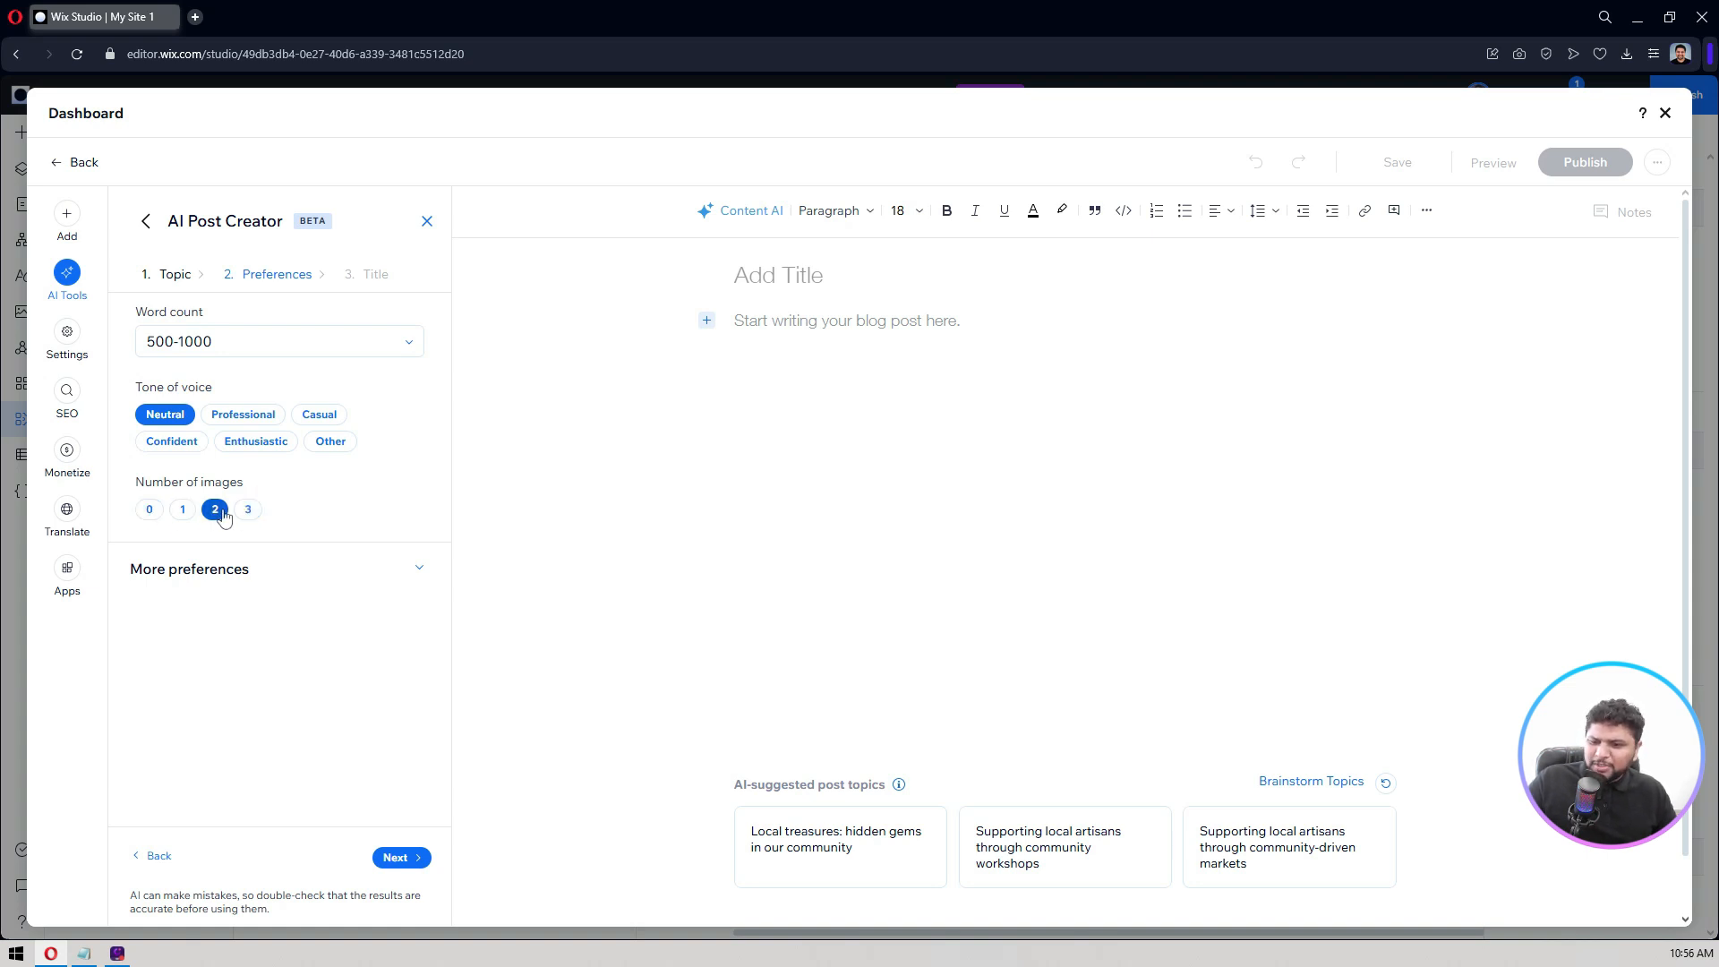
Step: Set the number of images to 3 and choose the 500-1000 word count for the AI post
click(243, 519)
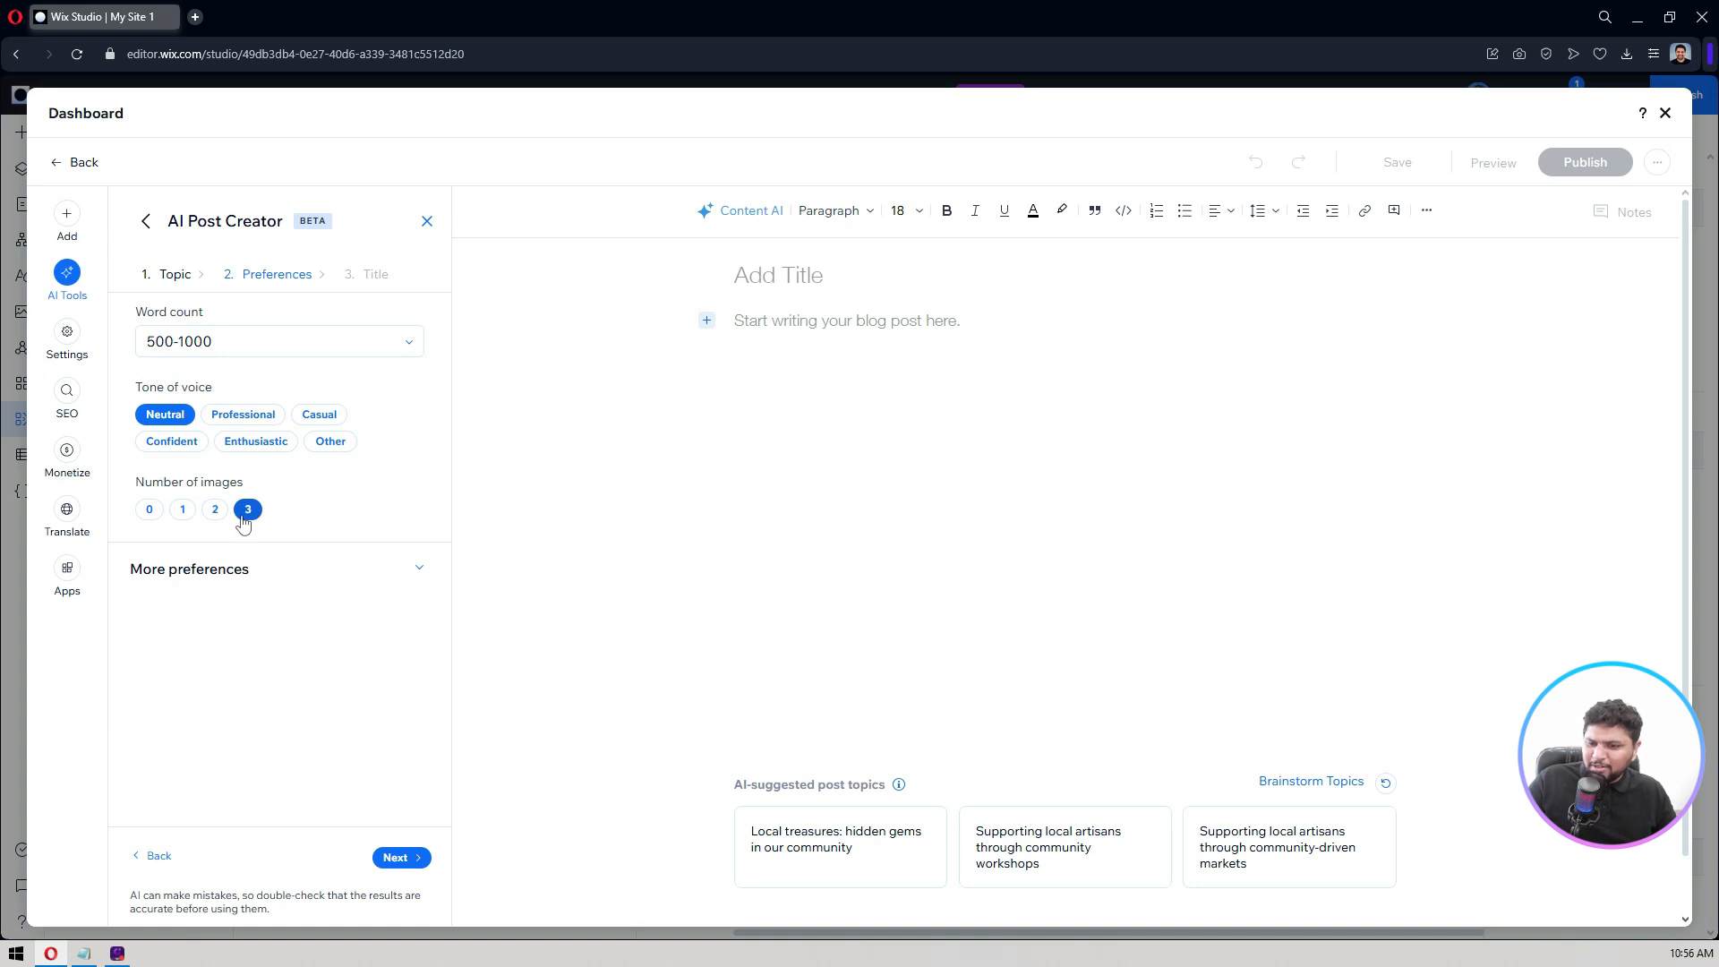
triple_click(250, 345)
click(250, 345)
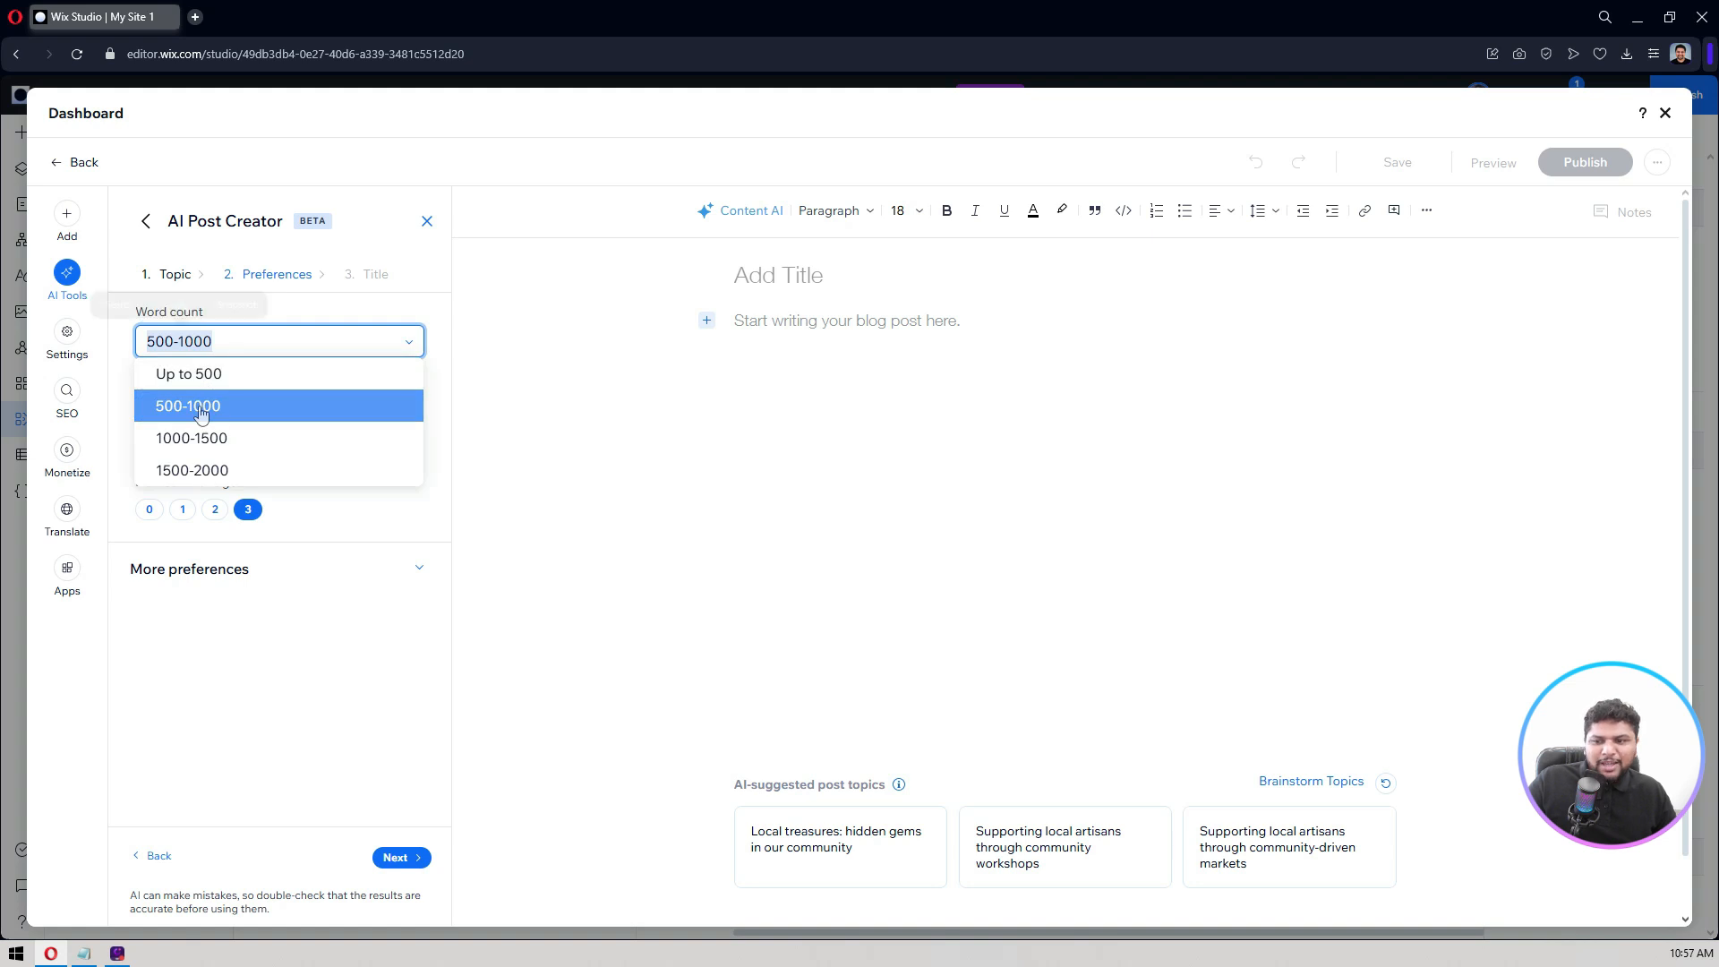
click(202, 401)
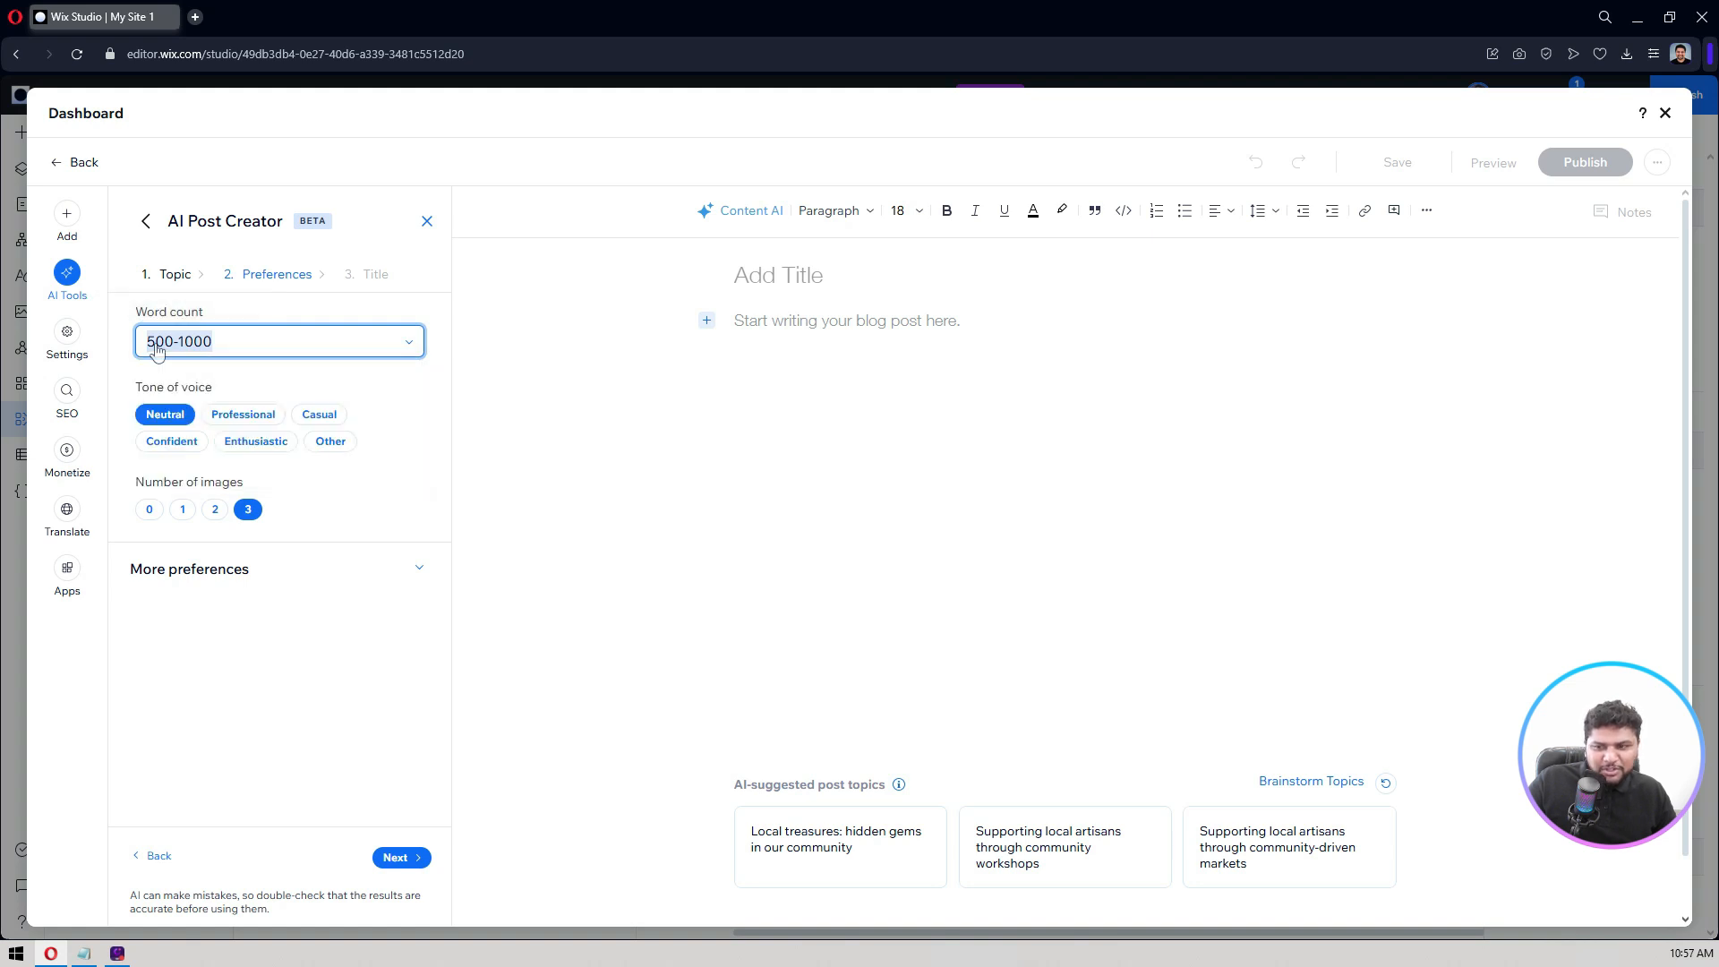
Step: In the additional preferences, set the post type to Personal story and the point of view to First-person
click(296, 583)
scroll(359, 560, down, 1)
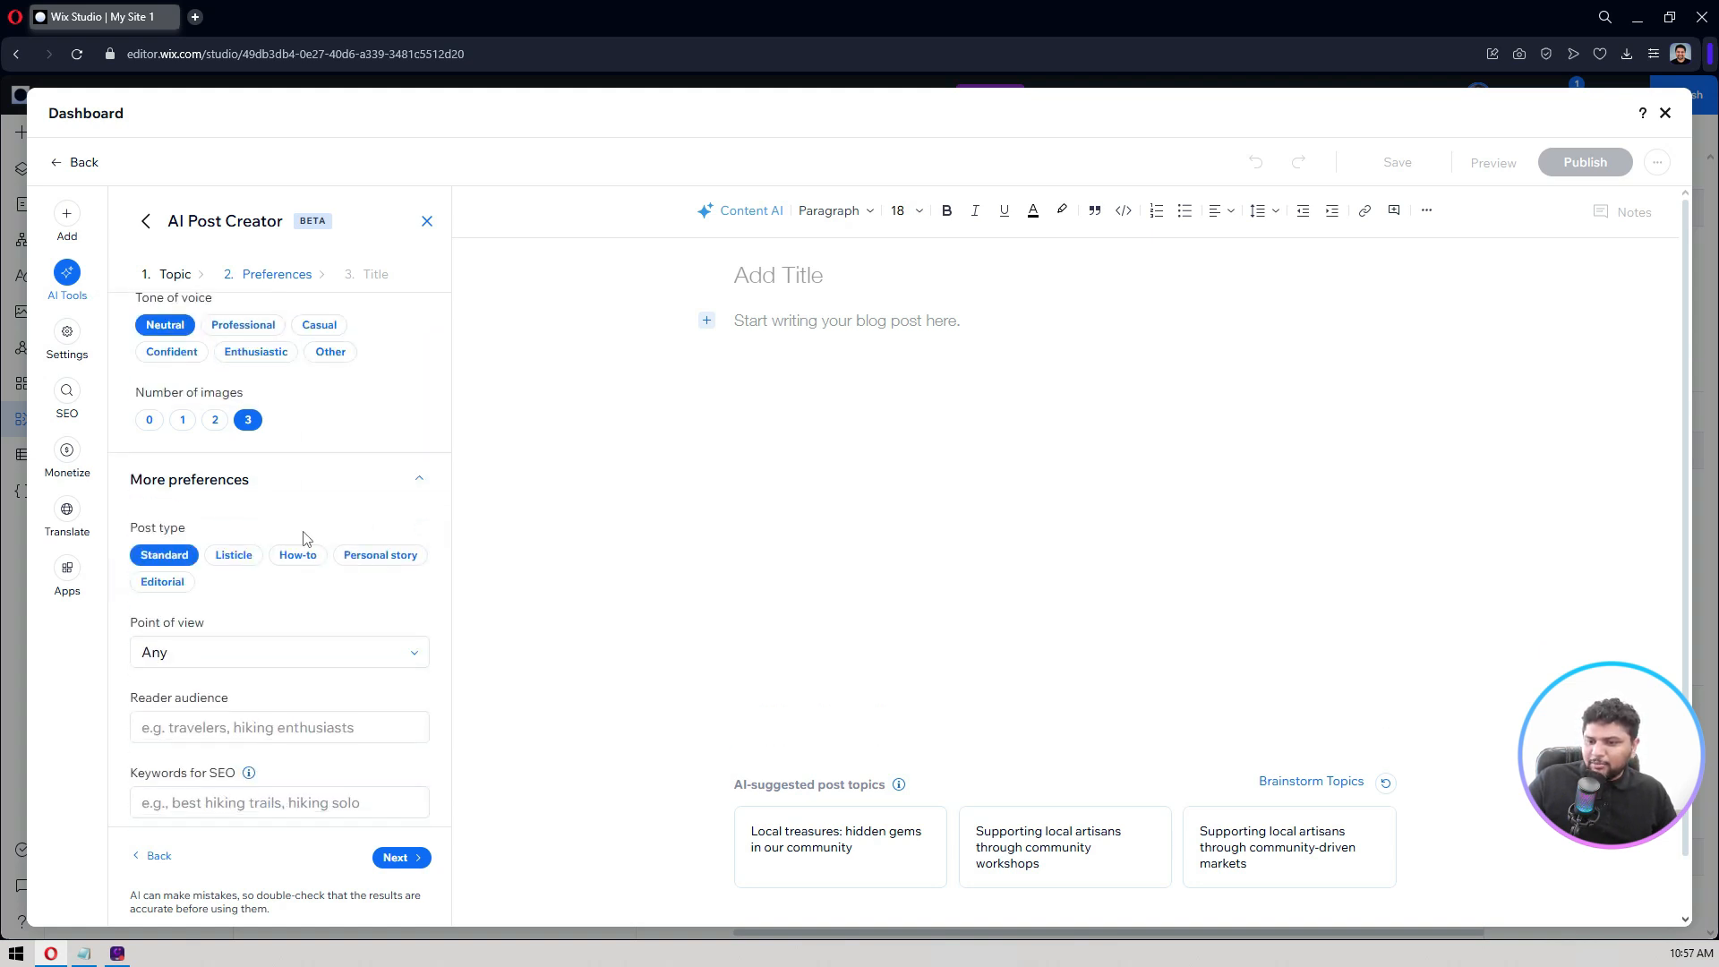
scroll(271, 490, down, 1)
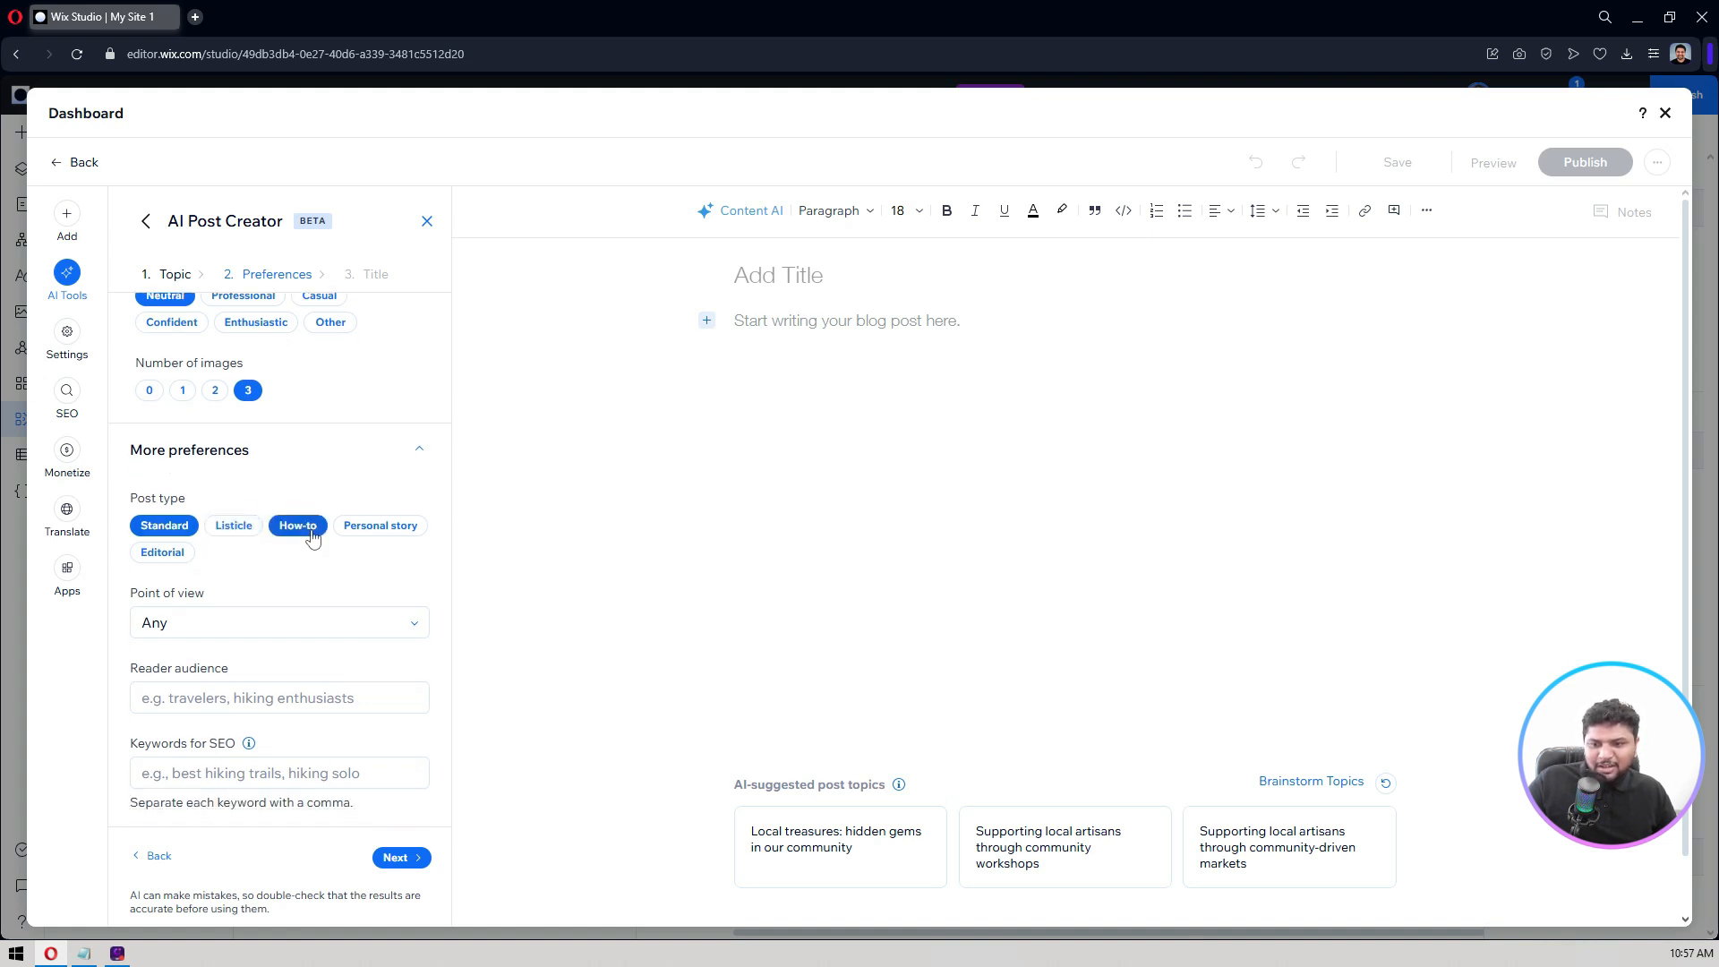
click(377, 528)
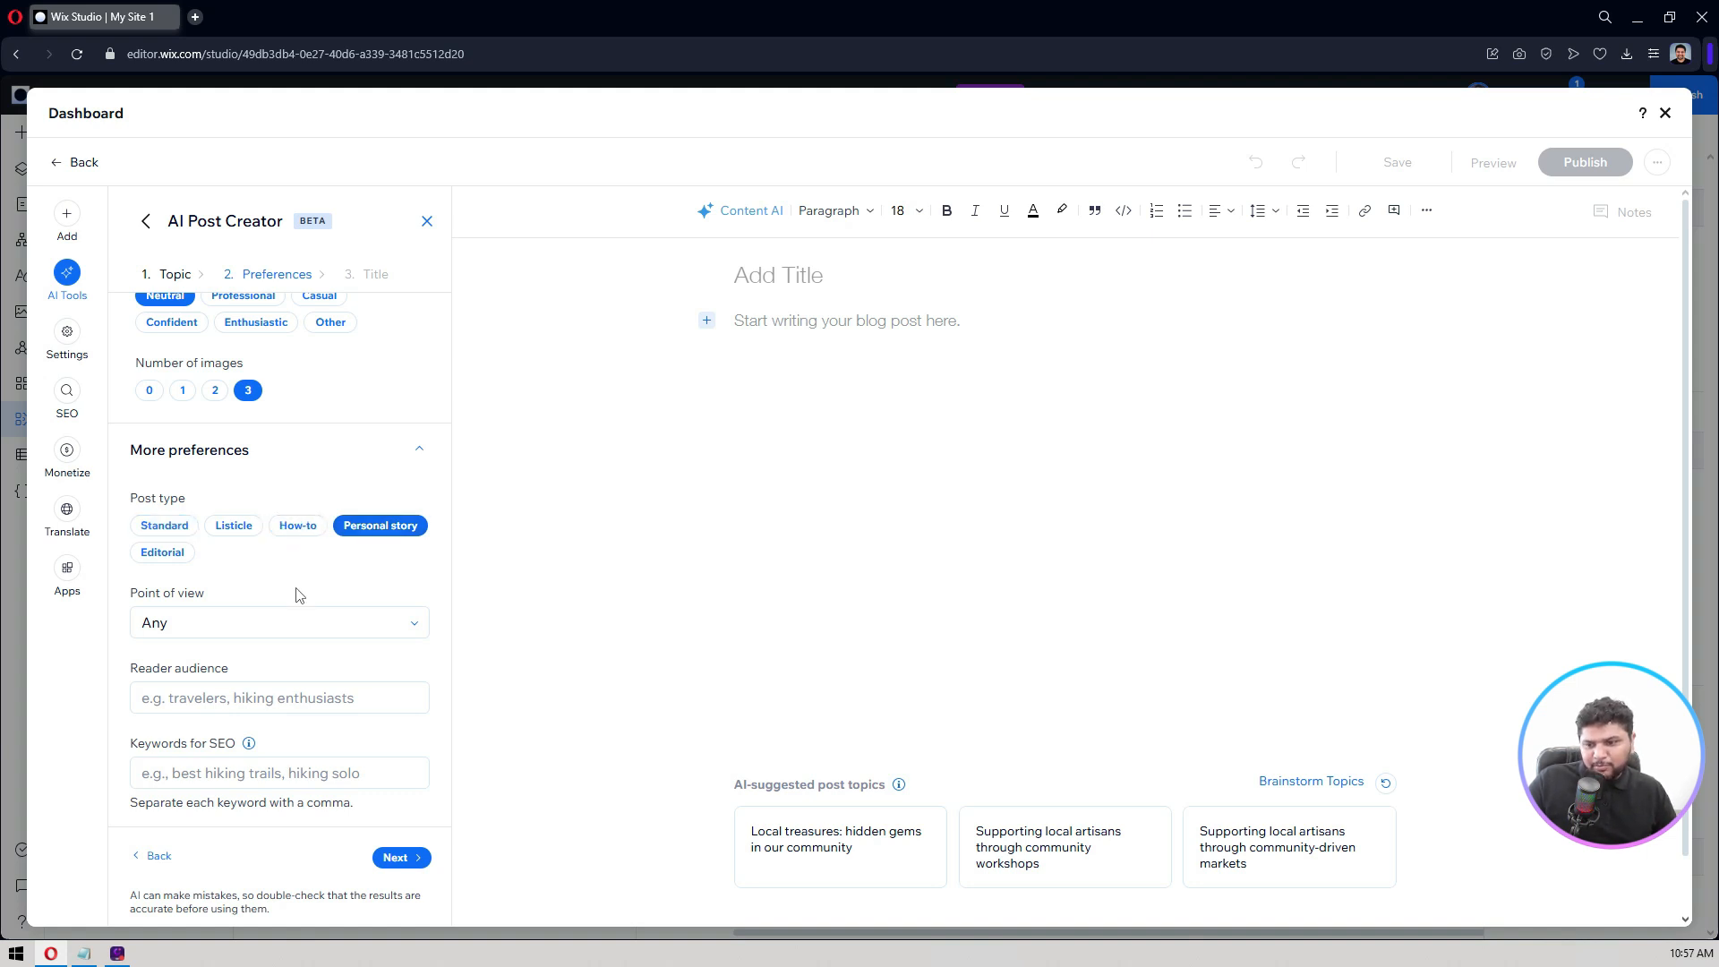
click(212, 624)
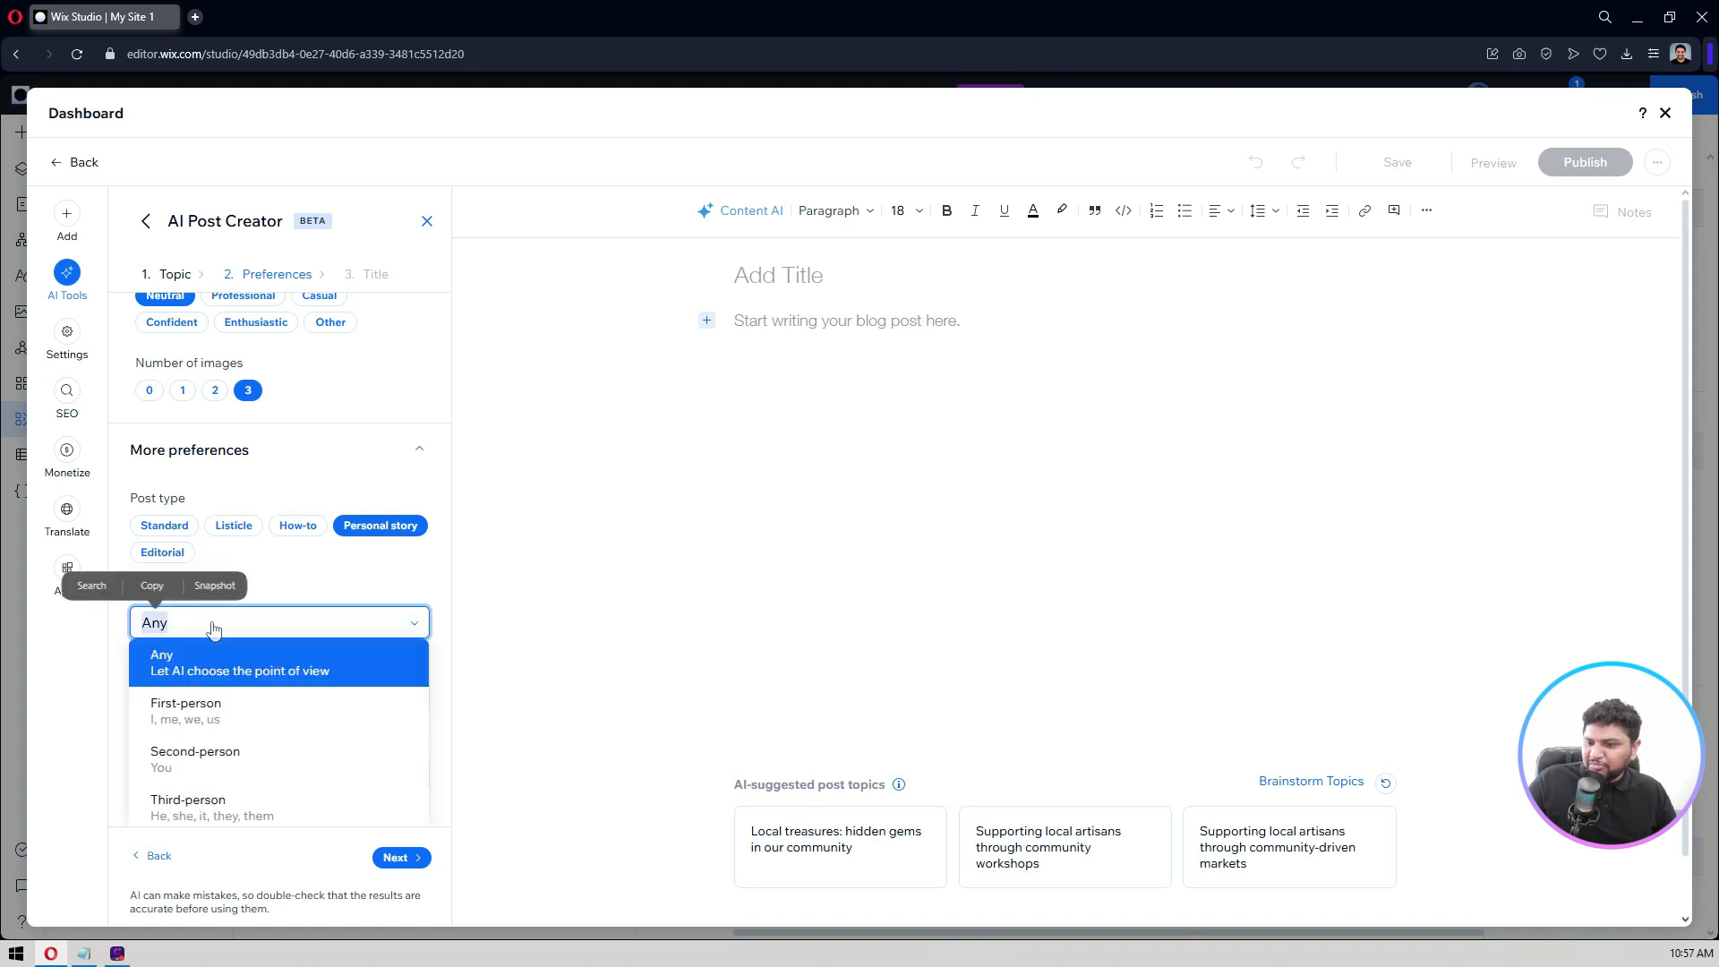
click(205, 719)
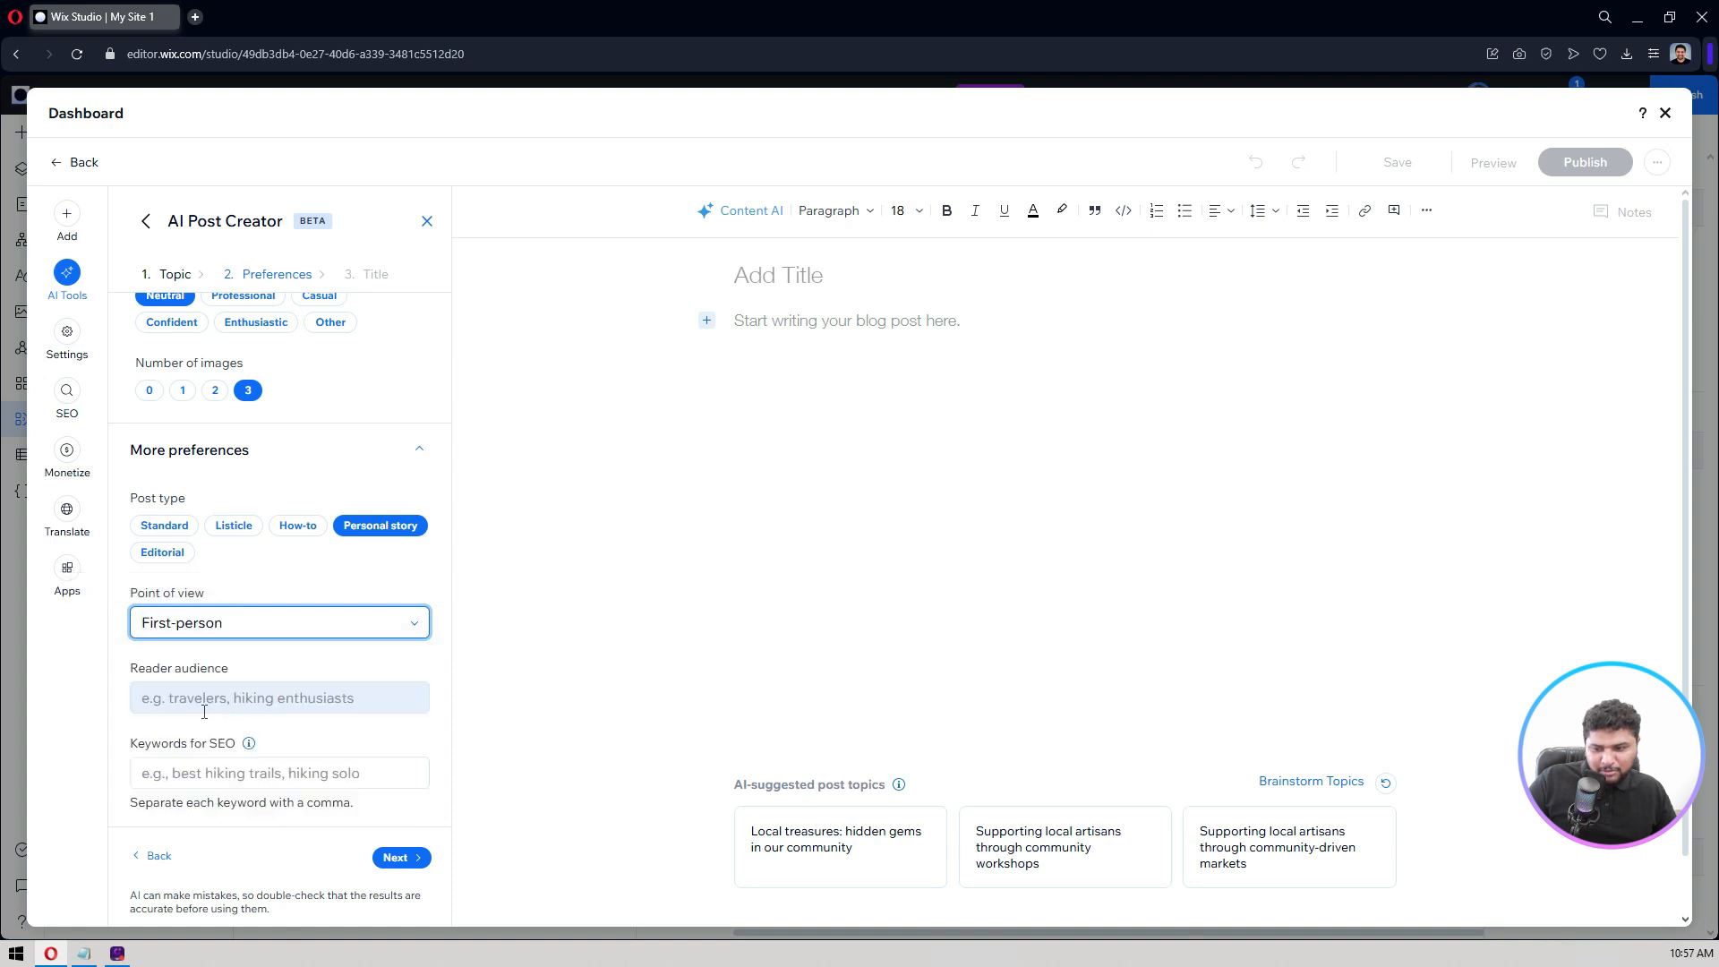
Step: Set the reader audience to "mobile phone lovers, iPhone users" with a capital P in "iPhone"
click(258, 691)
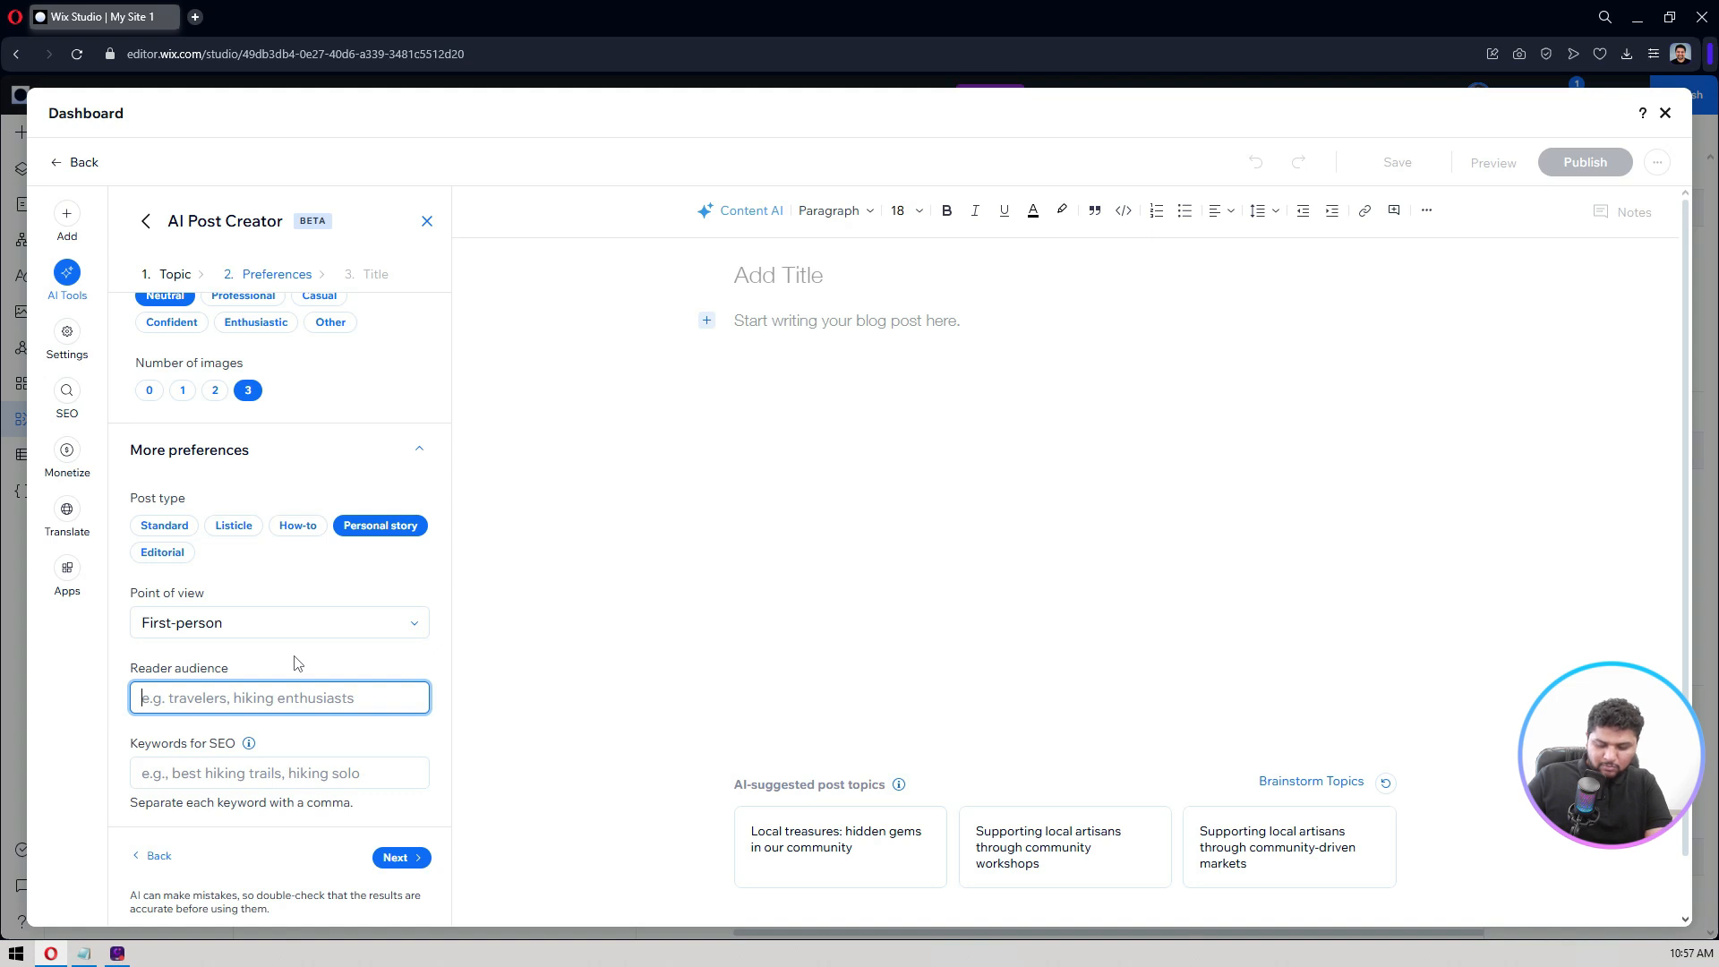
text(mobile)
key(BackSpace)
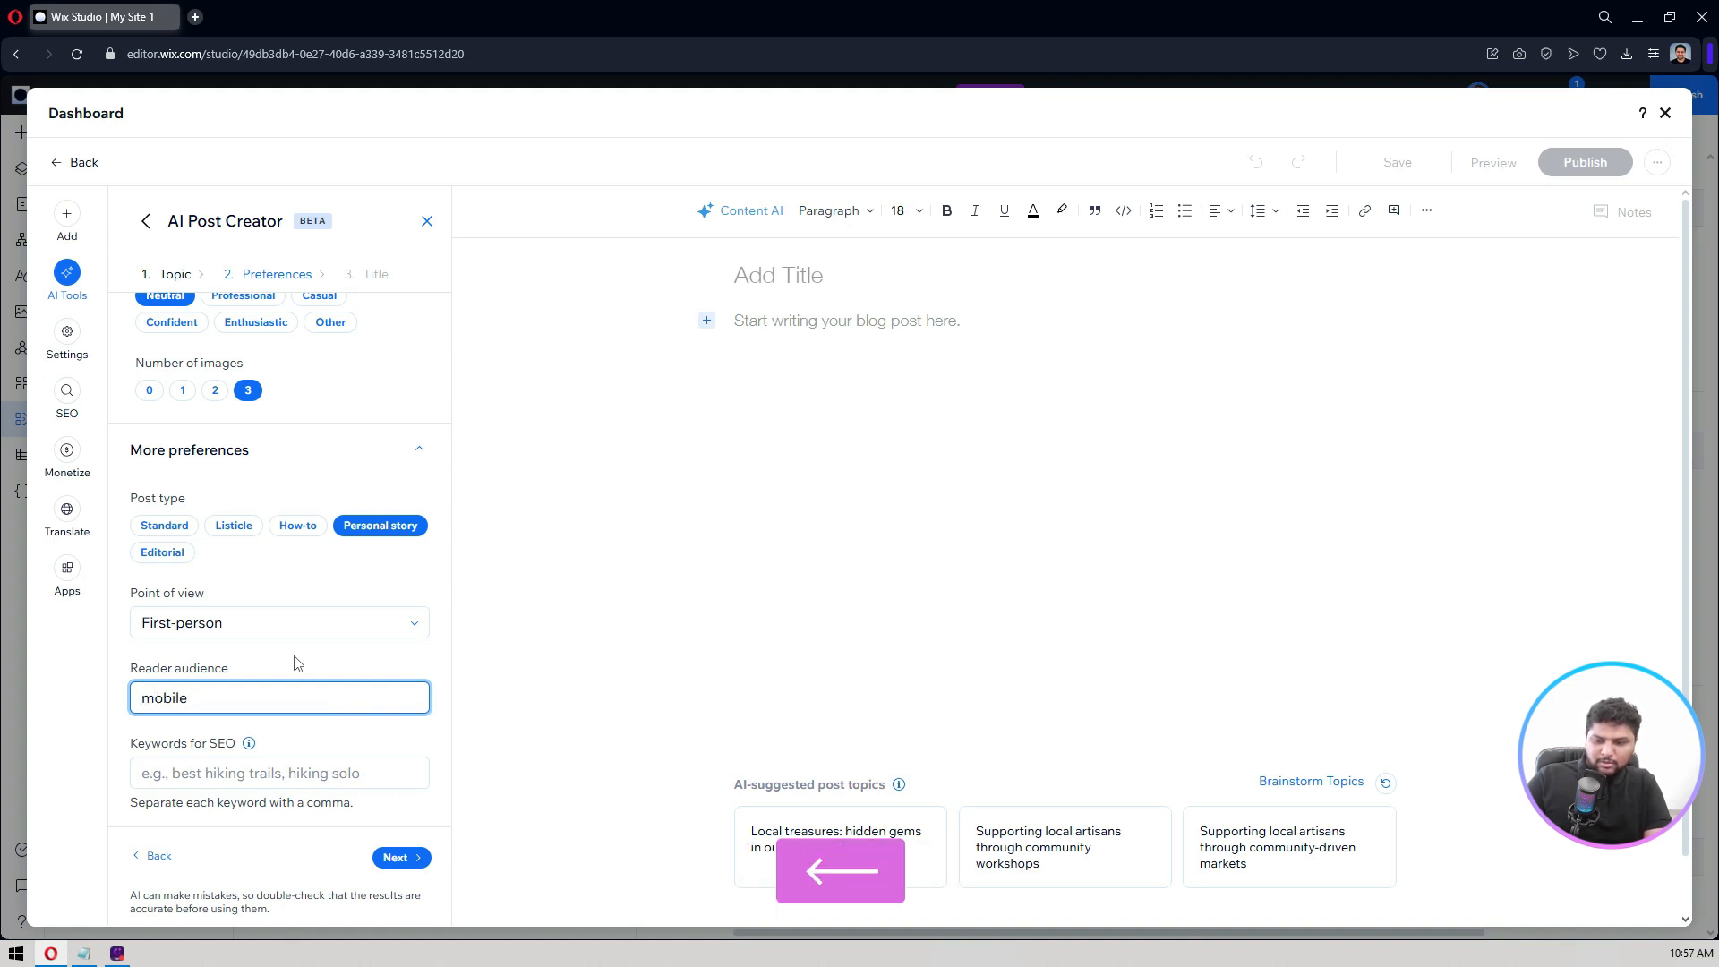
text(phone lovers, iphone users)
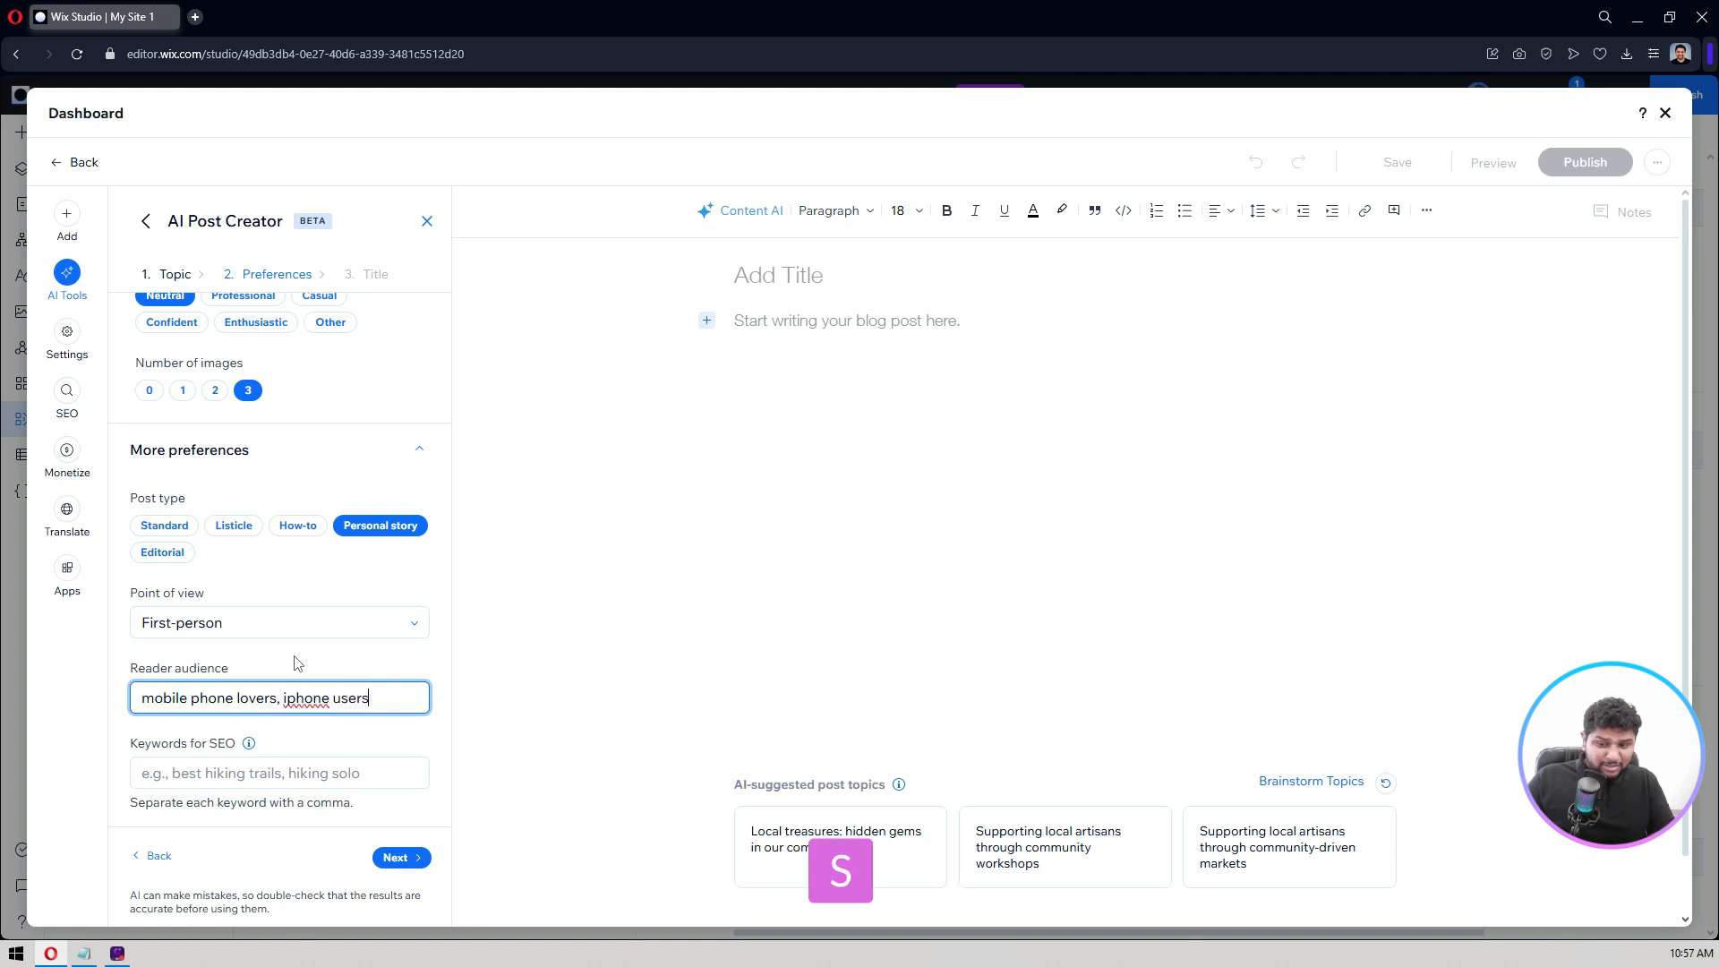
click(298, 703)
key(BackSpace)
text(P)
key(Right)
text(, Apple)
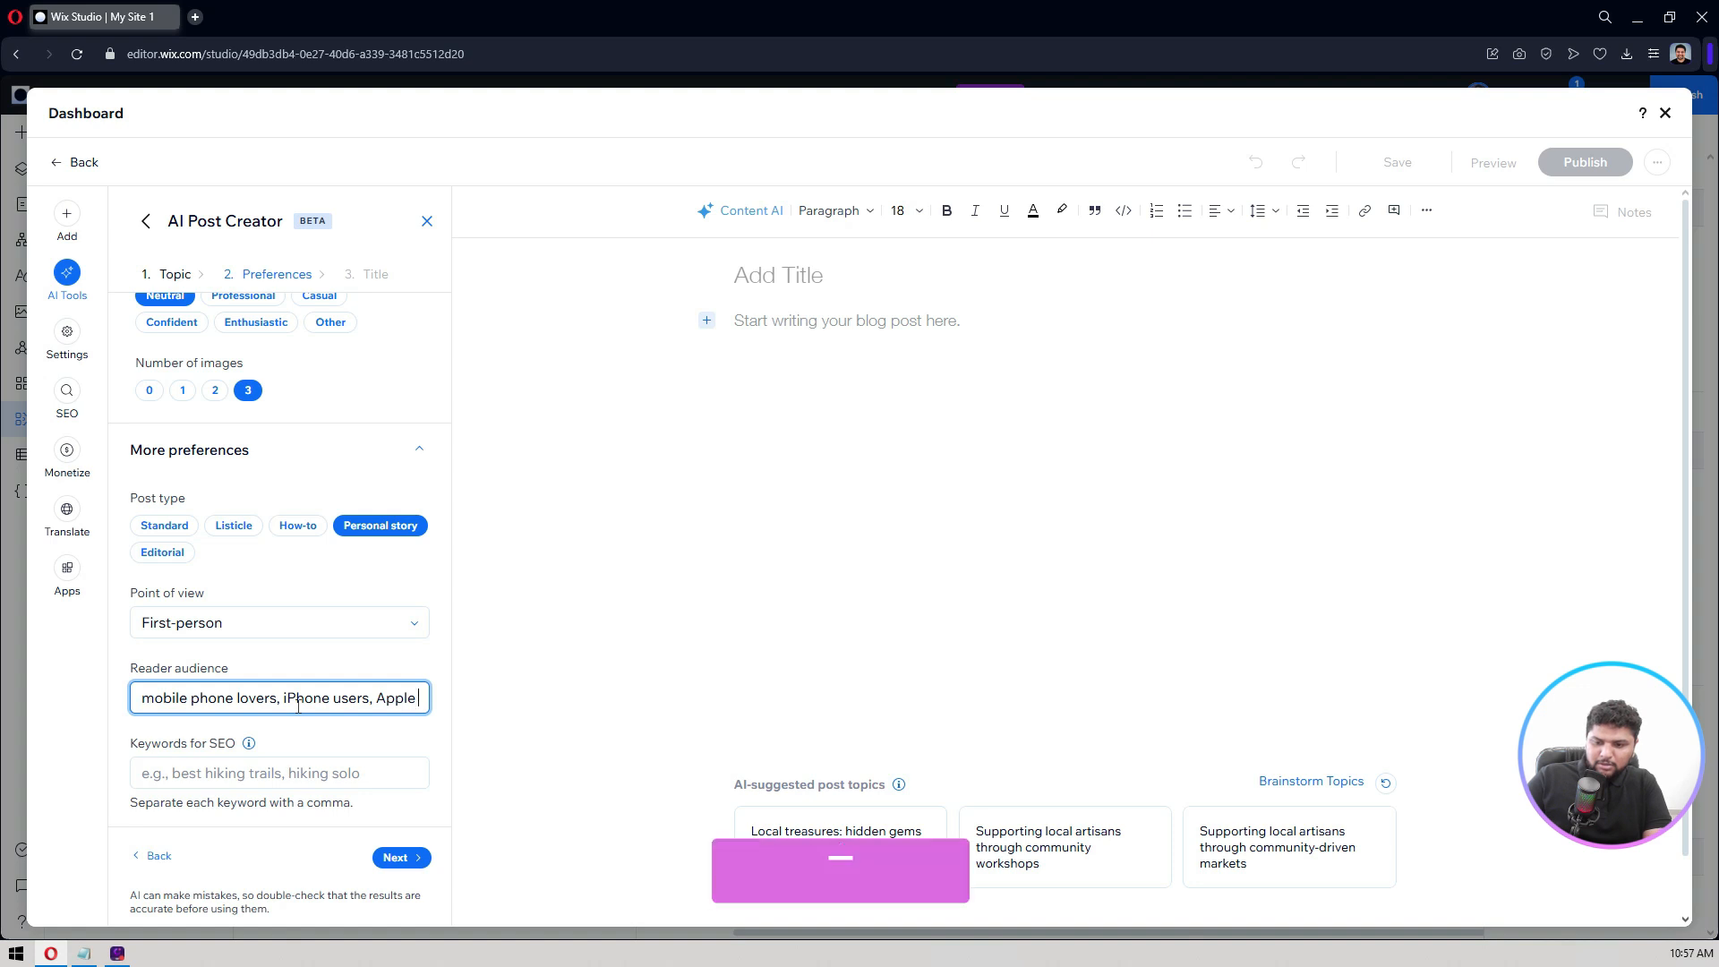
key(BackSpace)
key(BackSpace)
key(BackSpace)
key(BackSpace)
key(BackSpace)
key(BackSpace)
key(BackSpace)
key(ctrl+Home)
key(Right)
key(Right)
key(Right)
key(Right)
key(Right)
key(Right)
key(Right)
key(Right)
key(Right)
key(Right)
key(Right)
key(Right)
key(Right)
key(Right)
text(,)
key(BackSpace)
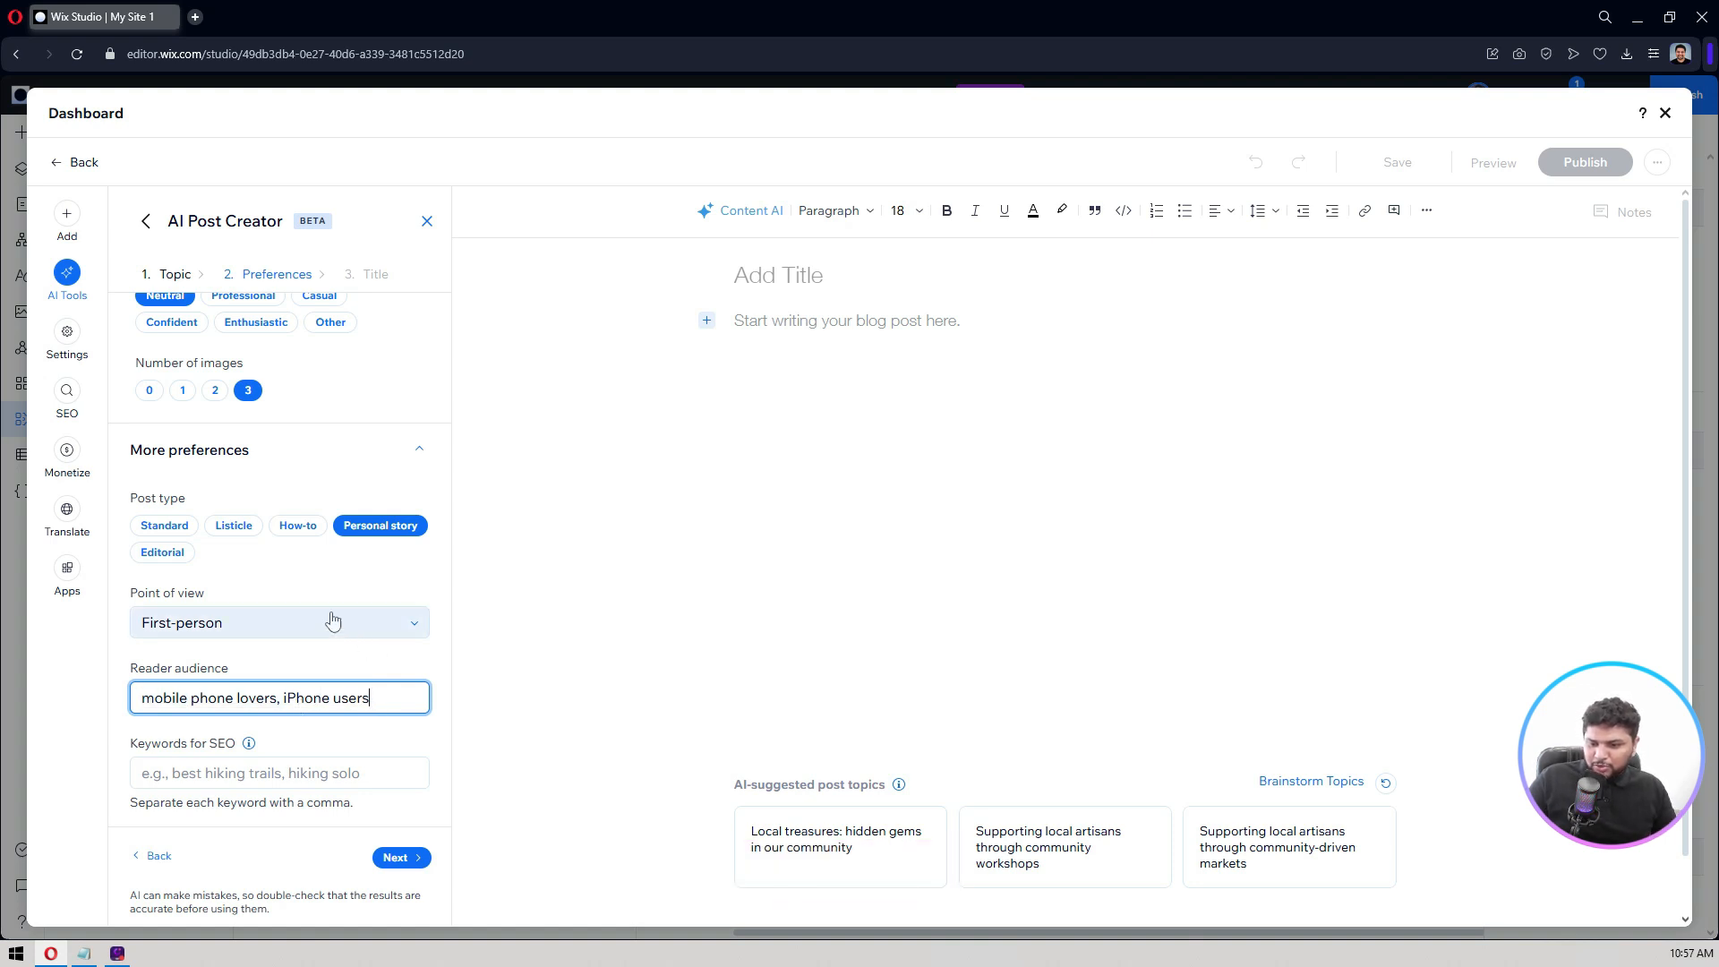
Step: Enter "iphone, iphone 16, apple" as the post's SEO keywords
click(275, 770)
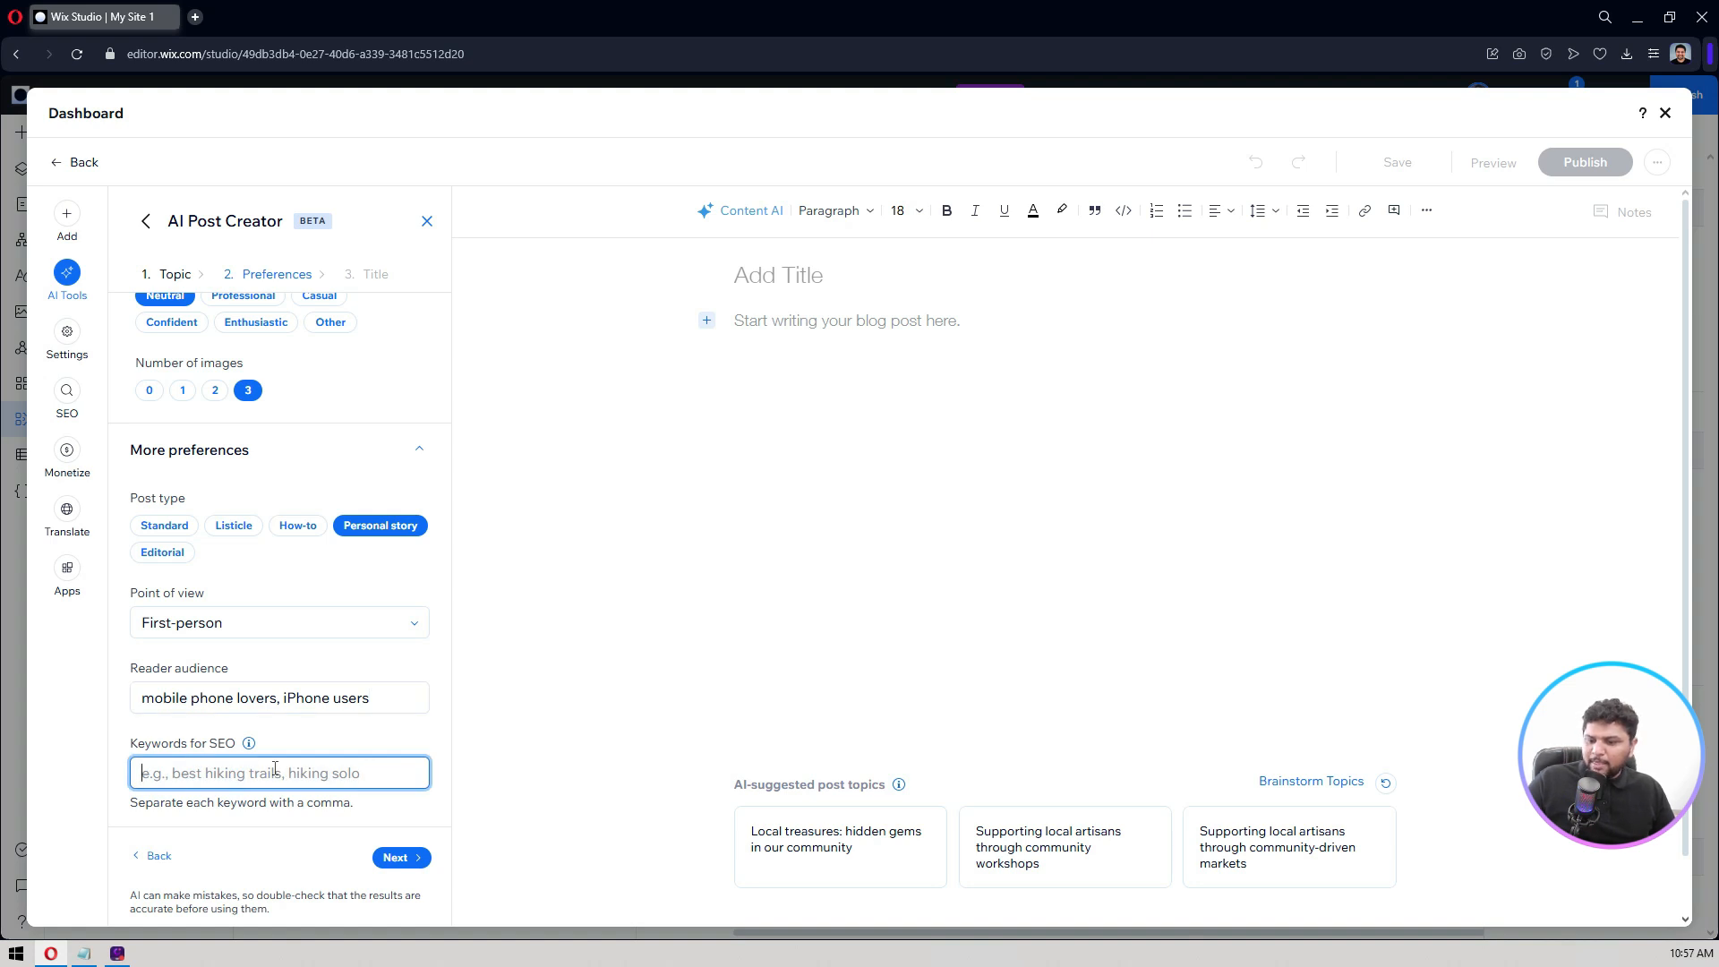
text(iphone, )
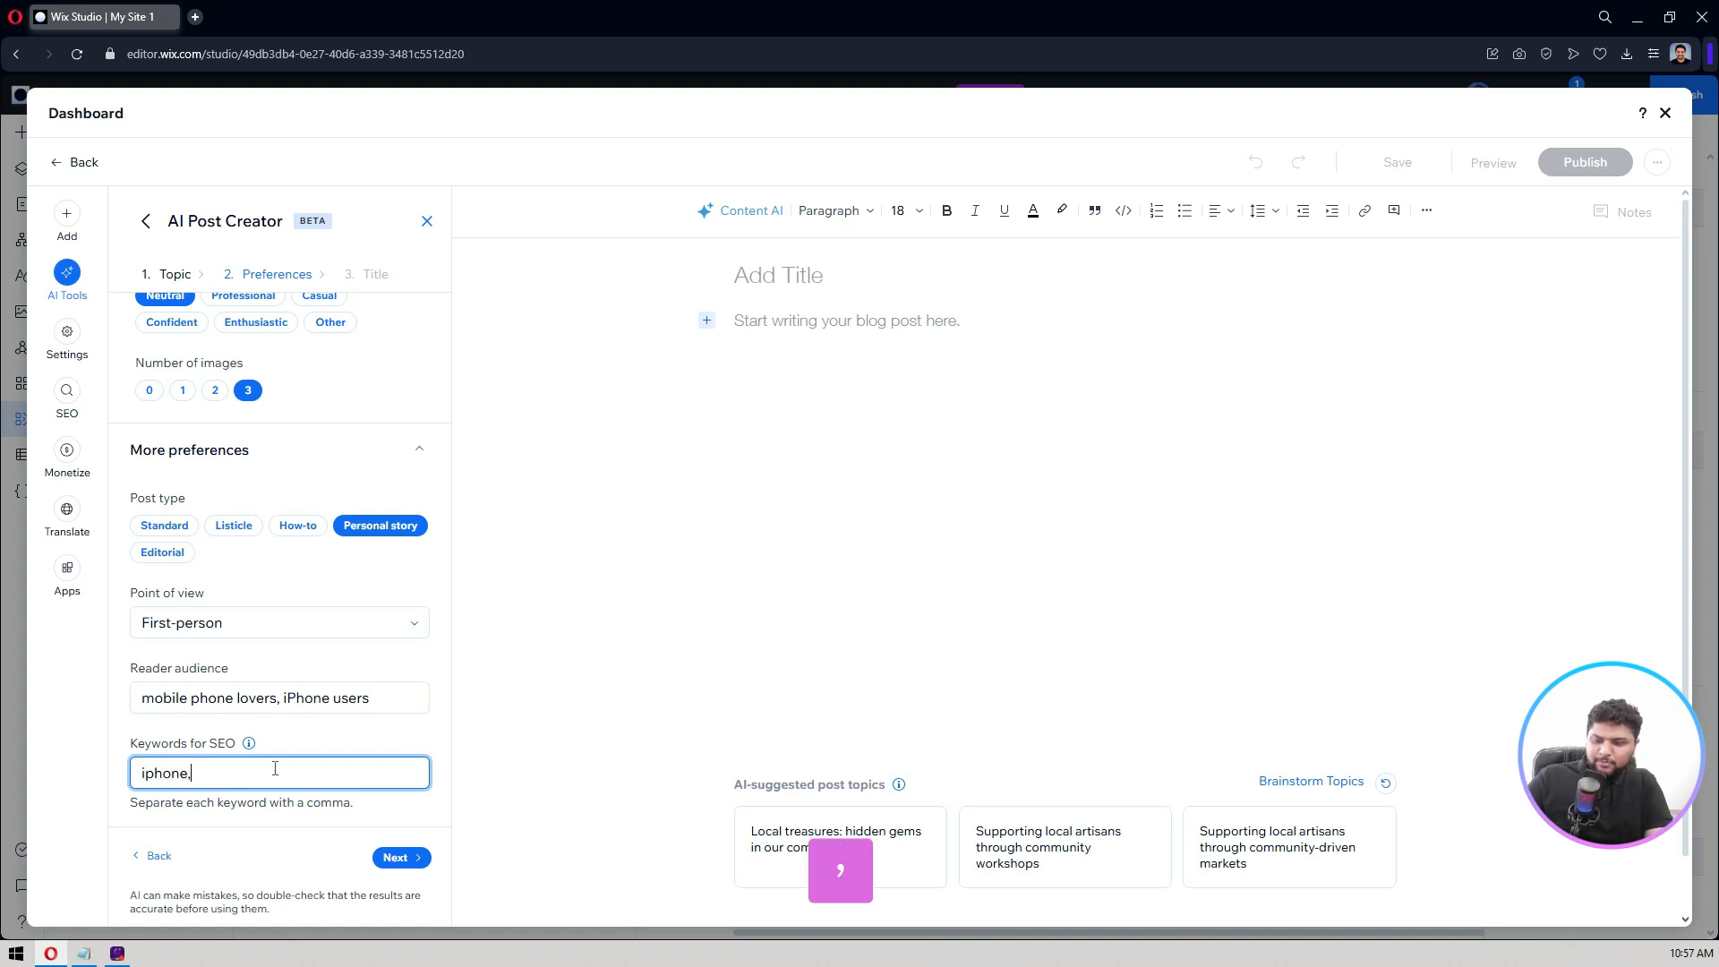
text(ip)
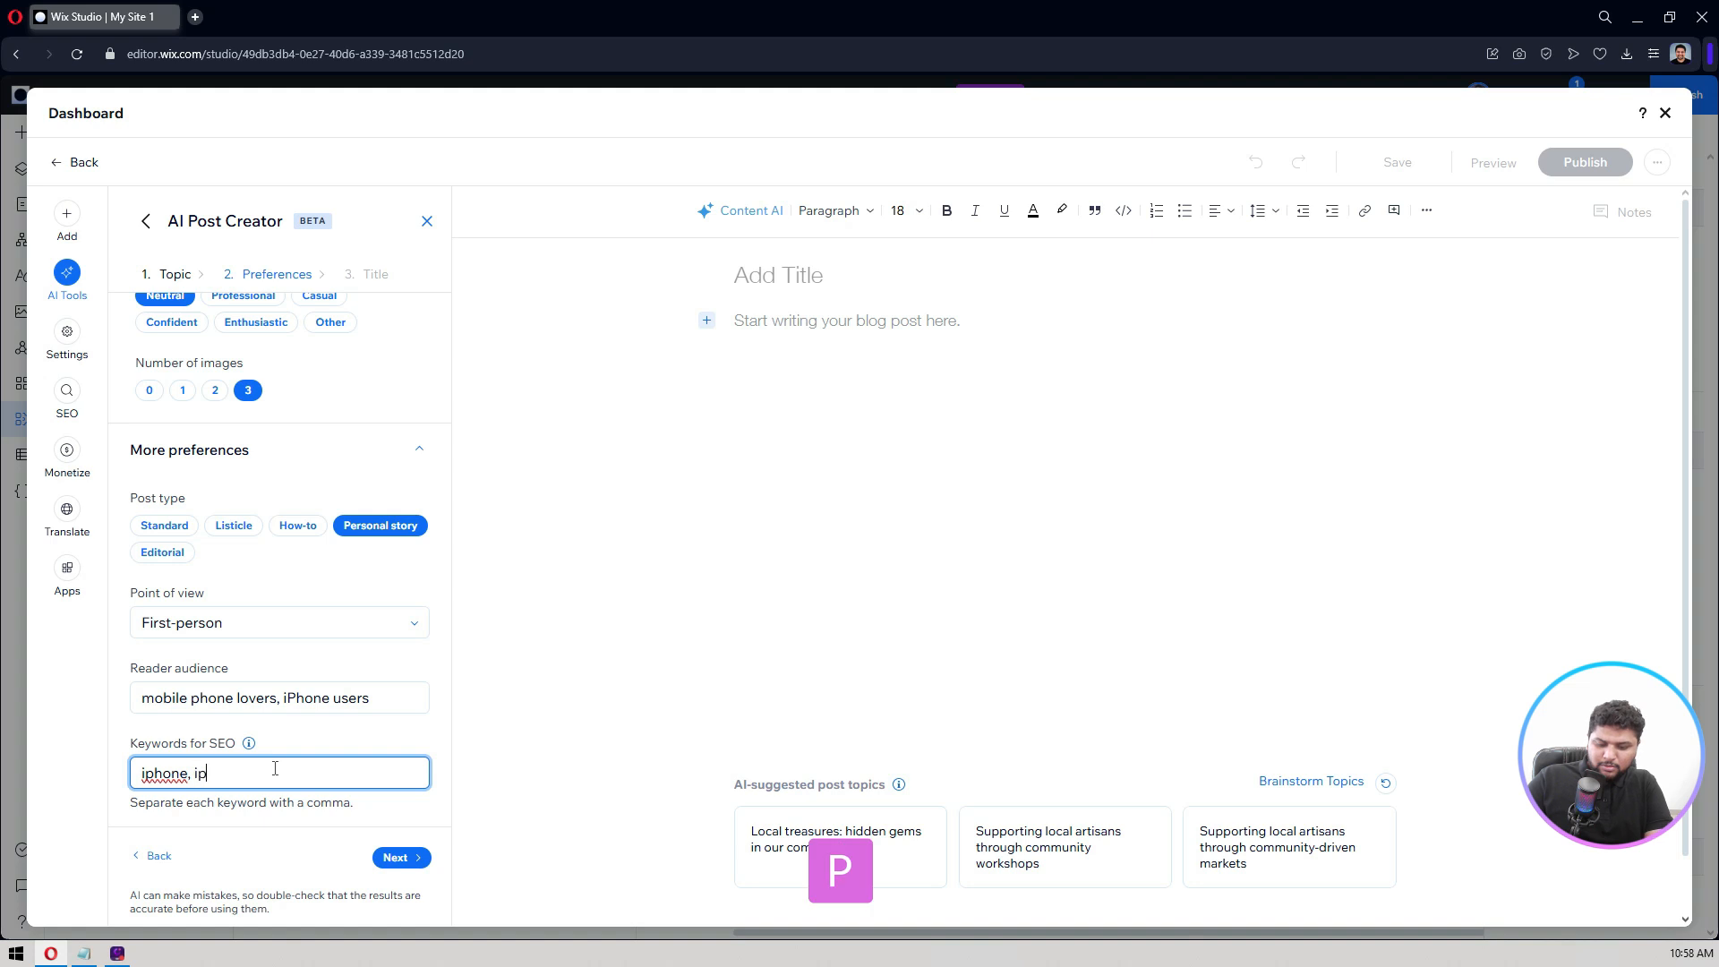
text(hone 16, )
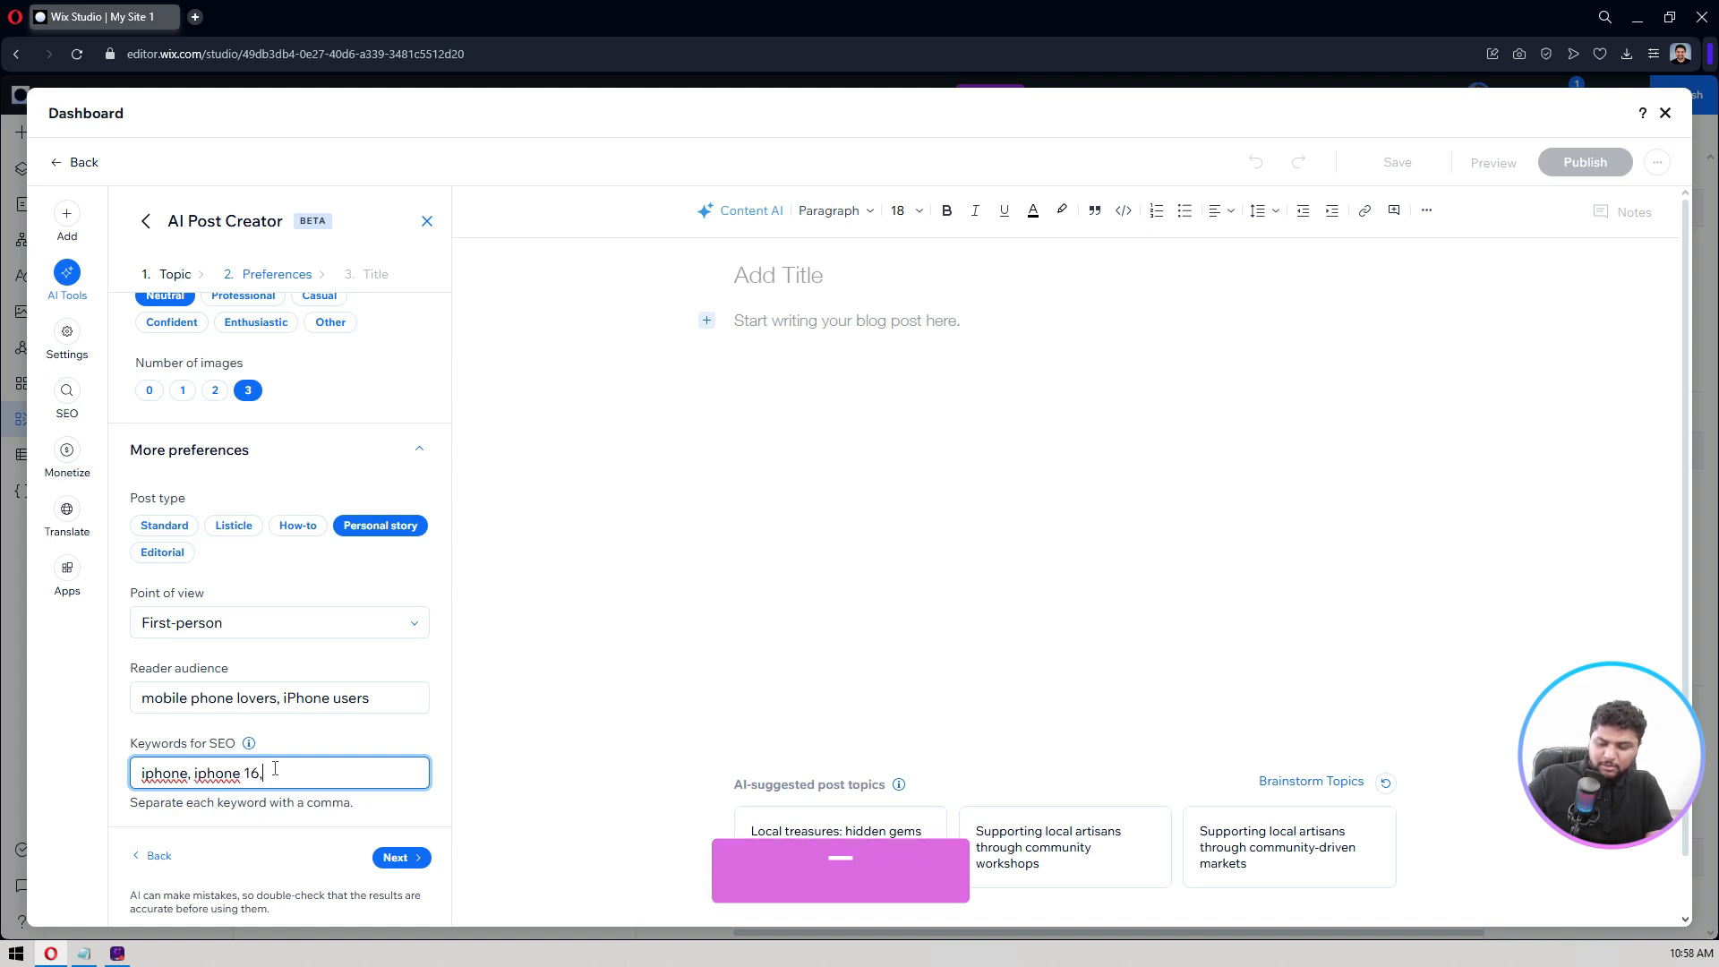
text(apple,)
key(BackSpace)
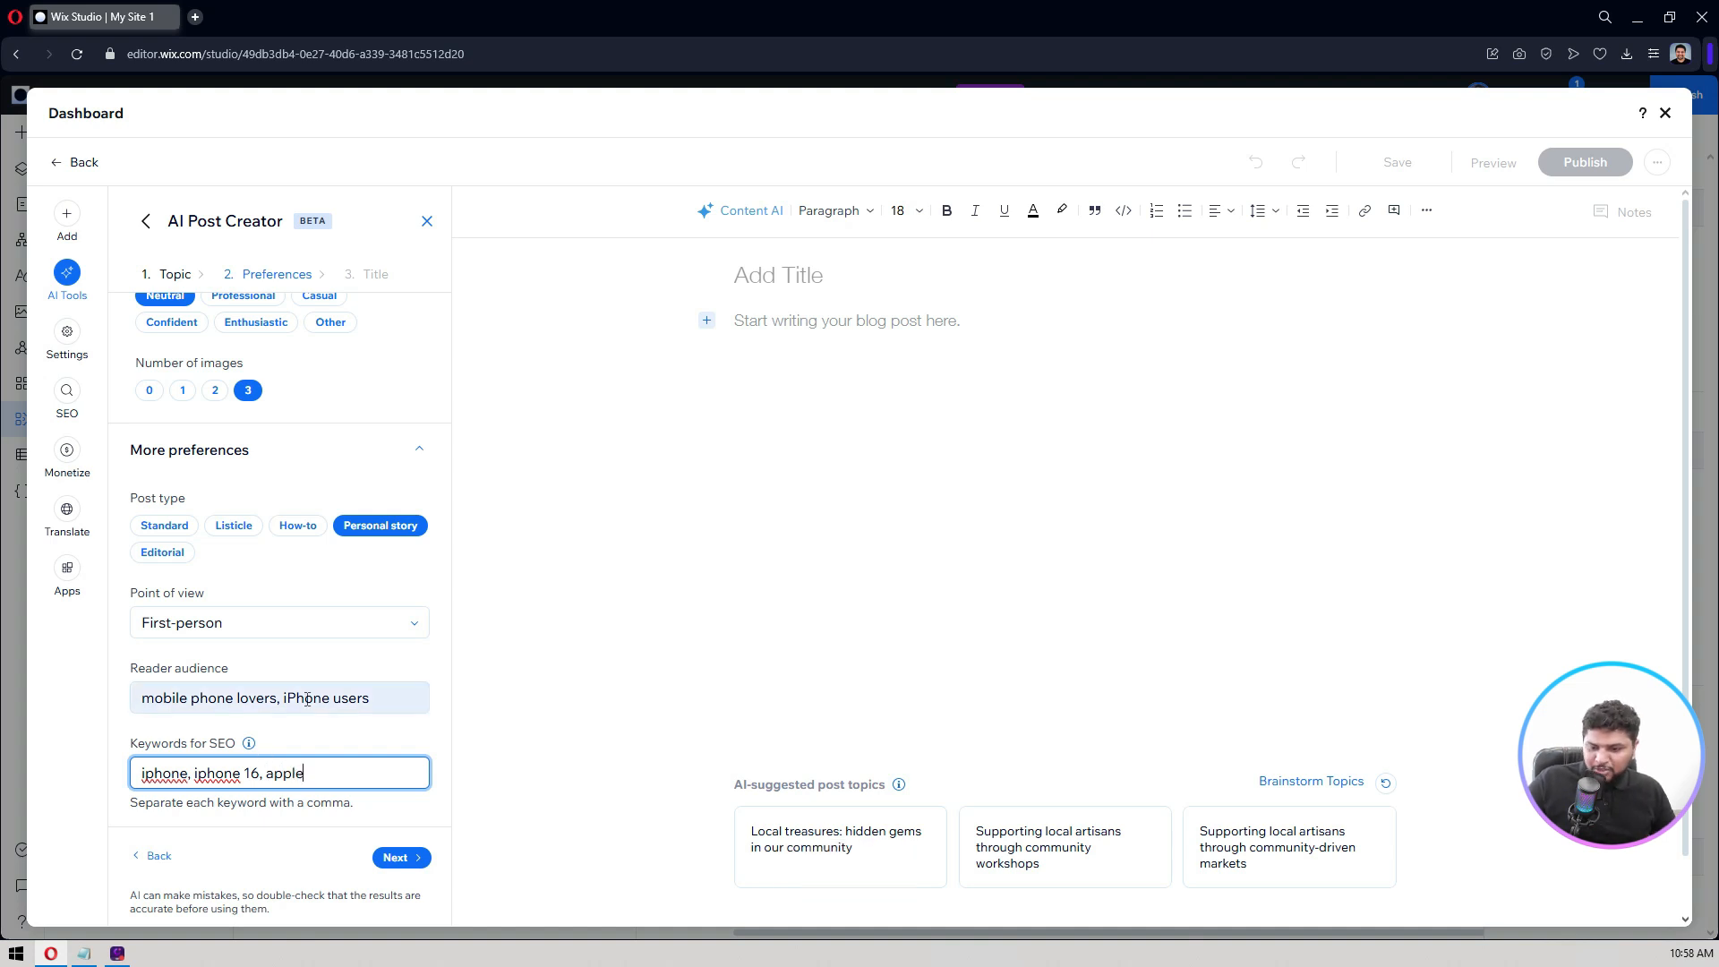
Step: Proceed to the title suggestions and generate the post titled "My First Impressions of the iPhone 16: A Personal Review"
click(390, 855)
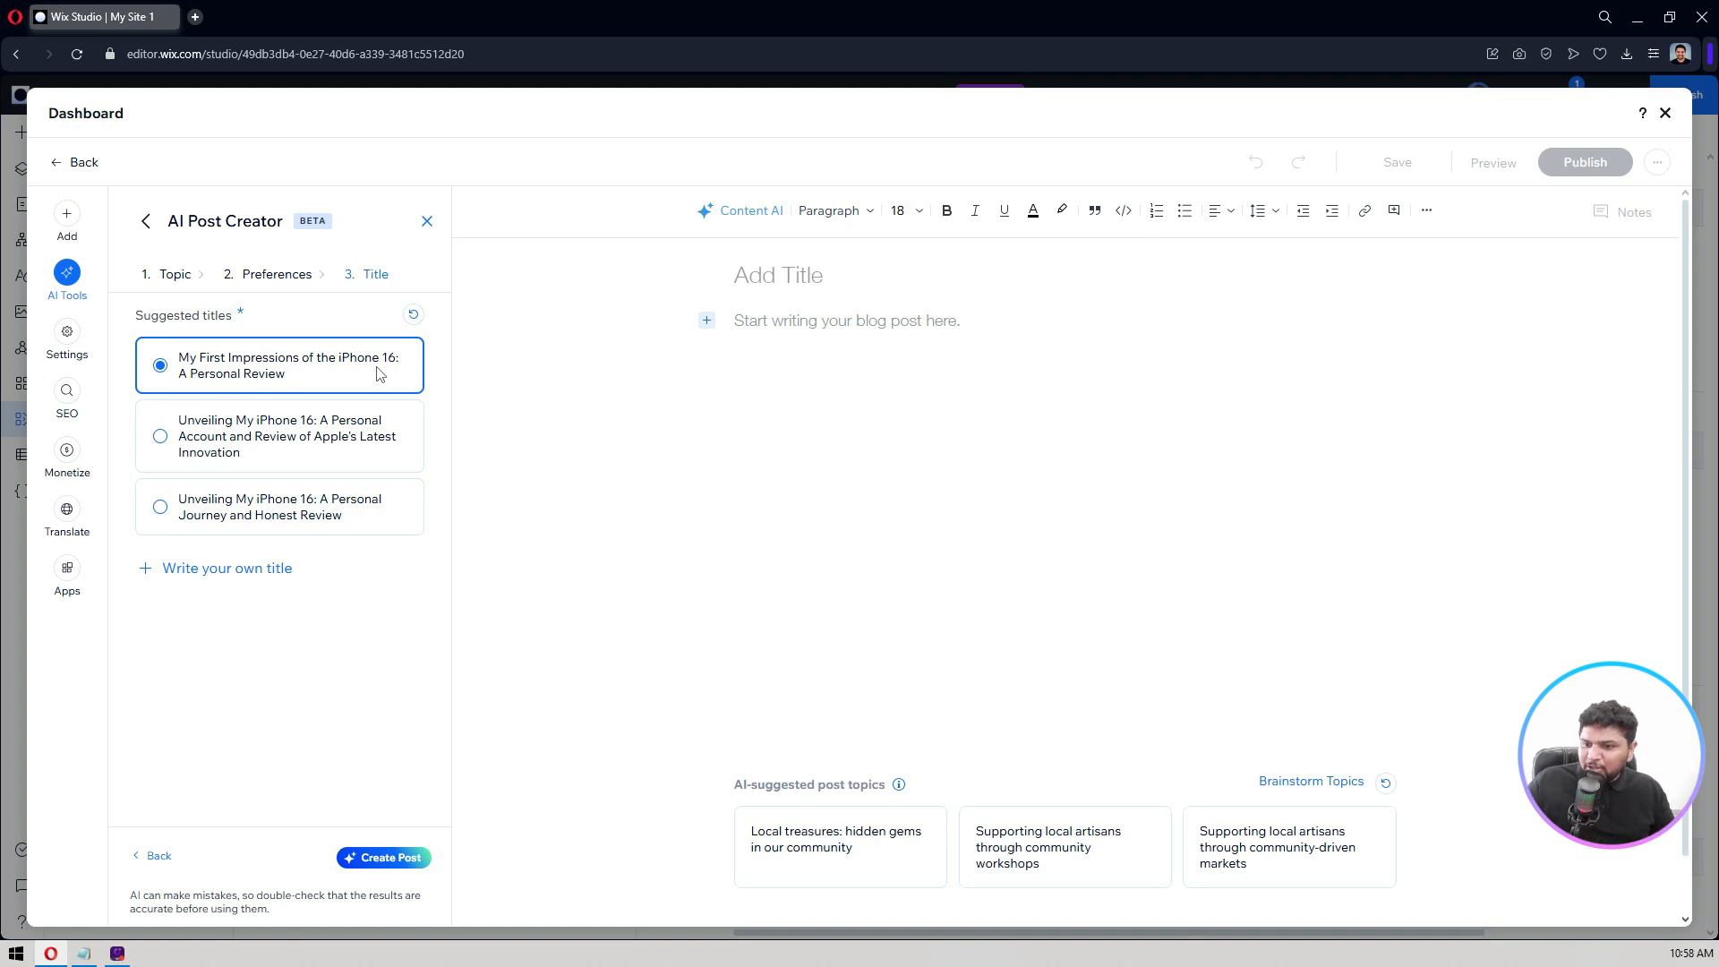
click(376, 859)
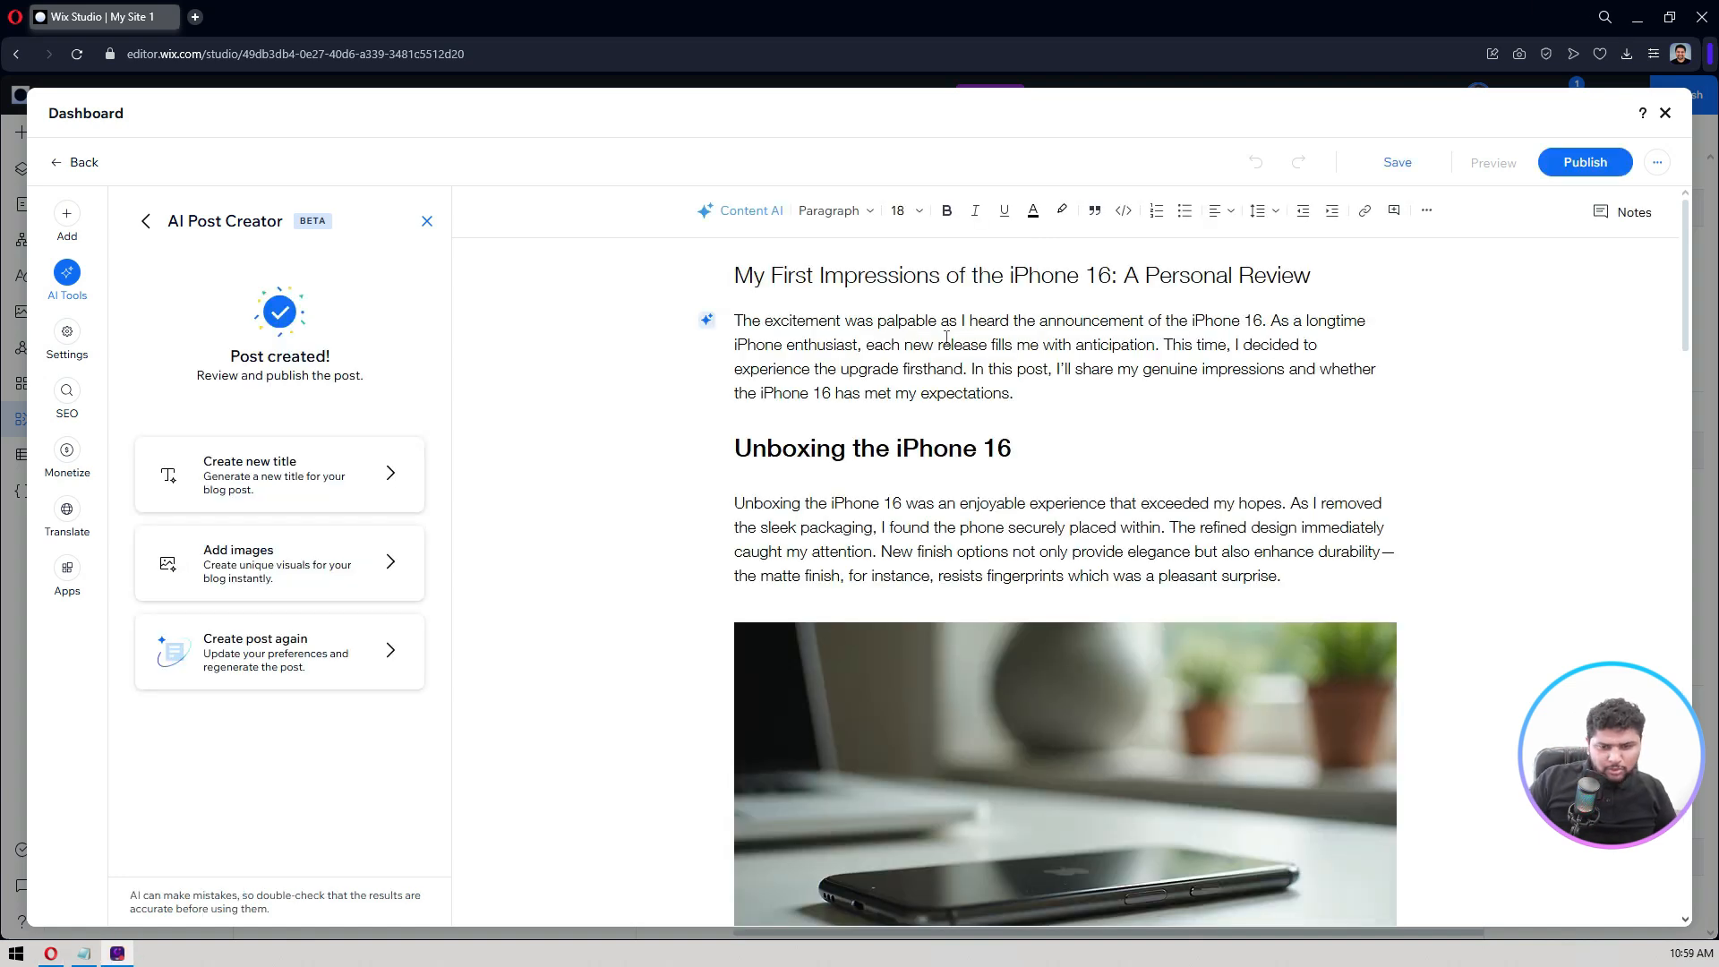
Step: Read through the generated post from the introduction to Final Thoughts, checking its sections and images
scroll(844, 429, down, 15)
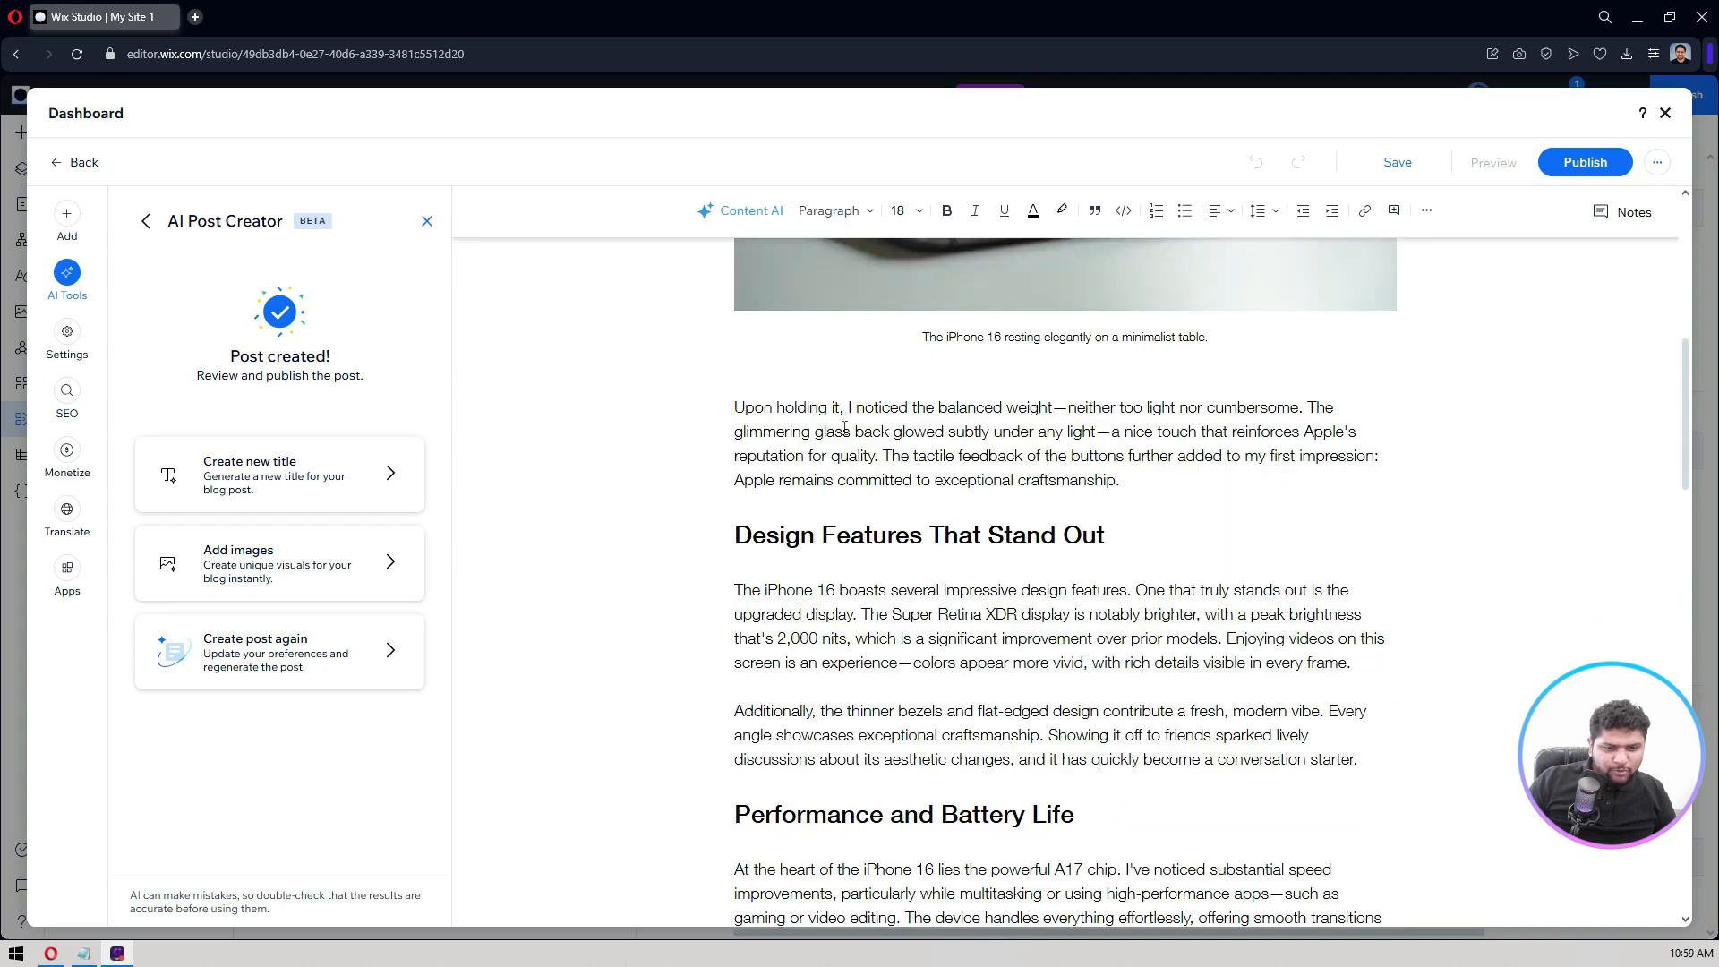
scroll(844, 429, up, 8)
scroll(844, 429, up, 5)
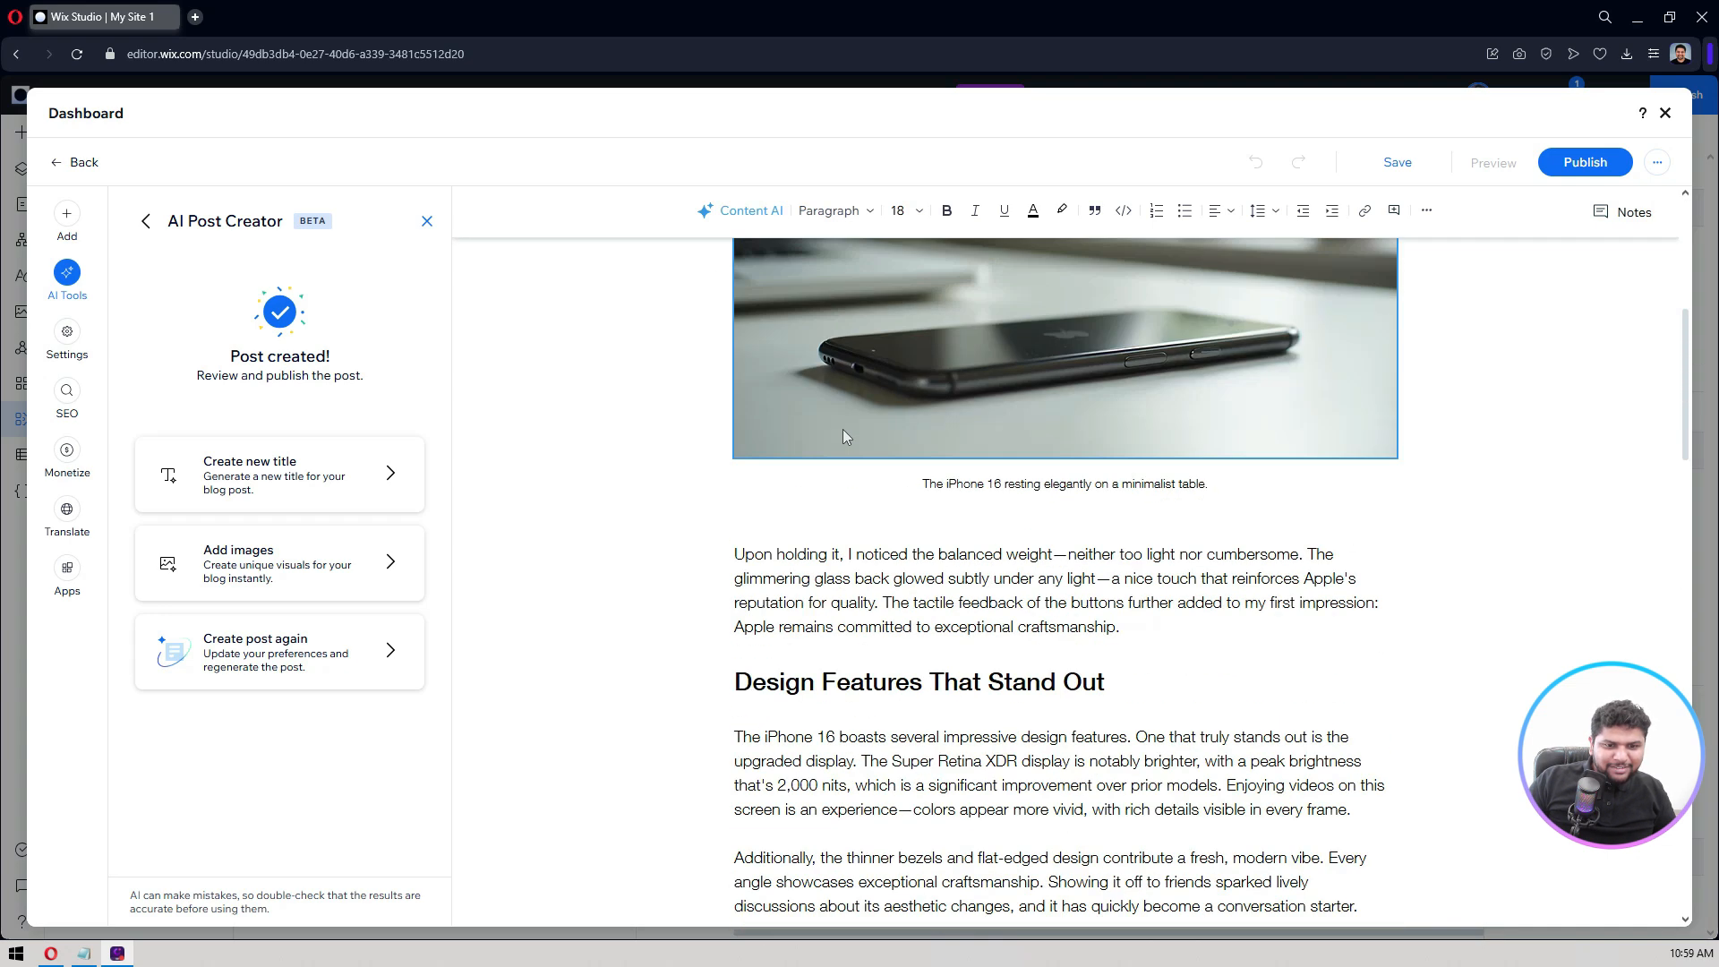
scroll(844, 428, down, 10)
scroll(844, 435, down, 15)
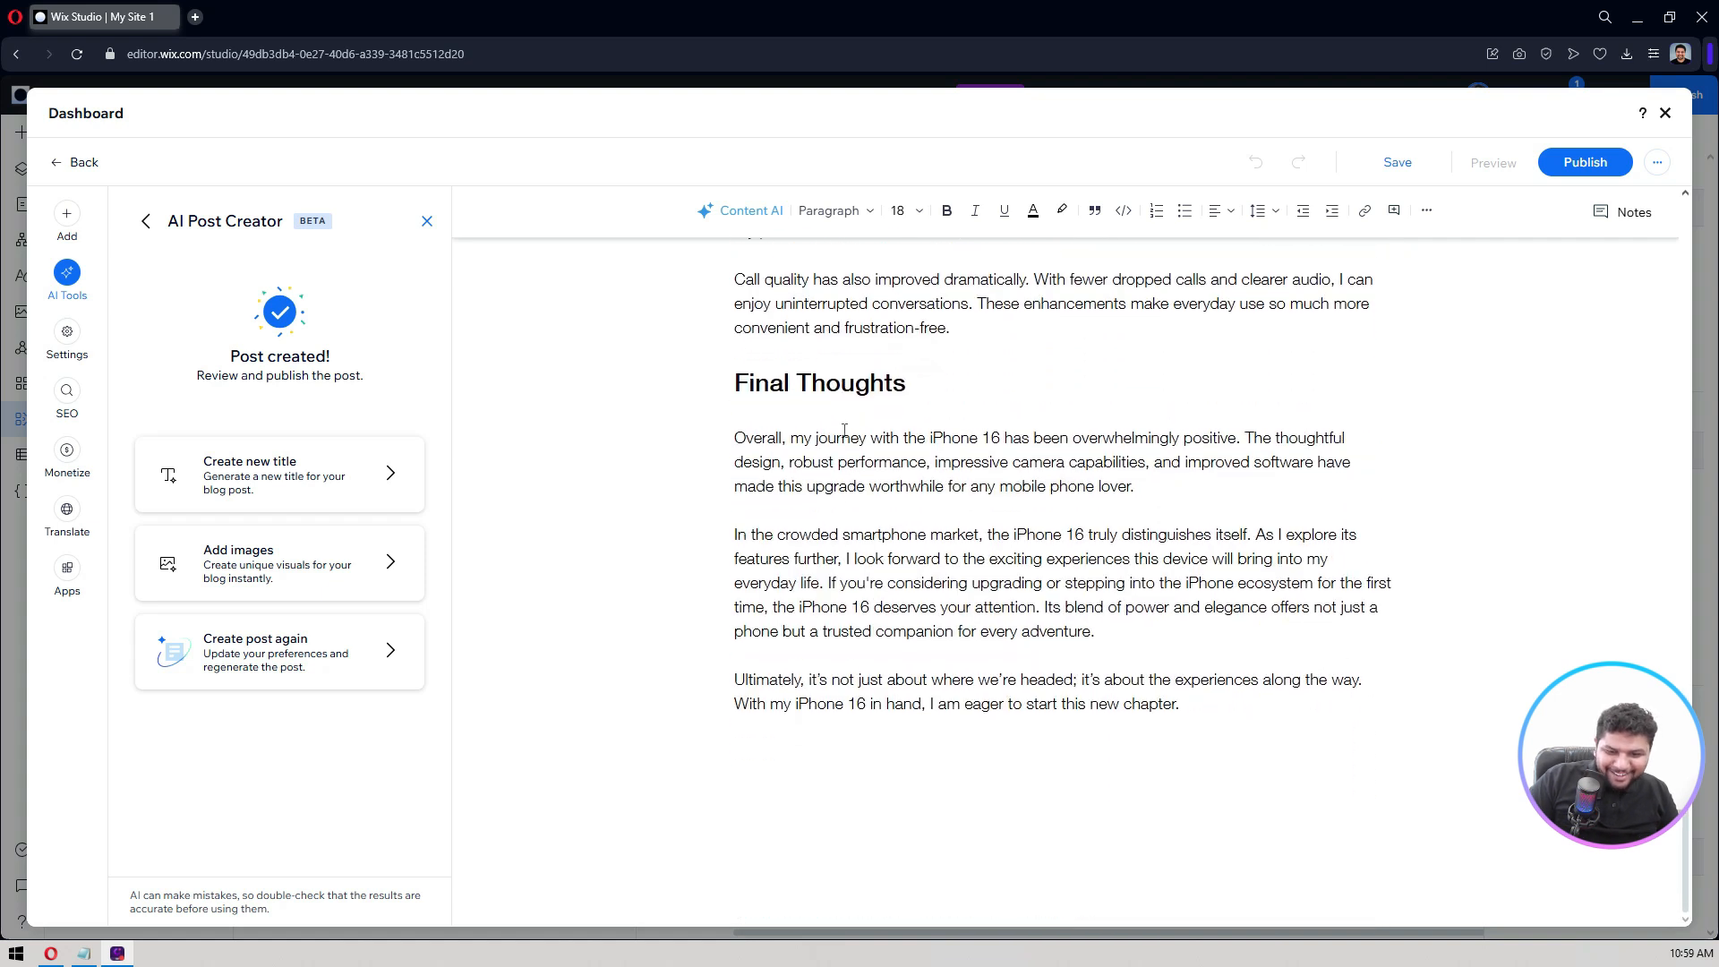
scroll(852, 781, up, 20)
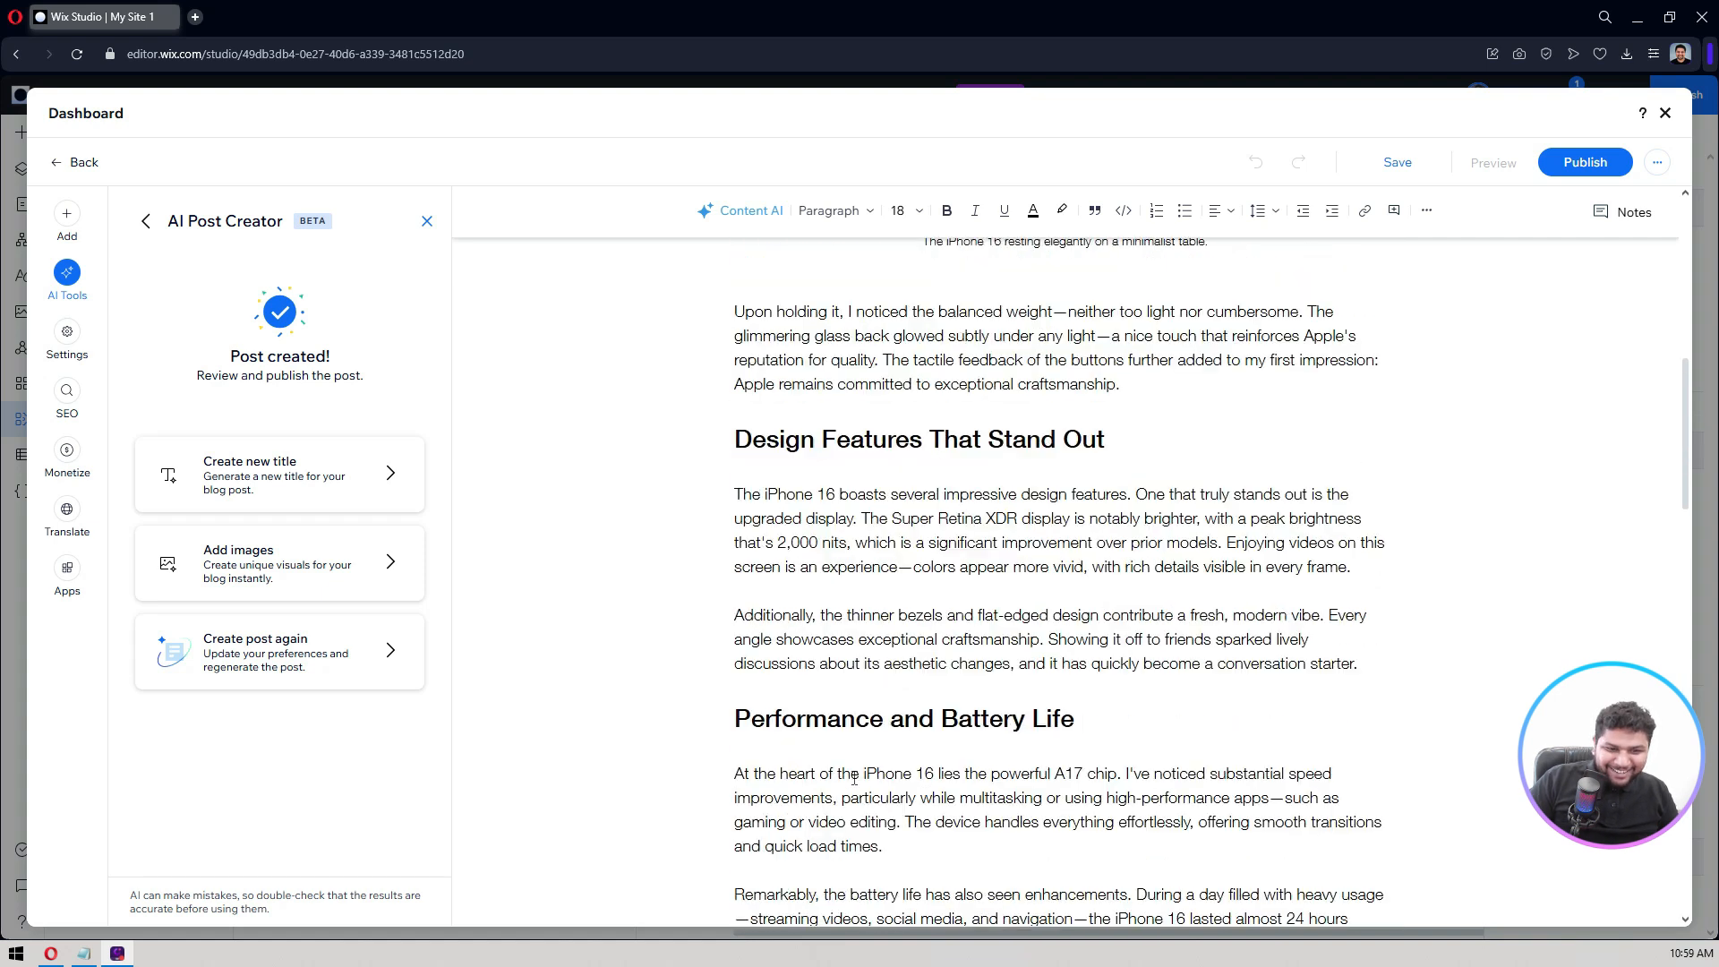
scroll(854, 778, up, 6)
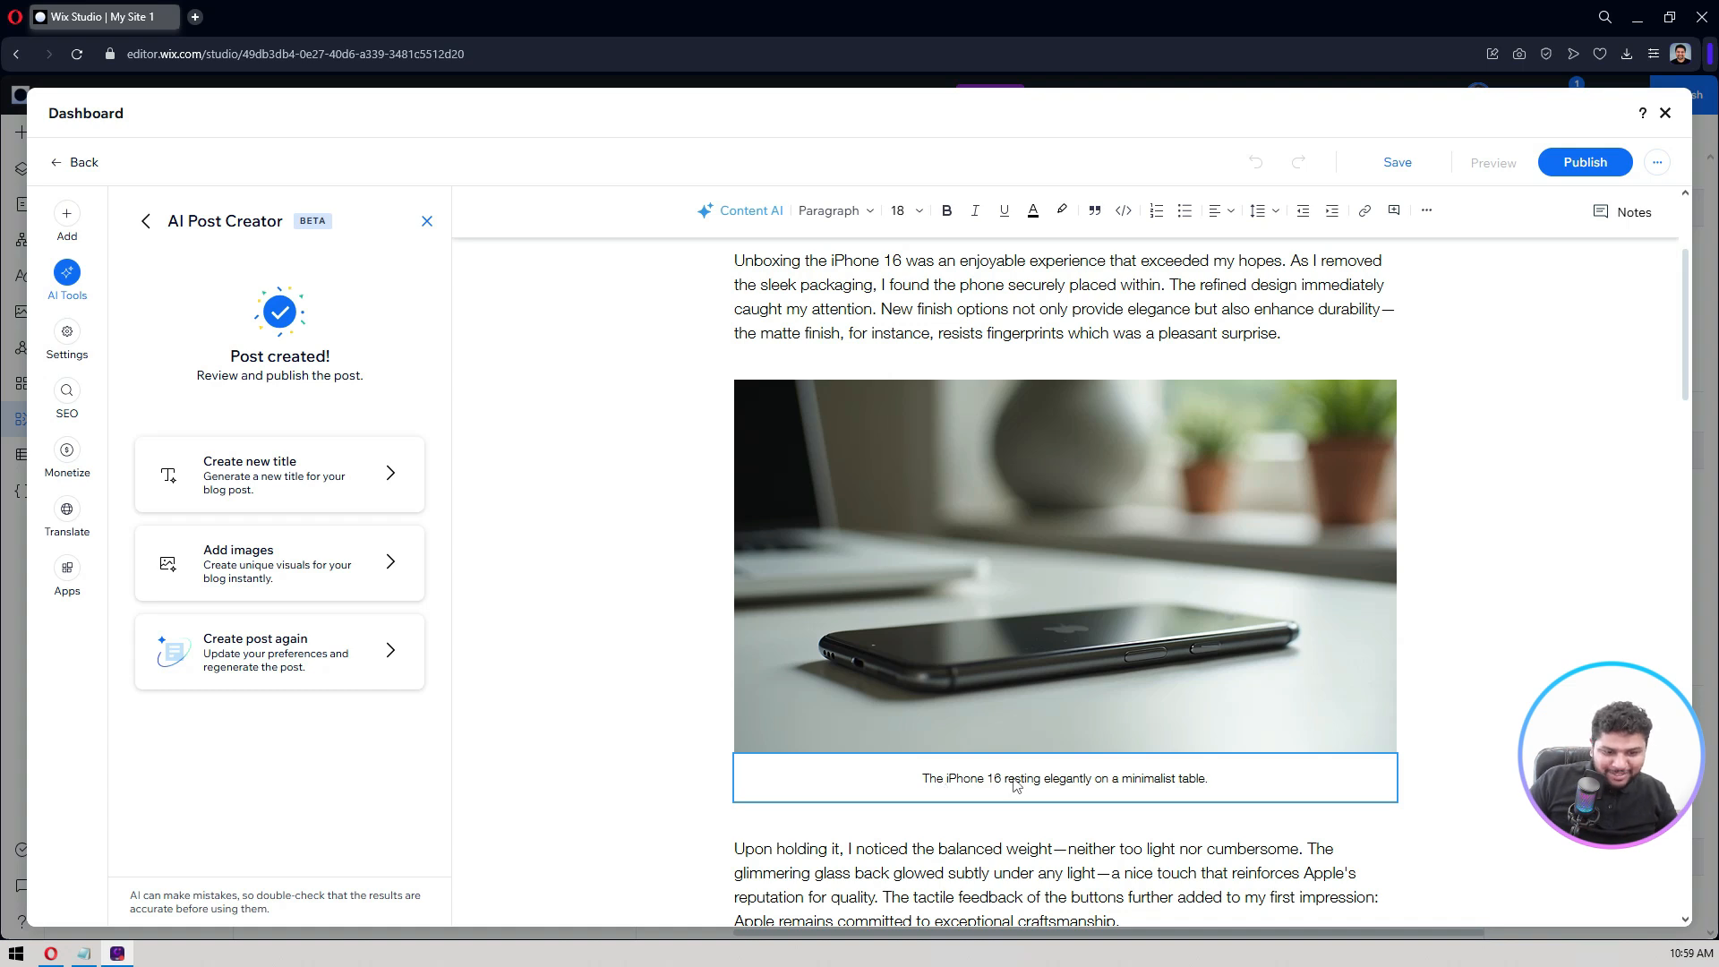
scroll(1038, 777, up, 3)
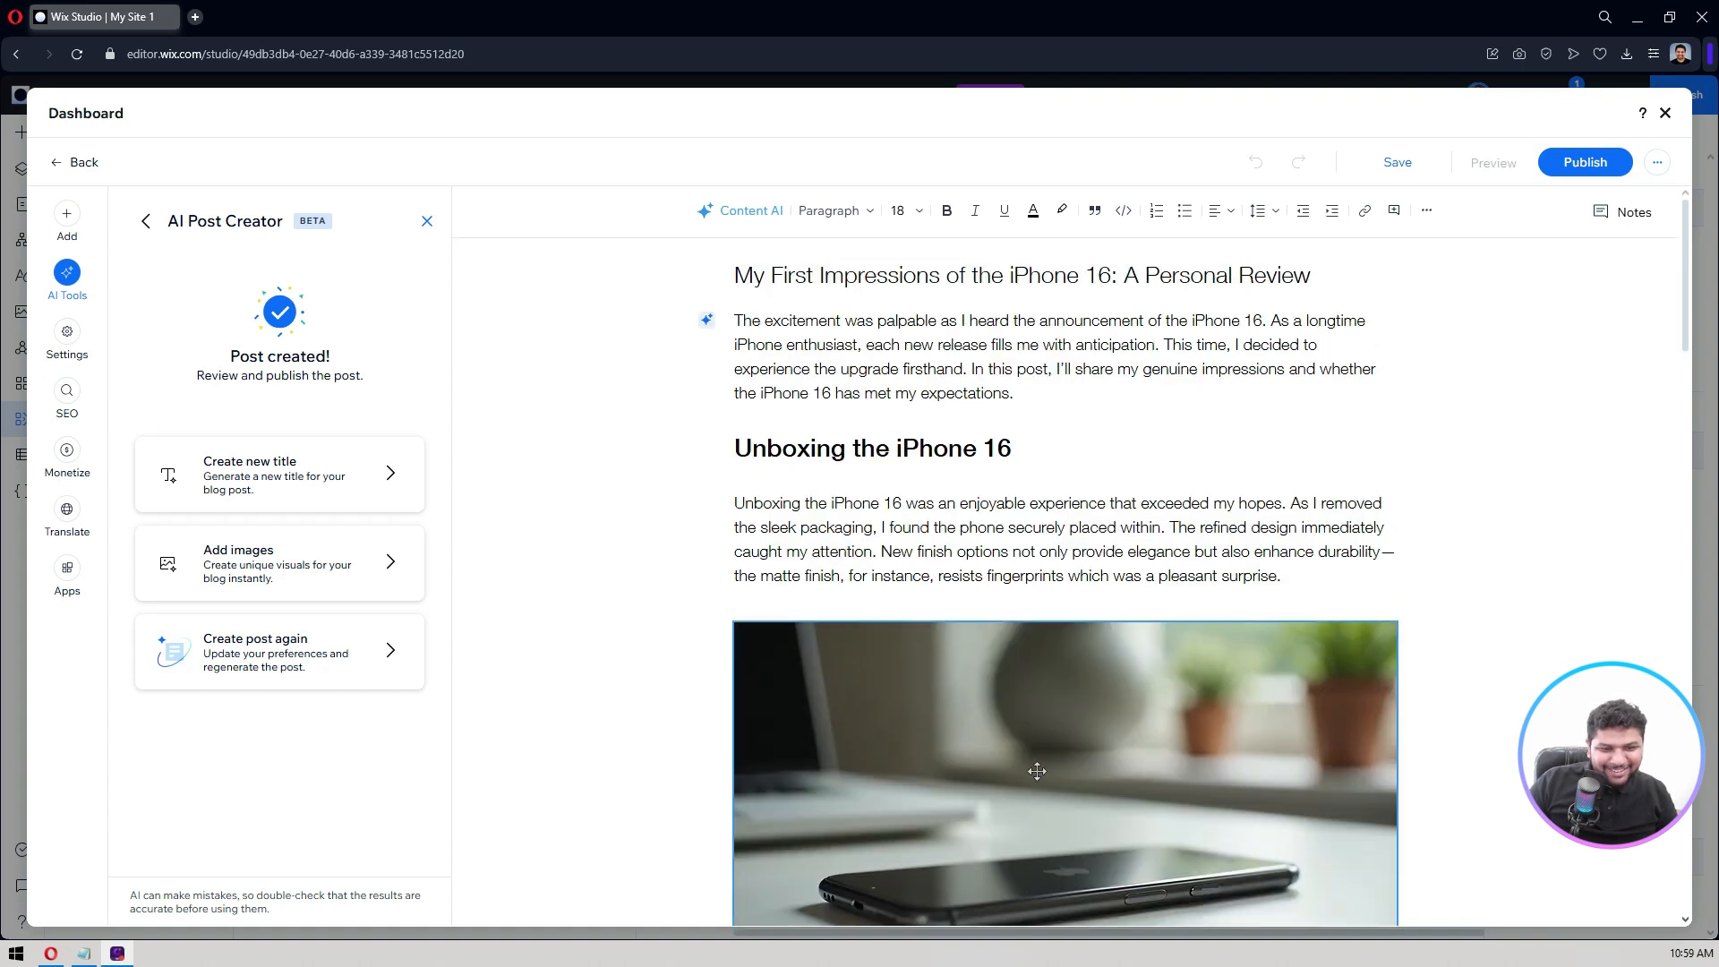
click(1034, 426)
click(1081, 347)
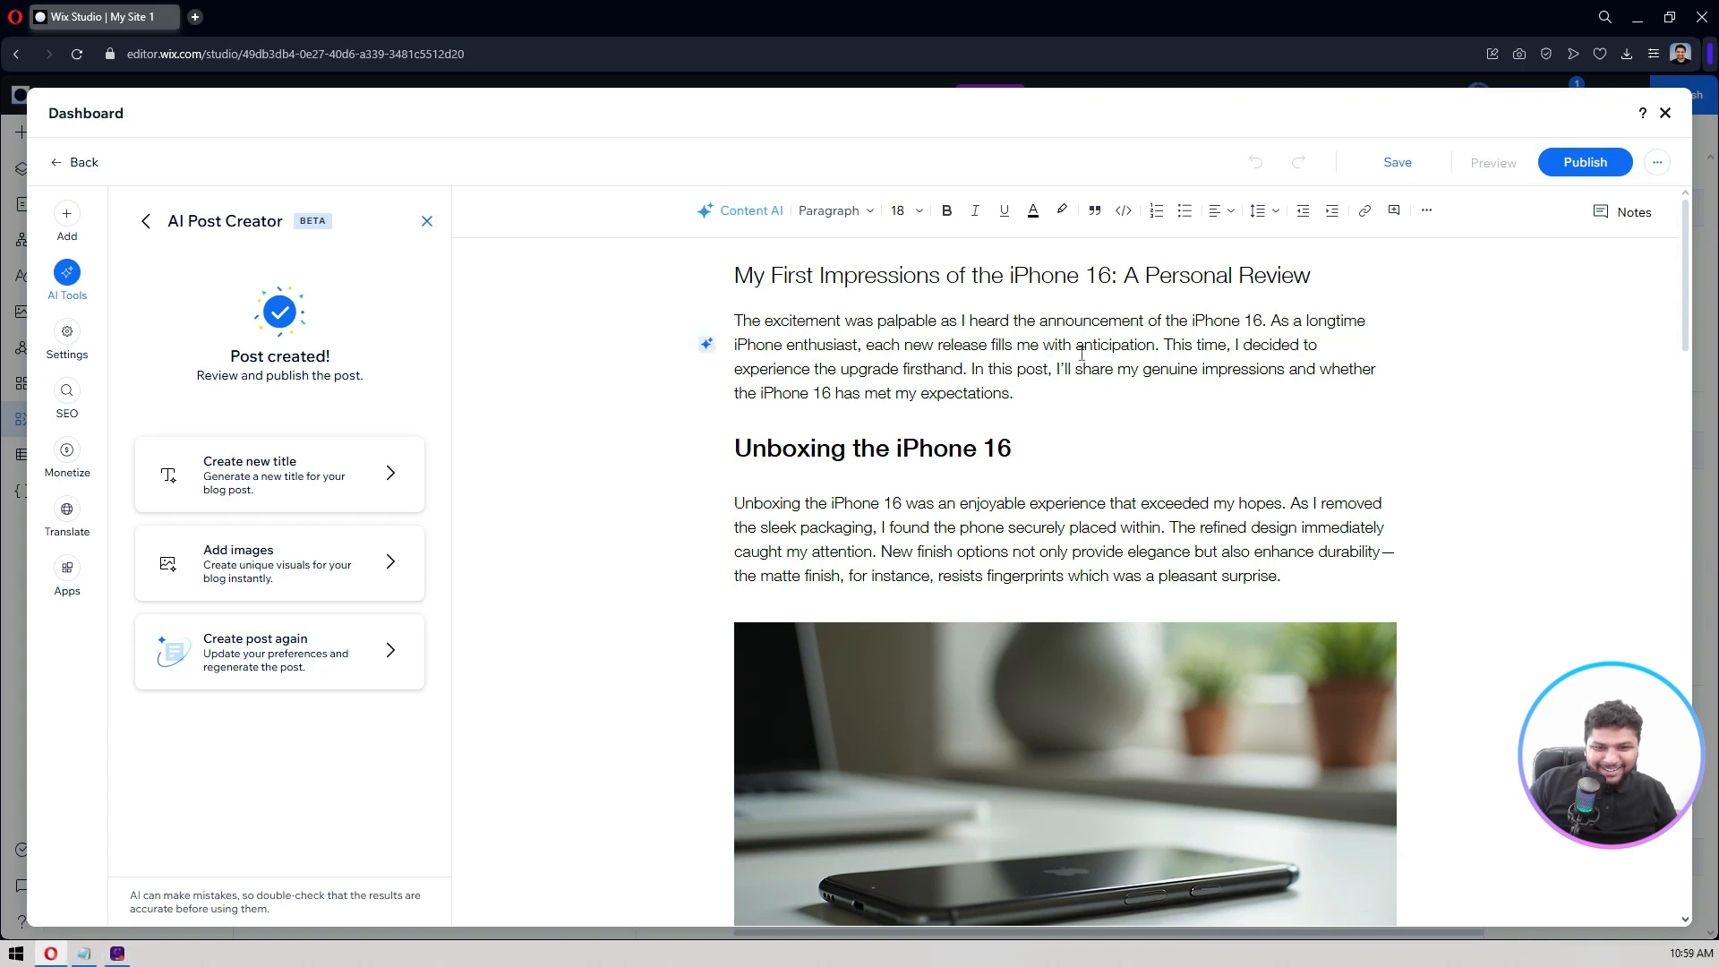
click(1319, 274)
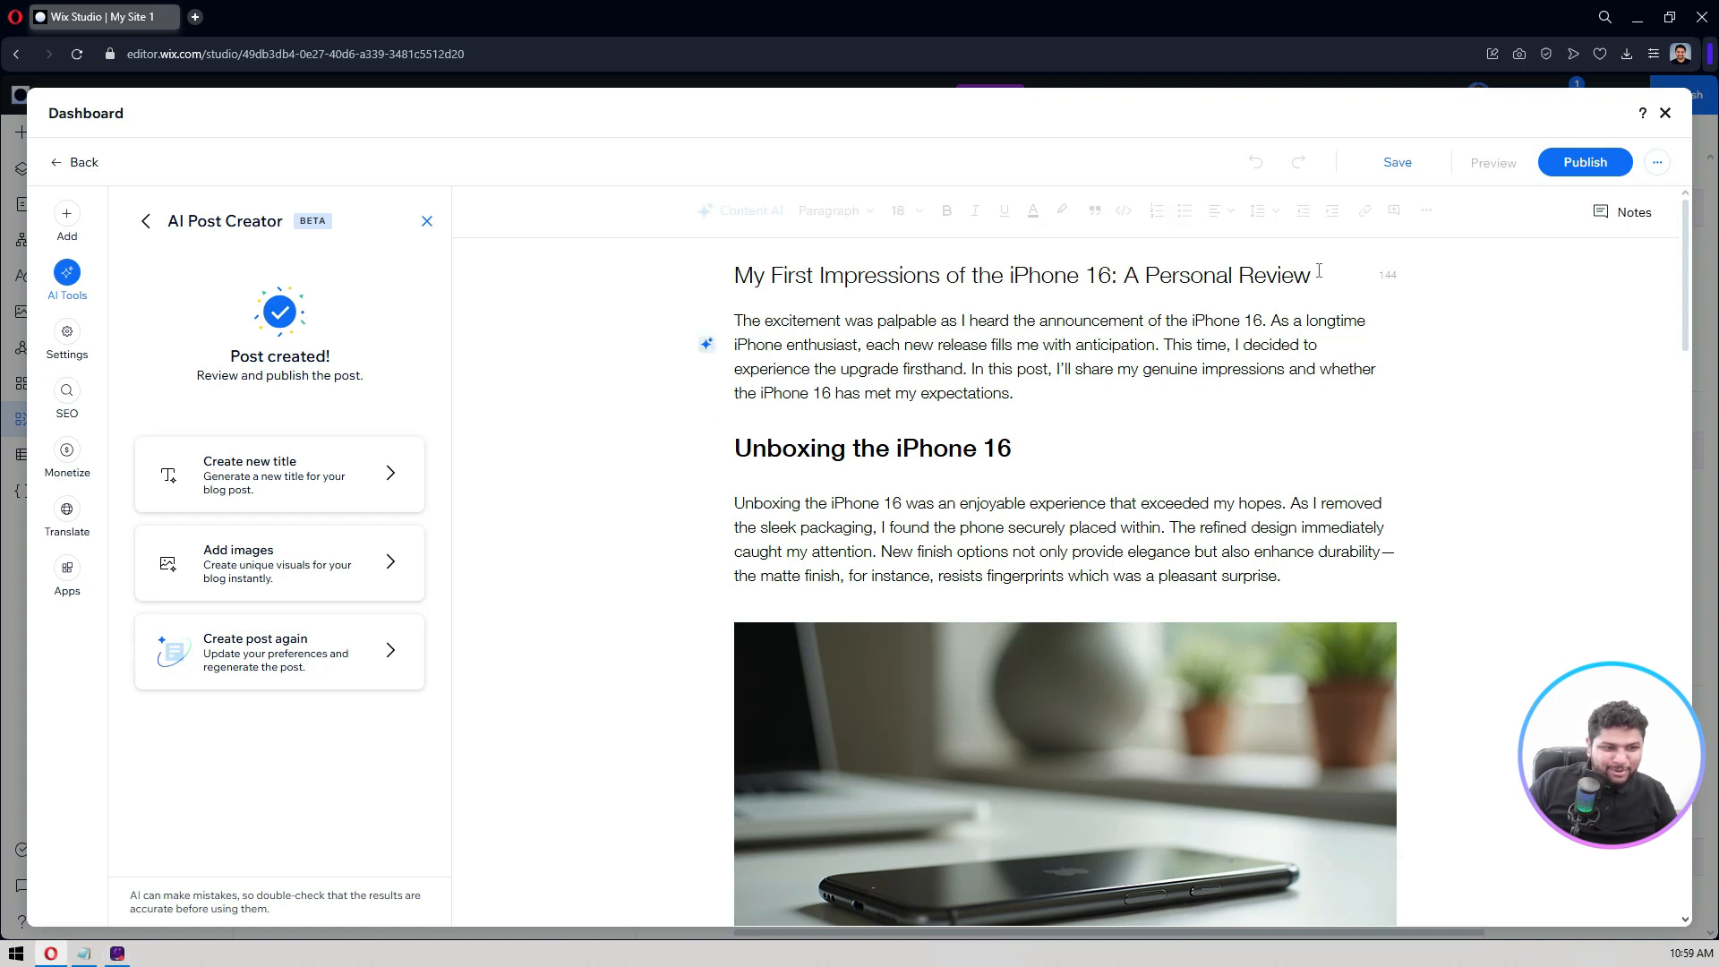
drag(1311, 275, 729, 275)
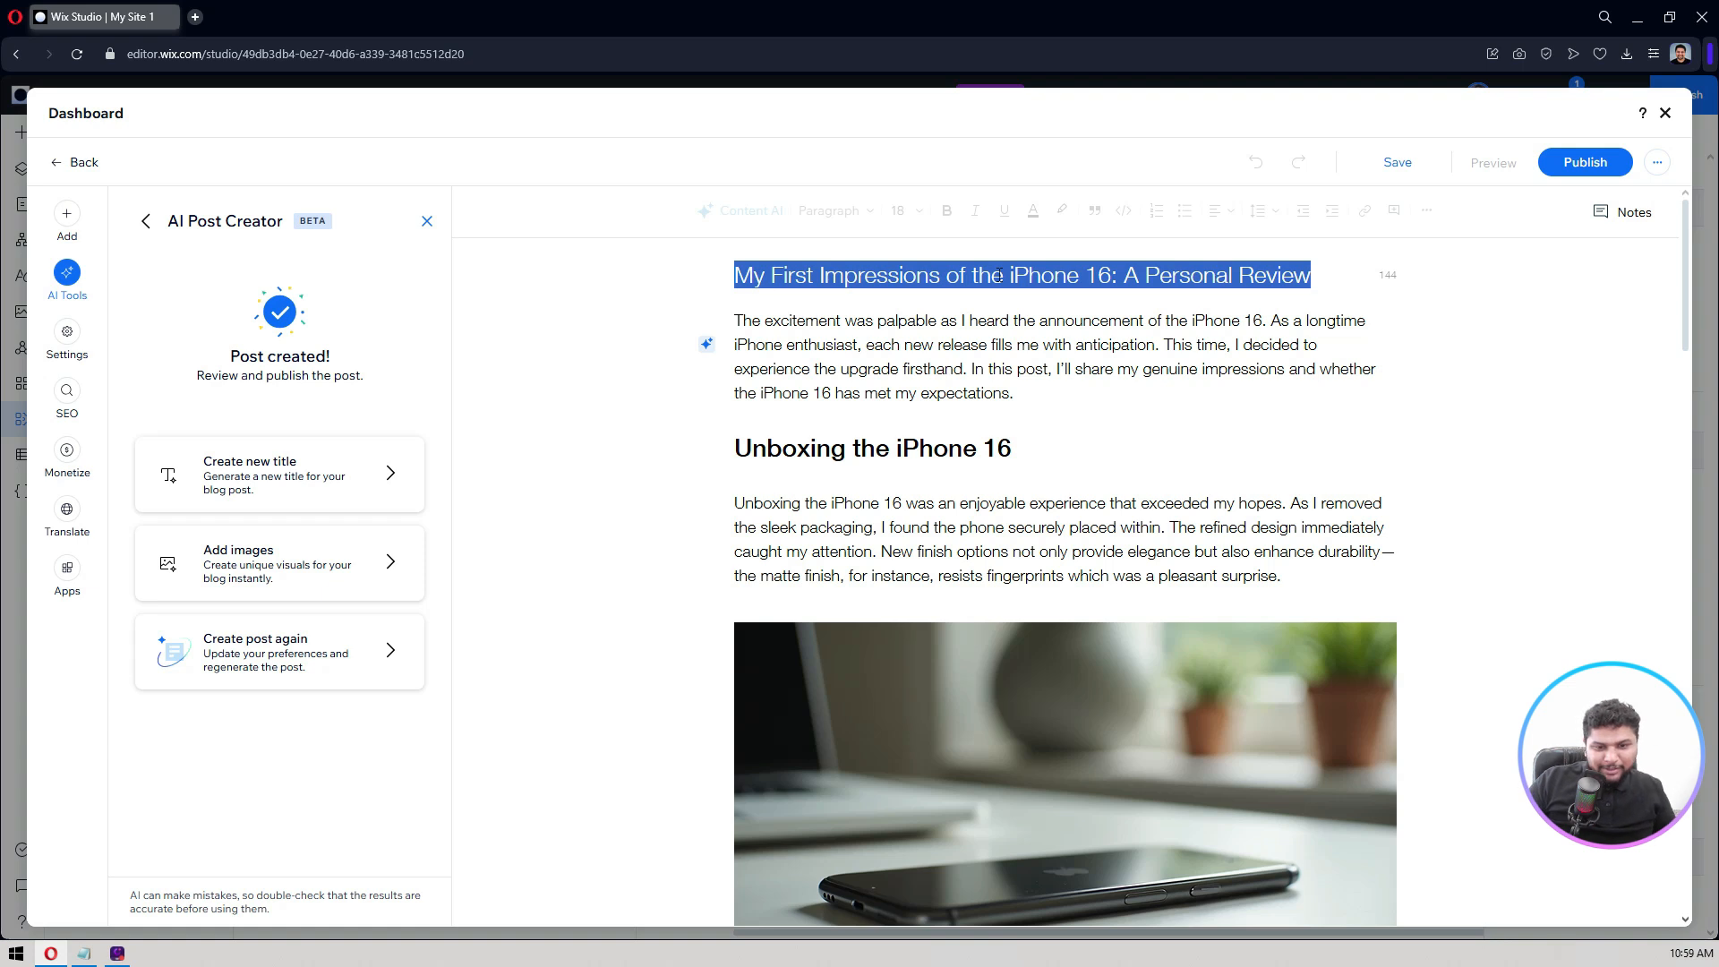
click(1158, 413)
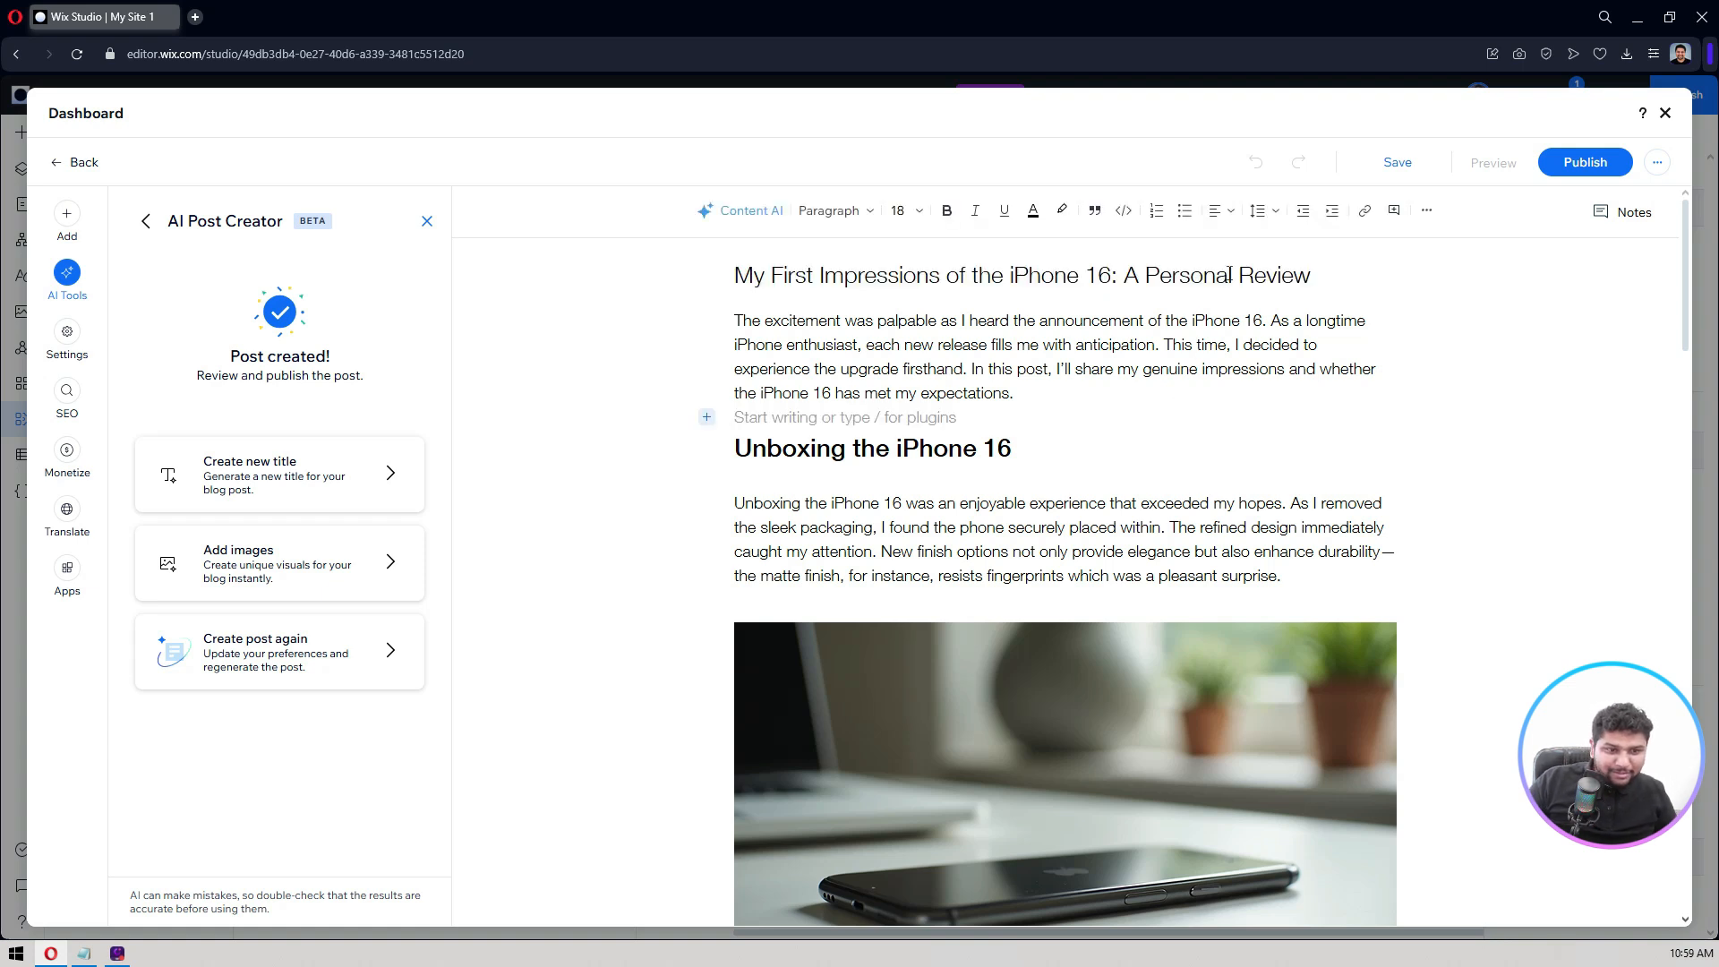
double_click(1271, 276)
click(1120, 349)
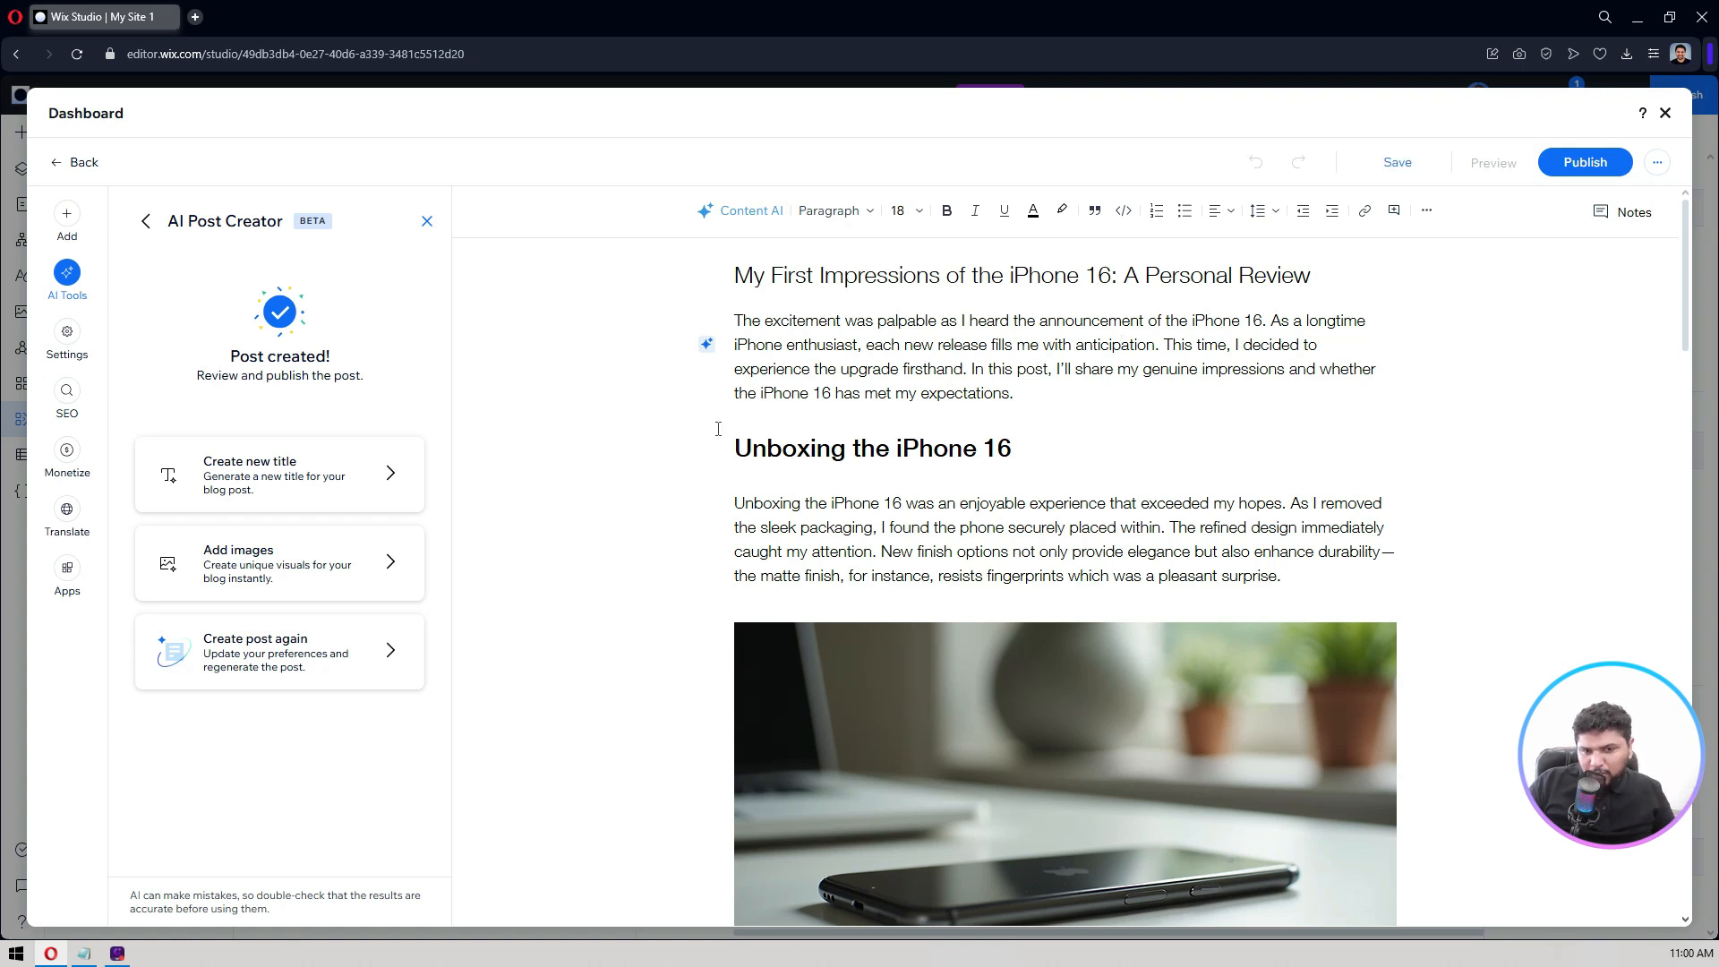
scroll(856, 461, down, 10)
scroll(856, 461, up, 10)
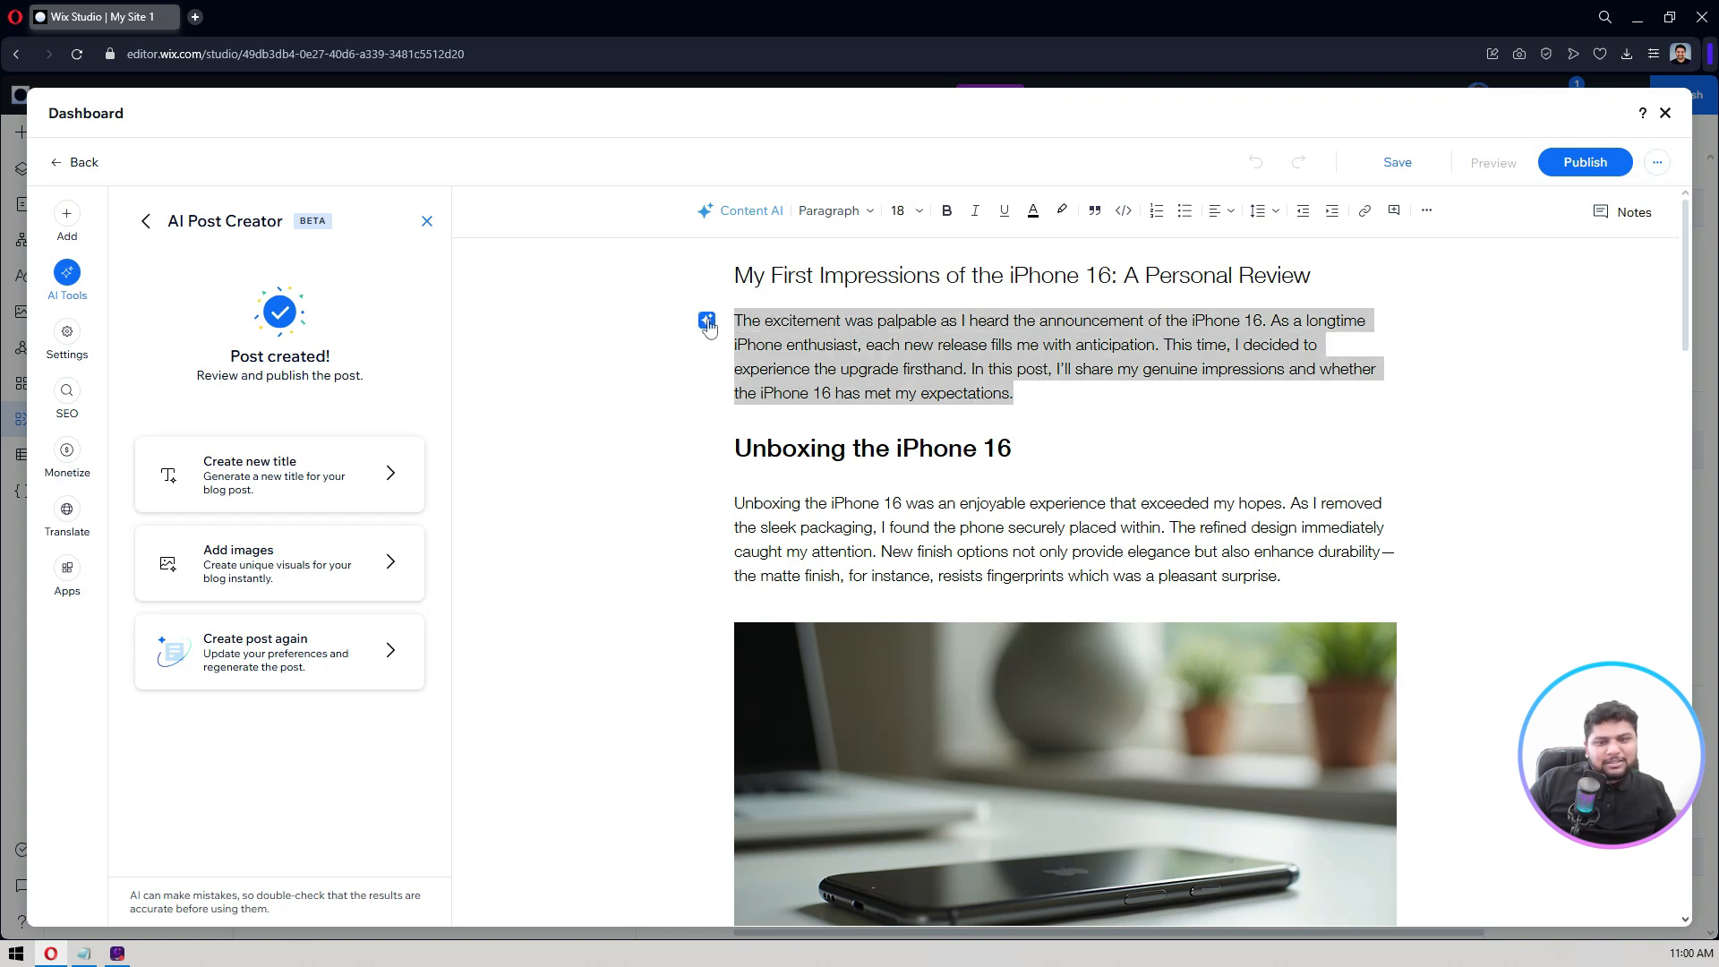
click(1120, 401)
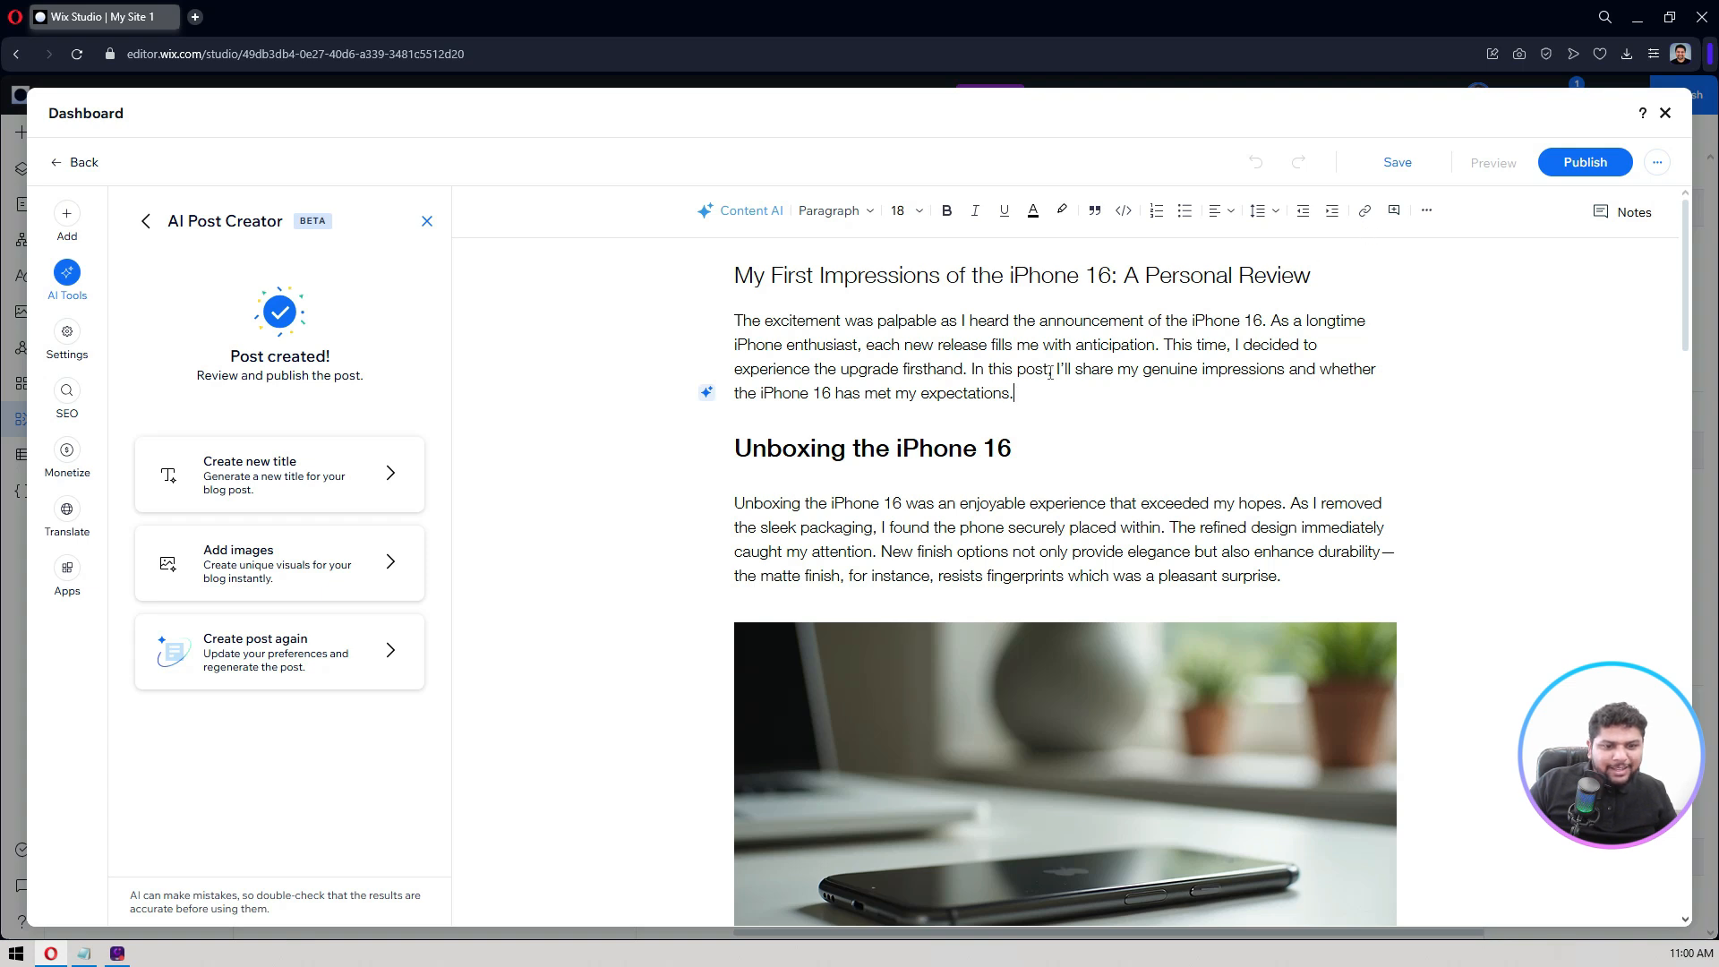
drag(1042, 325, 1144, 324)
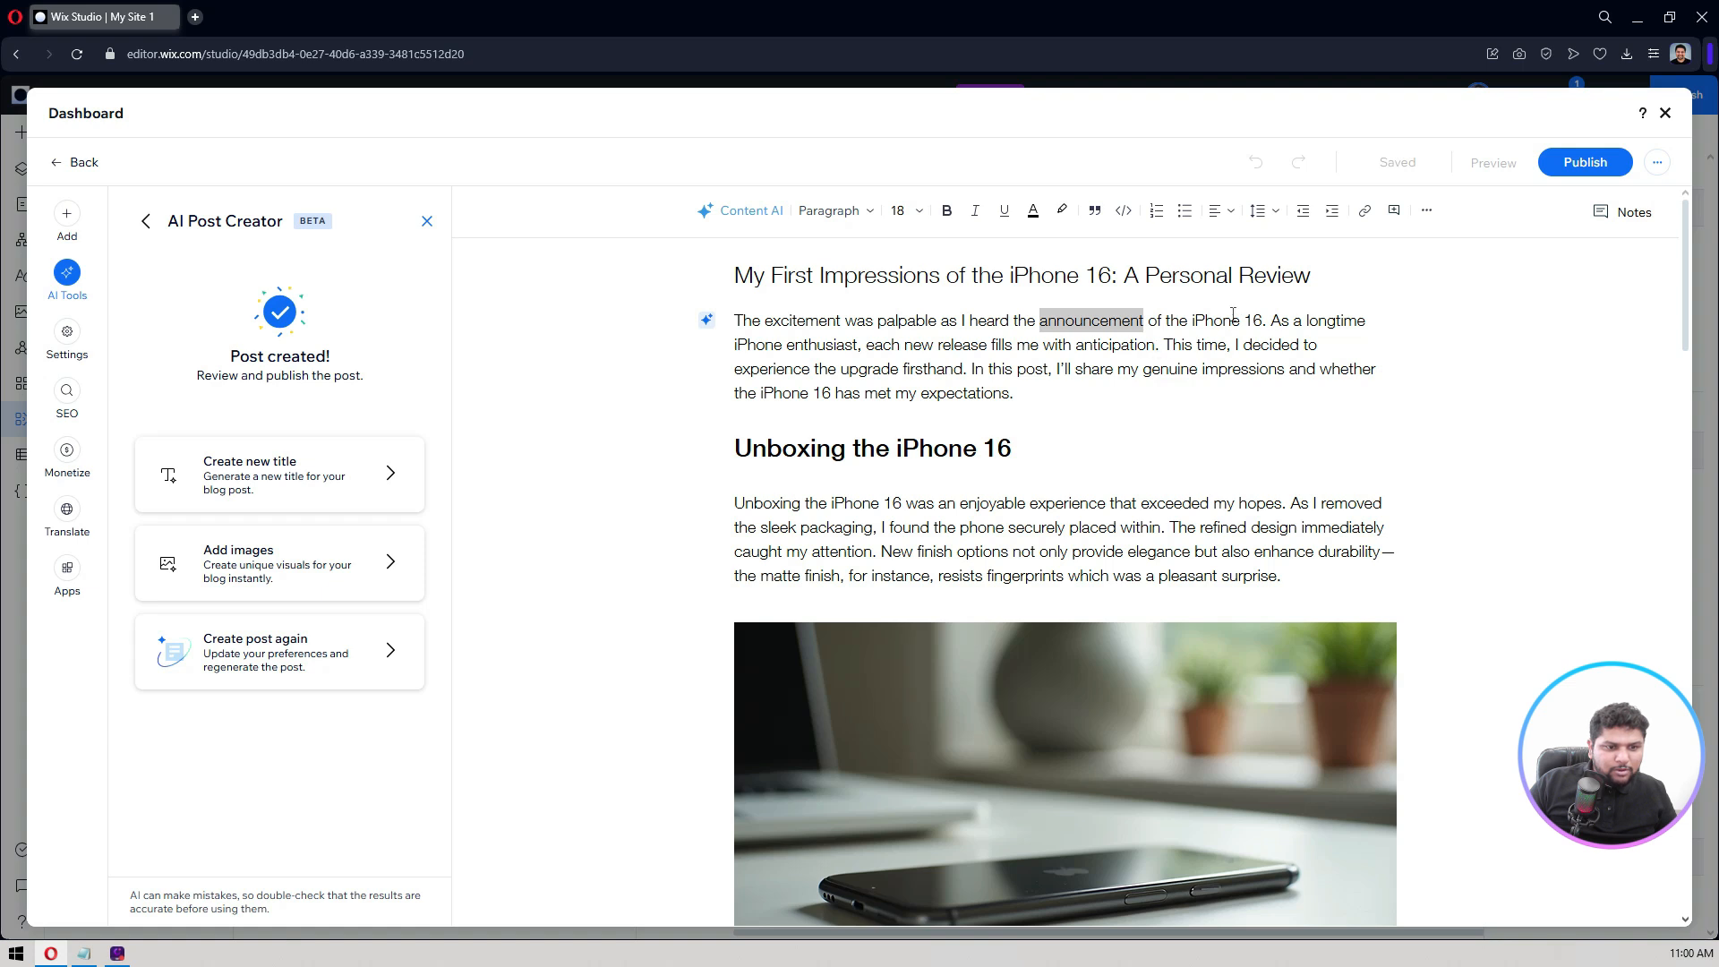
click(1192, 321)
shift+click(1261, 320)
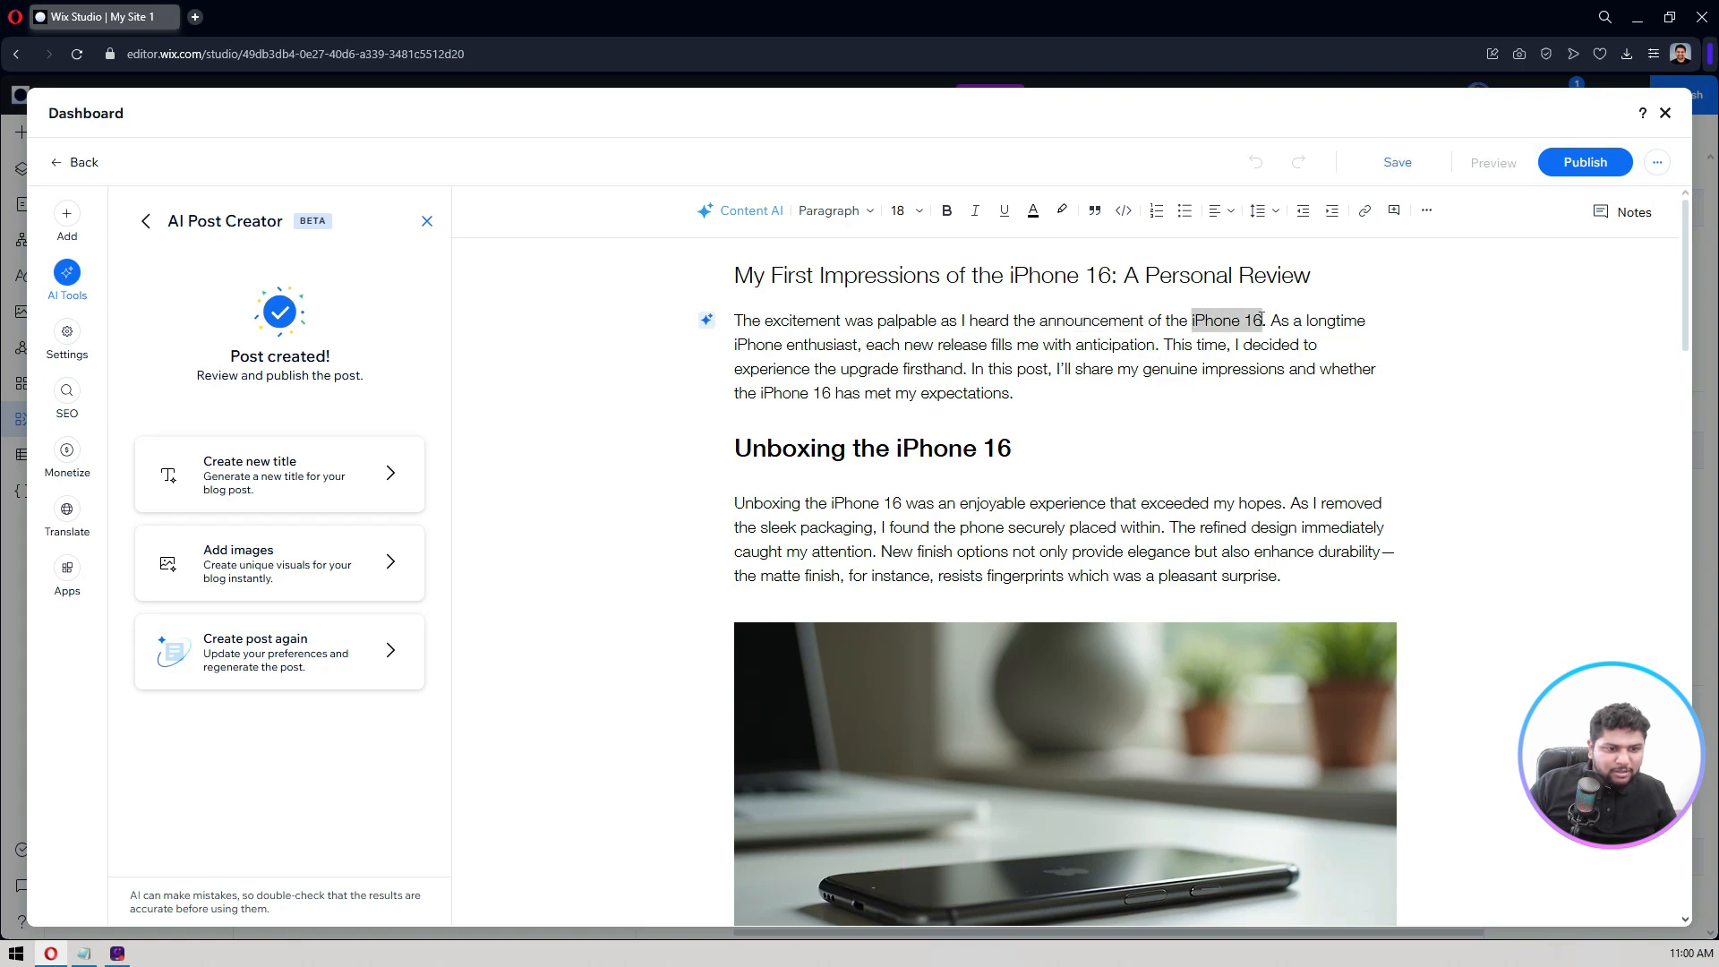
click(1364, 211)
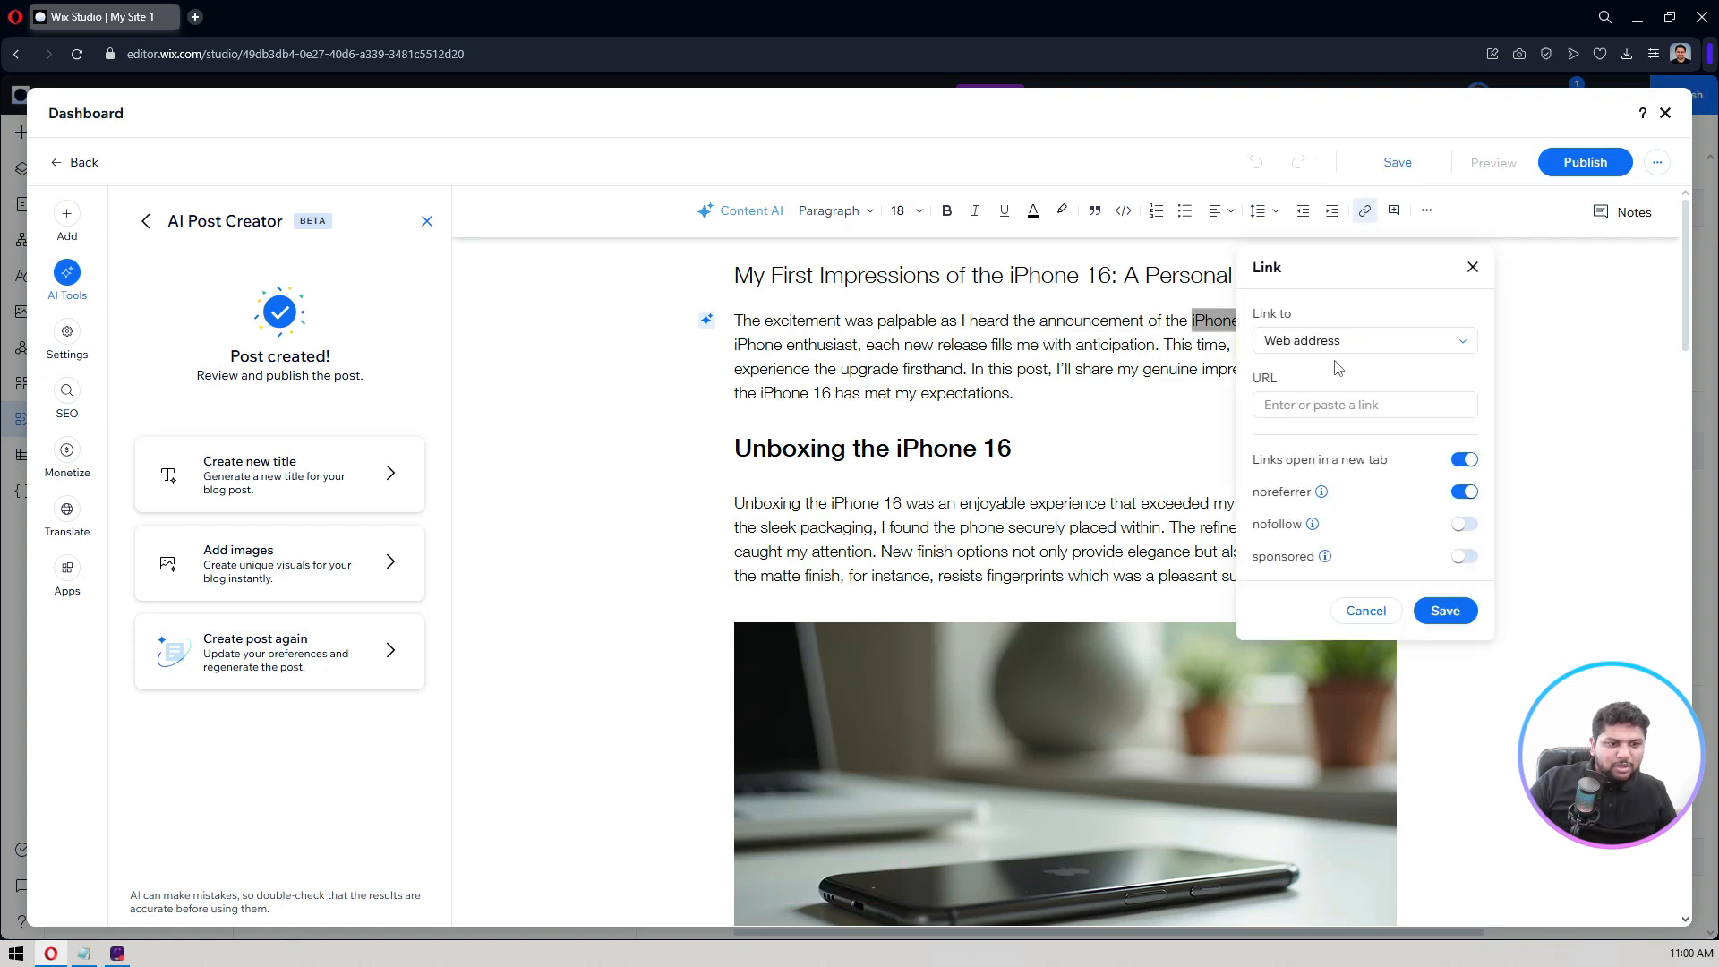
click(1336, 403)
text(www.apple.com/iphone)
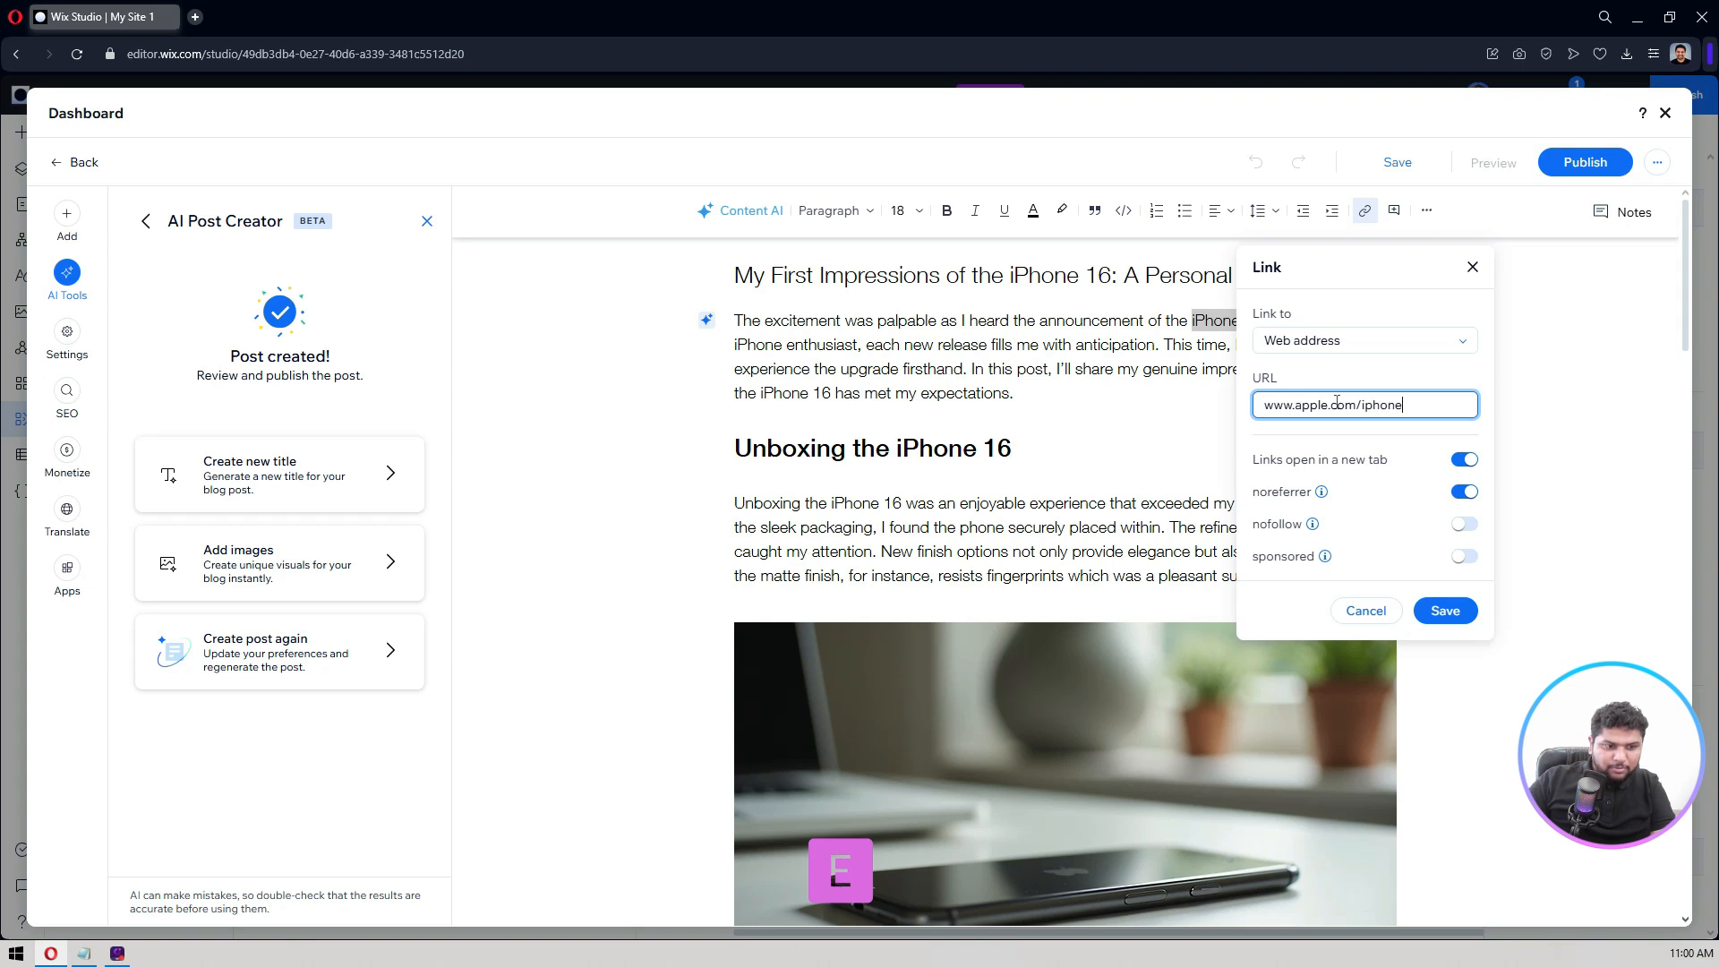
text(-16)
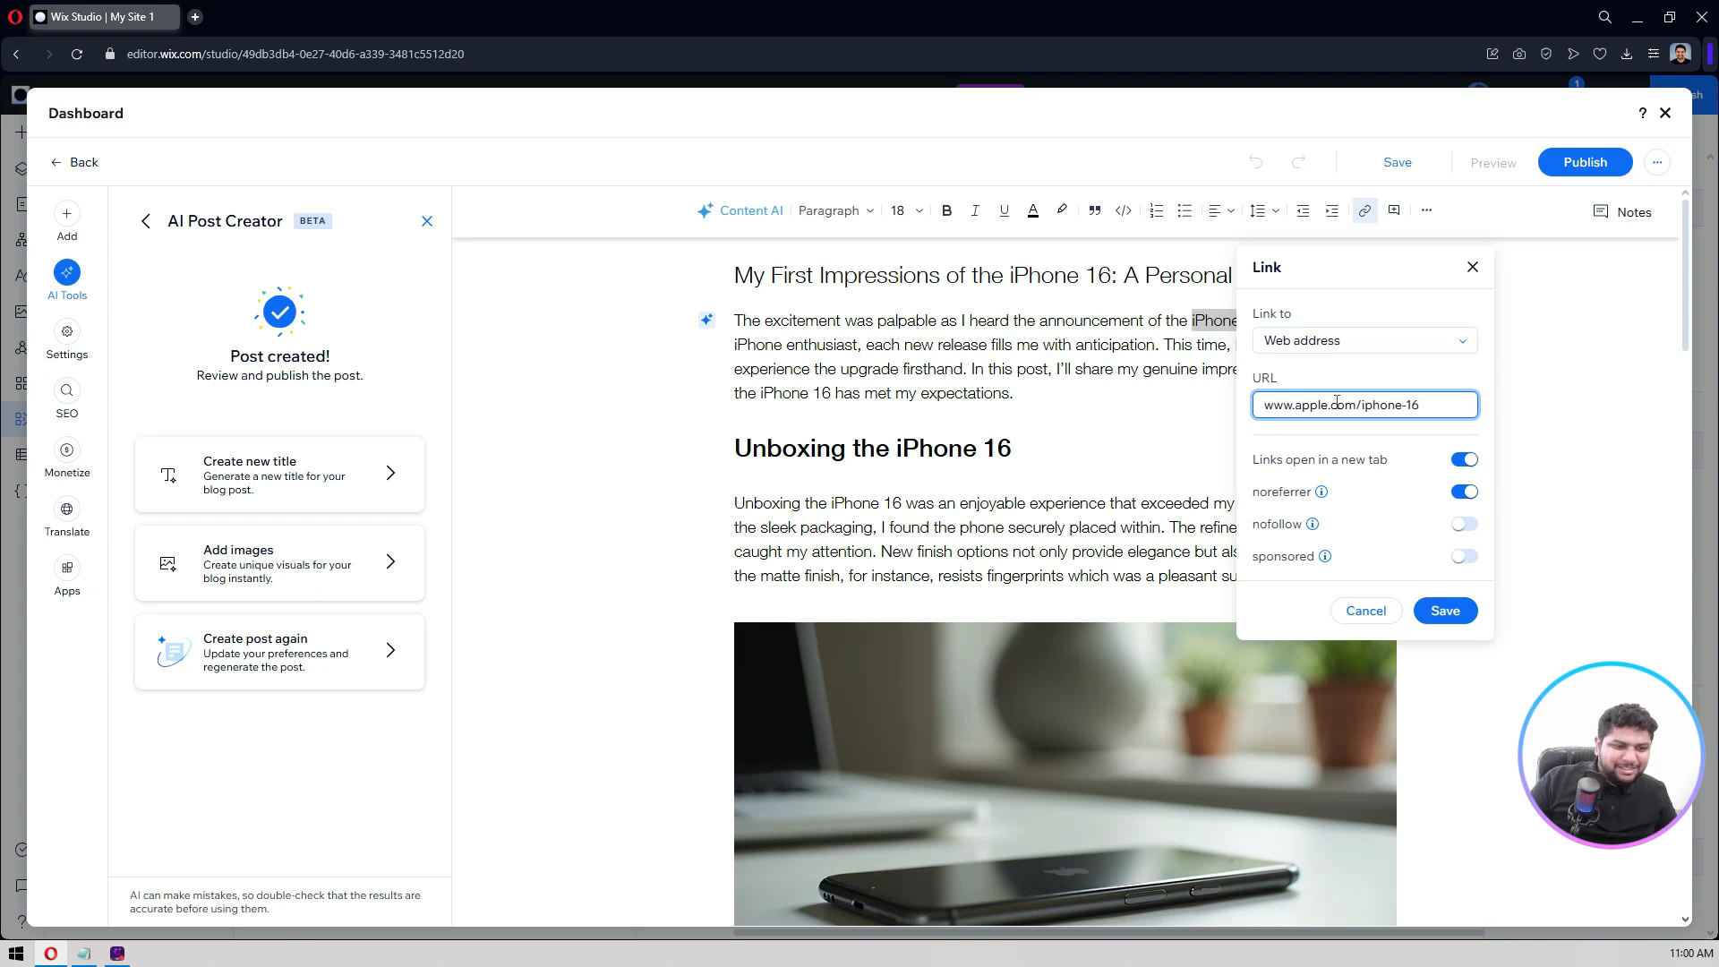
click(1454, 608)
click(1218, 449)
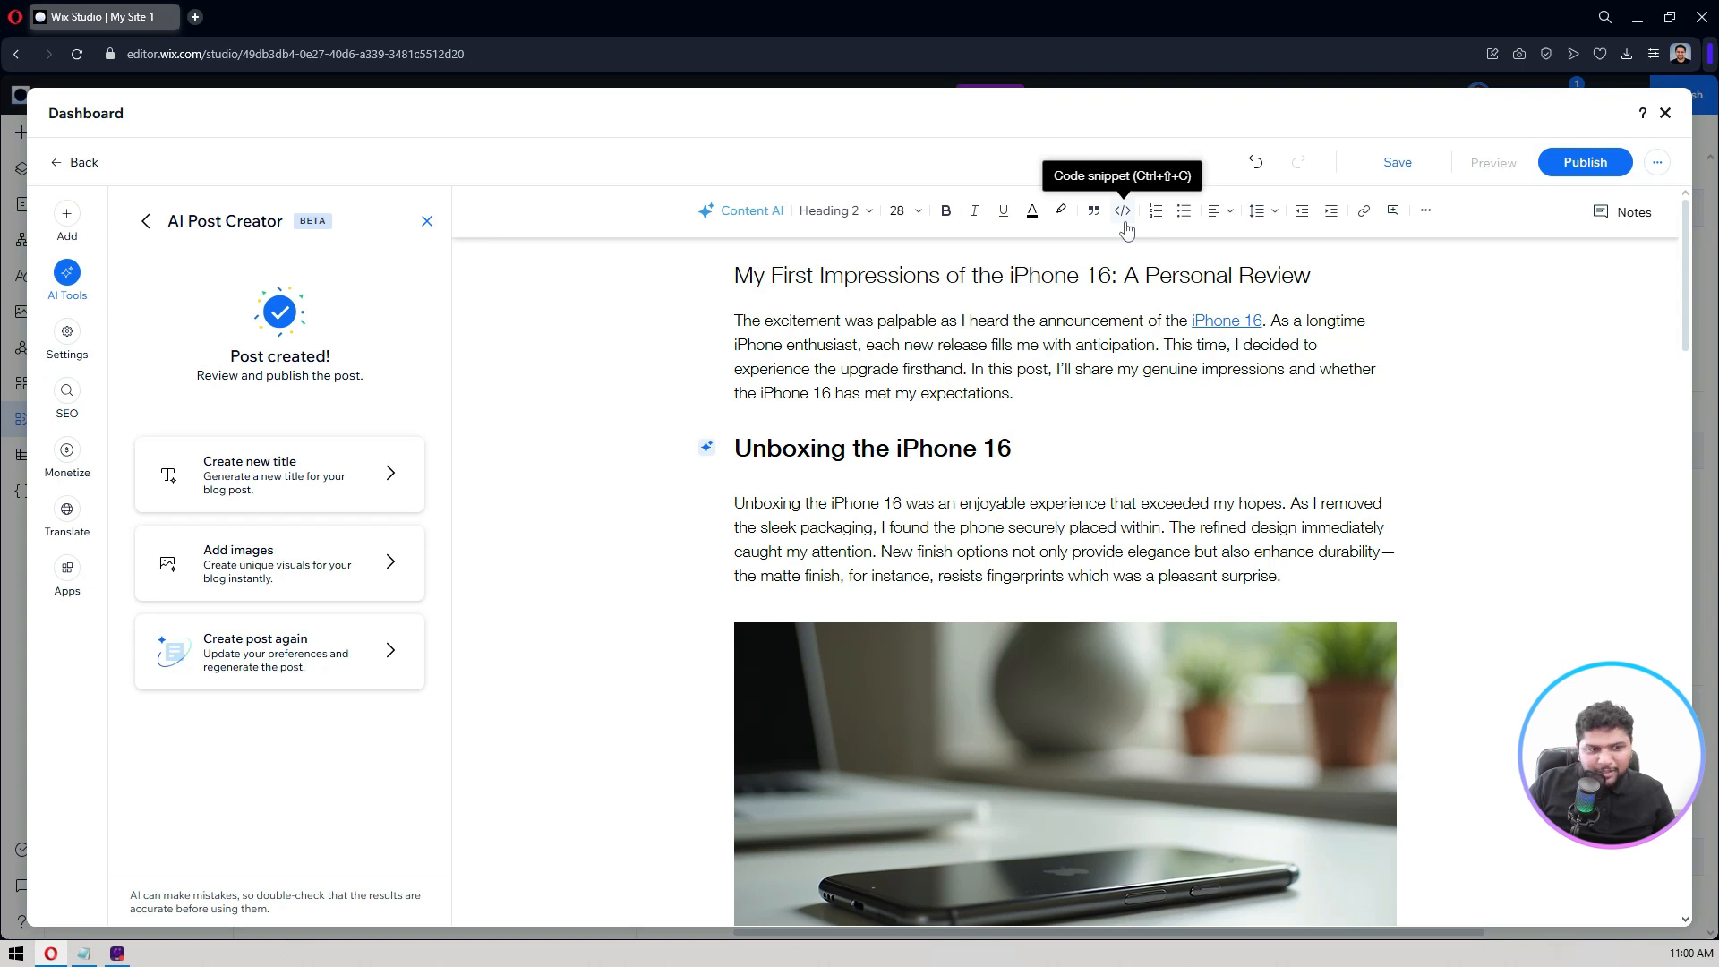
key(Return)
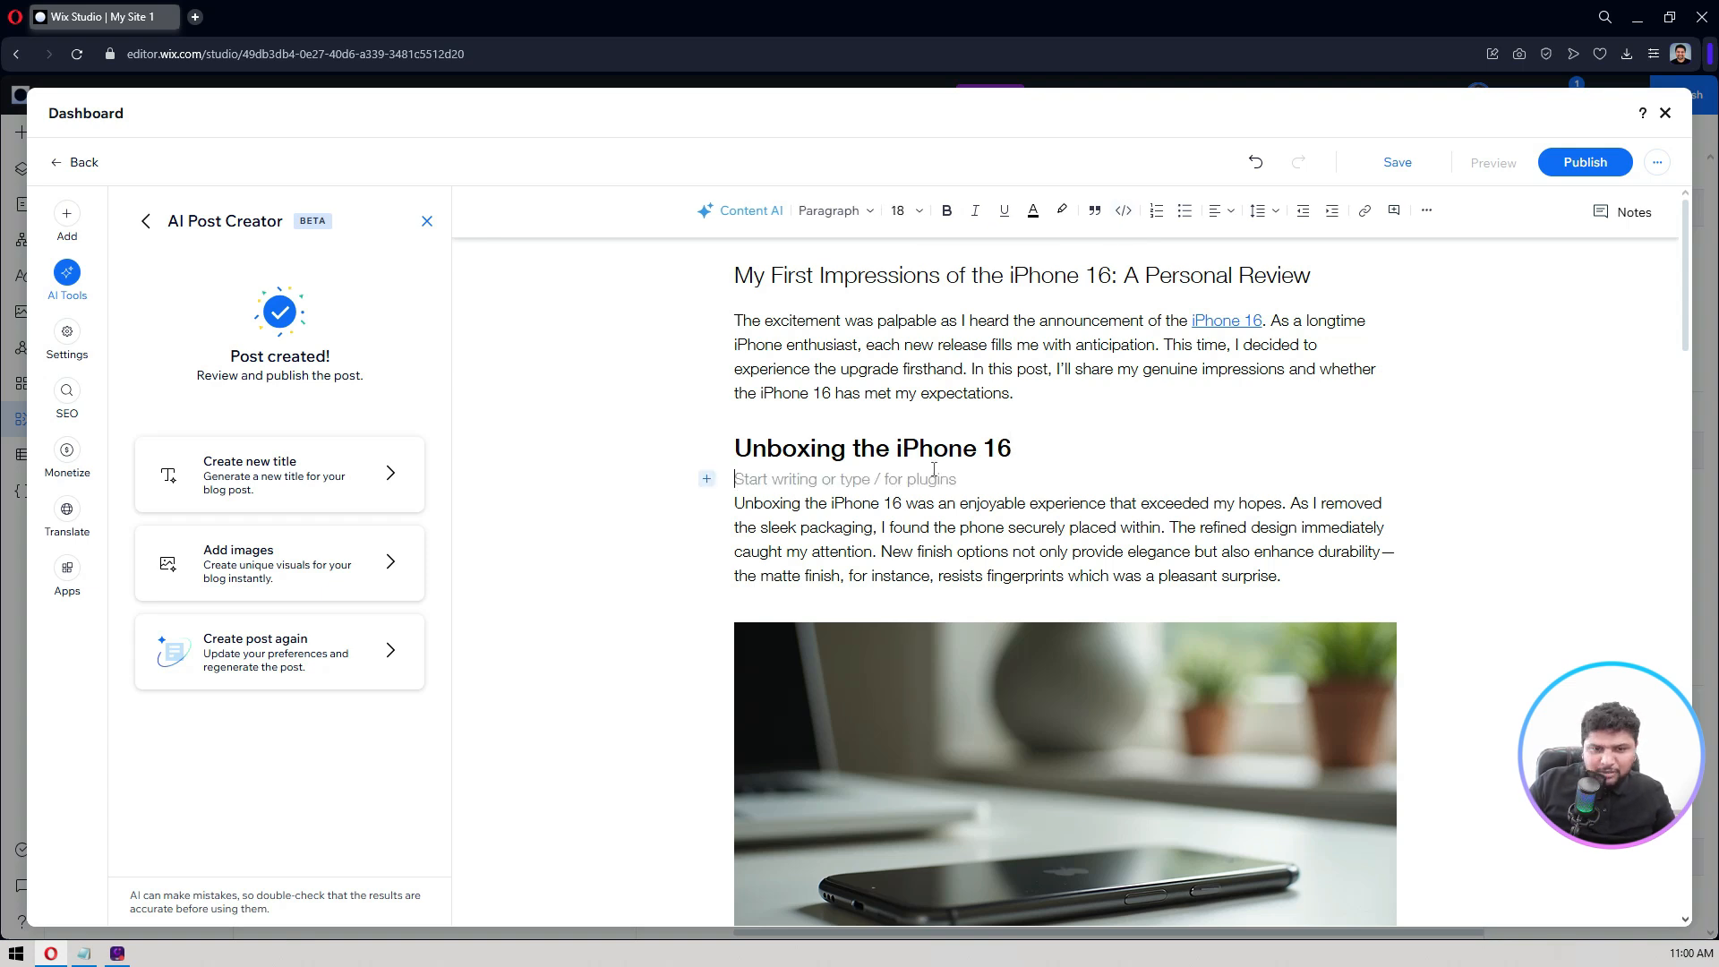
key(BackSpace)
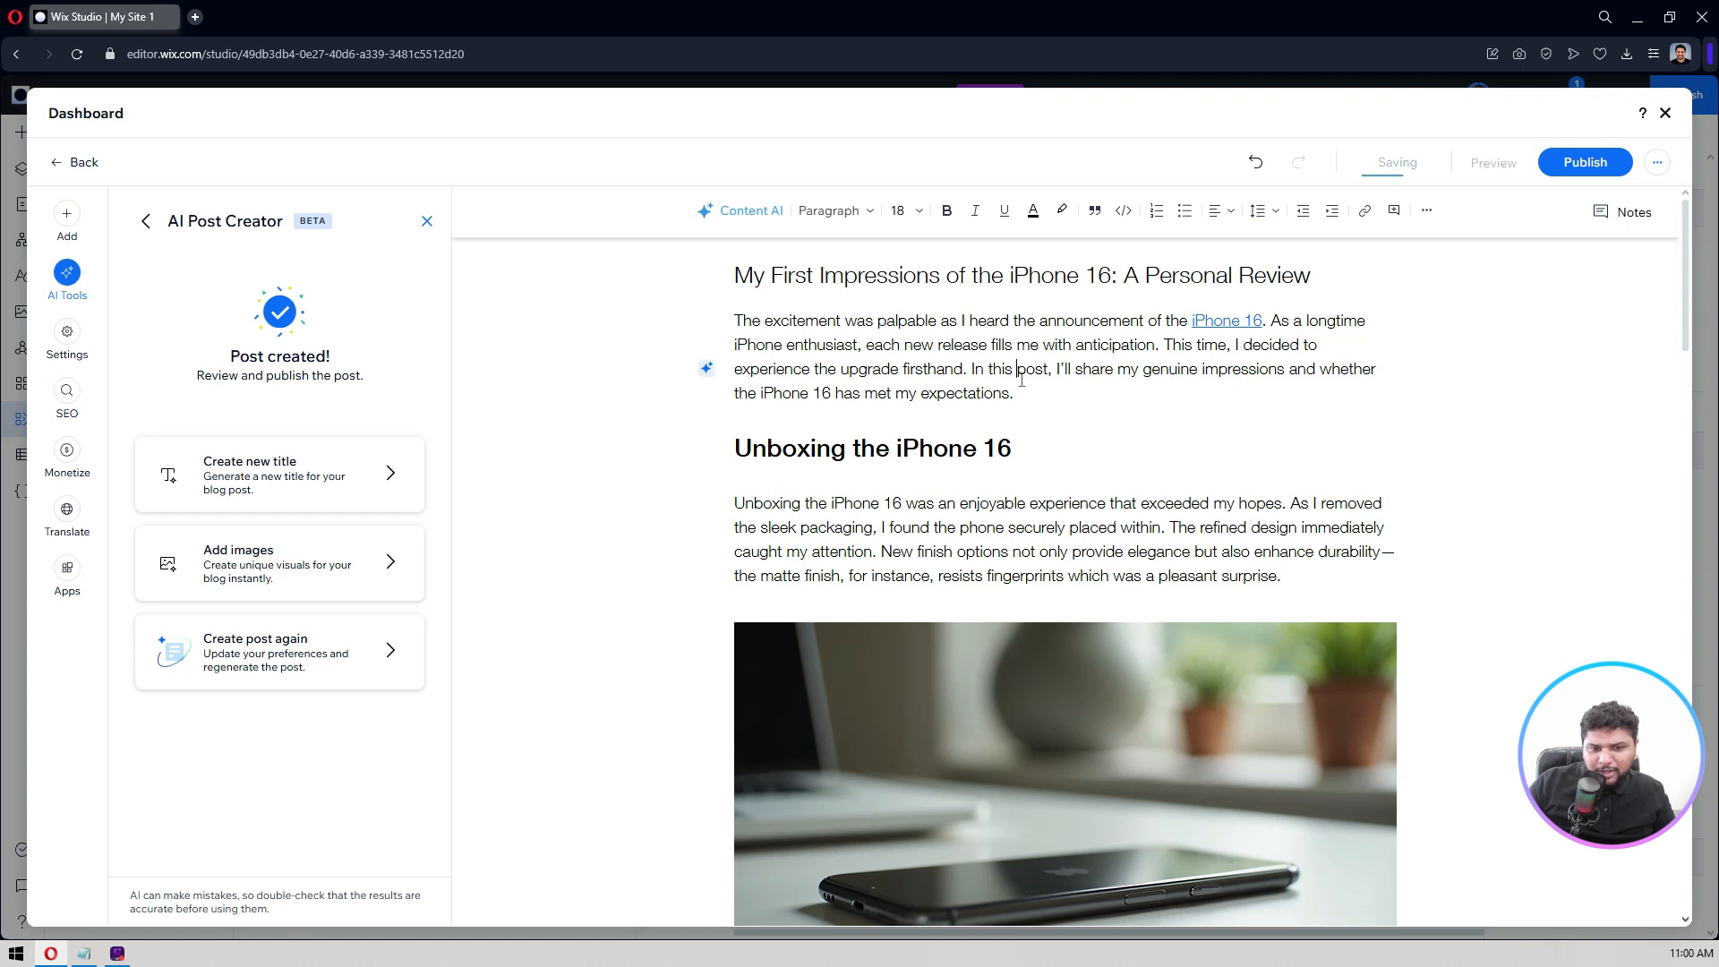
click(1018, 369)
scroll(998, 387, down, 20)
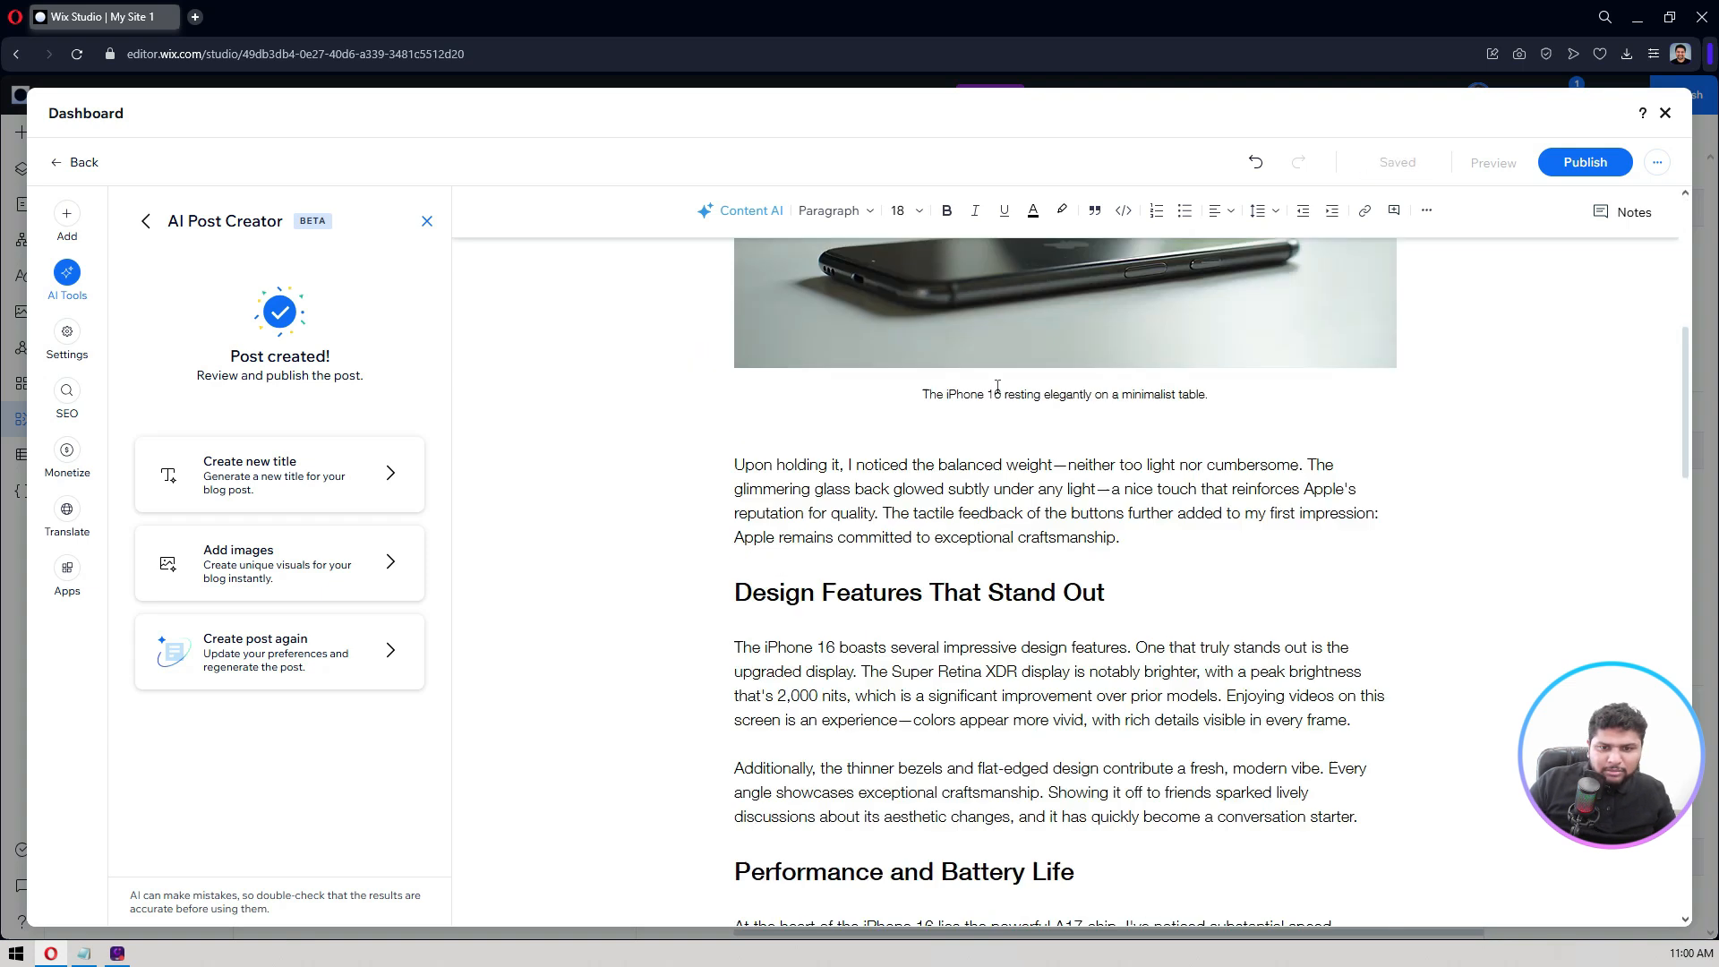
scroll(997, 390, up, 15)
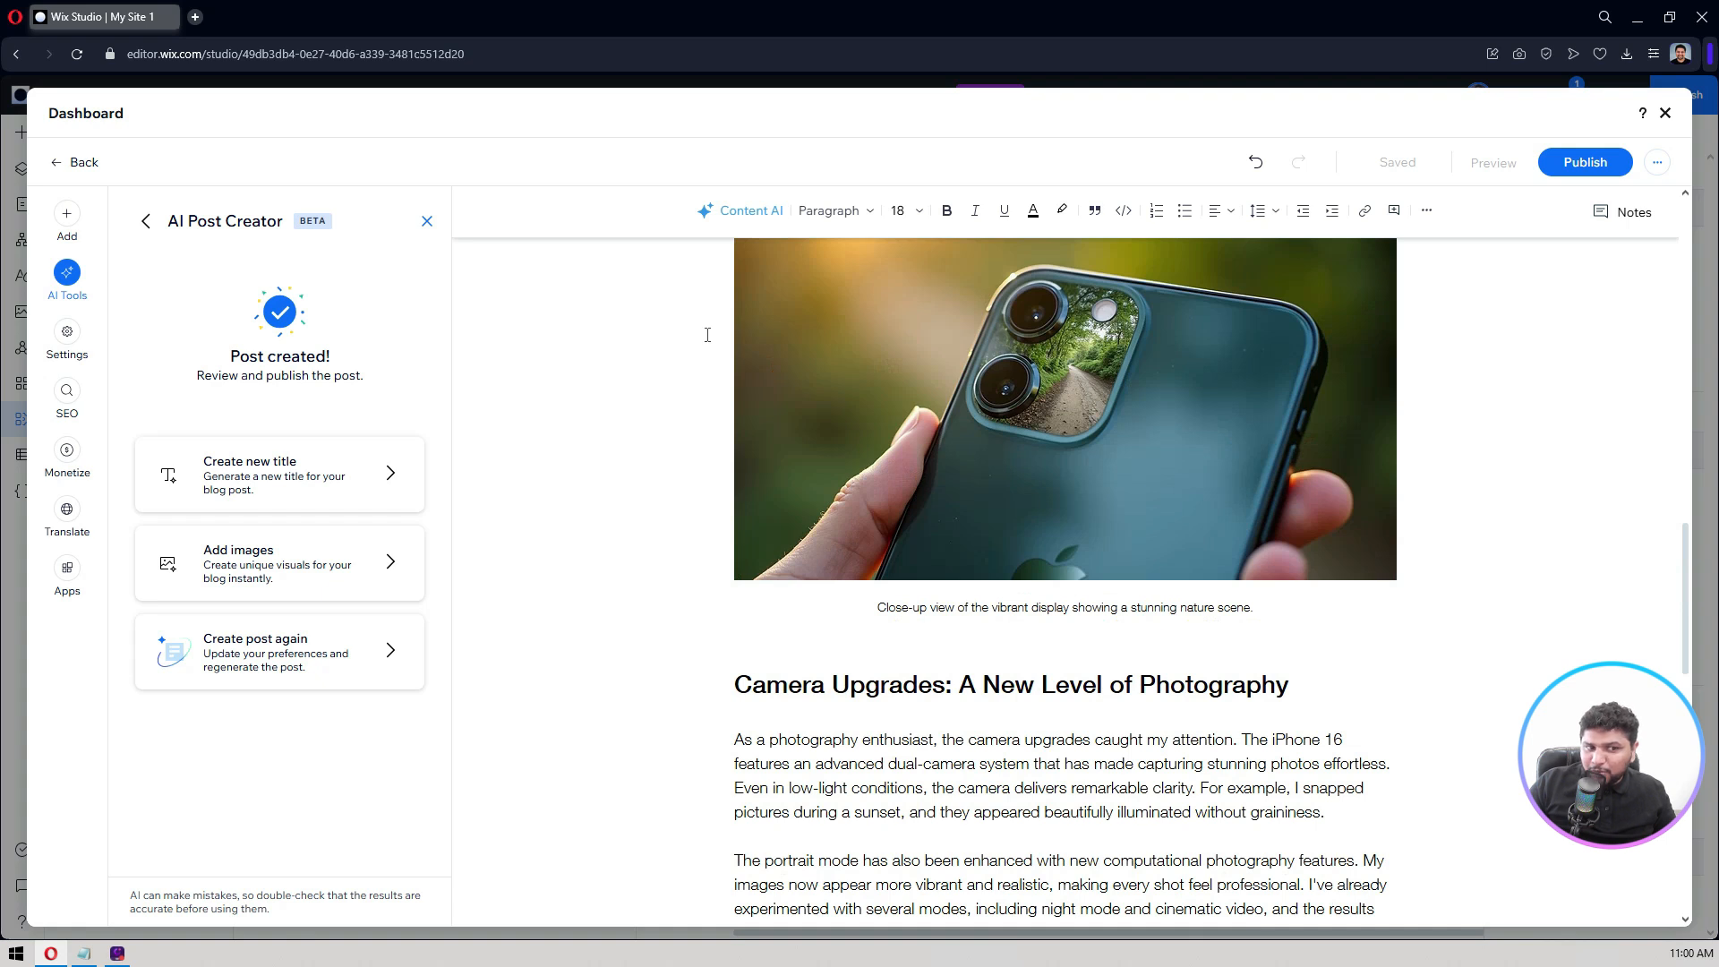
scroll(707, 333, up, 5)
Step: Open the post settings and set the publish date to March 8, 2025
click(72, 351)
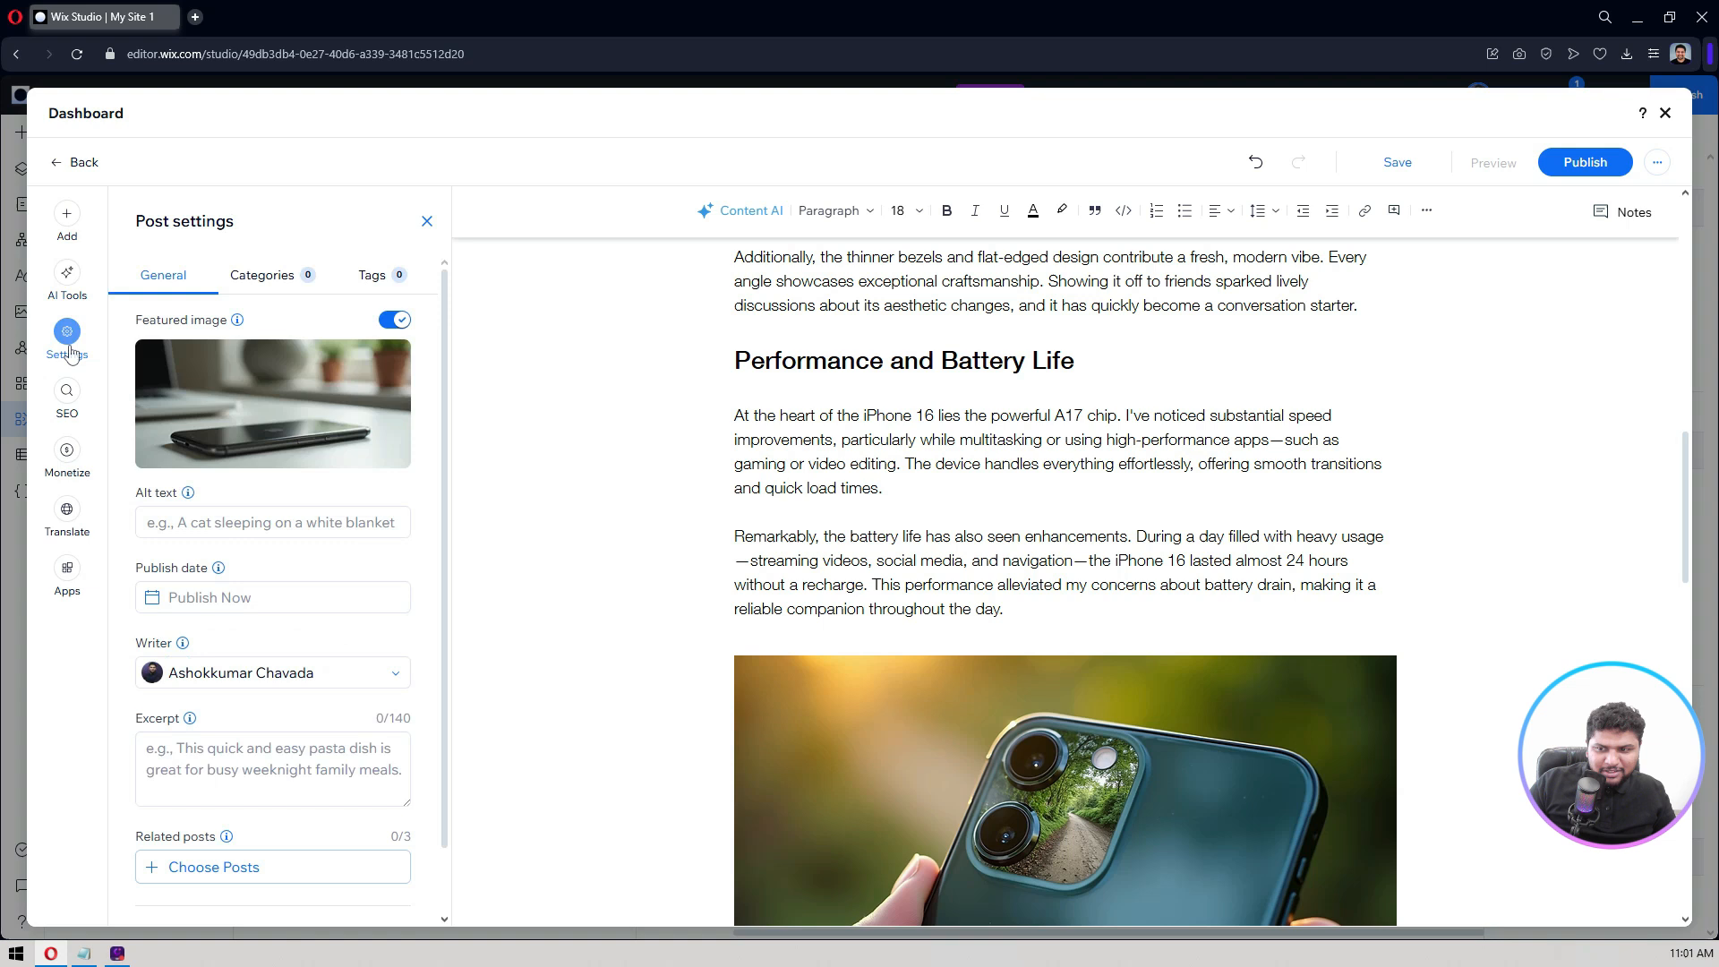
click(214, 522)
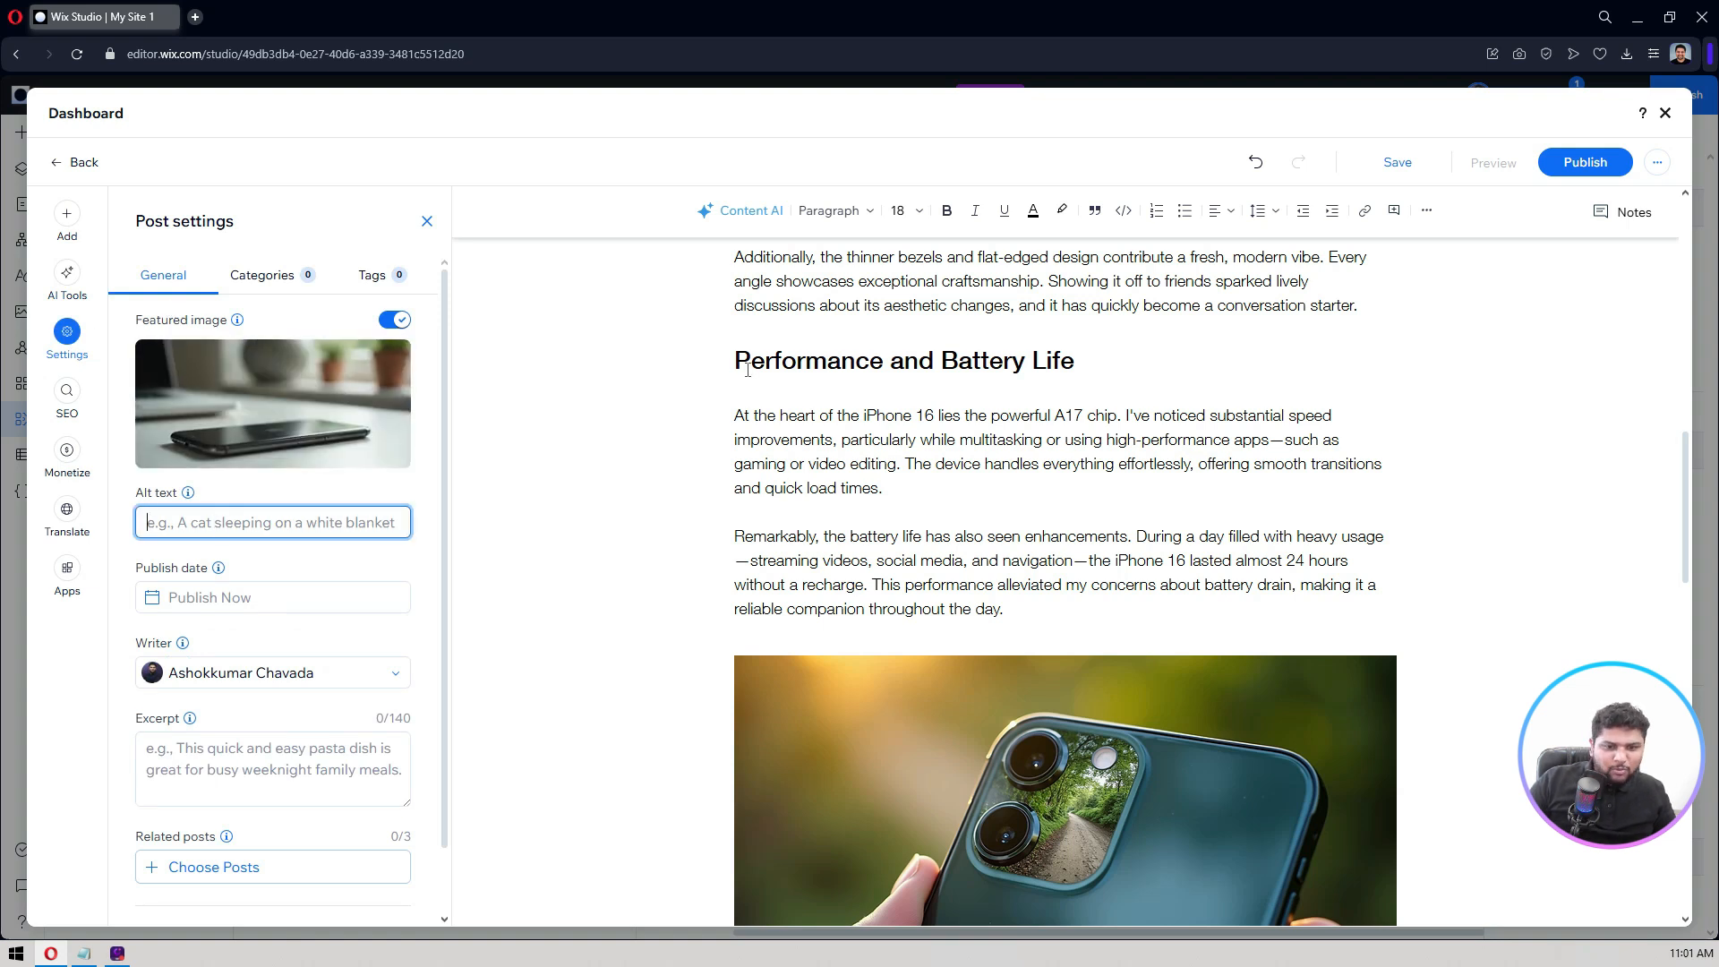
scroll(1058, 731, up, 10)
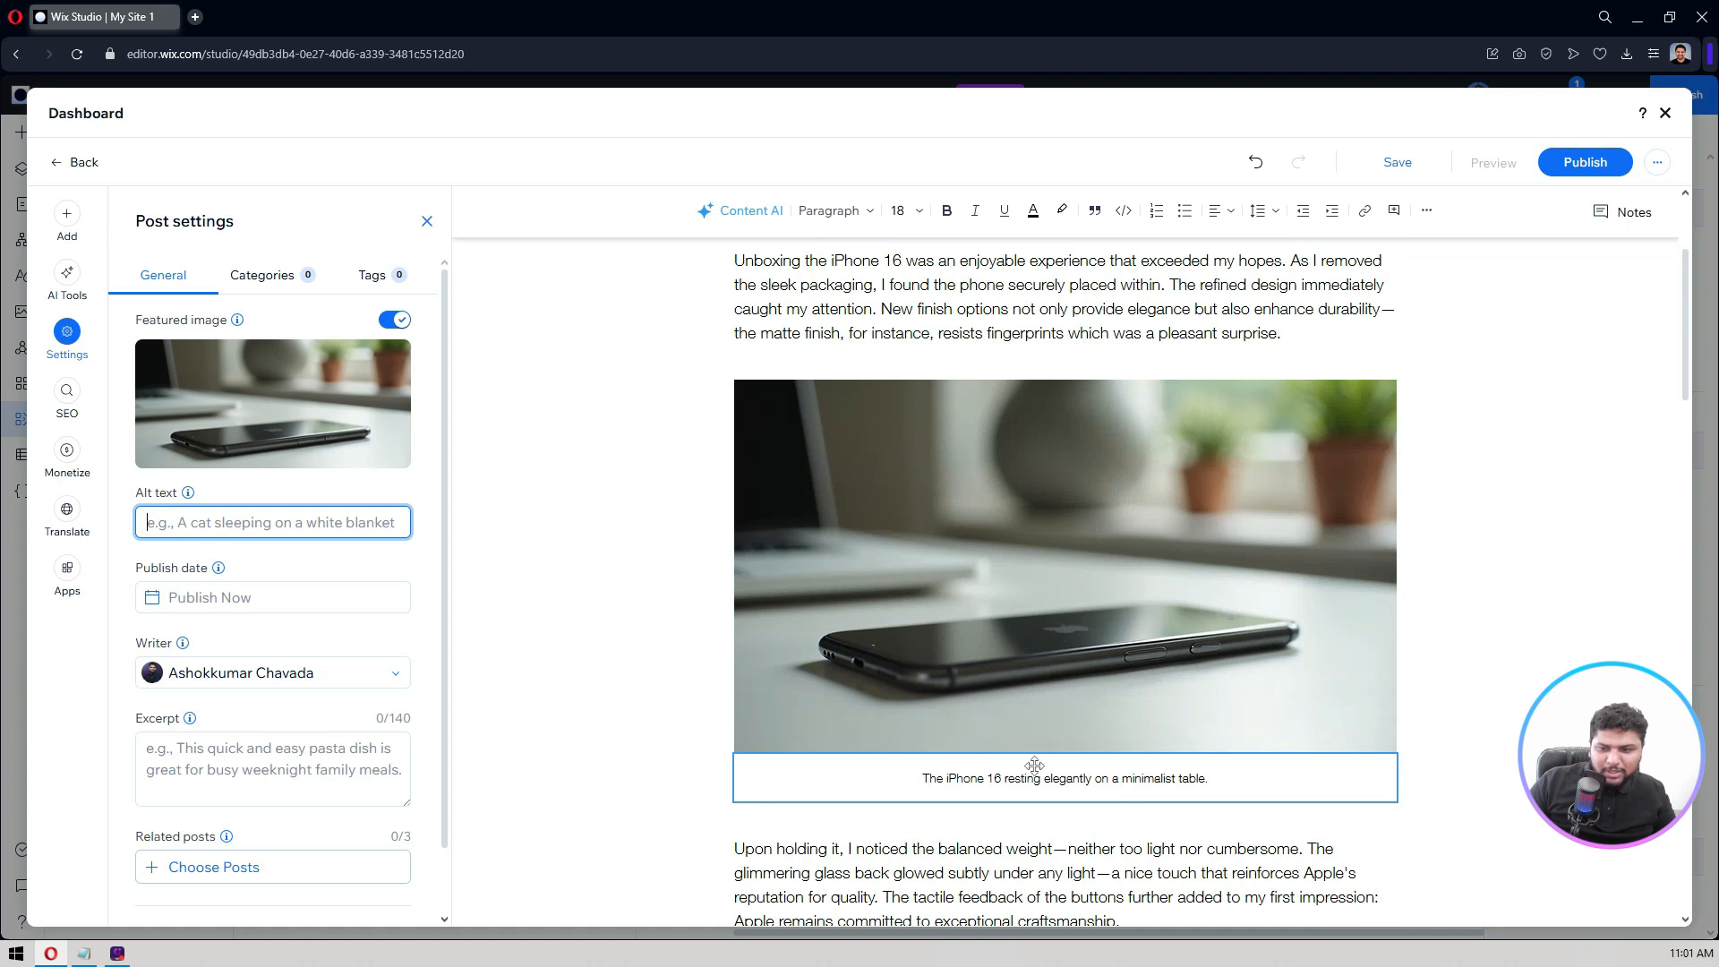
scroll(192, 526, down, 1)
click(186, 522)
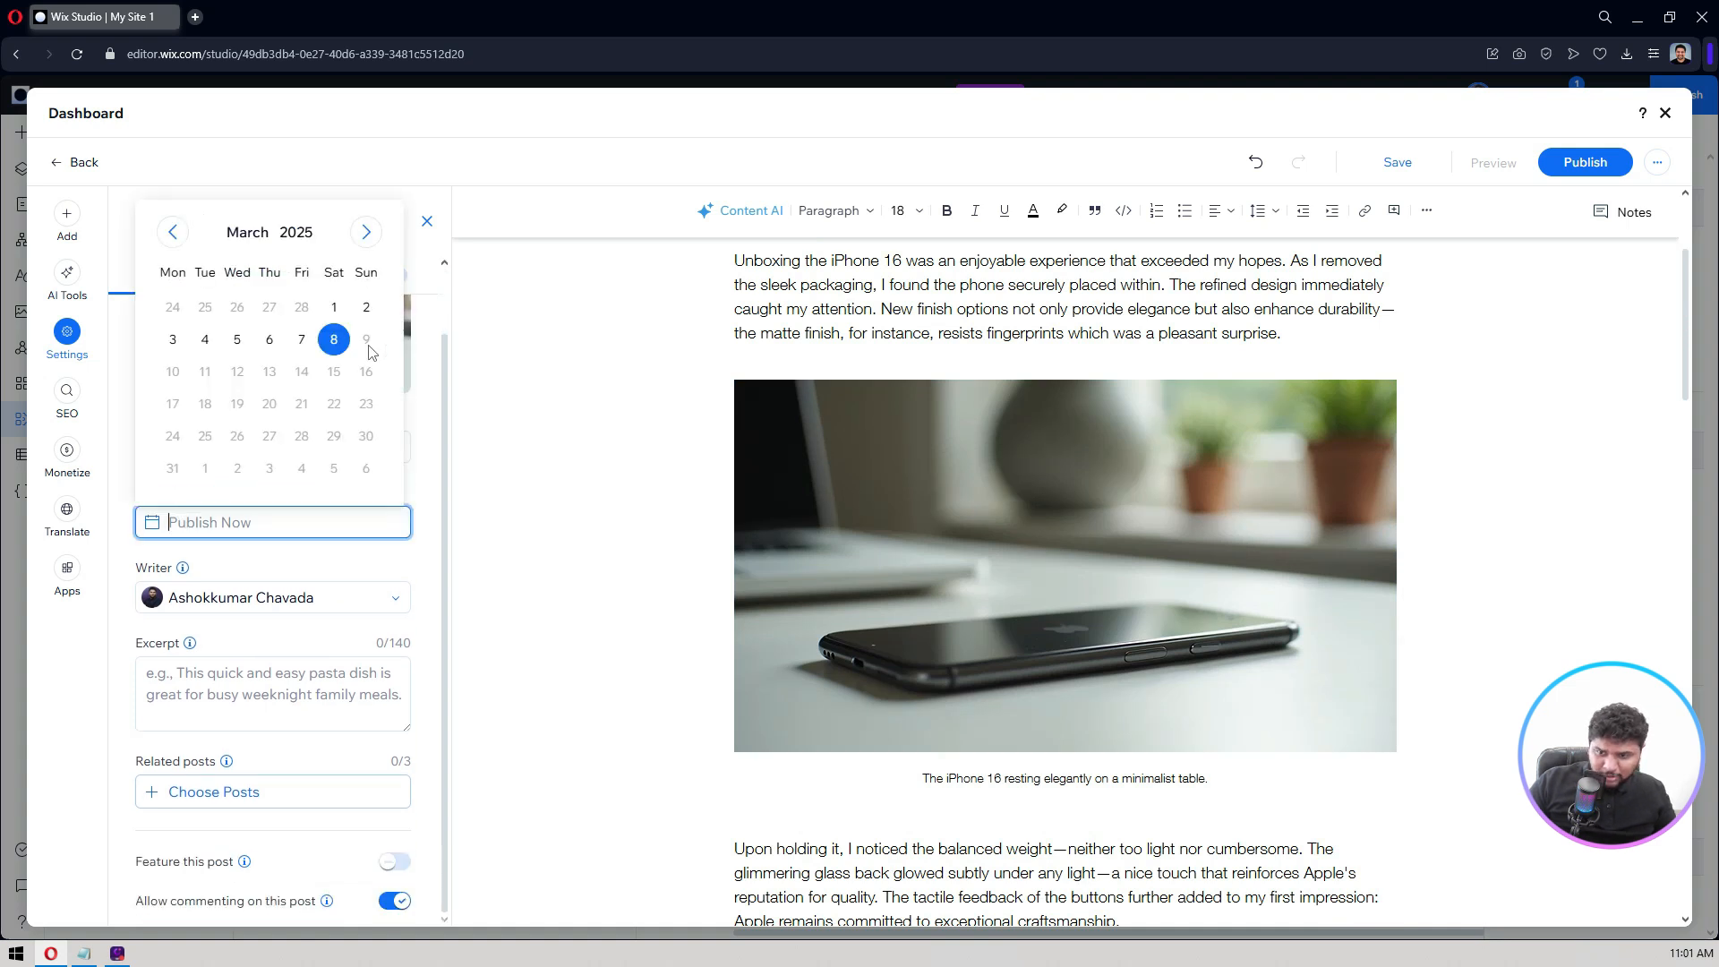
click(334, 340)
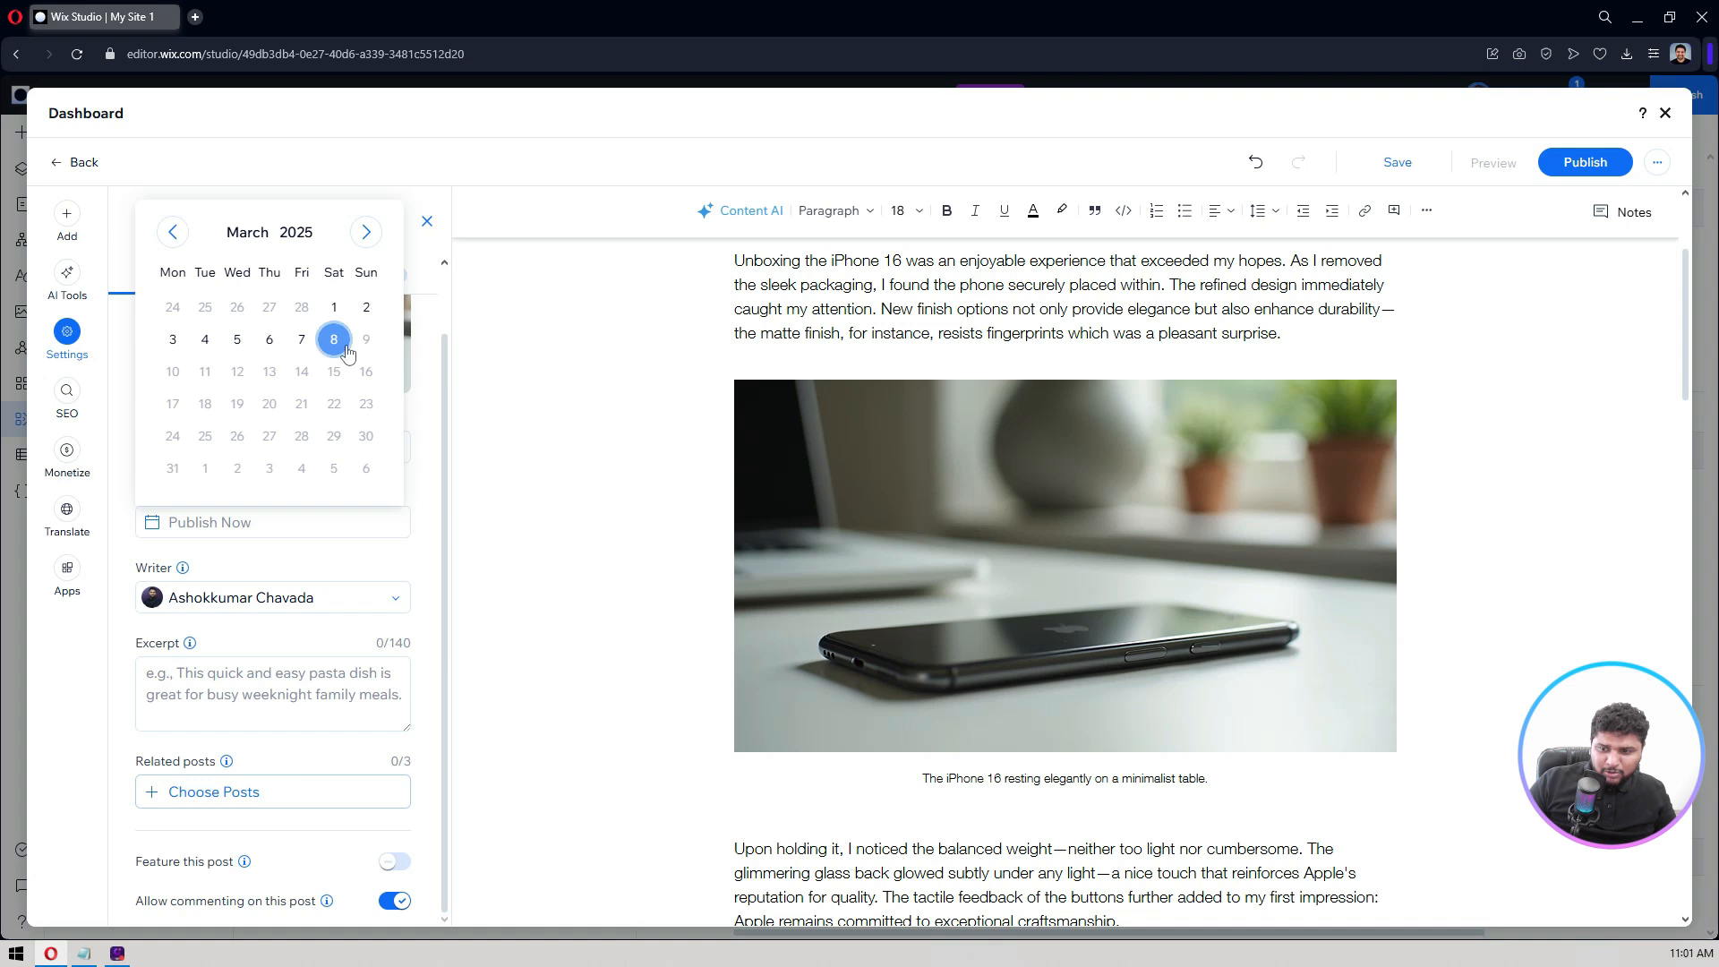
Step: Examine the writer list, excerpt field and commenting option in the post's general settings
click(287, 611)
click(284, 598)
click(284, 602)
click(309, 583)
click(259, 682)
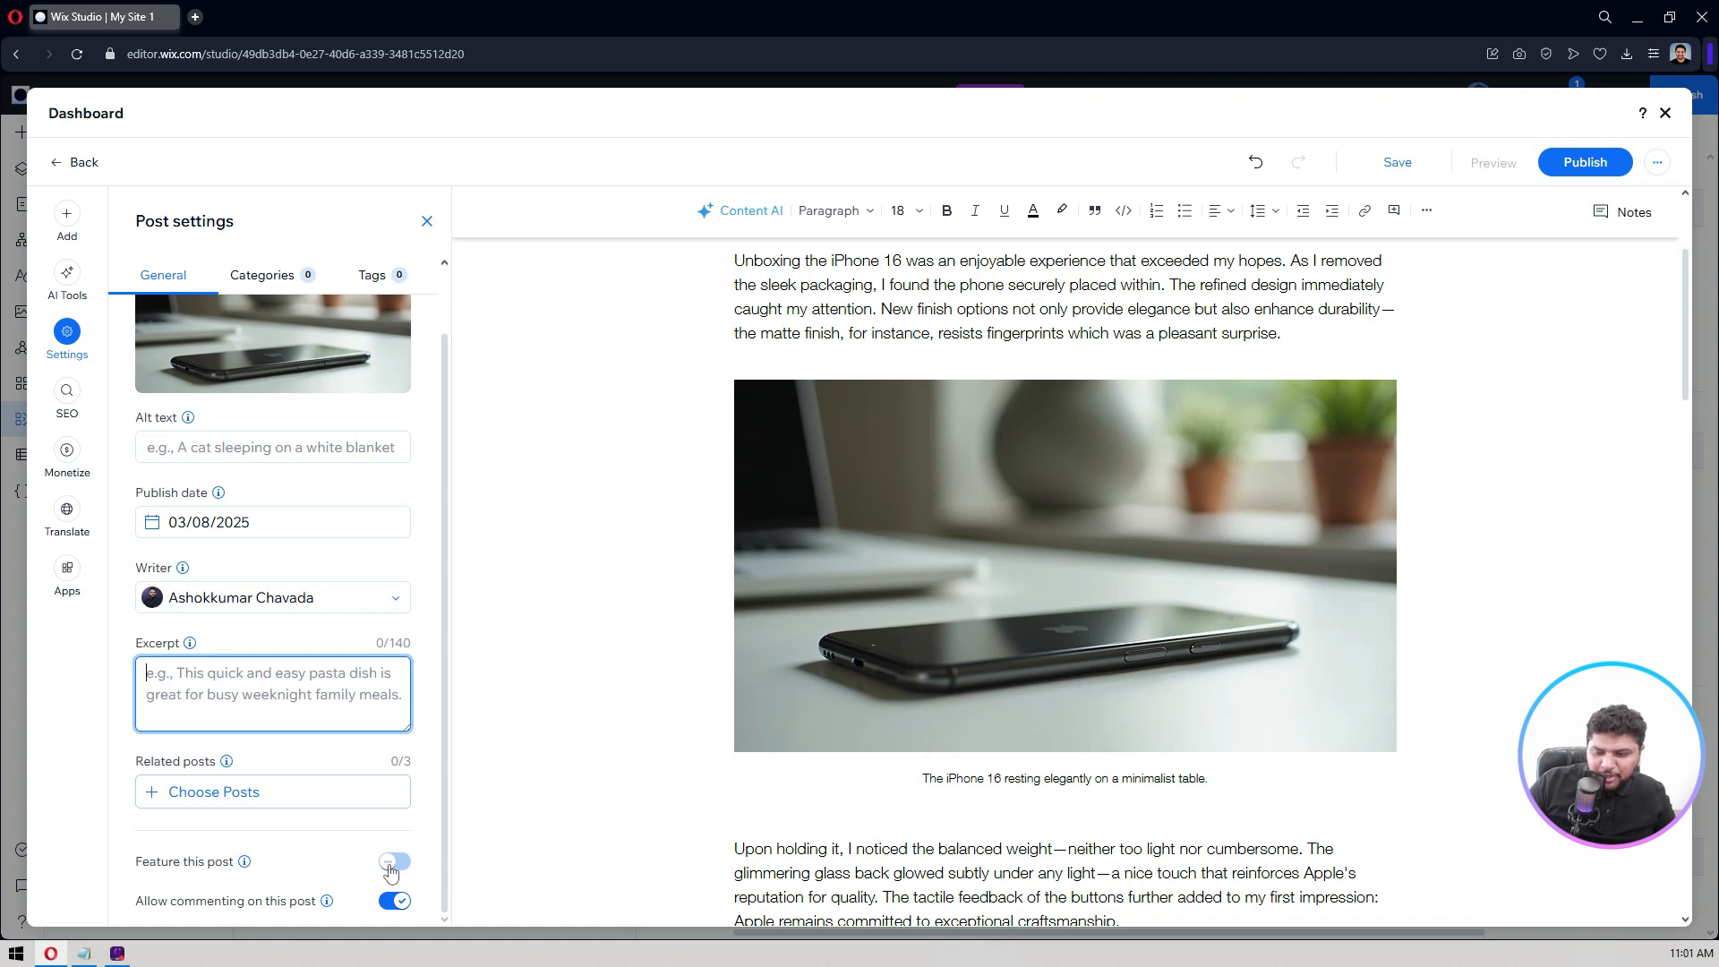
click(393, 901)
click(394, 901)
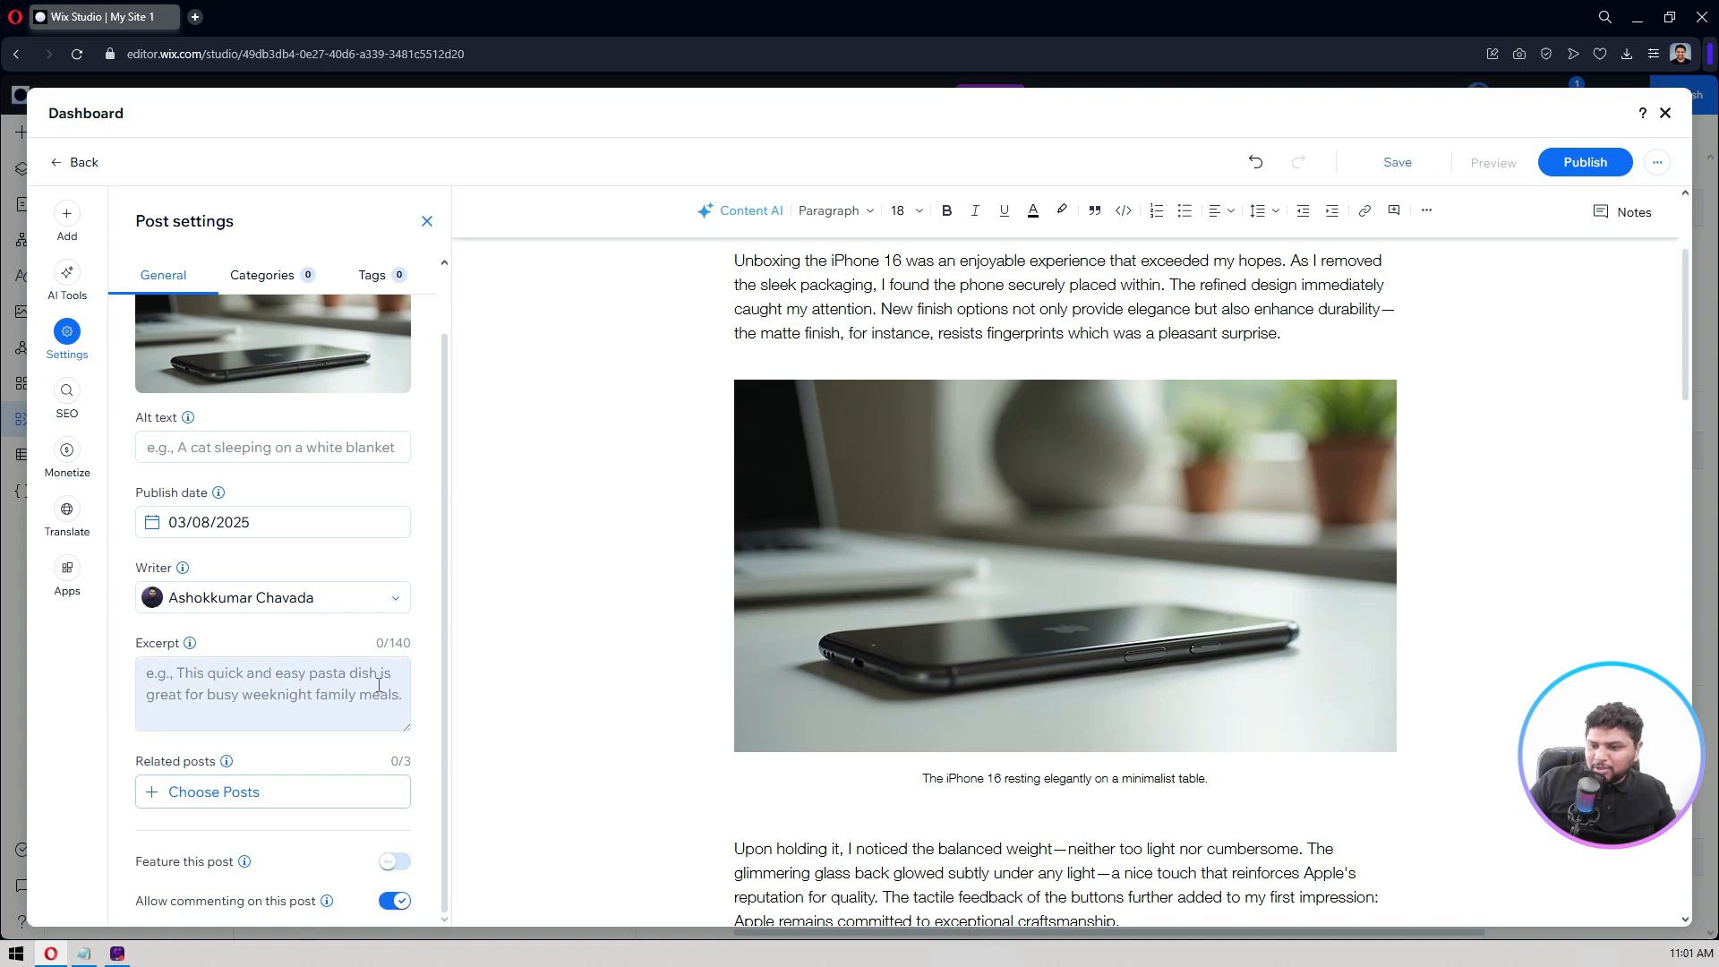
scroll(268, 693, up, 2)
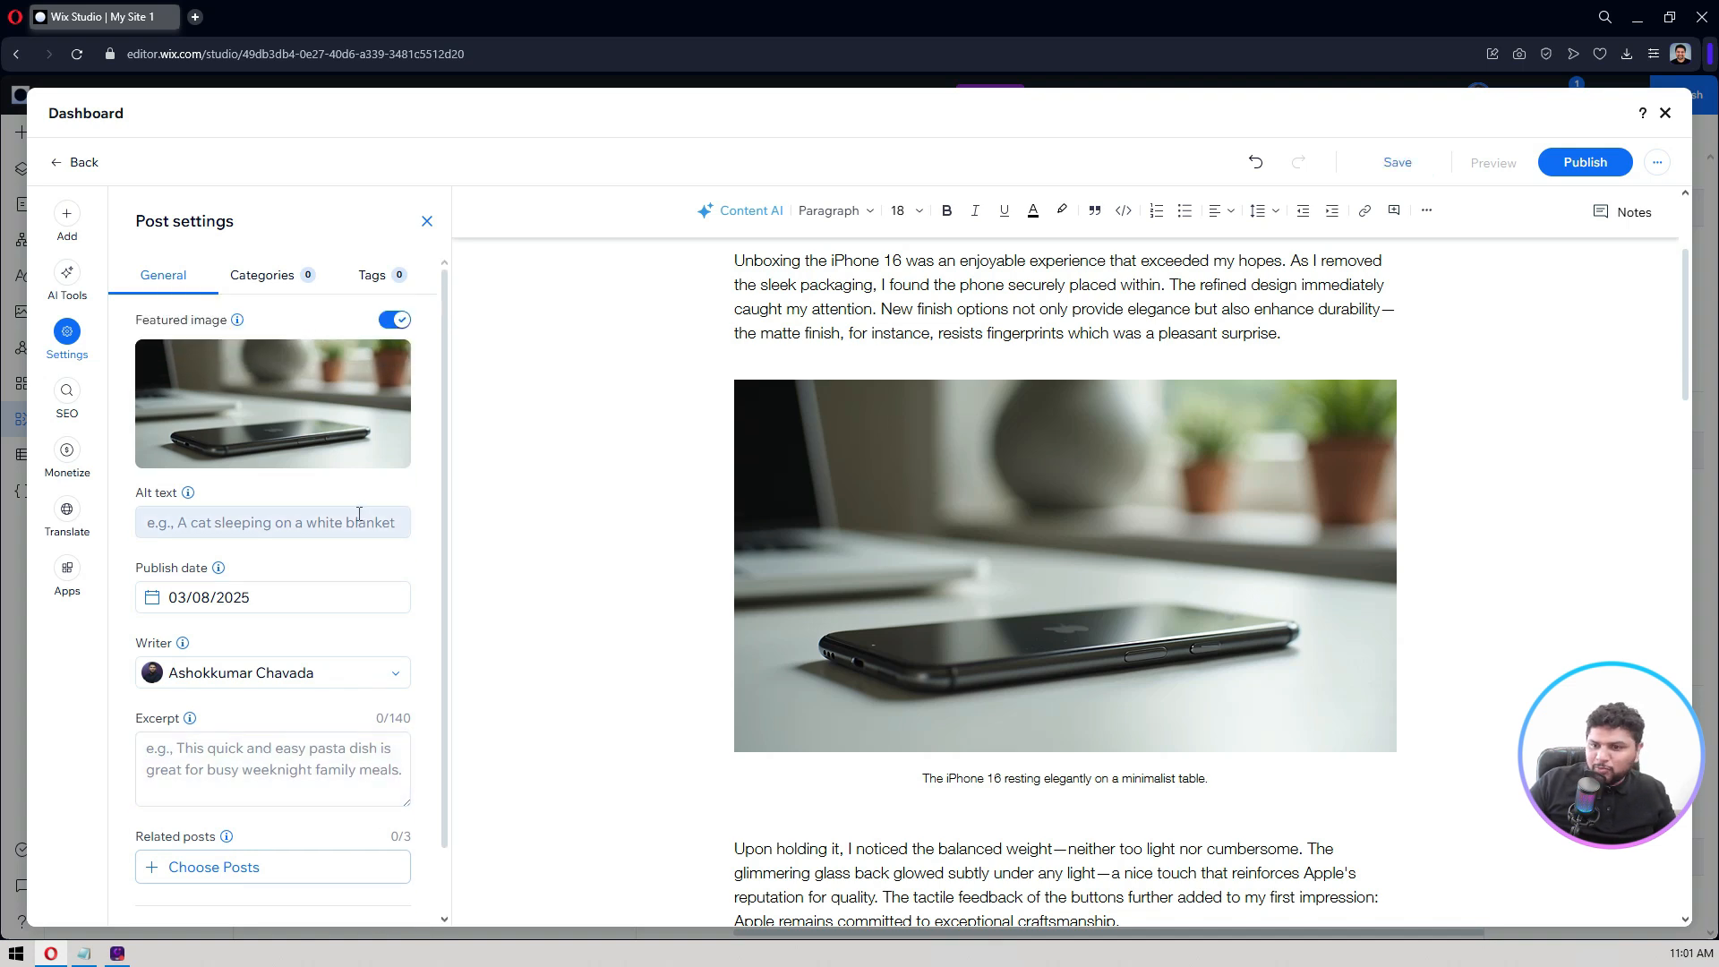
Step: Create a category named "iphone" for the post
click(265, 275)
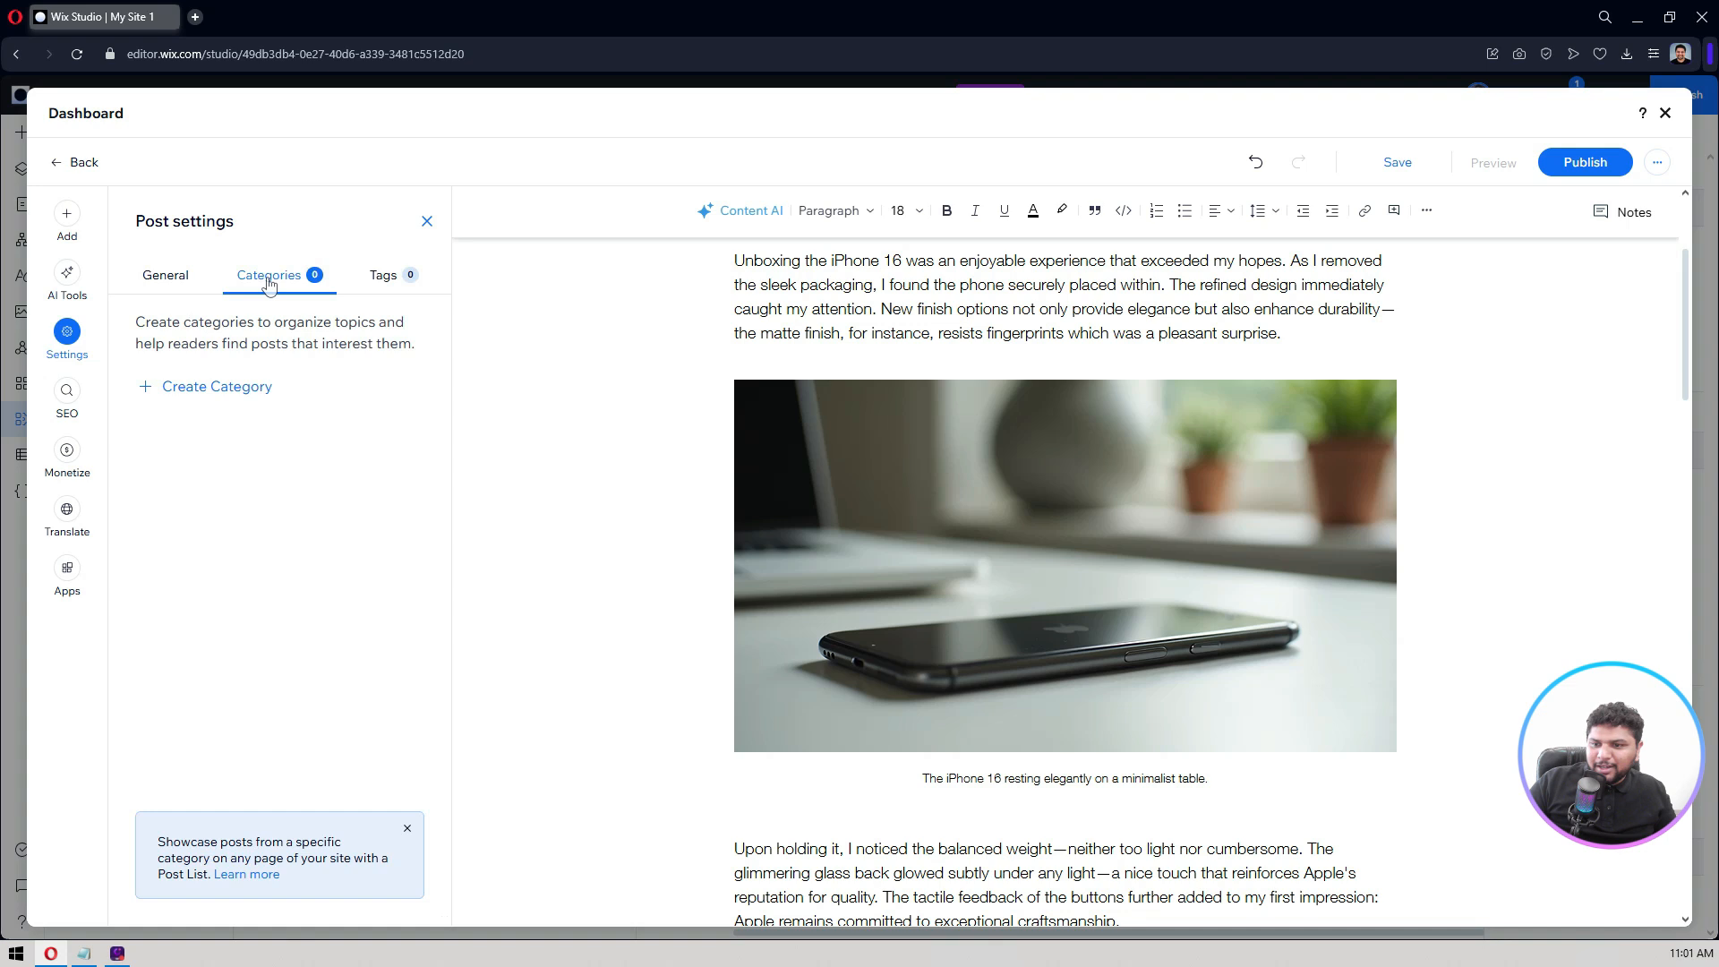
click(226, 391)
text(iphone3)
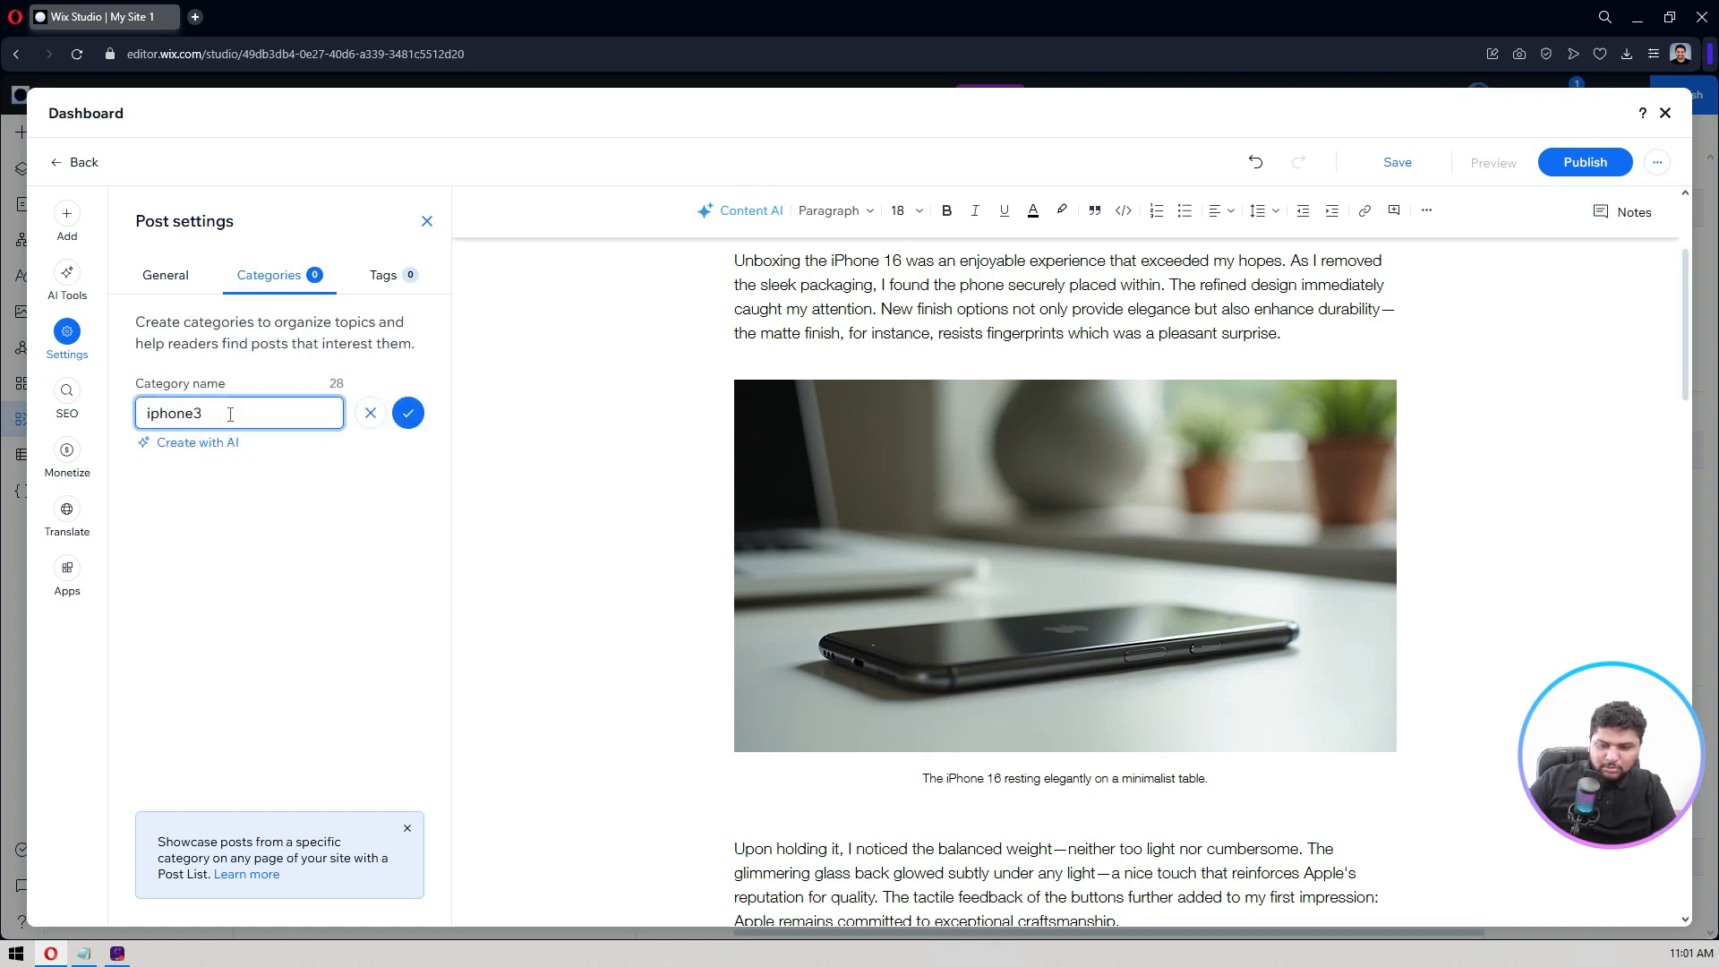
key(BackSpace)
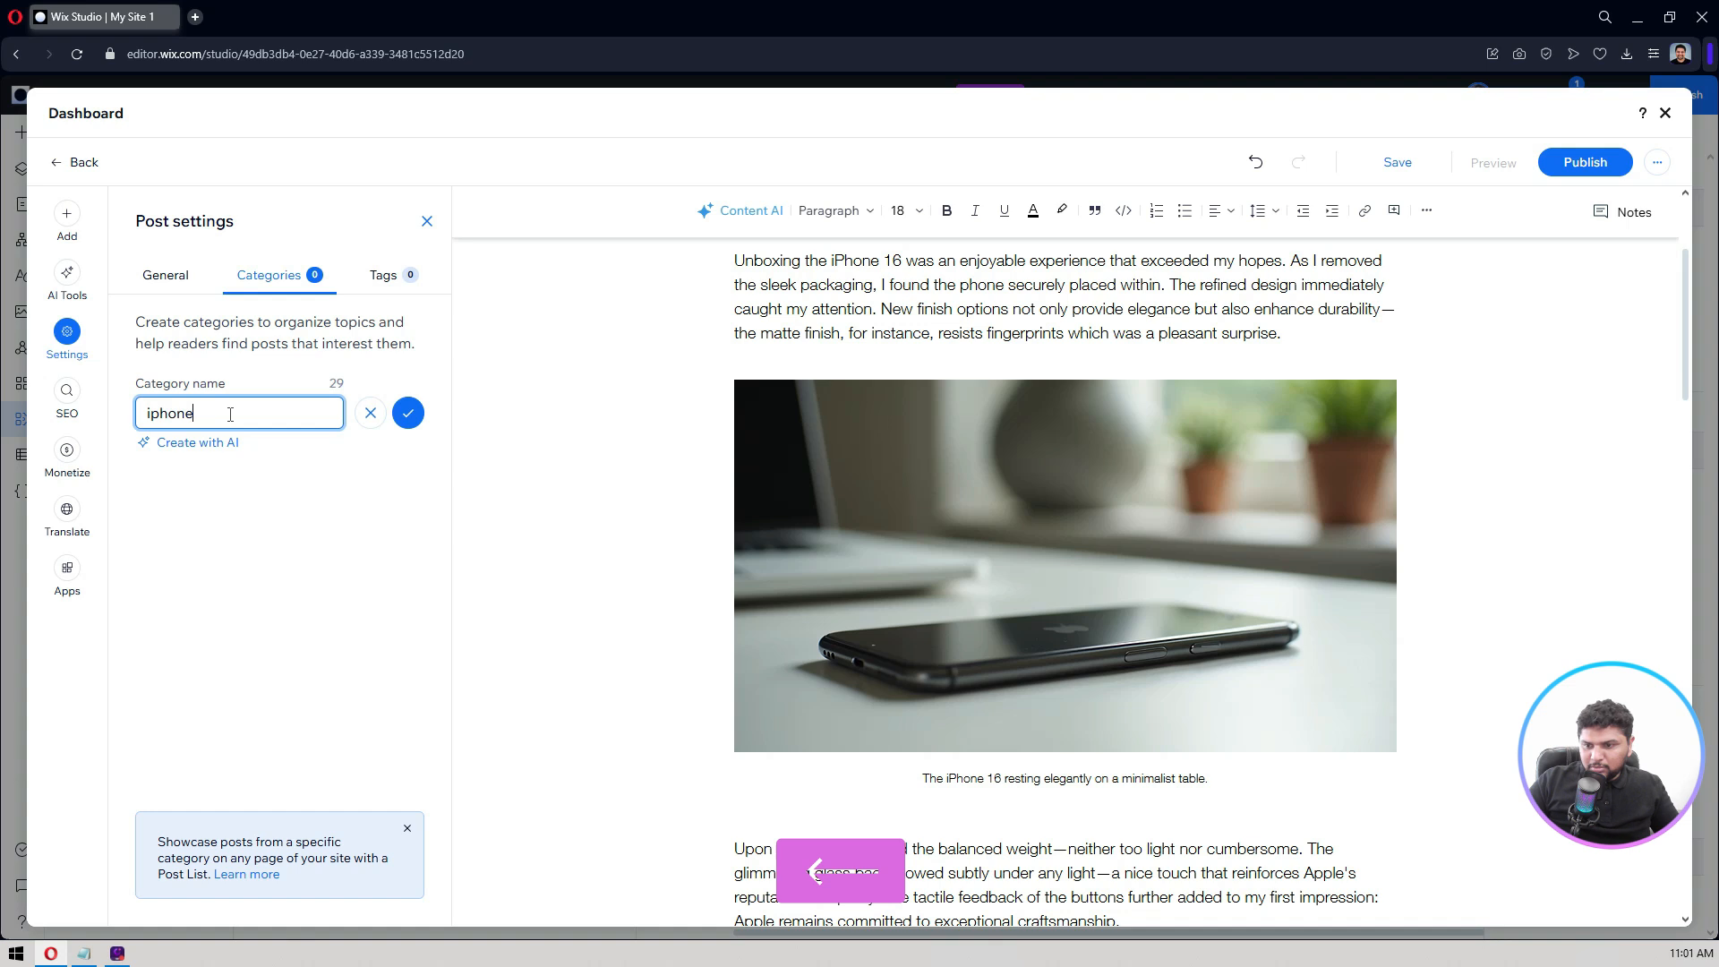
click(410, 419)
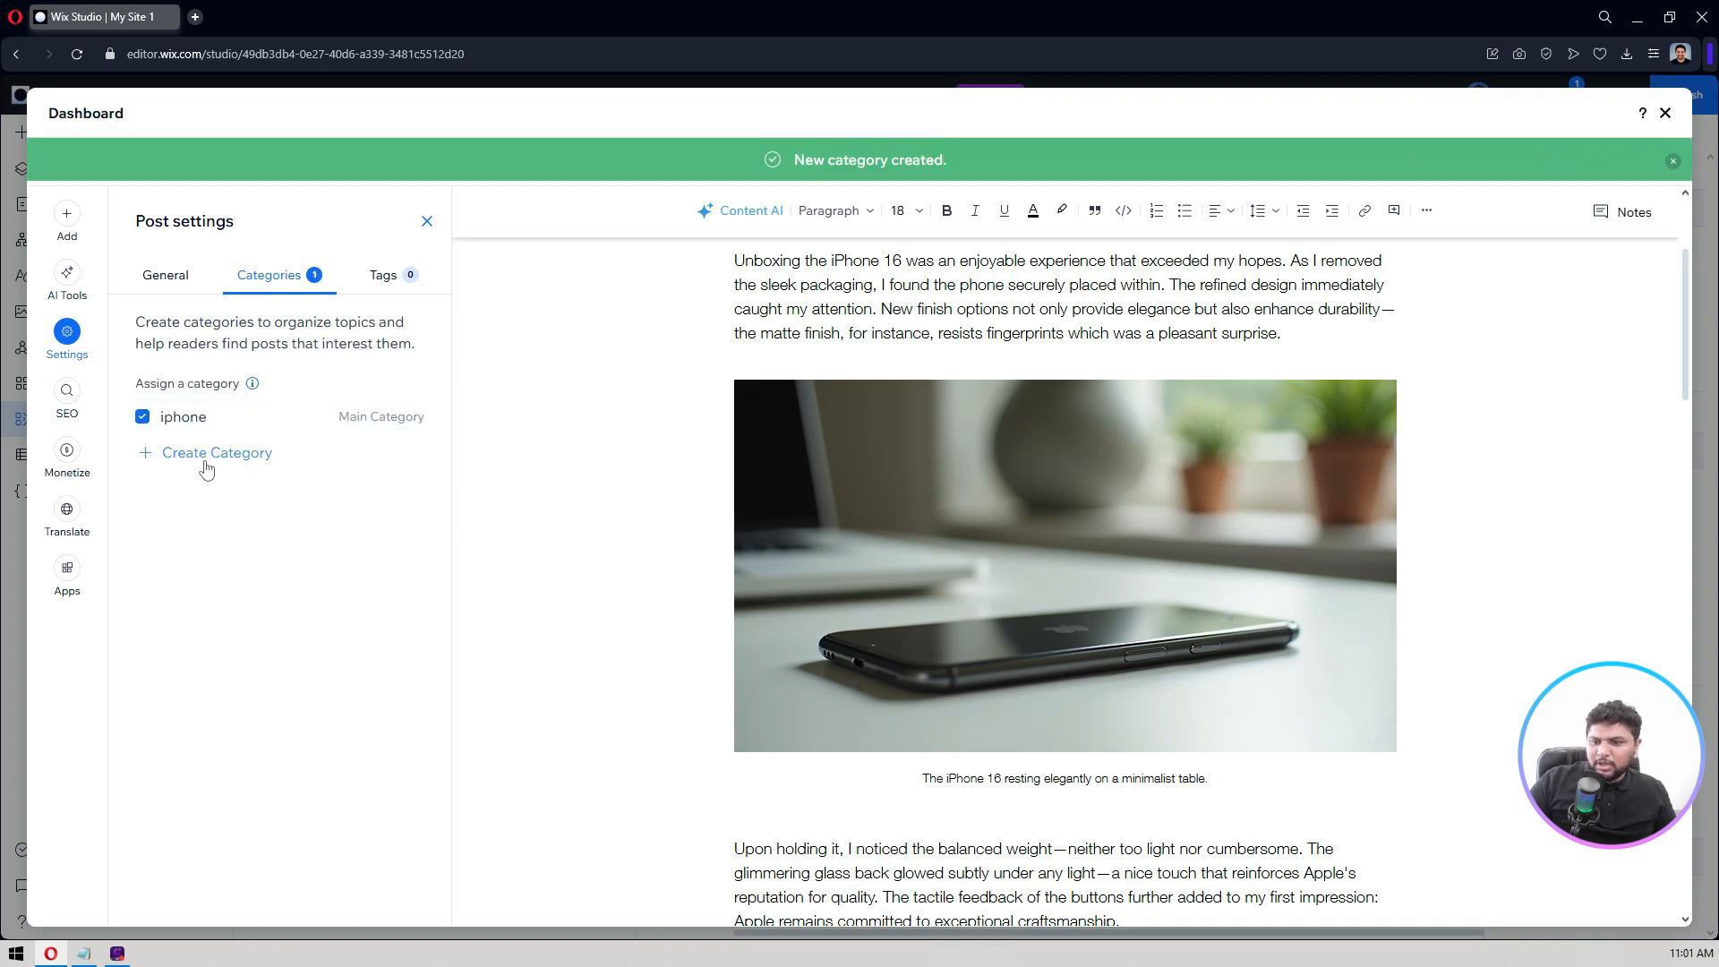
Step: Add the tag "iphone" to the post
click(392, 275)
click(275, 278)
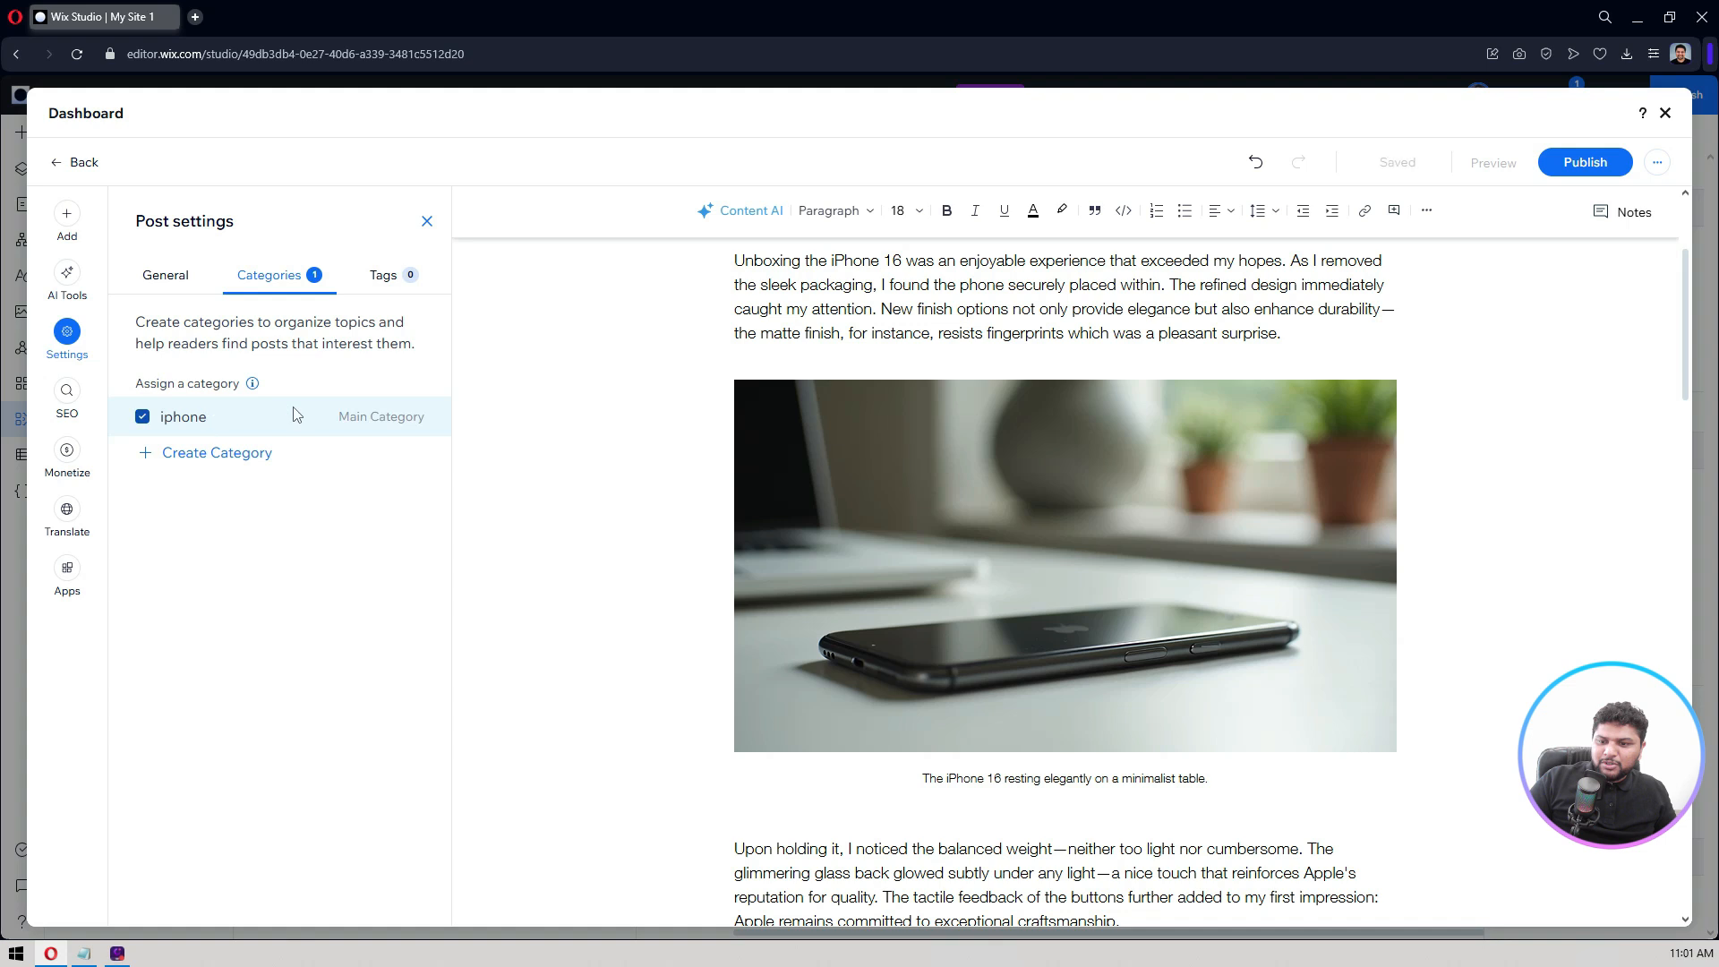
click(383, 274)
click(248, 414)
text(iphone)
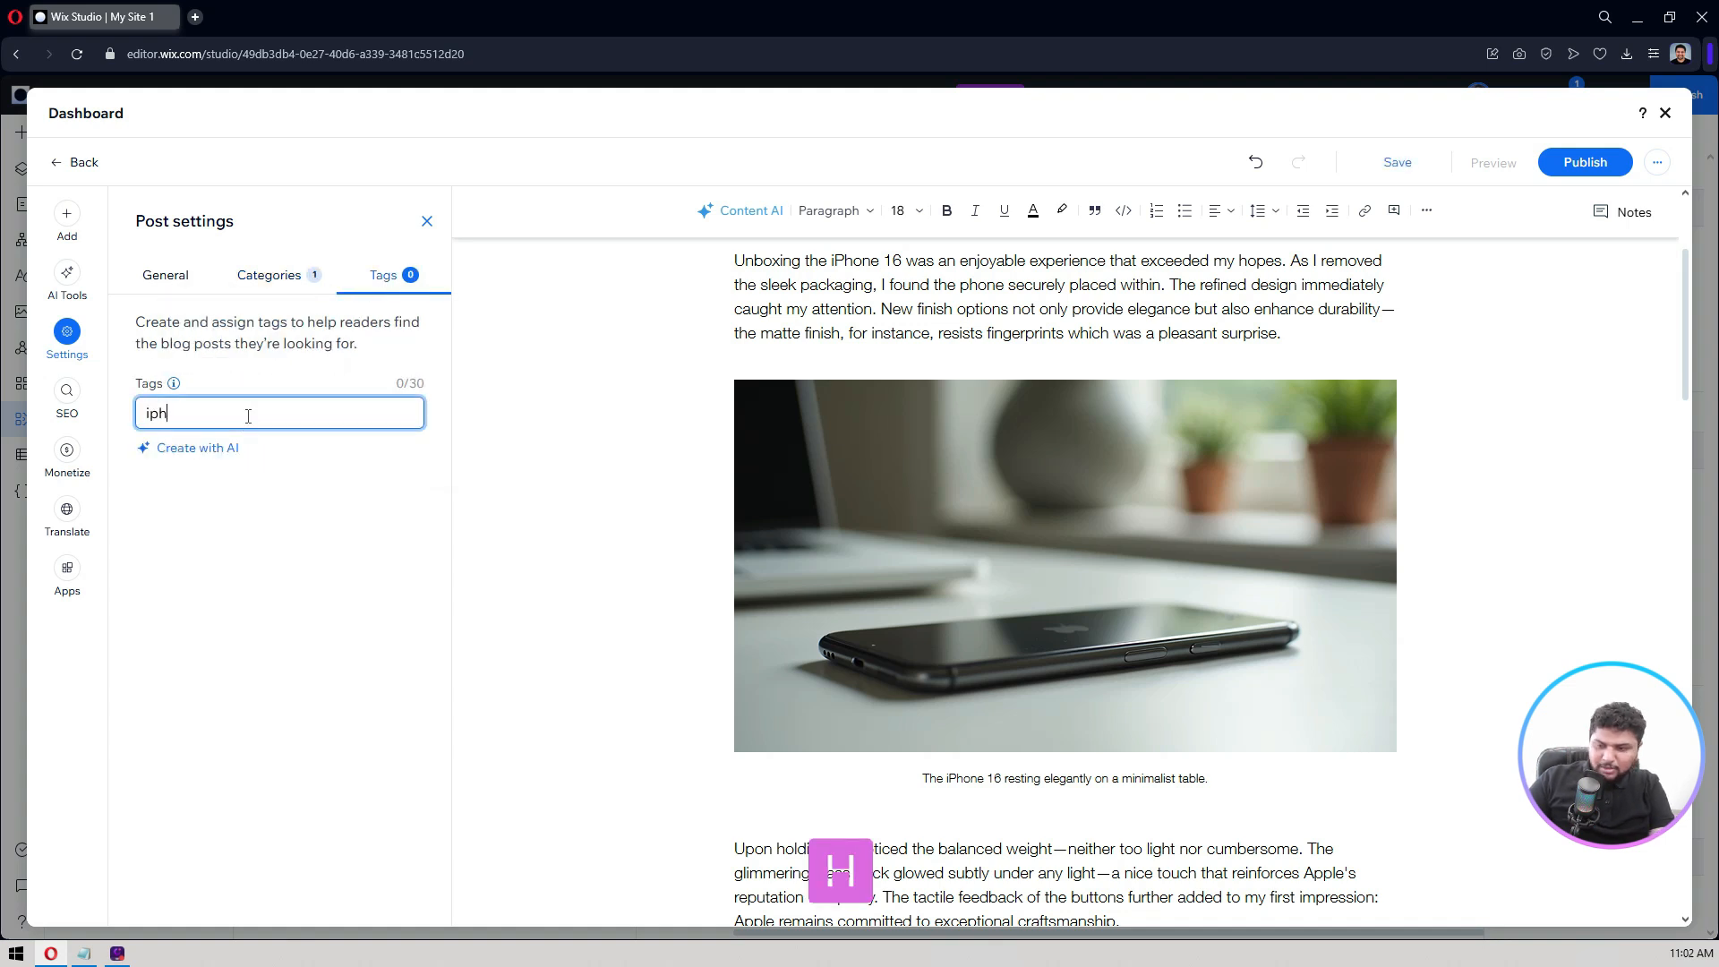
key(Return)
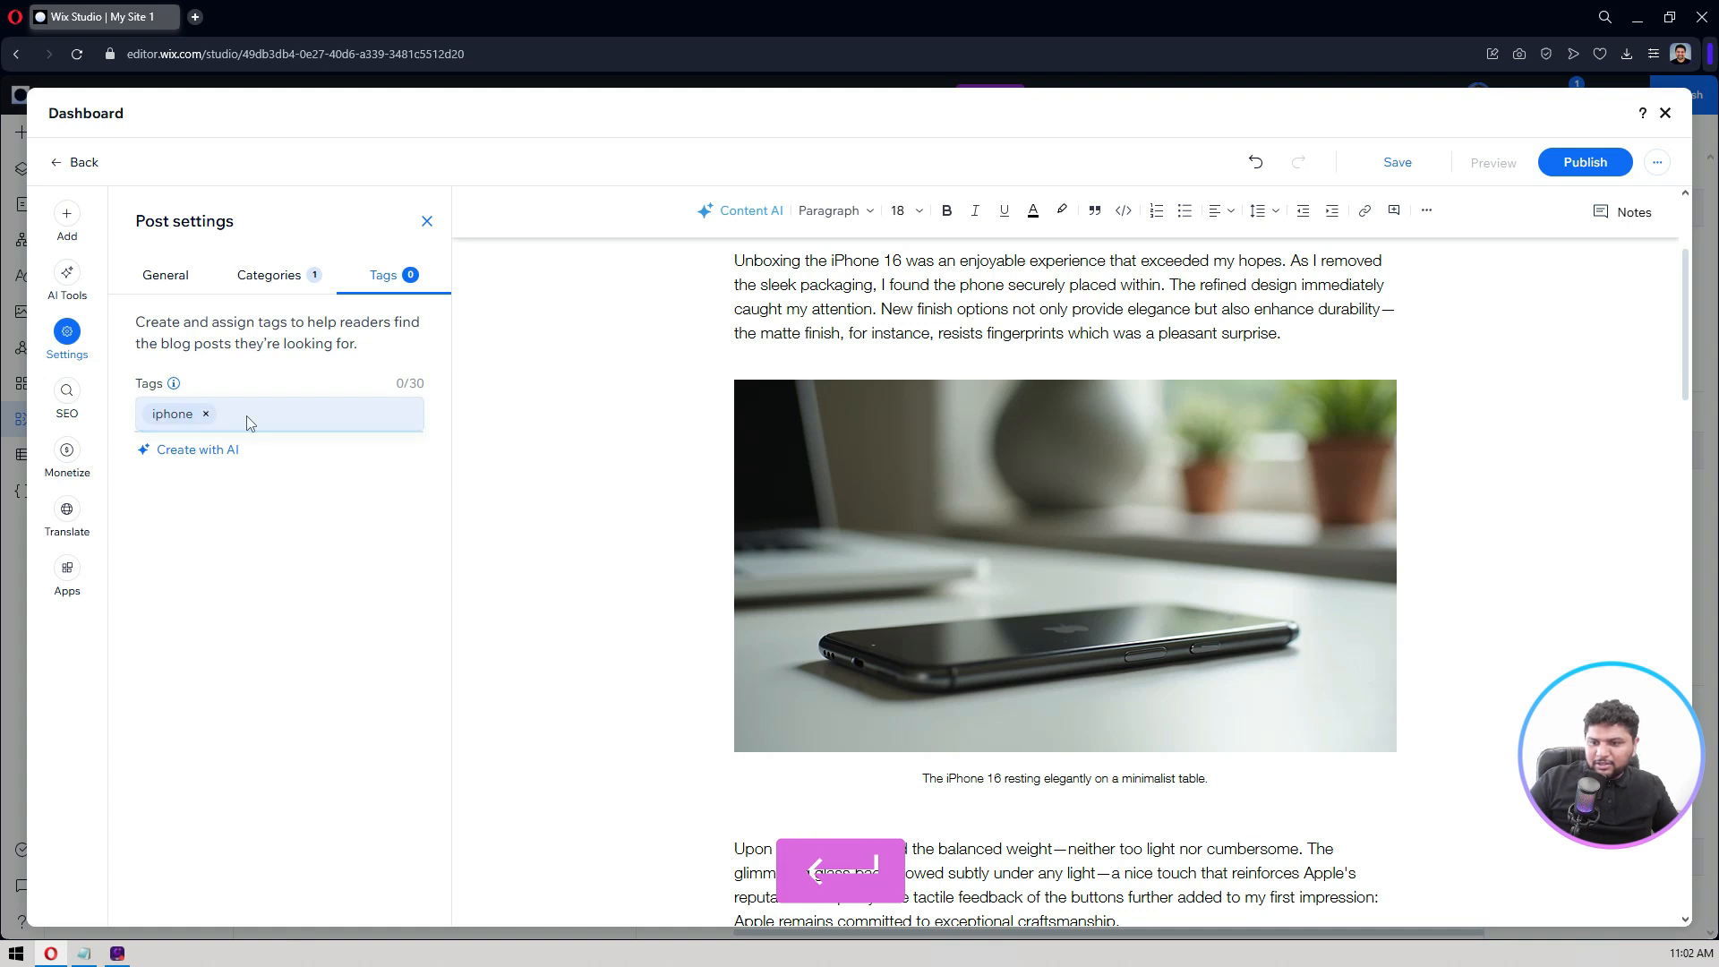
Step: Review the post's assigned category, tag and general settings
click(269, 276)
click(166, 428)
click(166, 428)
click(392, 269)
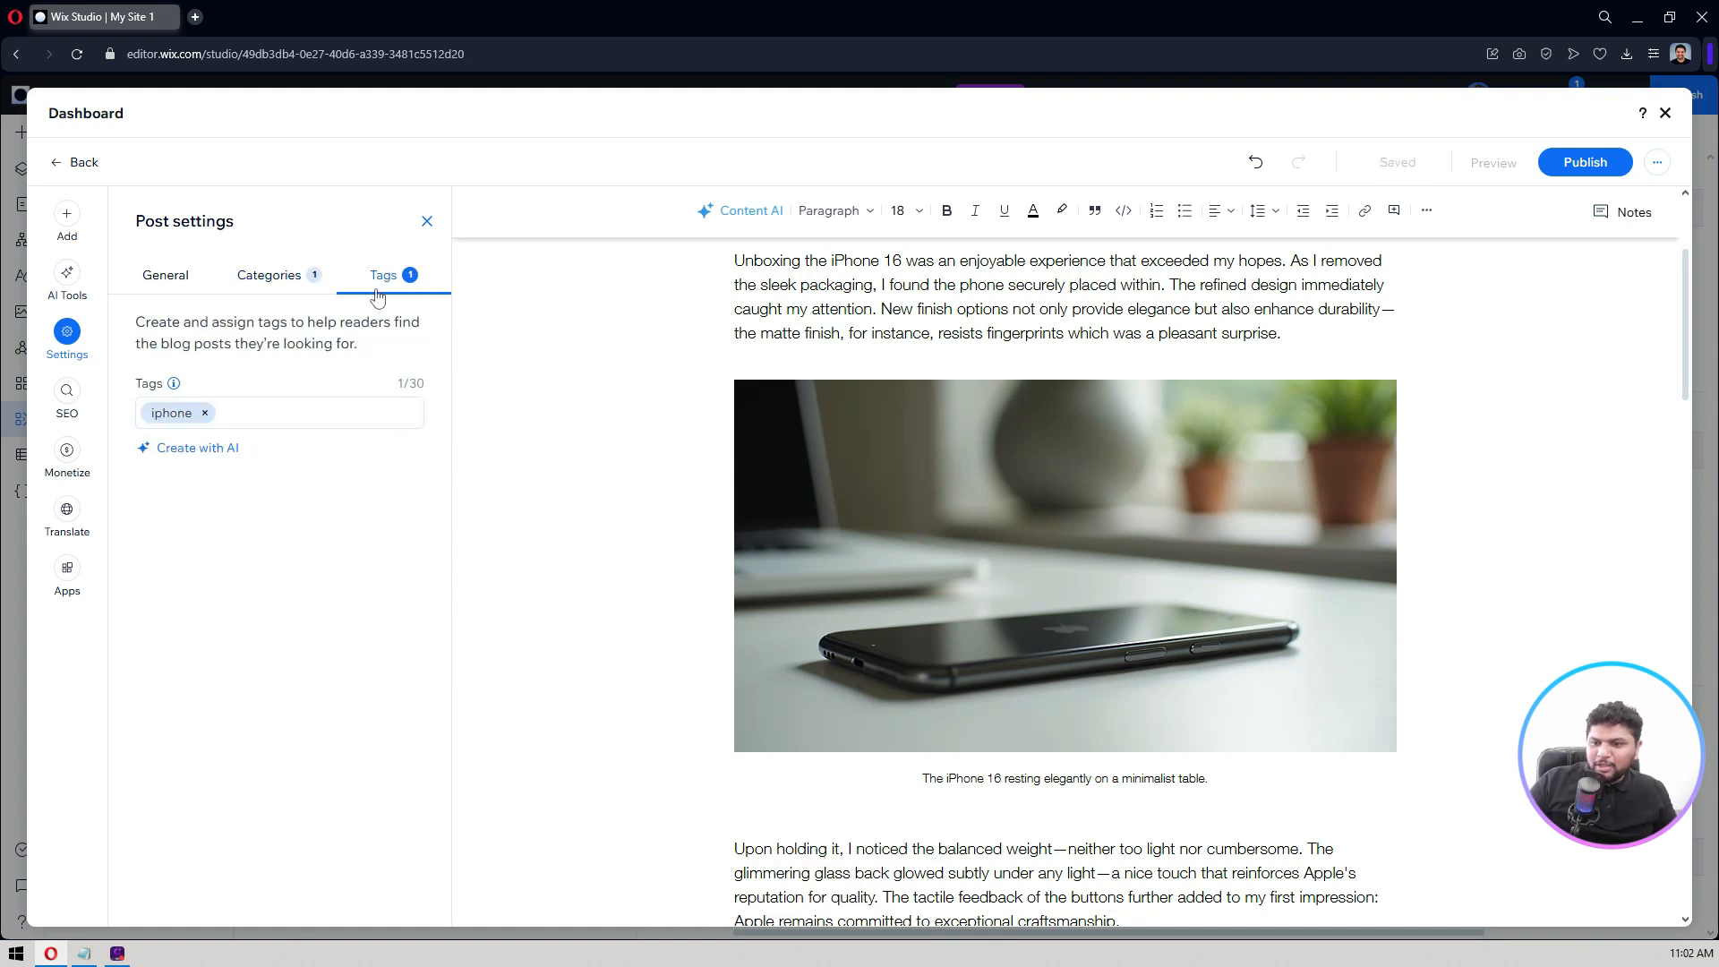
click(235, 288)
click(381, 291)
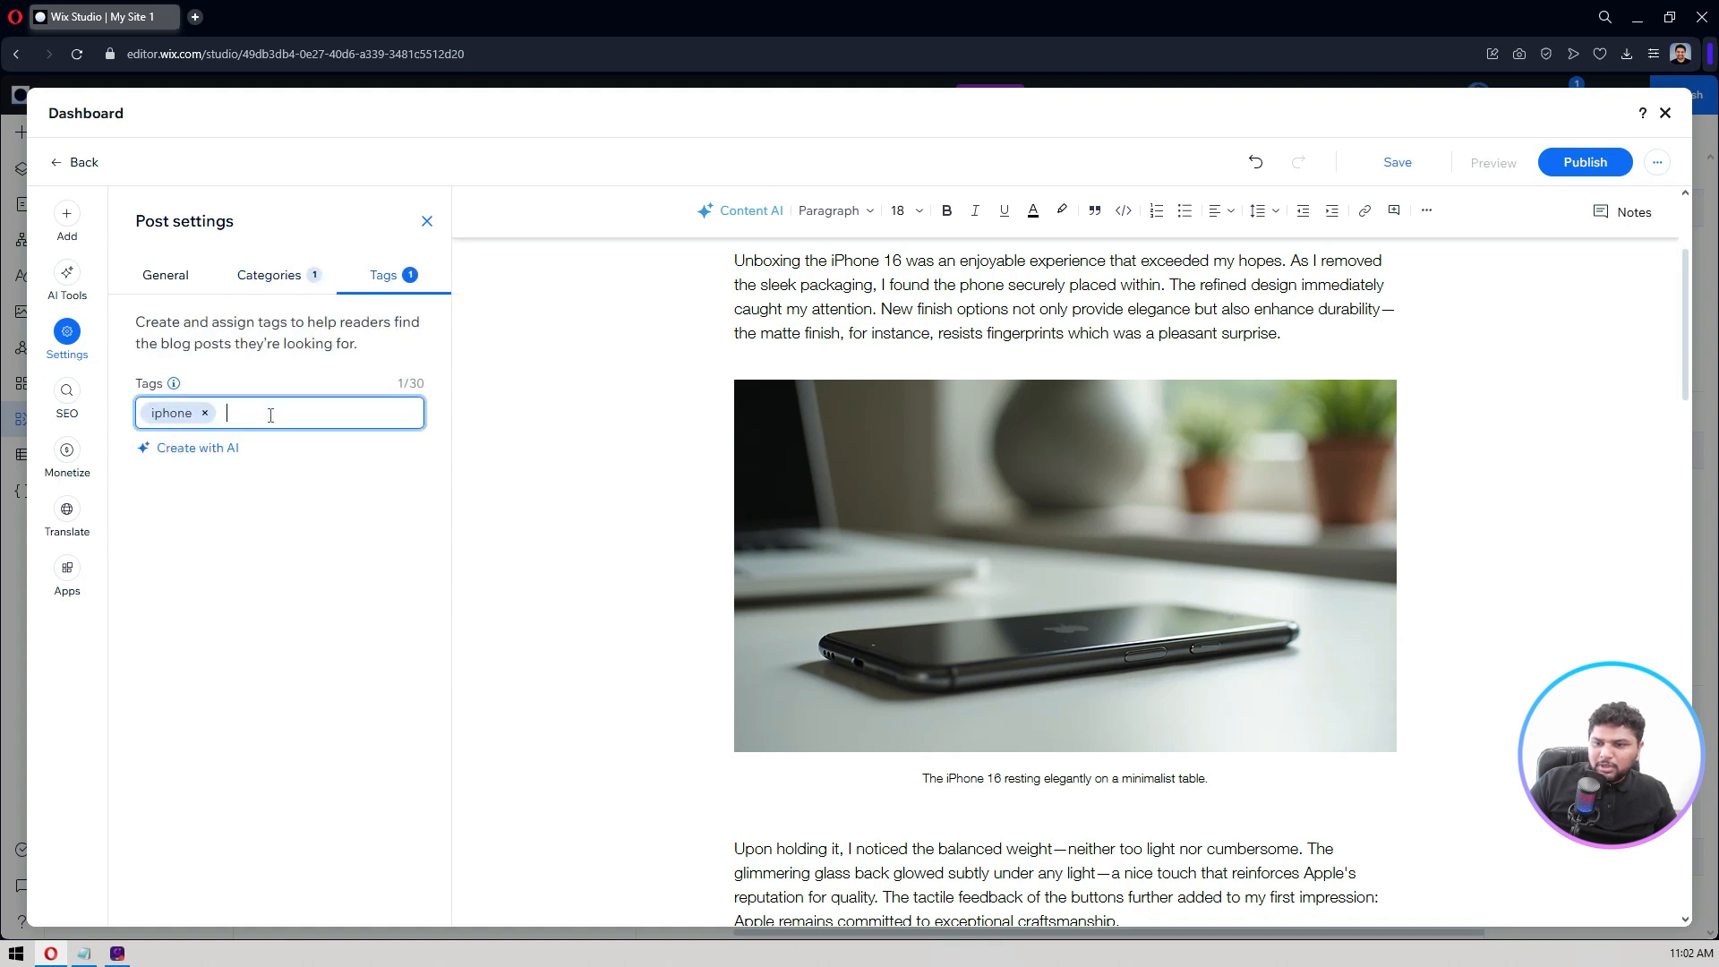
click(264, 278)
click(184, 277)
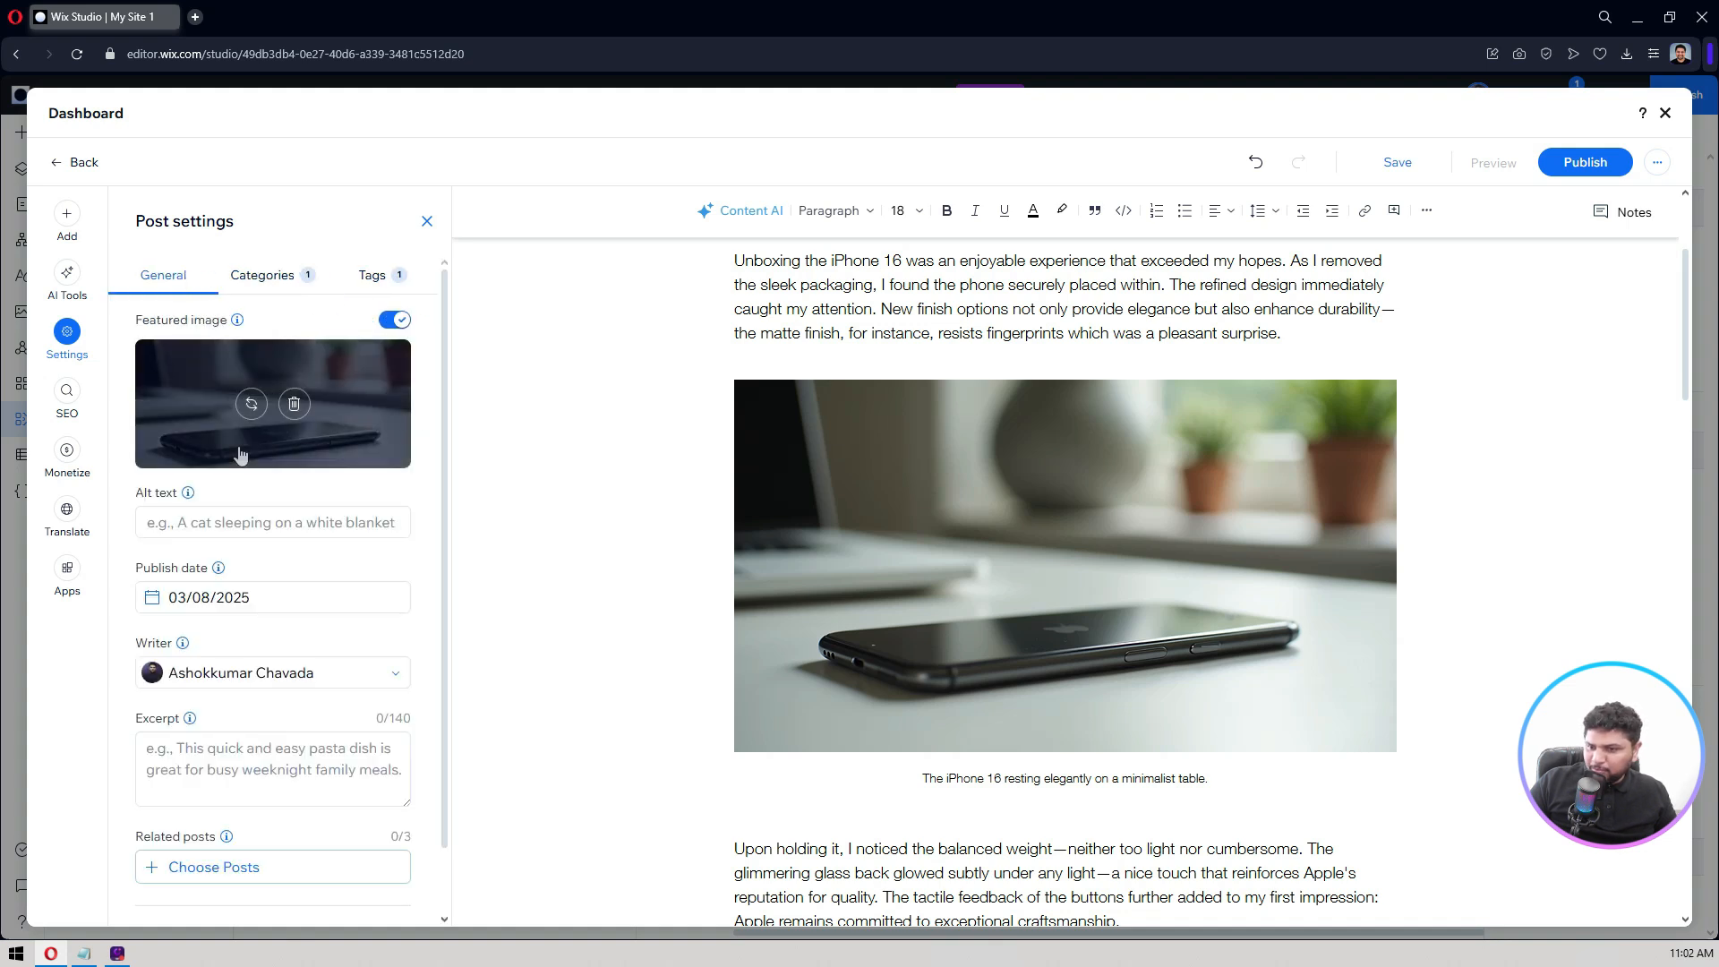
scroll(224, 358, down, 1)
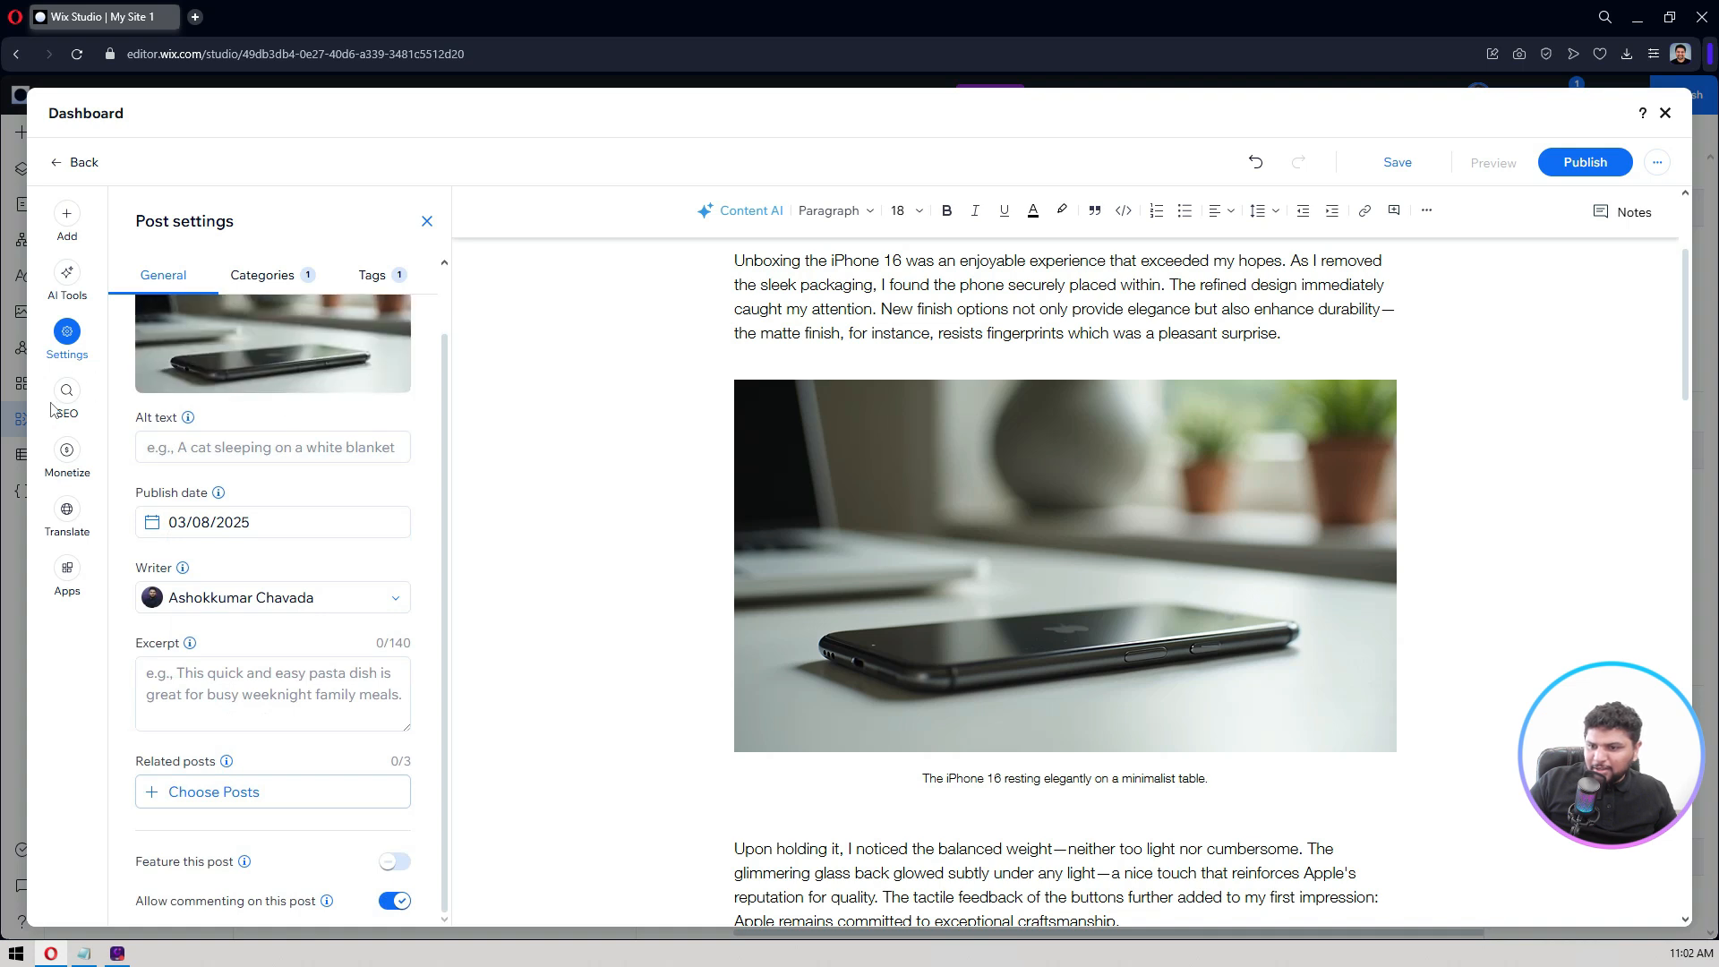
Step: Open the SEO Assistant and examine its tasks for the meta description, rich results markup, search indexing and post images
click(76, 394)
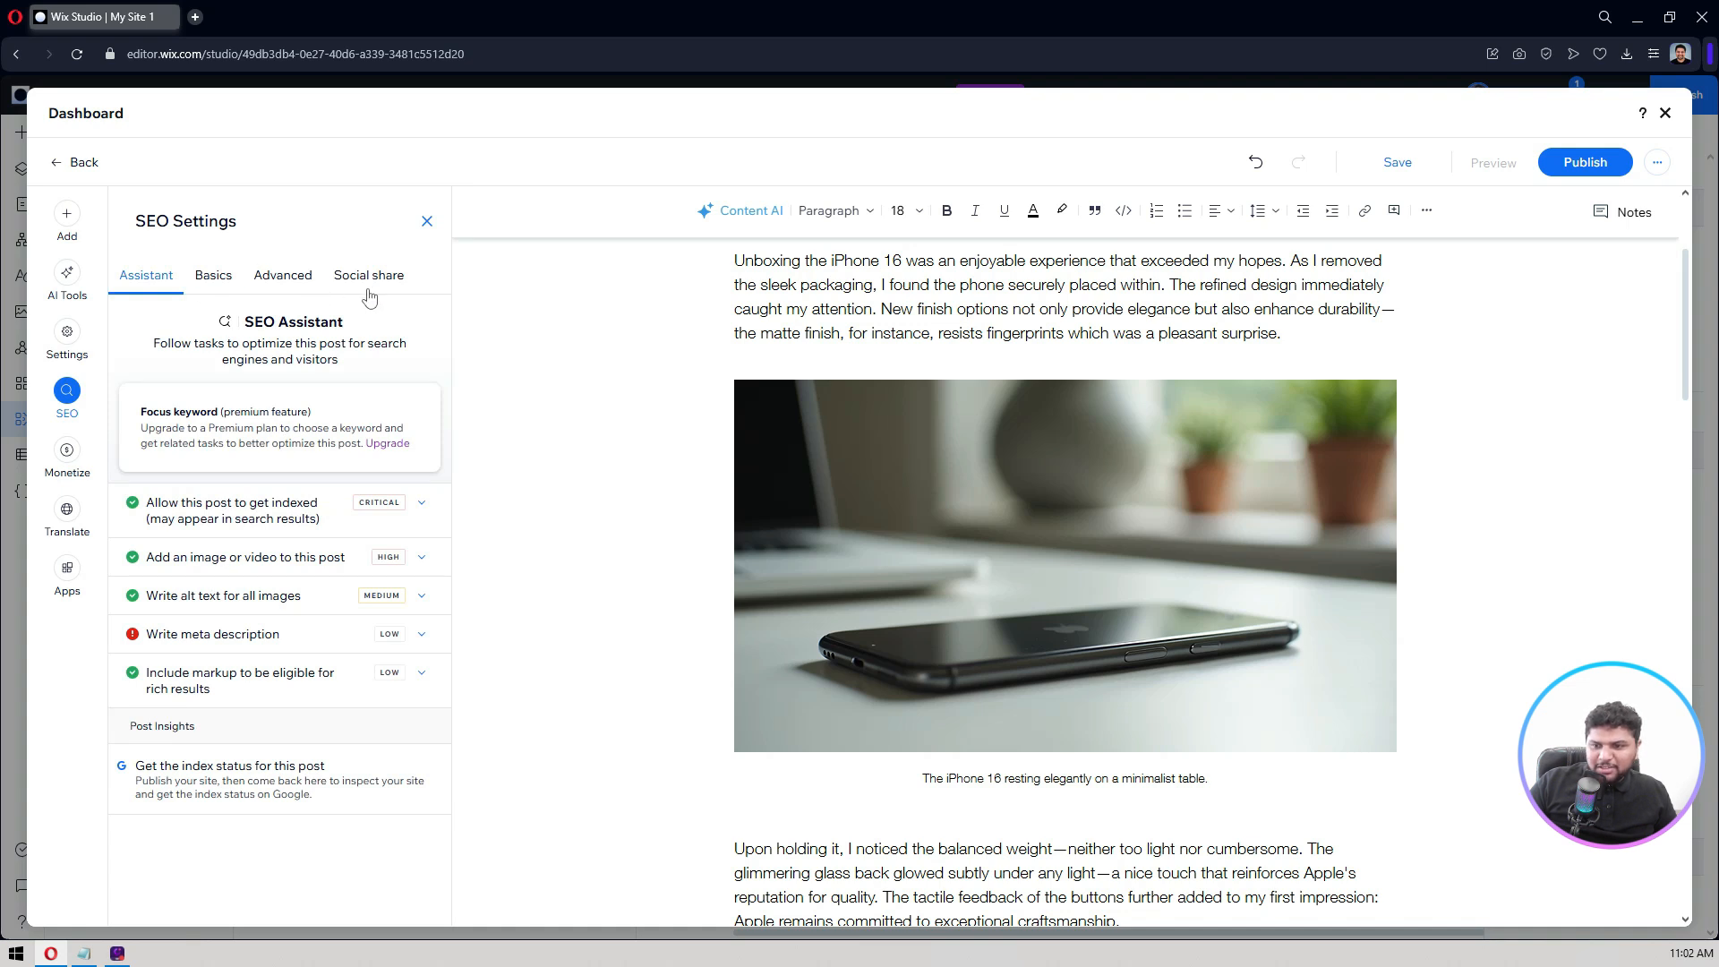
click(219, 638)
scroll(218, 637, down, 3)
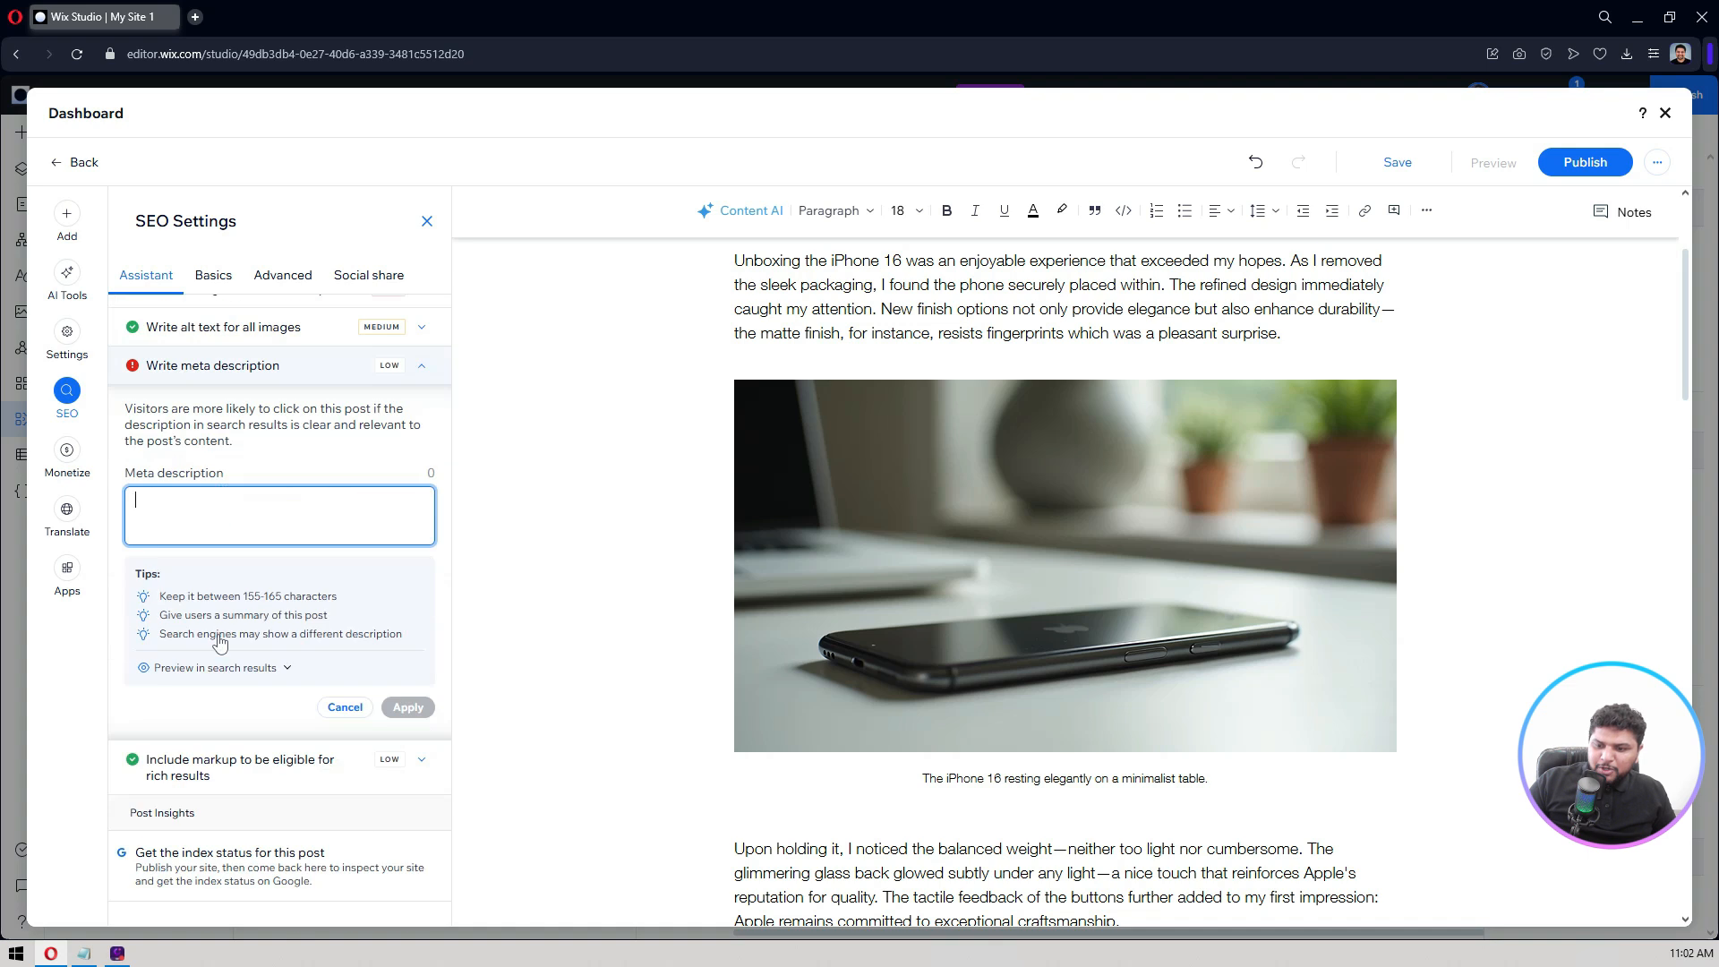
scroll(286, 539, up, 3)
click(287, 541)
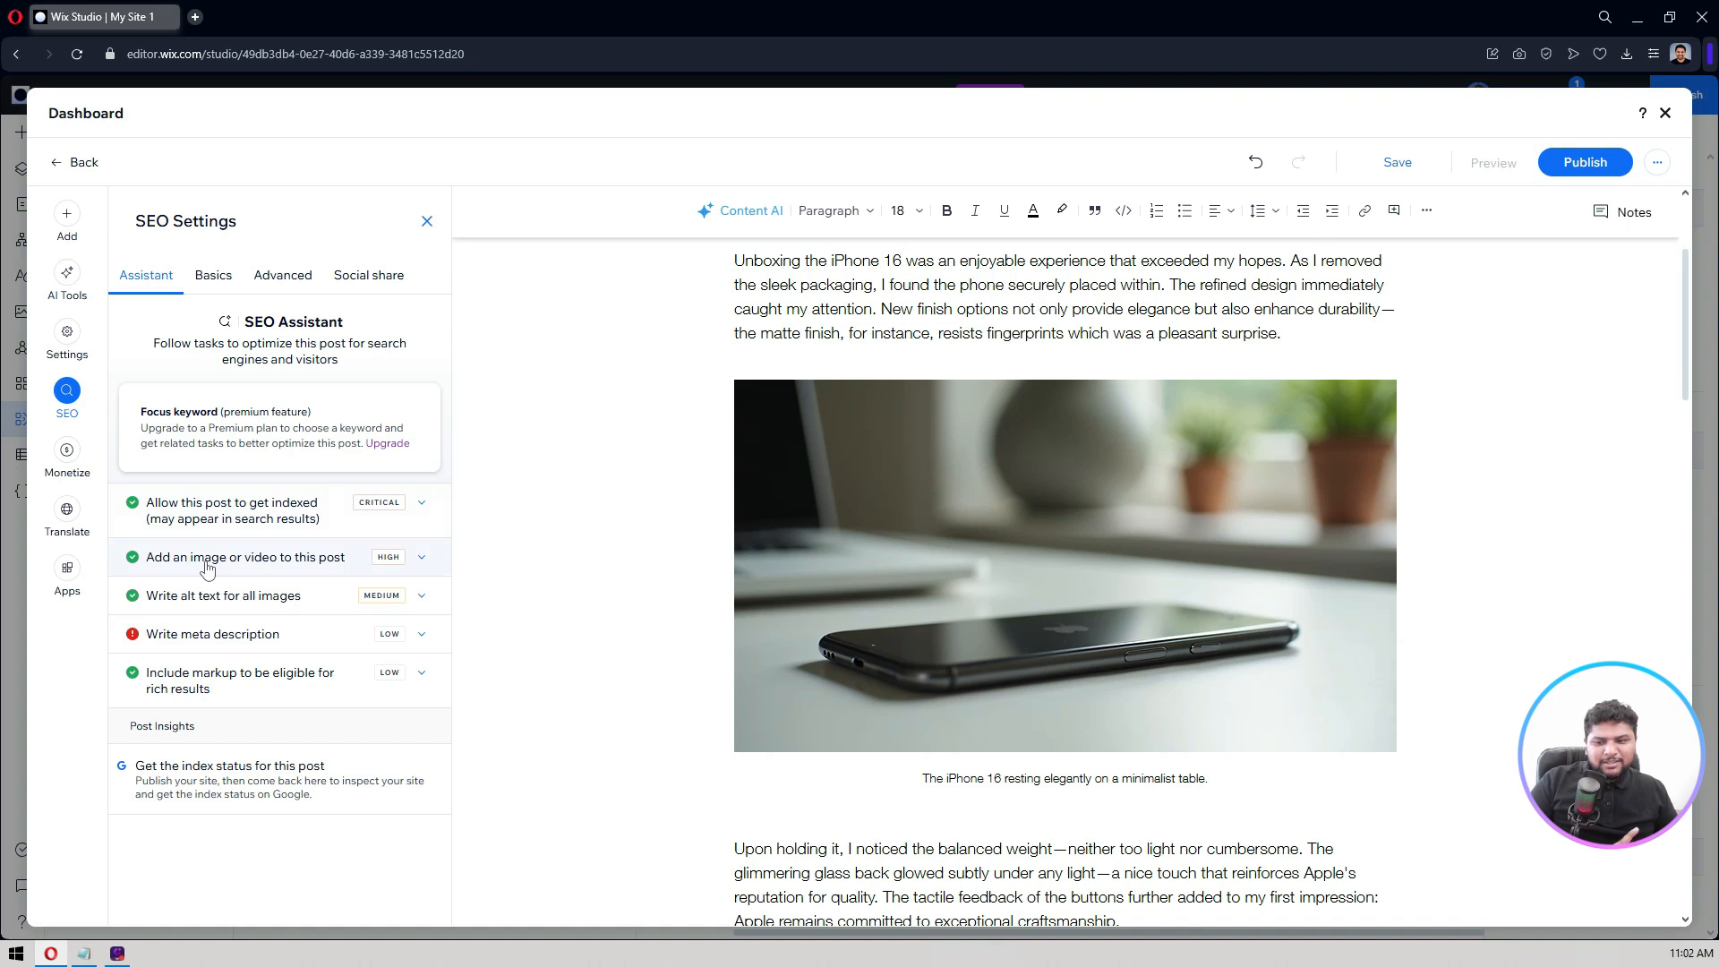
click(255, 681)
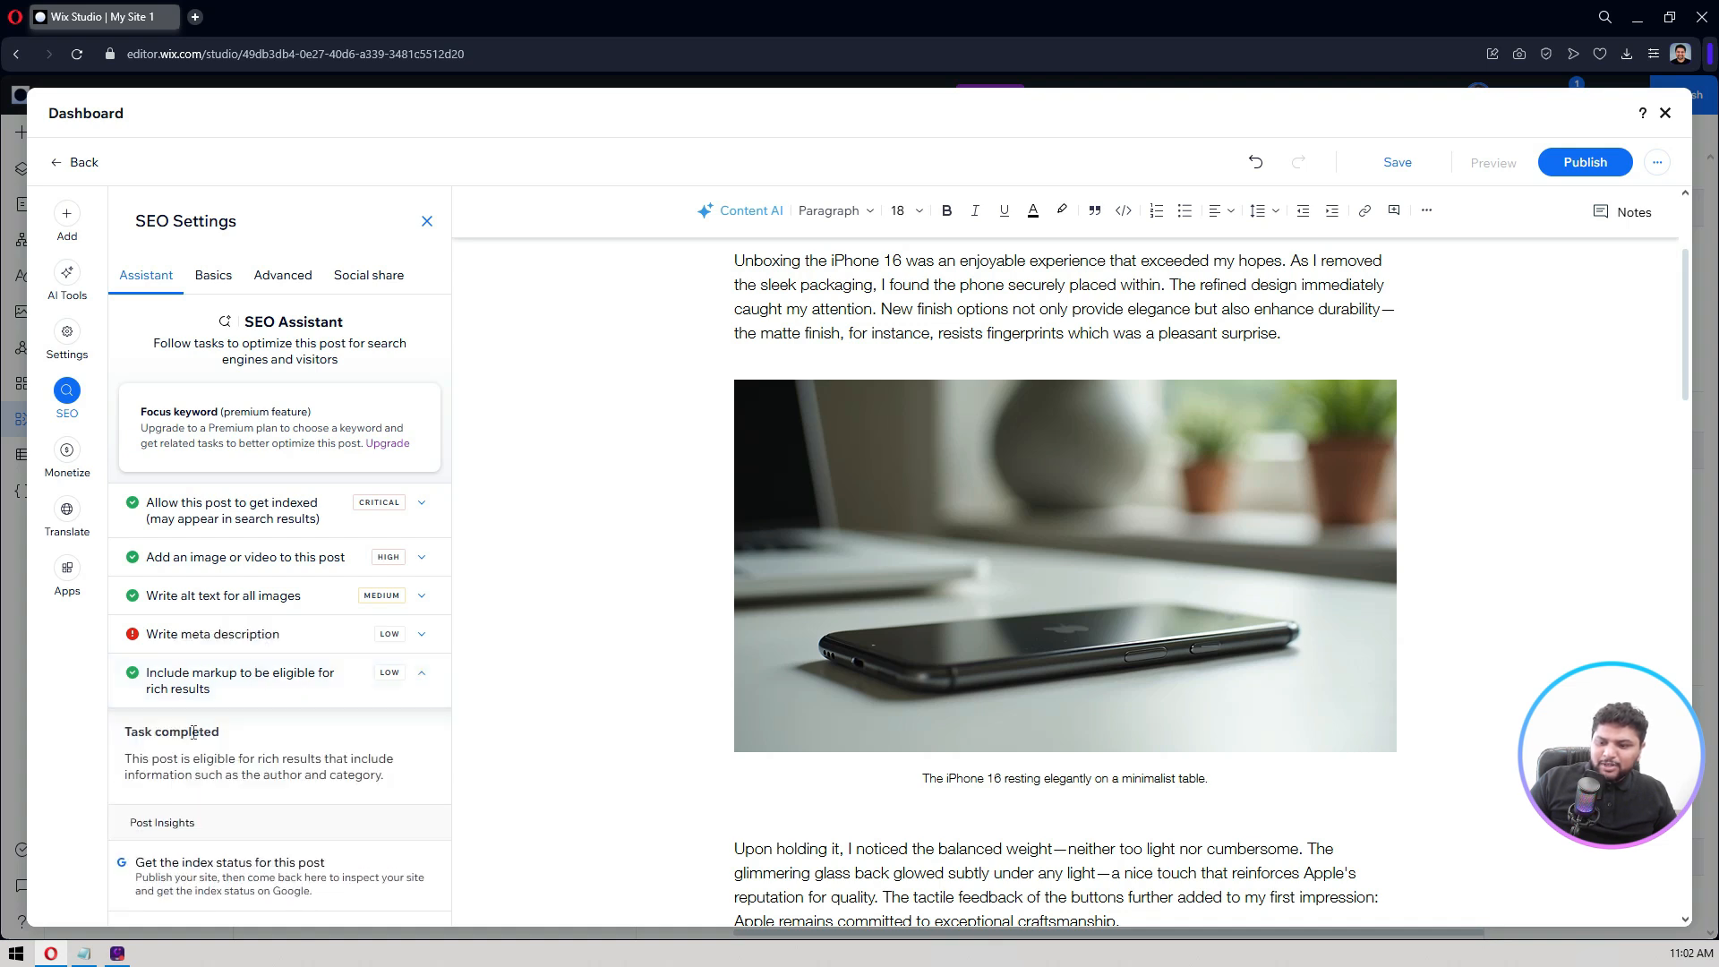
click(217, 524)
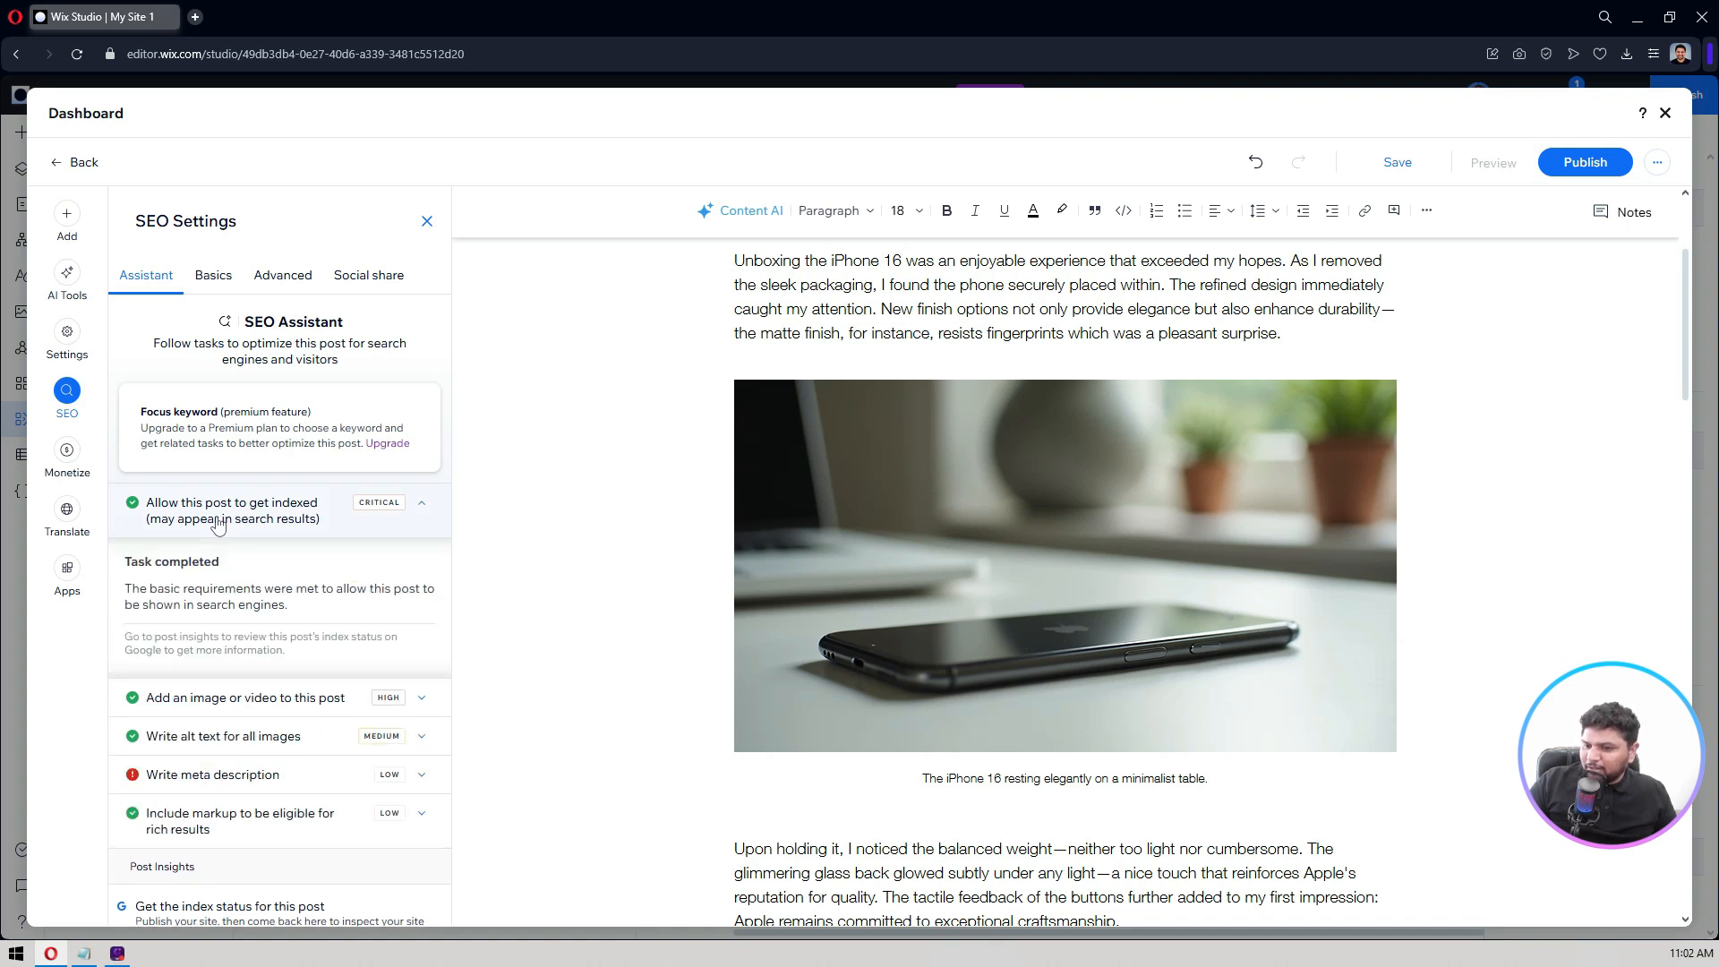
click(218, 524)
click(228, 560)
click(229, 560)
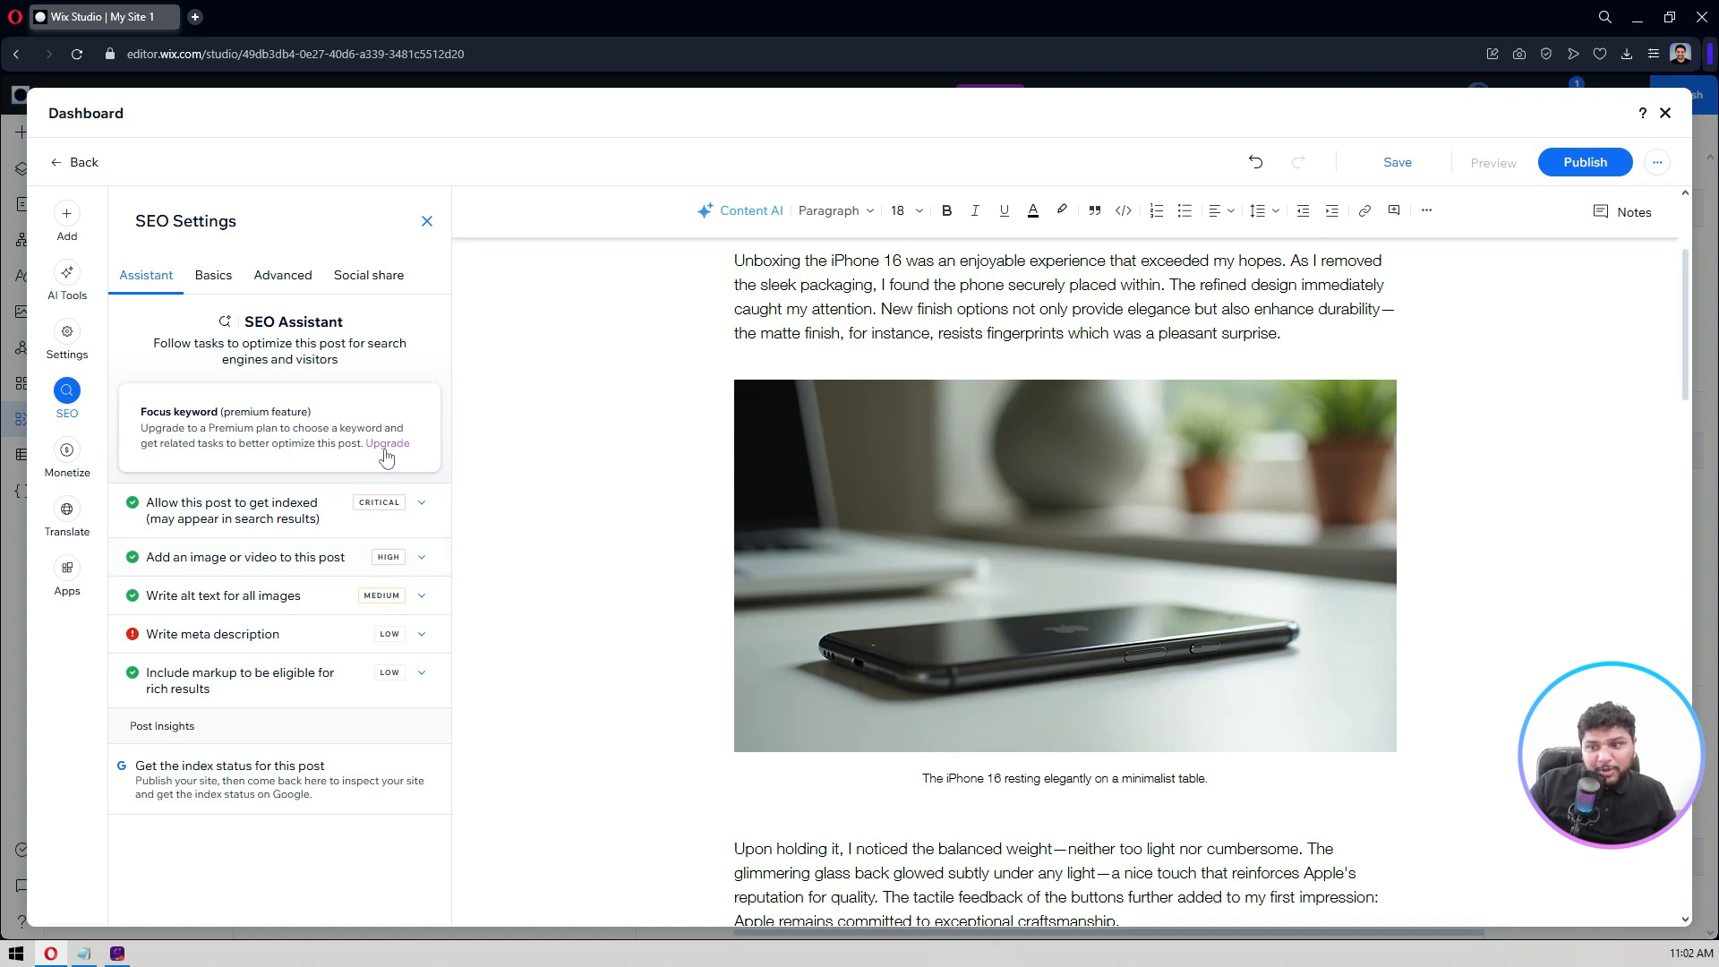
Step: Shorten the post's URL slug to "iphone-16-a-personal-review" in its basic SEO settings
click(288, 279)
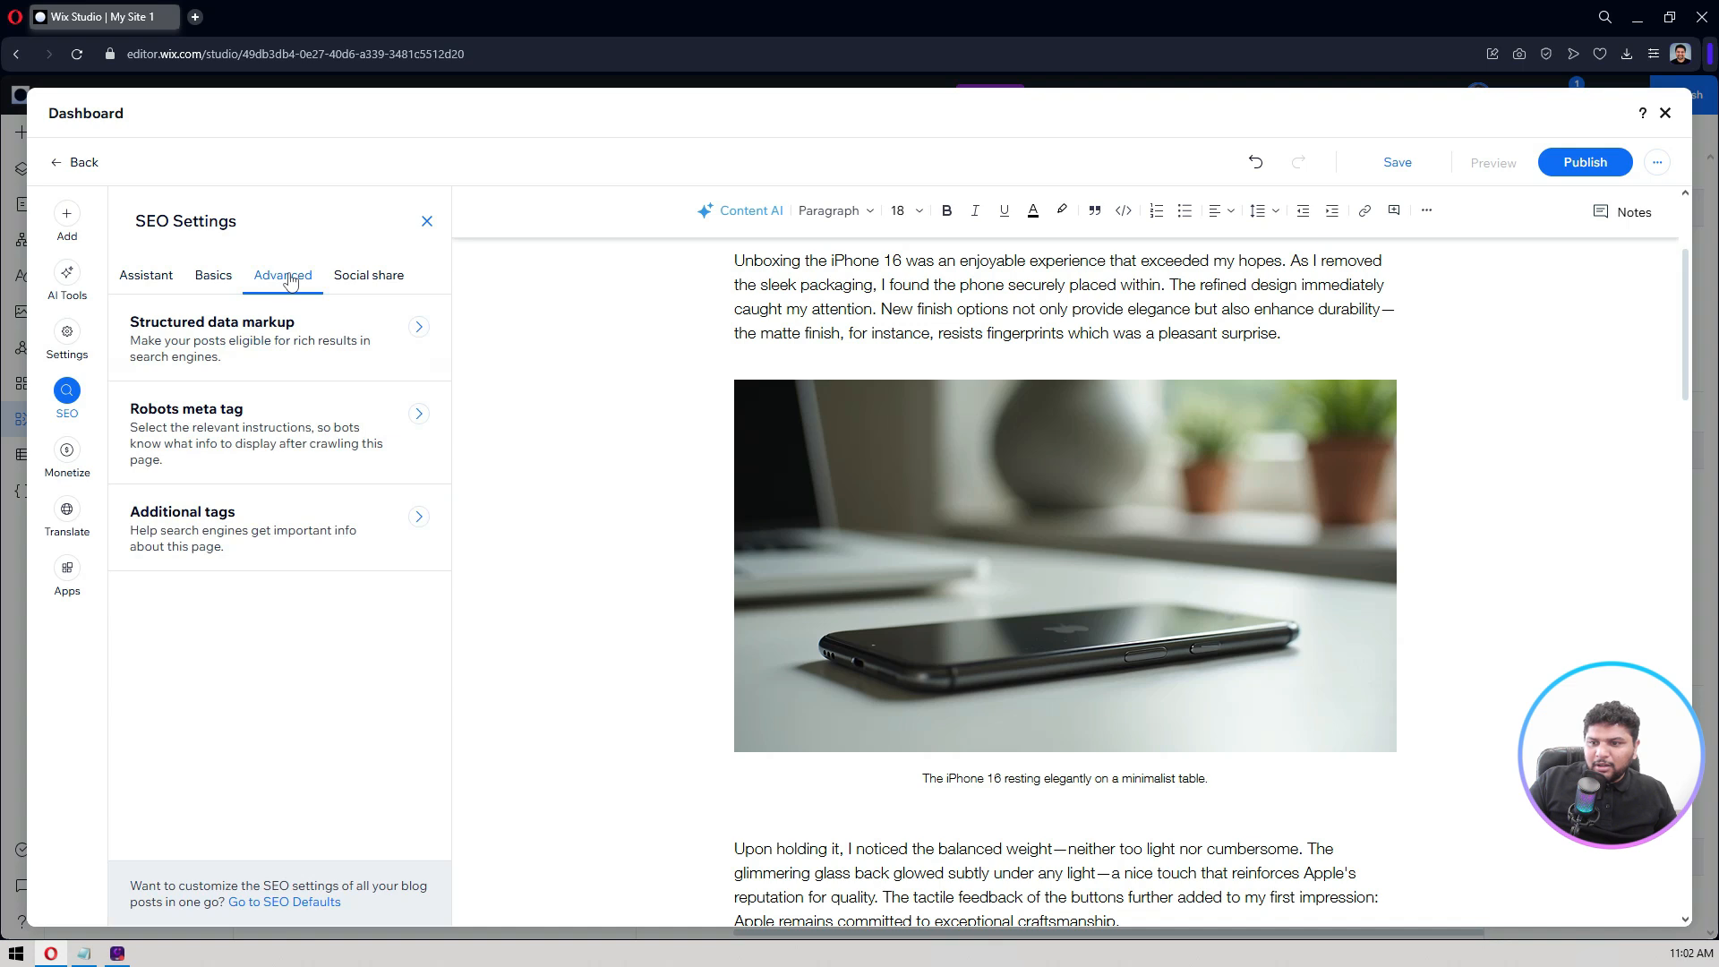
click(214, 274)
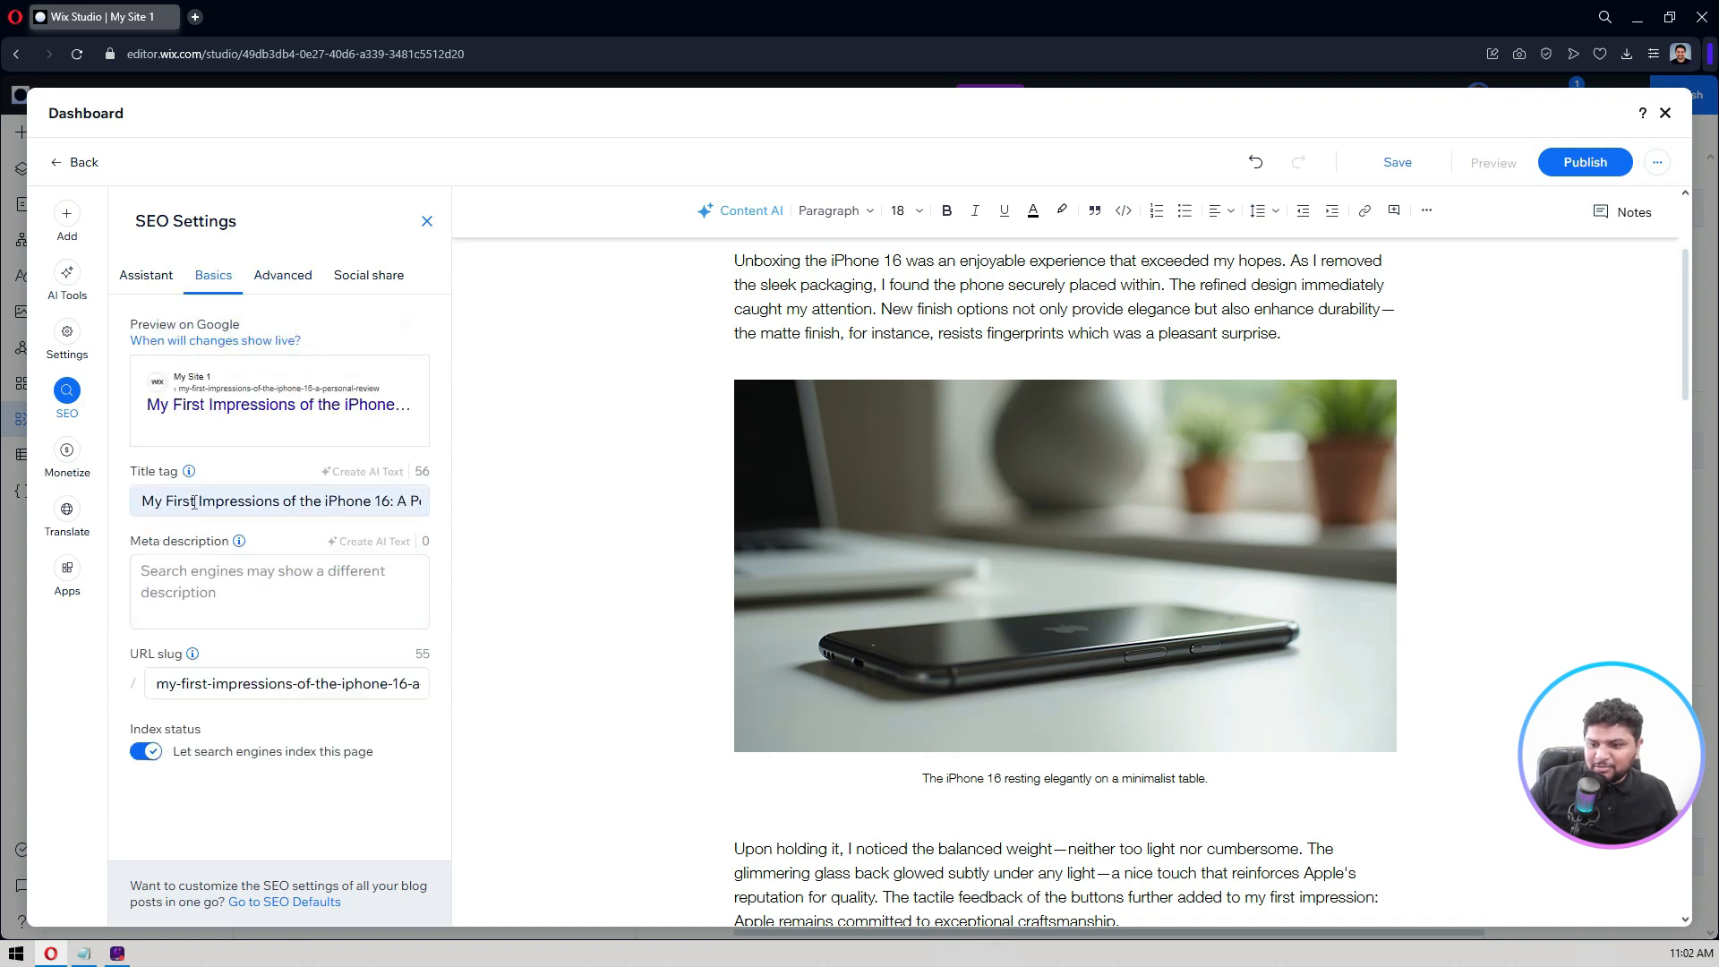
click(327, 694)
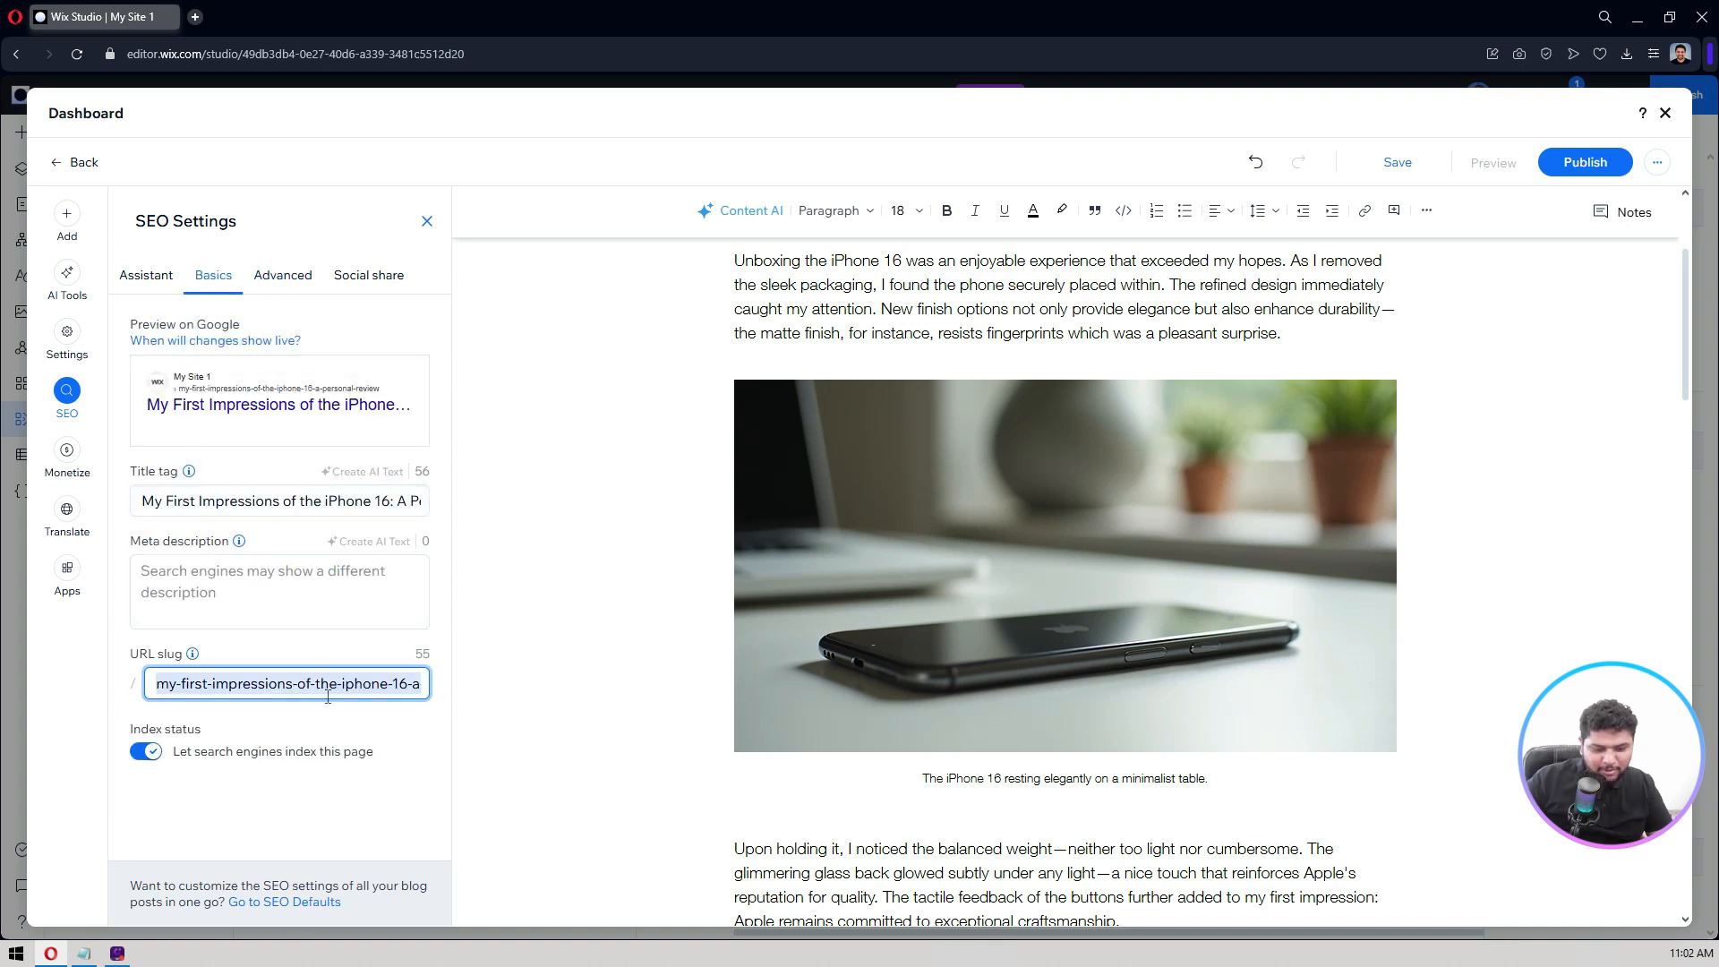
key(Left)
key(shift+Right)
key(shift+Right)
key(shift+Right)
key(shift+Right)
key(shift+Right)
key(shift+Right)
key(shift+Right)
key(shift+Right)
key(shift+Right)
key(shift+Right)
key(shift+Right)
key(shift+Right)
key(shift+Right)
key(shift+Right)
key(shift+Right)
key(shift+Right)
key(shift+Right)
key(shift+Right)
key(shift+Right)
key(shift+Right)
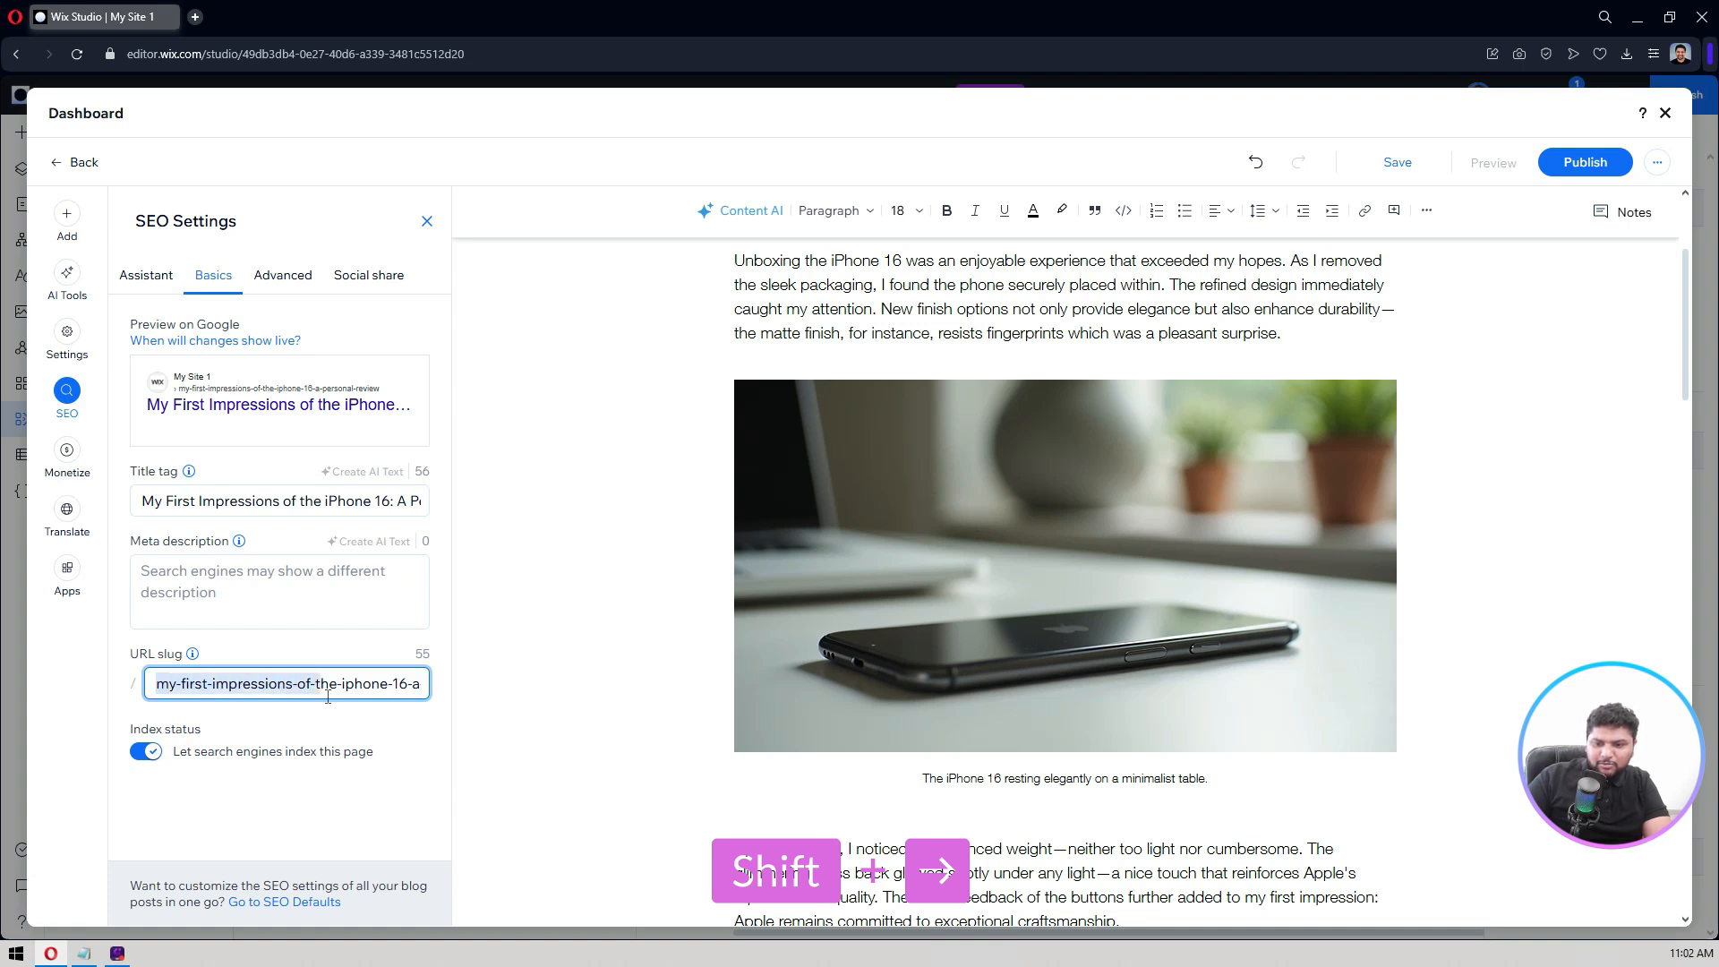
key(Right)
key(Right)
key(Right)
key(Right)
key(Right)
key(Right)
key(Right)
key(Right)
key(Right)
key(Right)
key(Right)
key(Right)
key(Right)
key(Right)
key(Right)
key(Right)
key(Right)
key(Right)
key(Right)
key(Right)
key(Right)
key(Left)
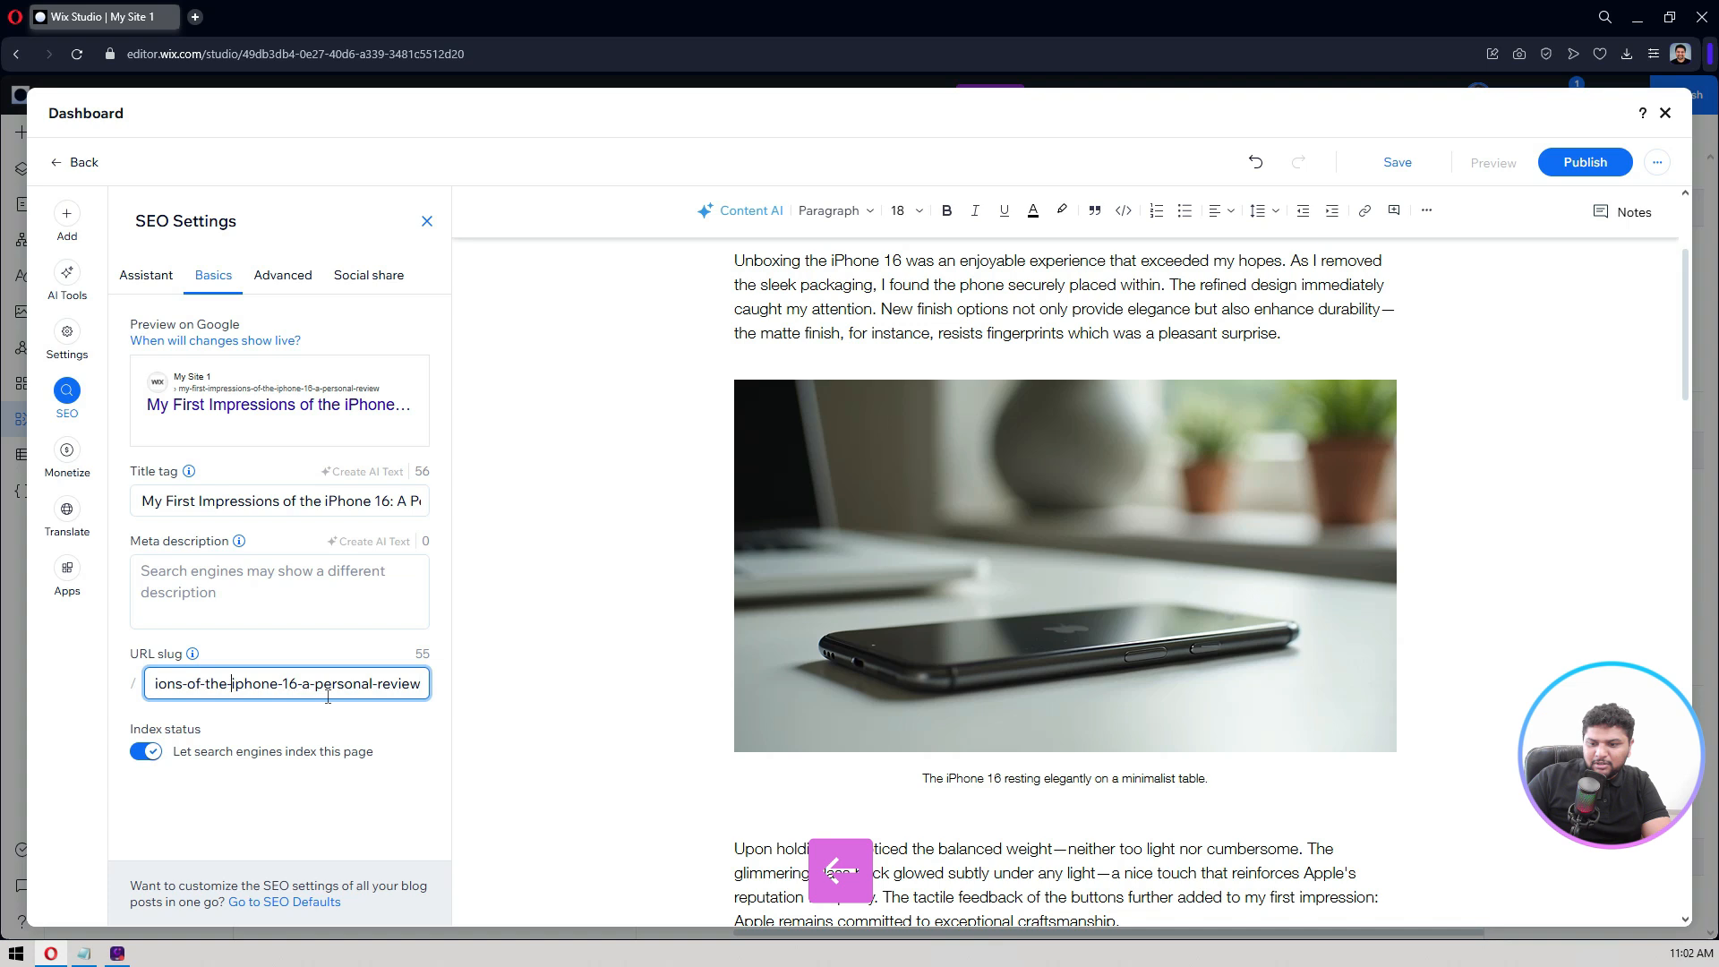
key(Left)
key(shift+Up)
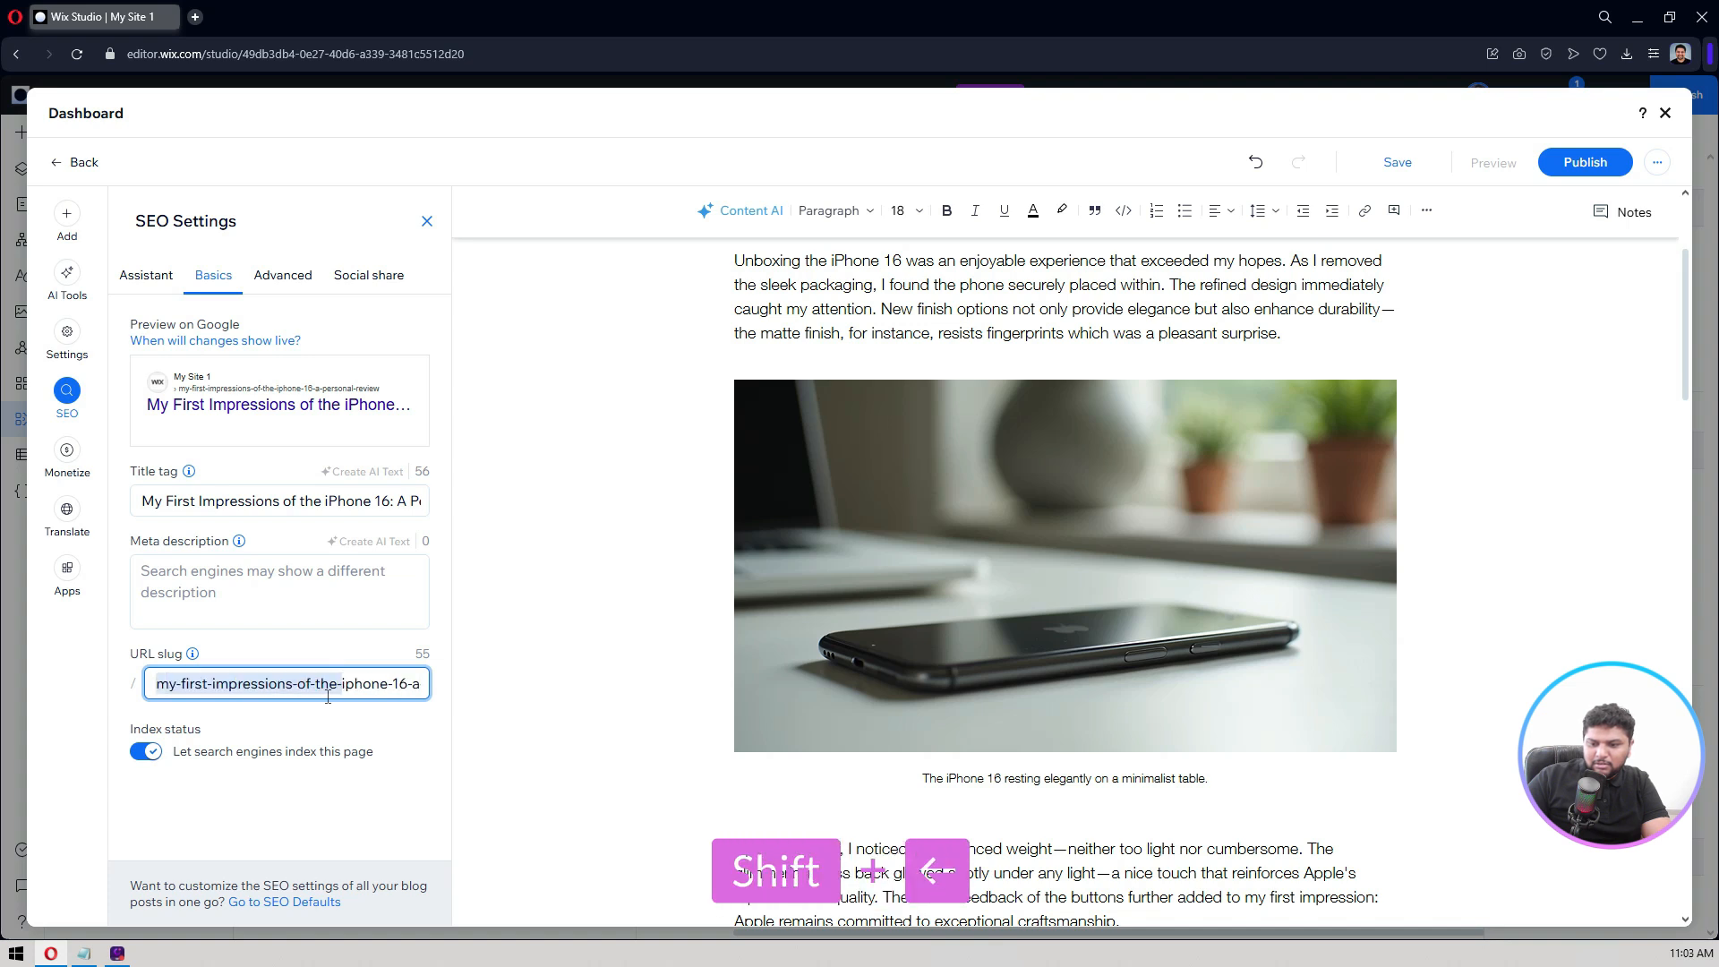
key(BackSpace)
click(259, 817)
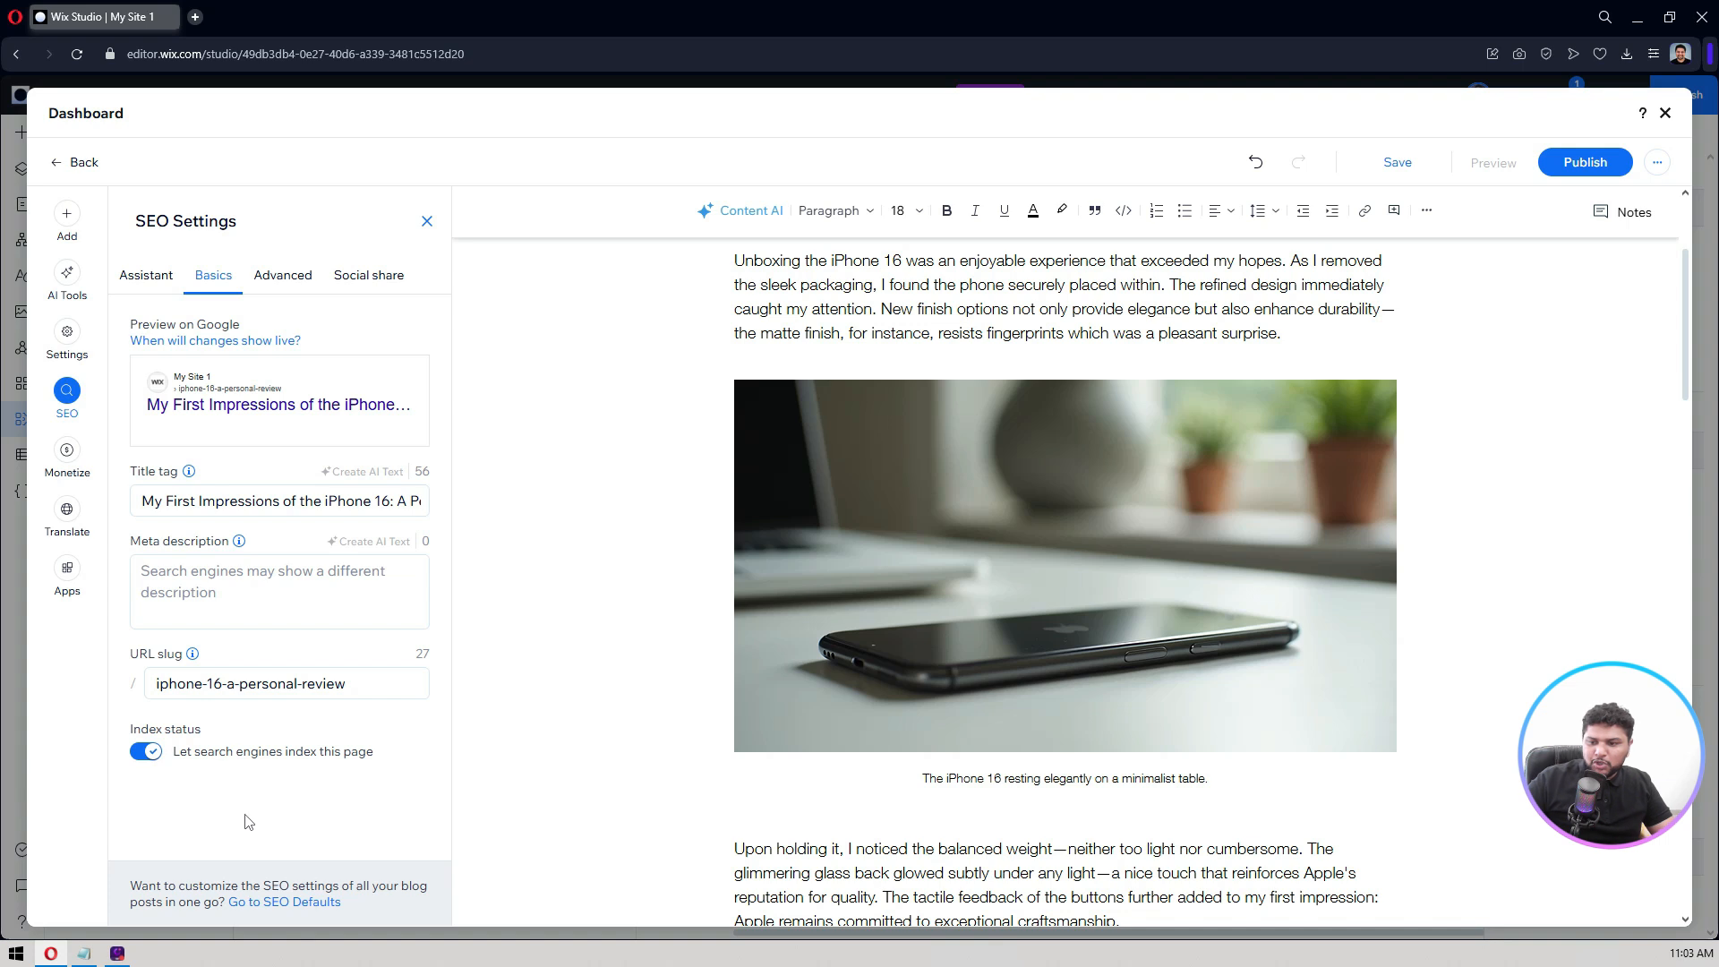
Step: Look through the post's meta description, advanced SEO and social share settings, plus the blog's monetization and translation options
click(270, 607)
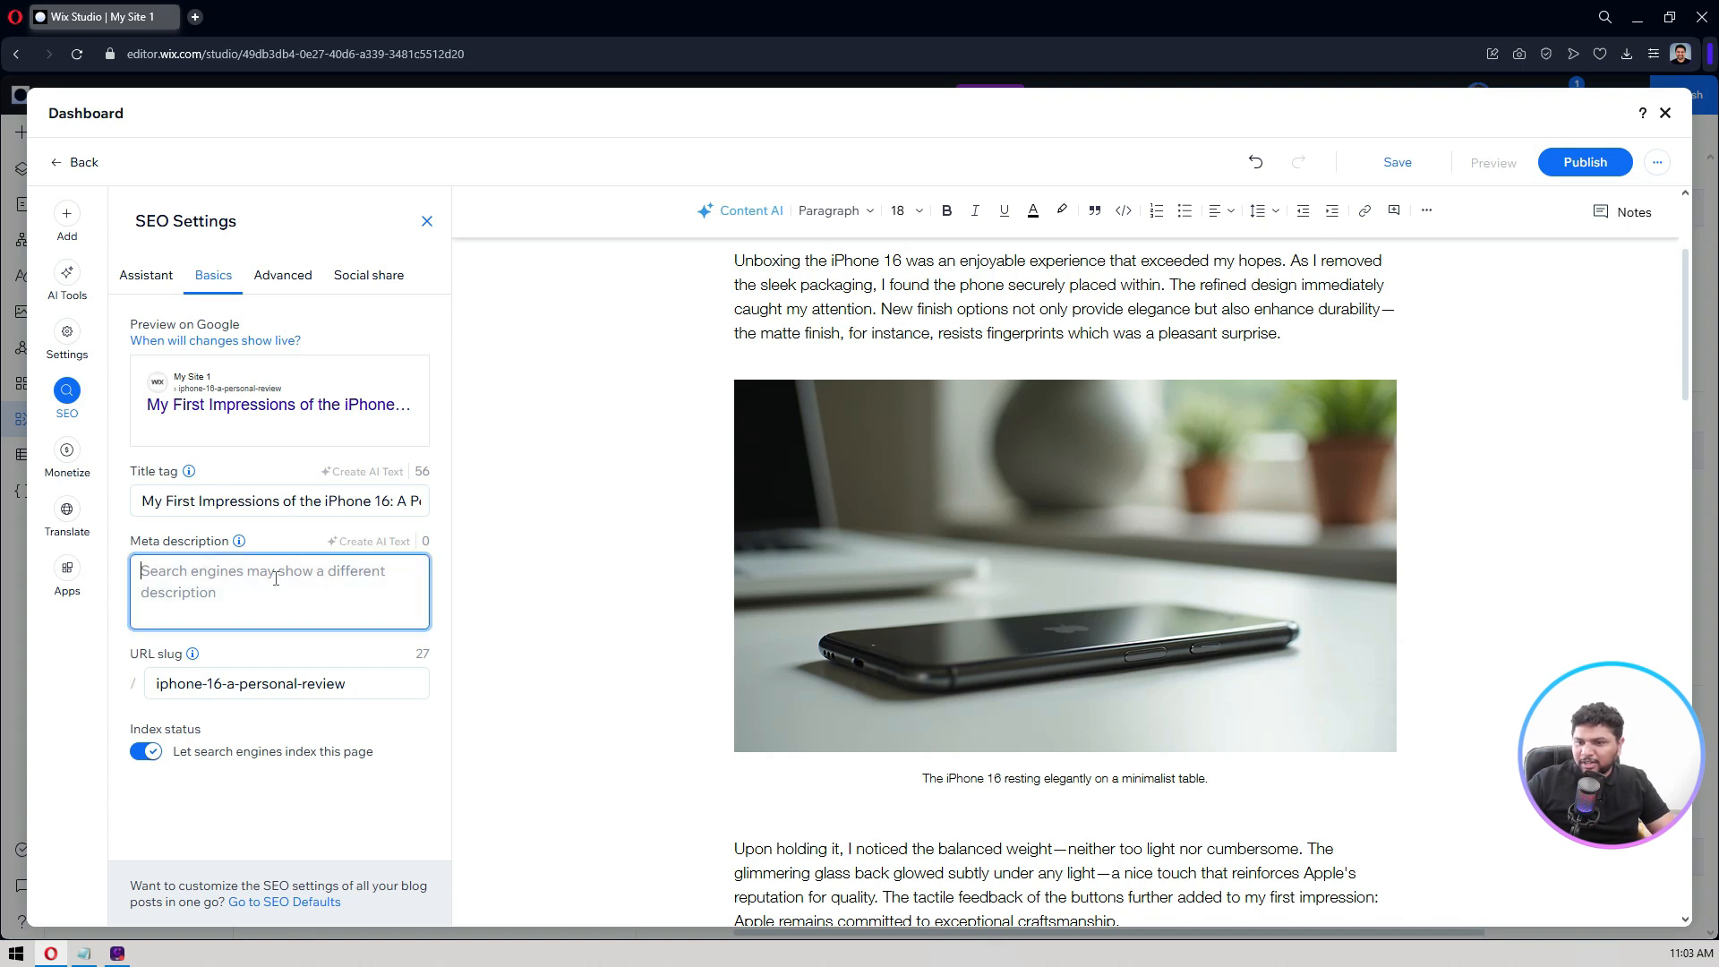
click(298, 281)
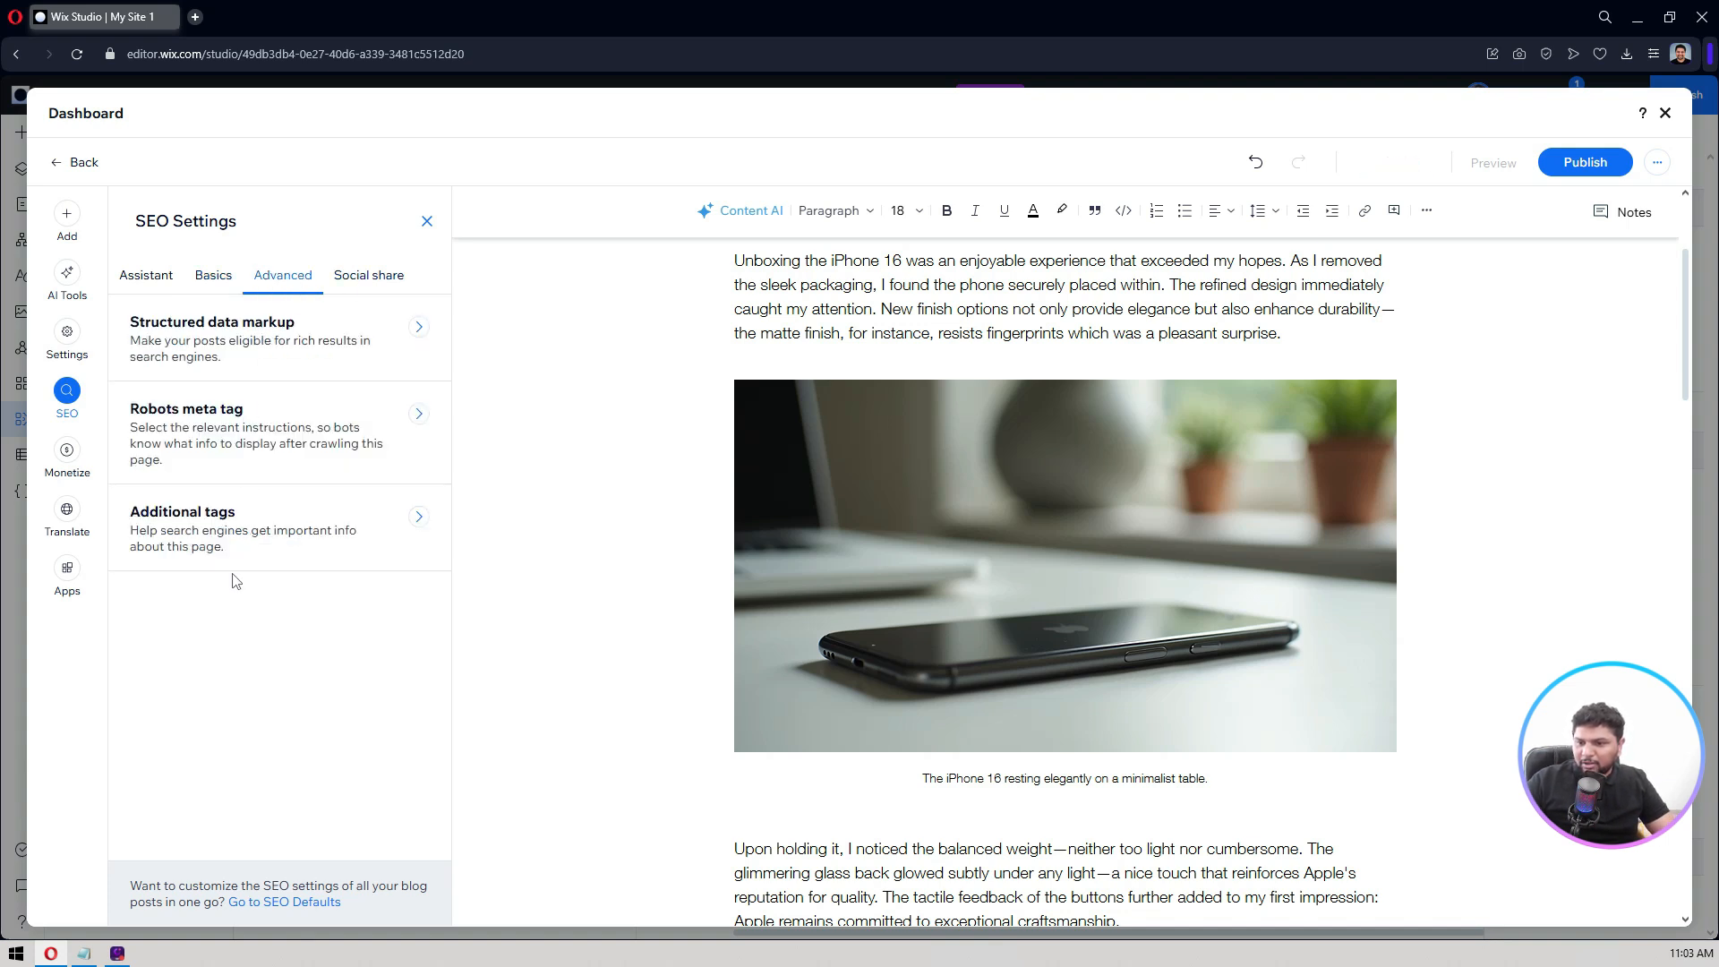
click(355, 281)
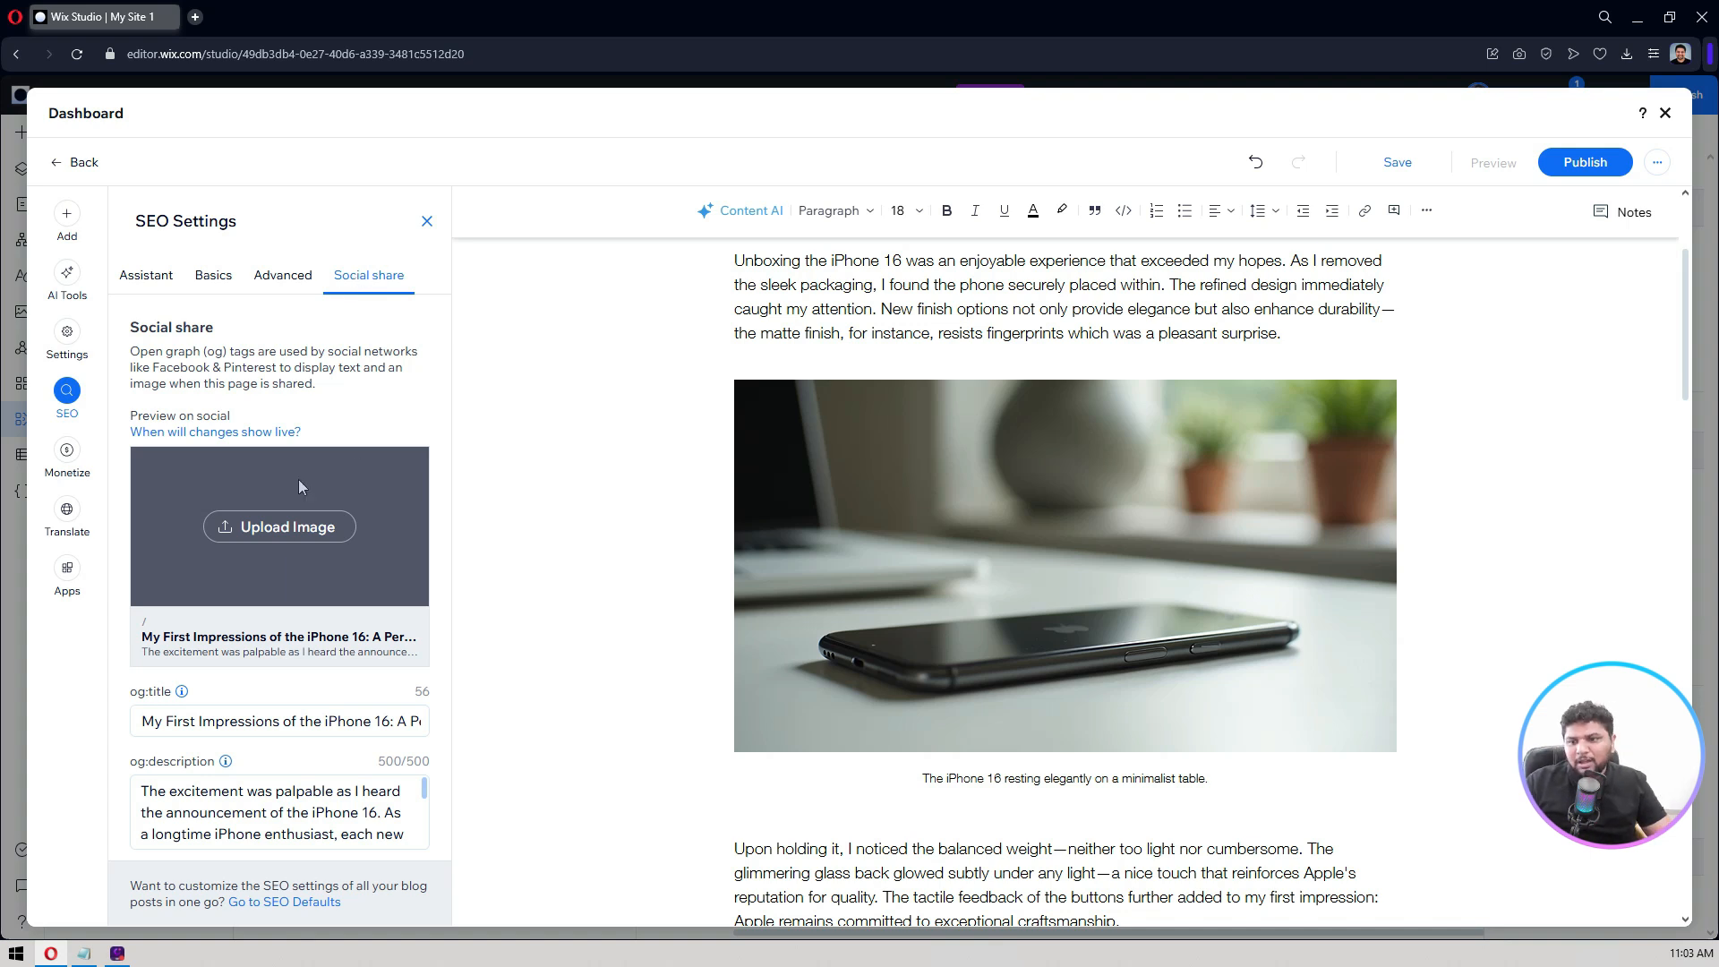
scroll(298, 480, down, 1)
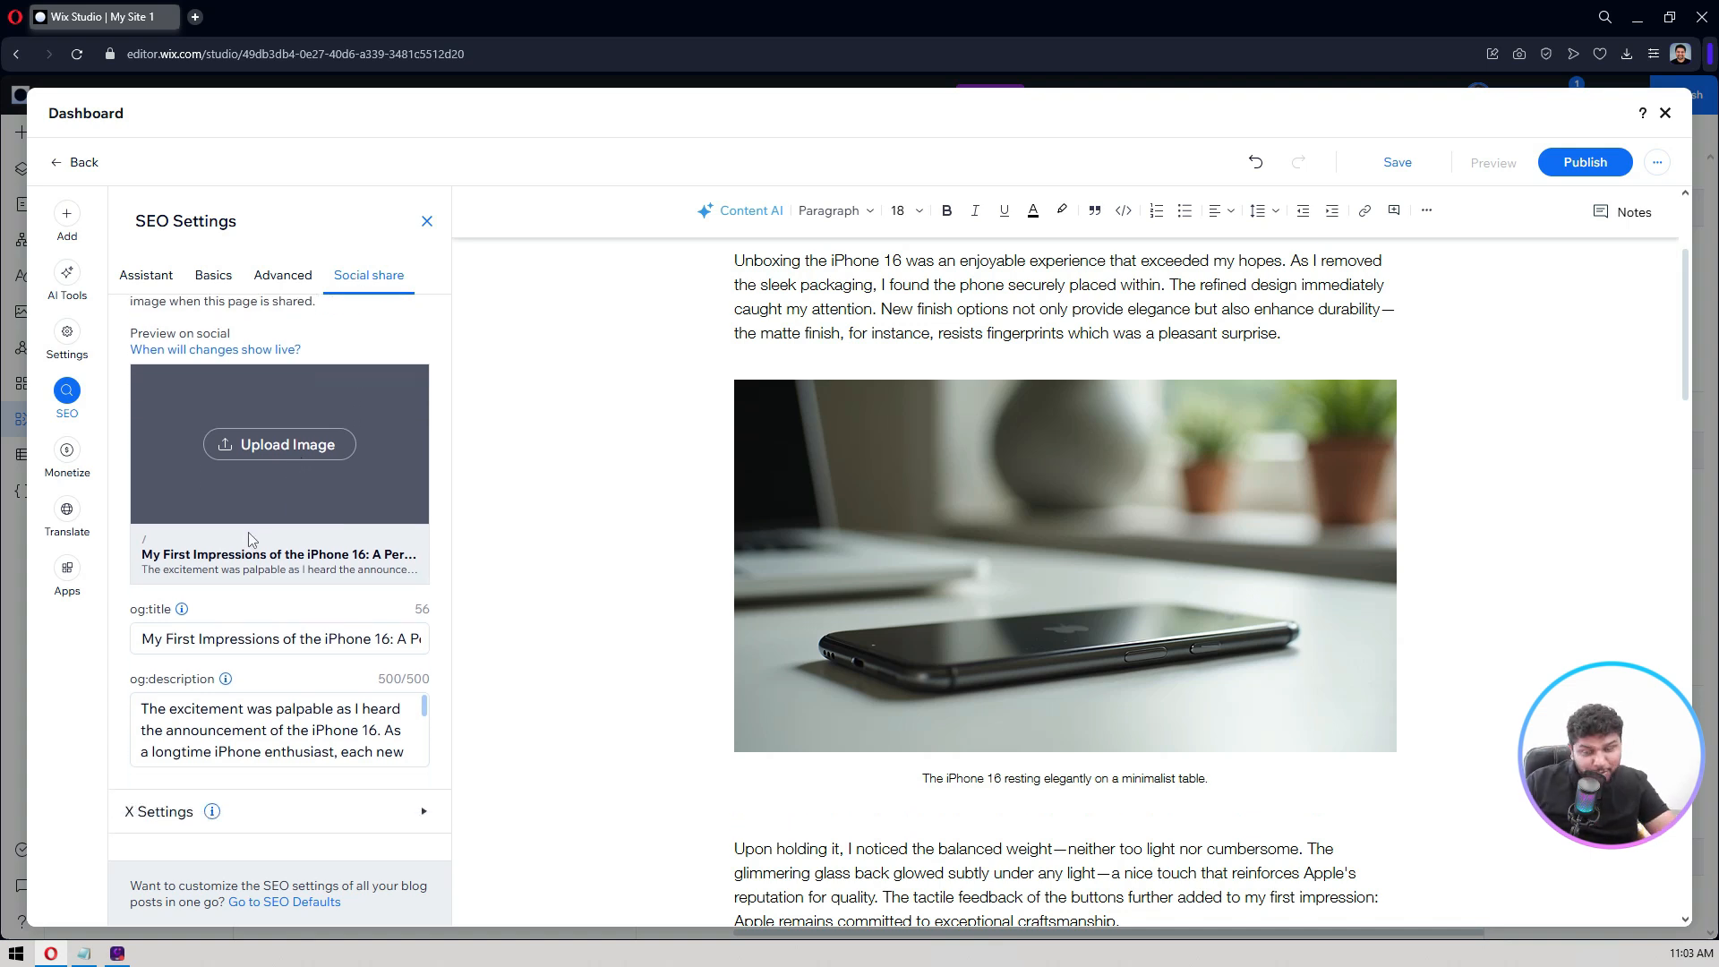
click(68, 450)
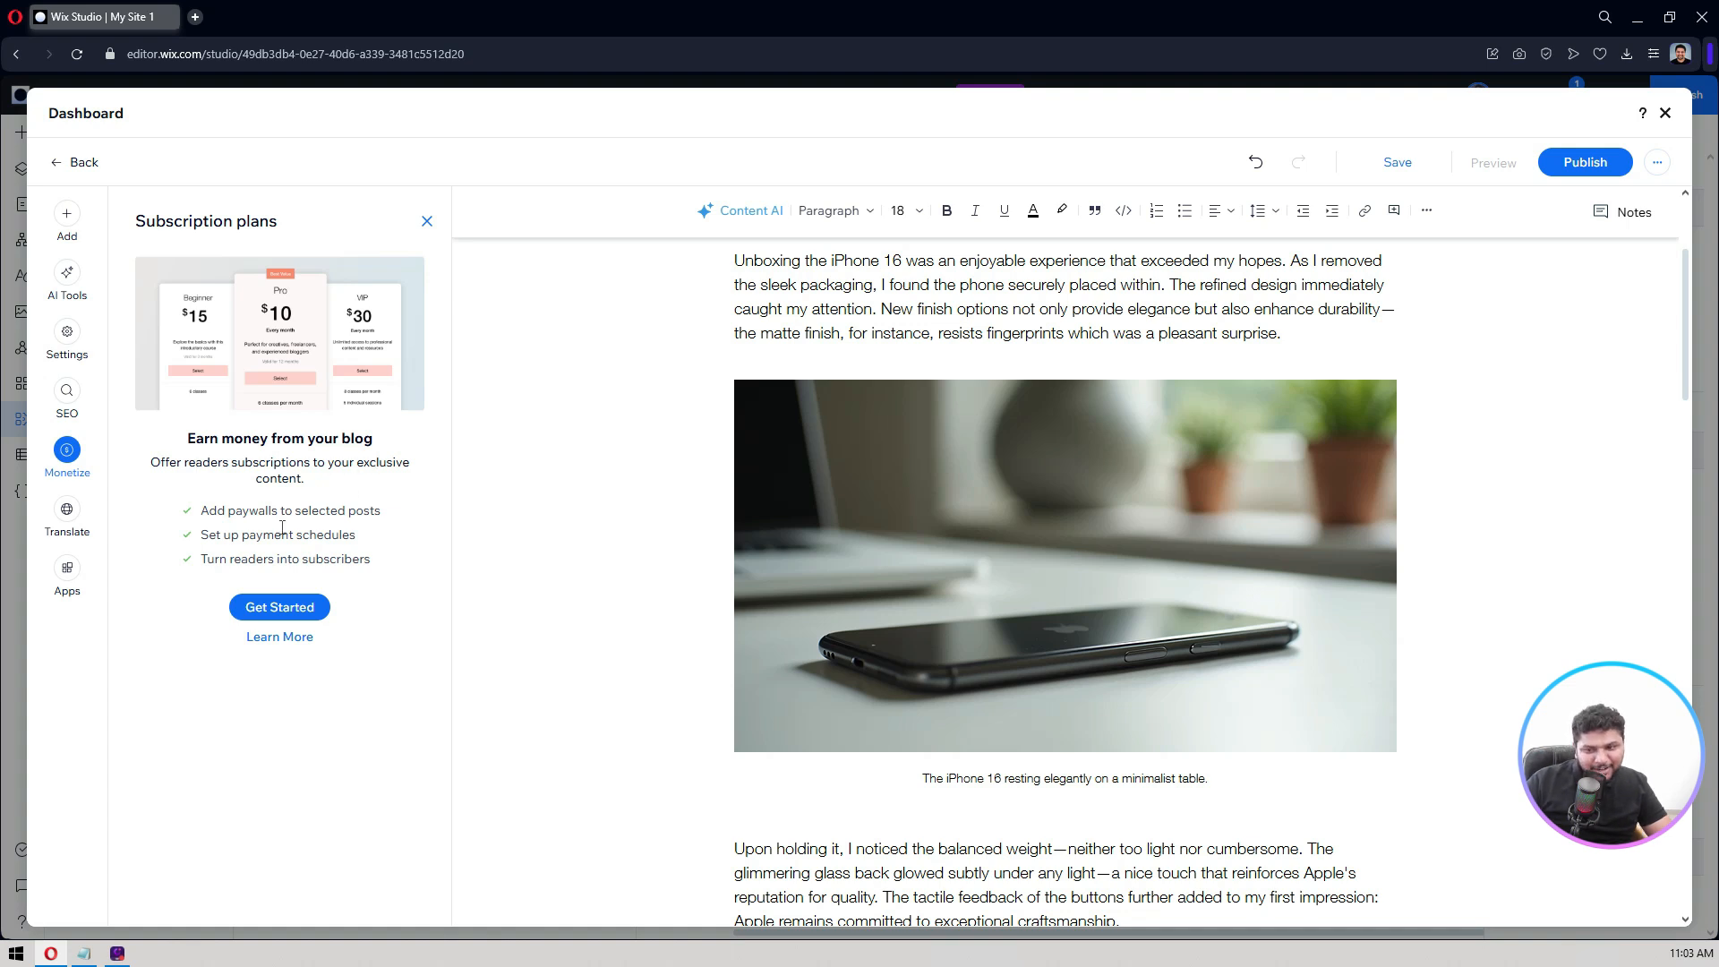
click(81, 538)
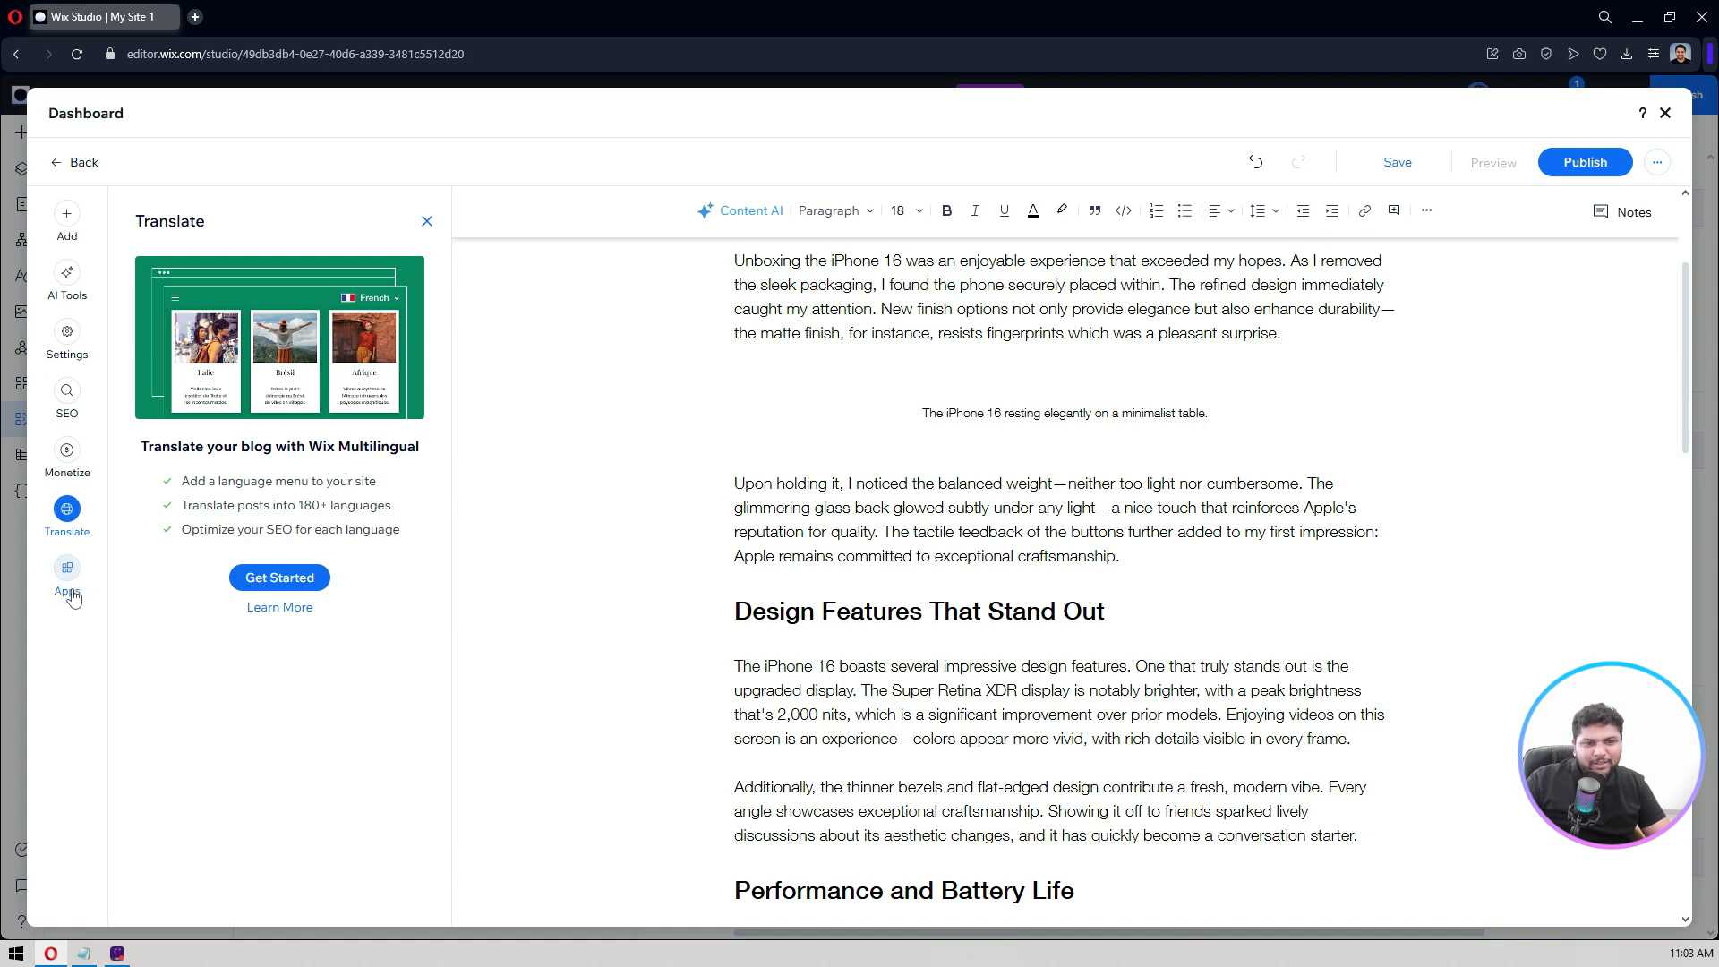
Step: Save the iPhone 16 post
scroll(1493, 496, up, 3)
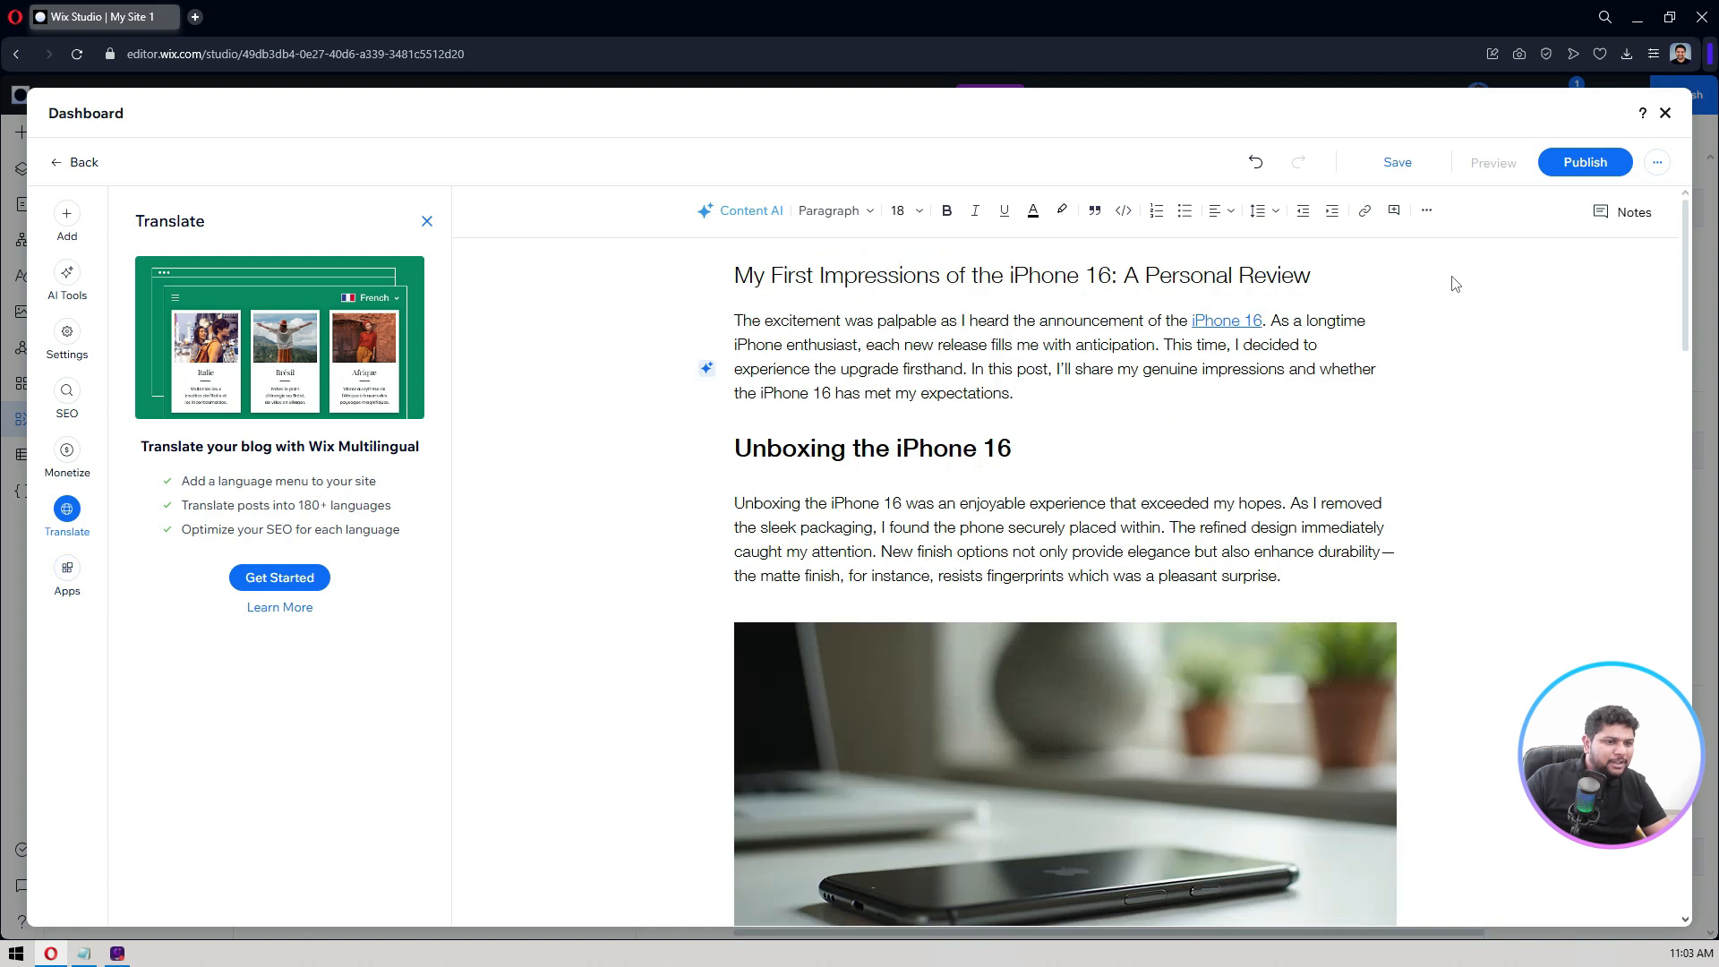
mouse_move(1400, 170)
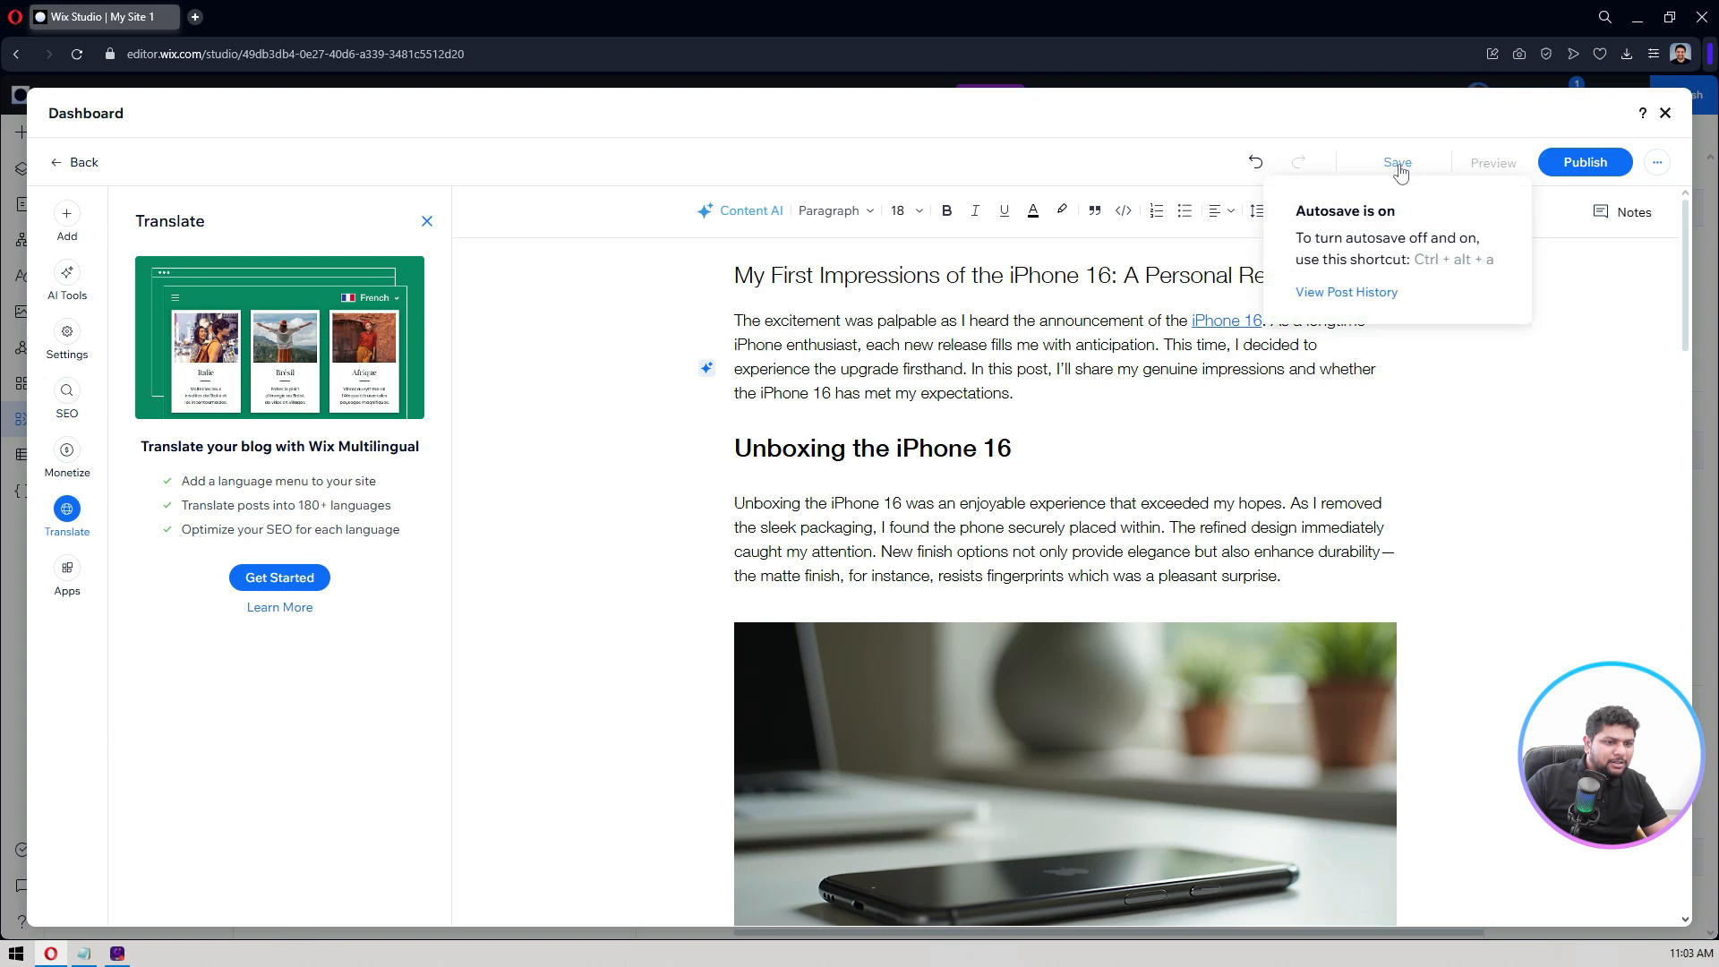
click(1399, 167)
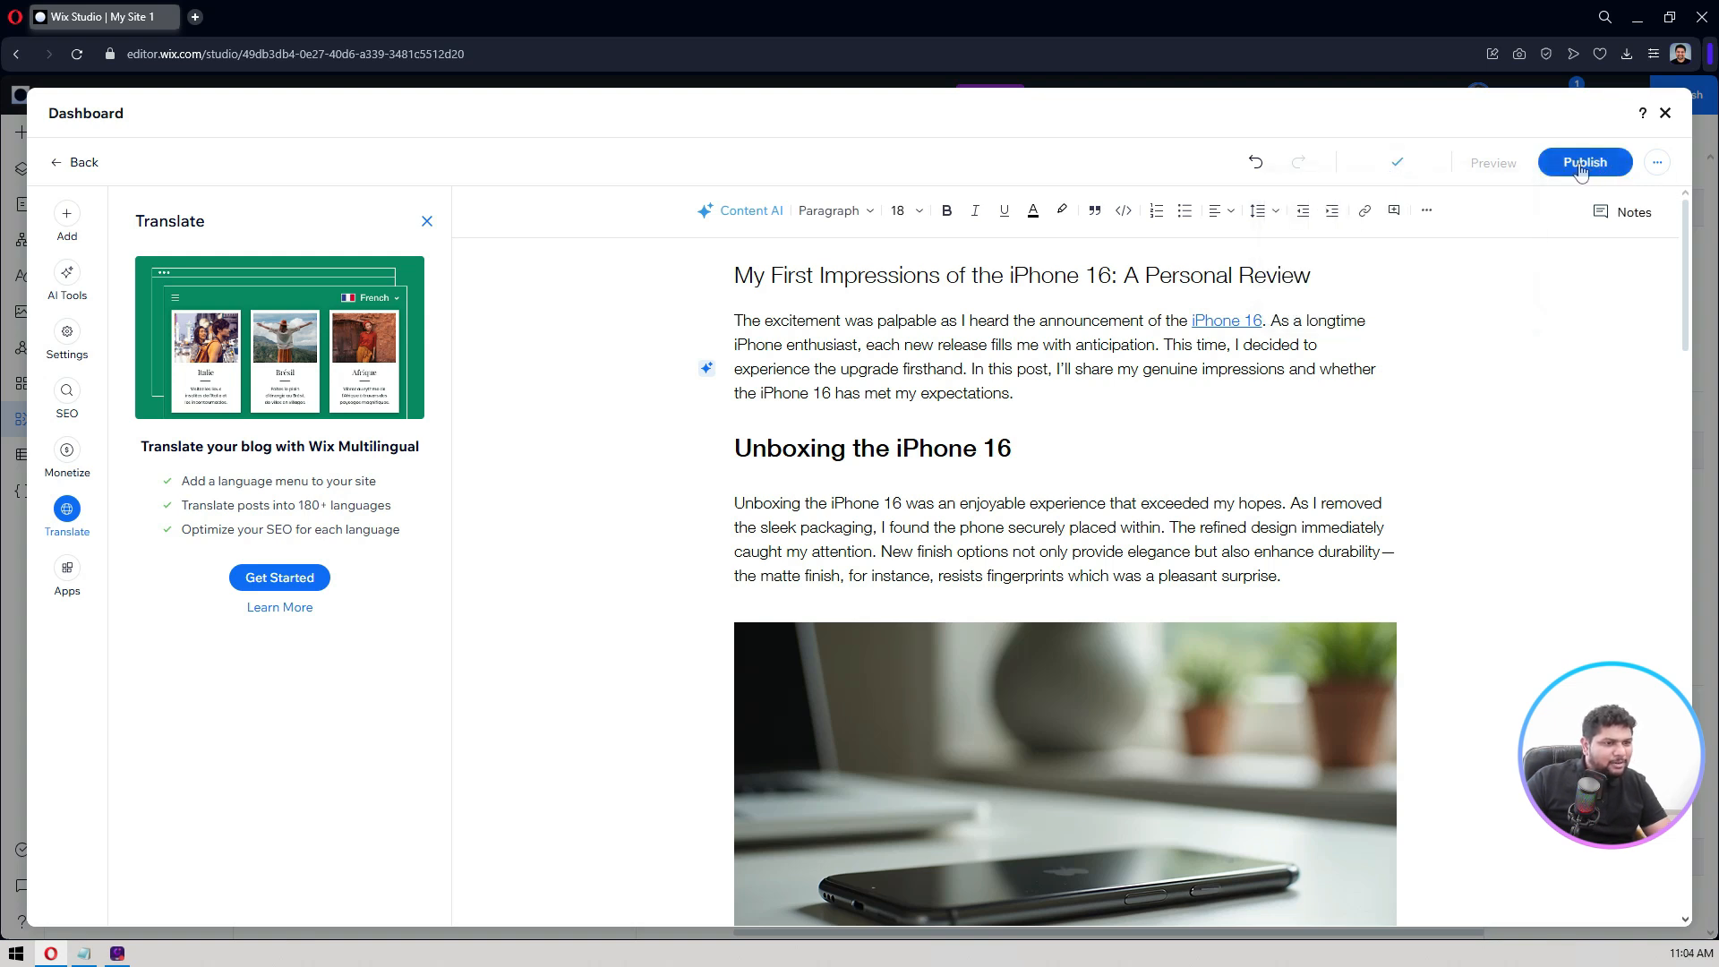
Step: View the date and time options for scheduling the post, and leave without scheduling it
click(1658, 164)
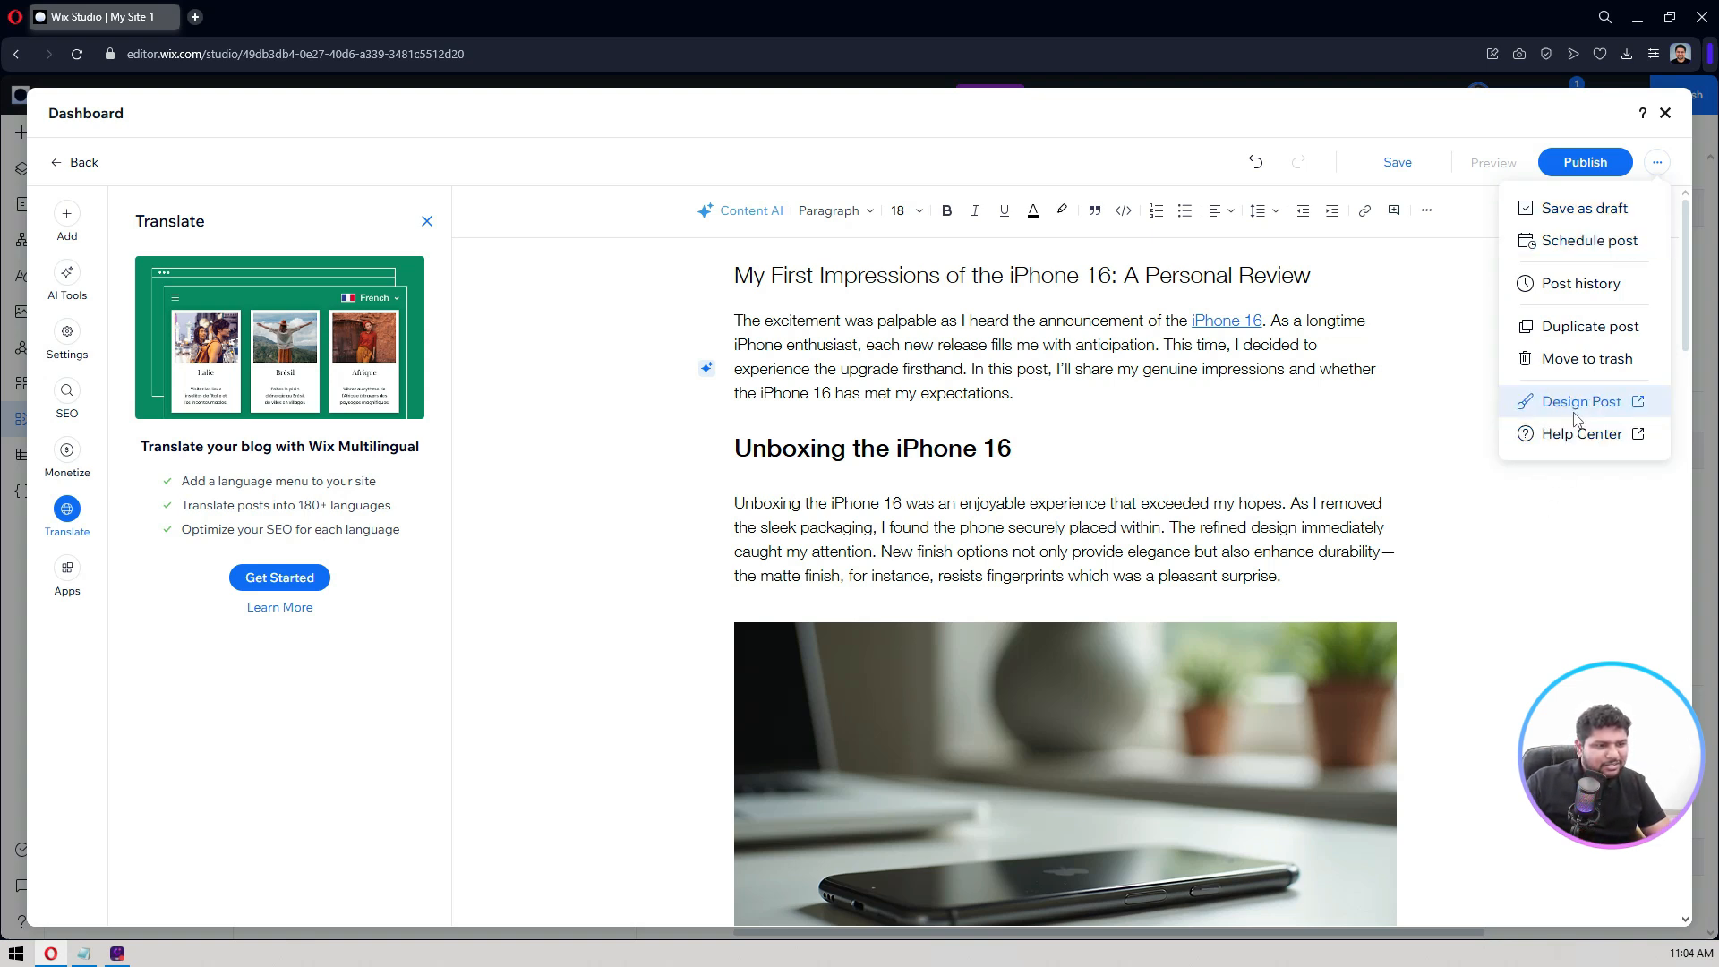
click(1581, 255)
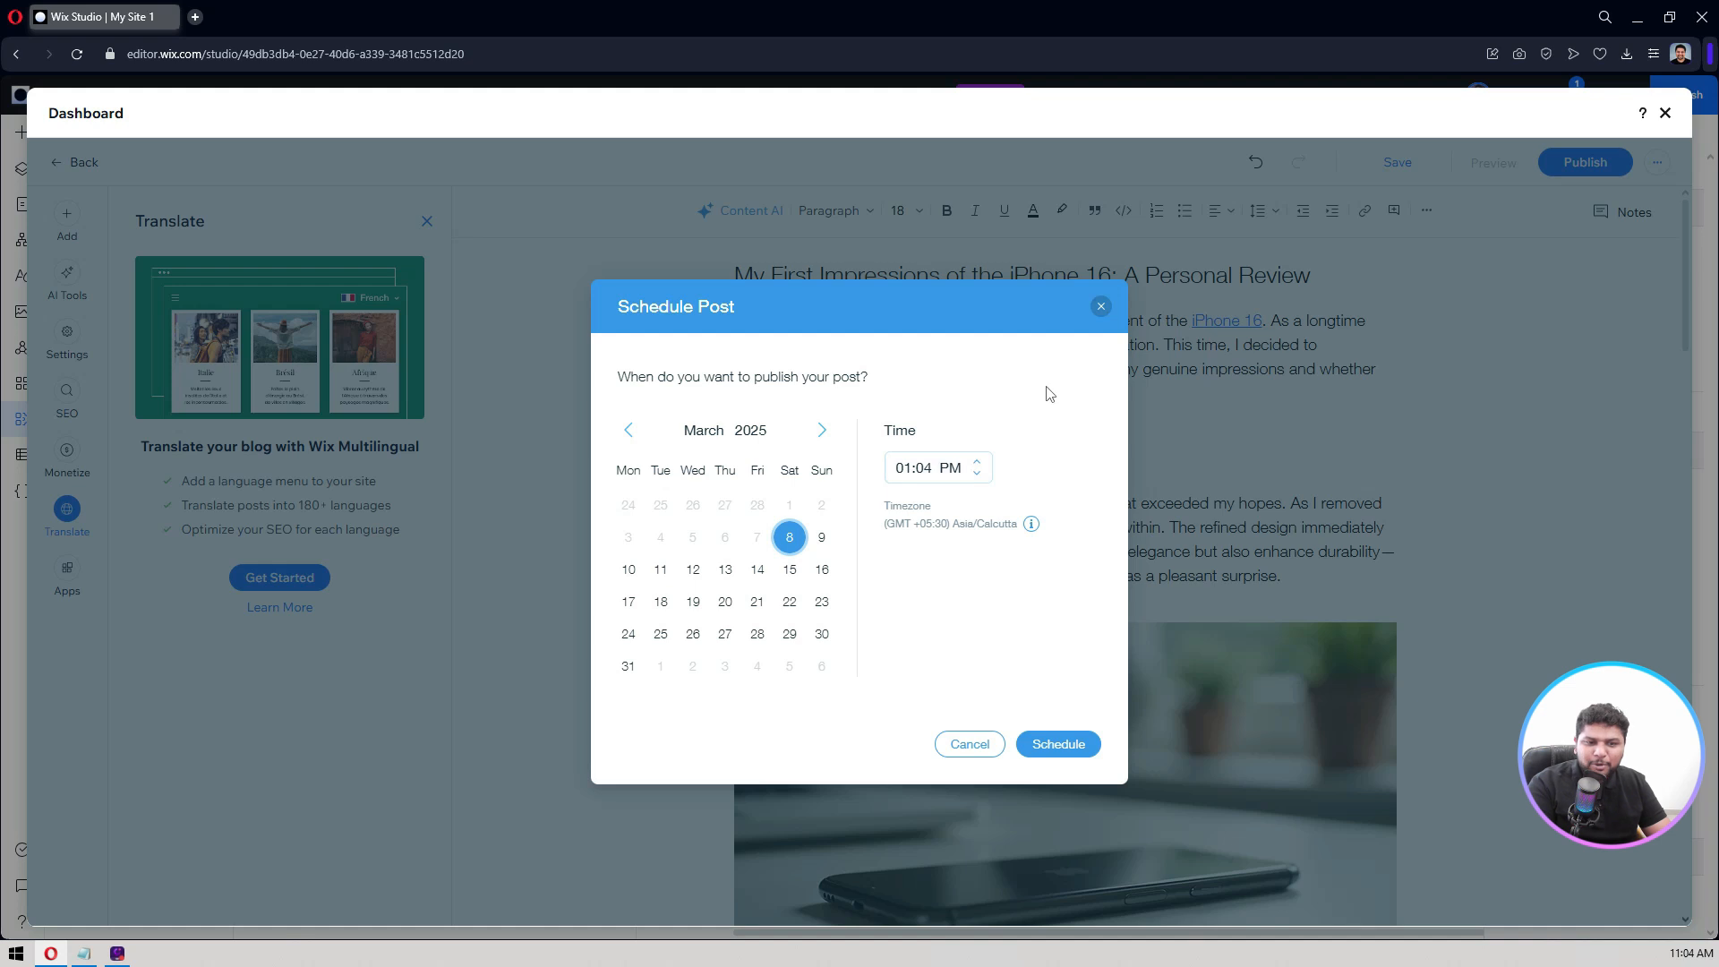
click(1102, 308)
Step: Publish the iPhone 16 post and dismiss the follow-up dialog to stay in the posts list
click(1586, 163)
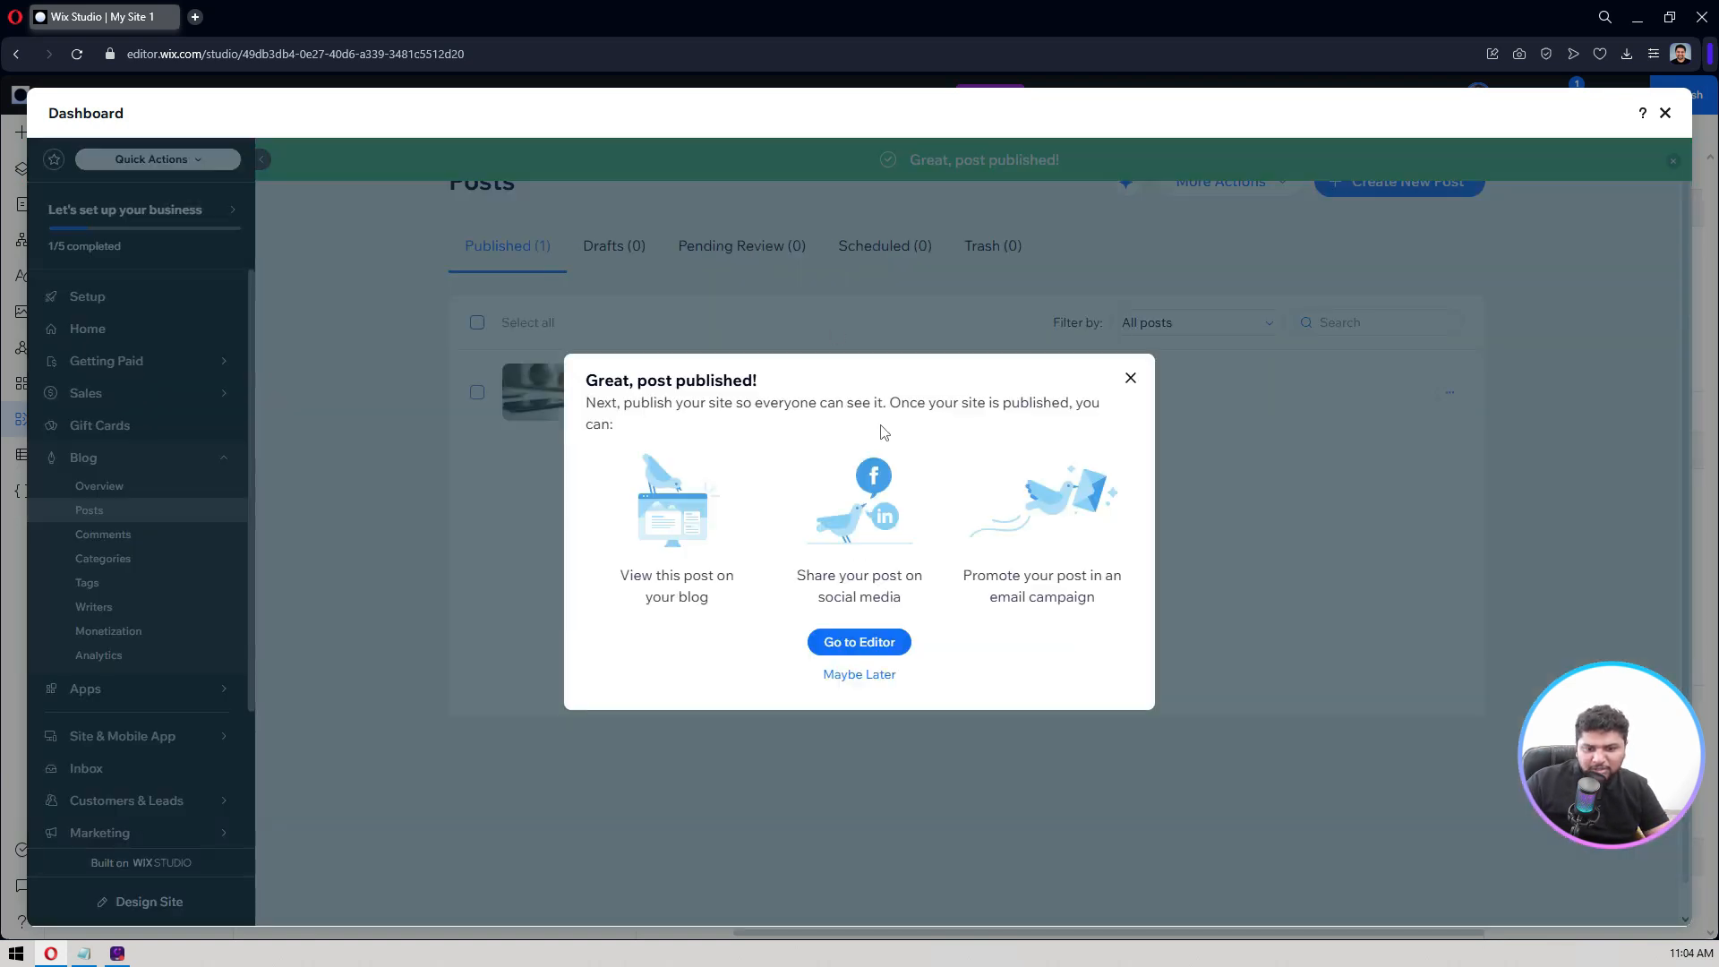
drag(637, 380, 1073, 421)
click(705, 403)
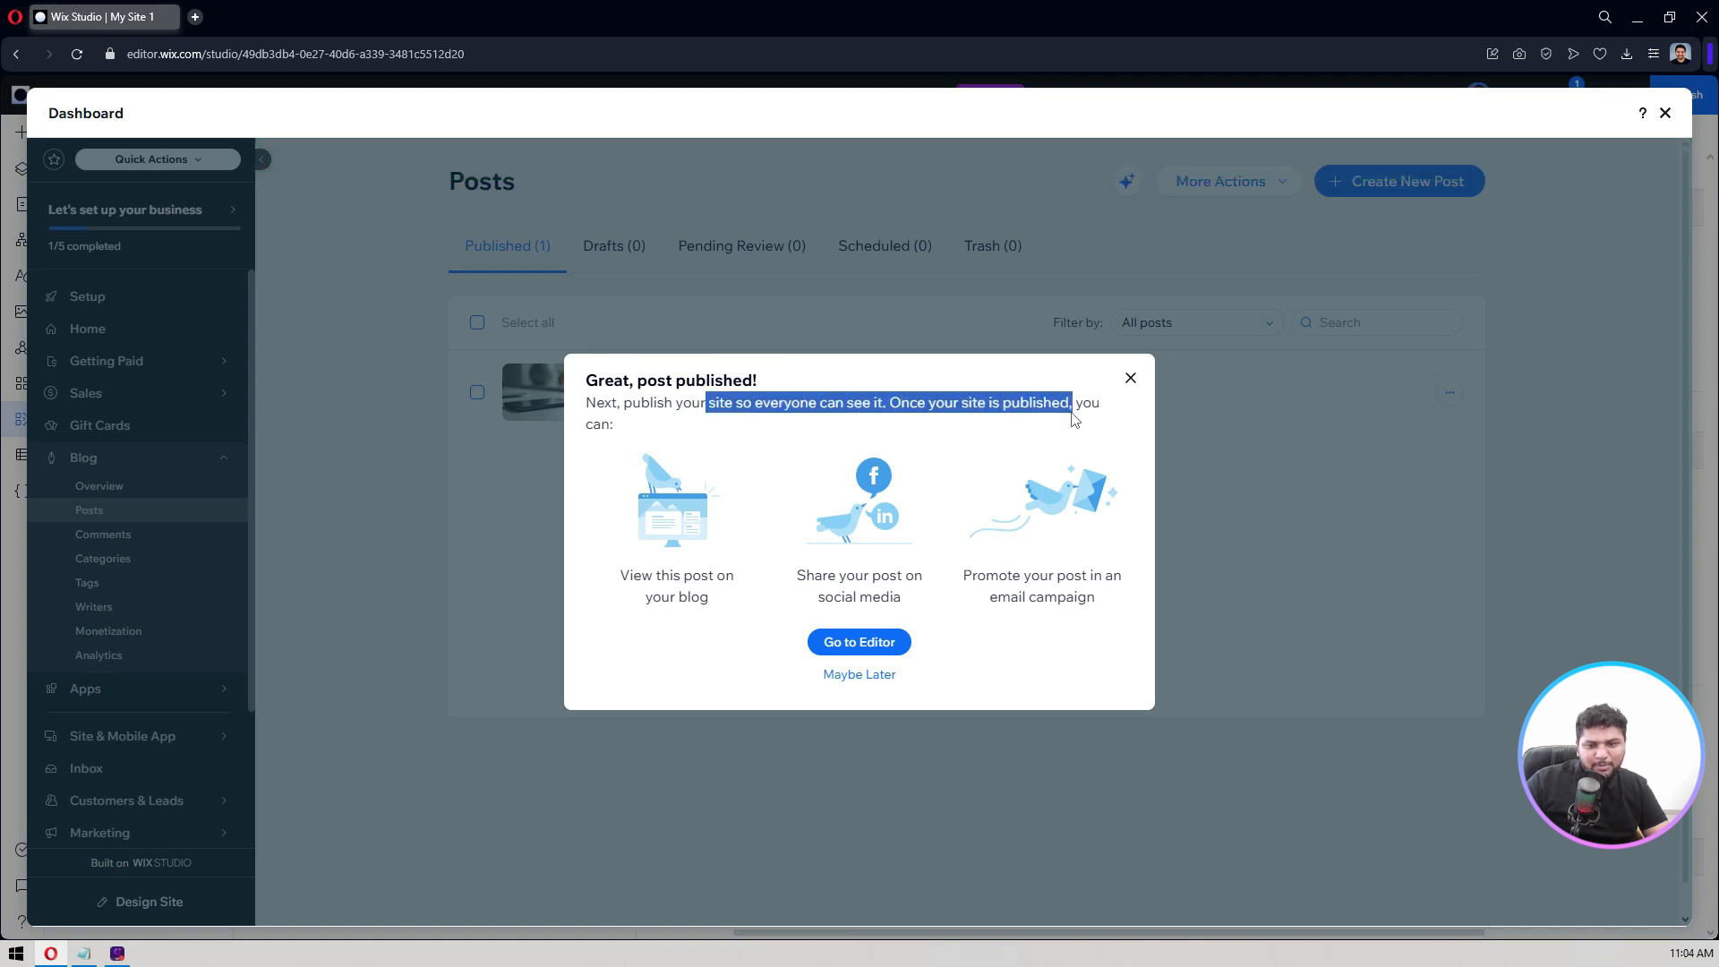
click(656, 671)
click(859, 675)
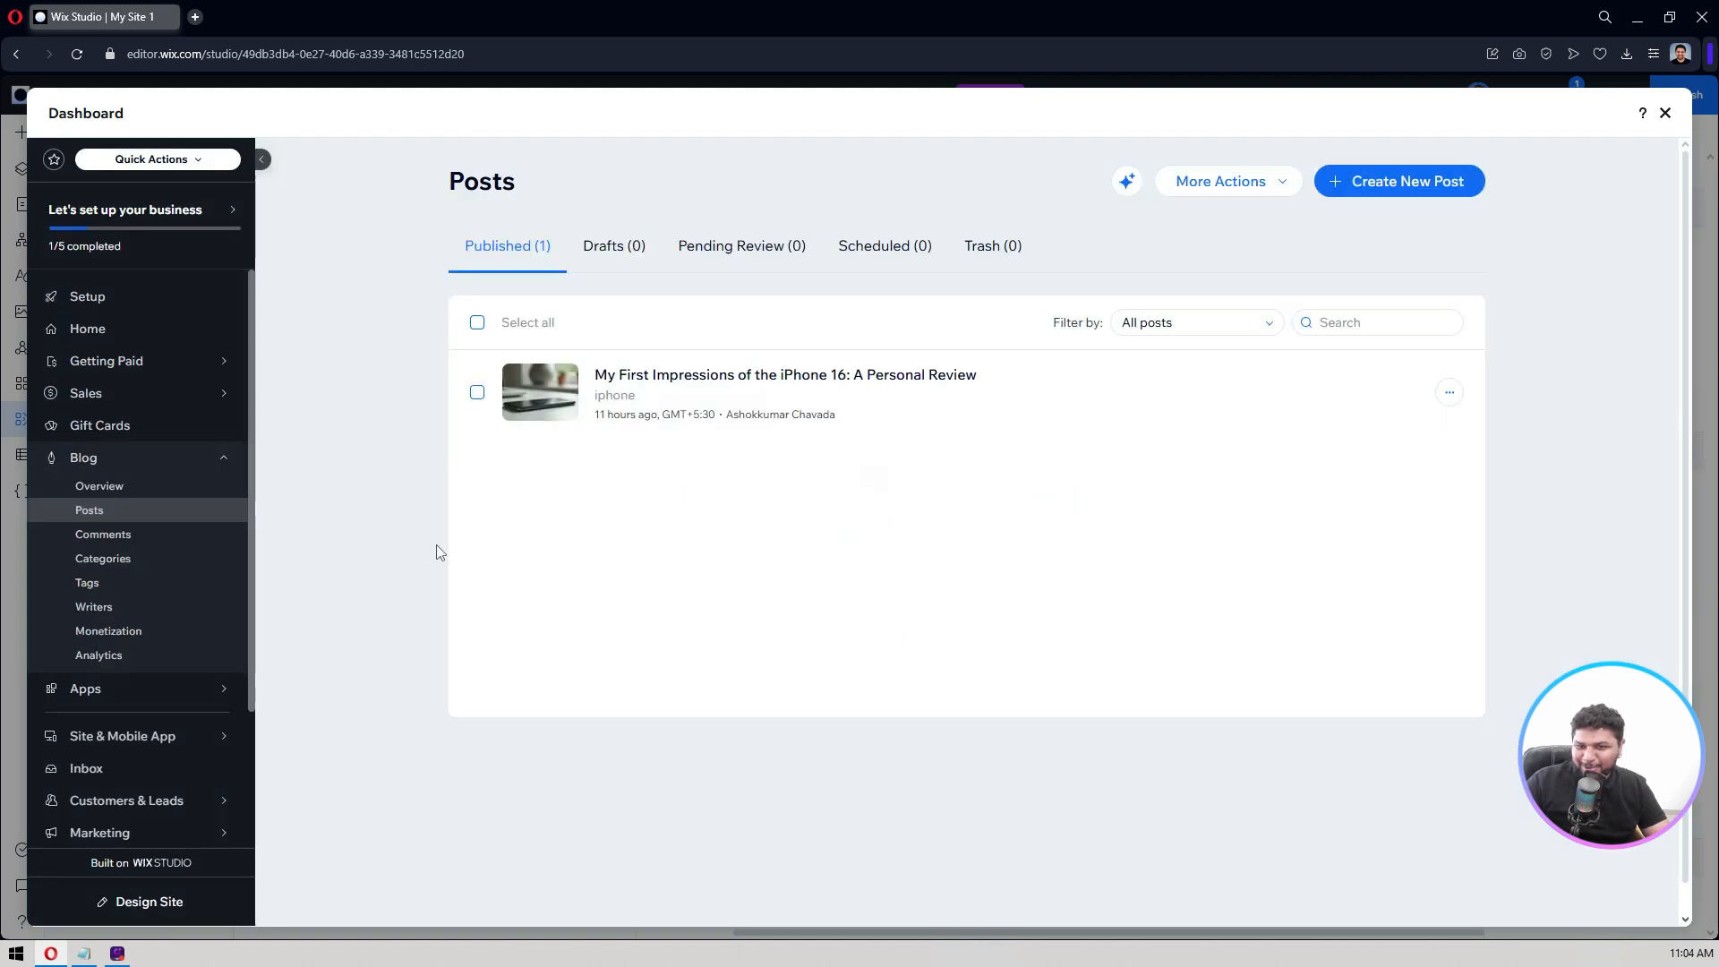
Step: Rename the blog category "iphone" to "mobile phone" in its category details
click(189, 542)
click(127, 568)
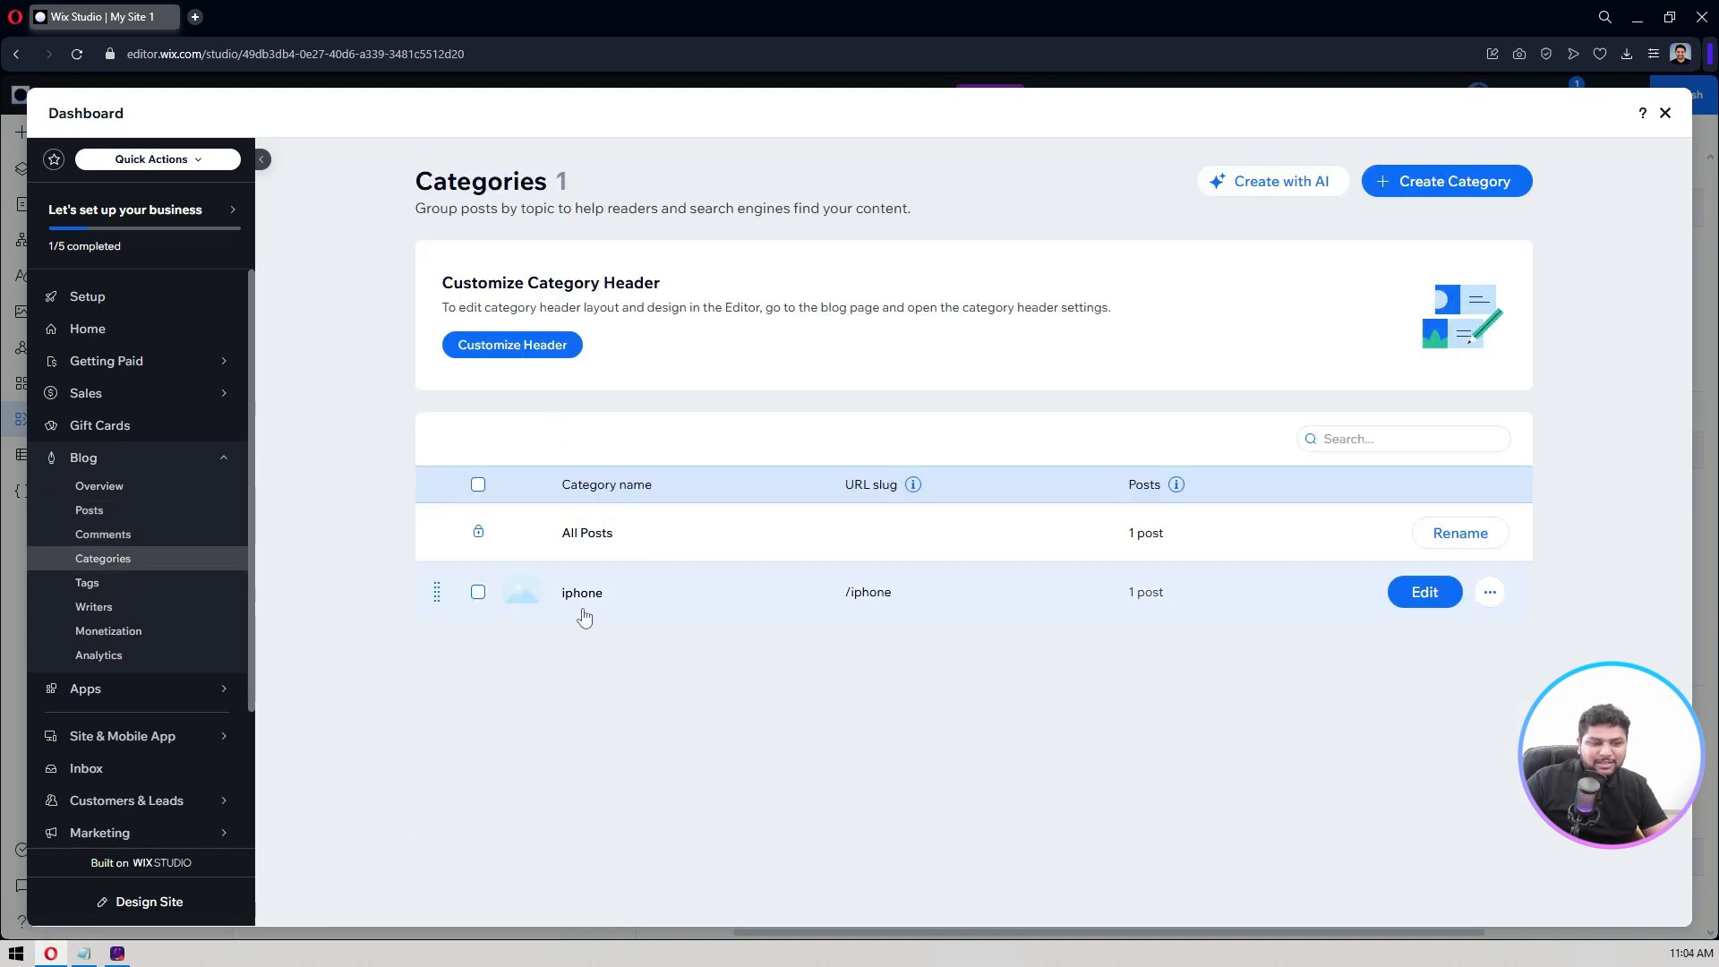
click(1368, 576)
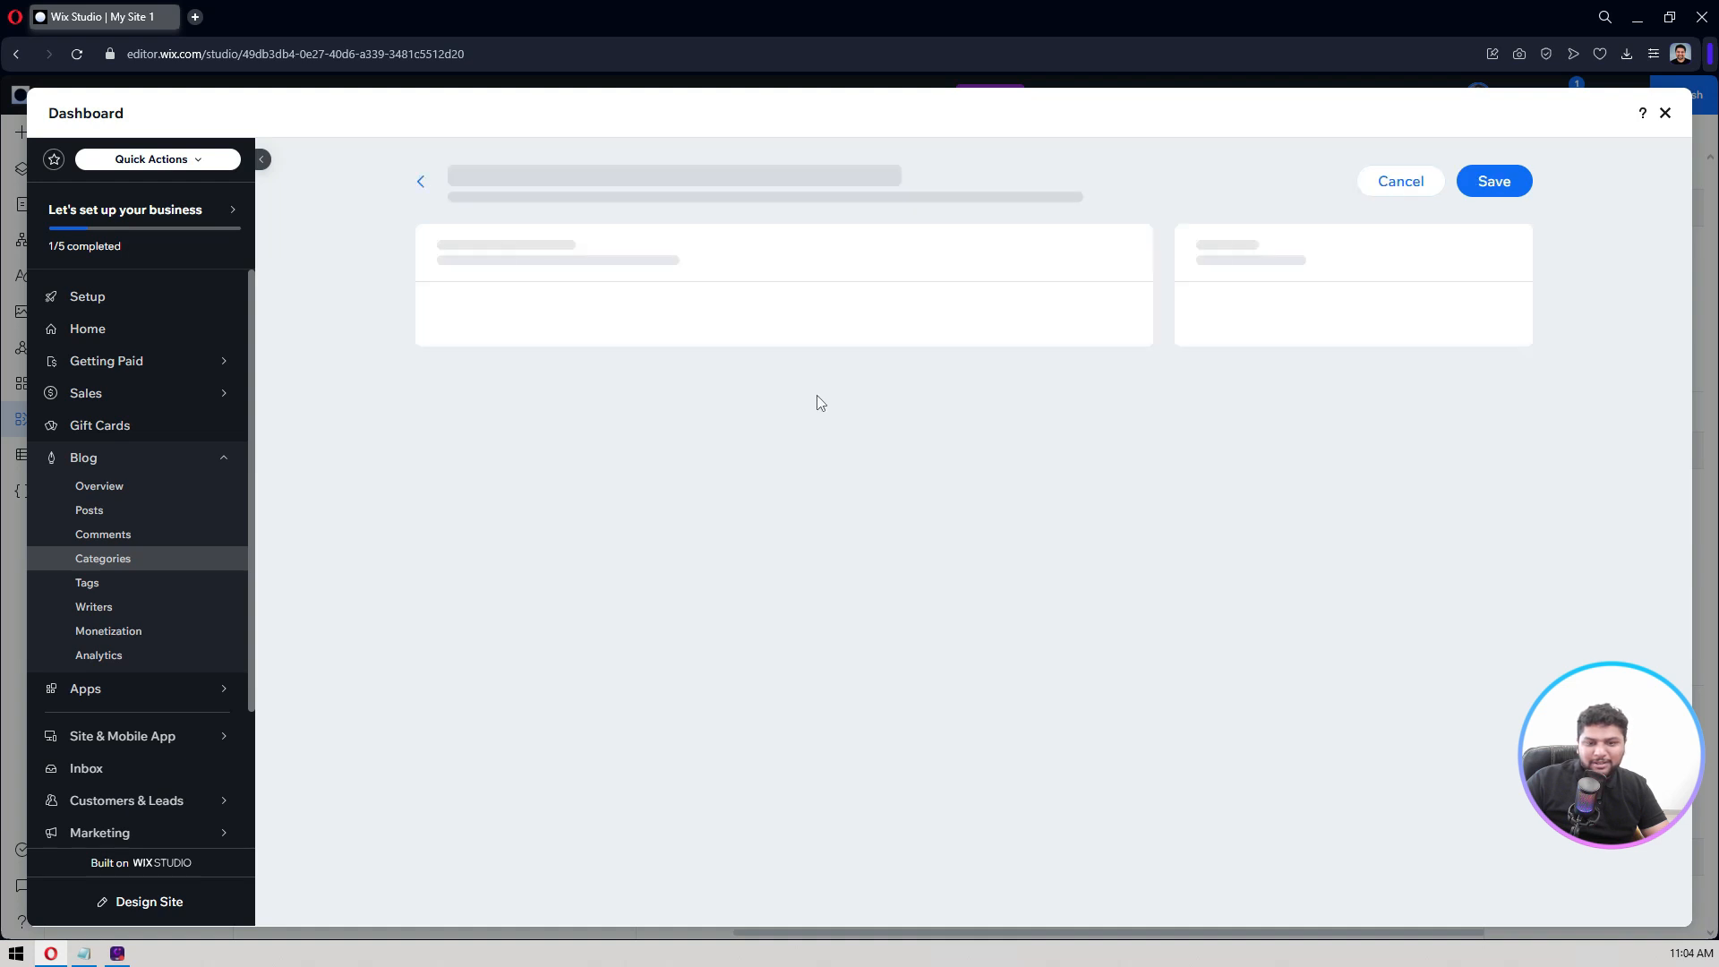
double_click(514, 381)
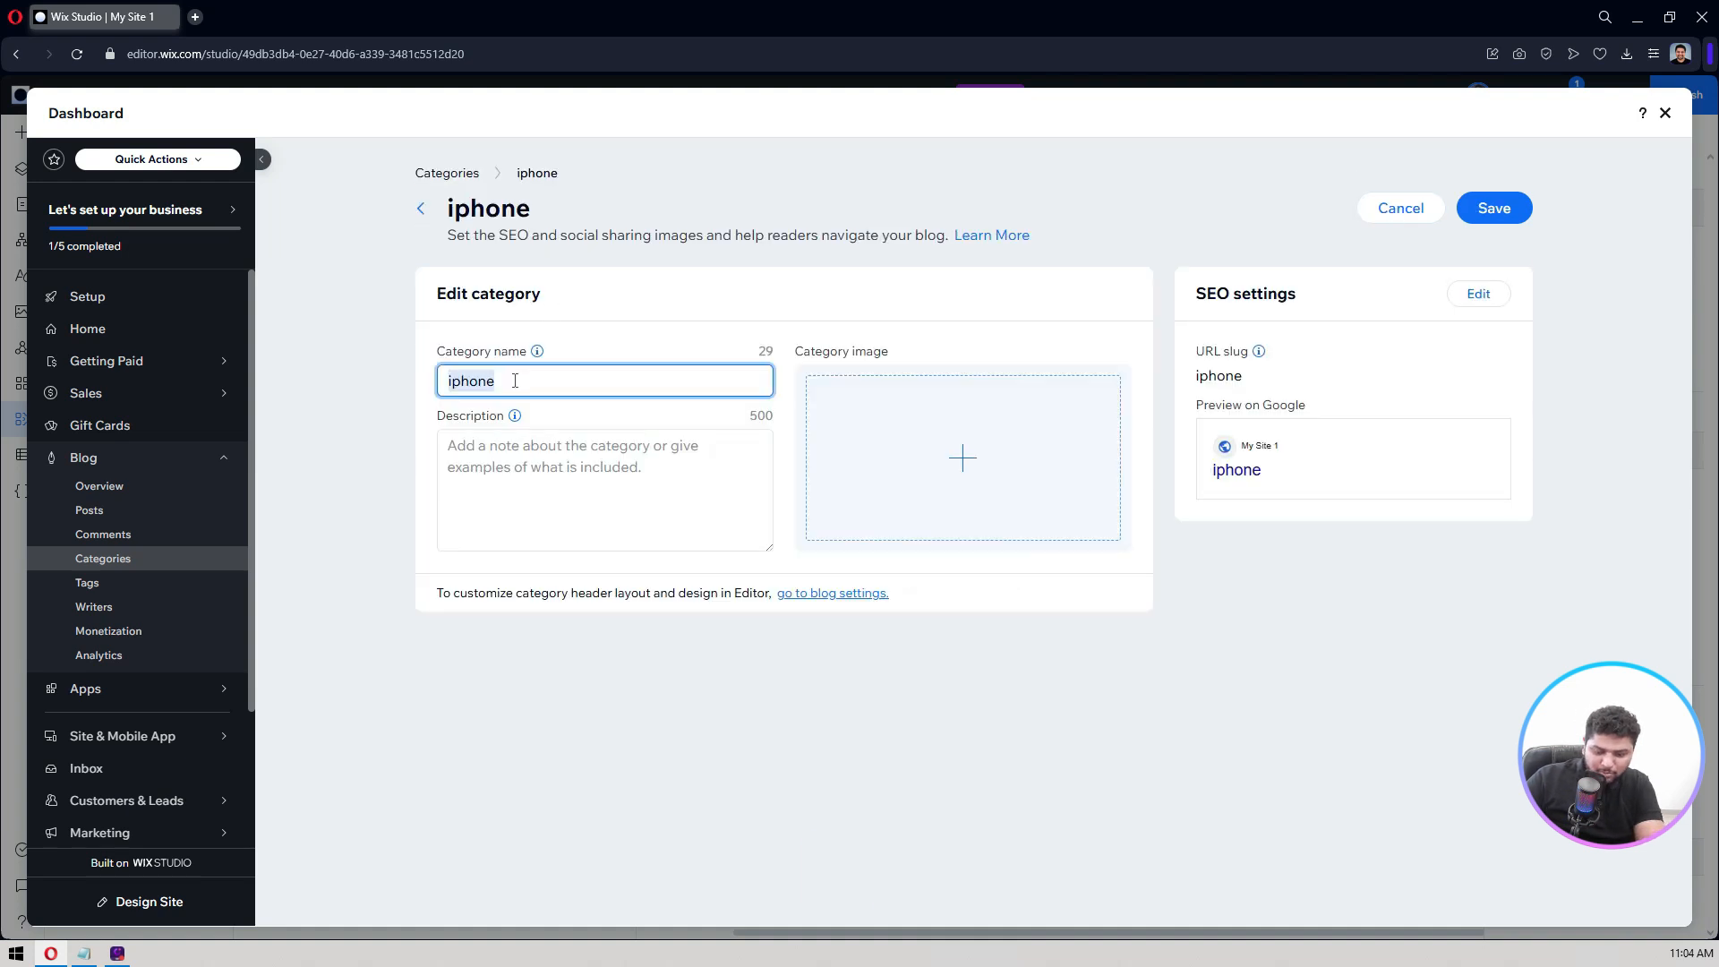
text(mobile phones)
key(BackSpace)
click(1298, 595)
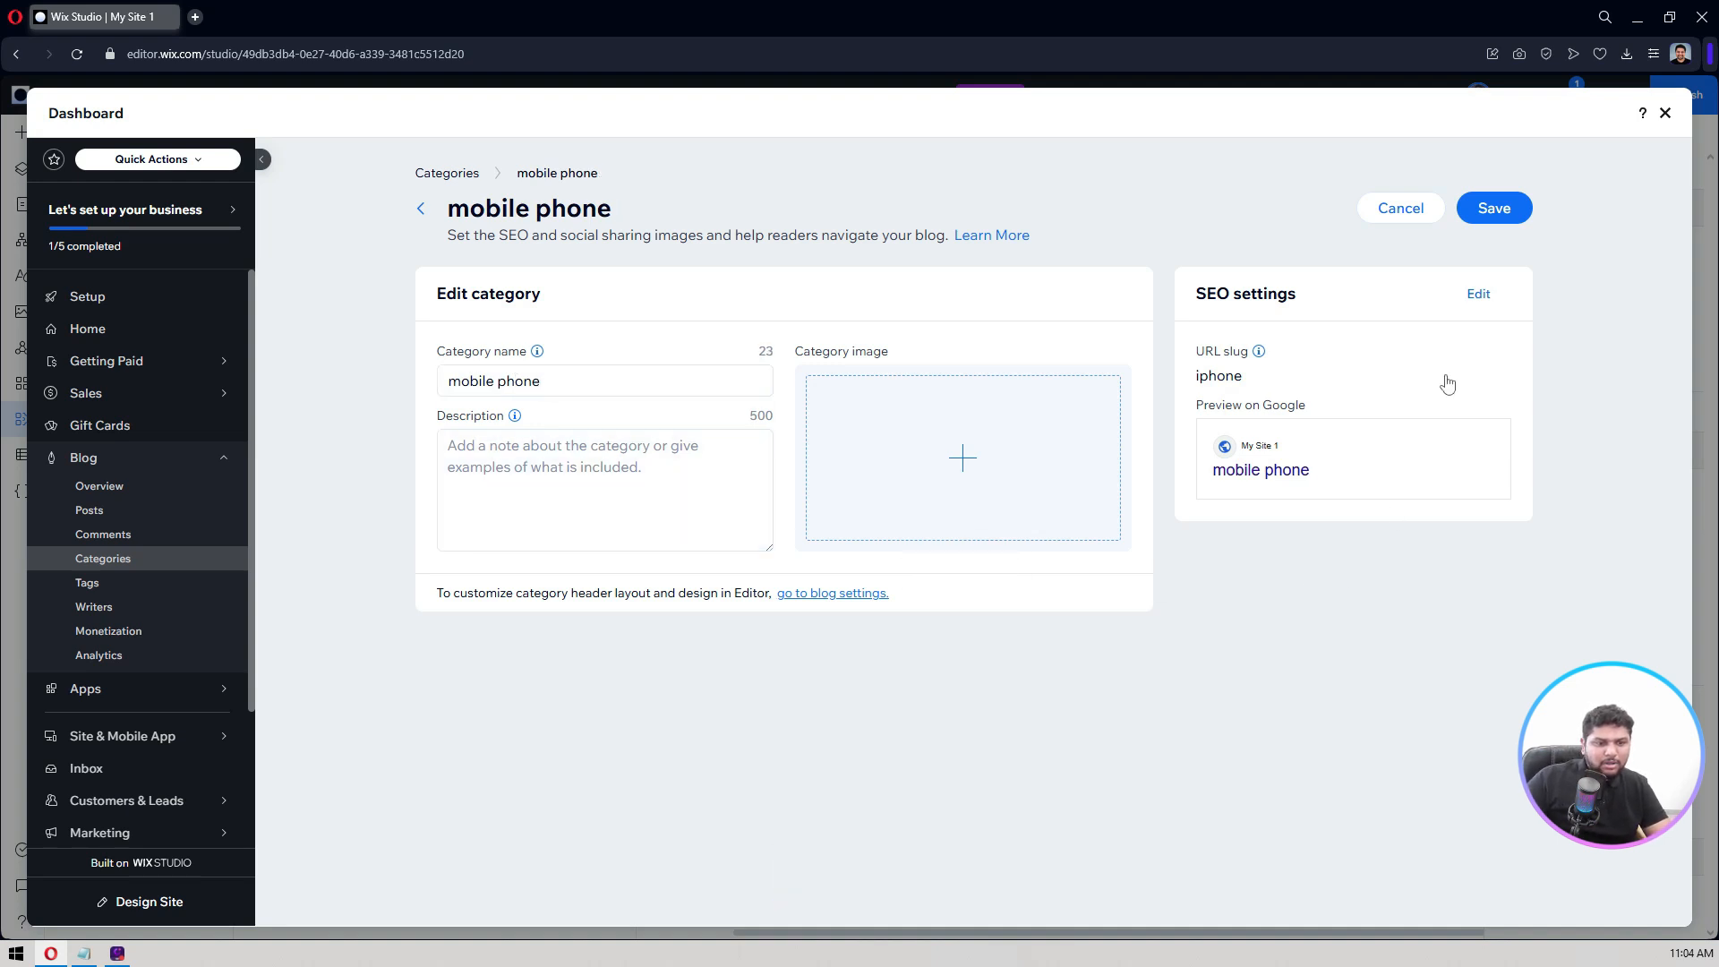
Step: Try to set the category's URL slug to "mobile-phone" in its SEO settings, and save the category
click(1475, 295)
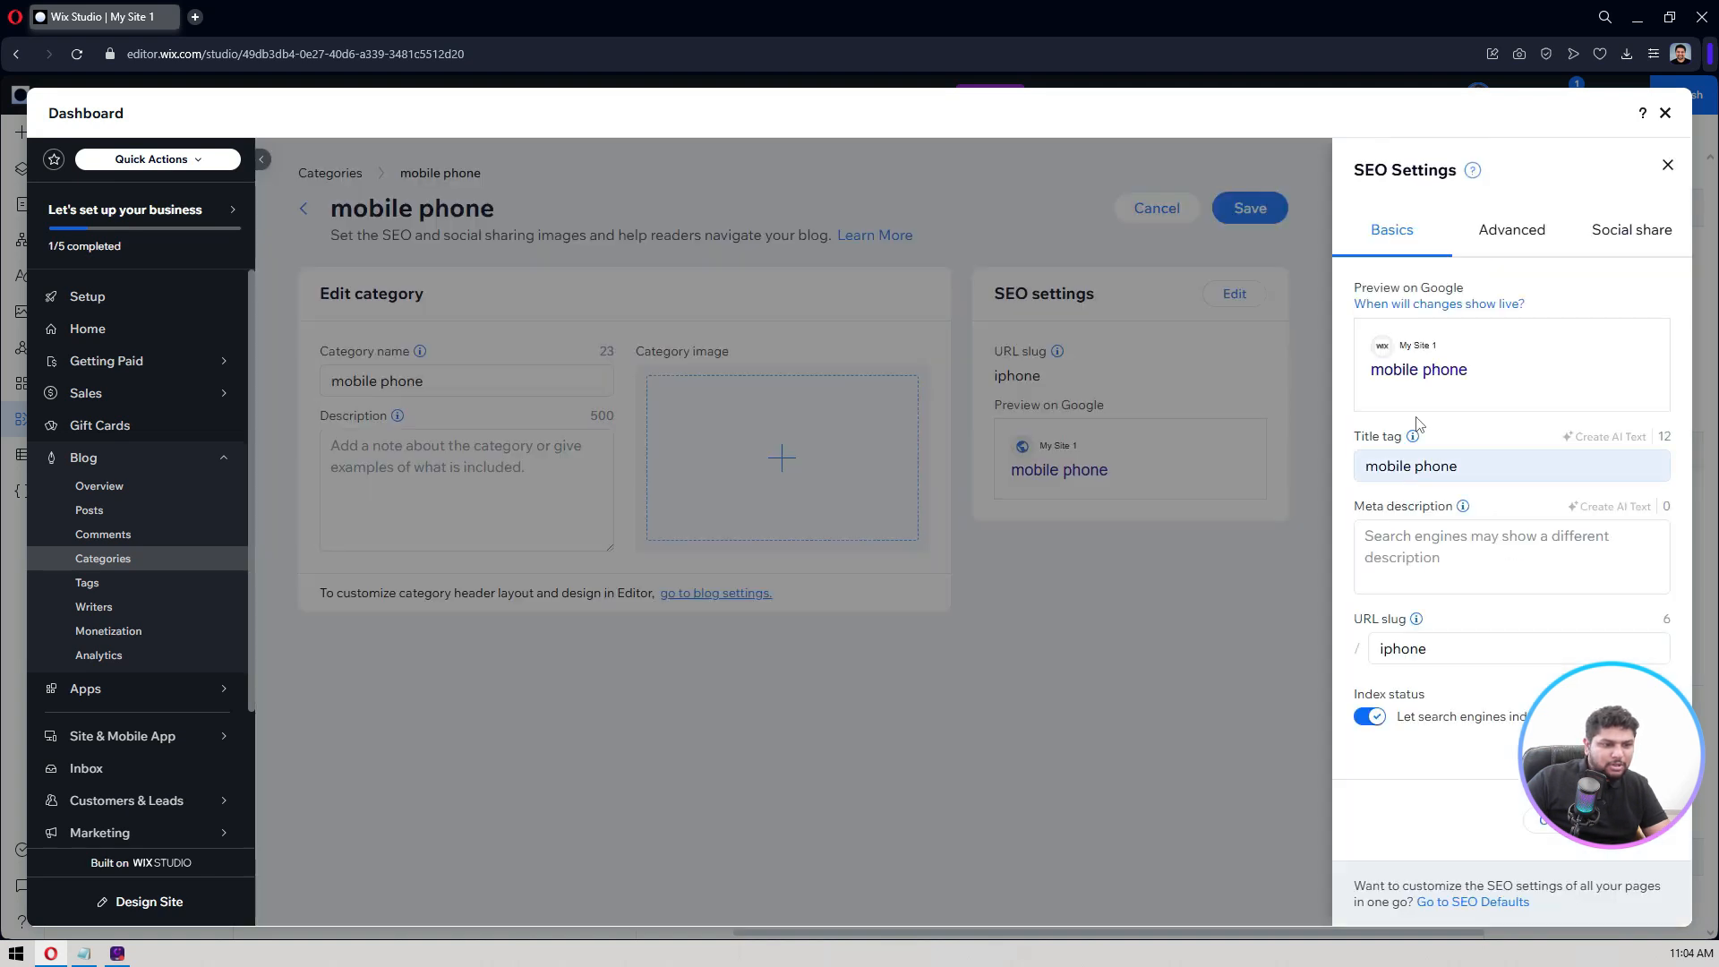
double_click(1415, 647)
text(mo)
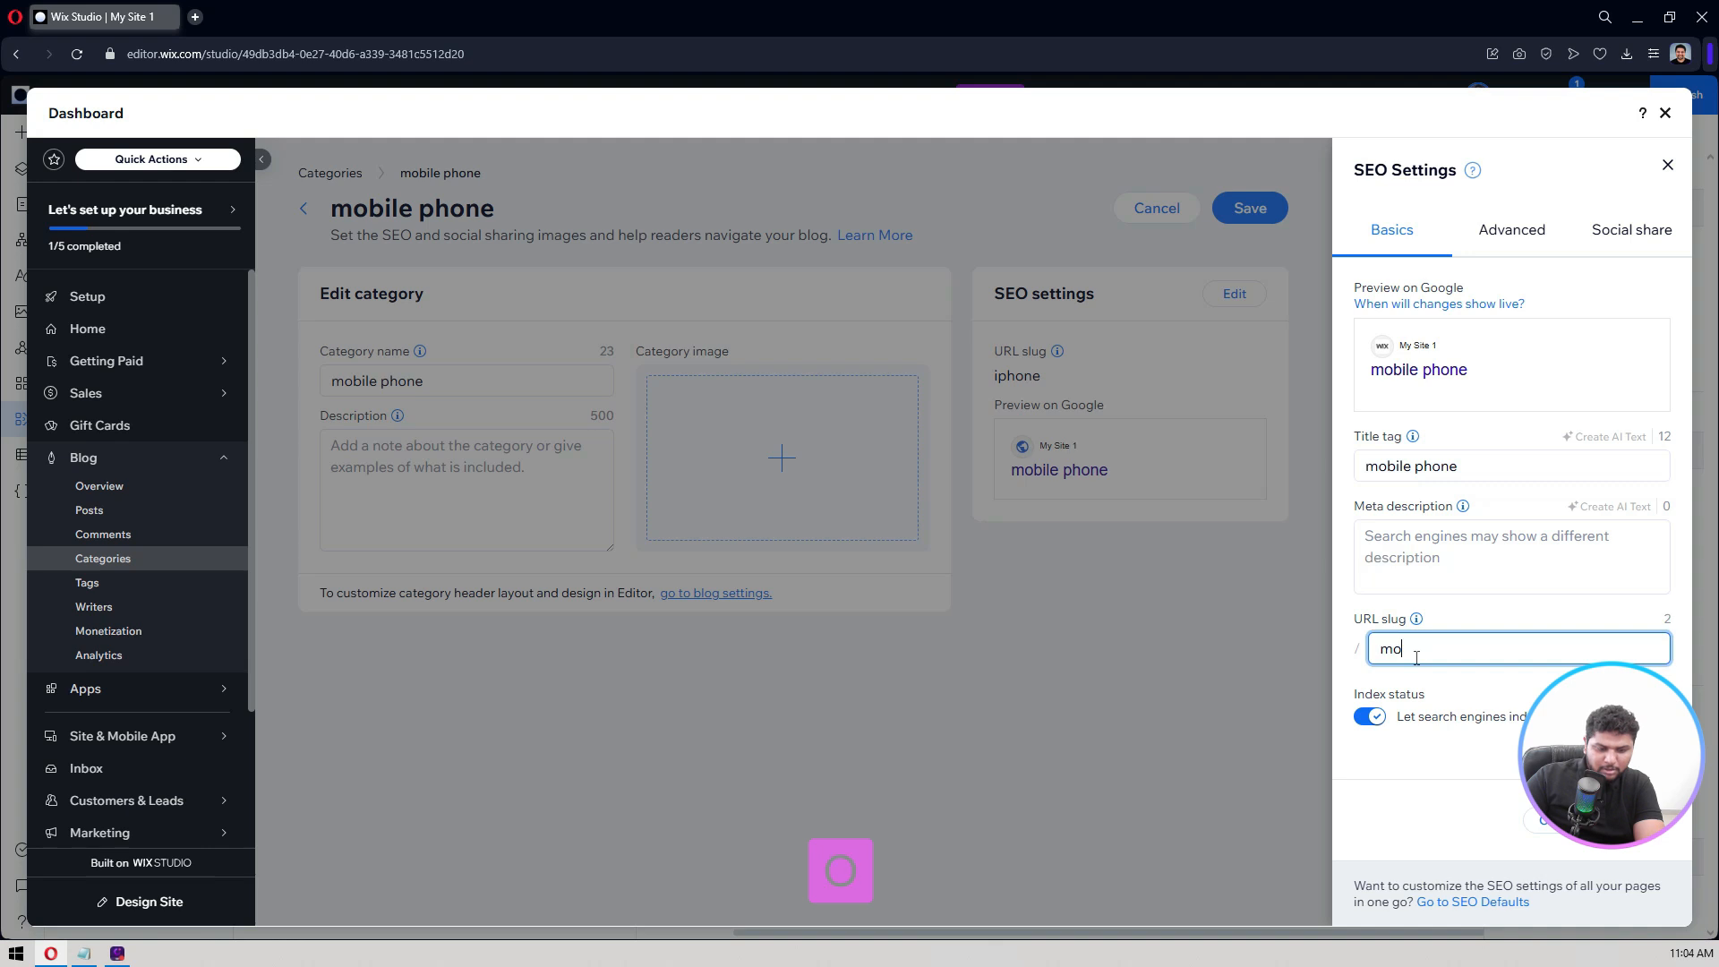
text(bile-phone)
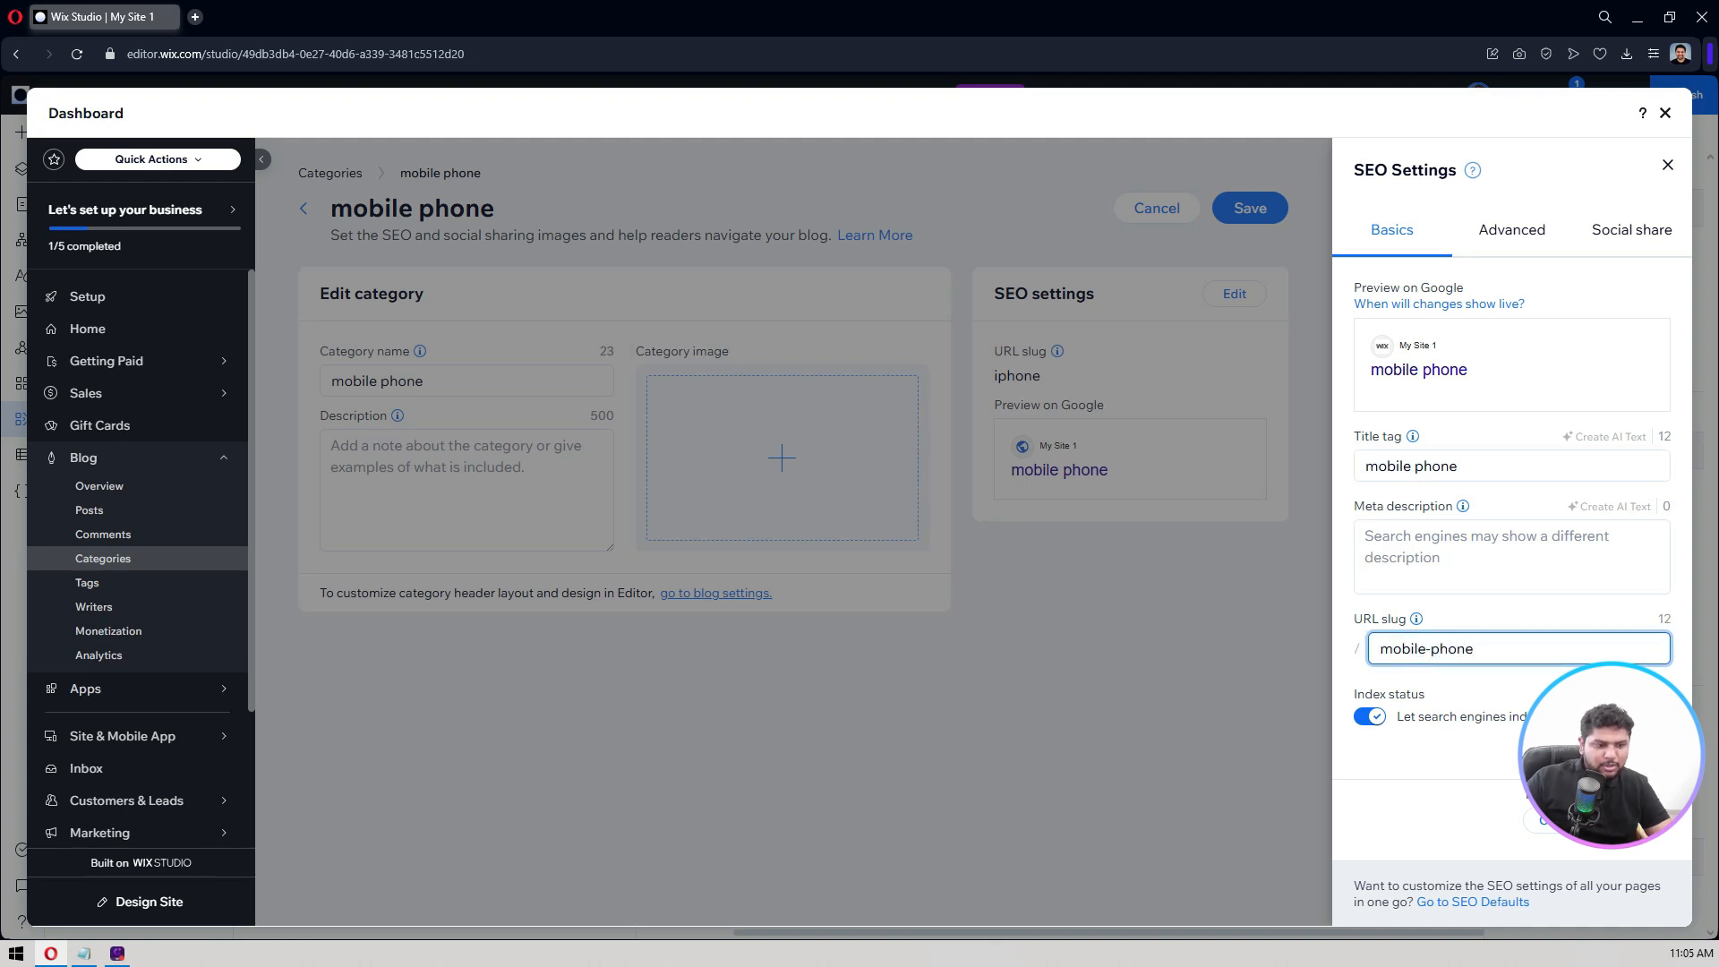
key(Tab)
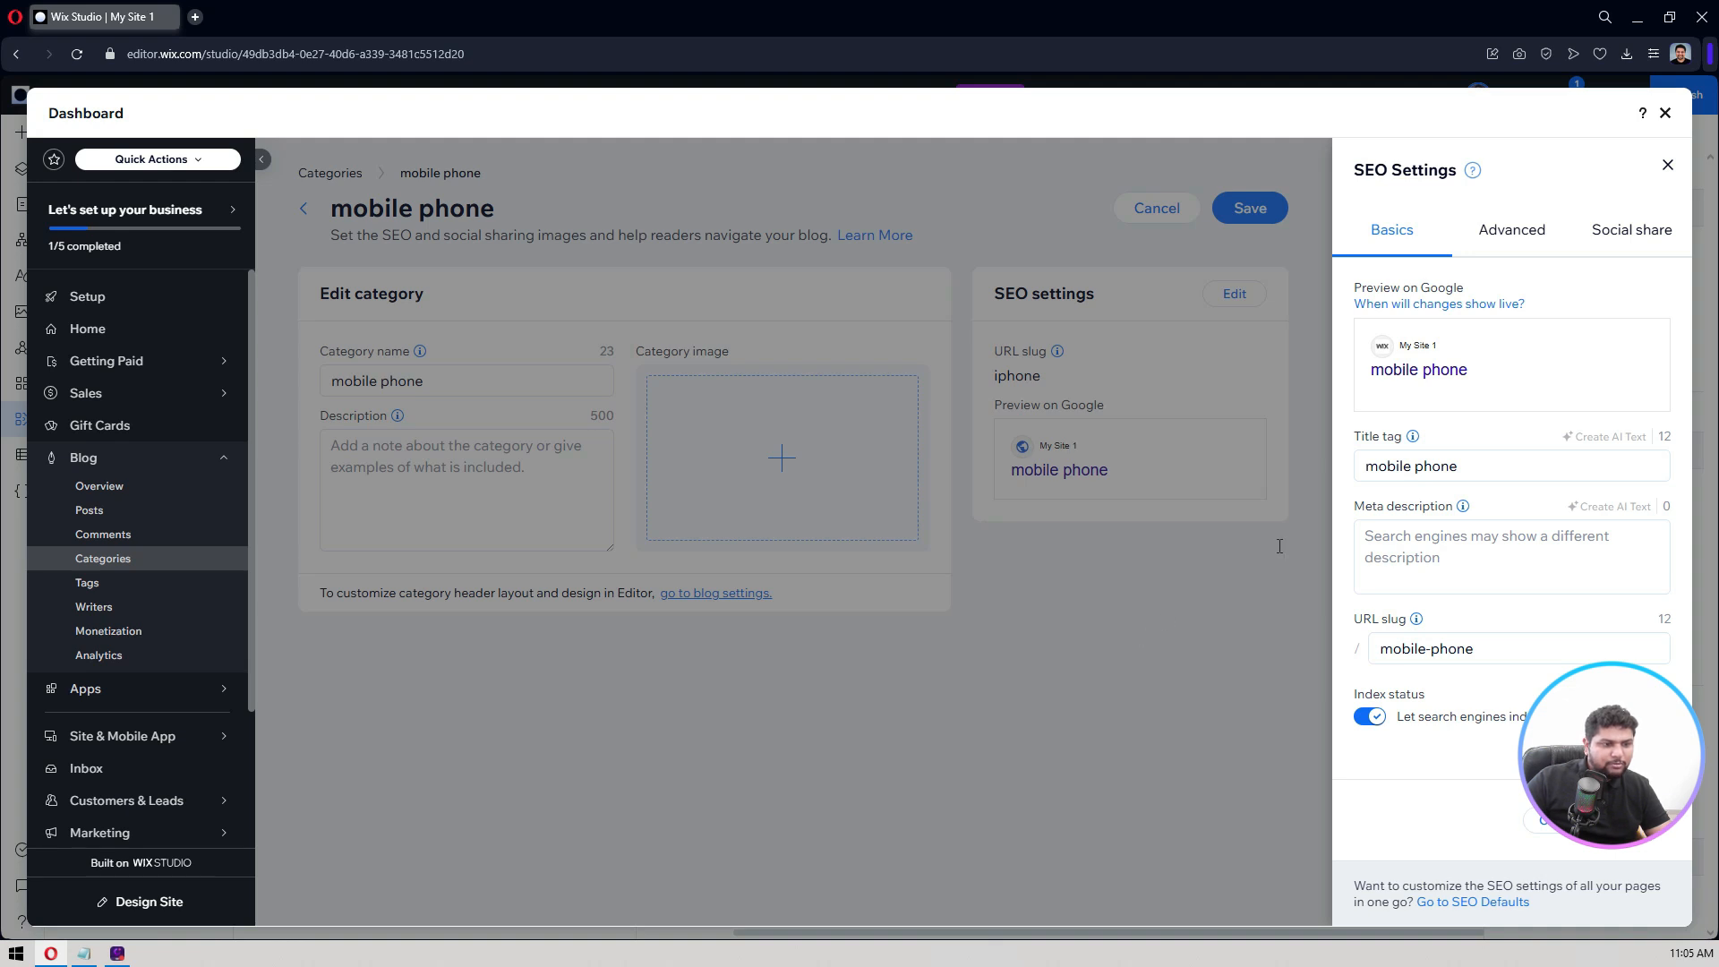
click(1667, 165)
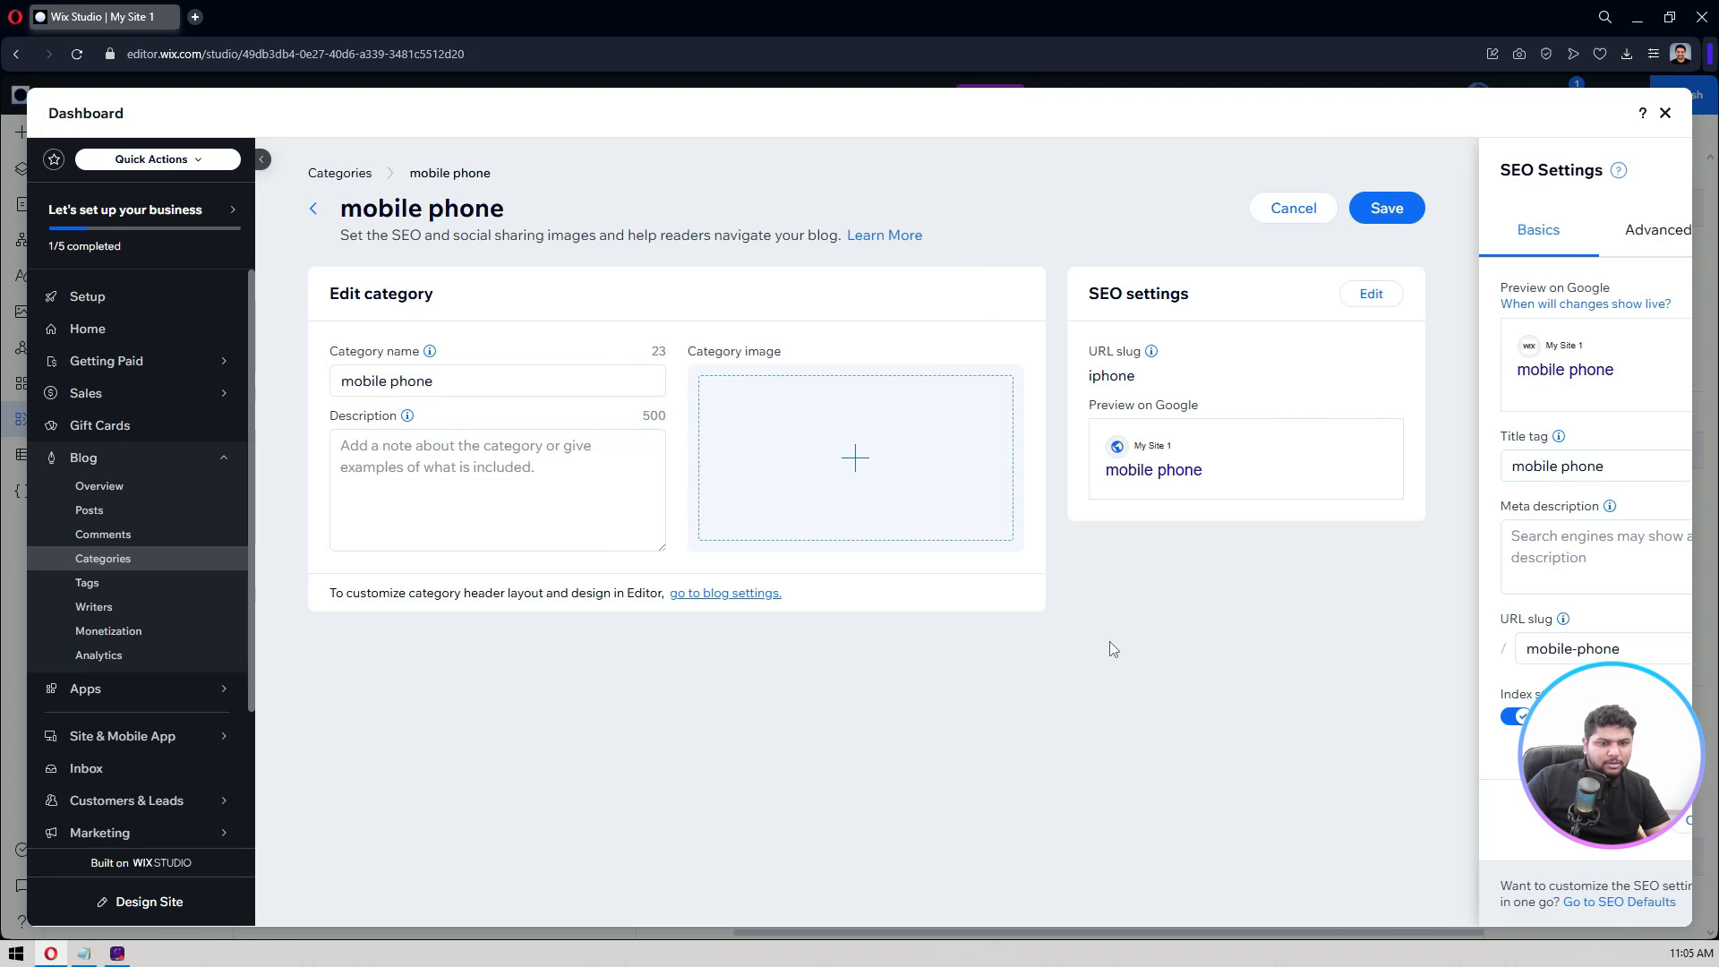
click(1494, 207)
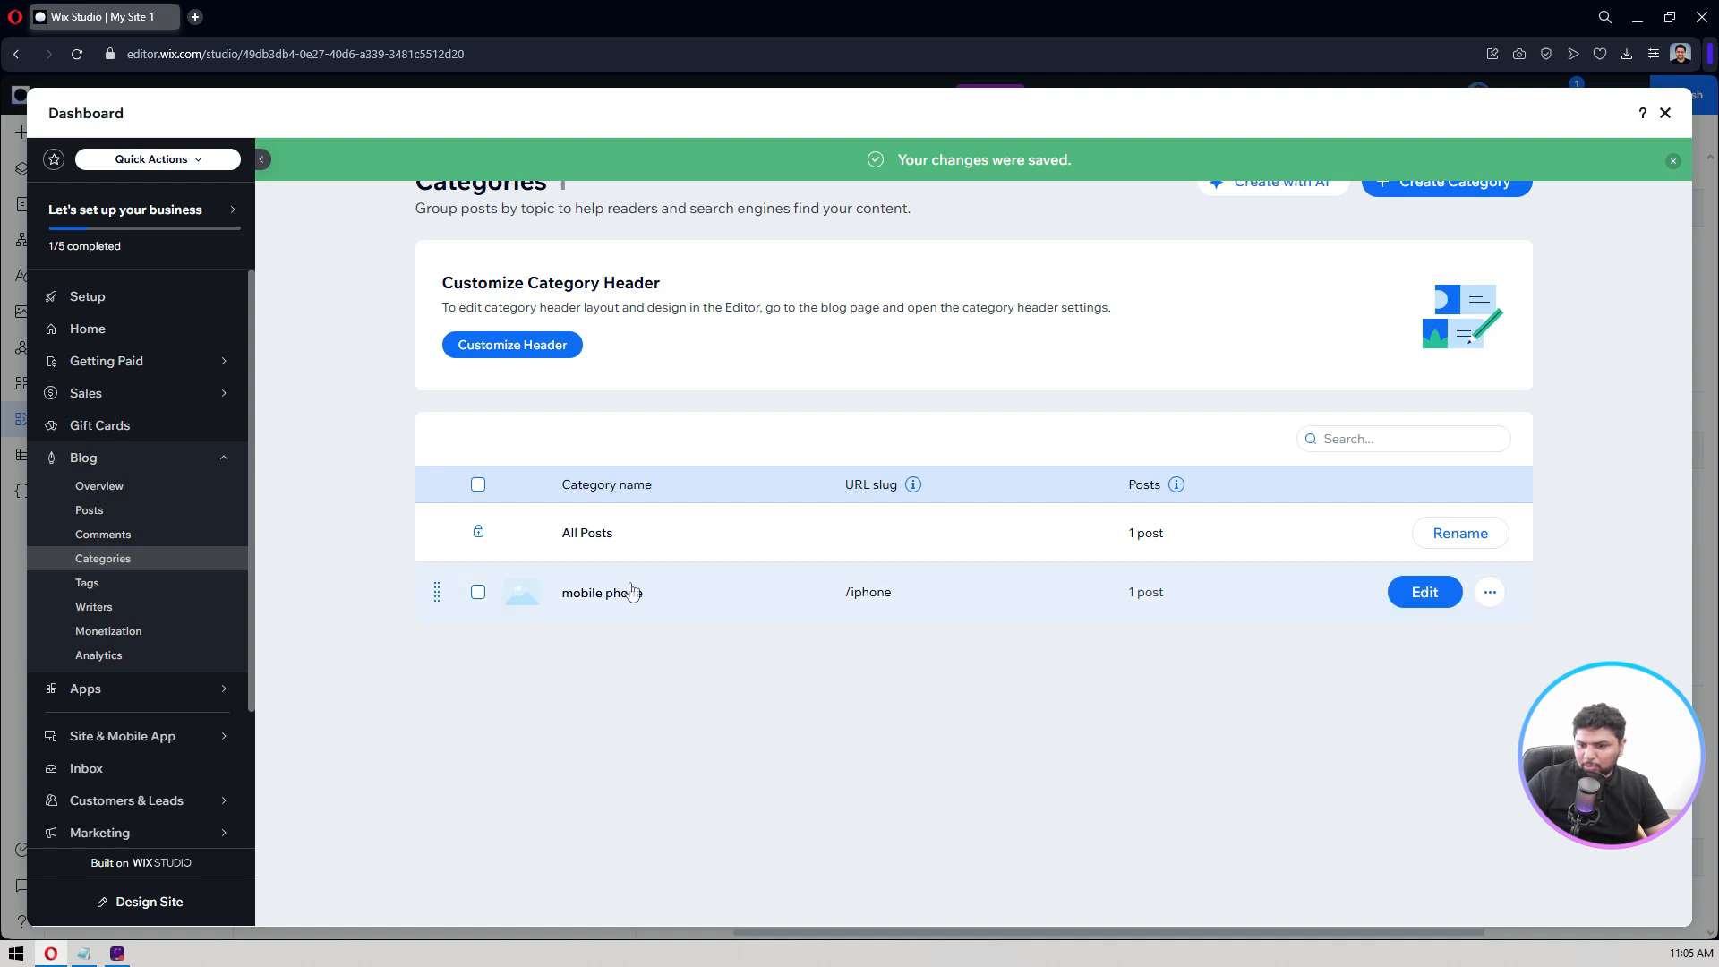
Step: View the blog's writers and the roles and permissions page, and return to the blog overview
click(124, 614)
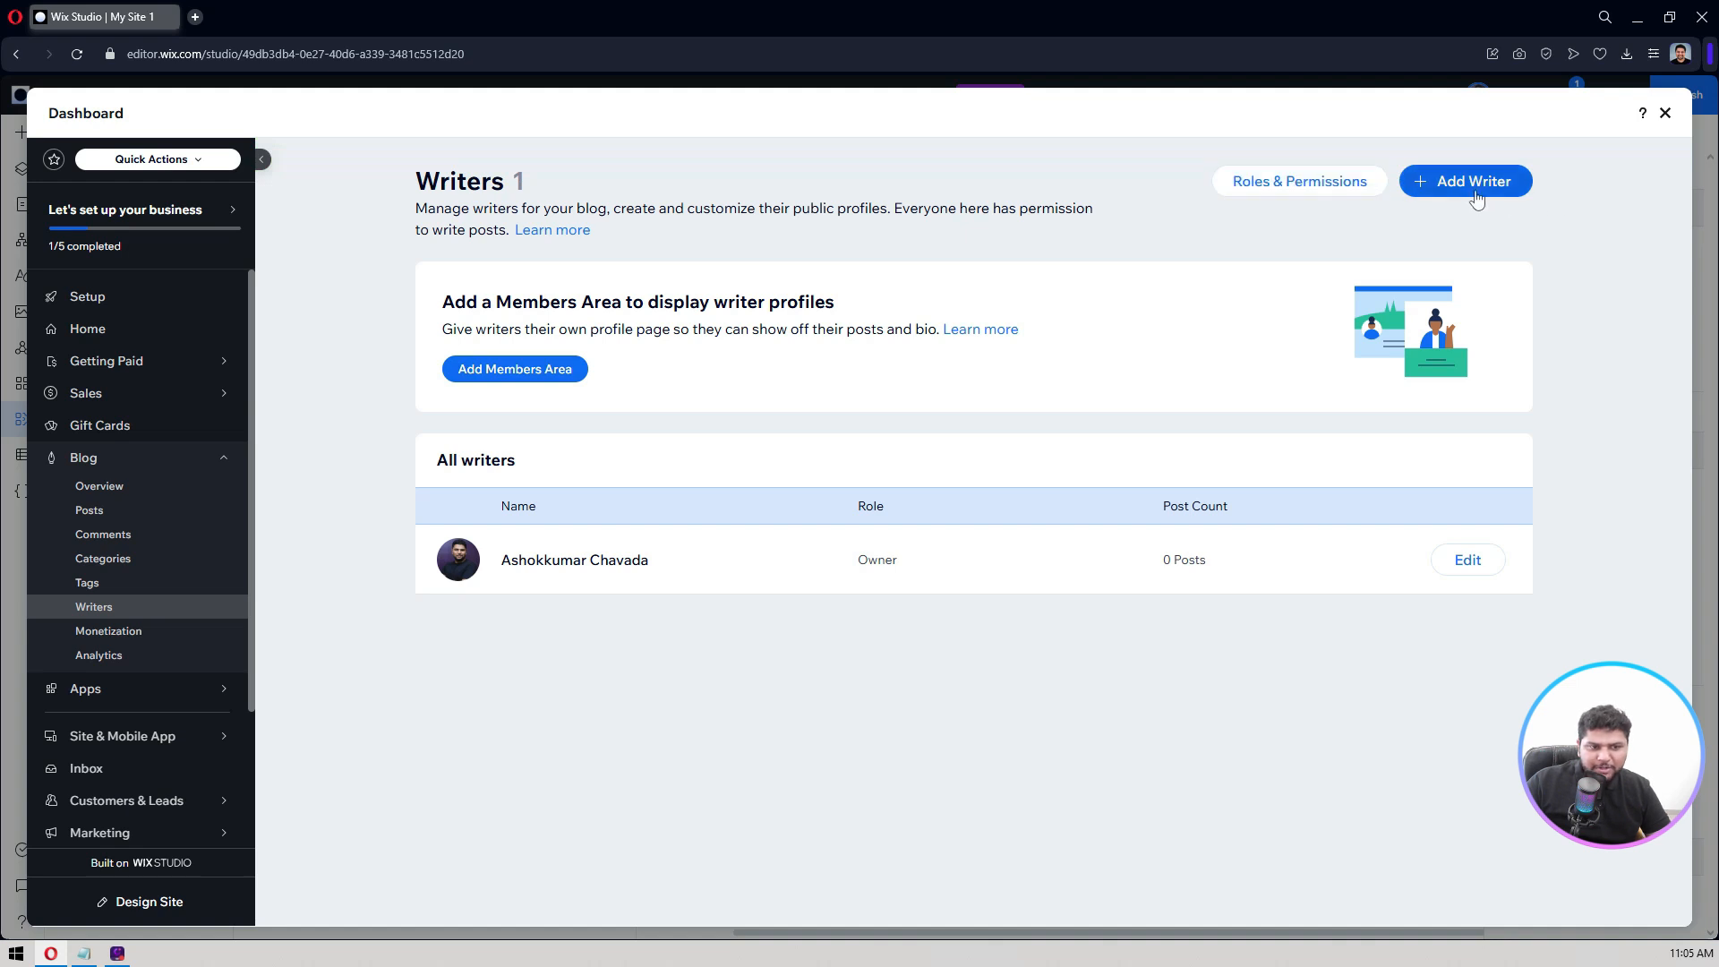
click(1332, 184)
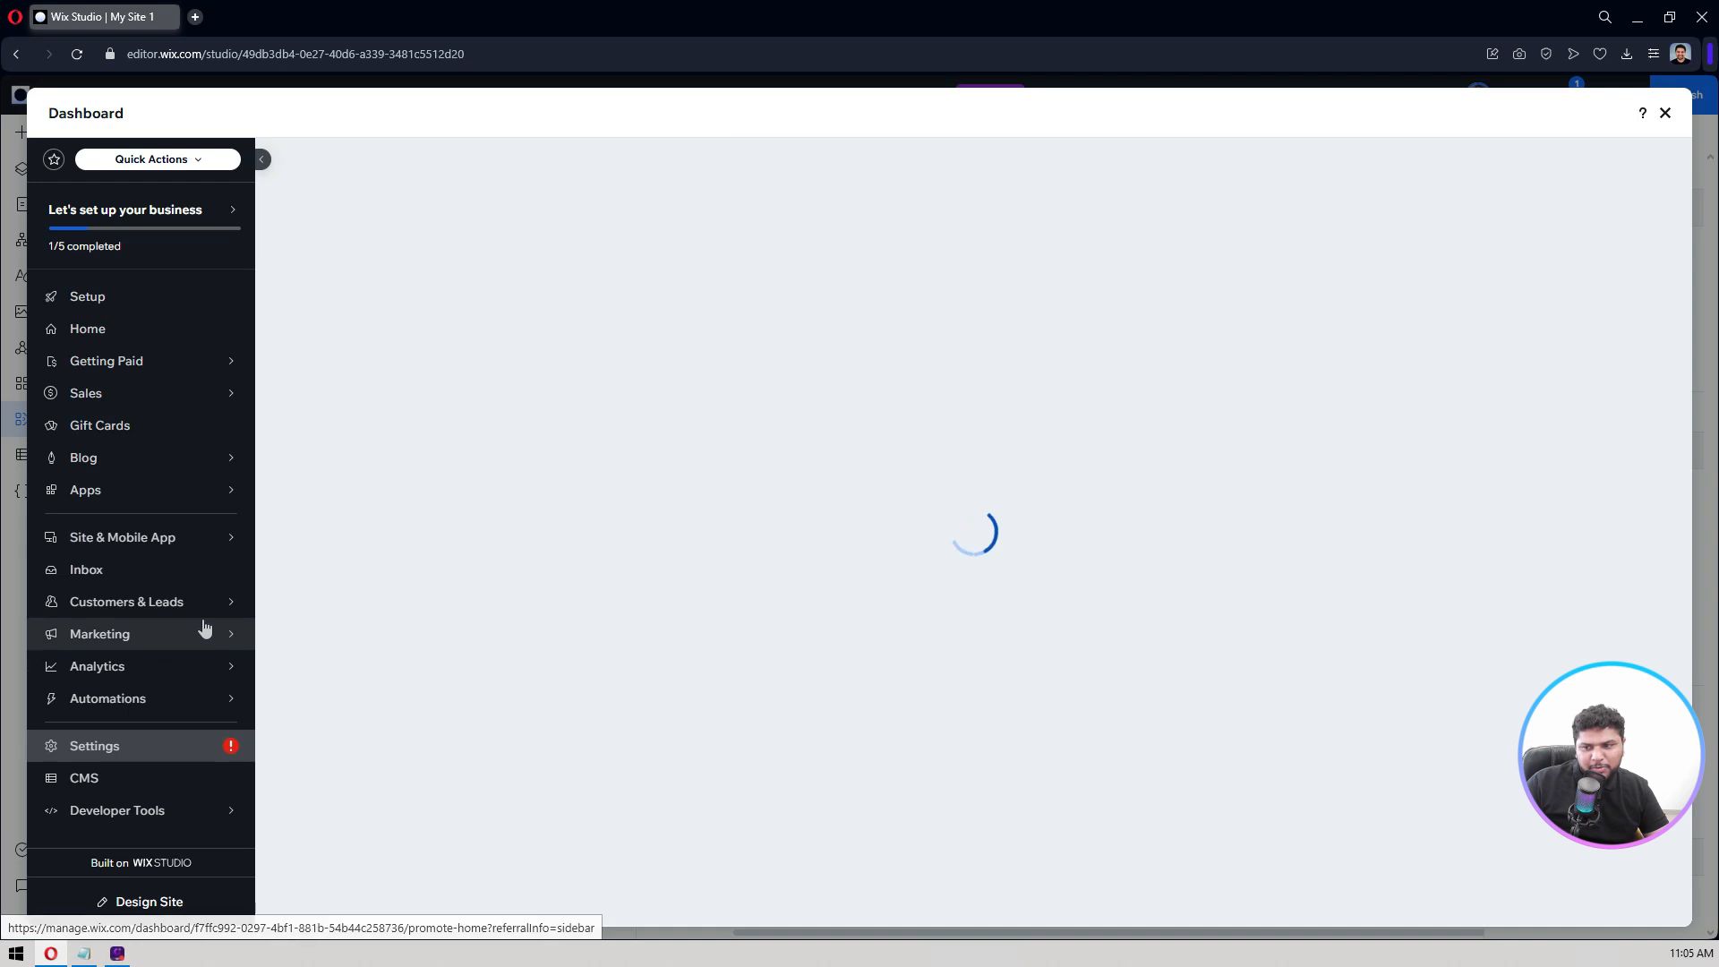
mouse_move(204, 628)
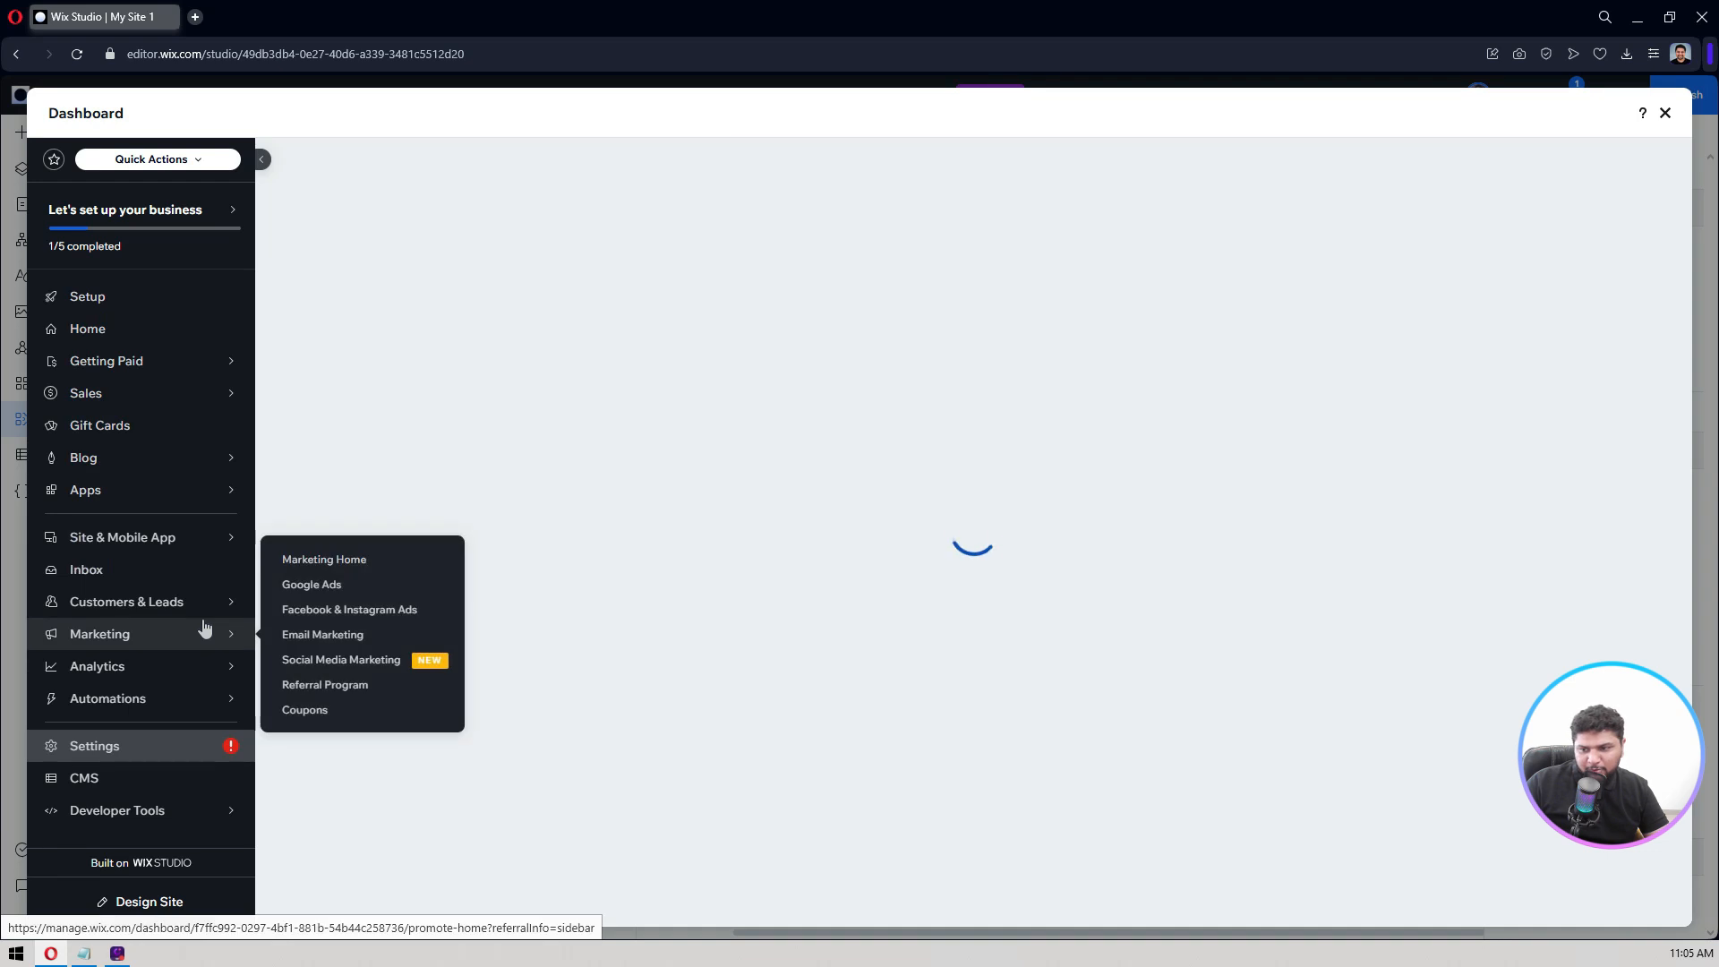
click(85, 459)
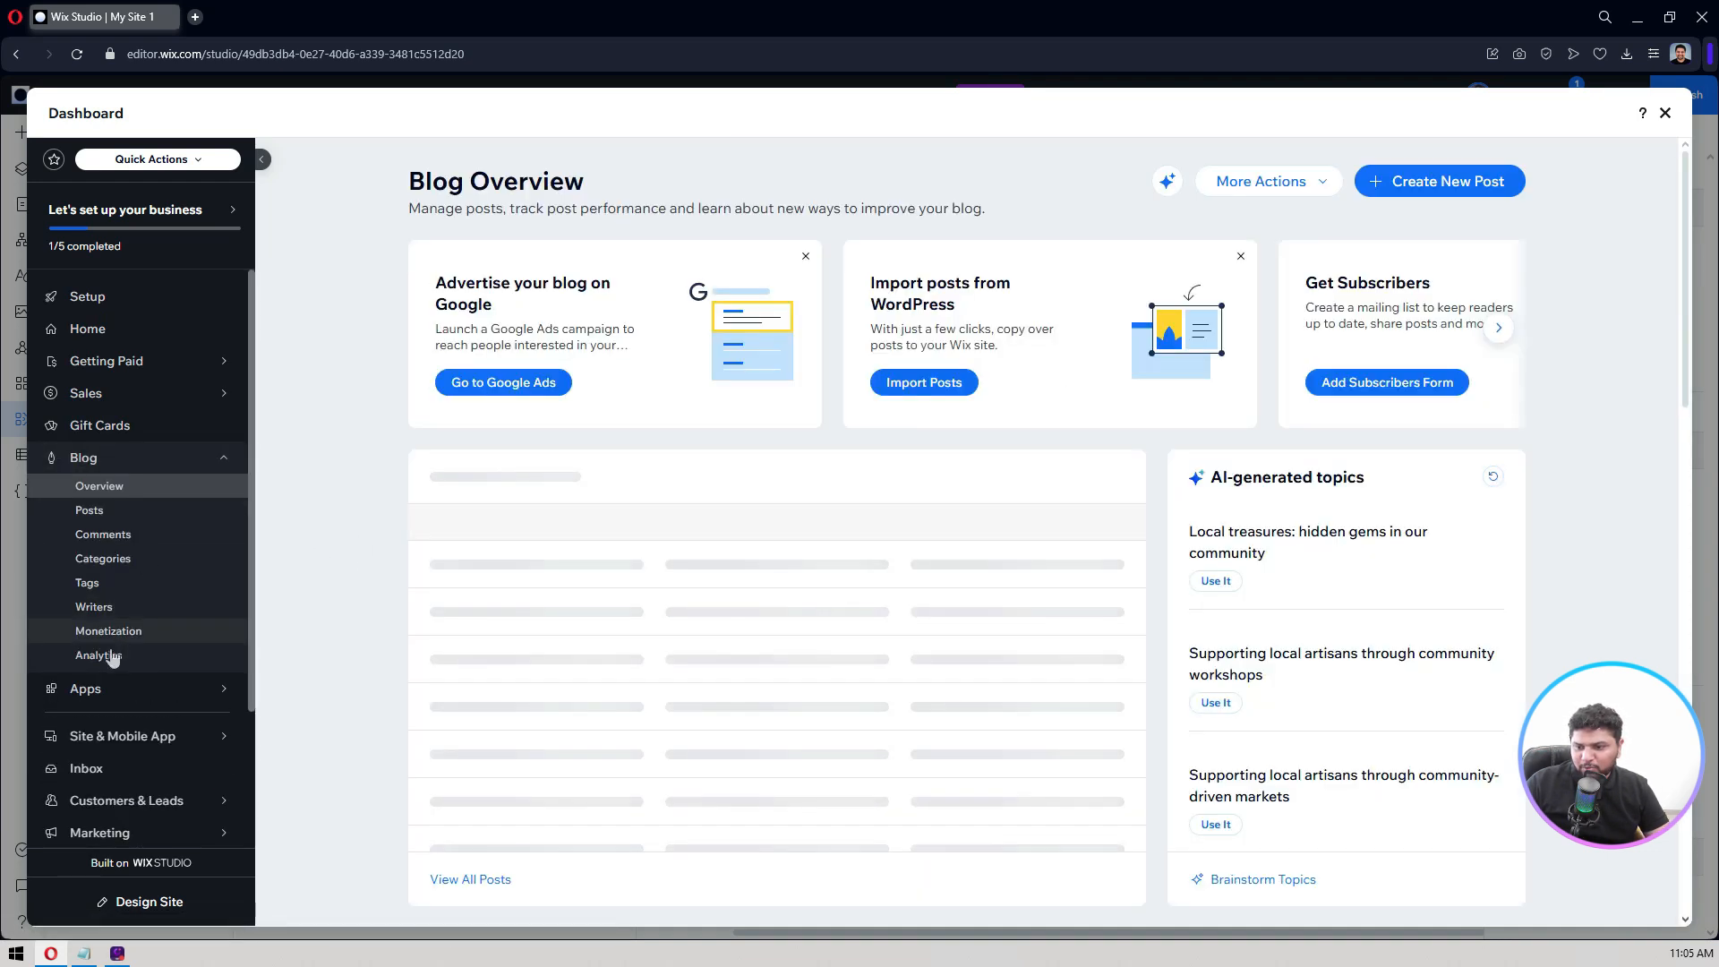
Step: Review the Blog Analytics page, including the Google search performance and traffic sources sections, and return to the site editor
click(114, 660)
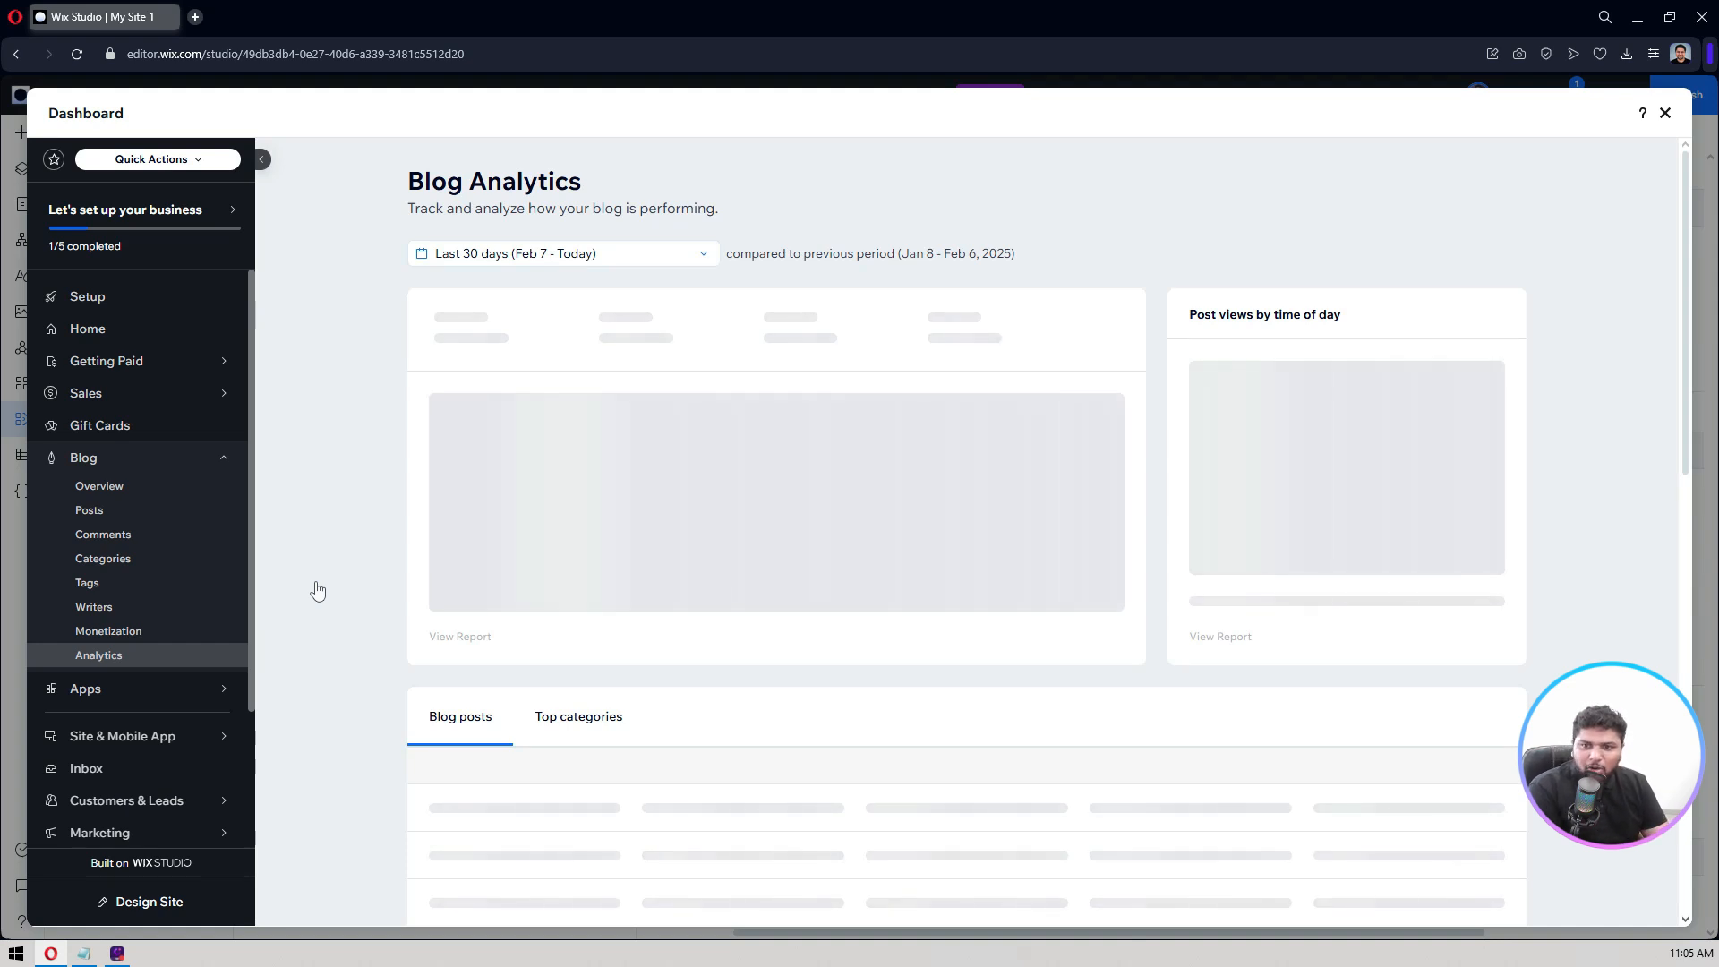
scroll(318, 591, down, 1)
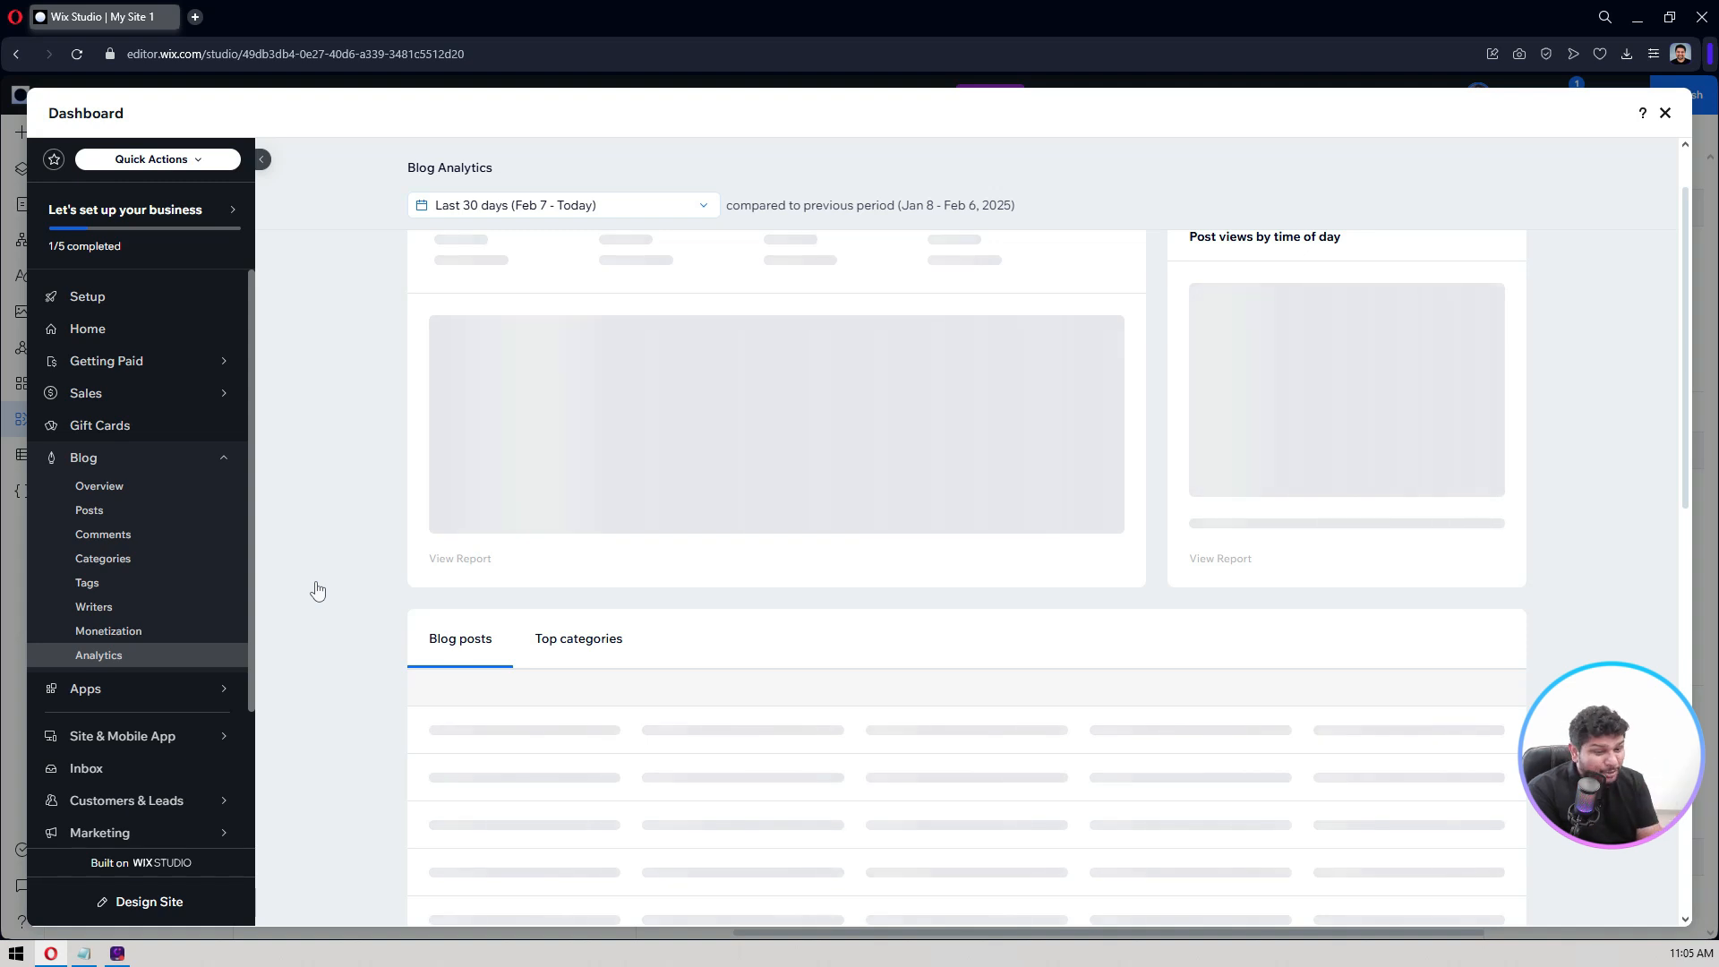
scroll(315, 573, down, 8)
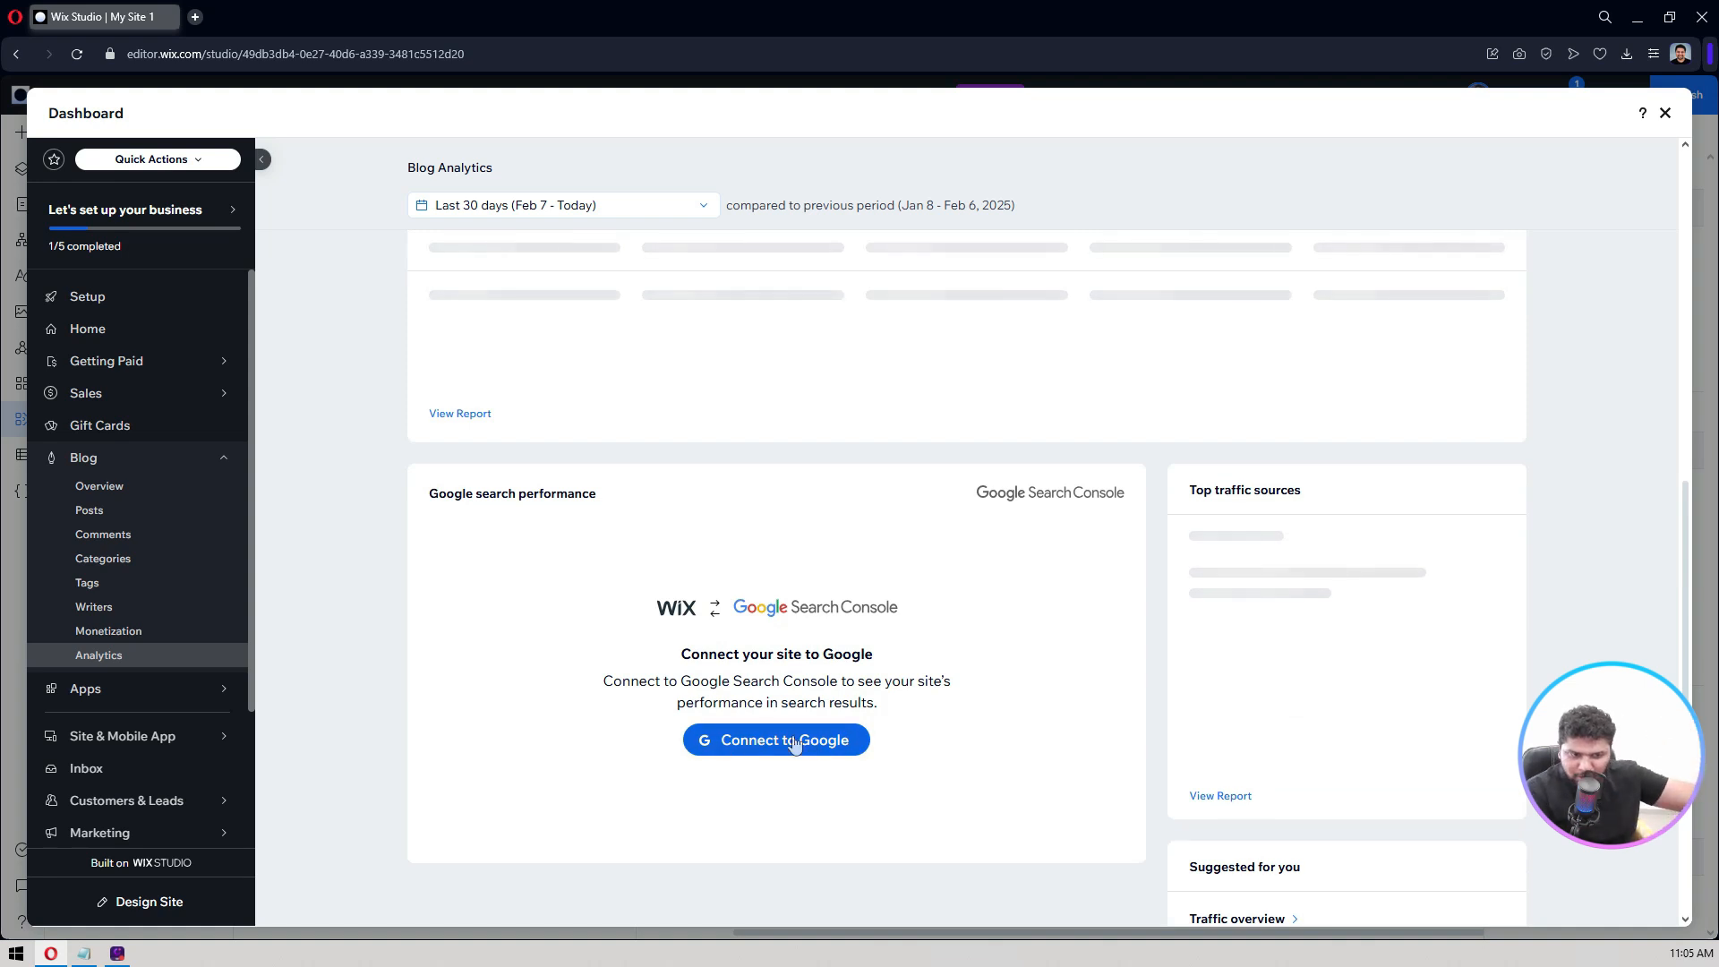
scroll(796, 744, down, 2)
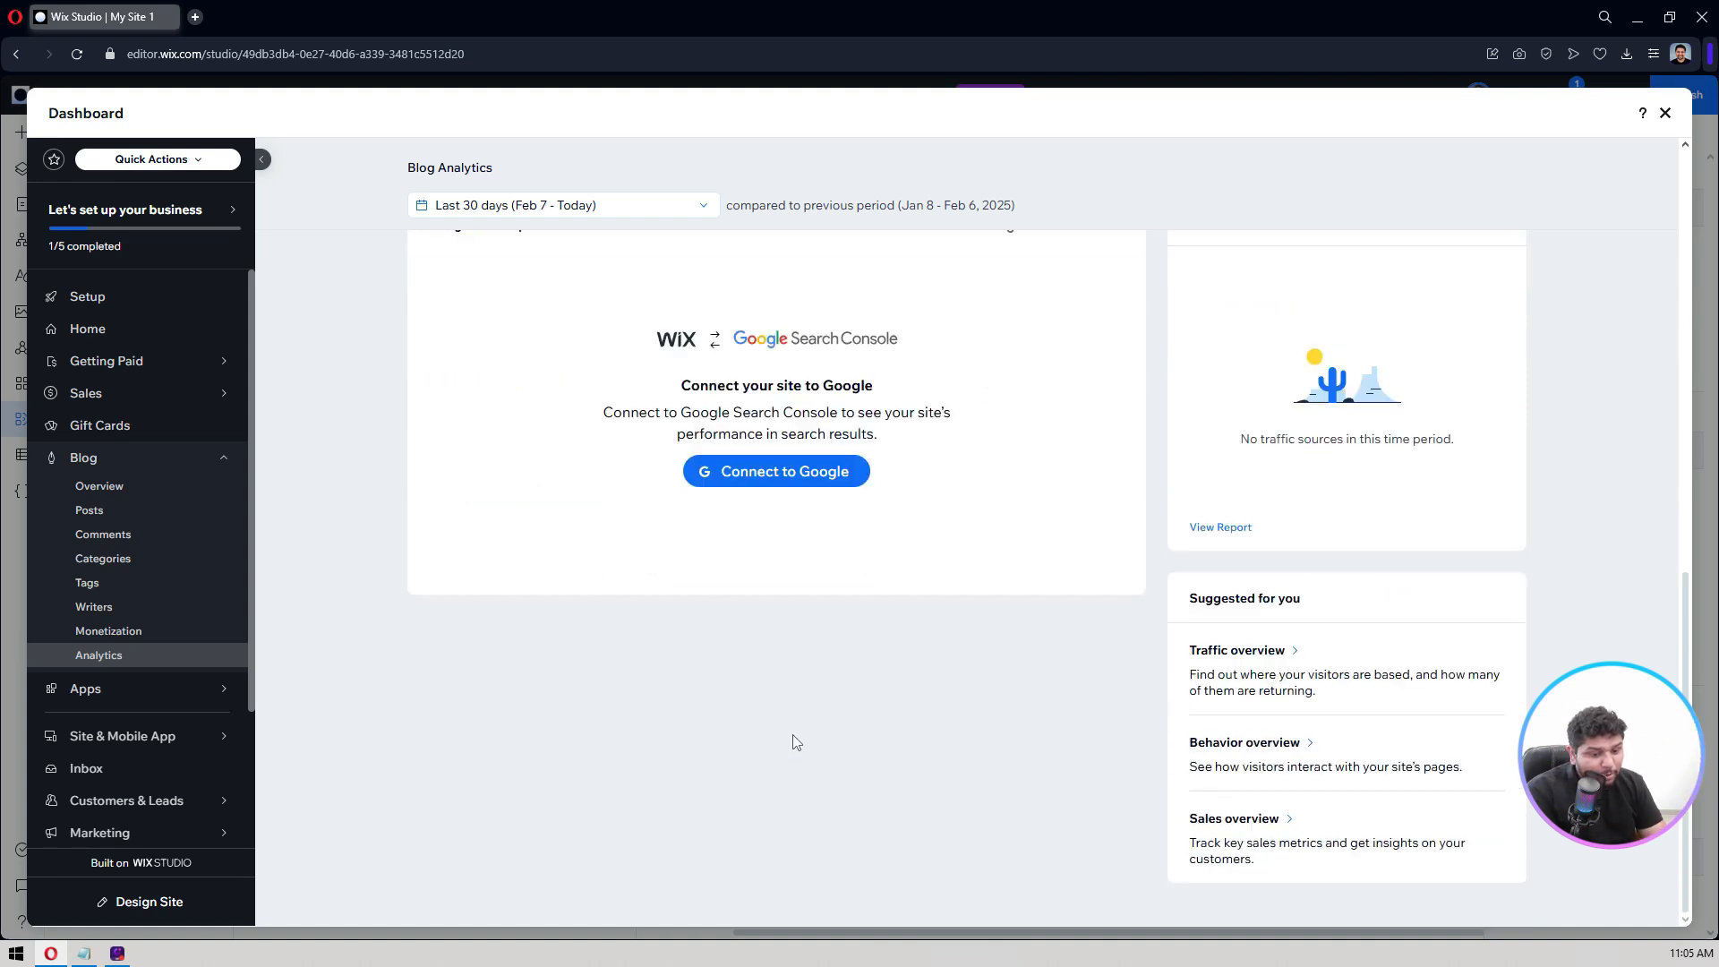
scroll(795, 743, up, 10)
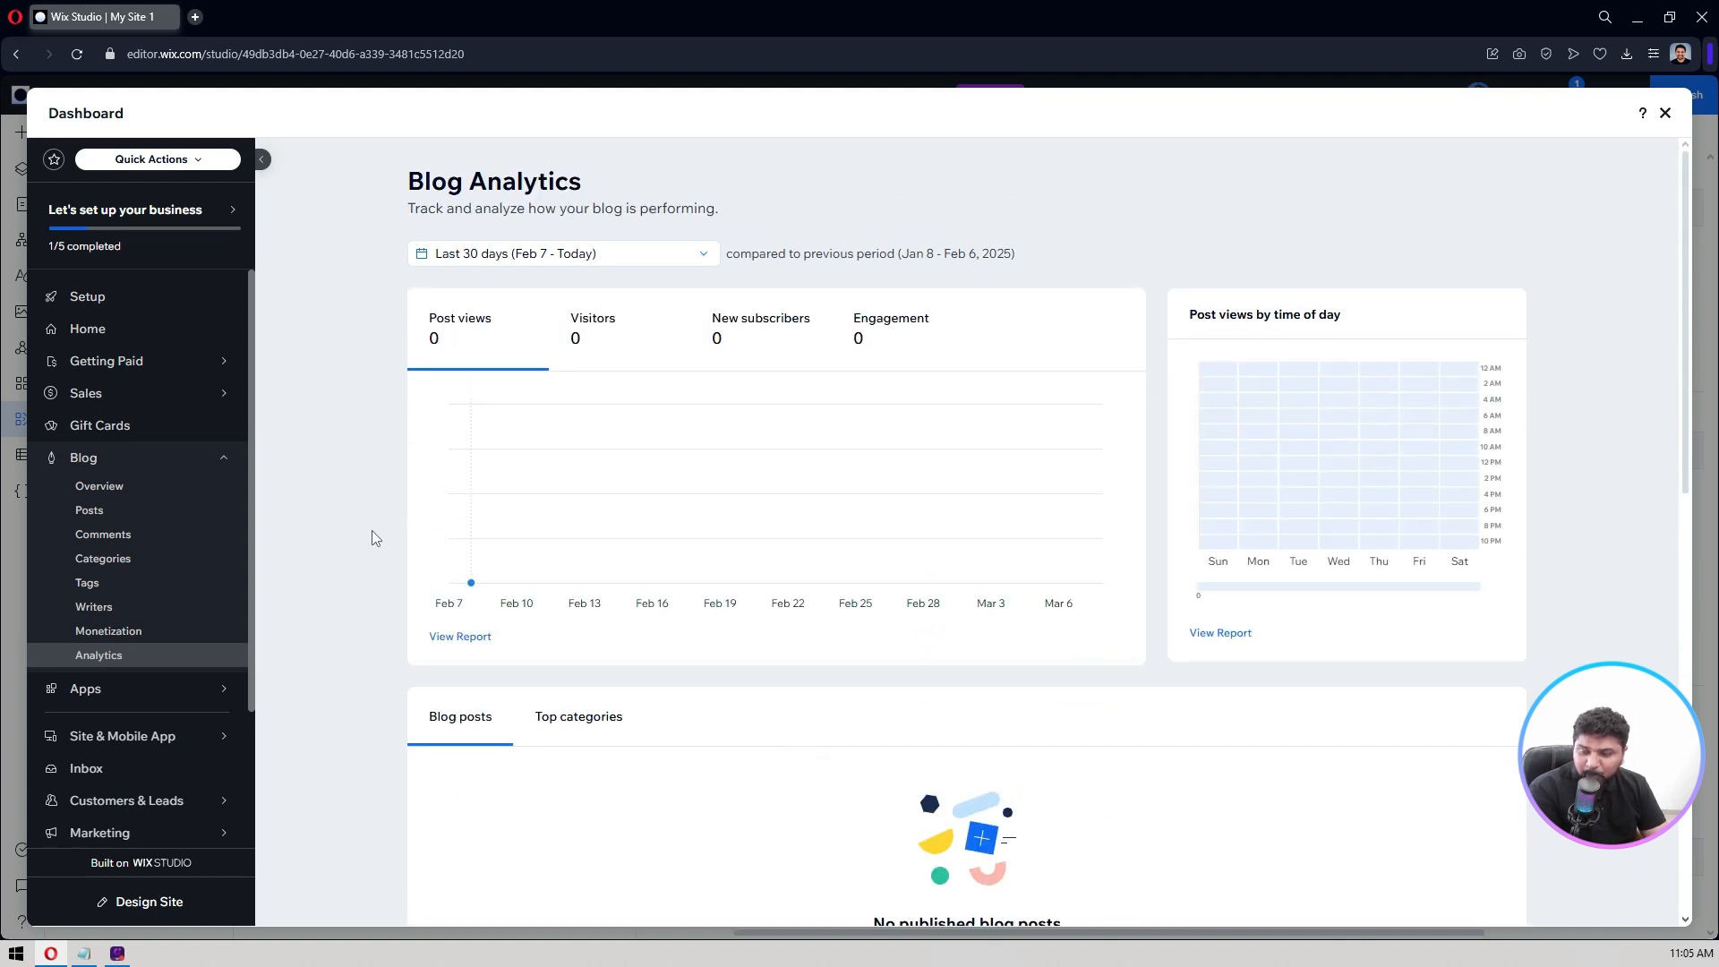
click(208, 450)
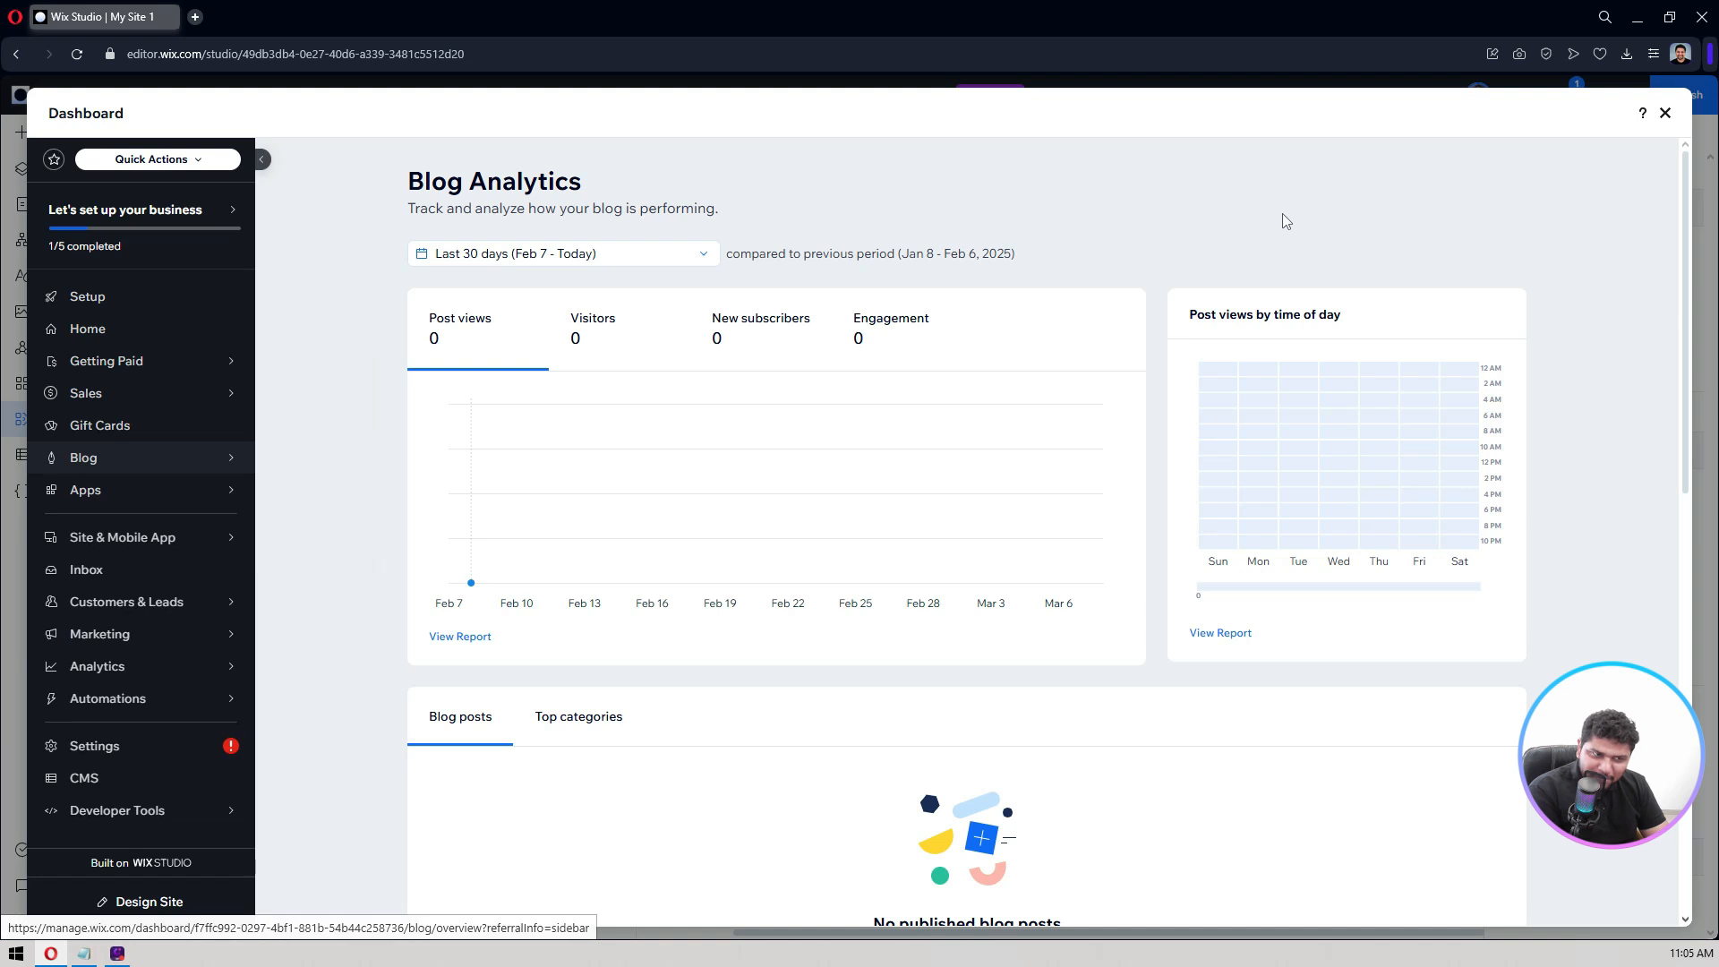
click(1666, 114)
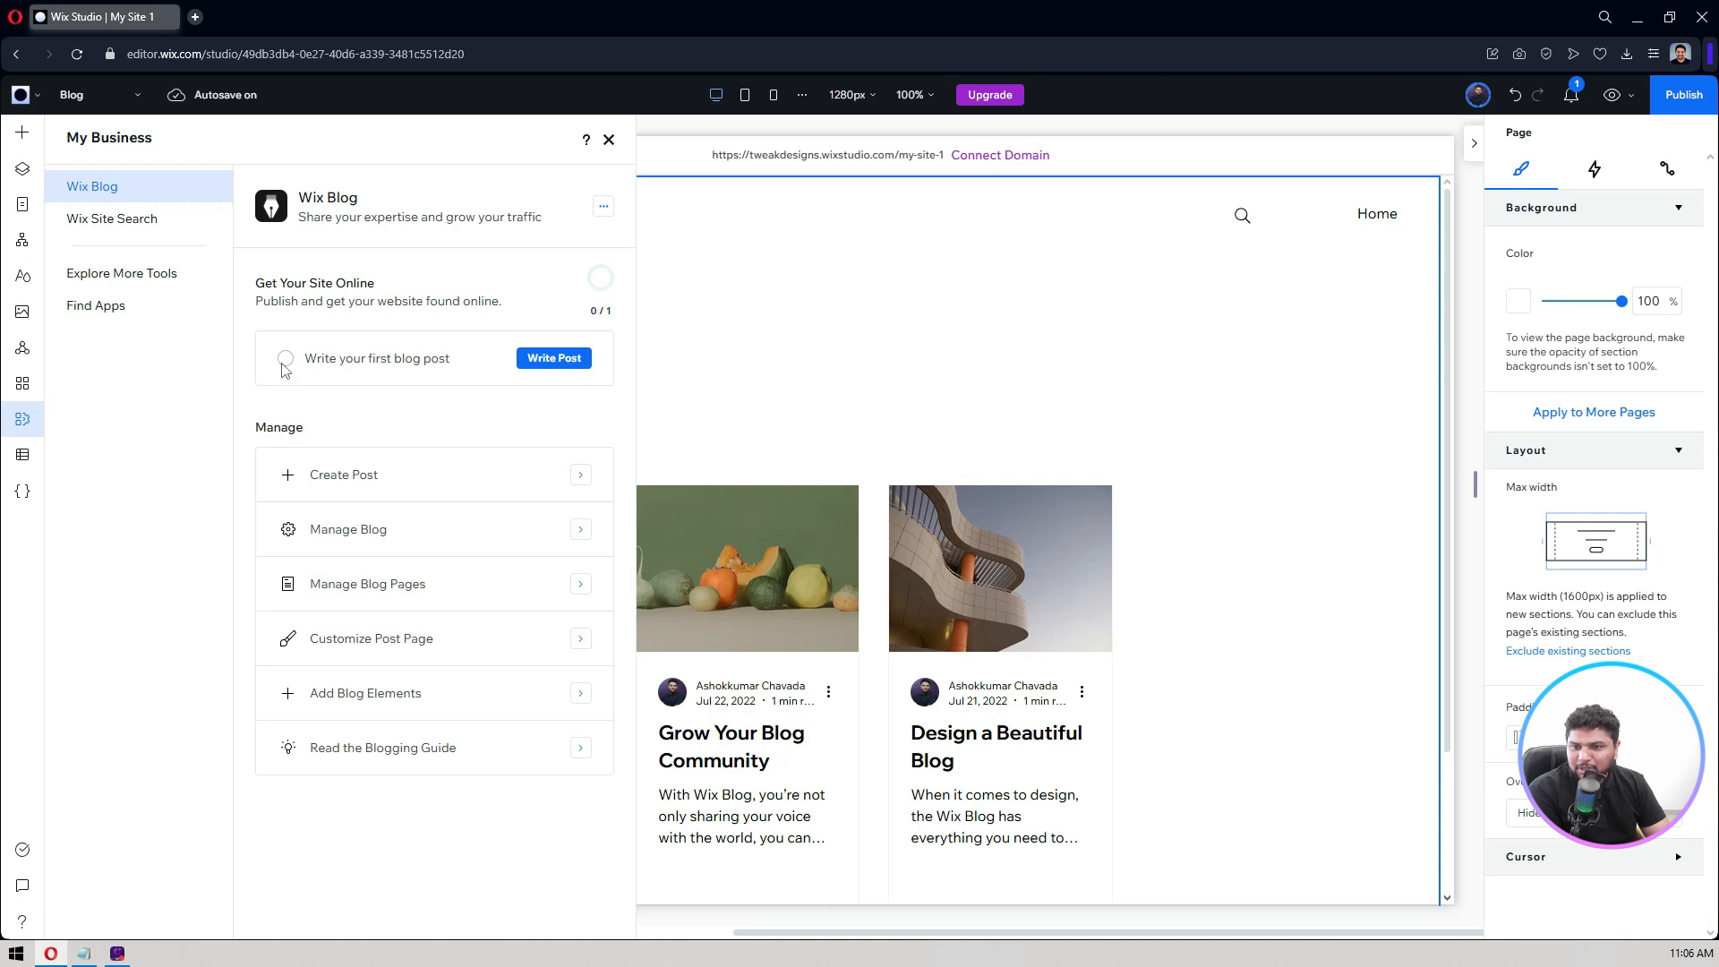
Step: Close the My Business overlay and inspect the category header and post feed on the Blog page
click(25, 421)
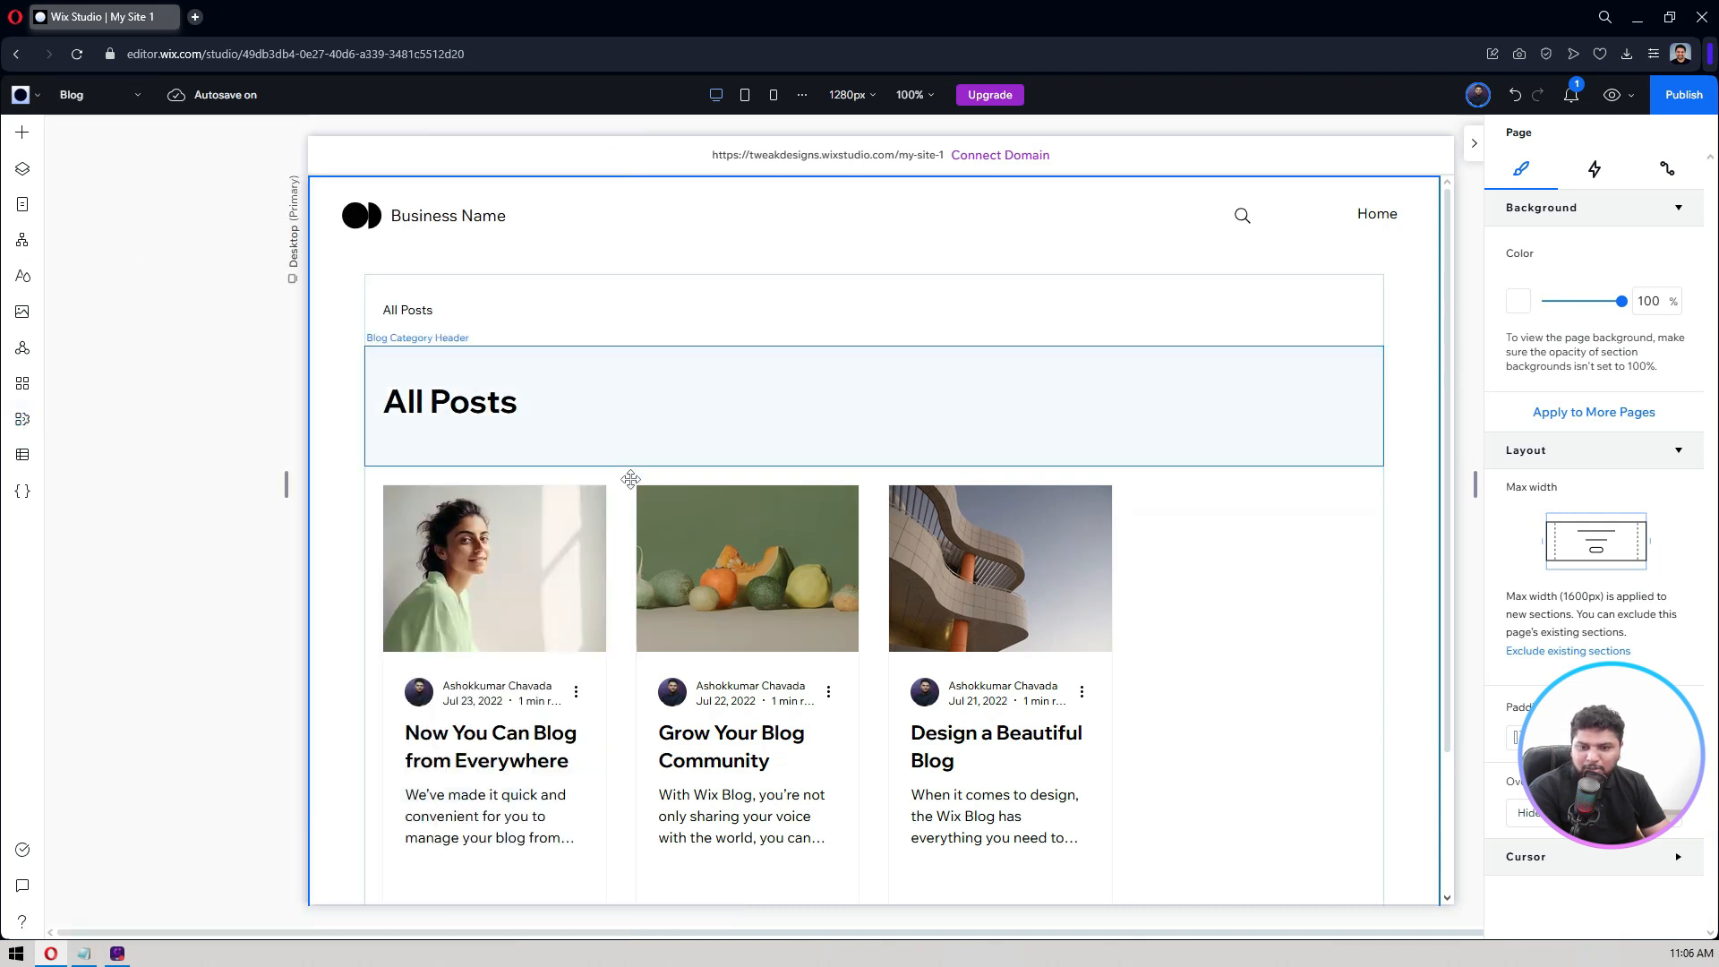
click(630, 476)
click(1043, 424)
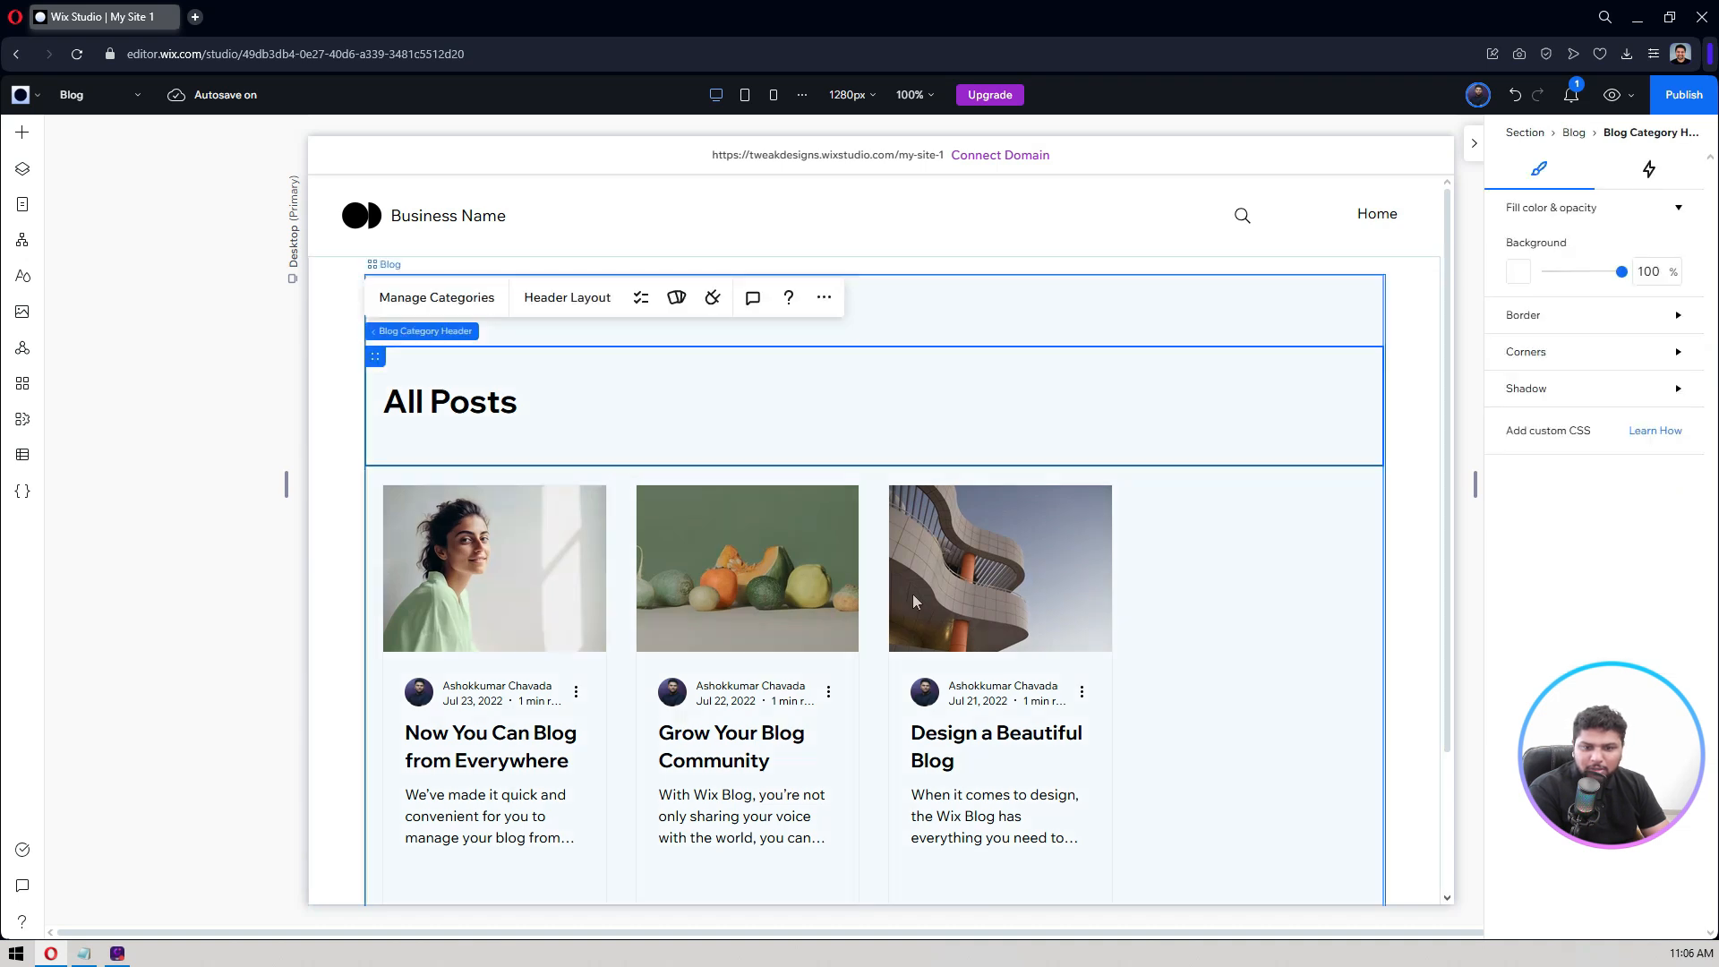
click(912, 595)
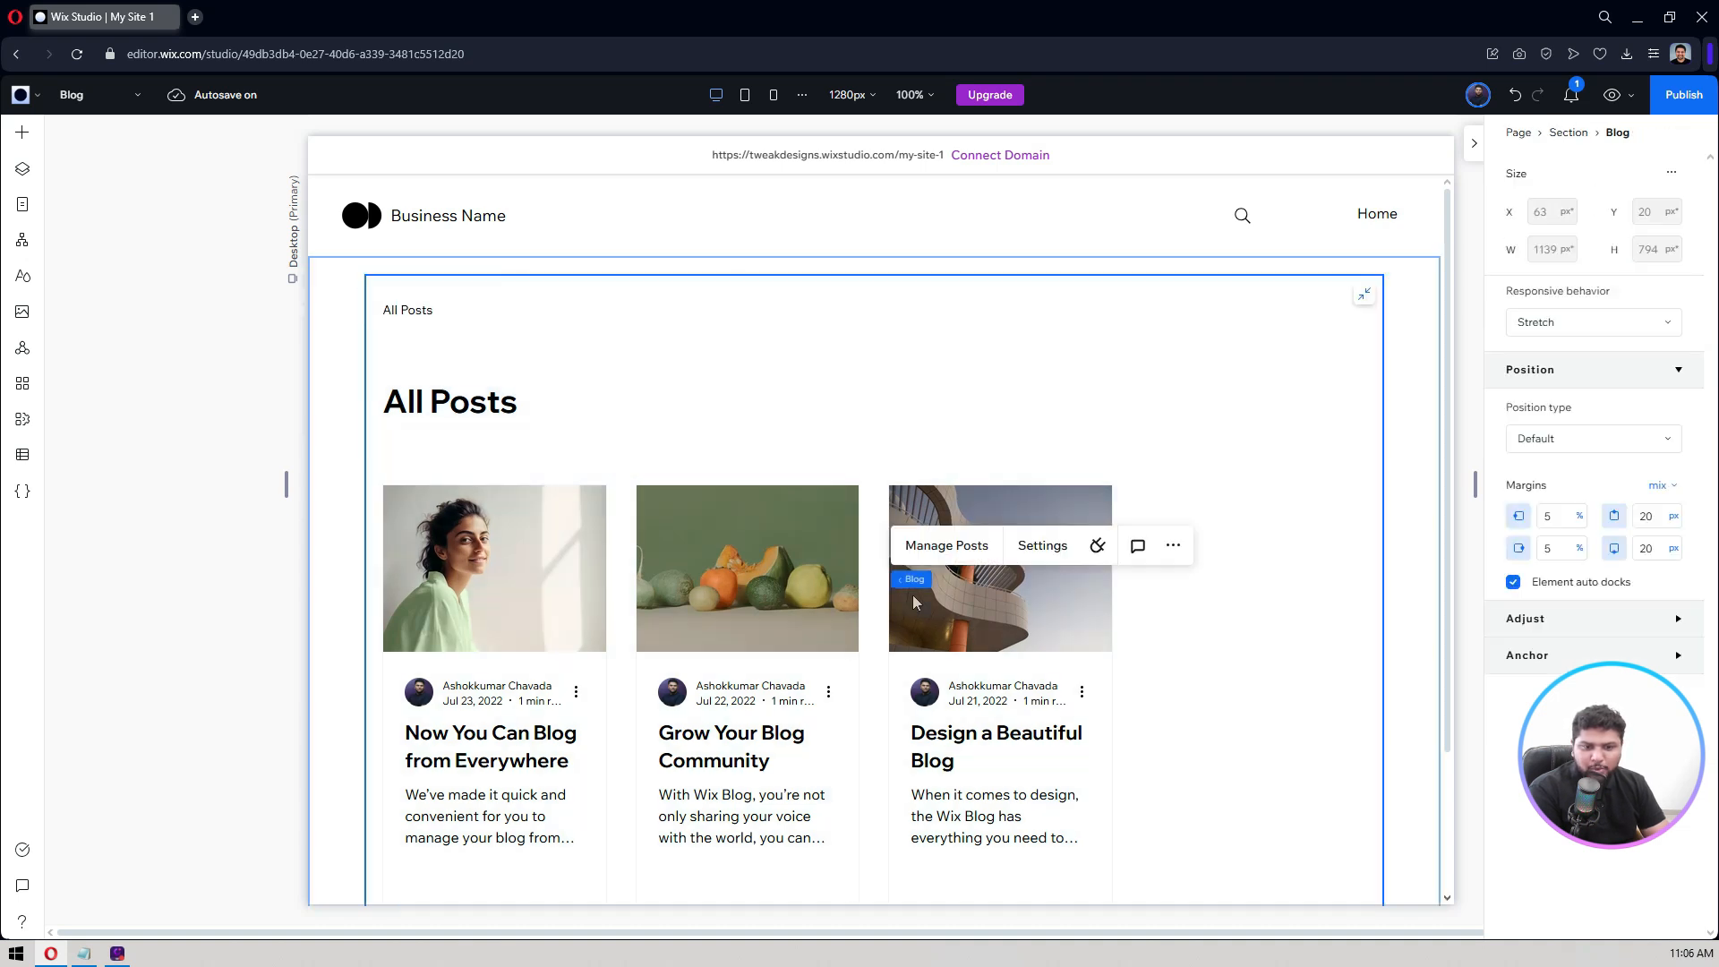
scroll(570, 386, down, 2)
click(623, 496)
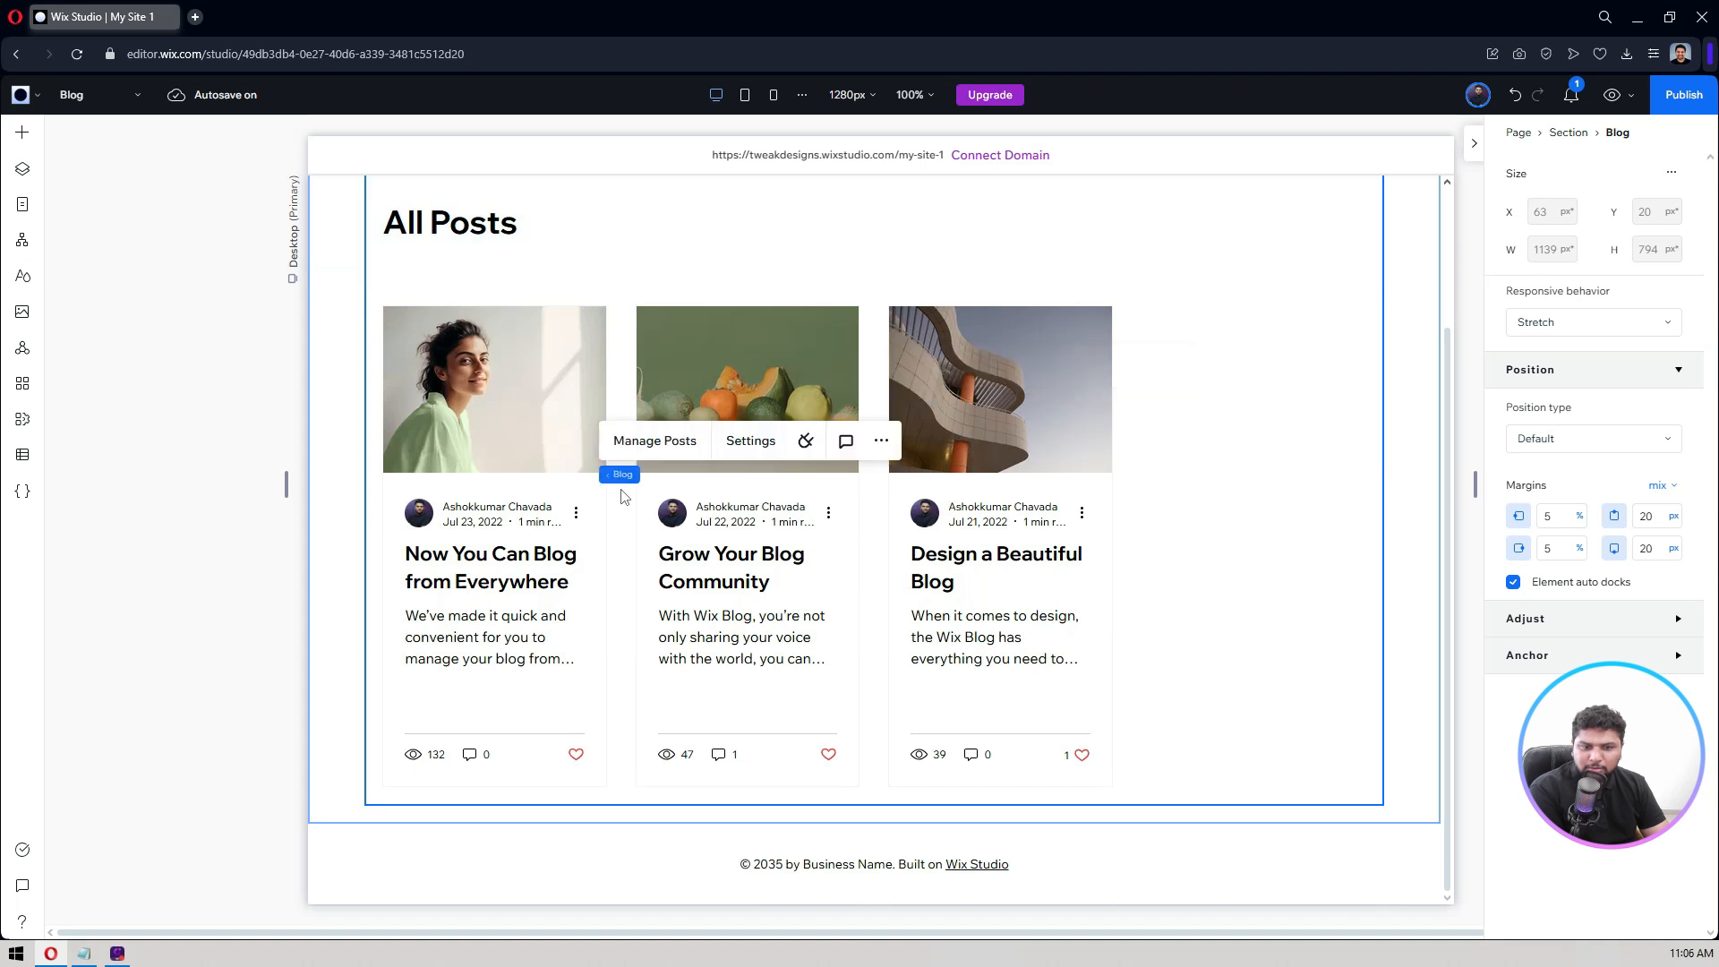
click(745, 532)
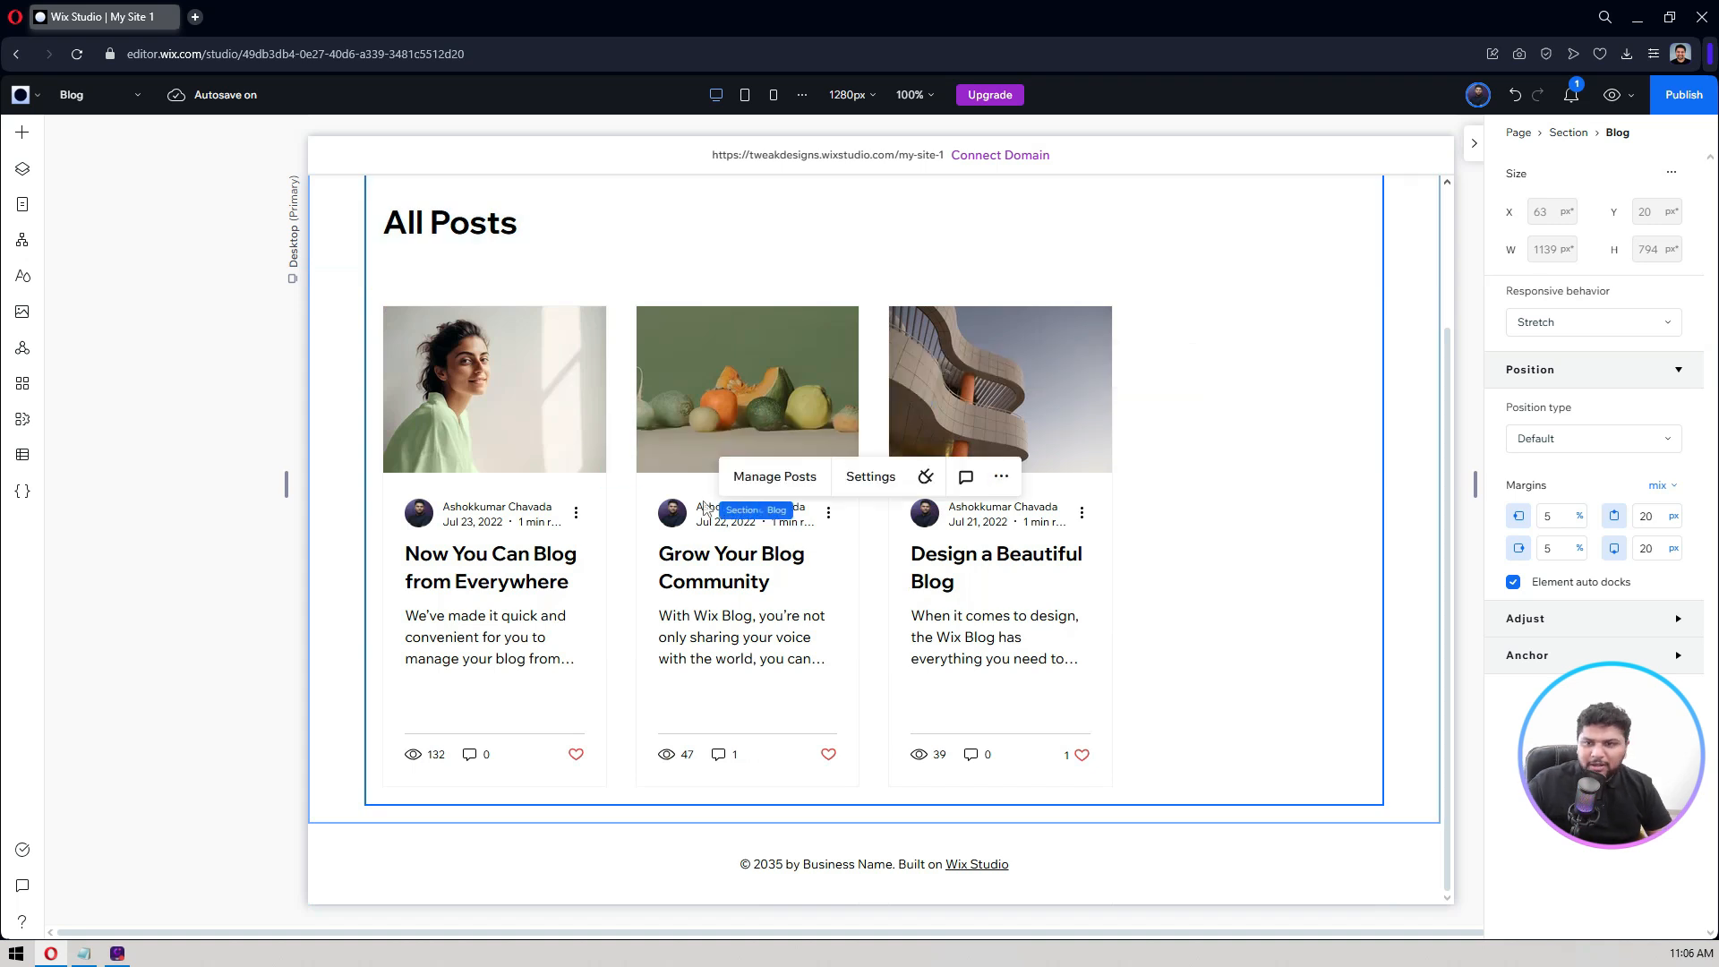
Step: Reload the post feed by switching to the Home page and back to the Blog page
click(86, 97)
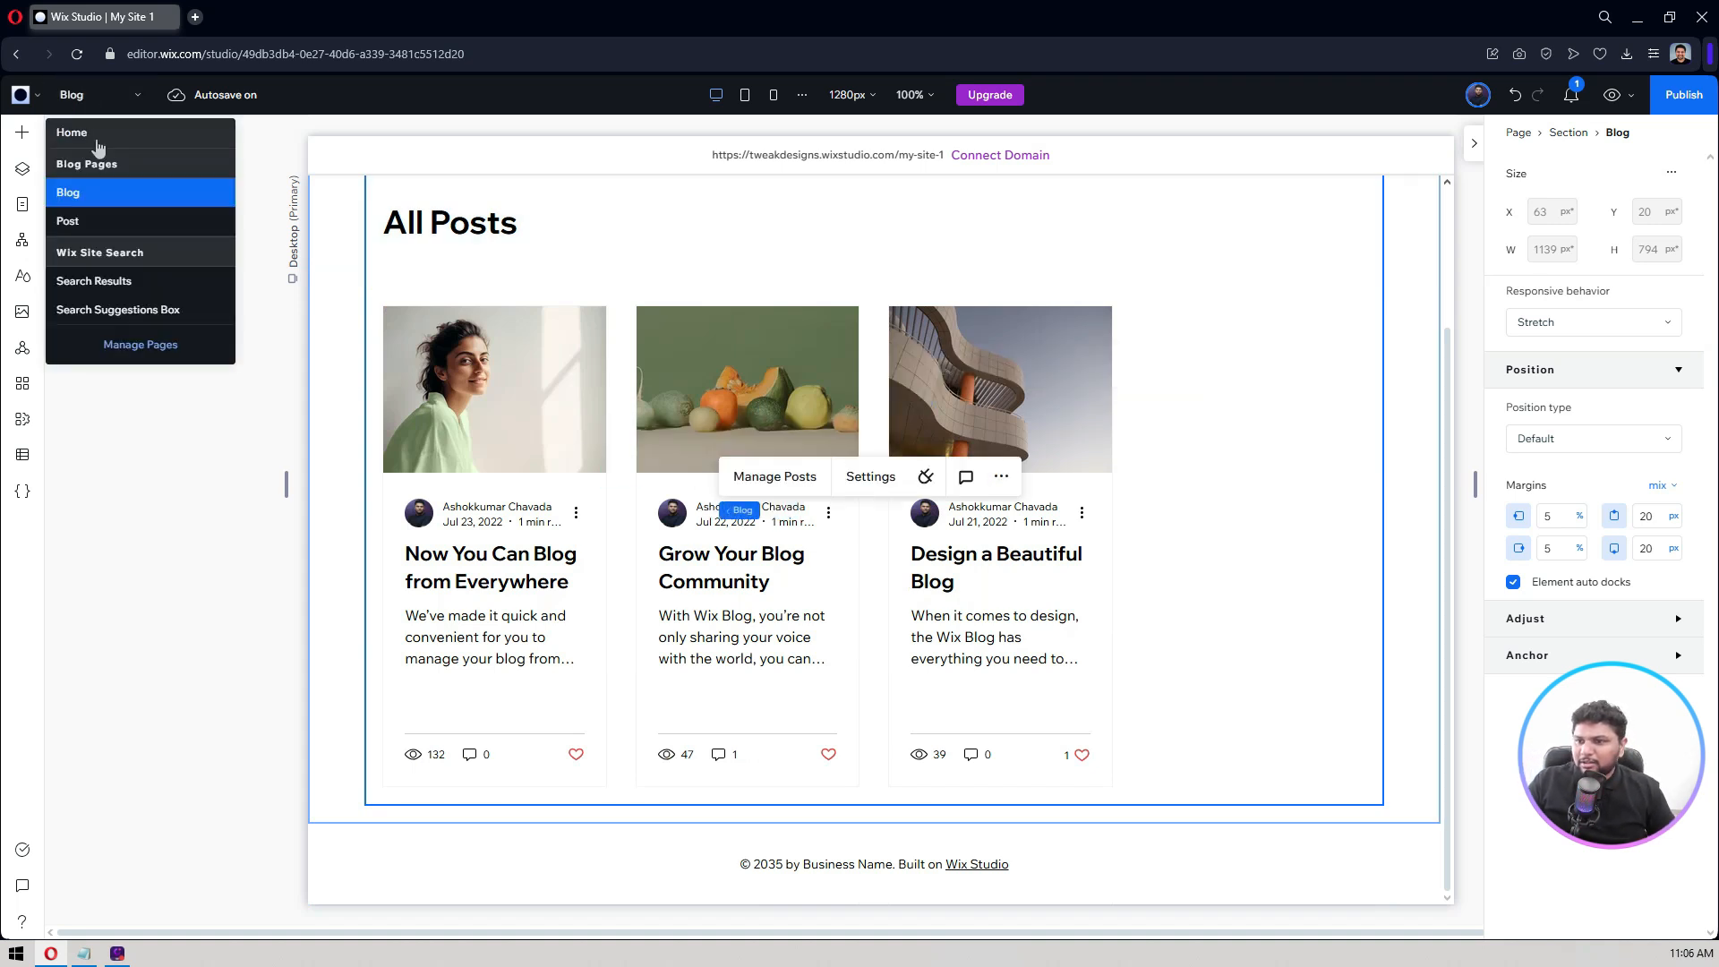
click(97, 139)
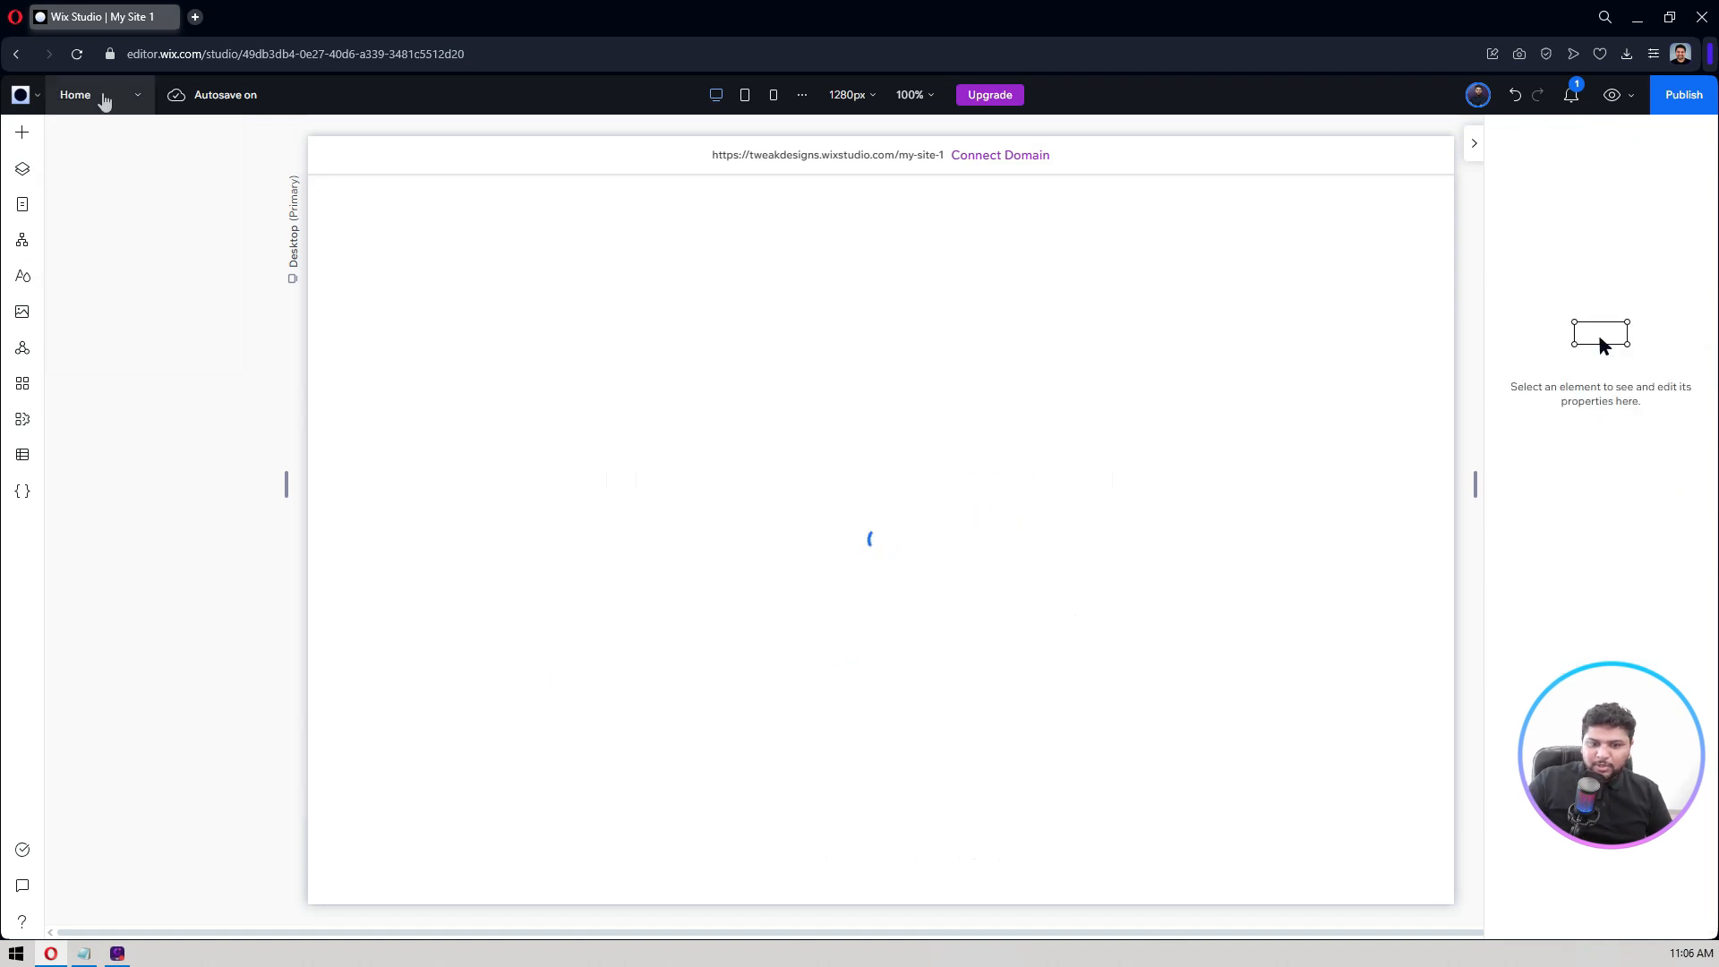
click(104, 100)
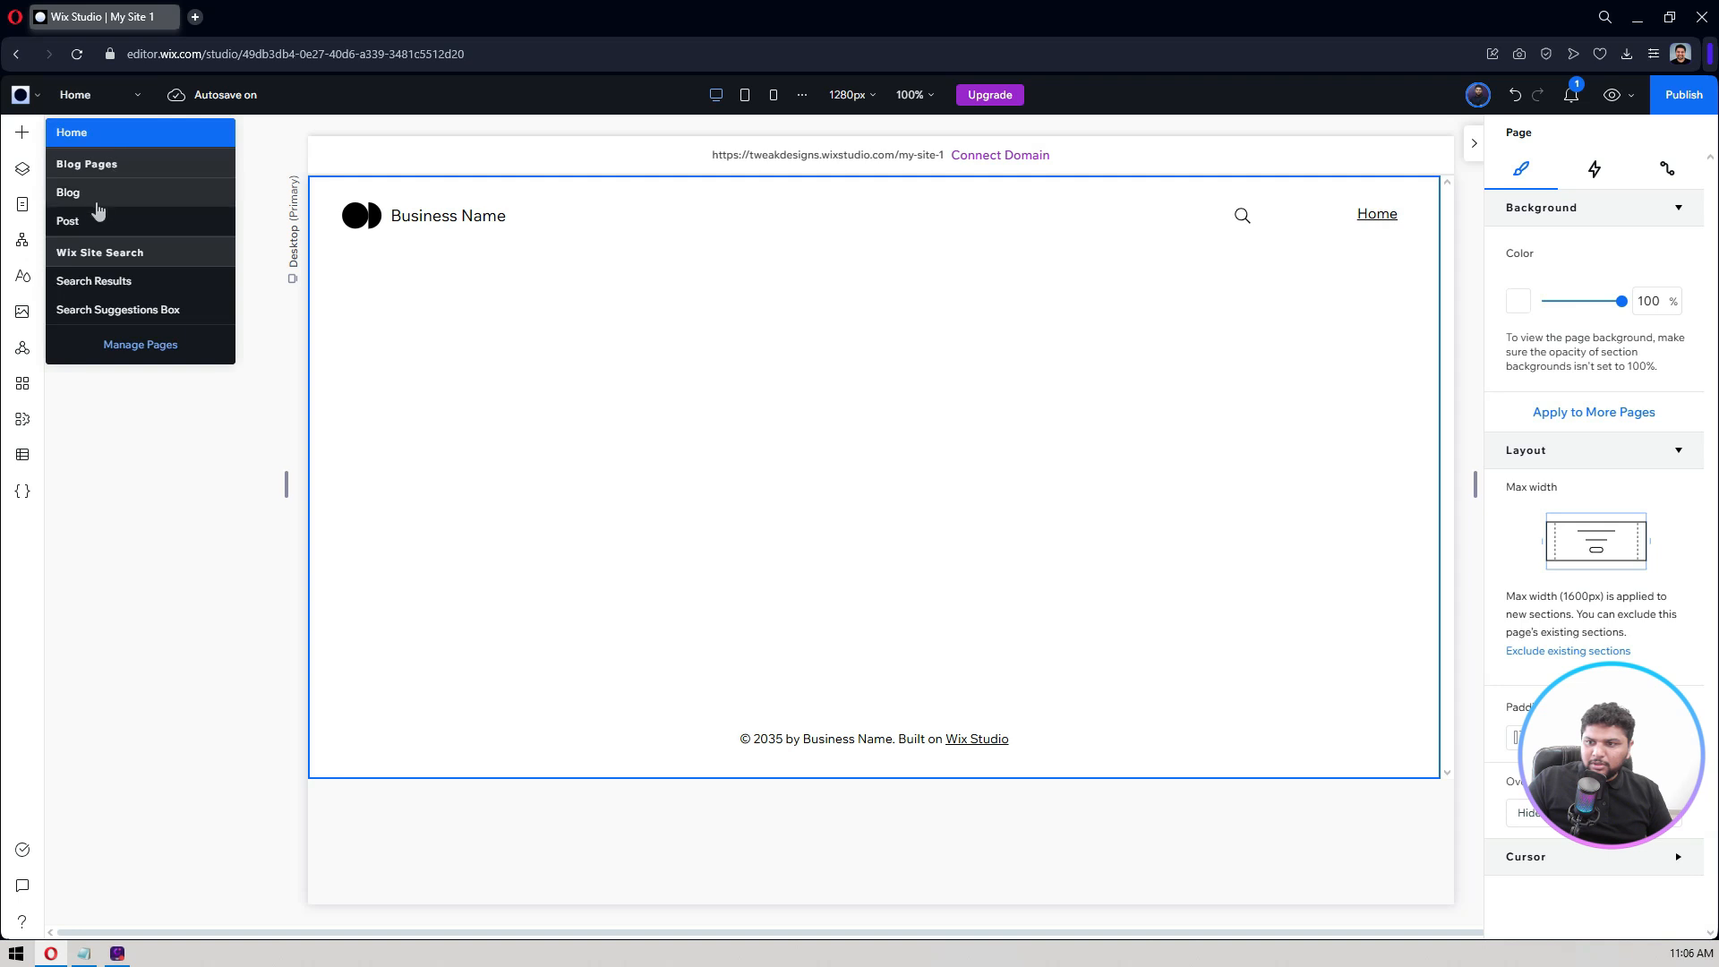
click(78, 192)
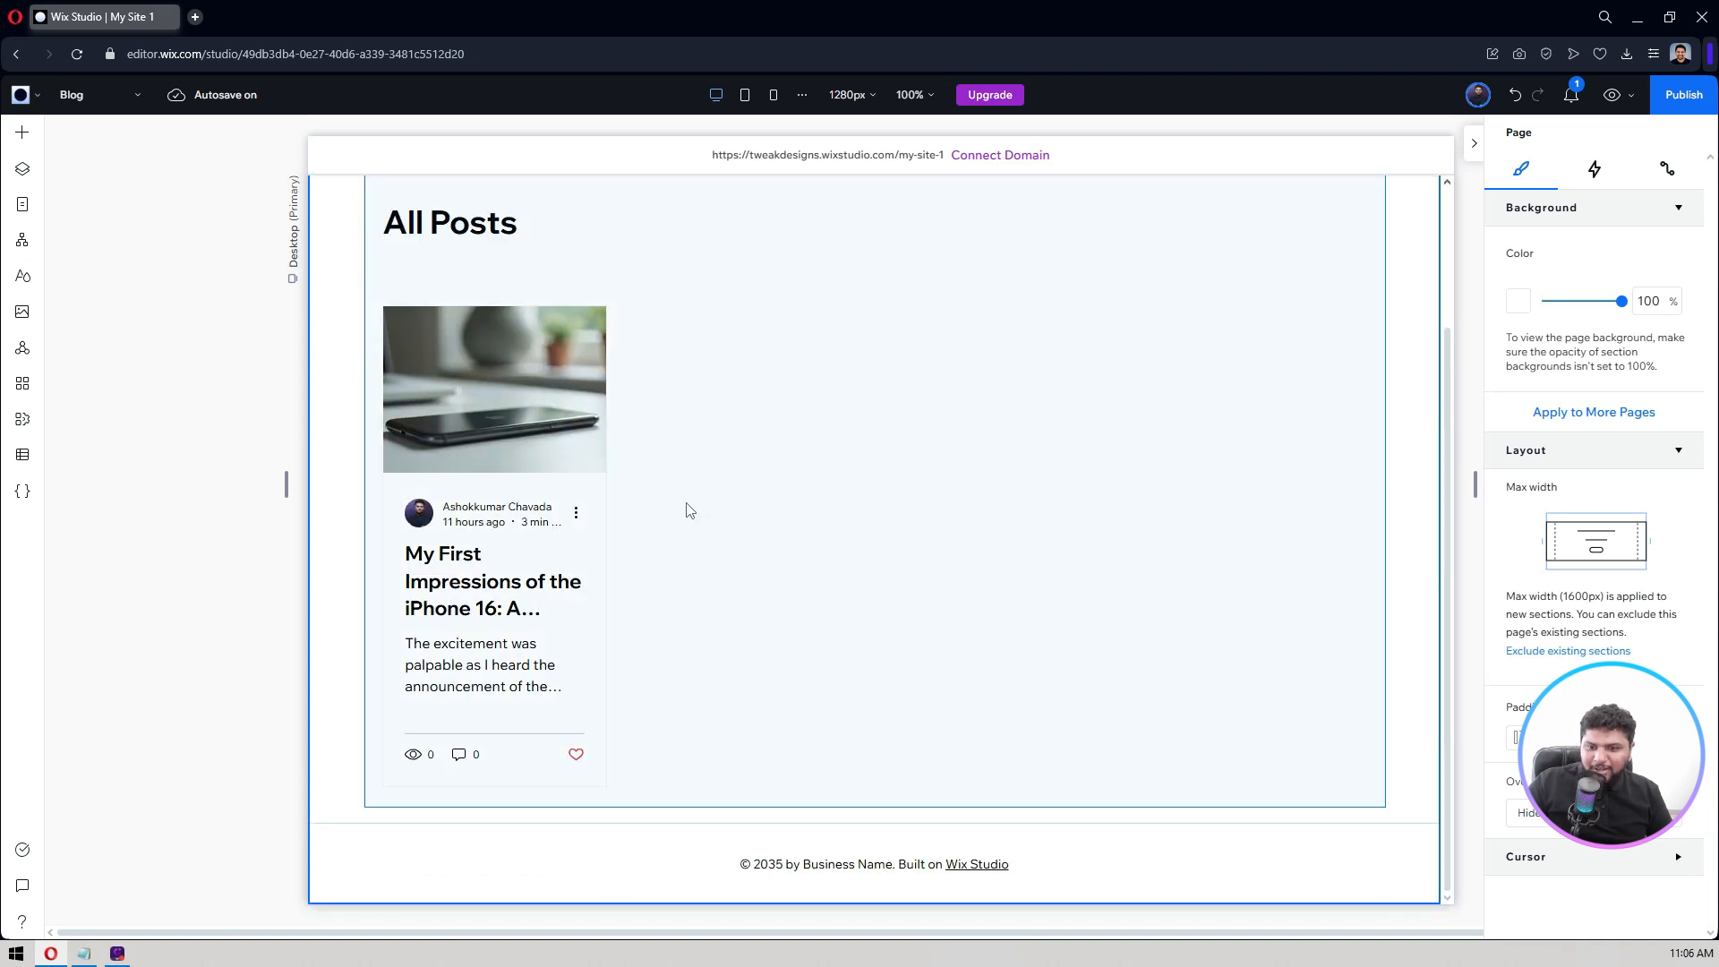
Step: In the blog feed's display settings, show the category label and hide the More Actions menu, comment counter, view counter and like counter
click(557, 418)
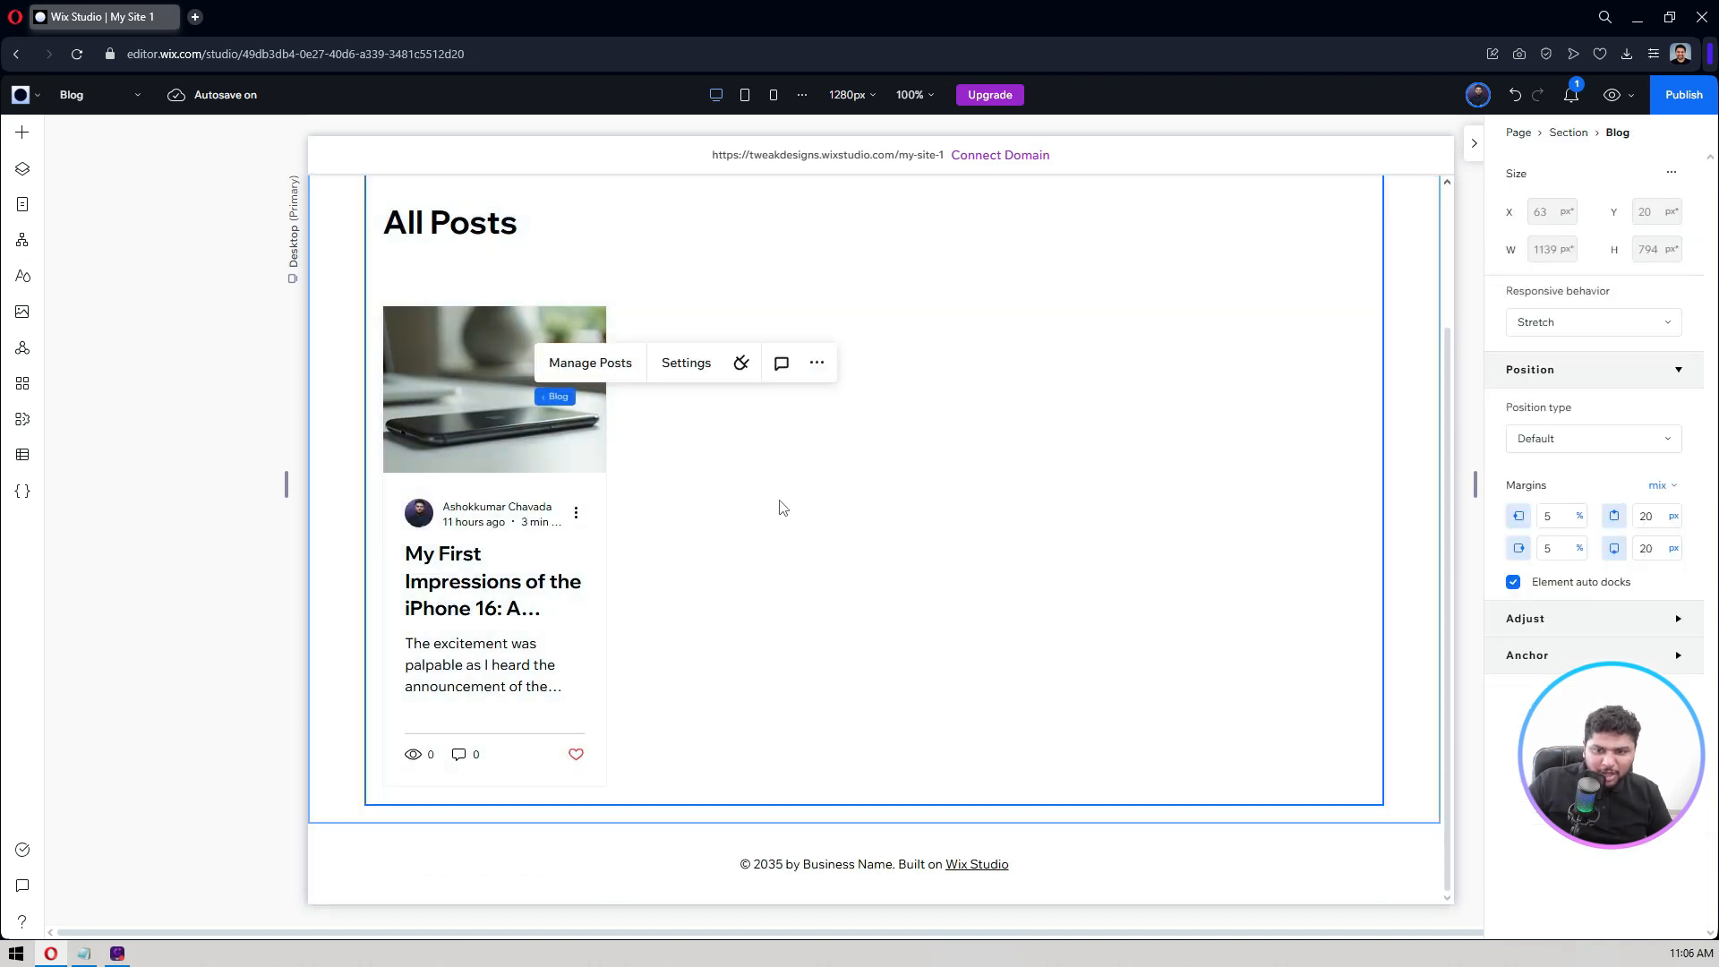
scroll(779, 502, up, 2)
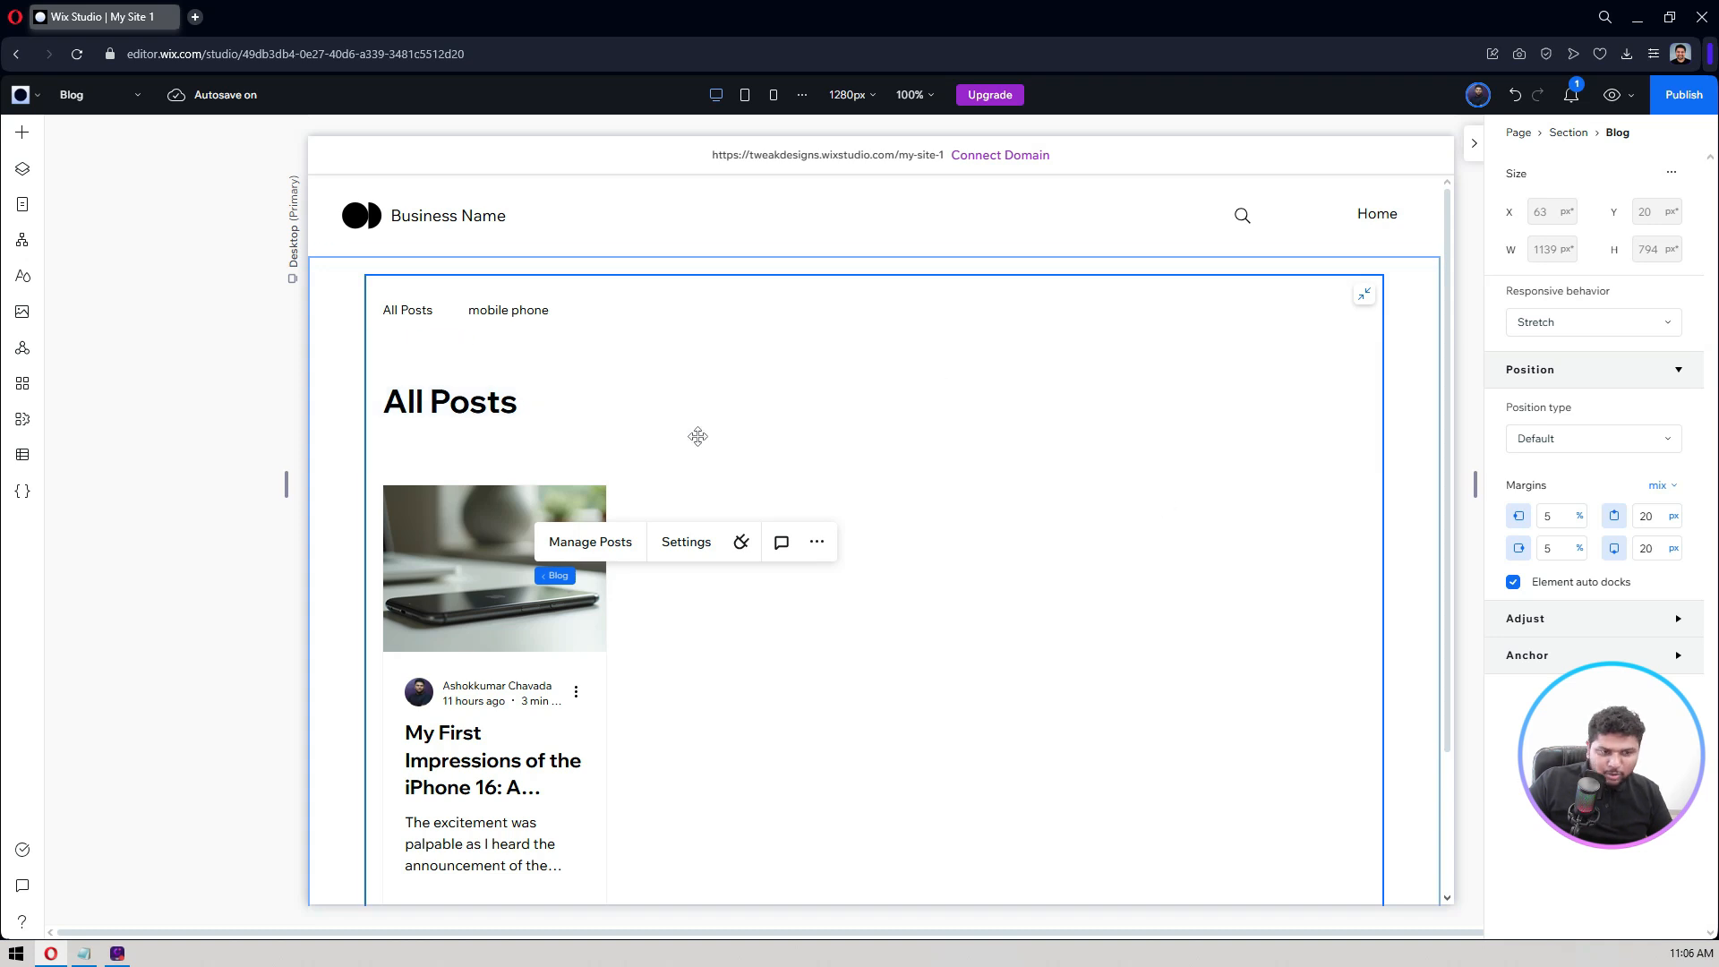
click(676, 543)
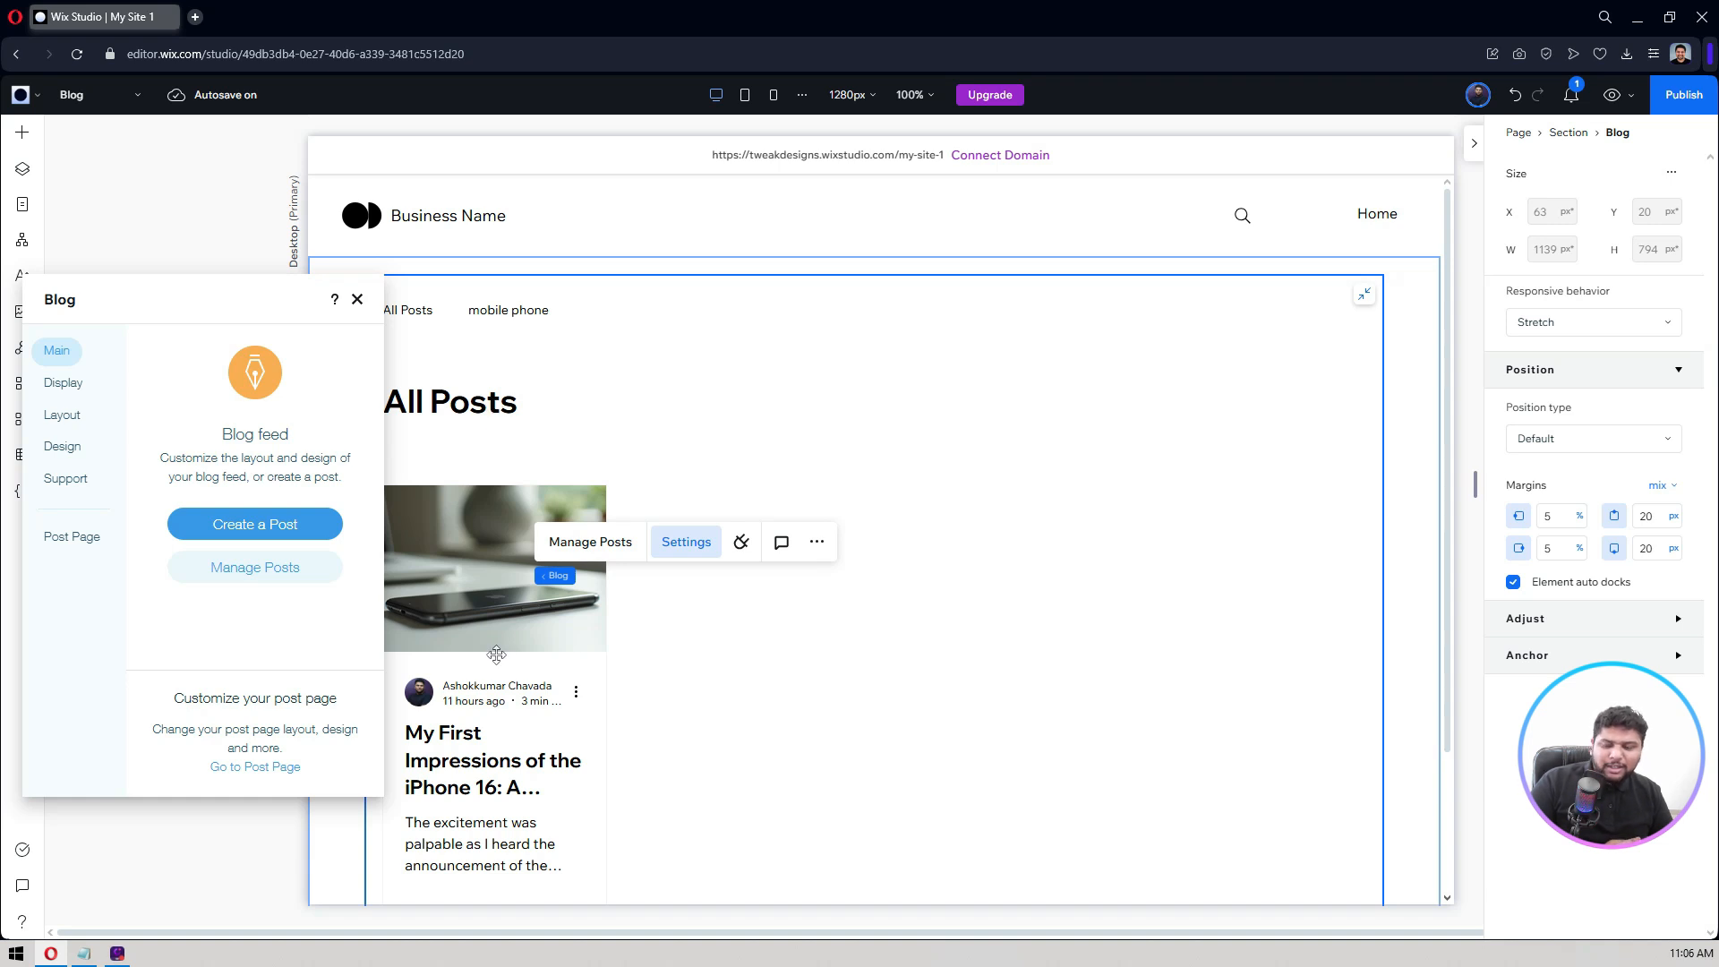
click(64, 383)
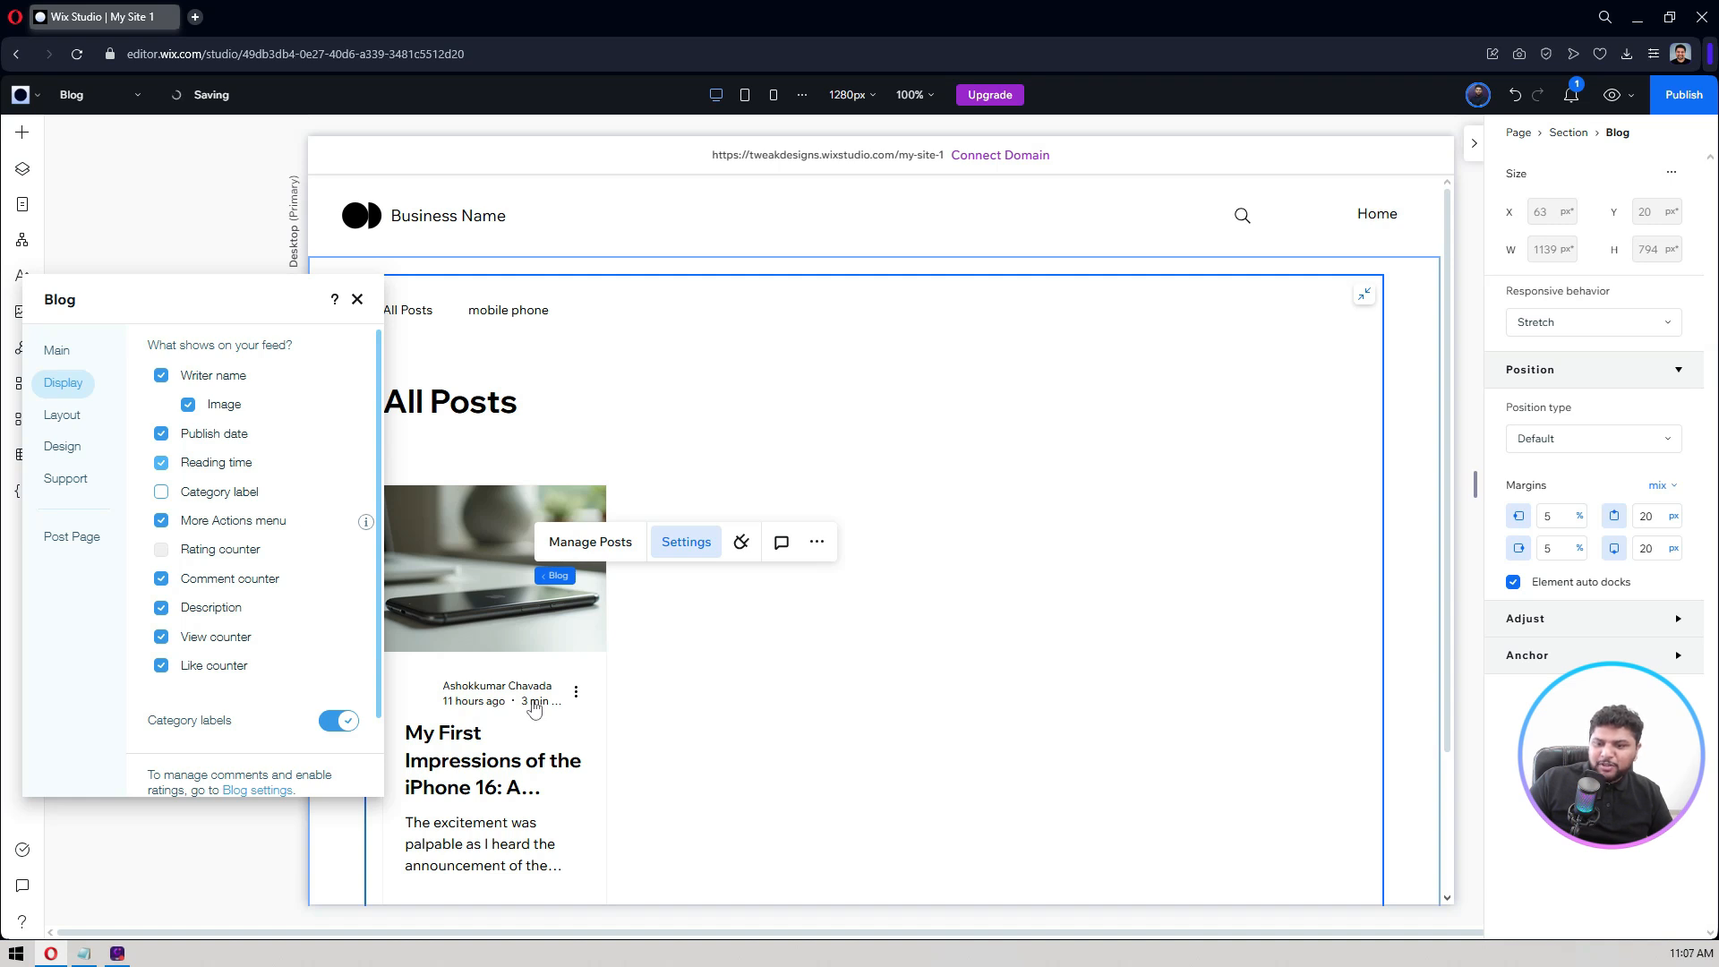
click(240, 494)
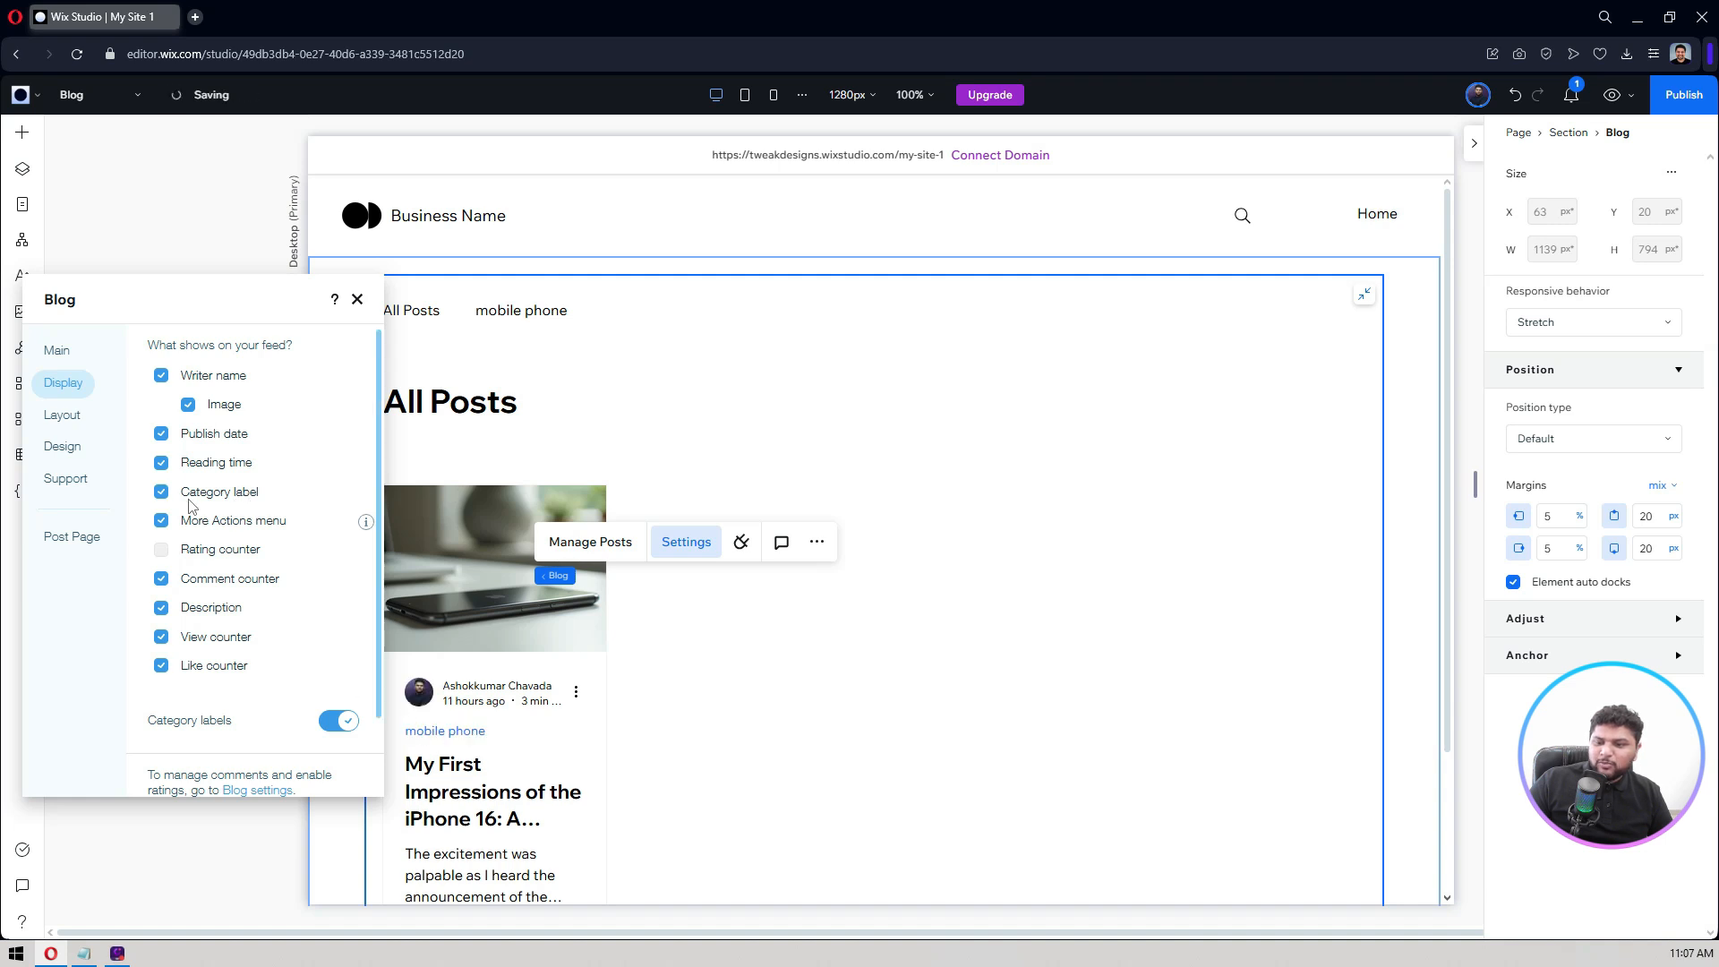
click(209, 526)
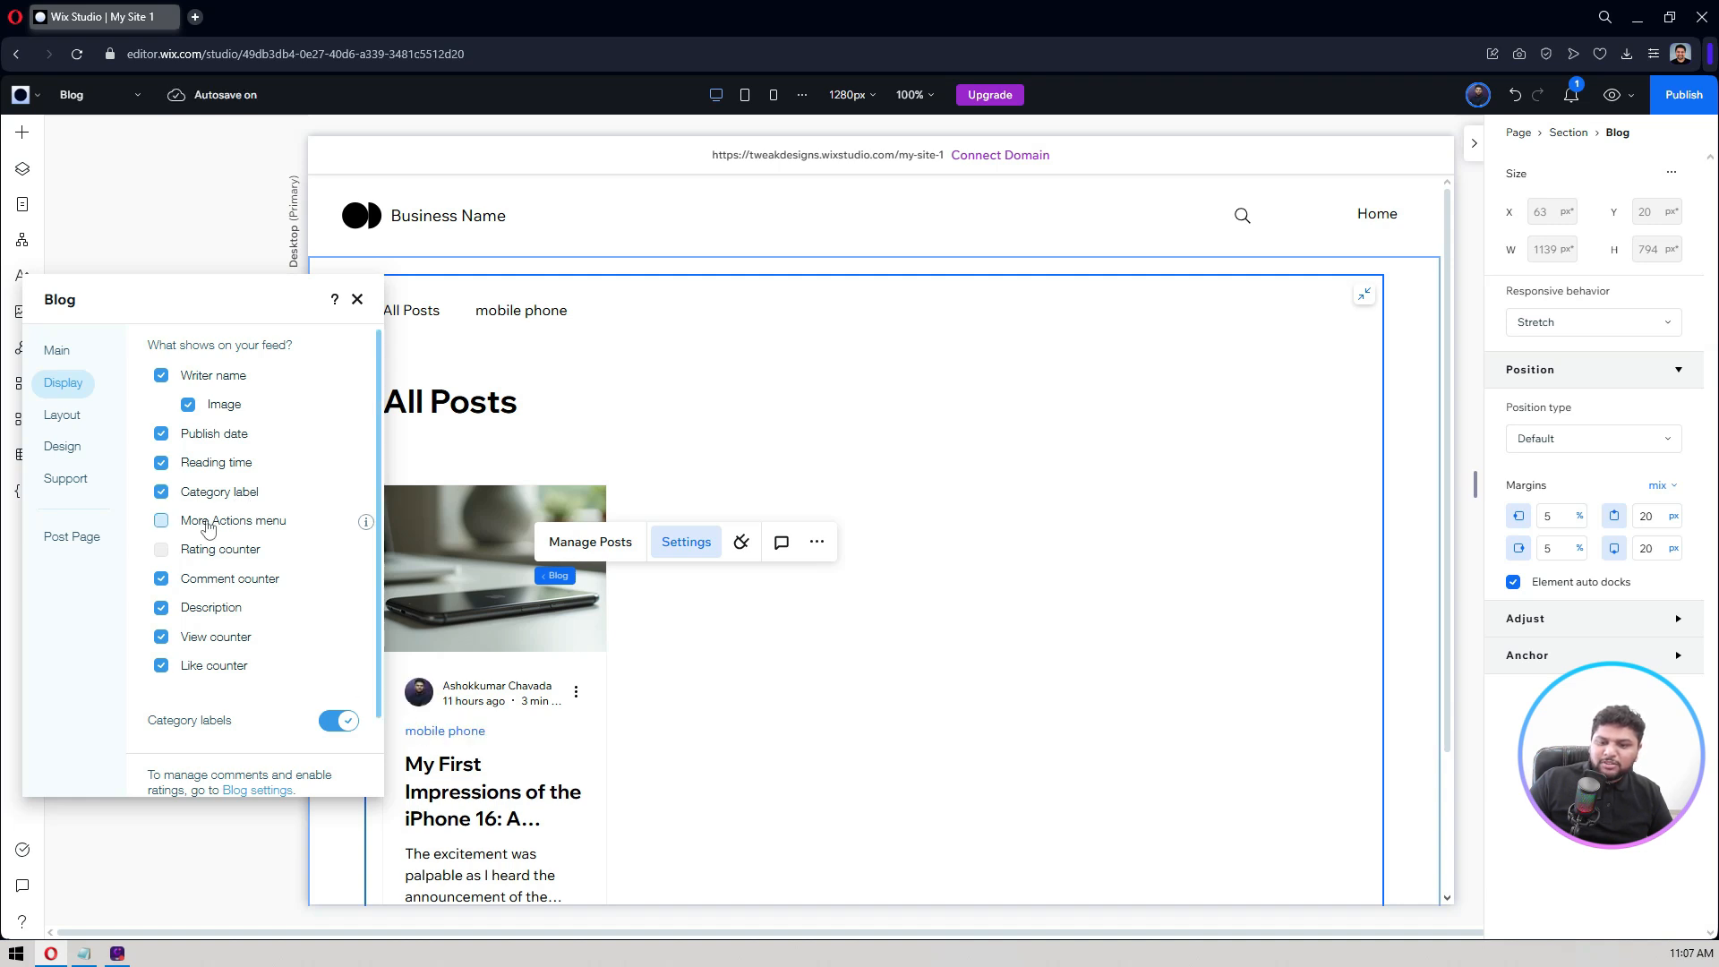
click(236, 585)
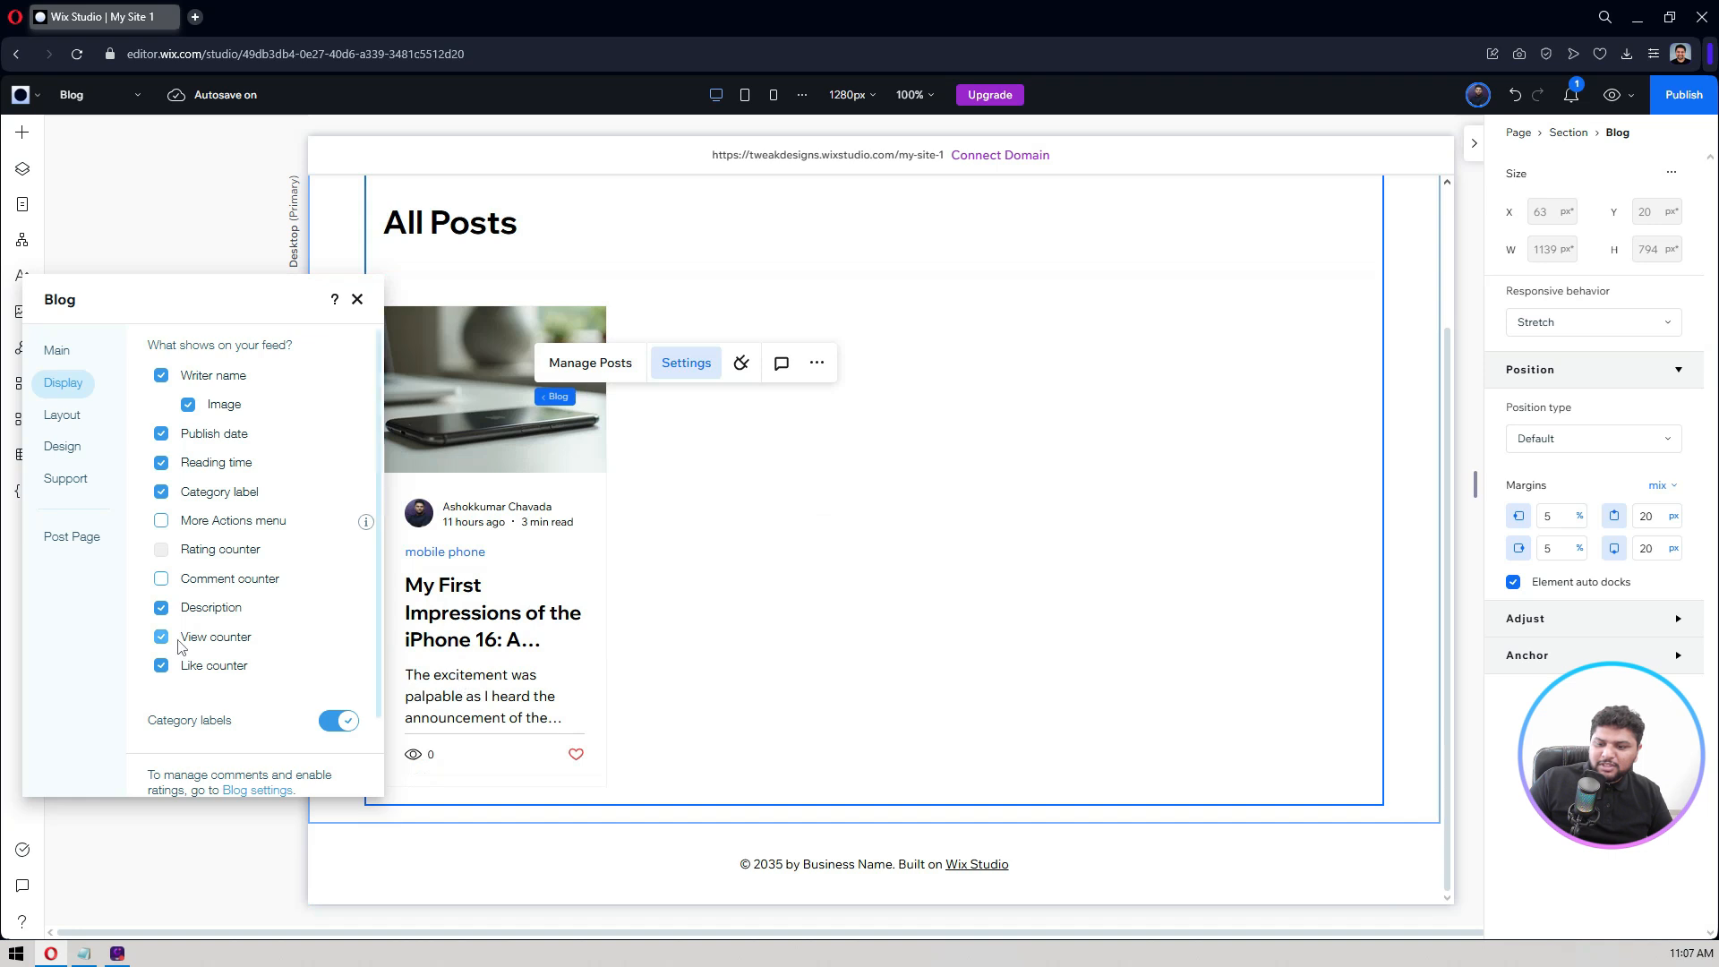
click(234, 646)
click(231, 676)
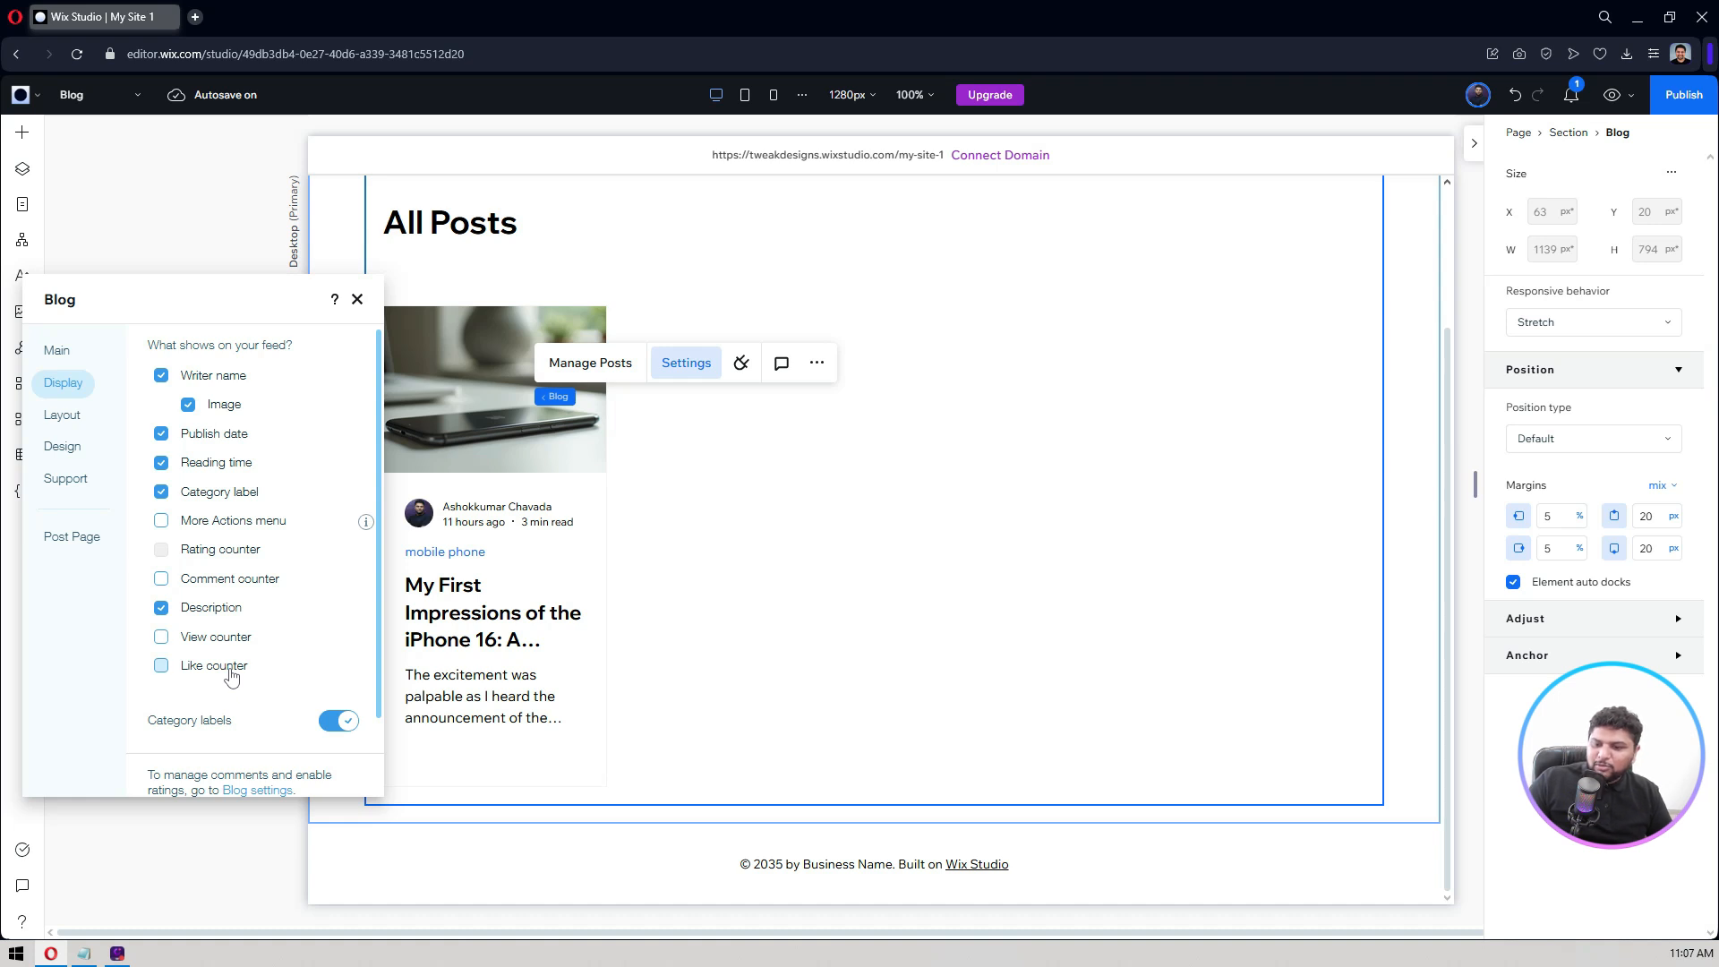
Step: Hide the description, category label and writer name on the feed's posts, and turn off the Category labels option
click(217, 615)
click(231, 503)
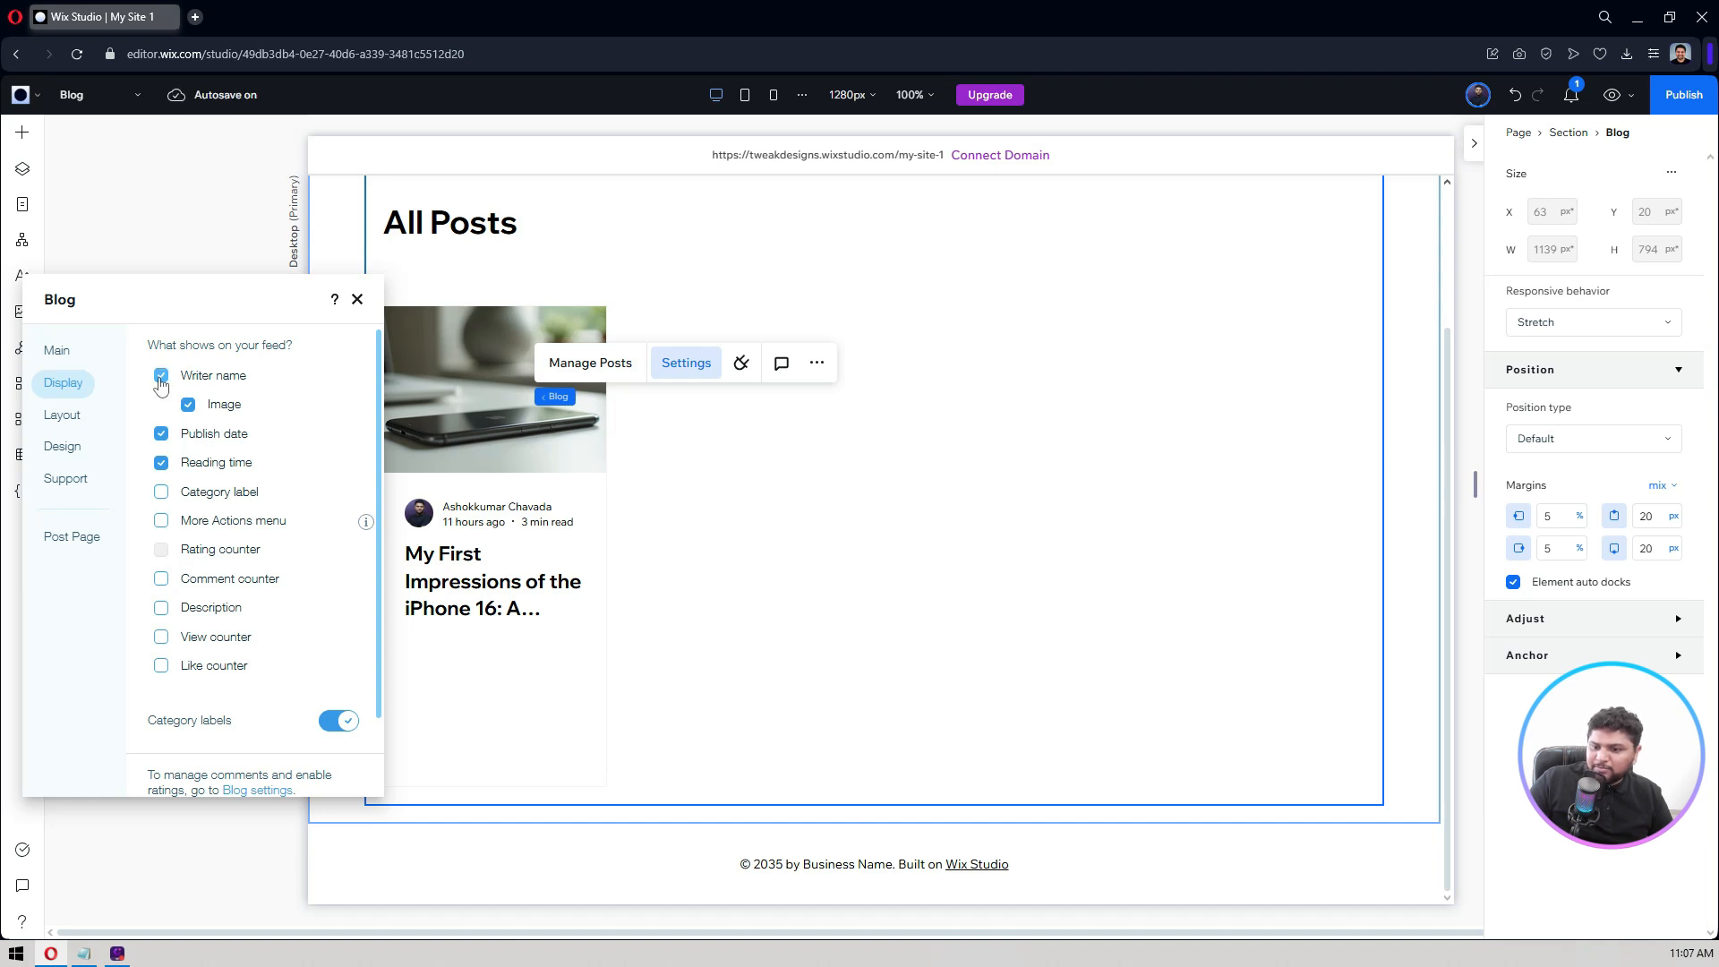
click(333, 721)
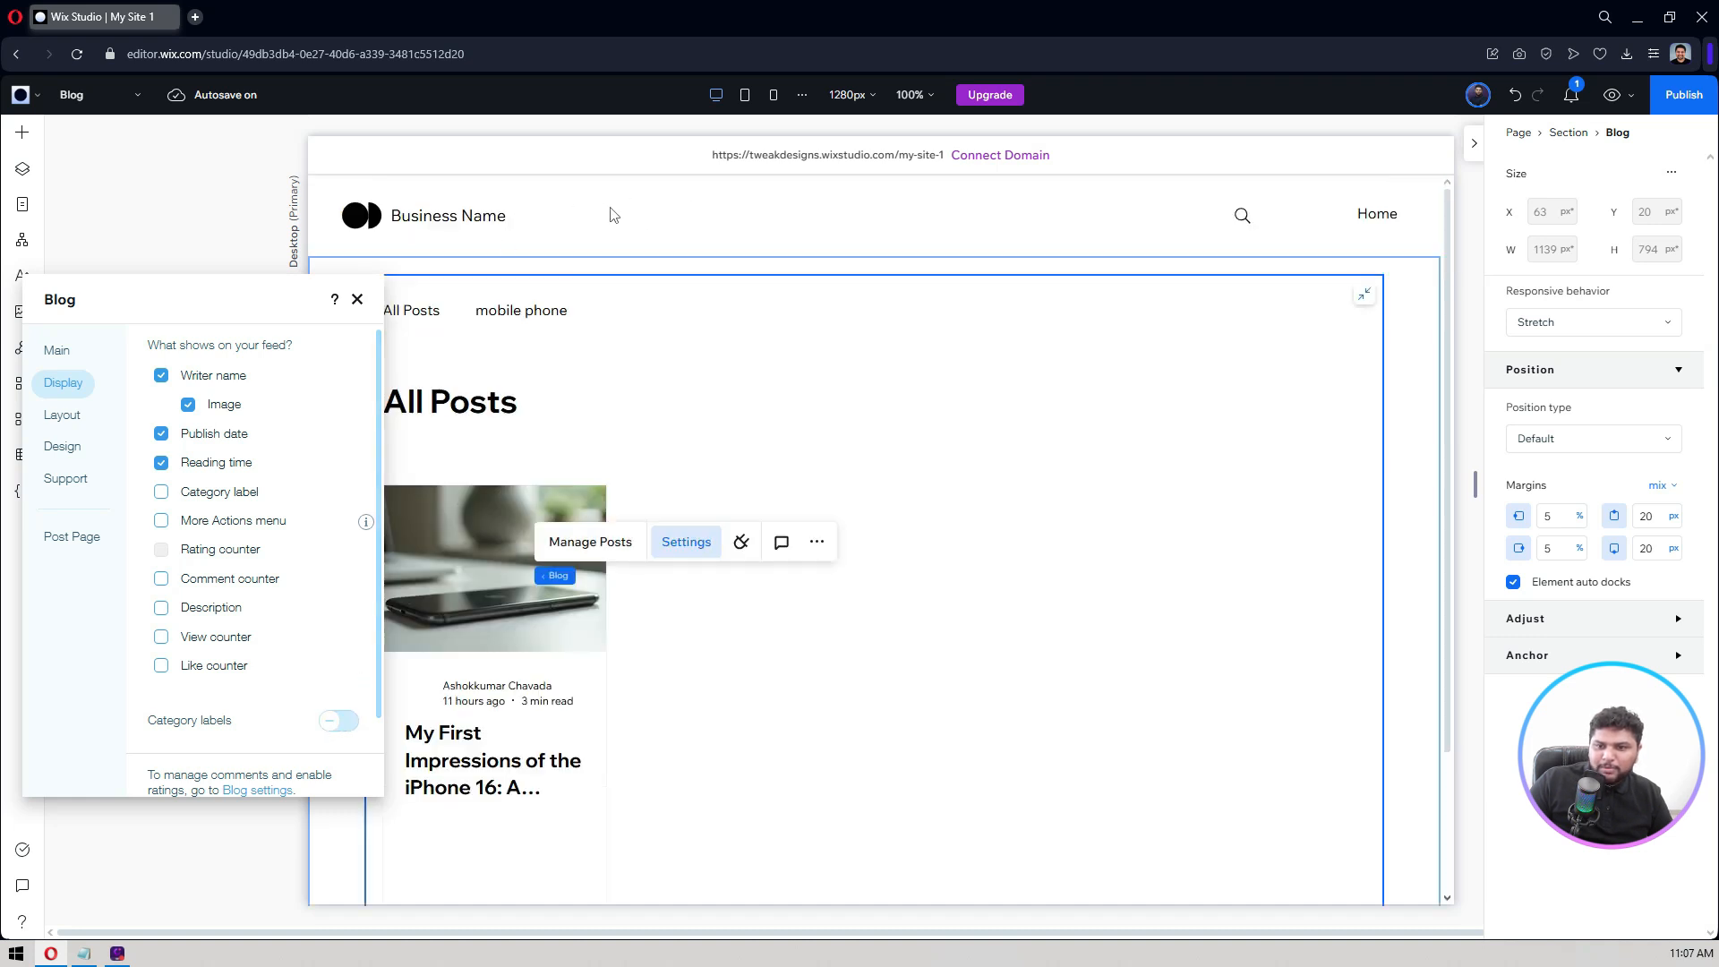
scroll(278, 649, down, 1)
scroll(277, 649, up, 1)
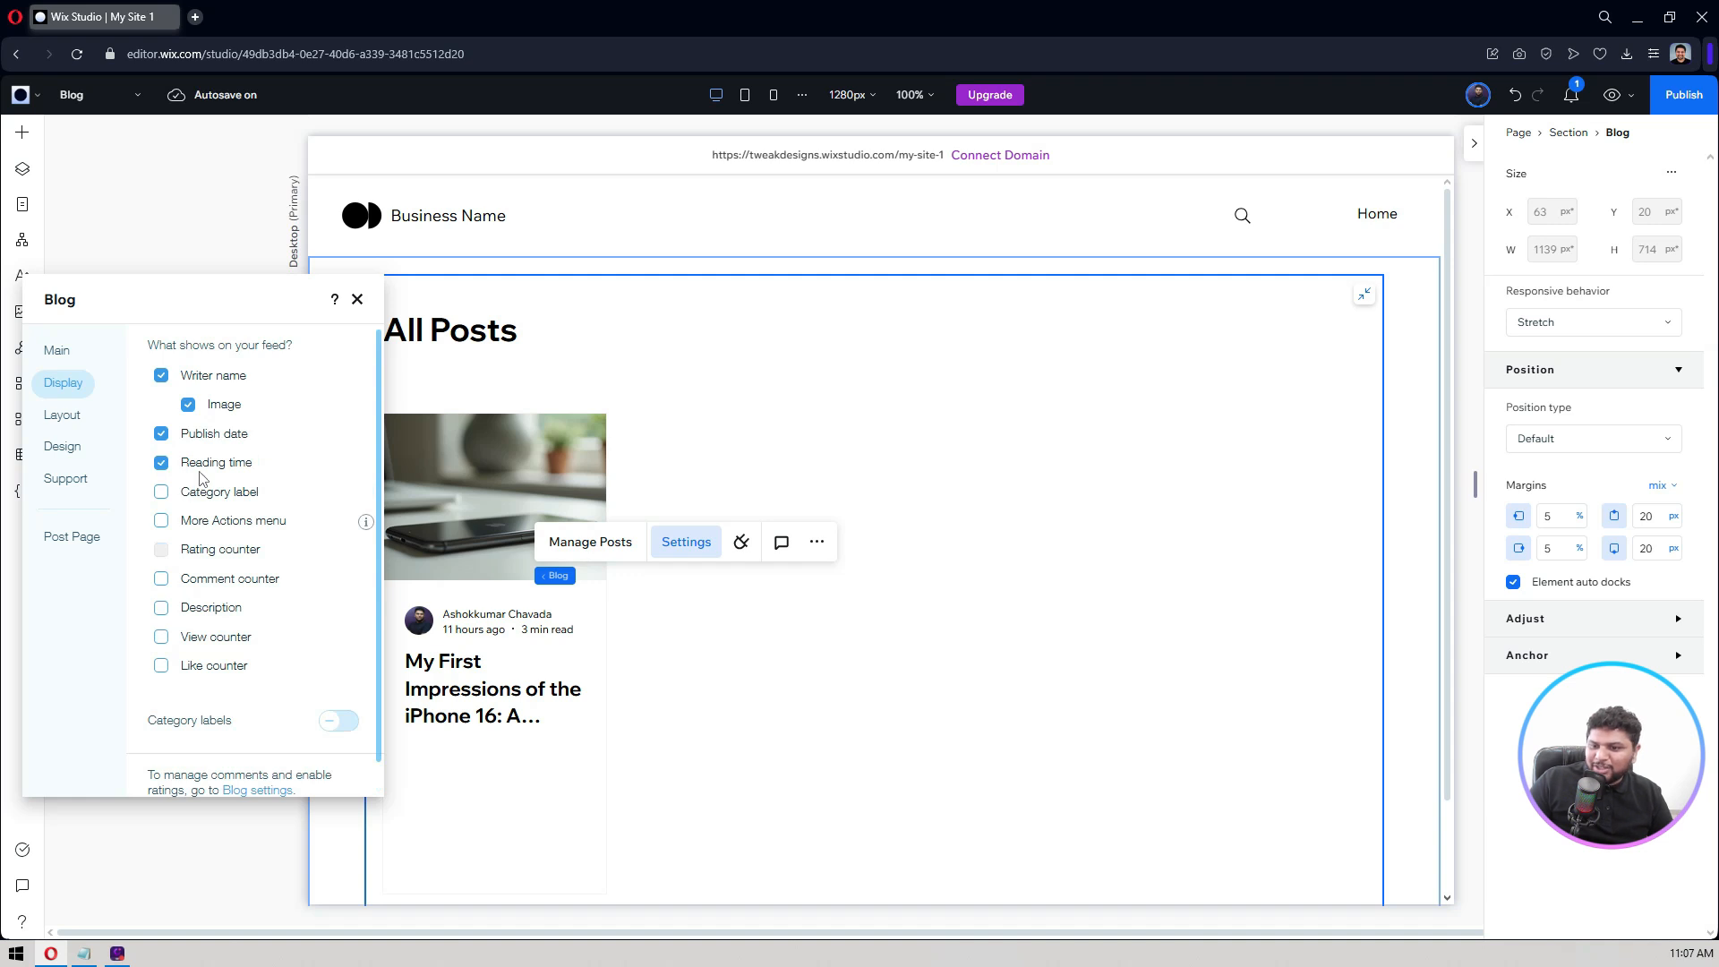
click(160, 376)
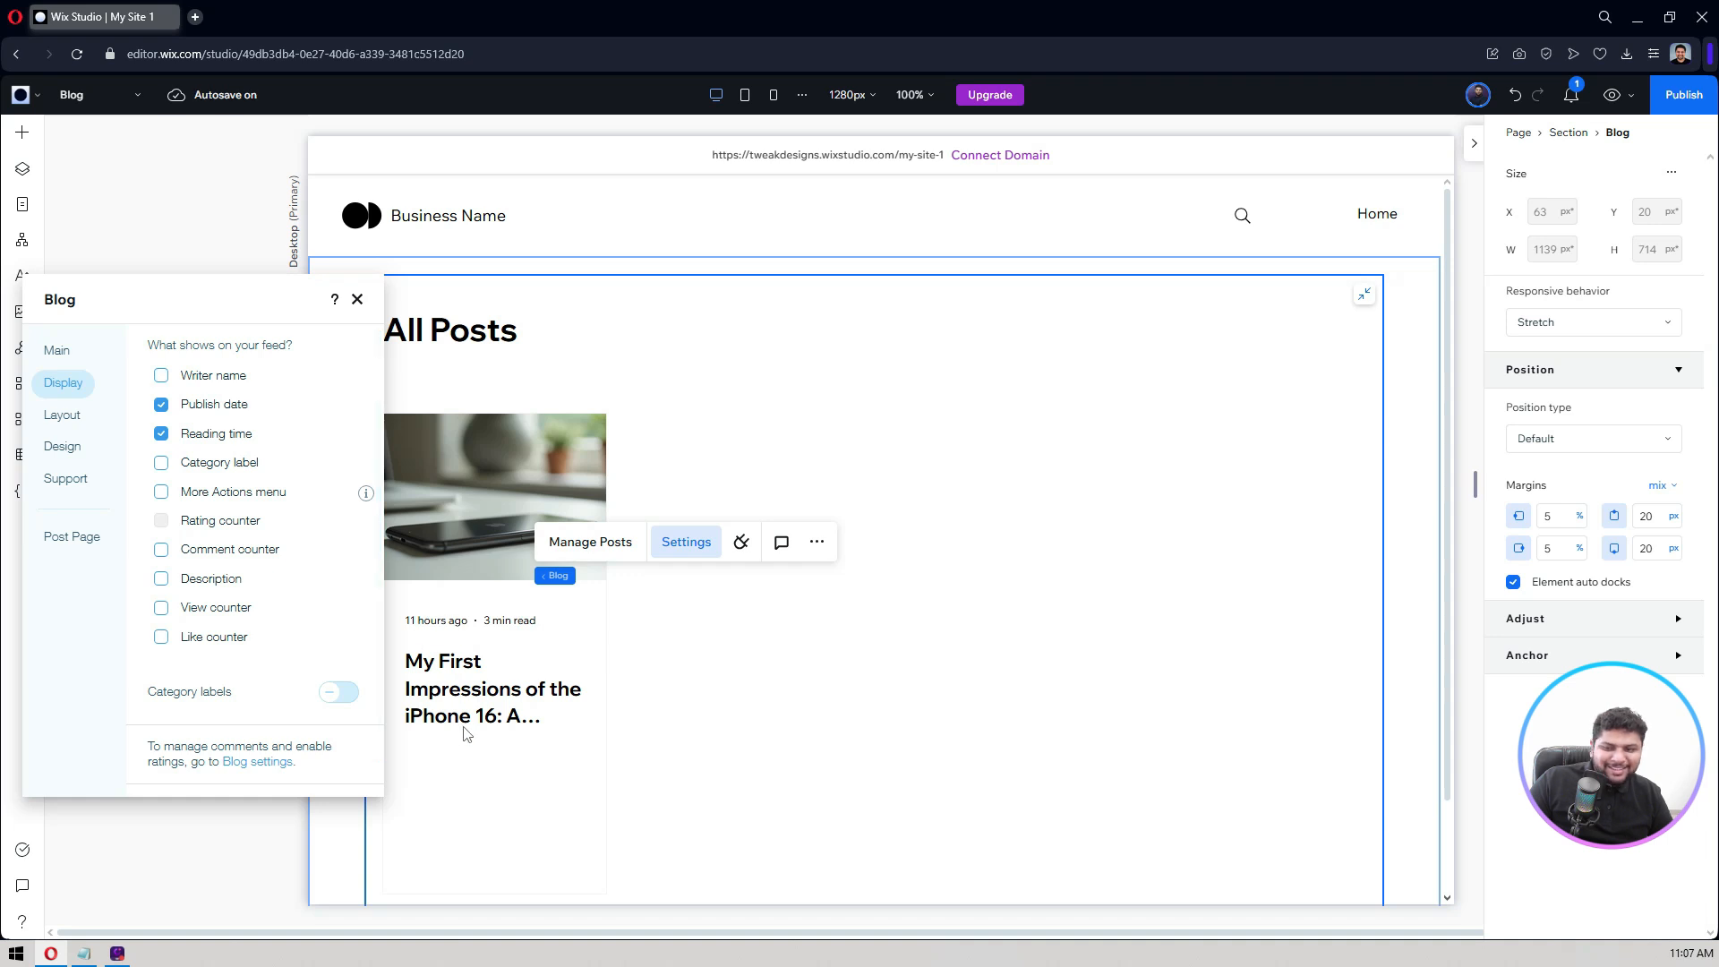
Step: Change the All Posts feed's layout to Side by side
click(56, 428)
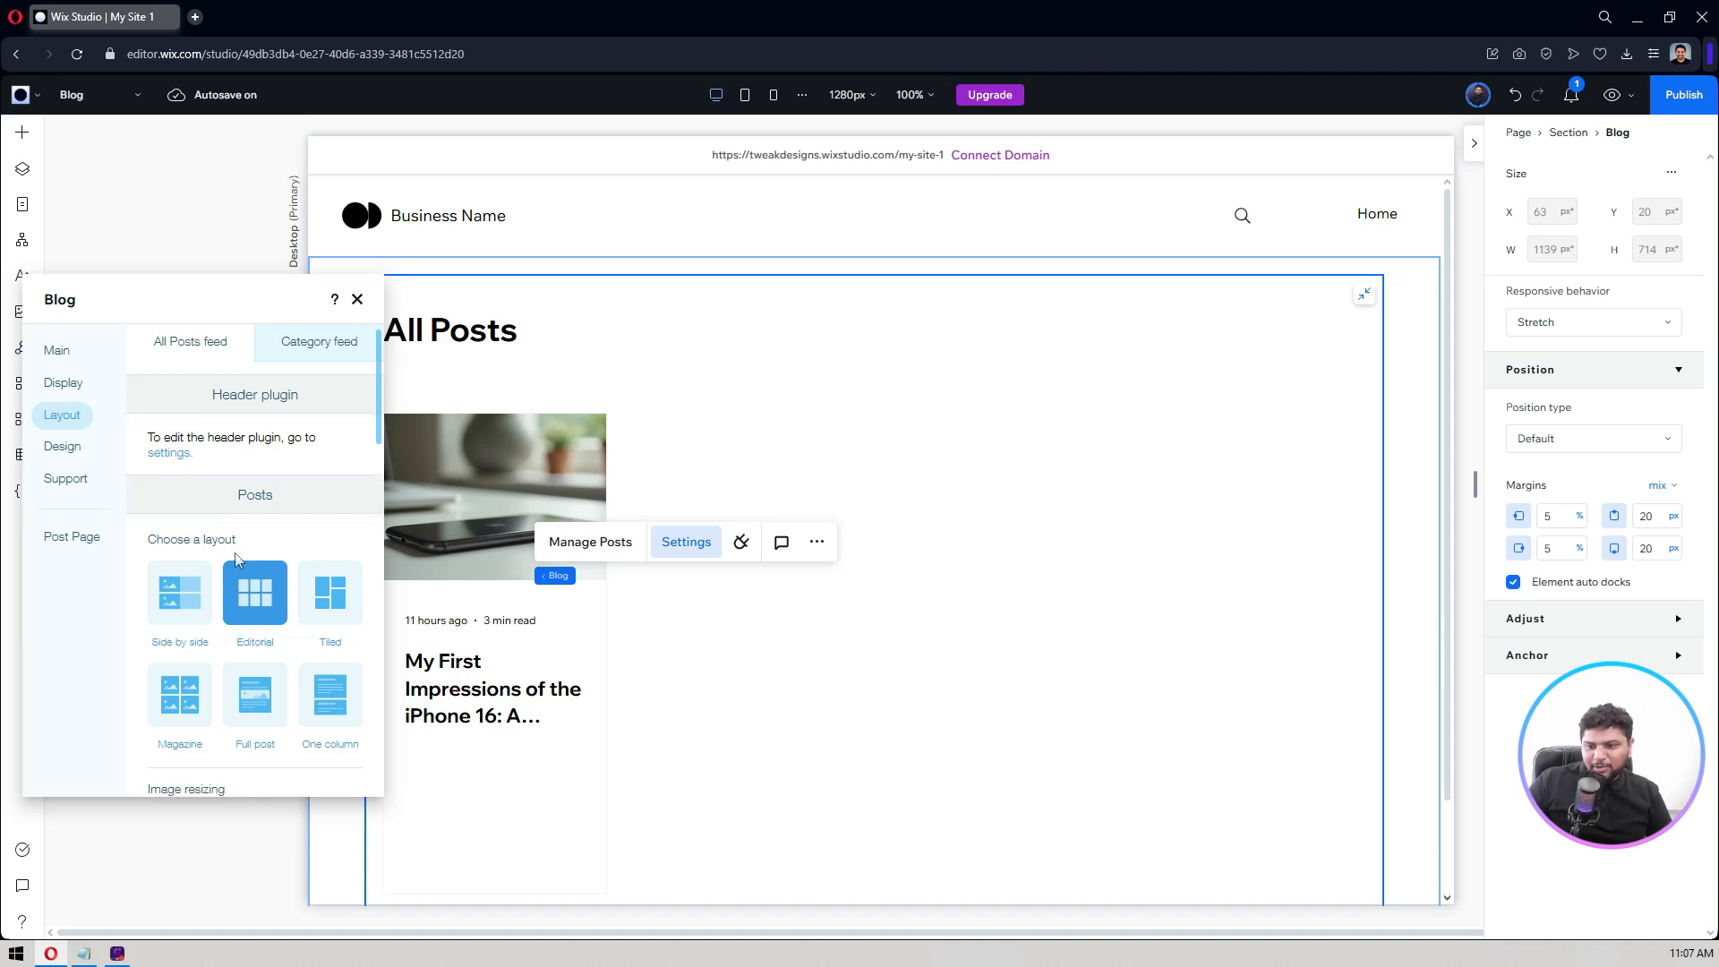
scroll(224, 591, down, 1)
click(188, 548)
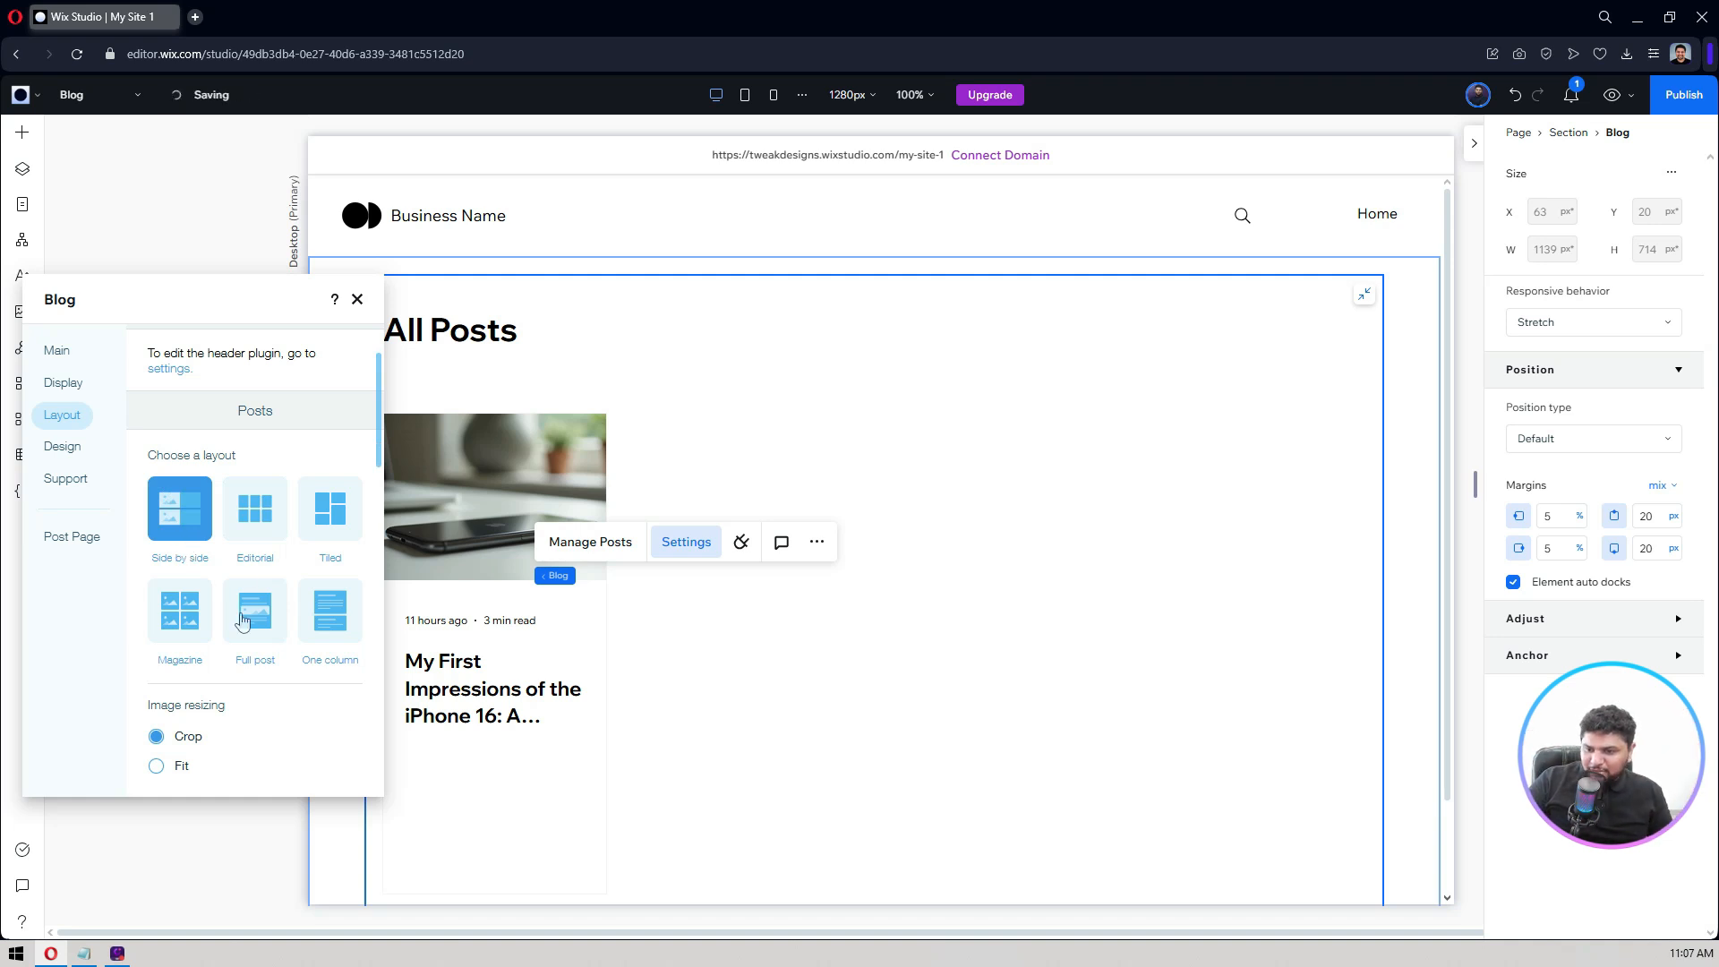
Step: Examine the feed layout's image resizing, image ratio, text alignment, spacing and post loading options
scroll(289, 514, down, 1)
scroll(293, 515, down, 2)
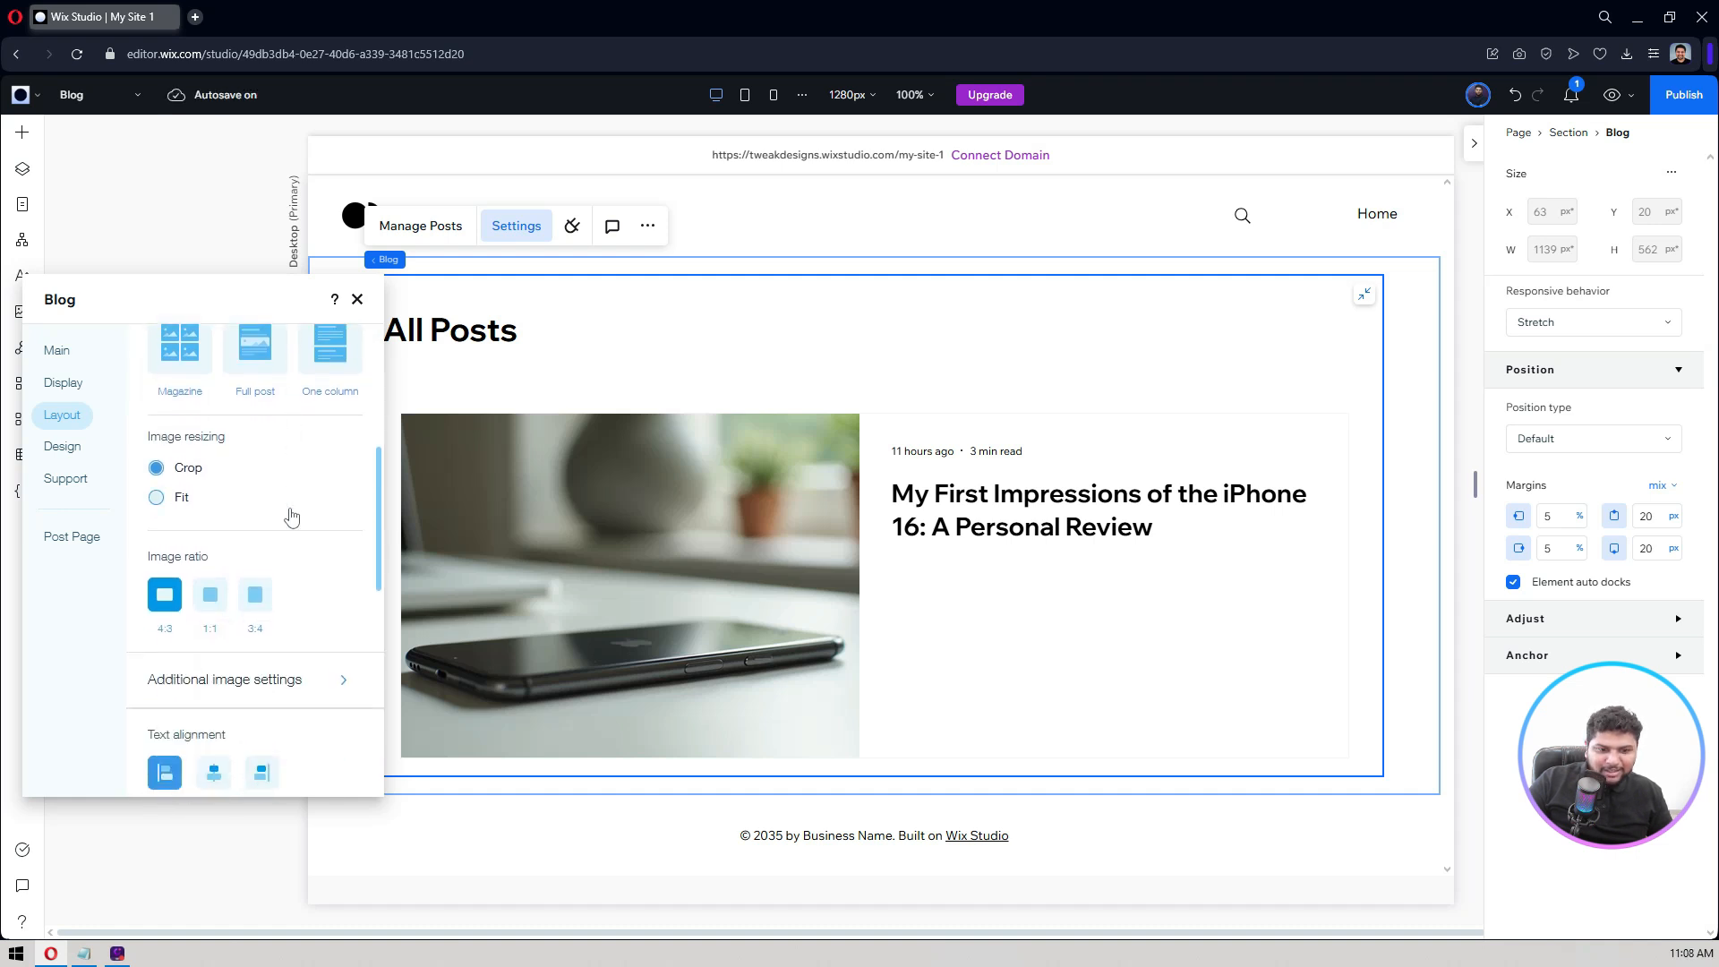
scroll(292, 516, up, 4)
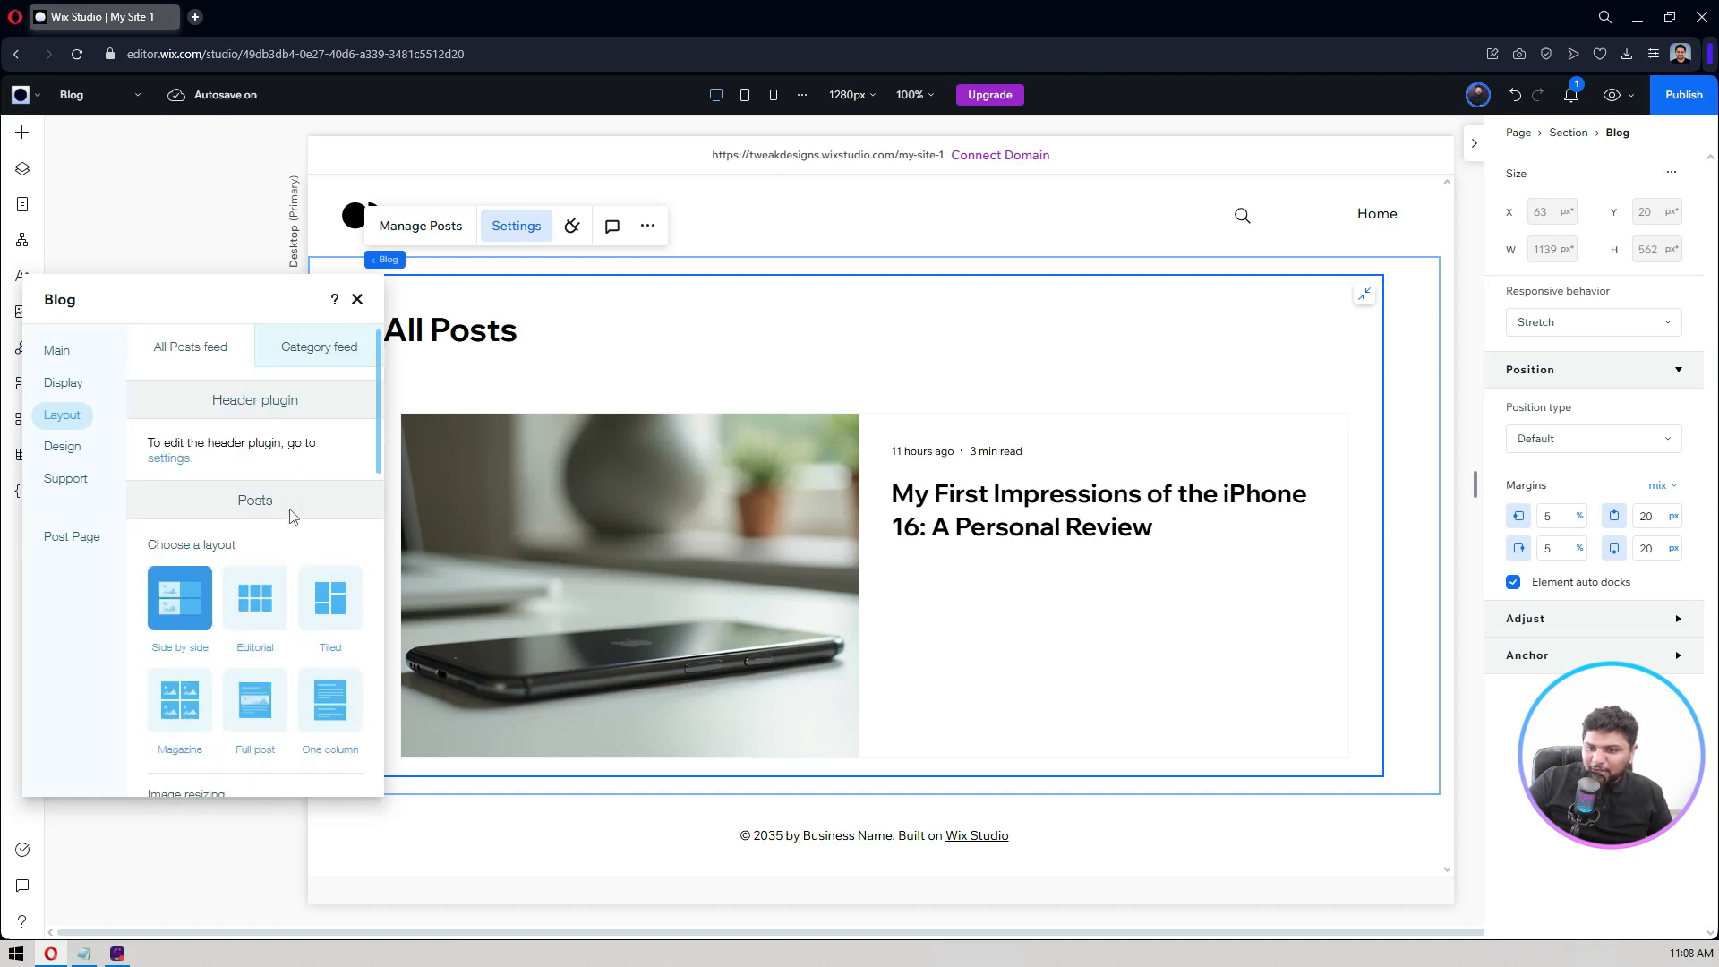
scroll(290, 515, down, 4)
scroll(292, 517, down, 1)
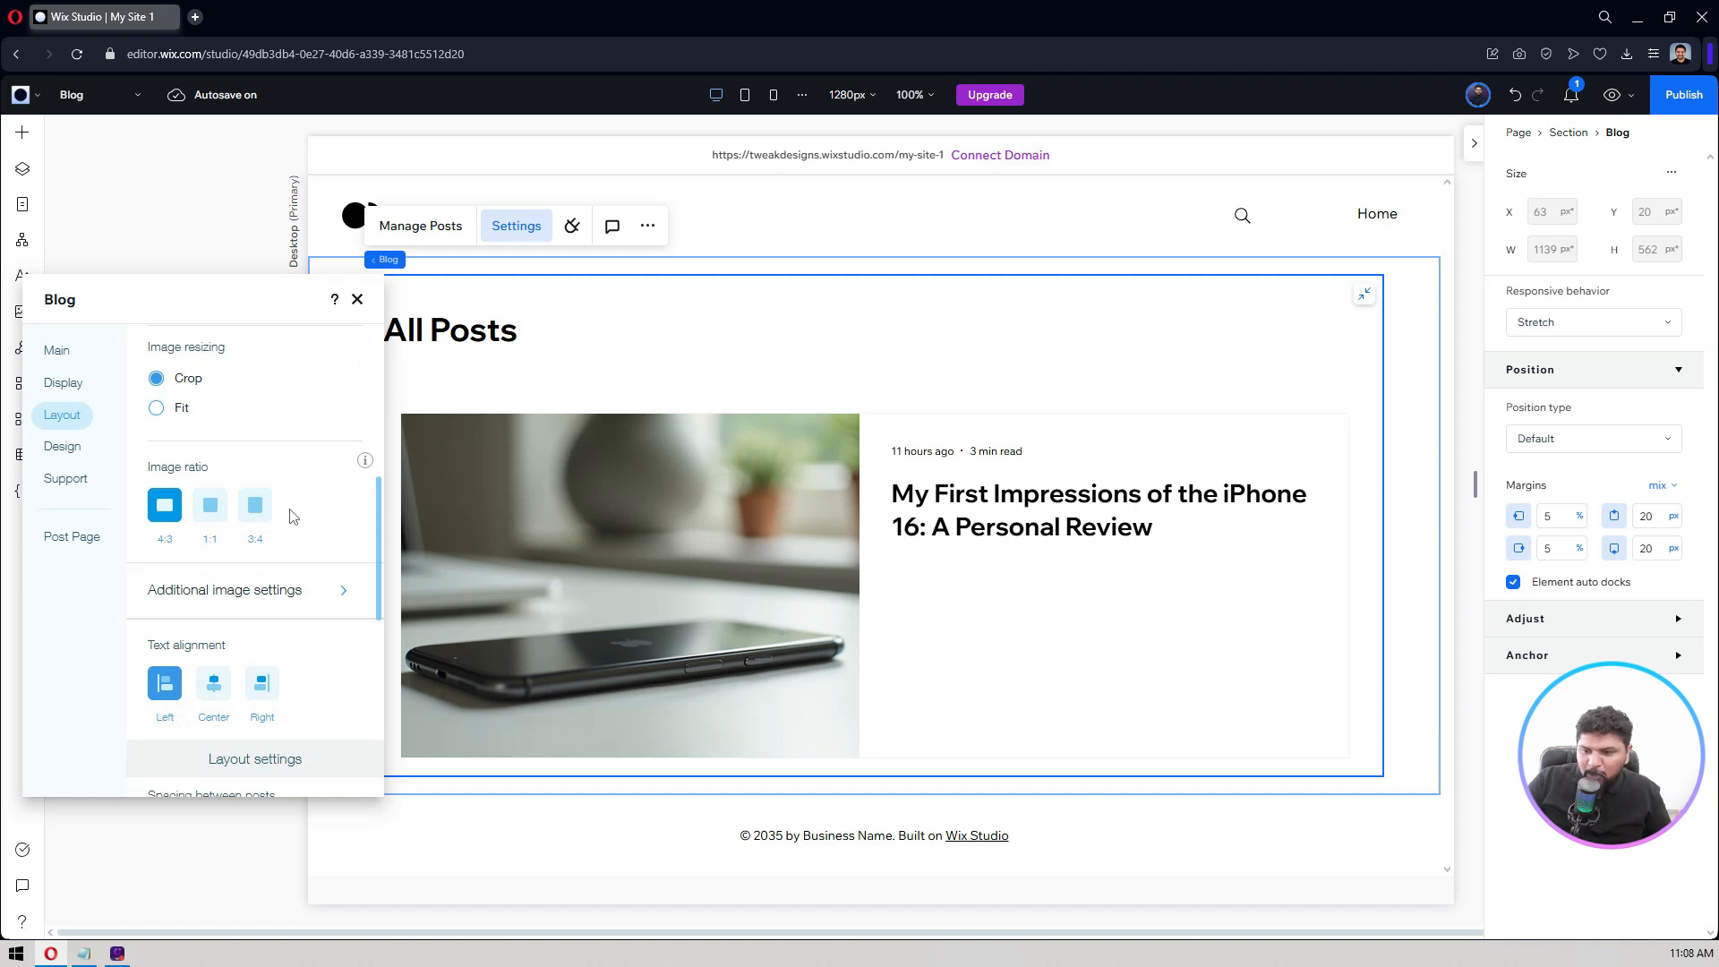
scroll(292, 515, down, 2)
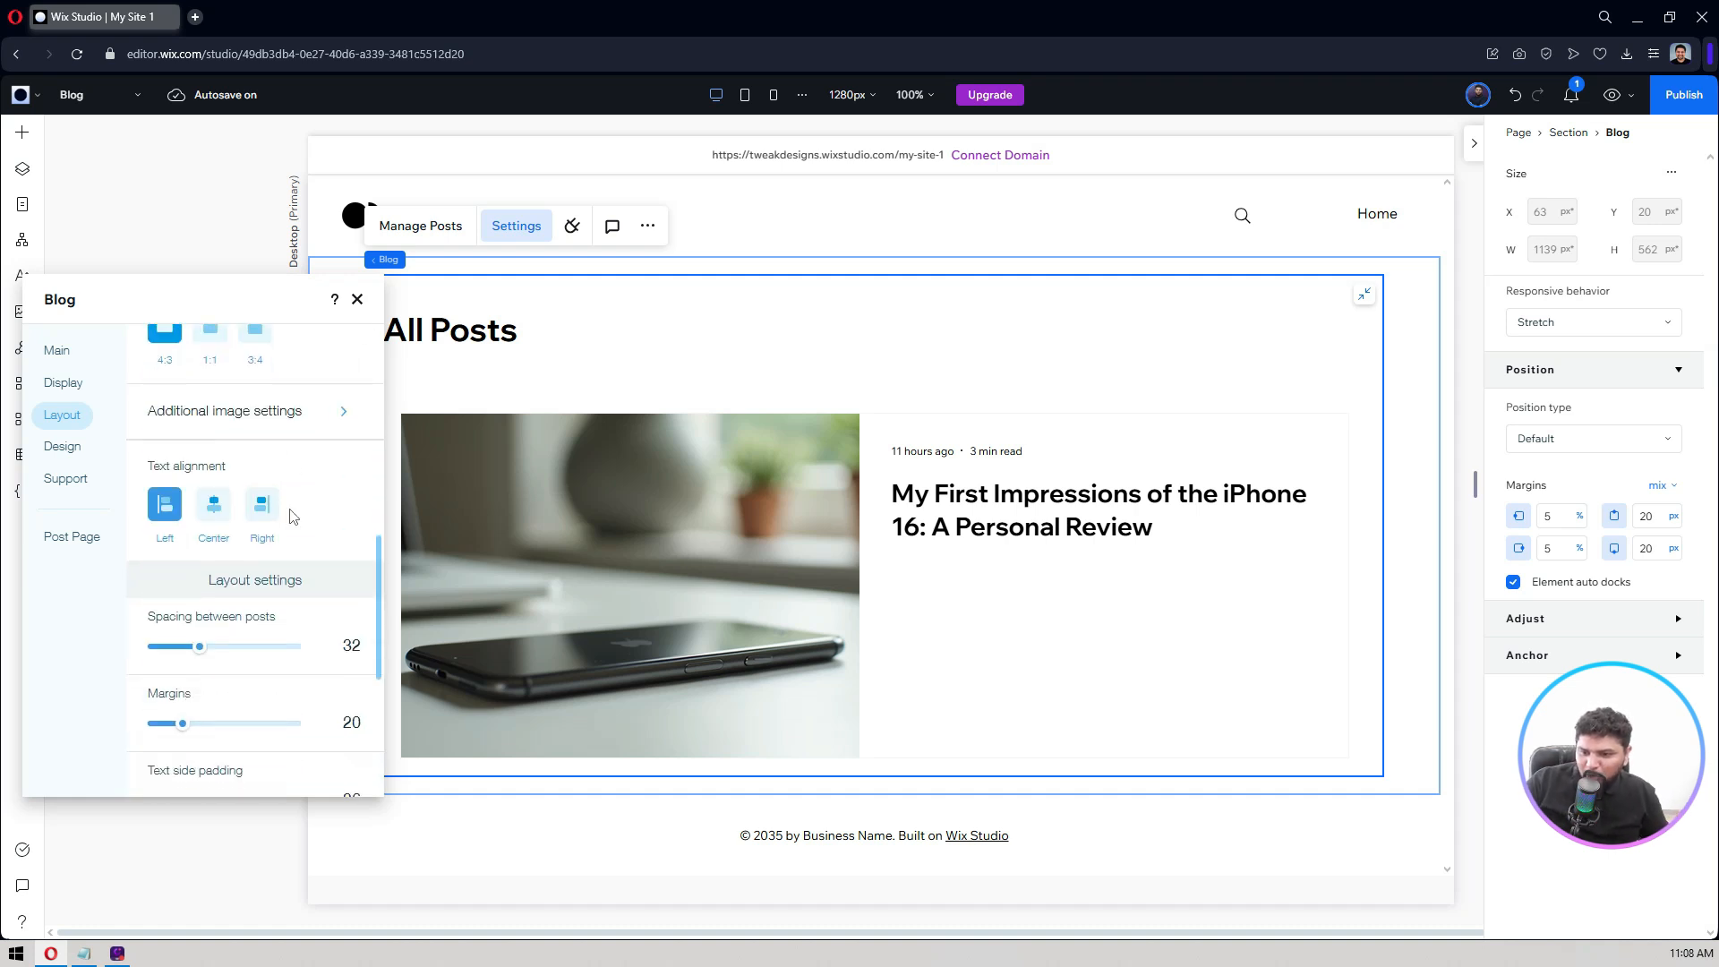
scroll(291, 517, down, 4)
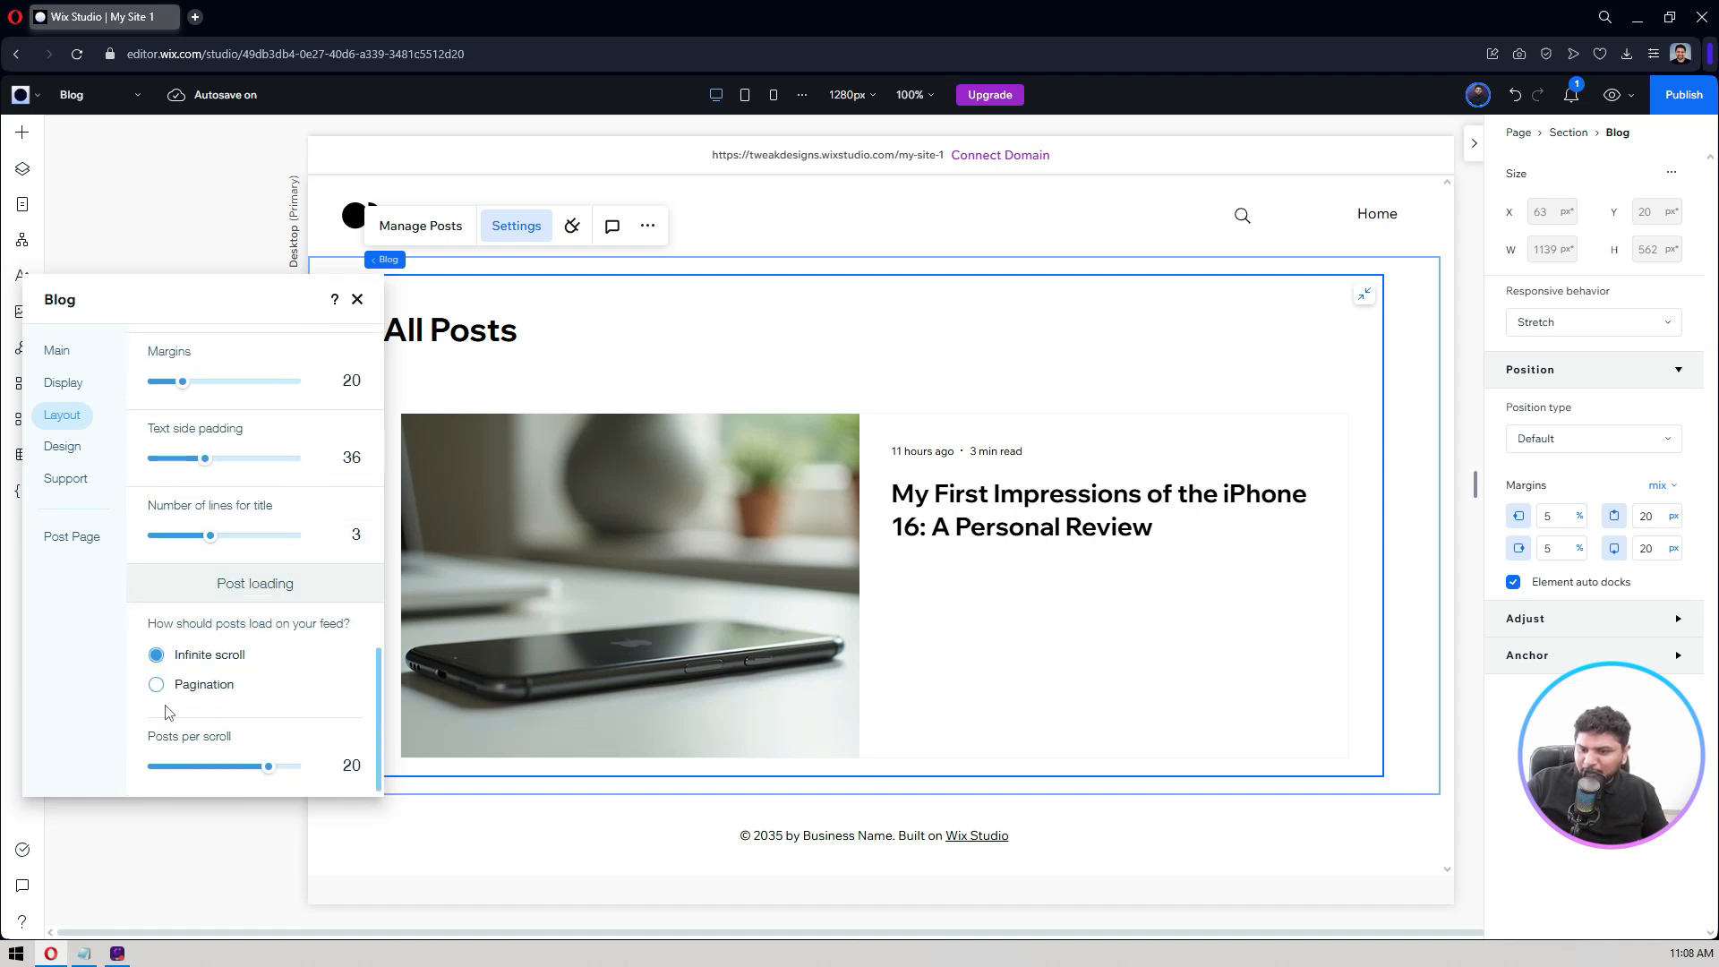
Step: Set the All Posts feed to load 10 posts per scroll, keeping infinite scroll as the loading method
scroll(220, 561, up, 6)
scroll(220, 573, down, 5)
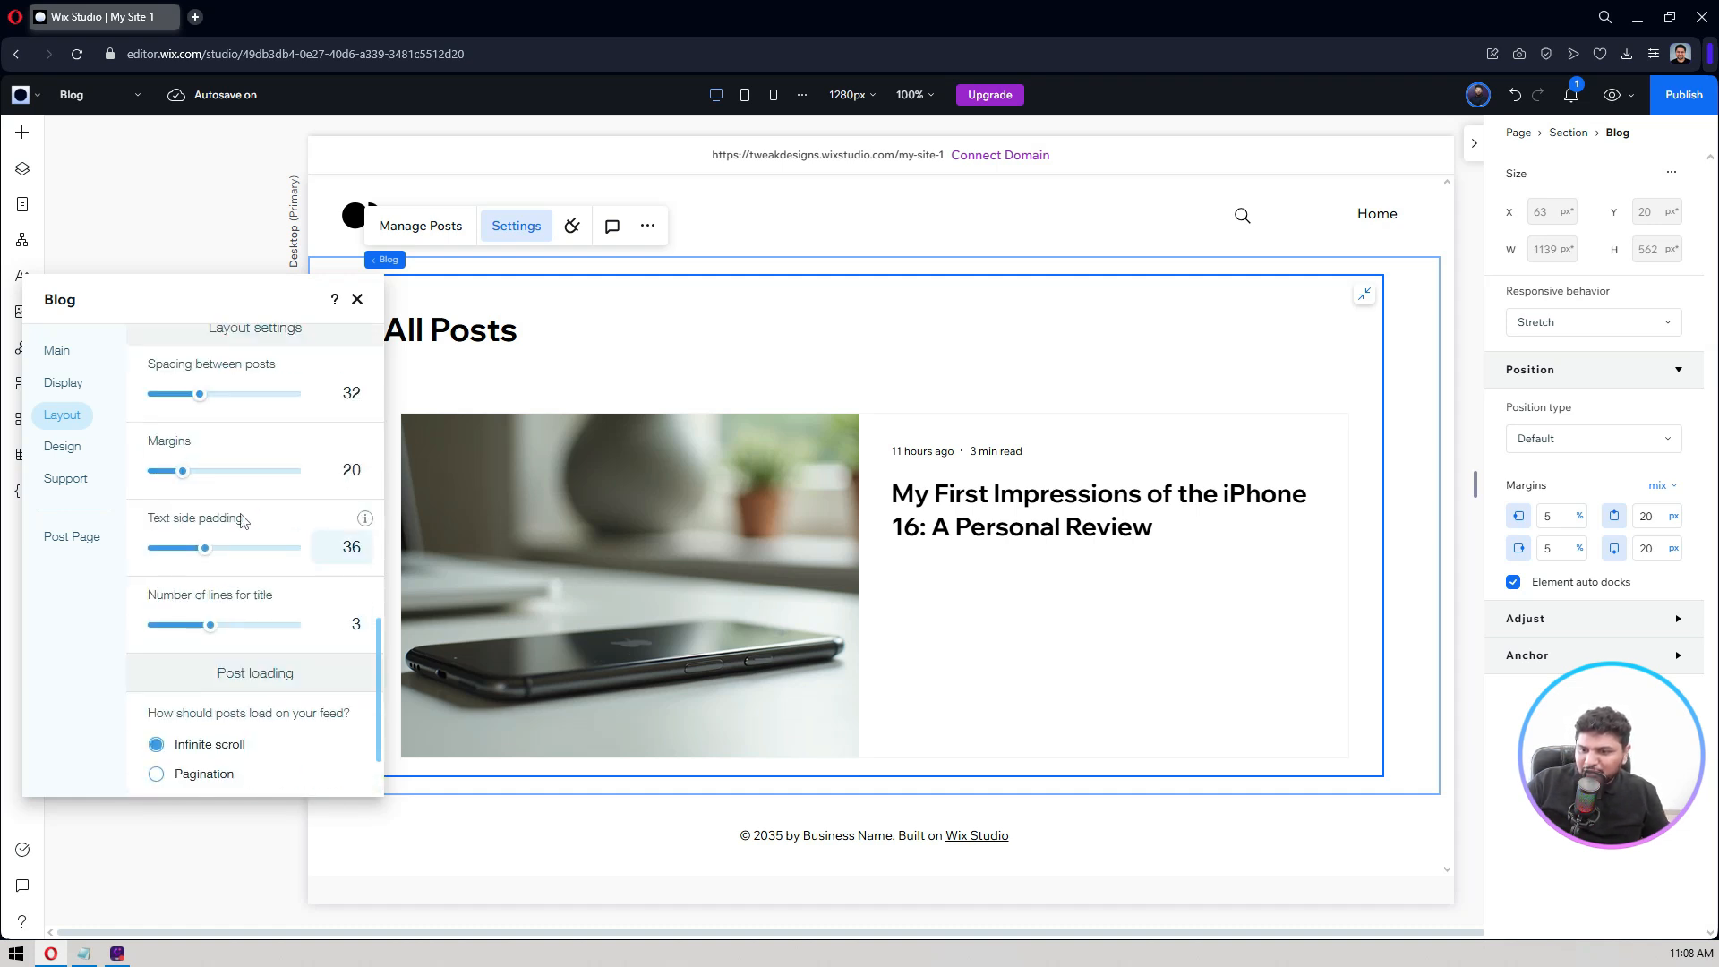
scroll(238, 519, up, 2)
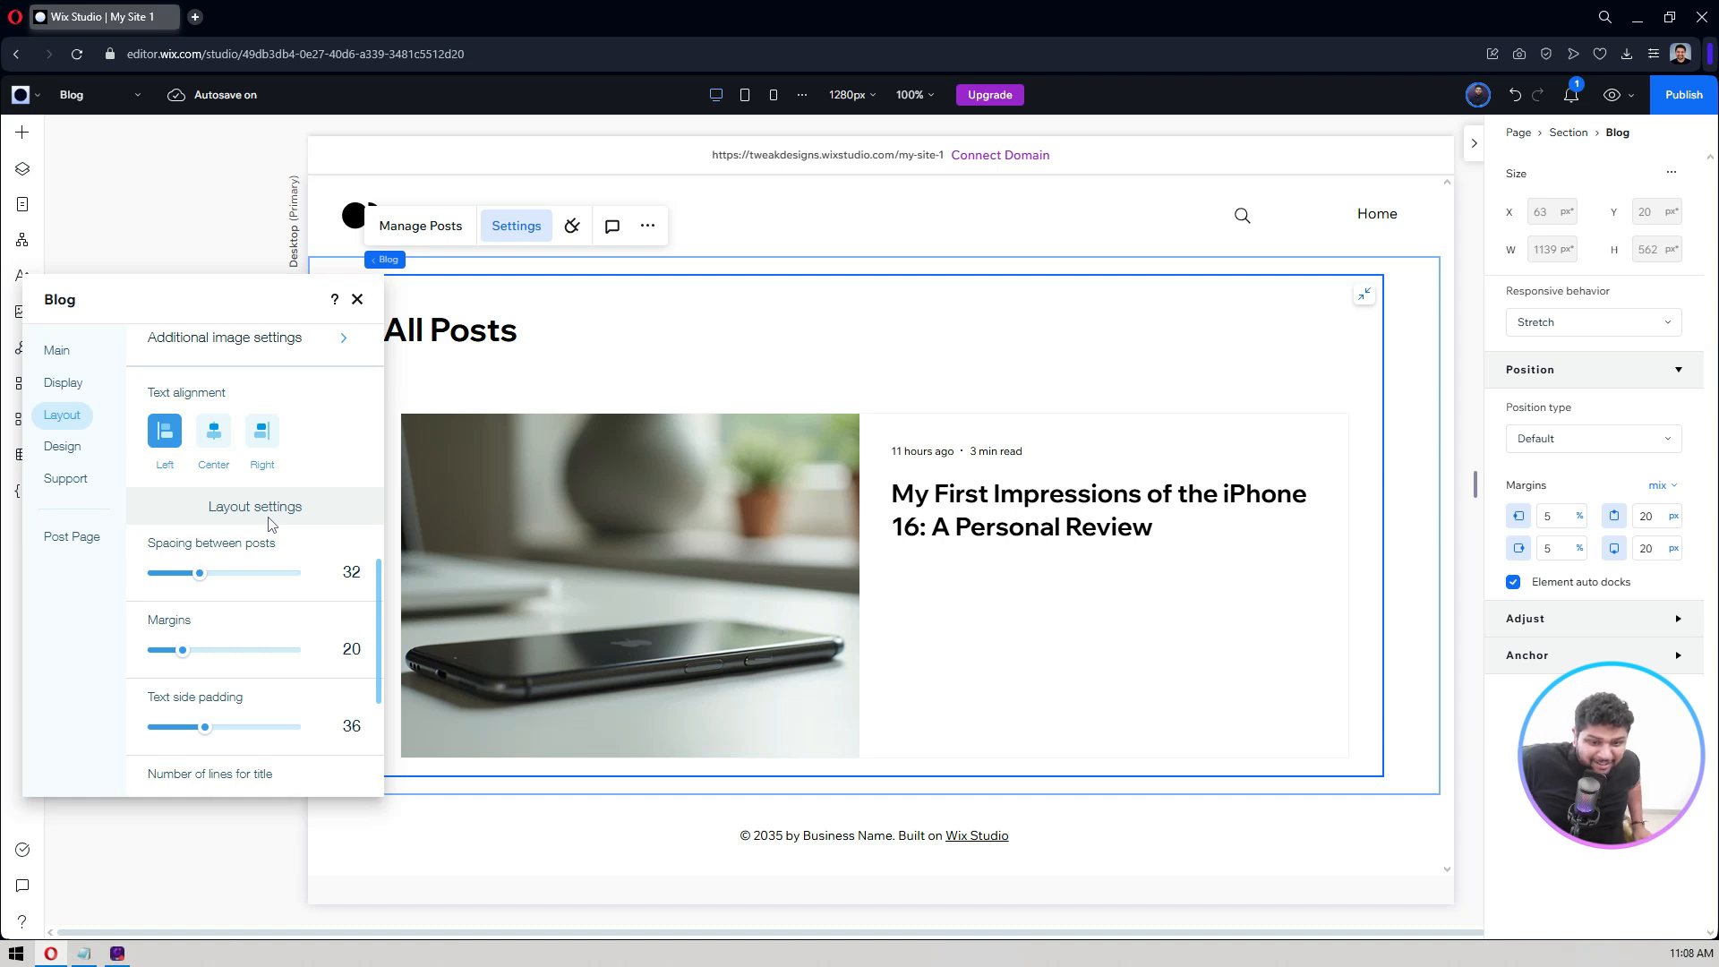
scroll(259, 555, down, 3)
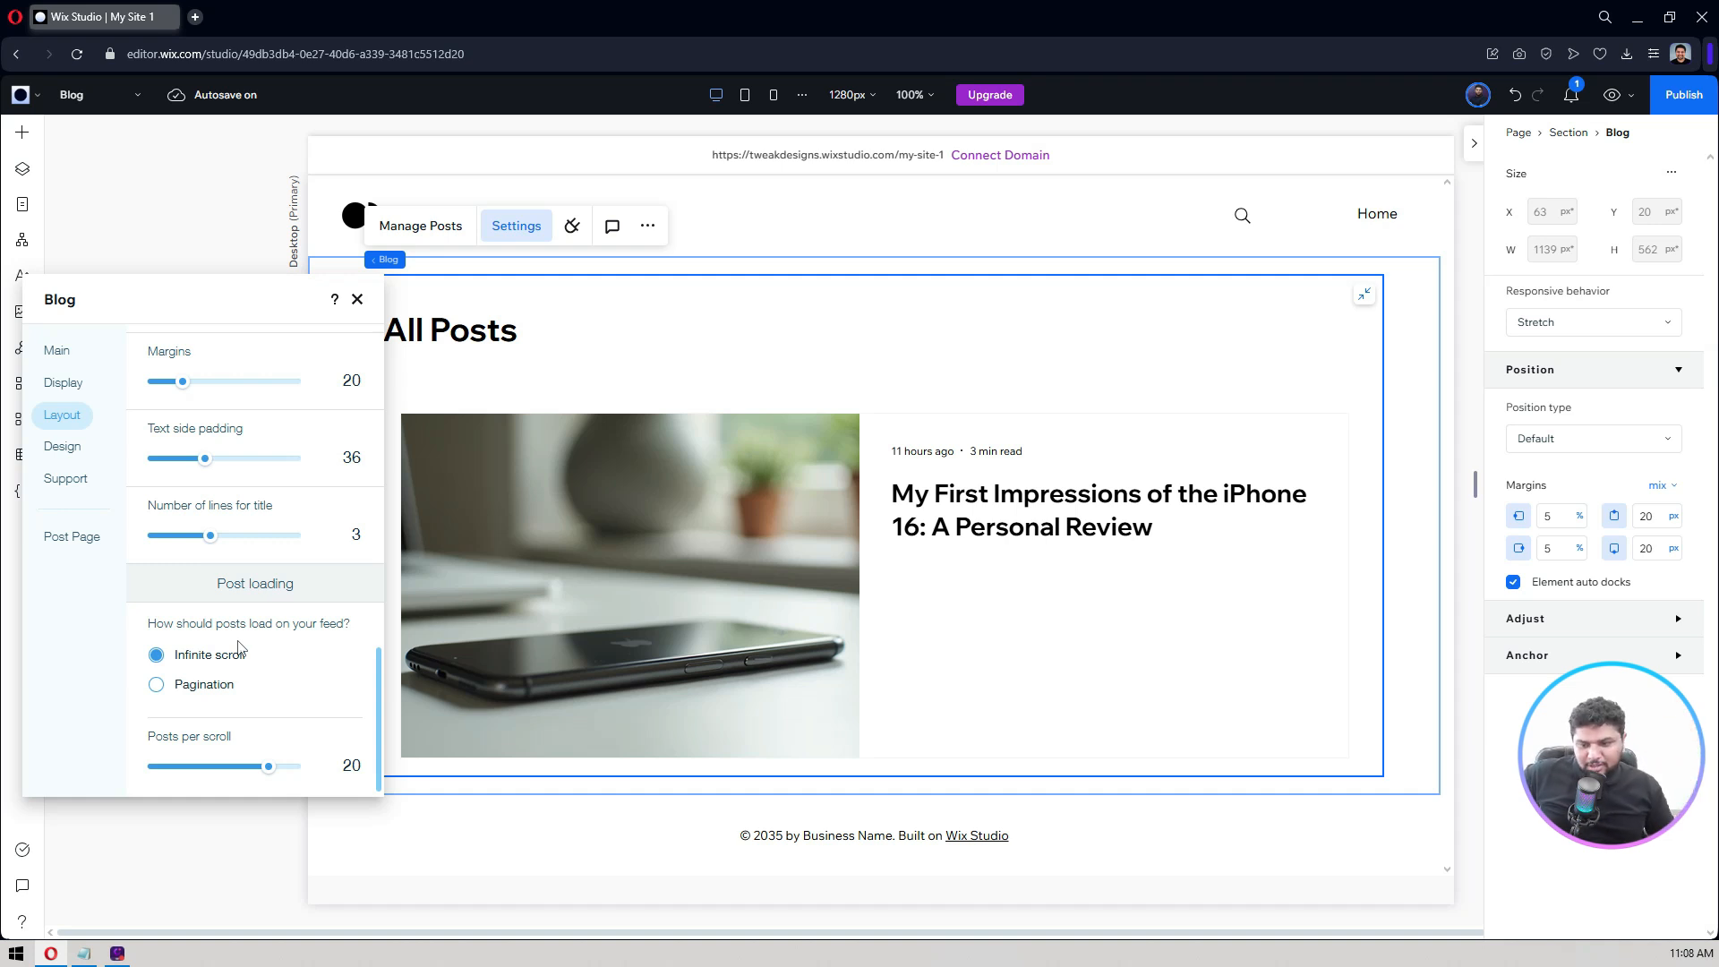
click(358, 760)
text(10)
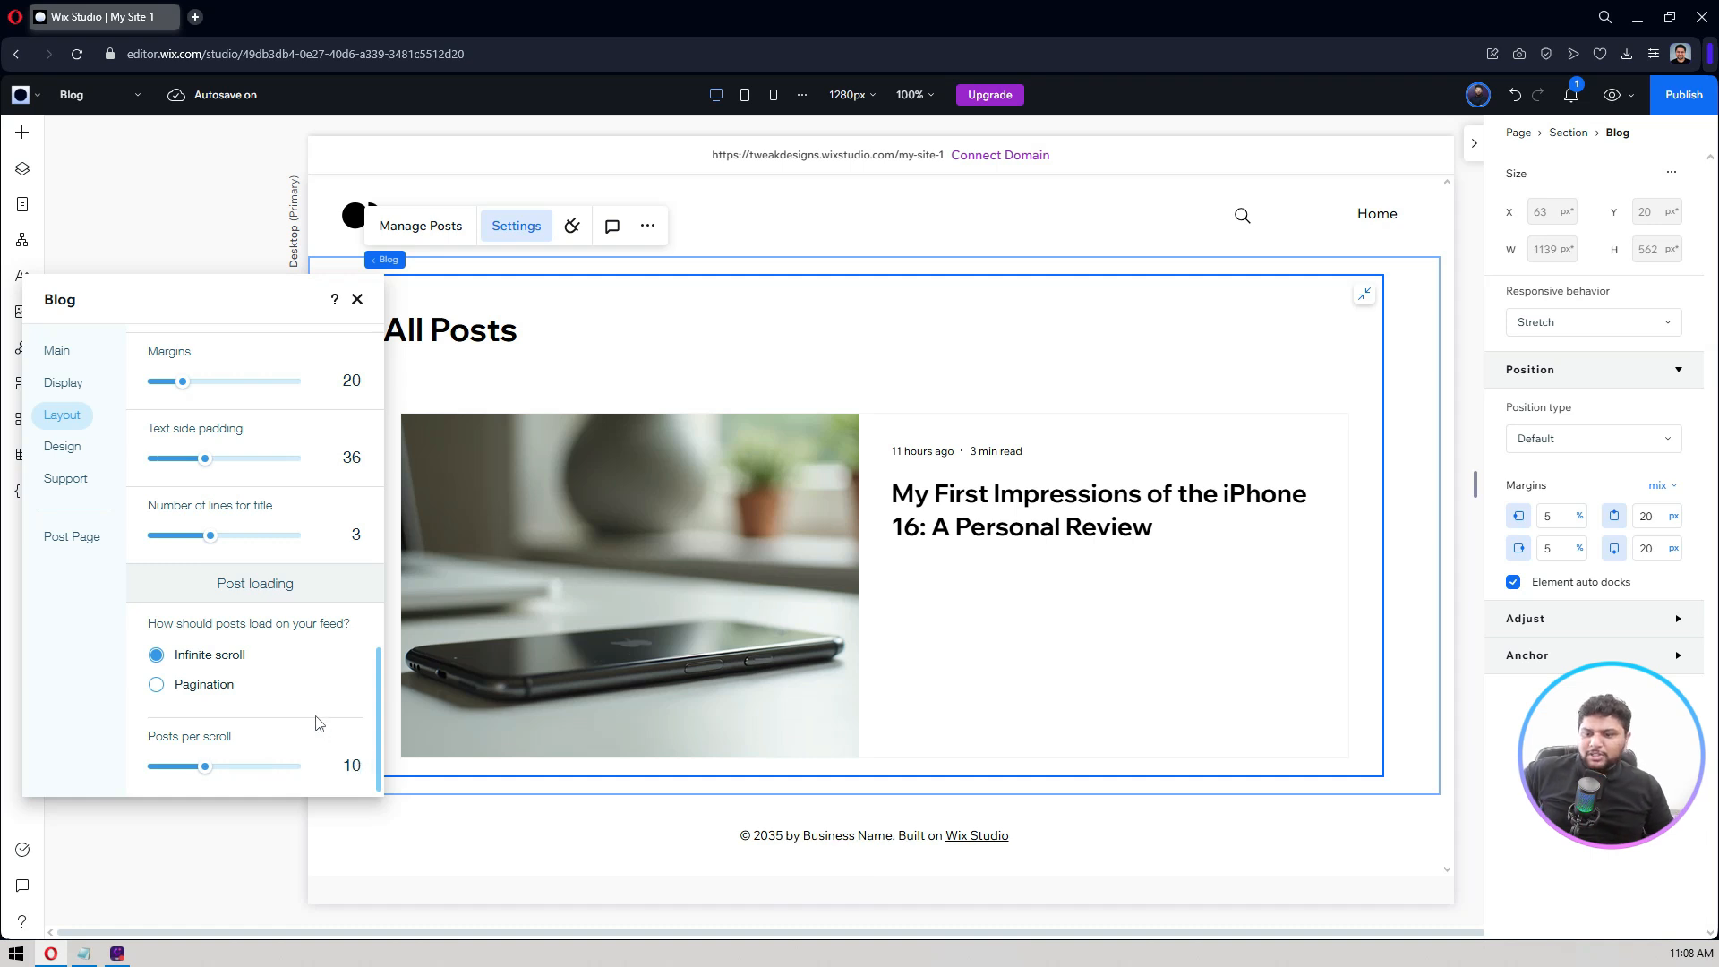
Step: Change the Category feed's layout to Side by side, then return to the All Posts feed's layout settings
scroll(293, 453, up, 10)
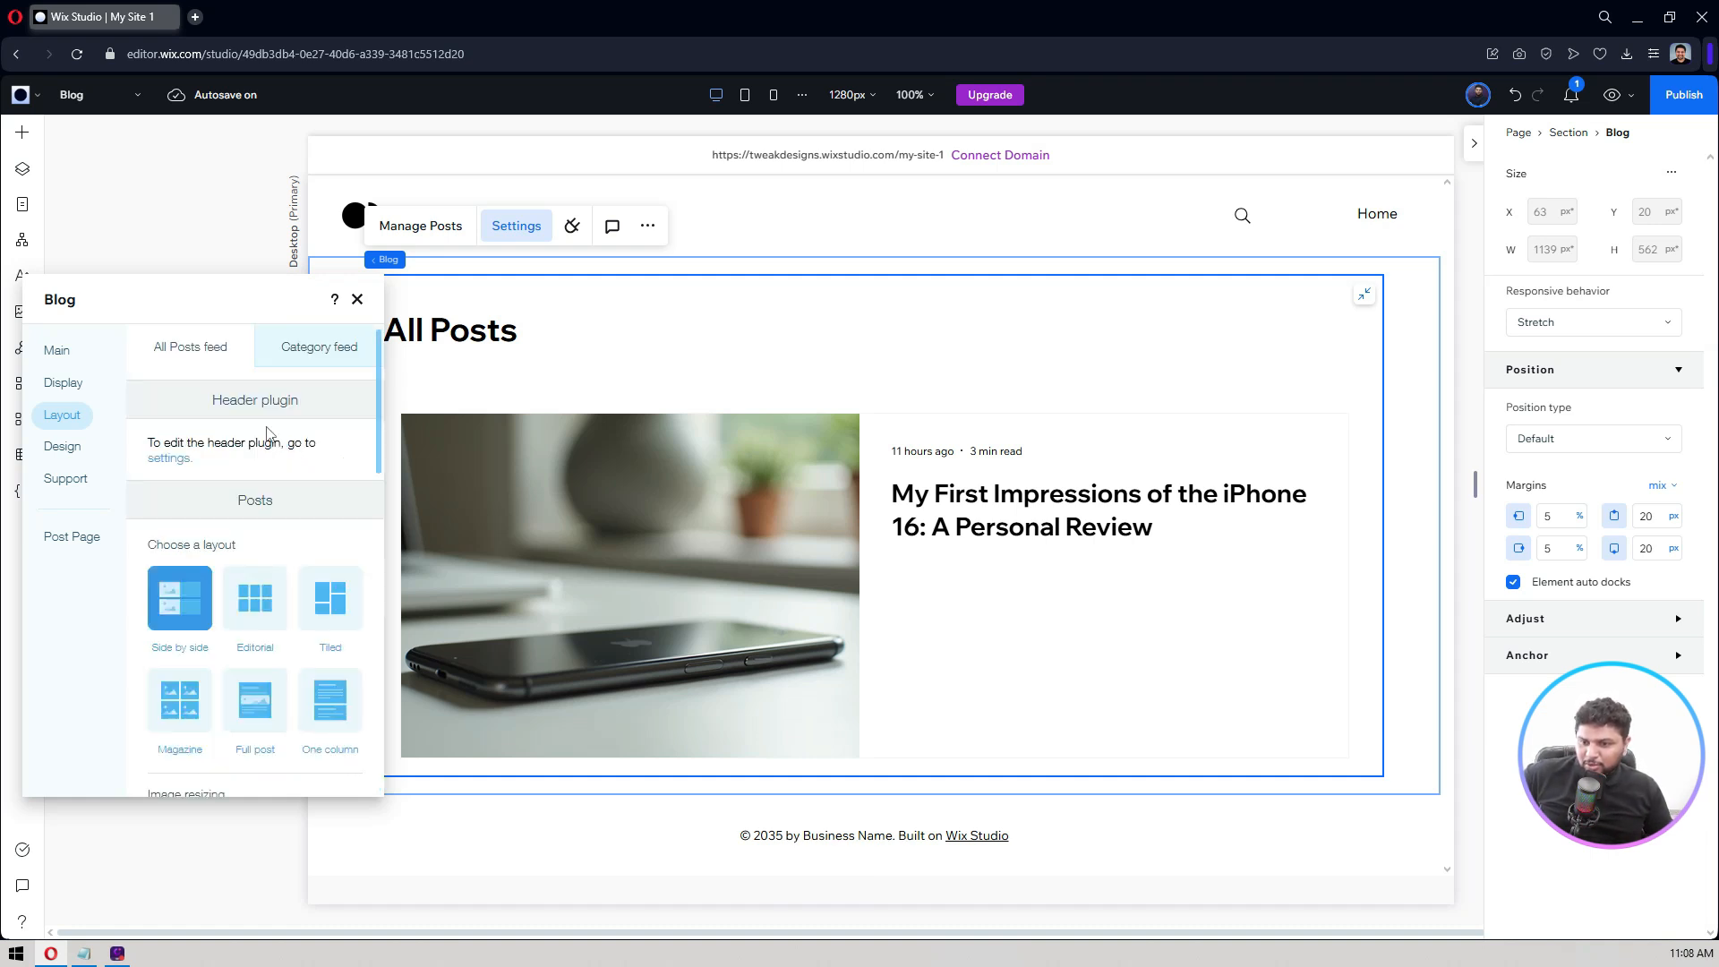
click(286, 343)
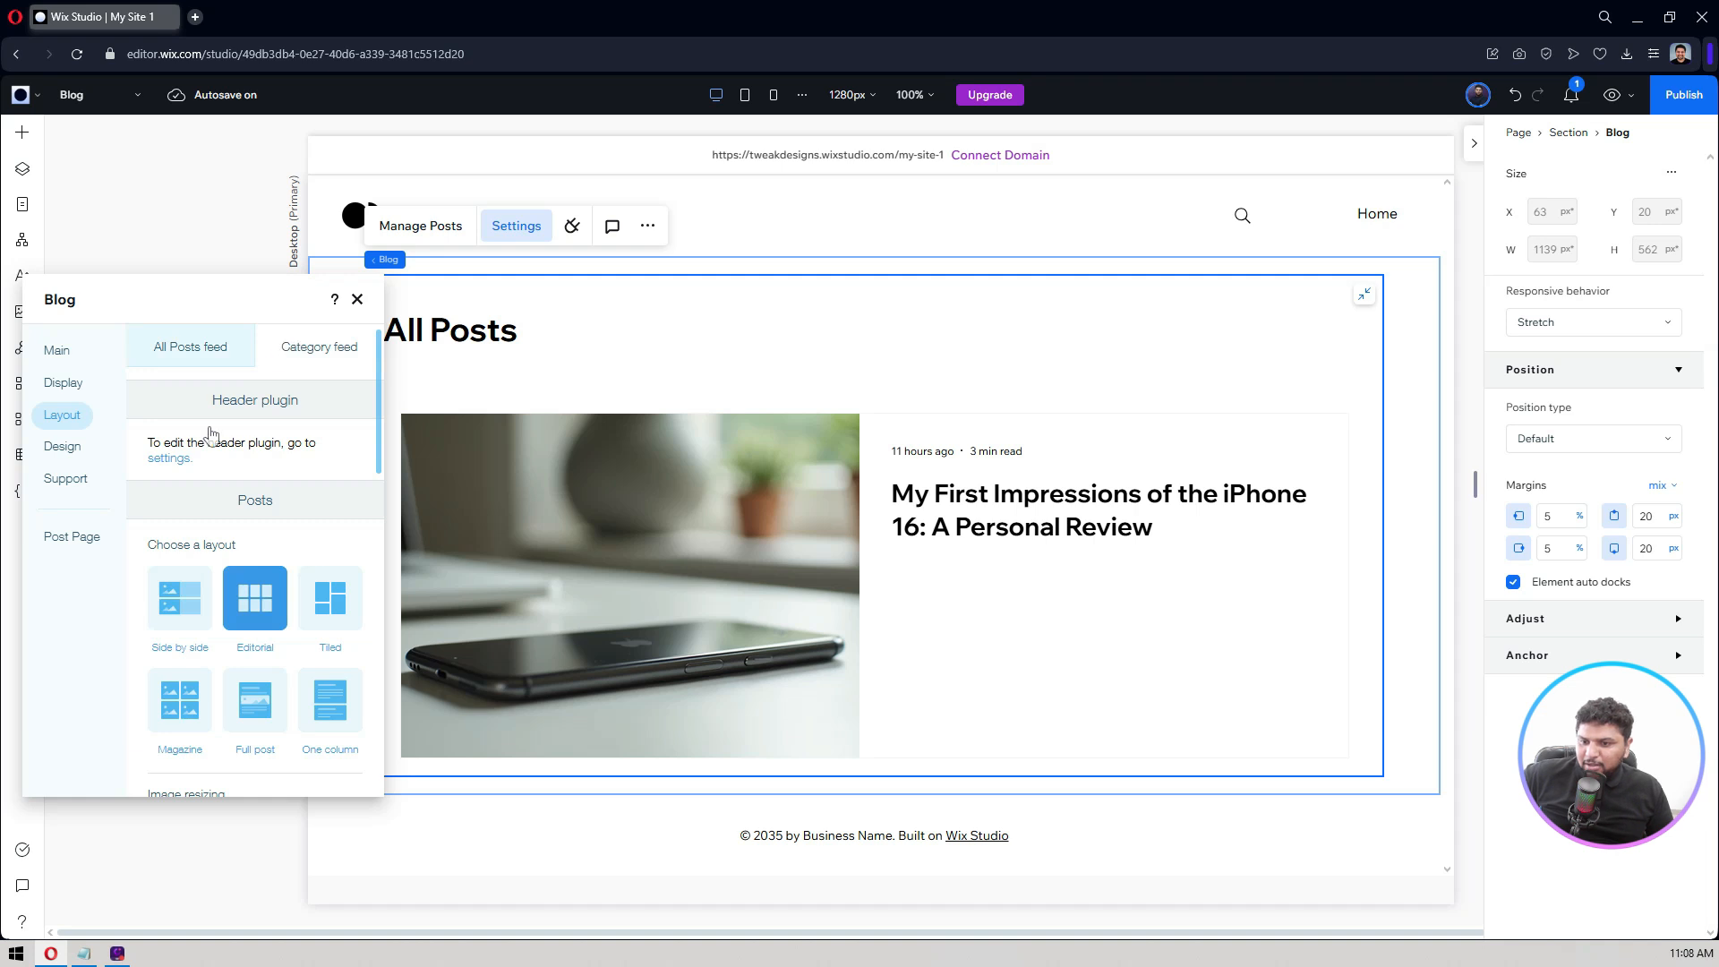
scroll(204, 441, down, 1)
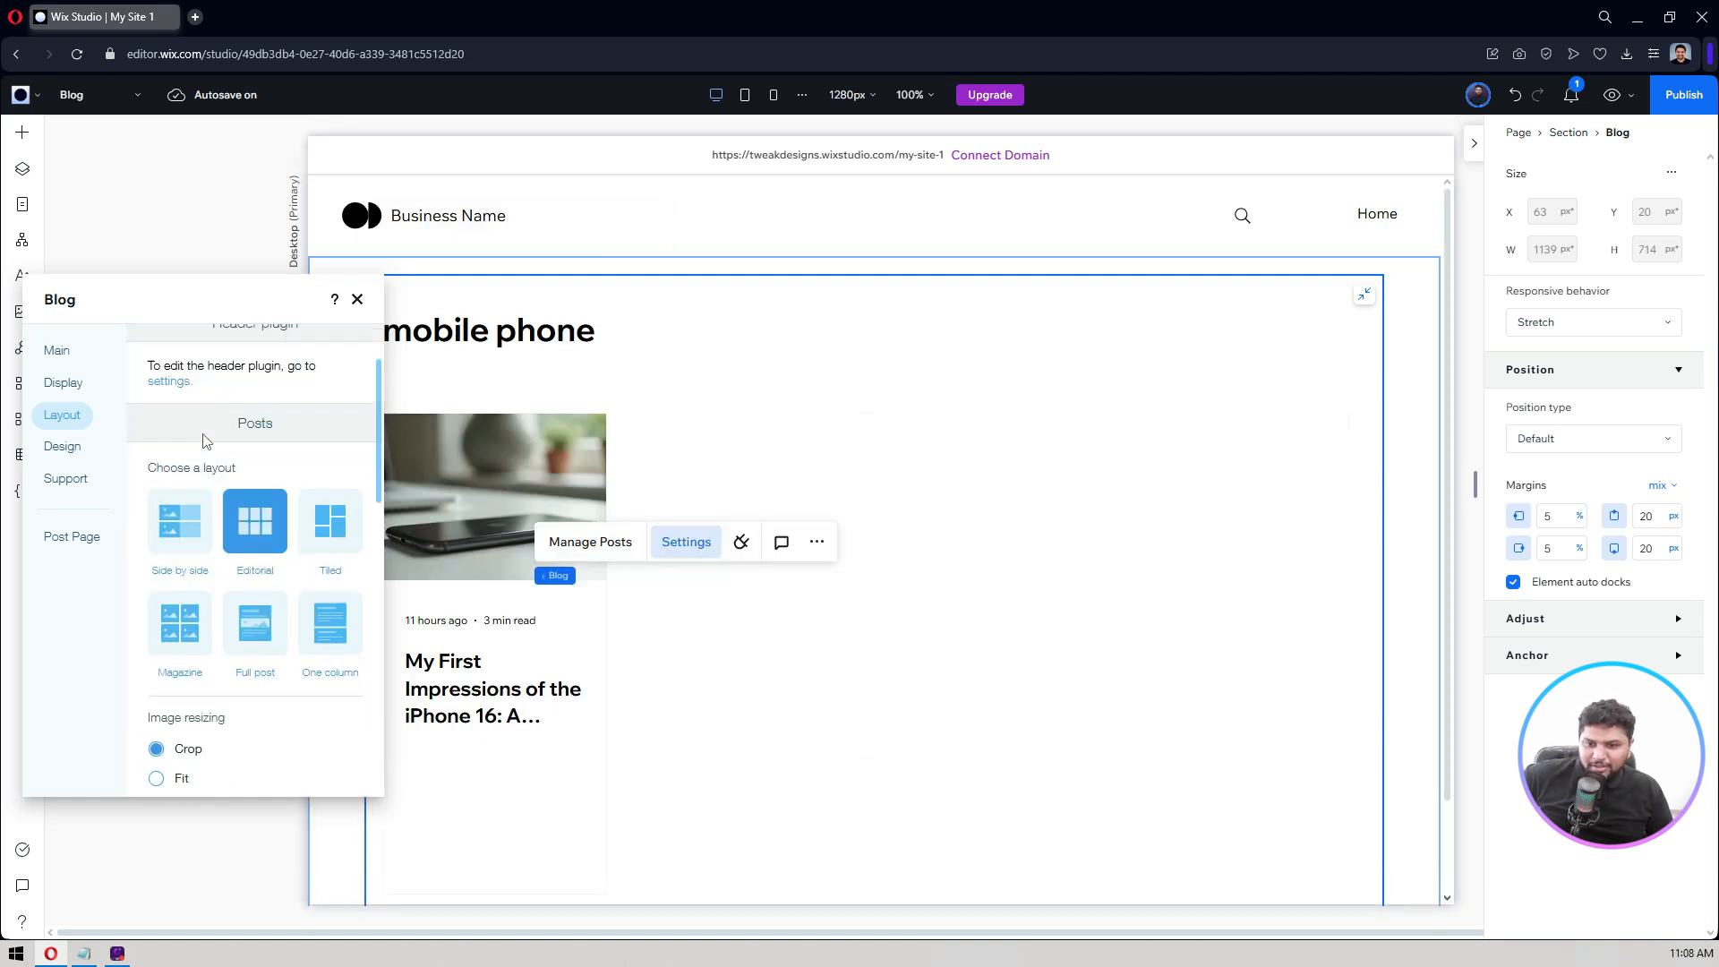
scroll(205, 440, down, 3)
scroll(161, 429, up, 2)
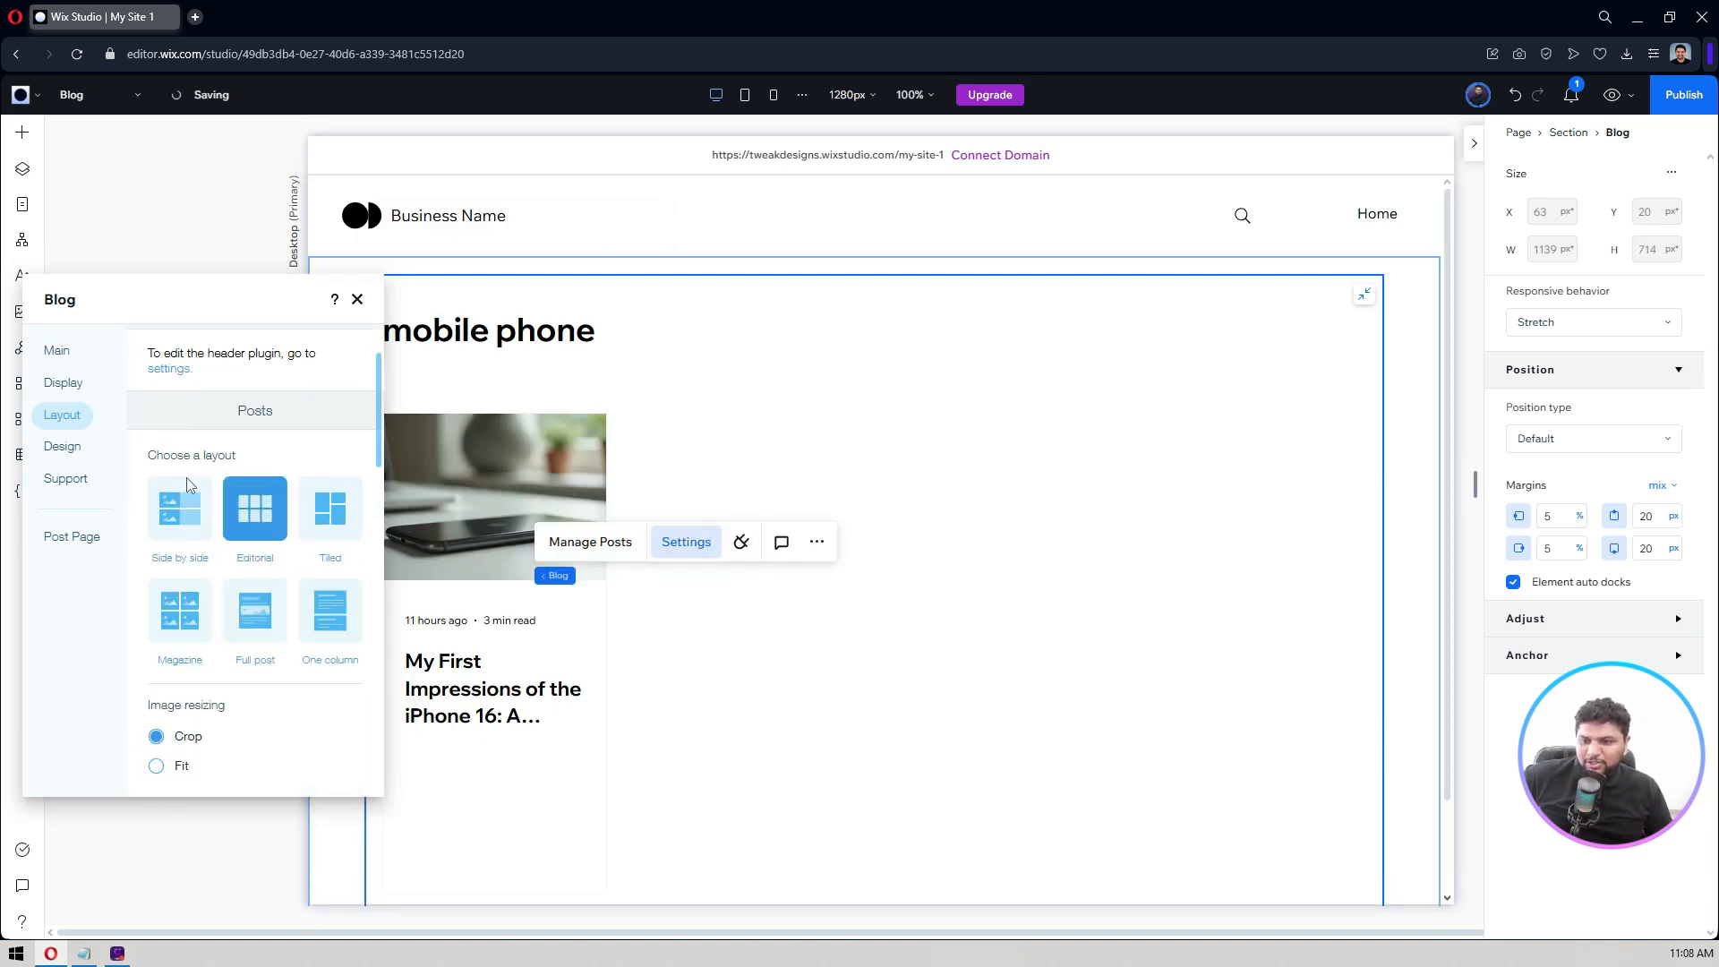
click(170, 524)
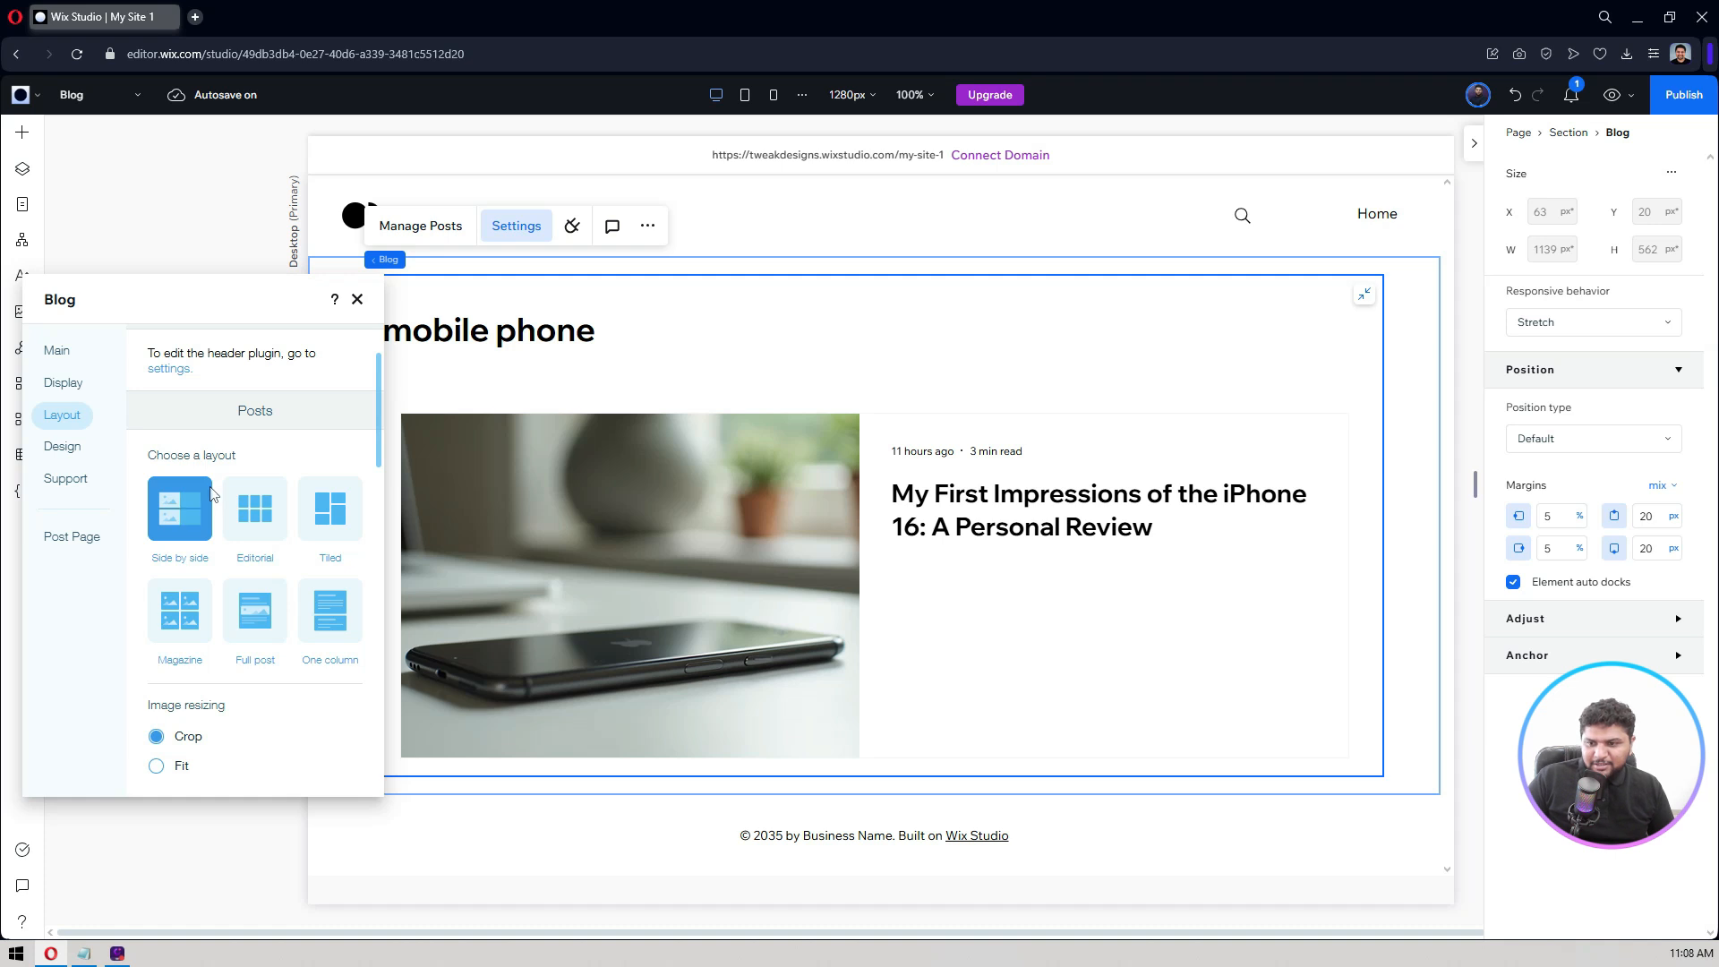
scroll(212, 497, up, 1)
click(194, 357)
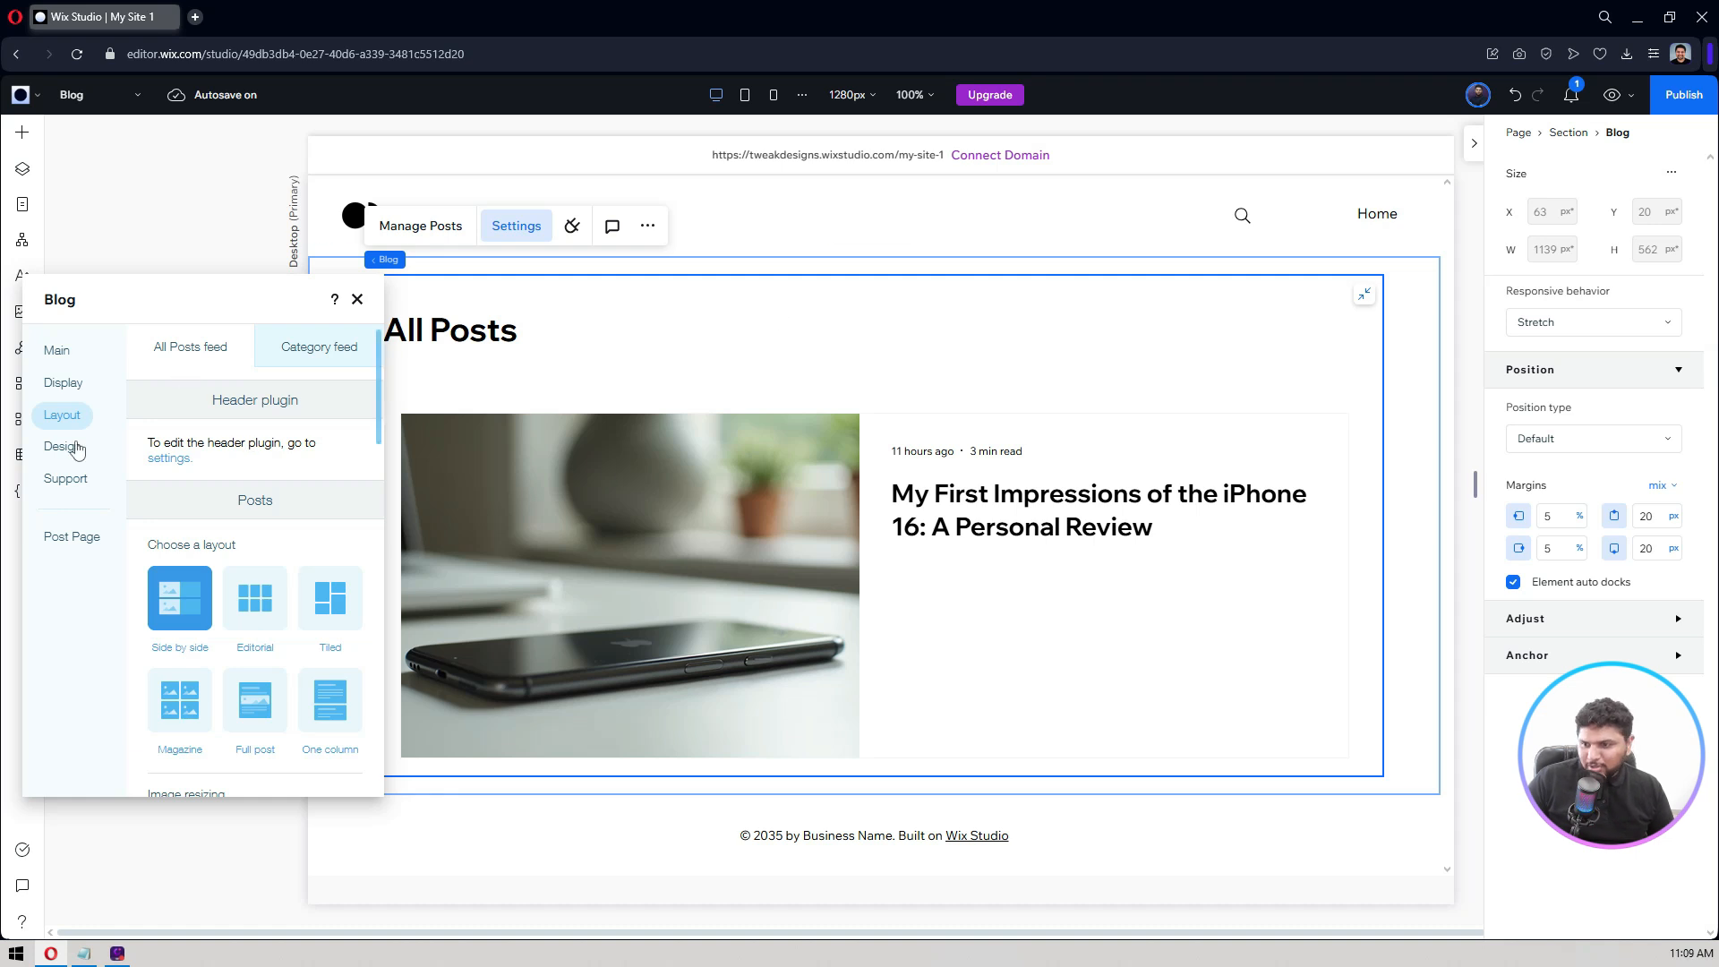
Step: Show the writer name and description on the feed's posts, leaving the More Actions menu hidden
click(81, 394)
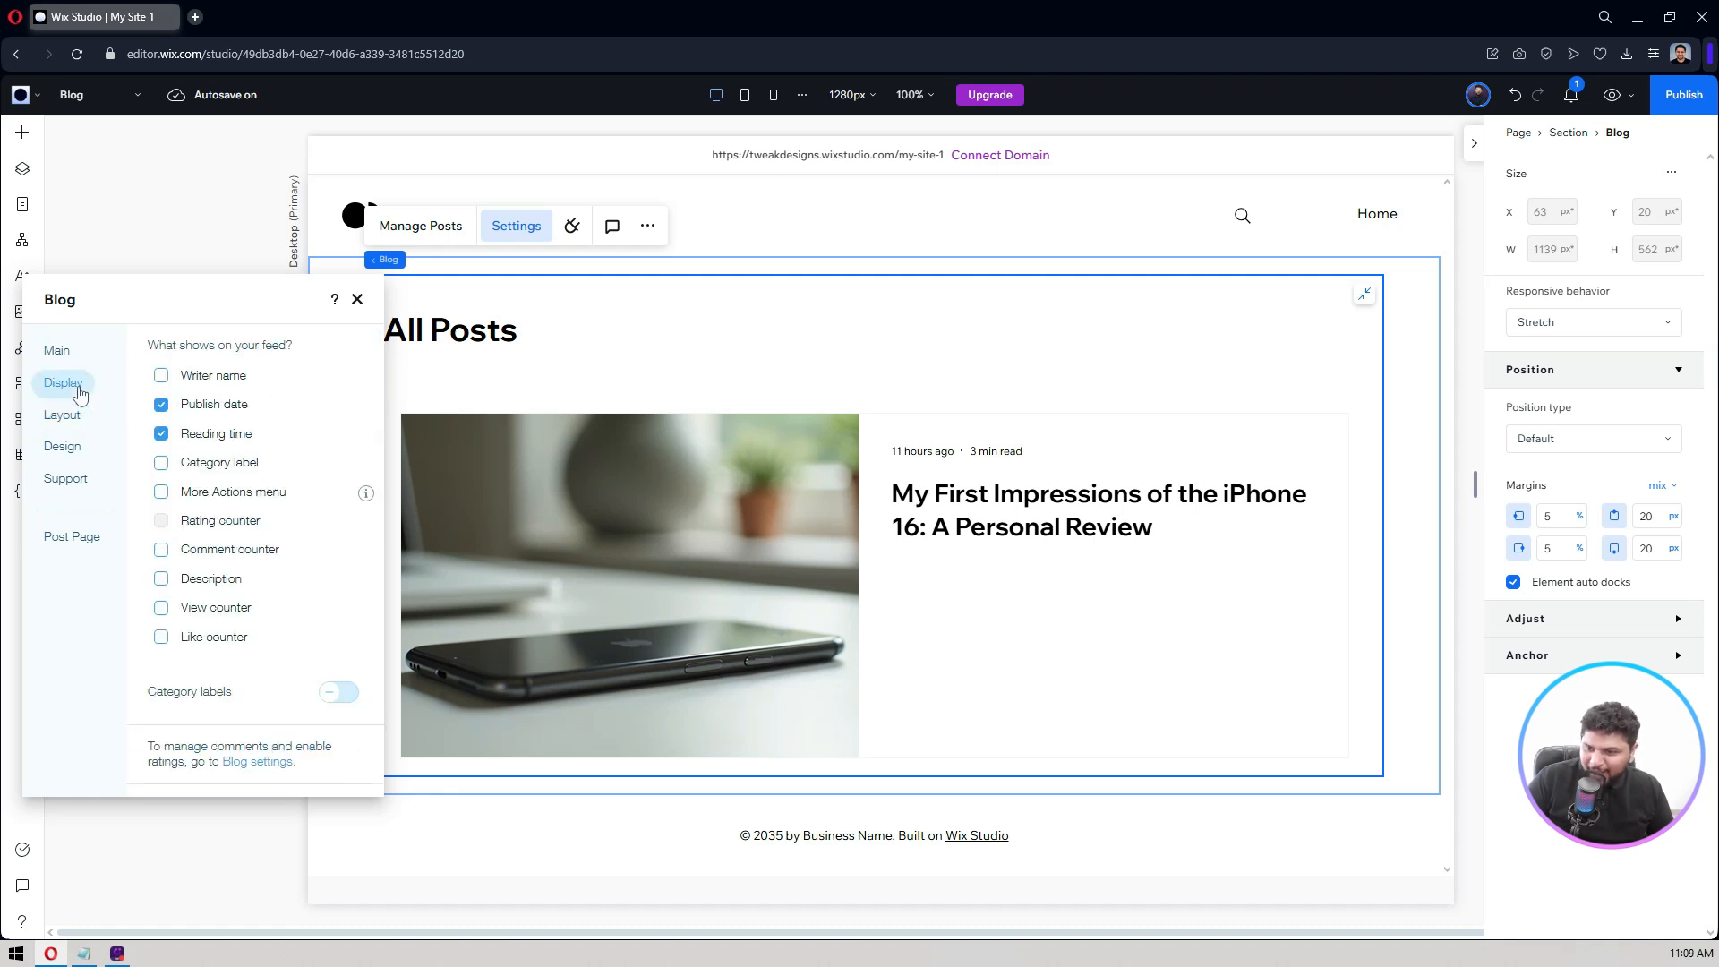
click(213, 376)
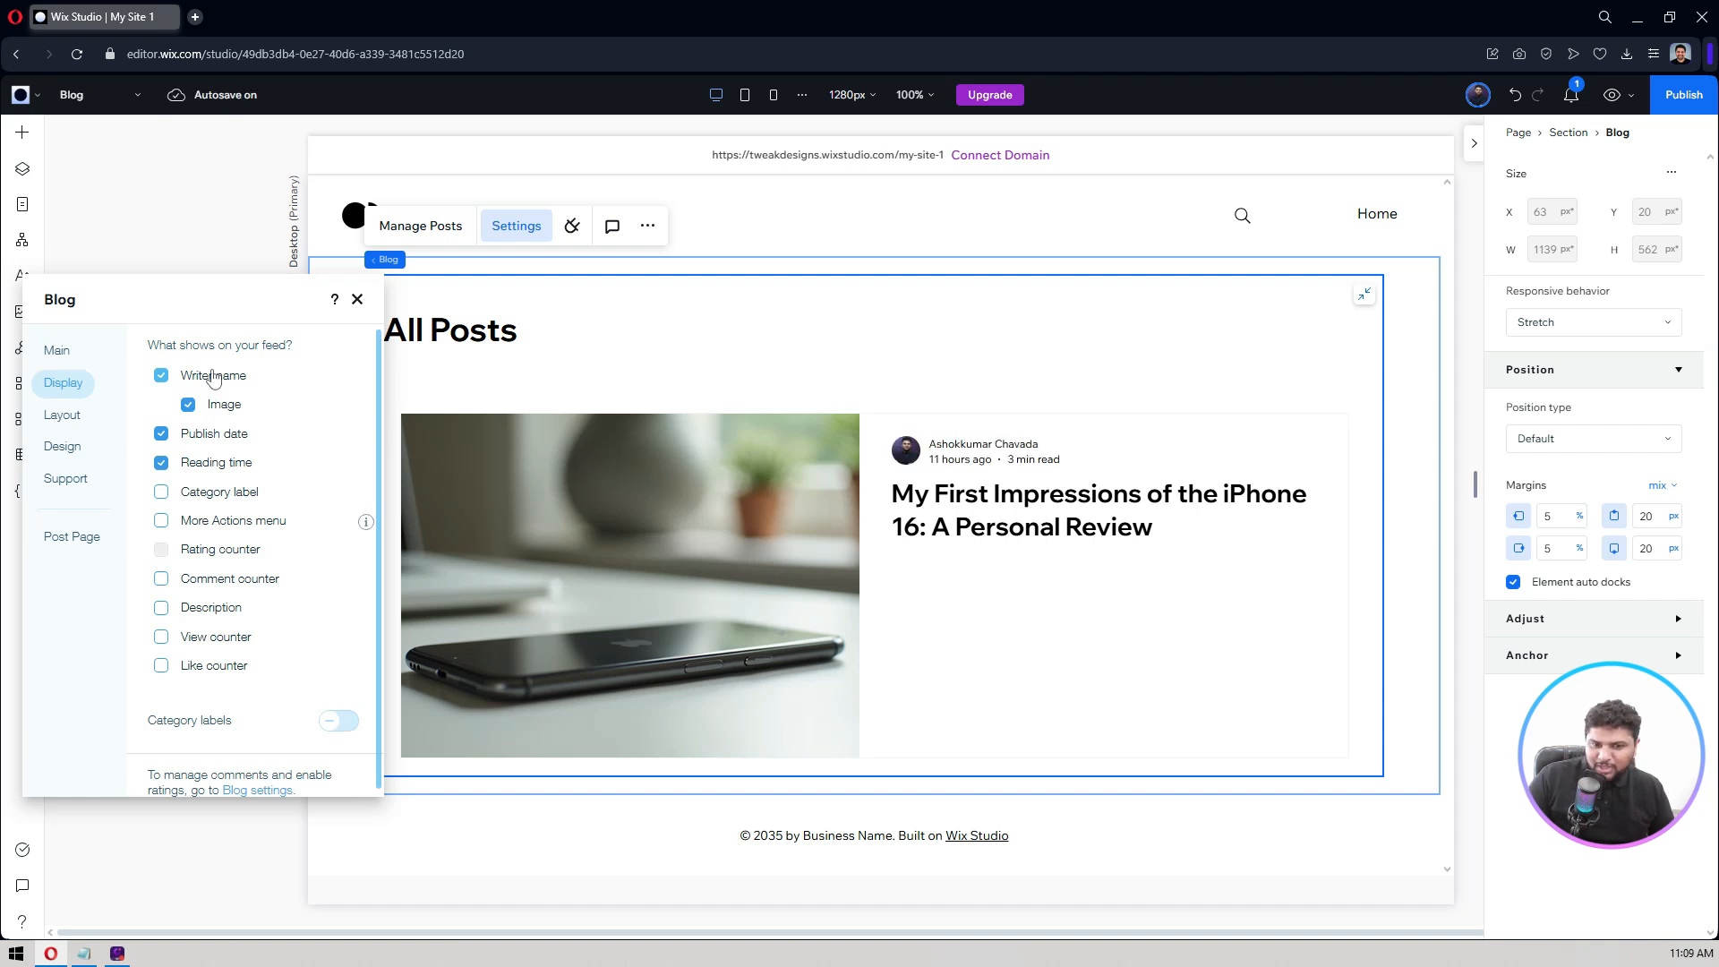
click(211, 610)
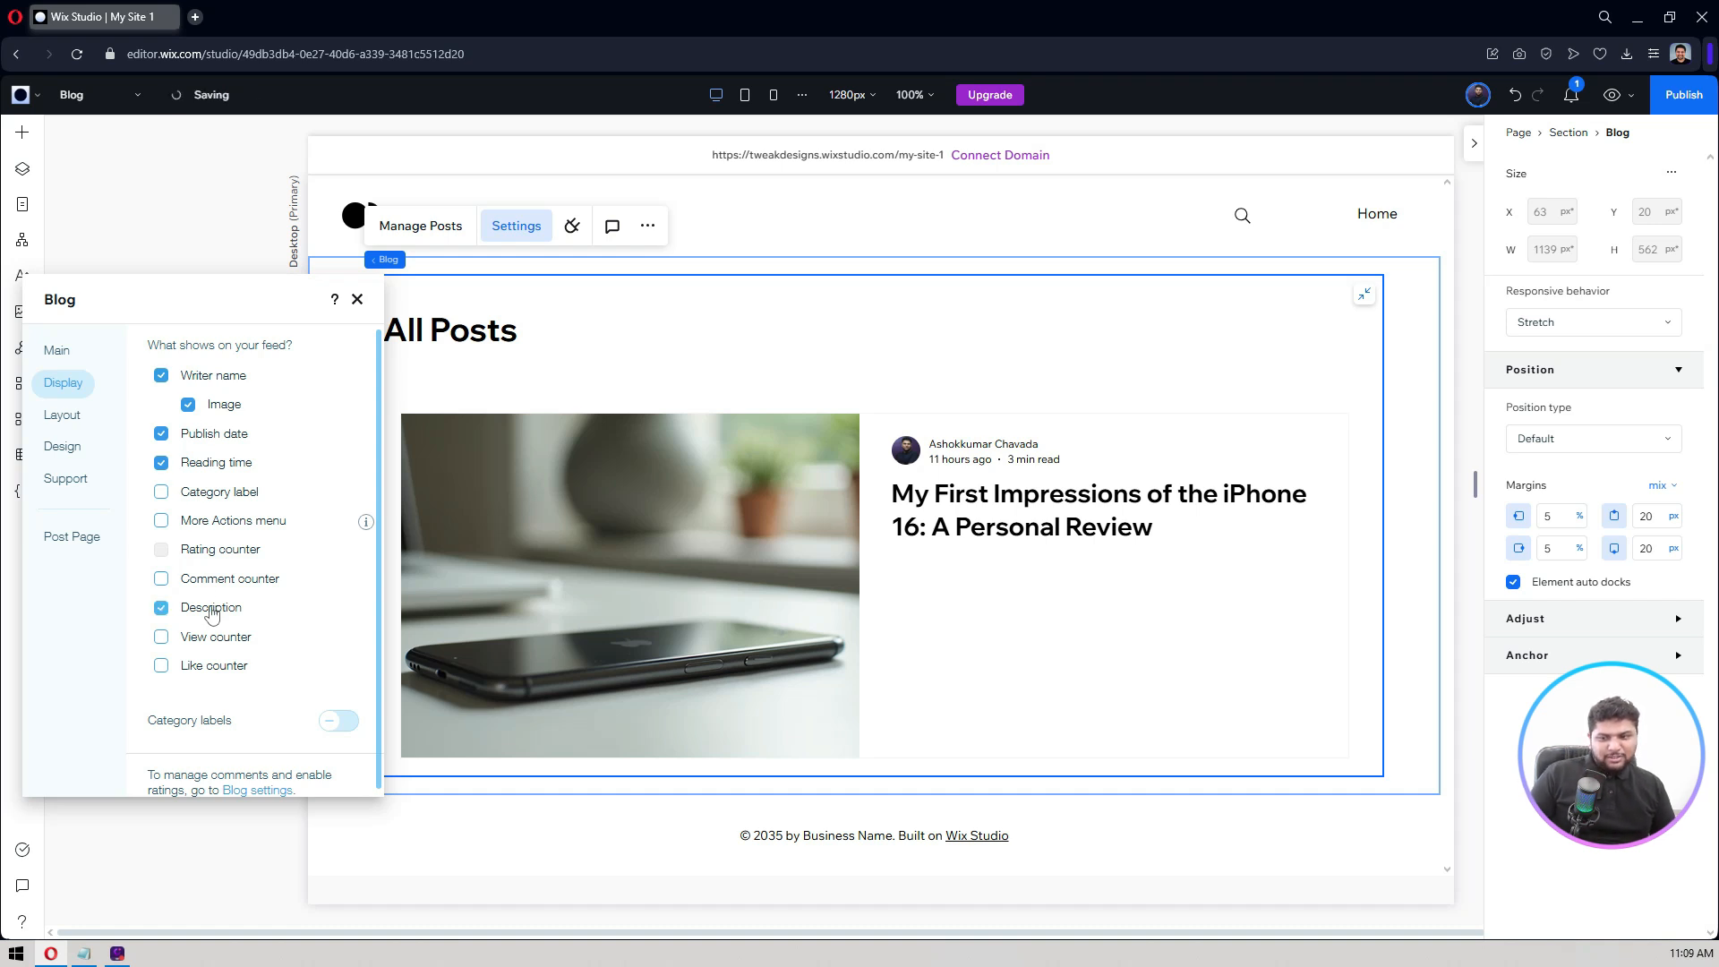
click(247, 530)
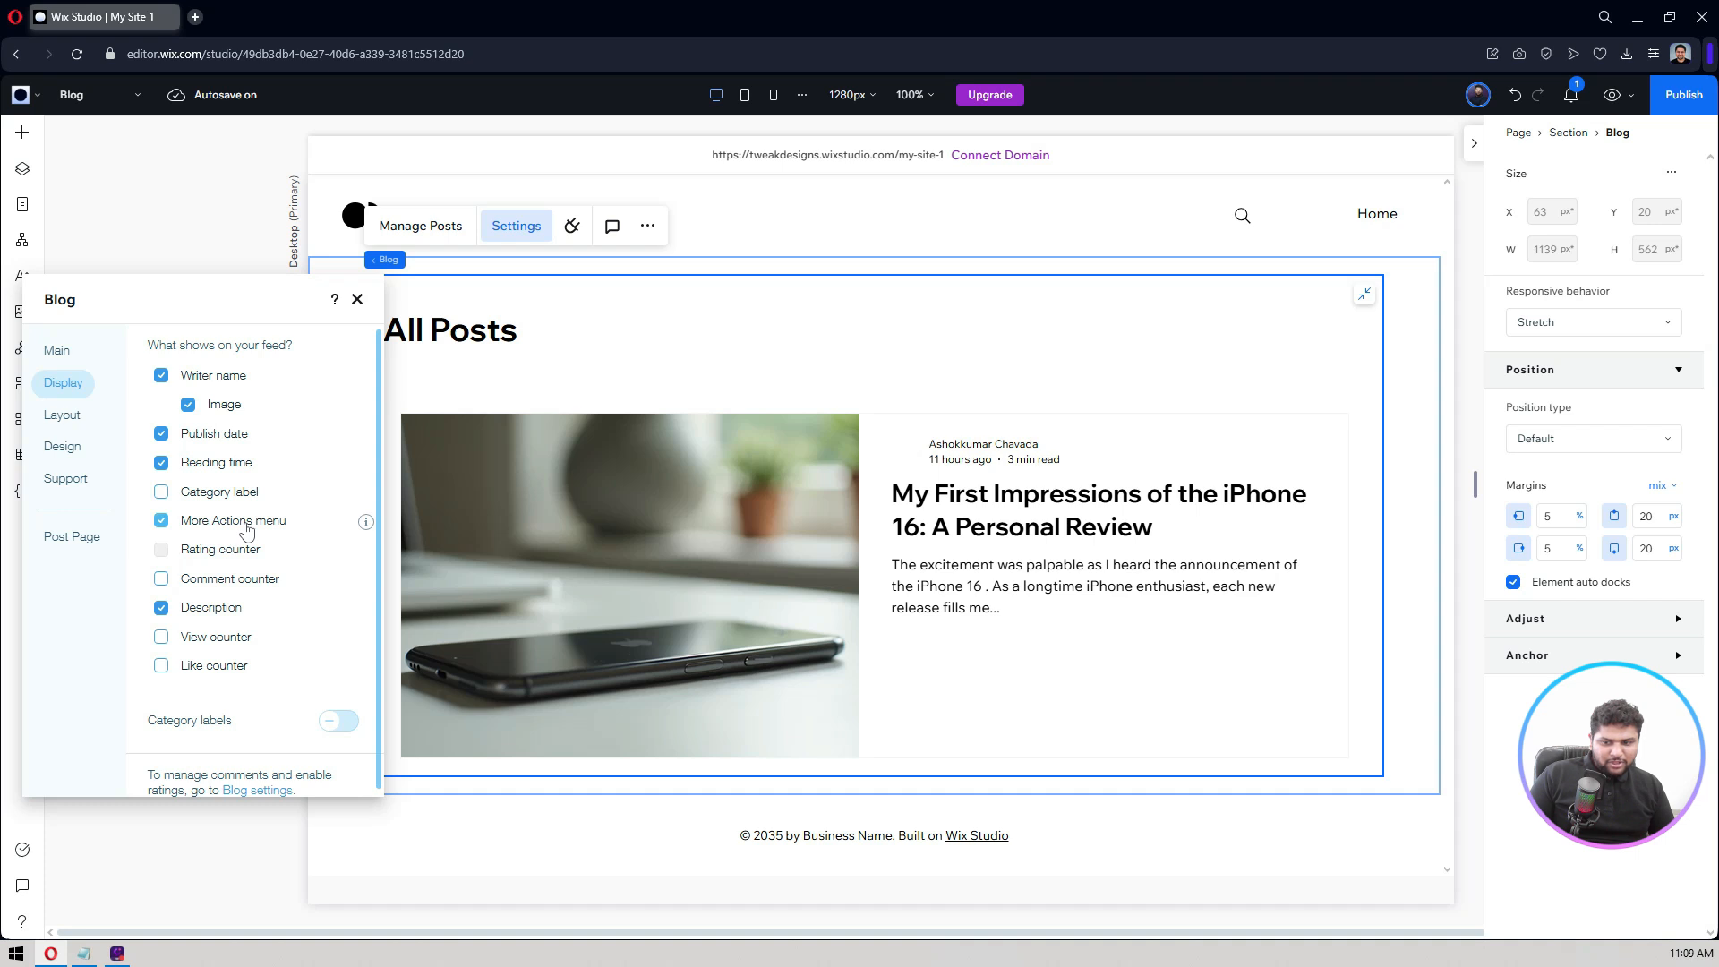
click(247, 529)
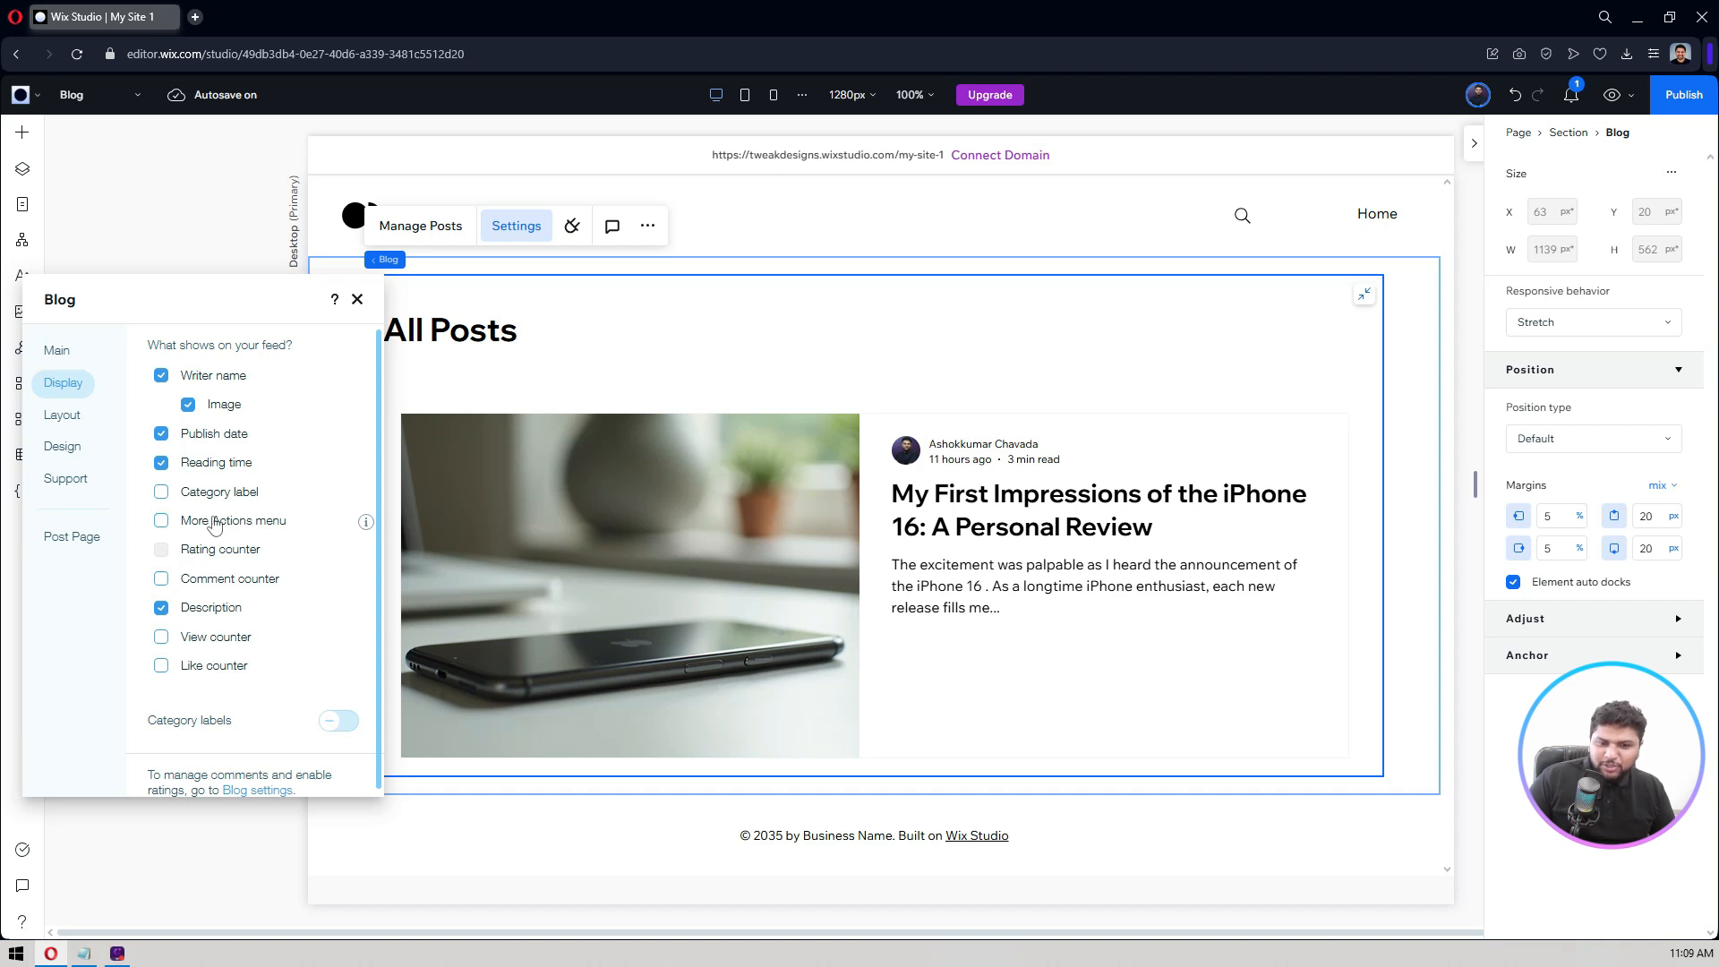
Step: In the design settings for the All Posts feed's posts, set the border width to 4 px
click(60, 416)
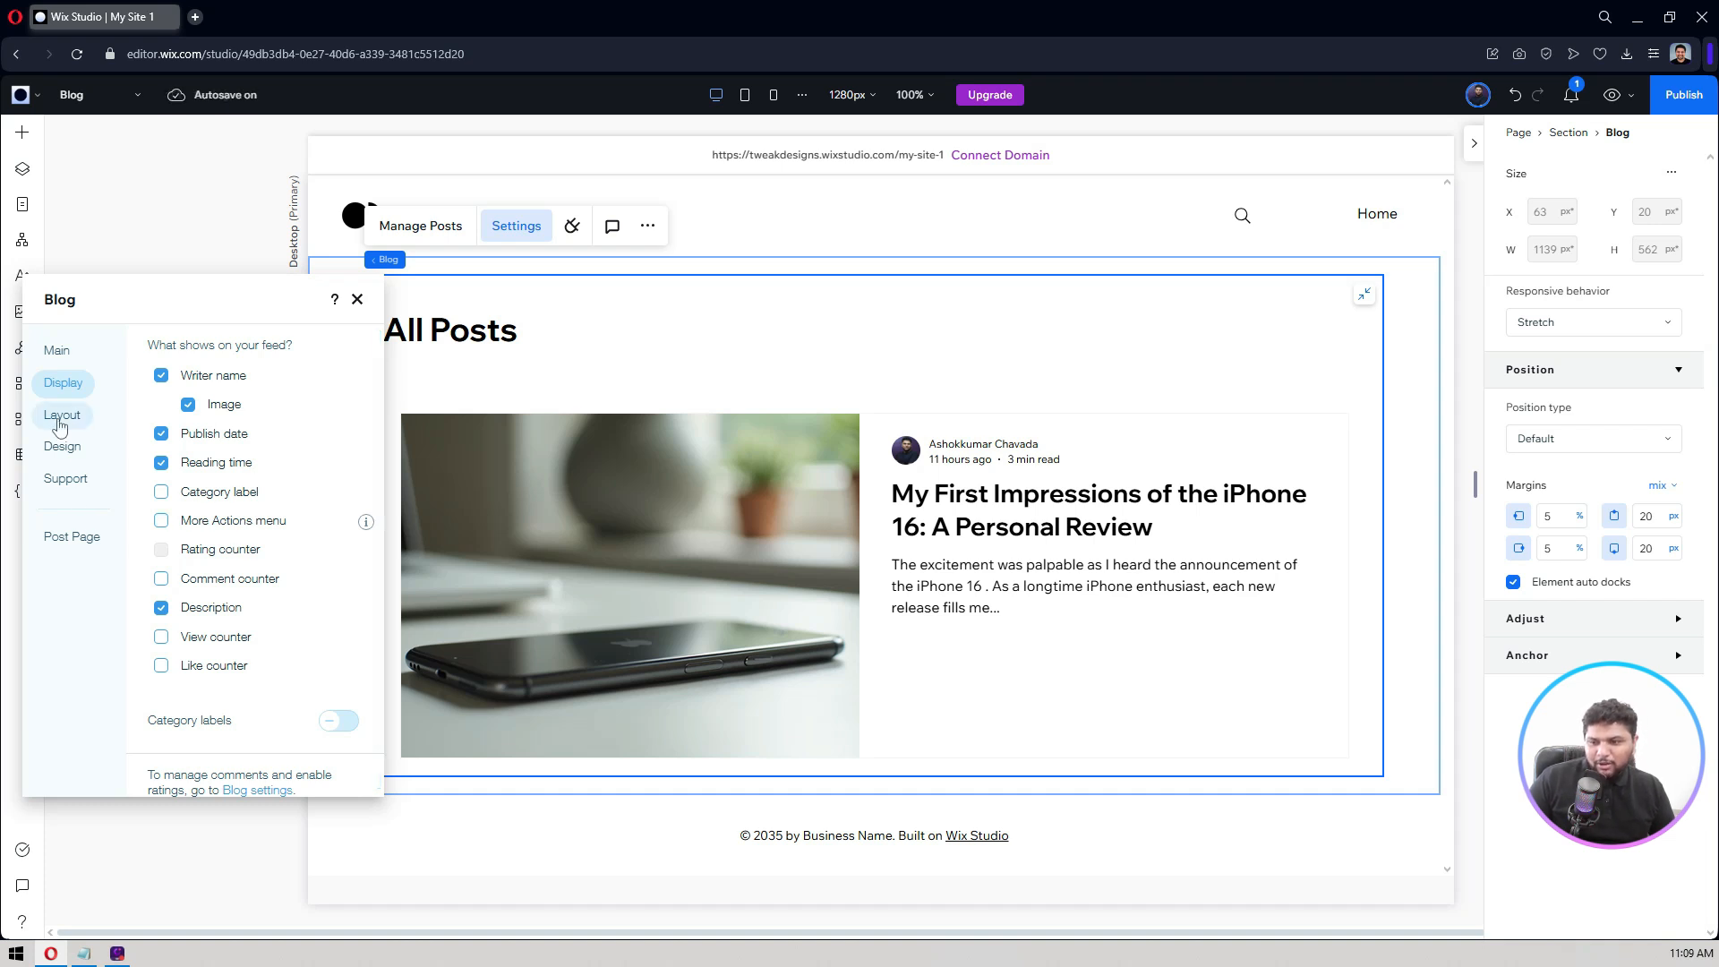
click(64, 451)
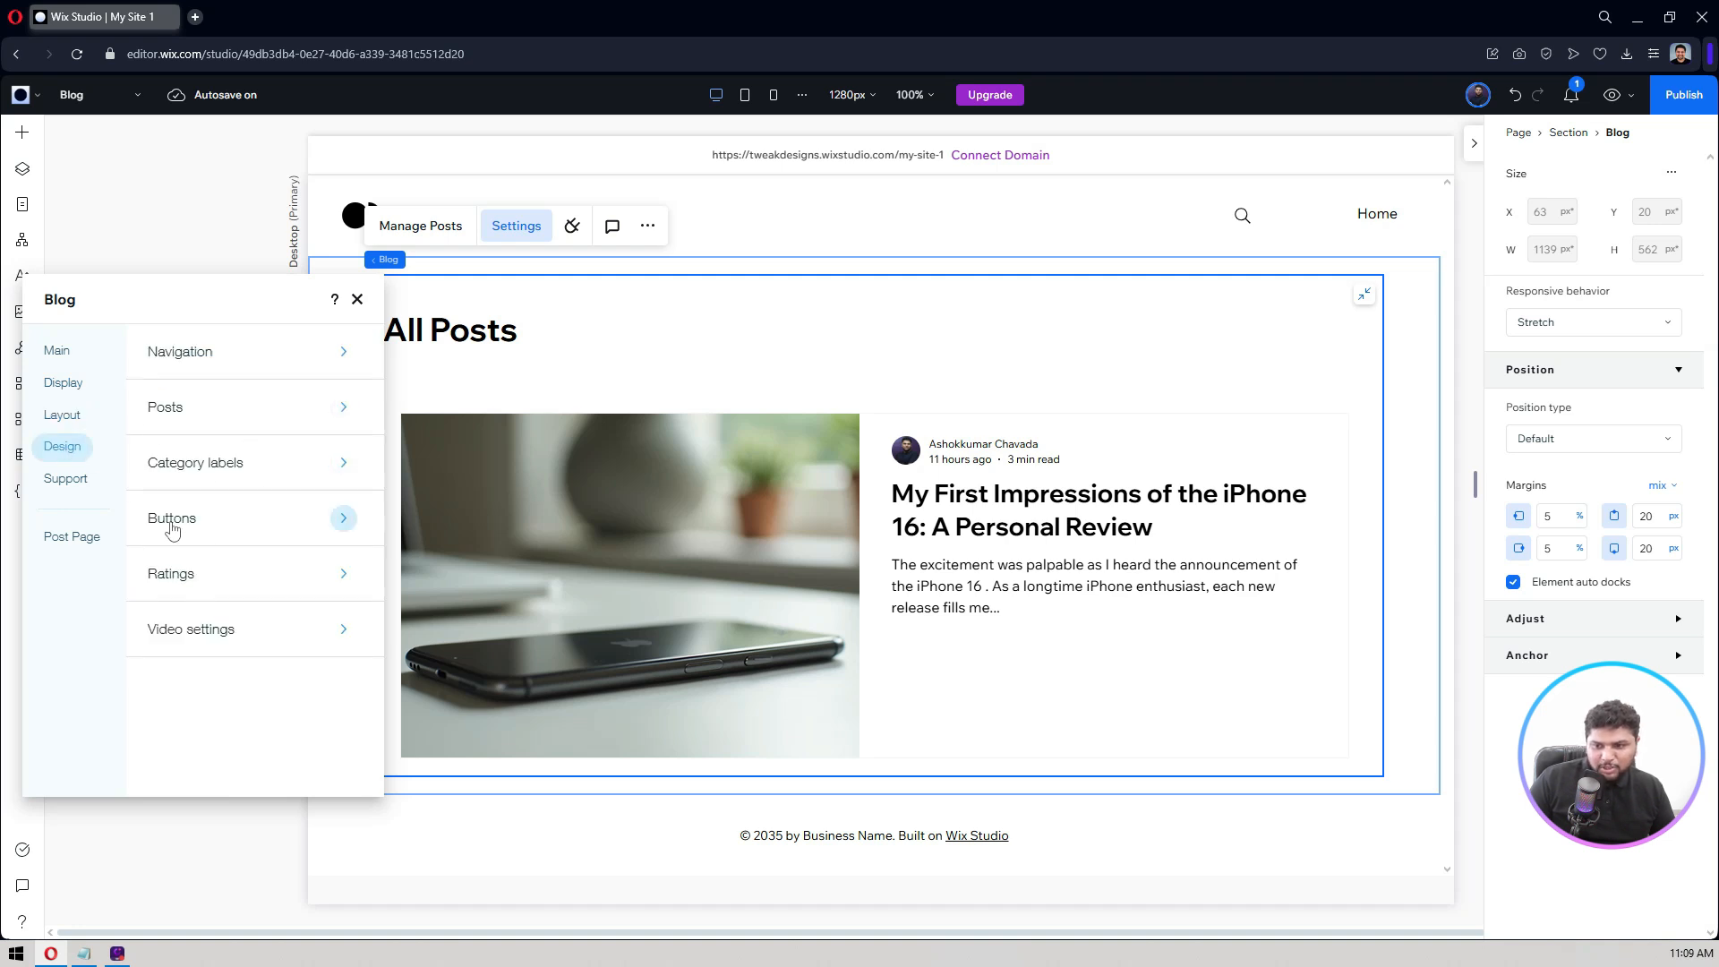
click(214, 351)
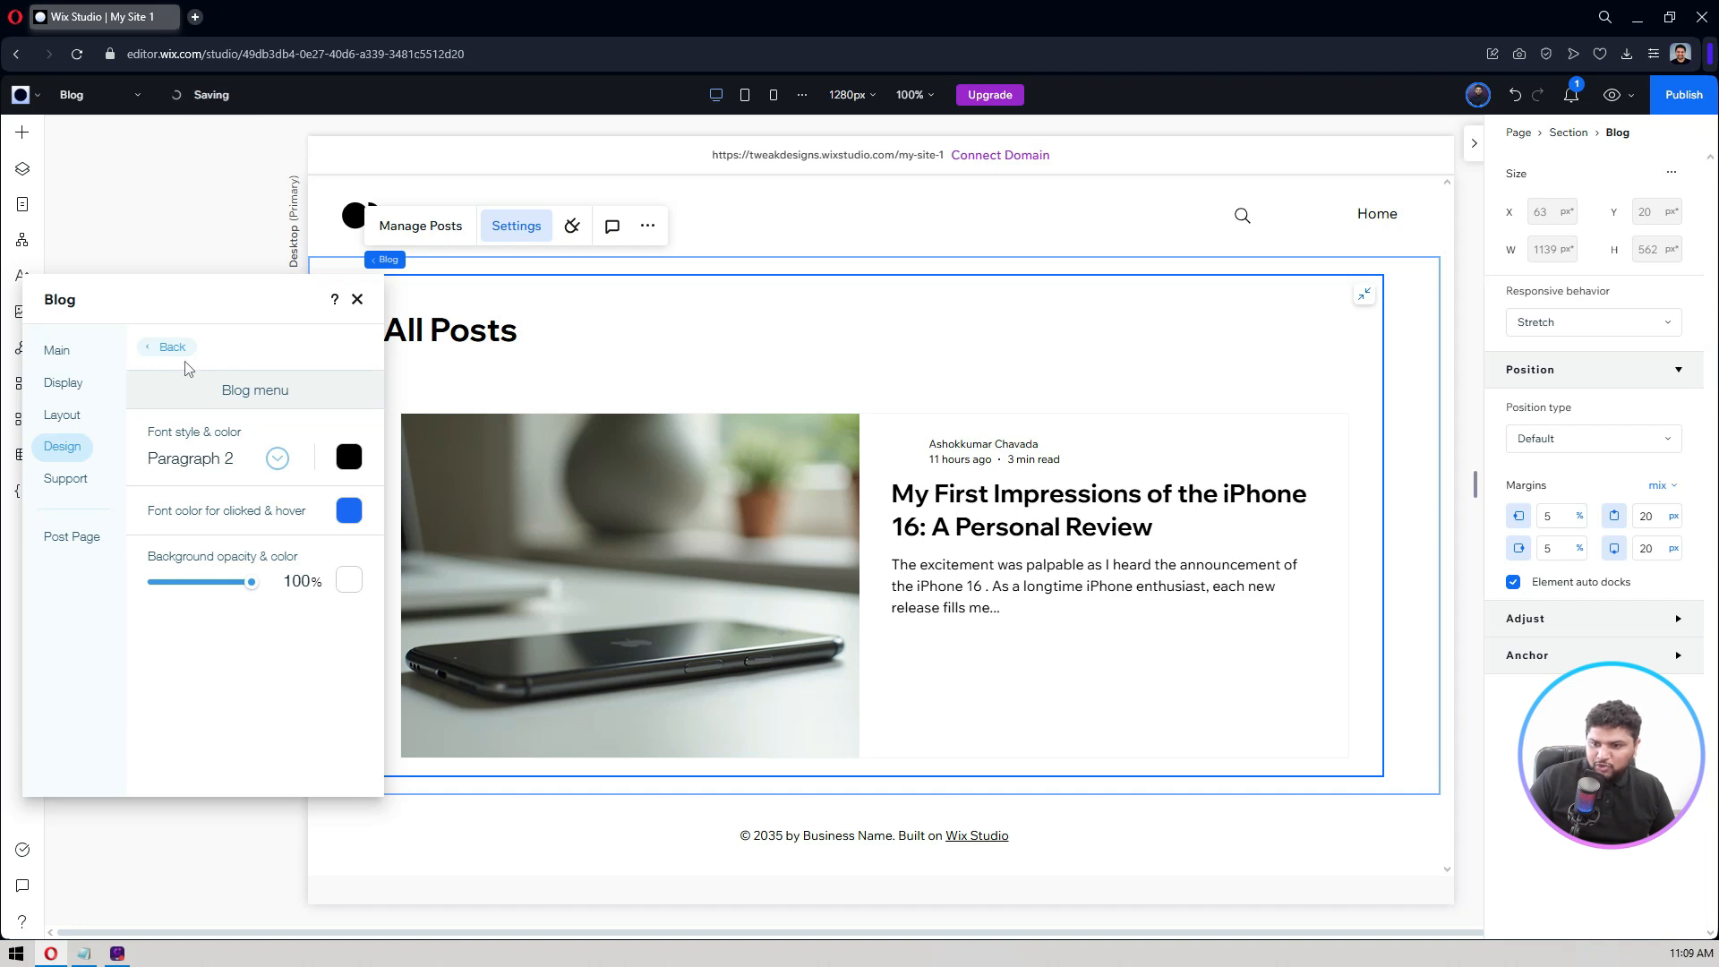
click(174, 349)
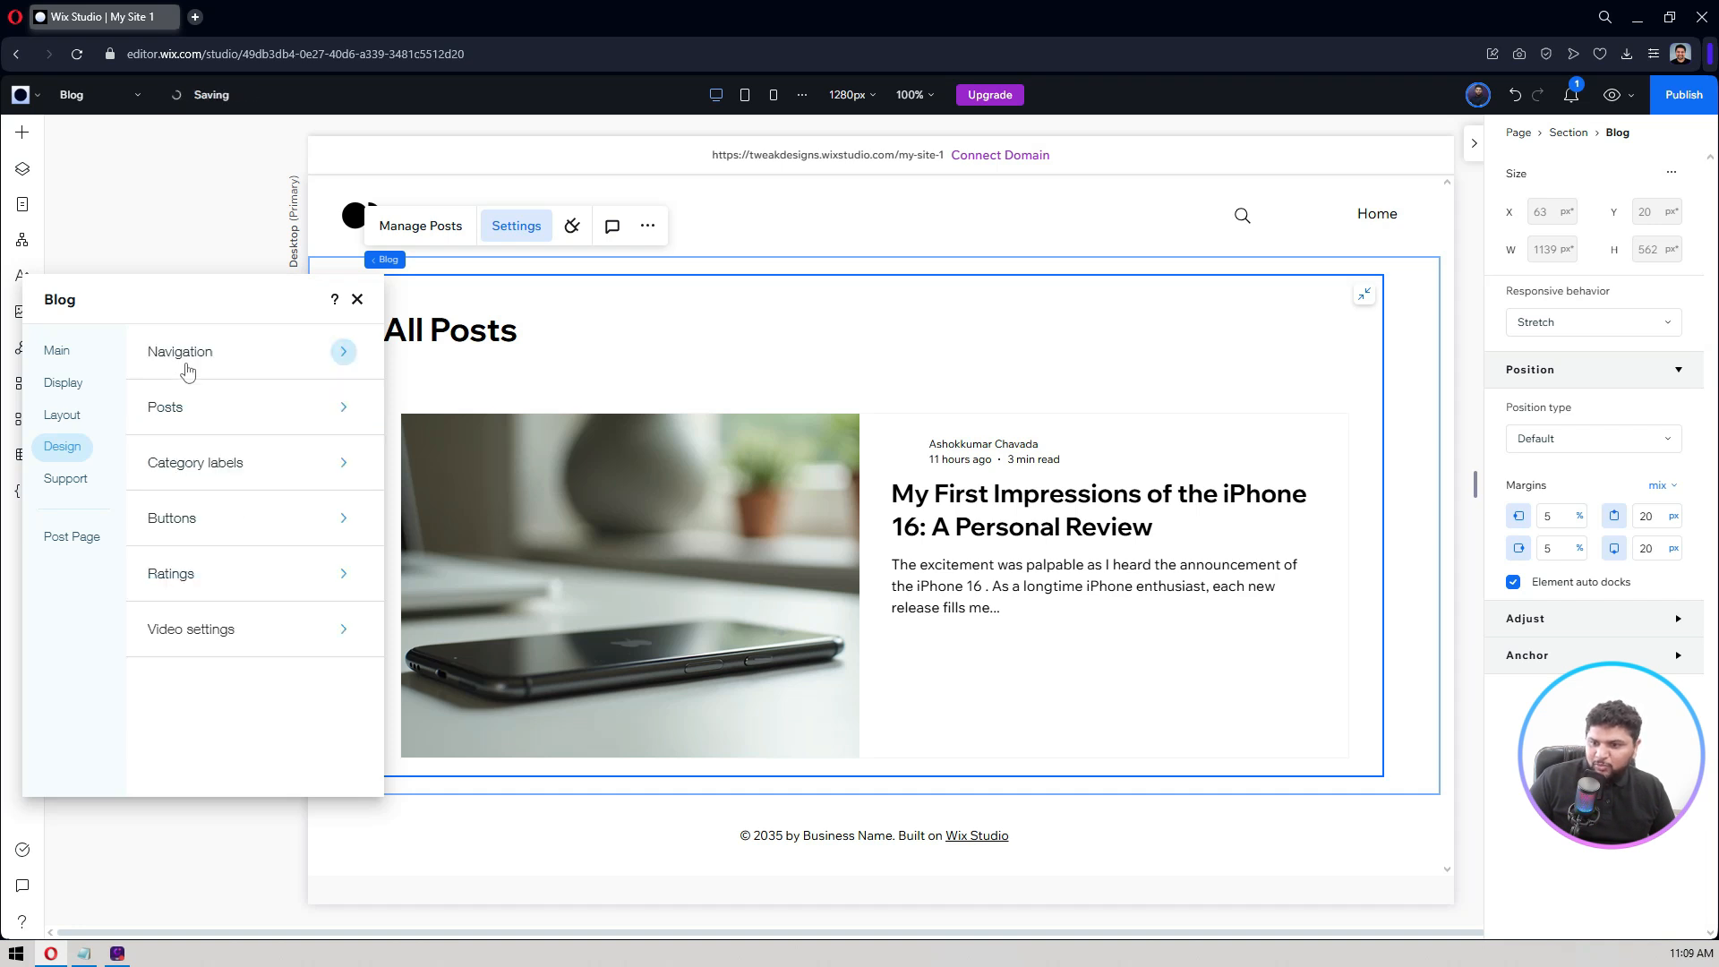
click(210, 420)
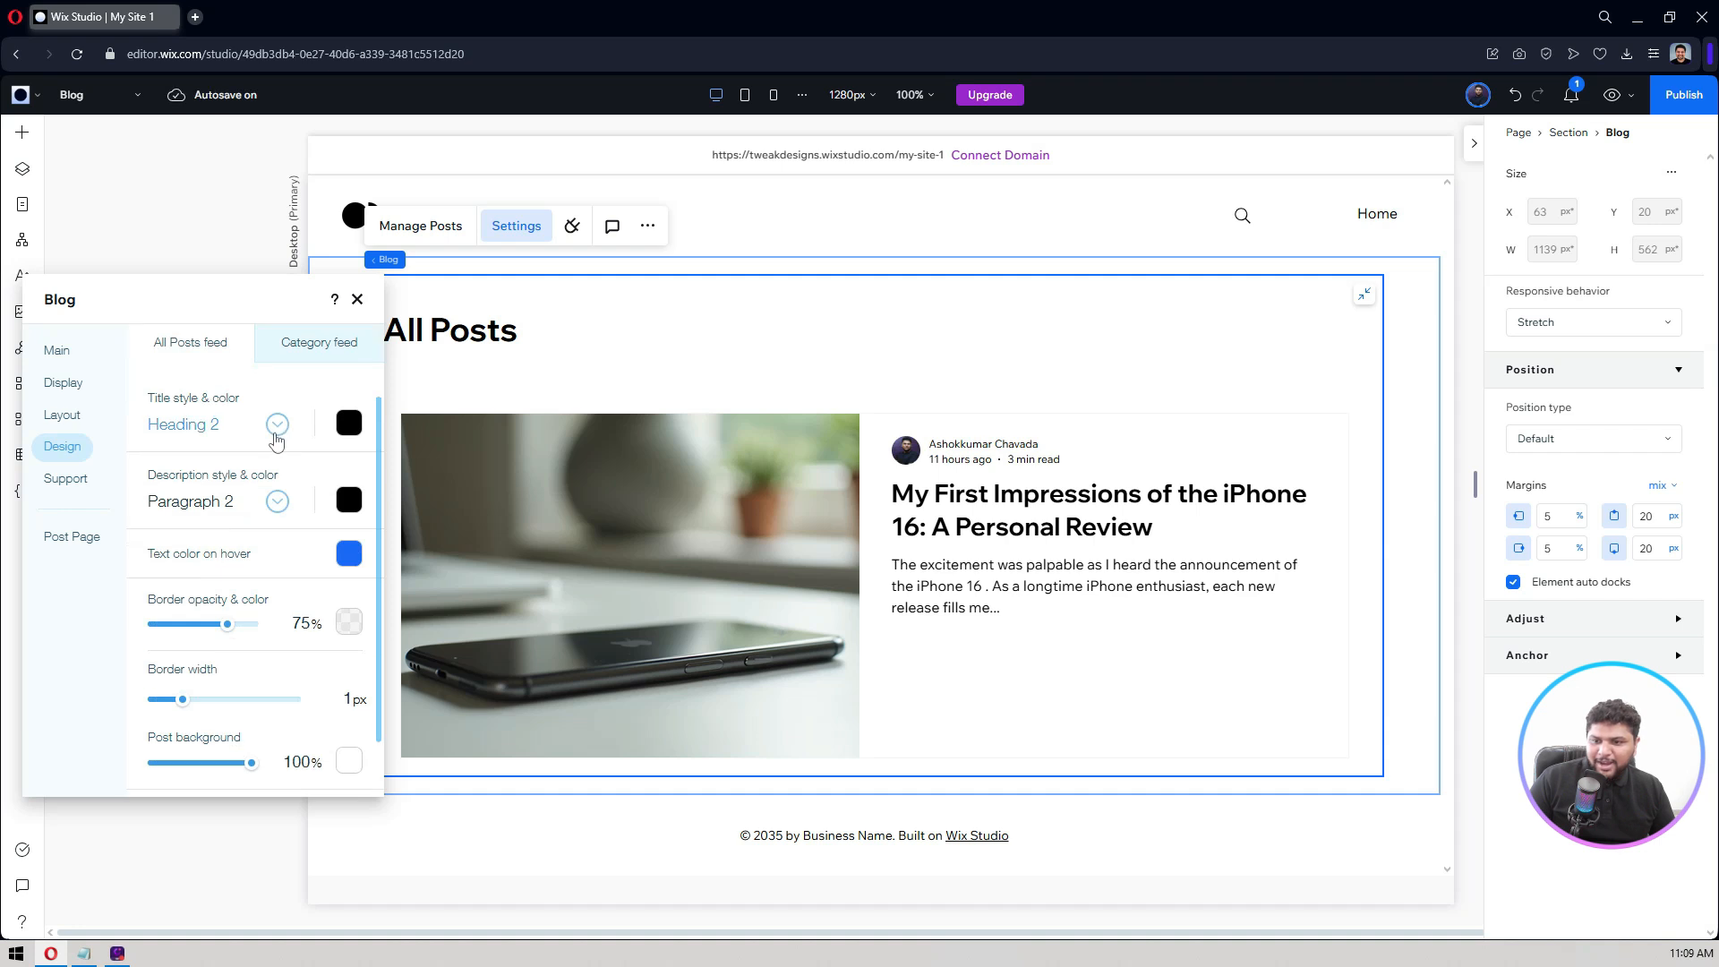
scroll(276, 438, down, 1)
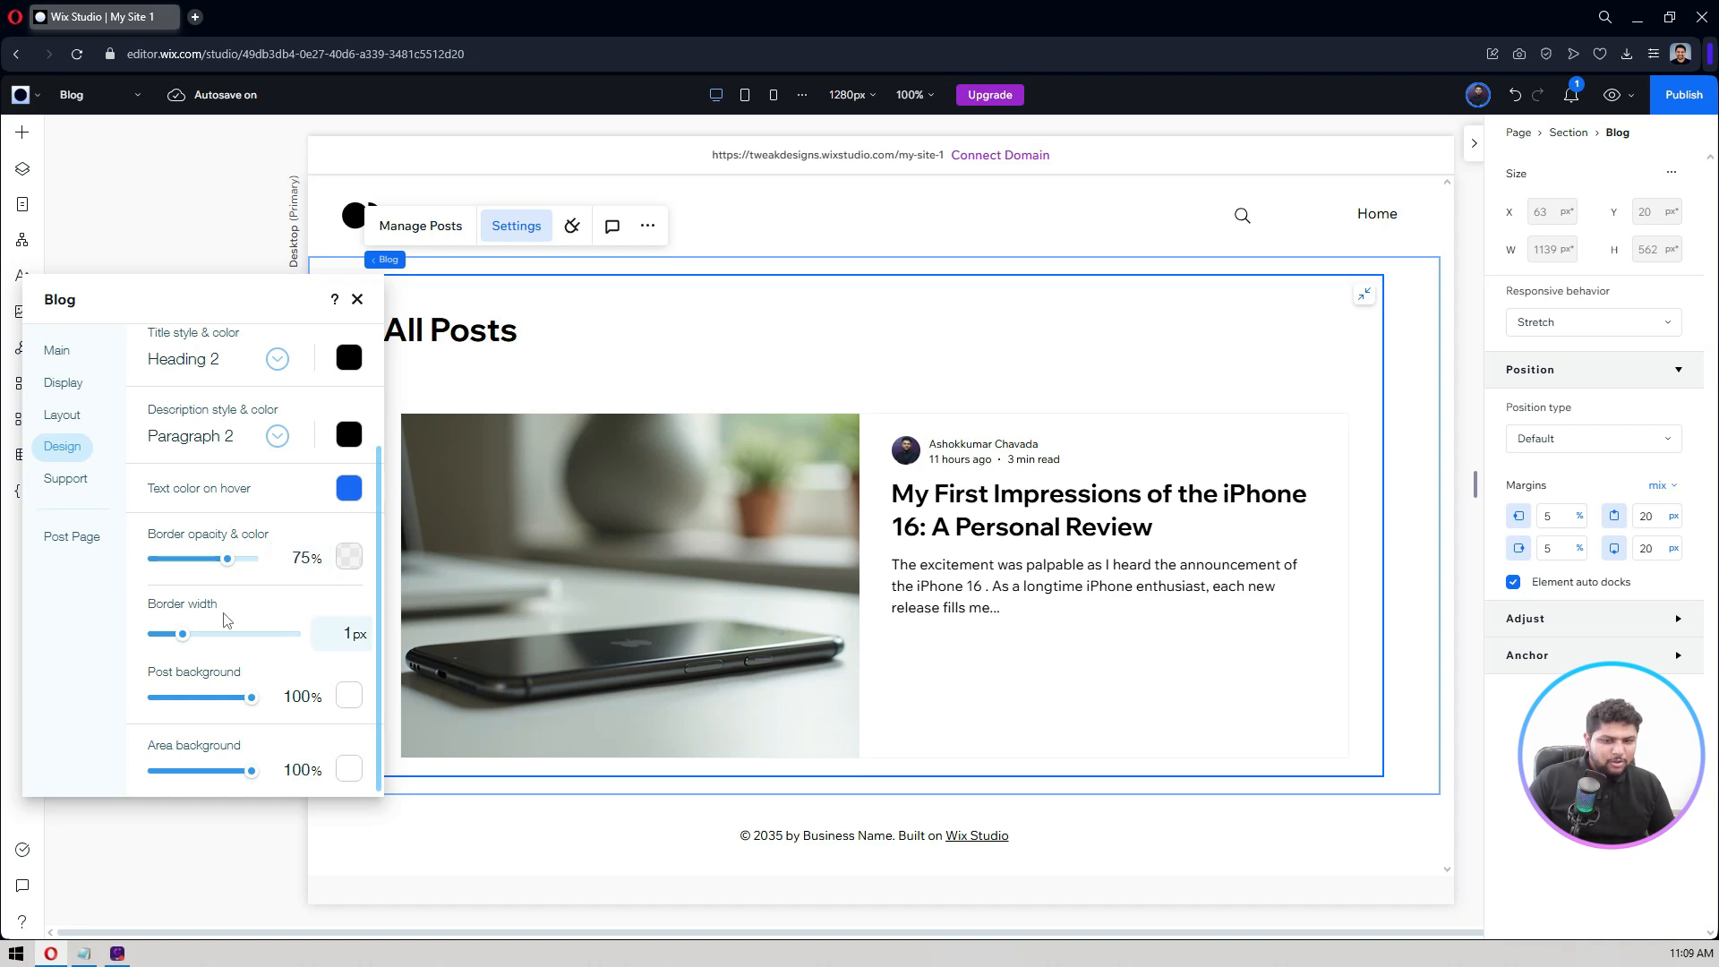
click(344, 634)
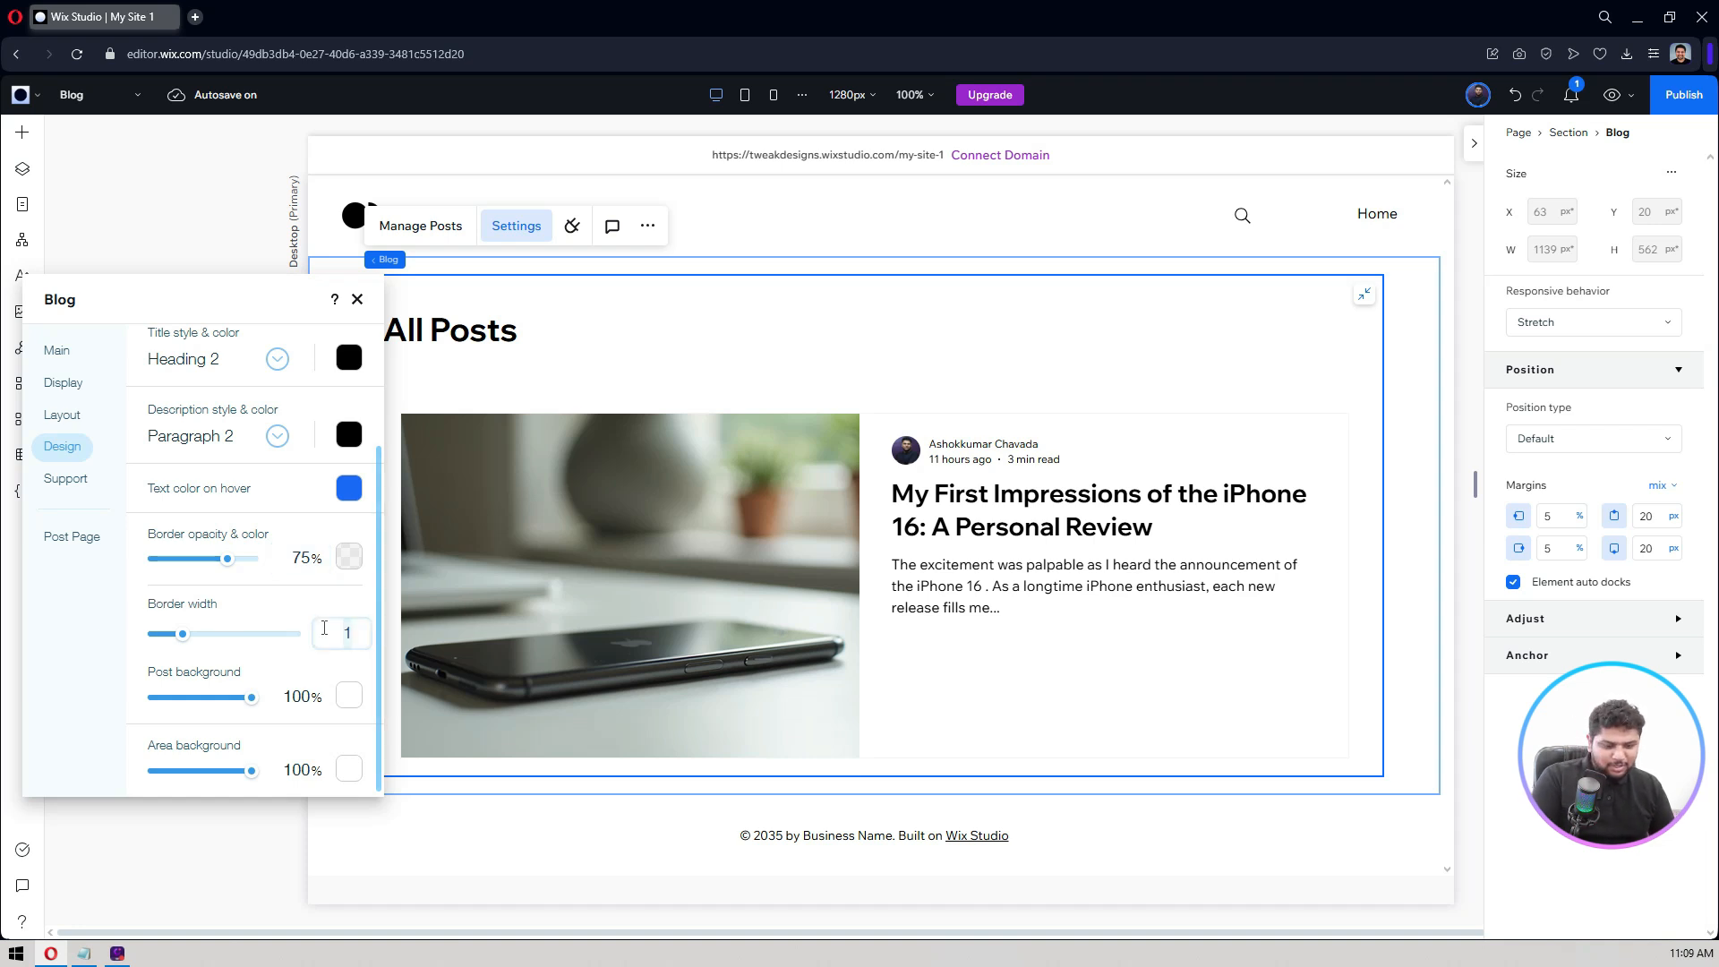
text(4)
key(Return)
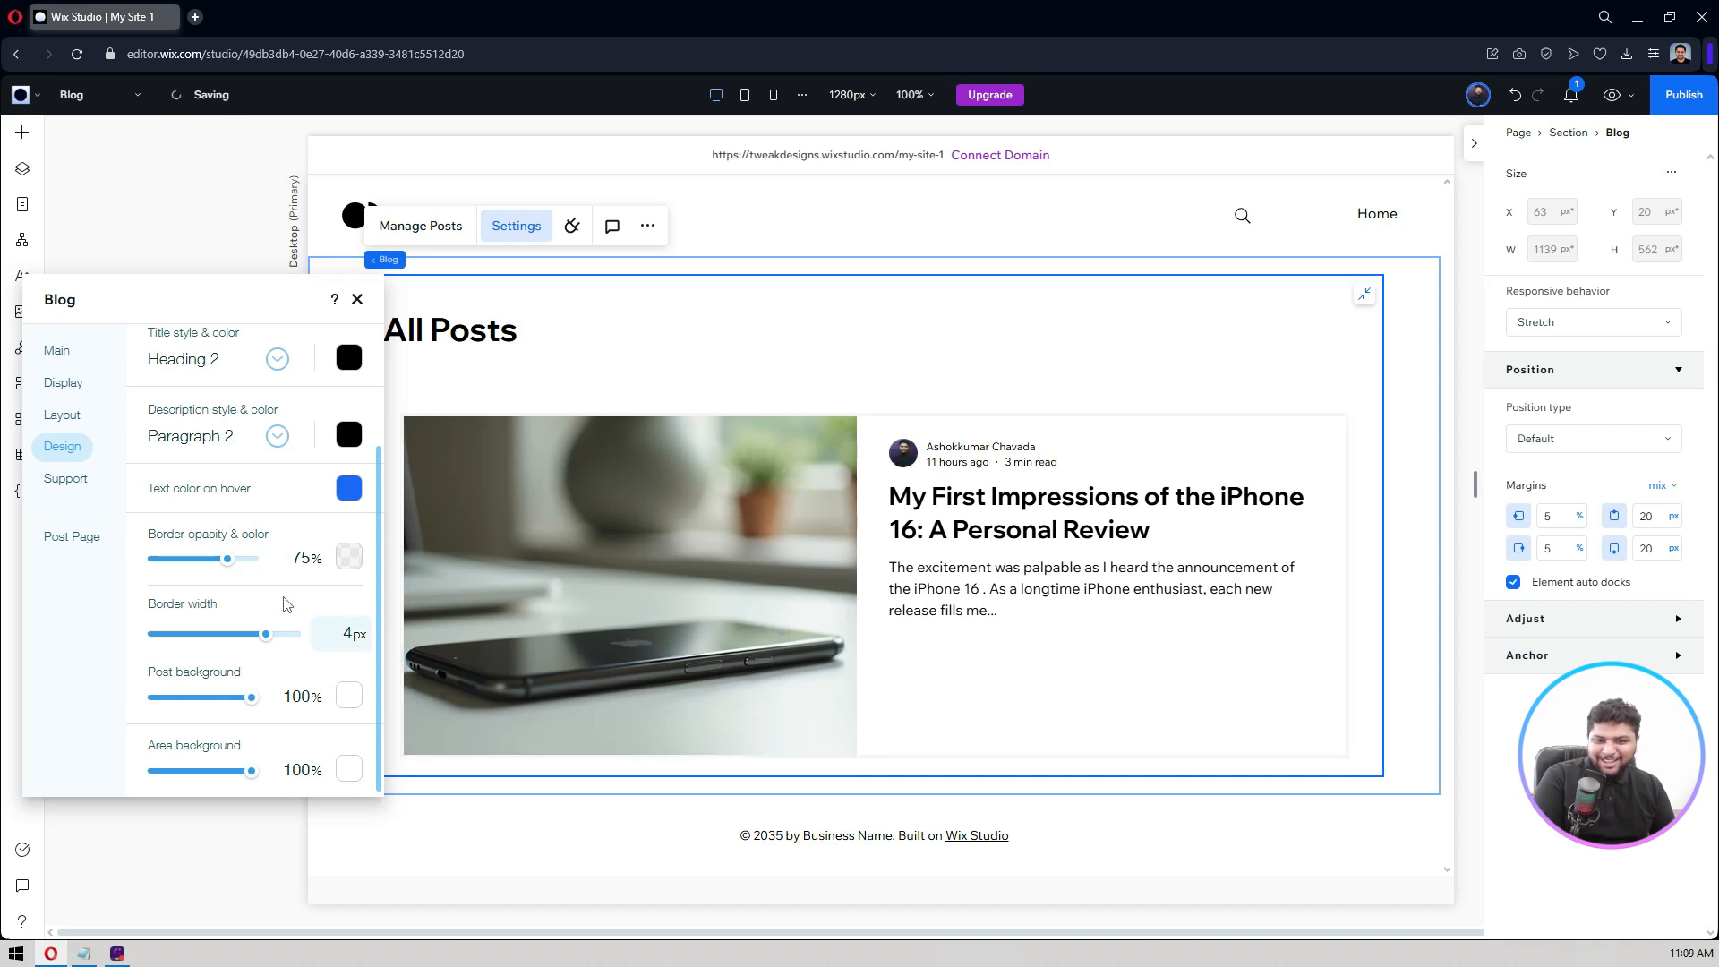
click(242, 594)
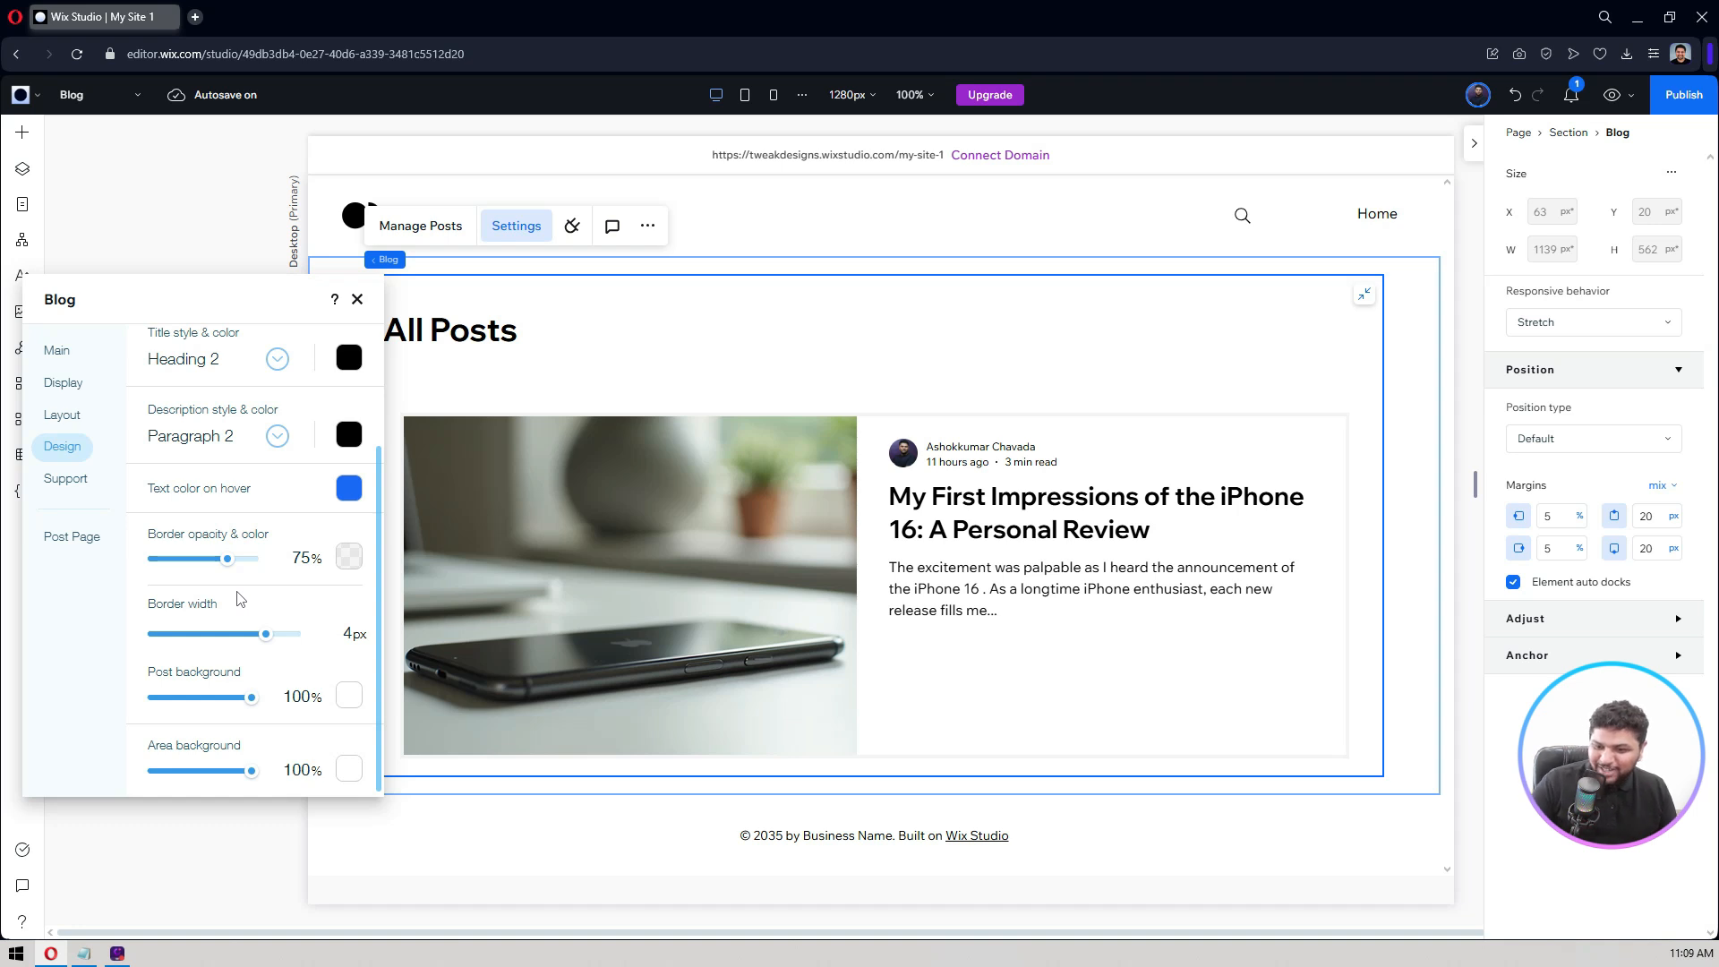
click(348, 637)
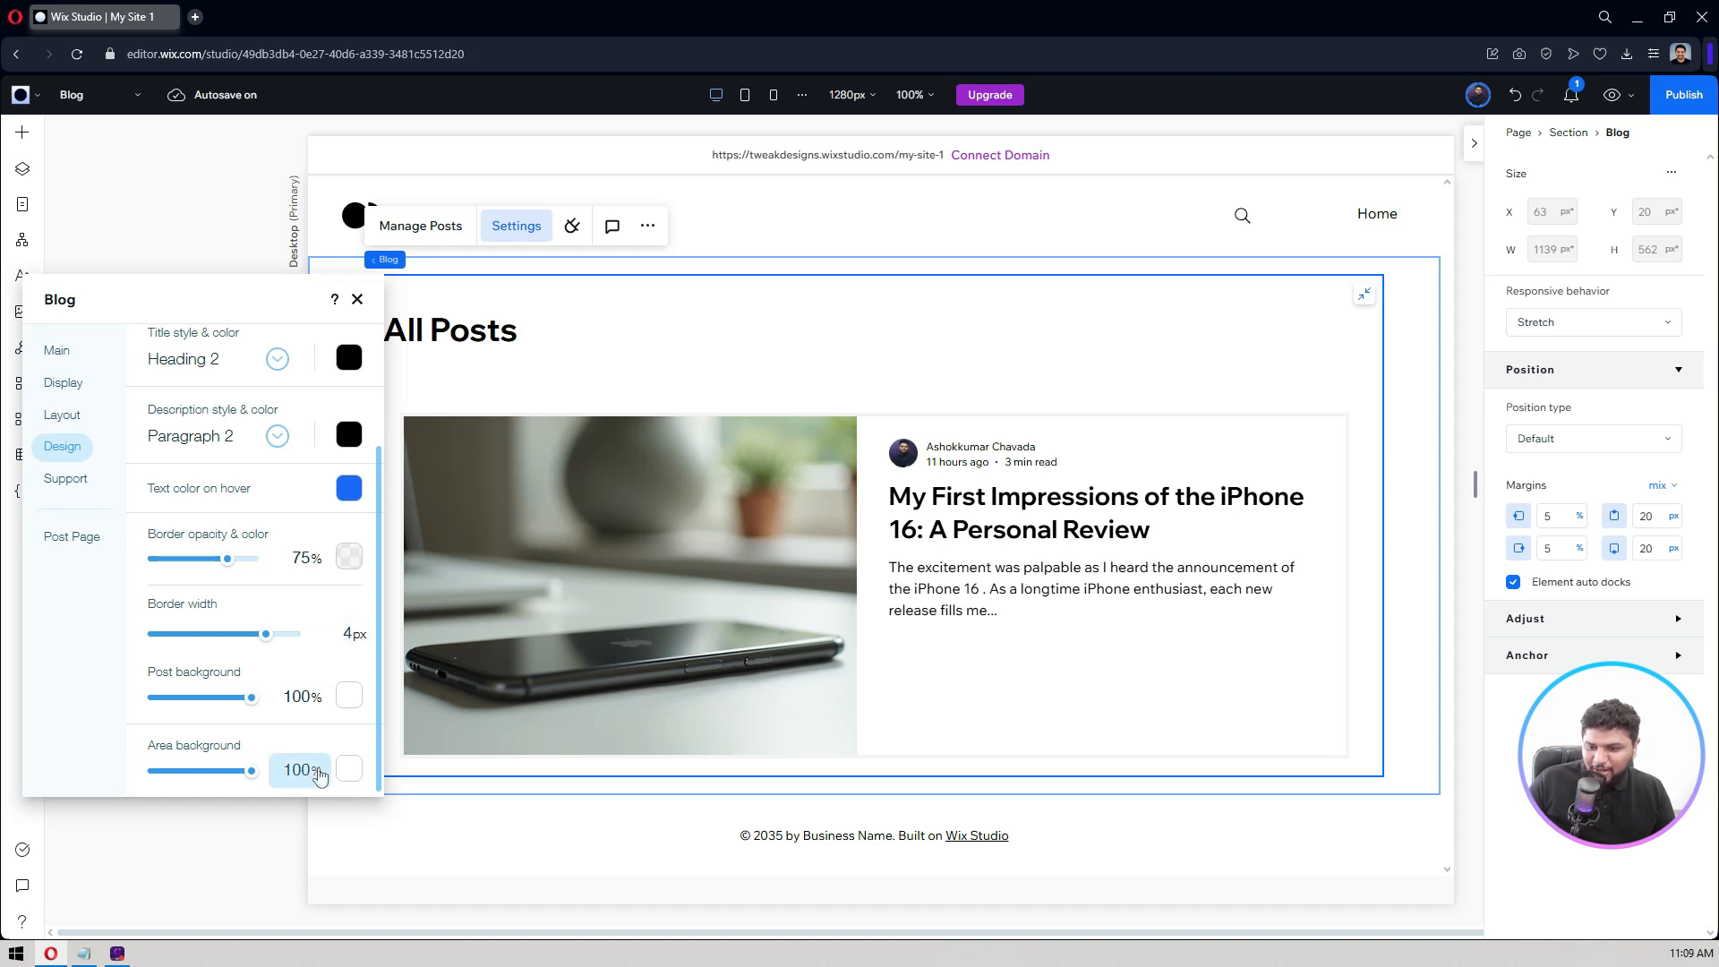
Step: Examine the blog's design options for category labels, buttons and ratings
scroll(327, 703, up, 3)
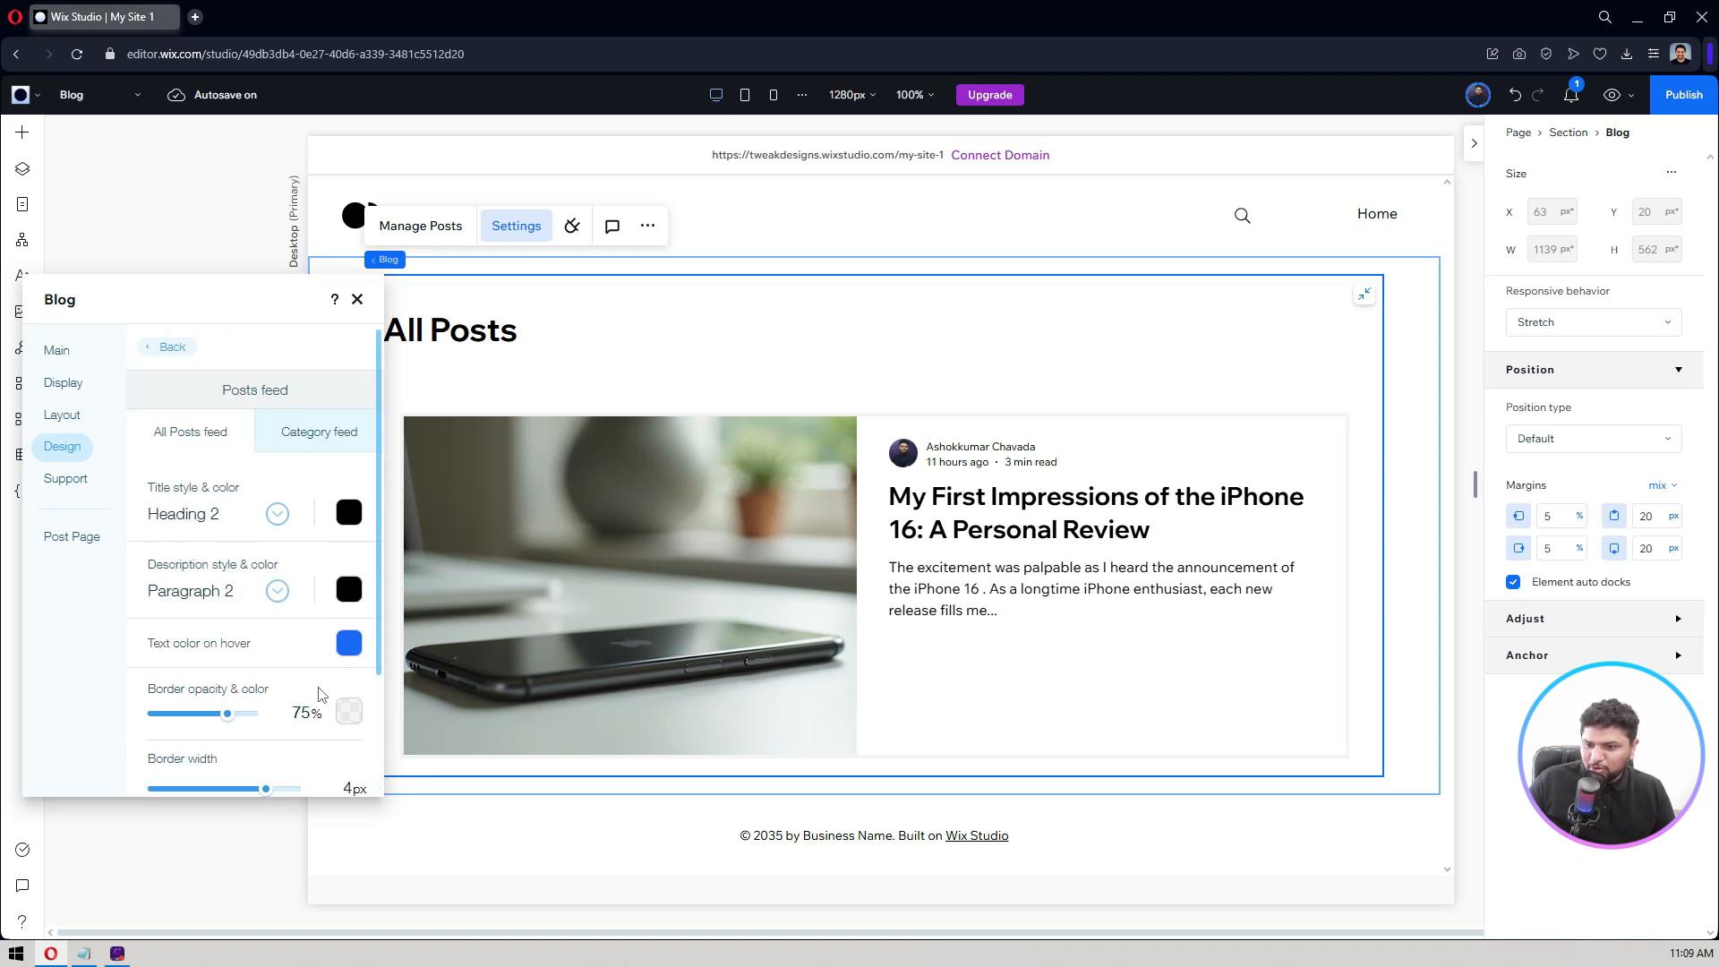
click(168, 348)
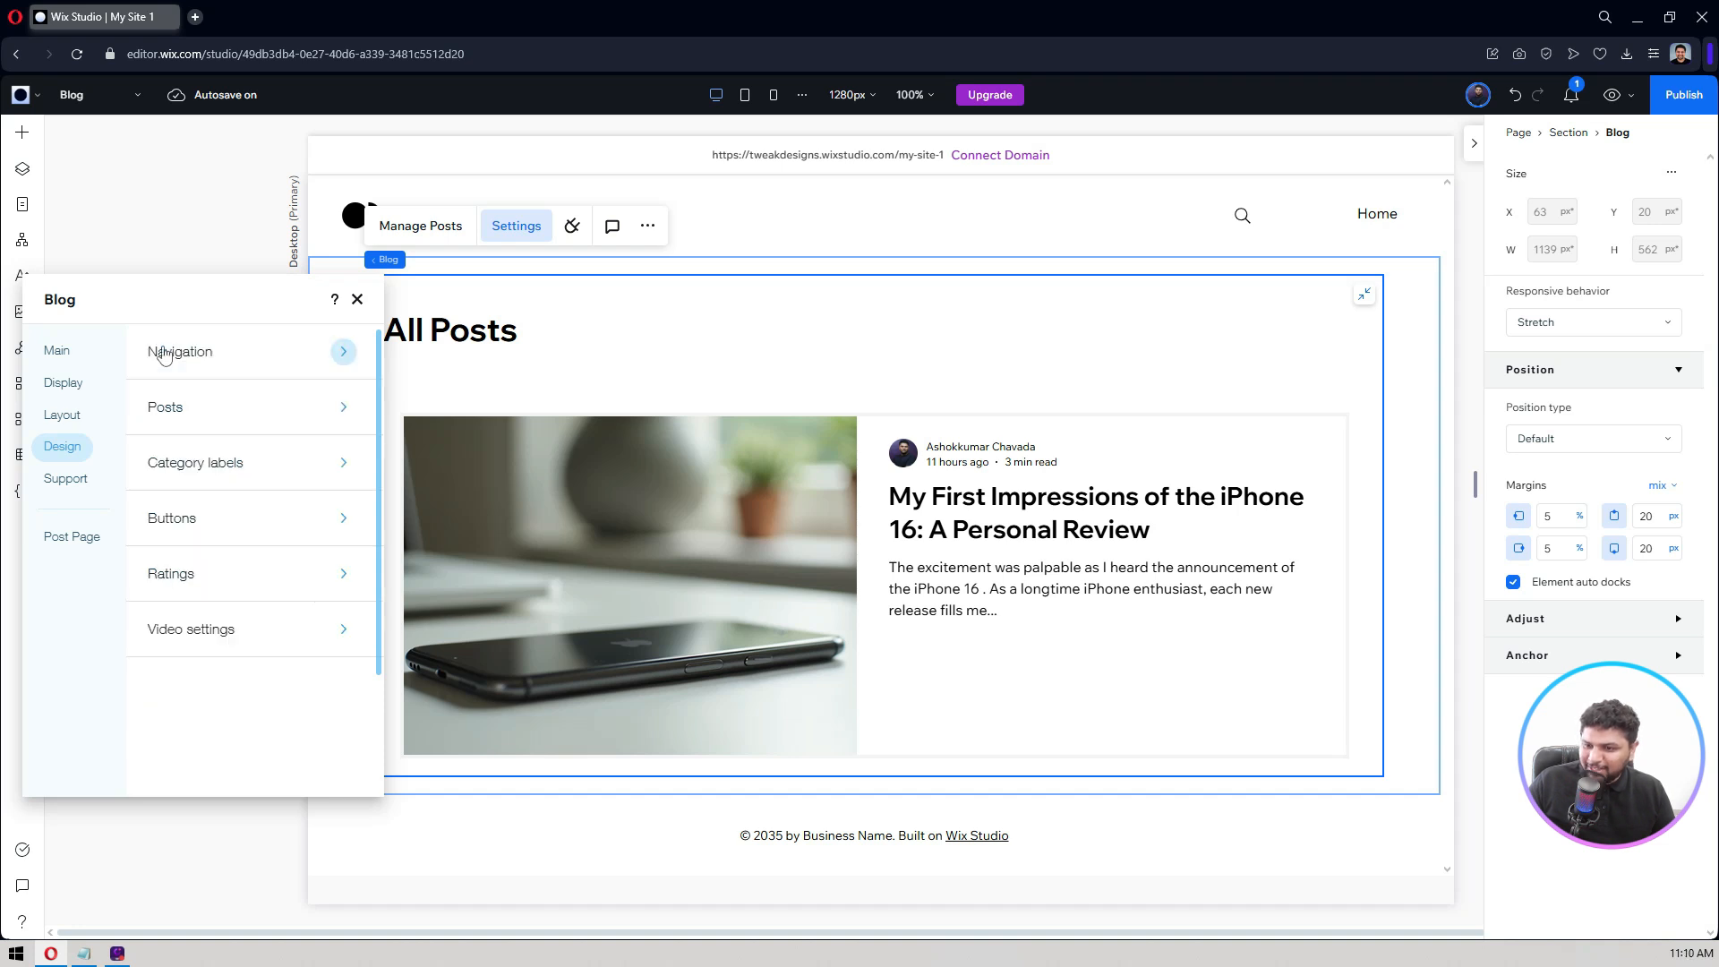
click(235, 465)
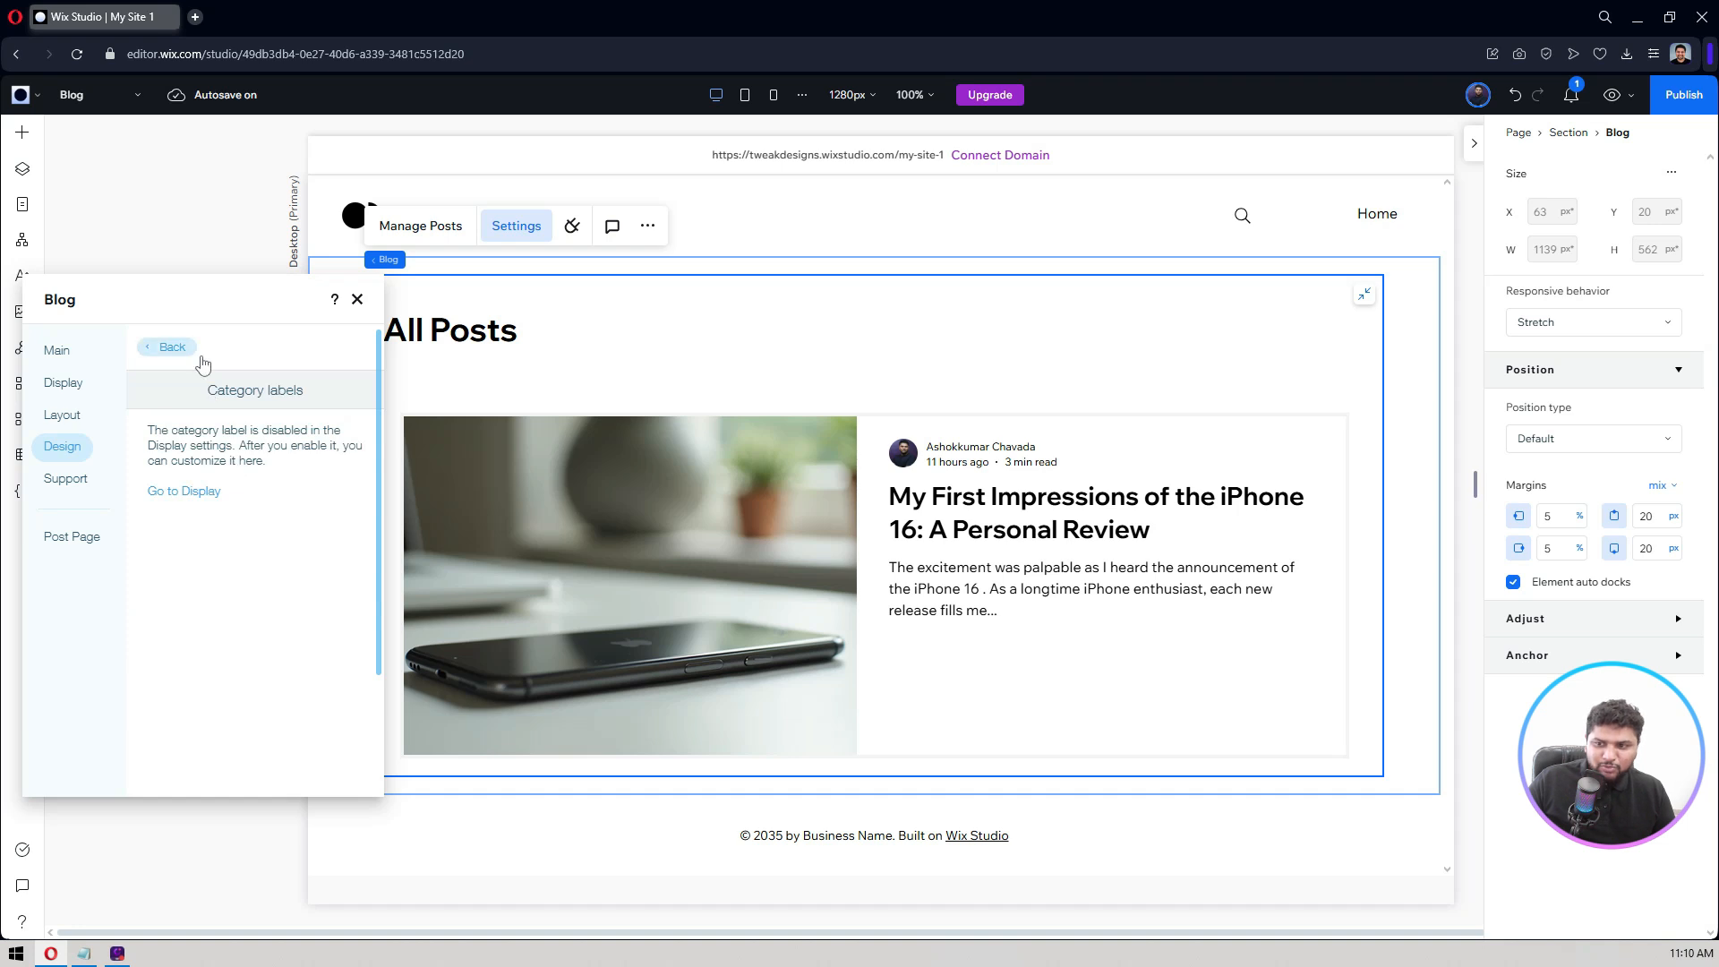
click(159, 349)
click(192, 517)
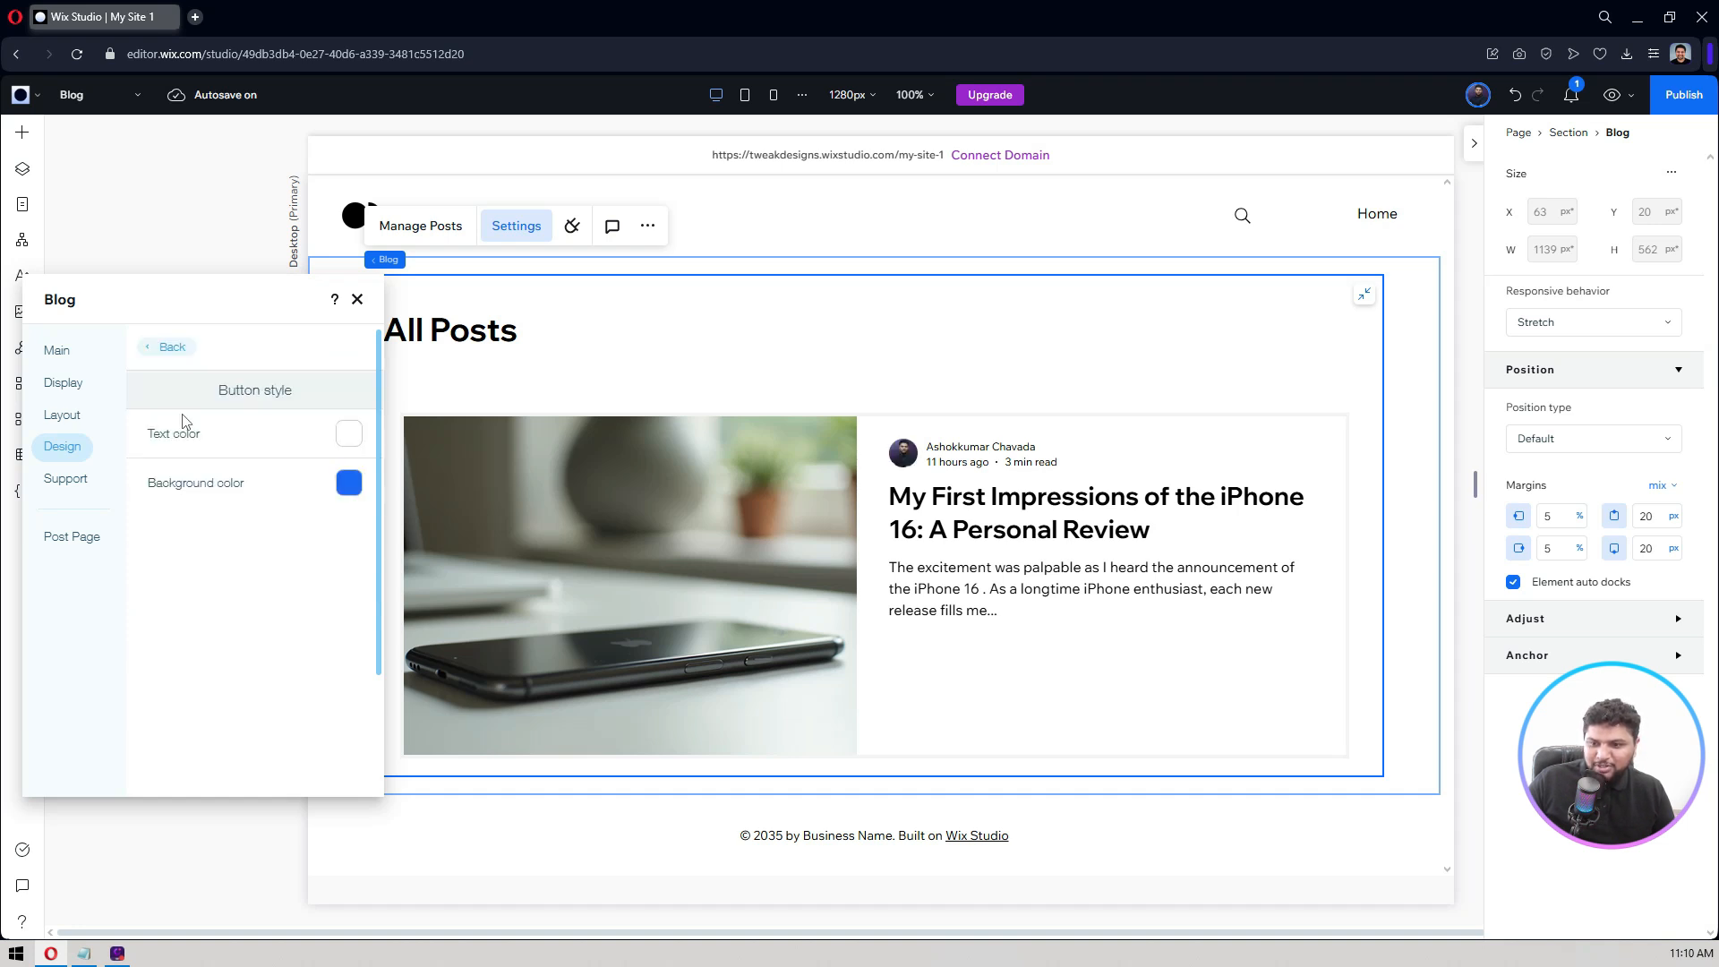
click(179, 347)
click(197, 564)
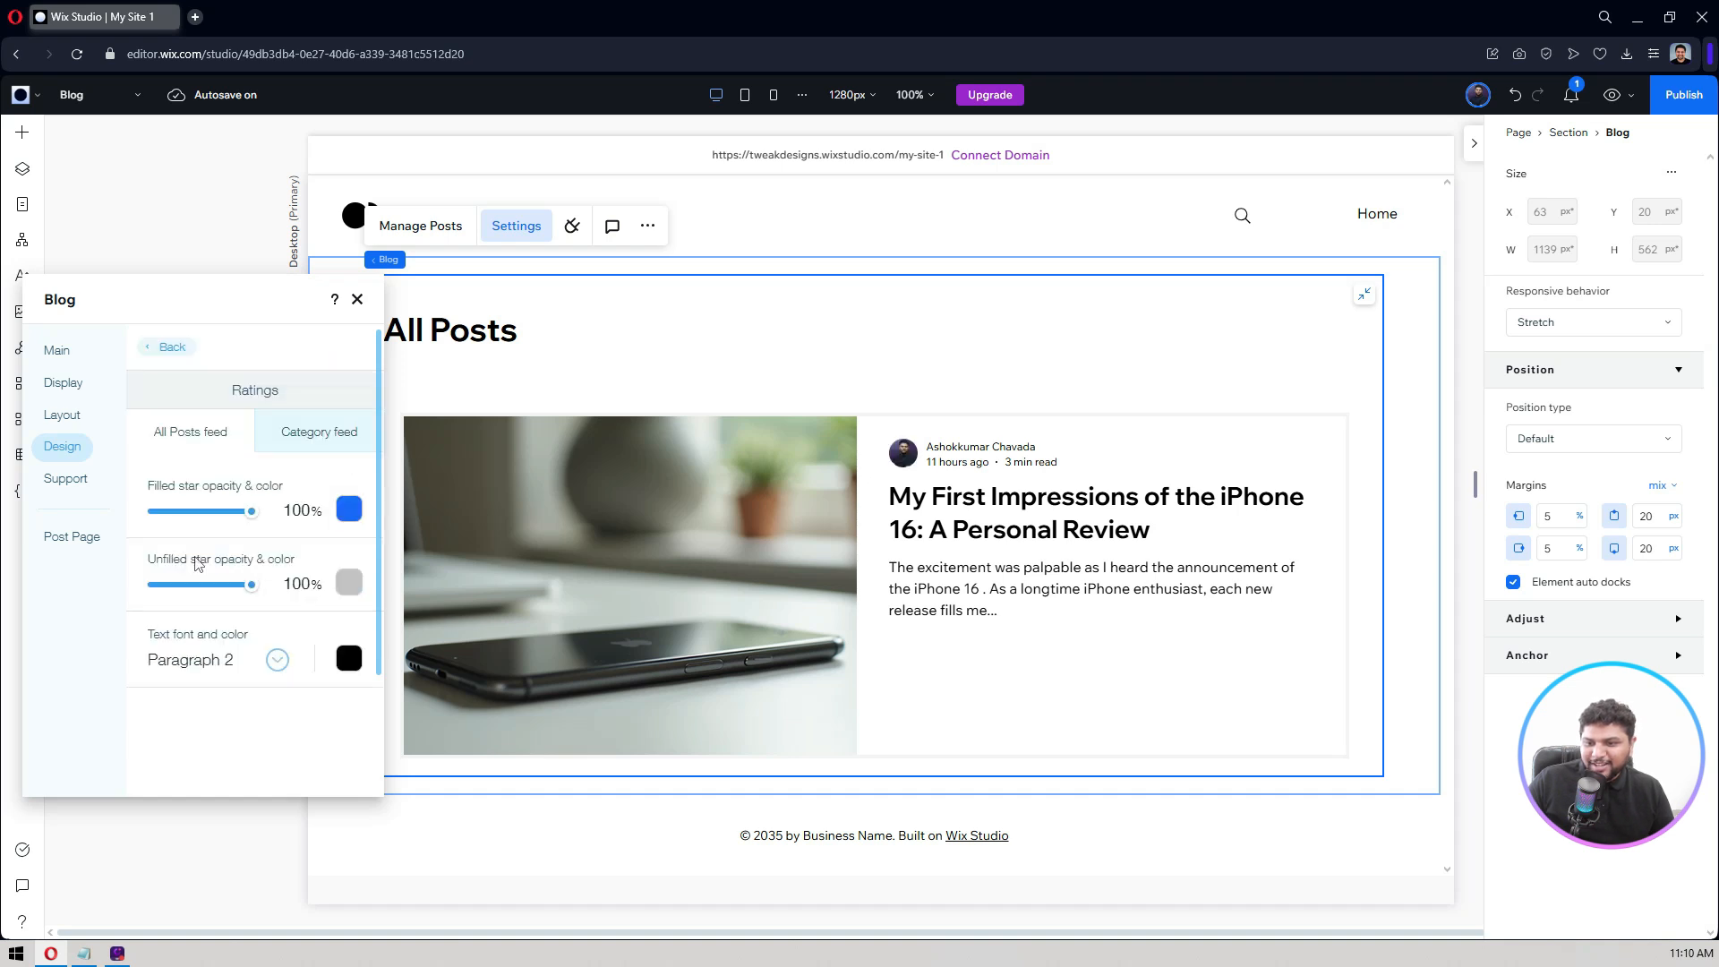
click(176, 348)
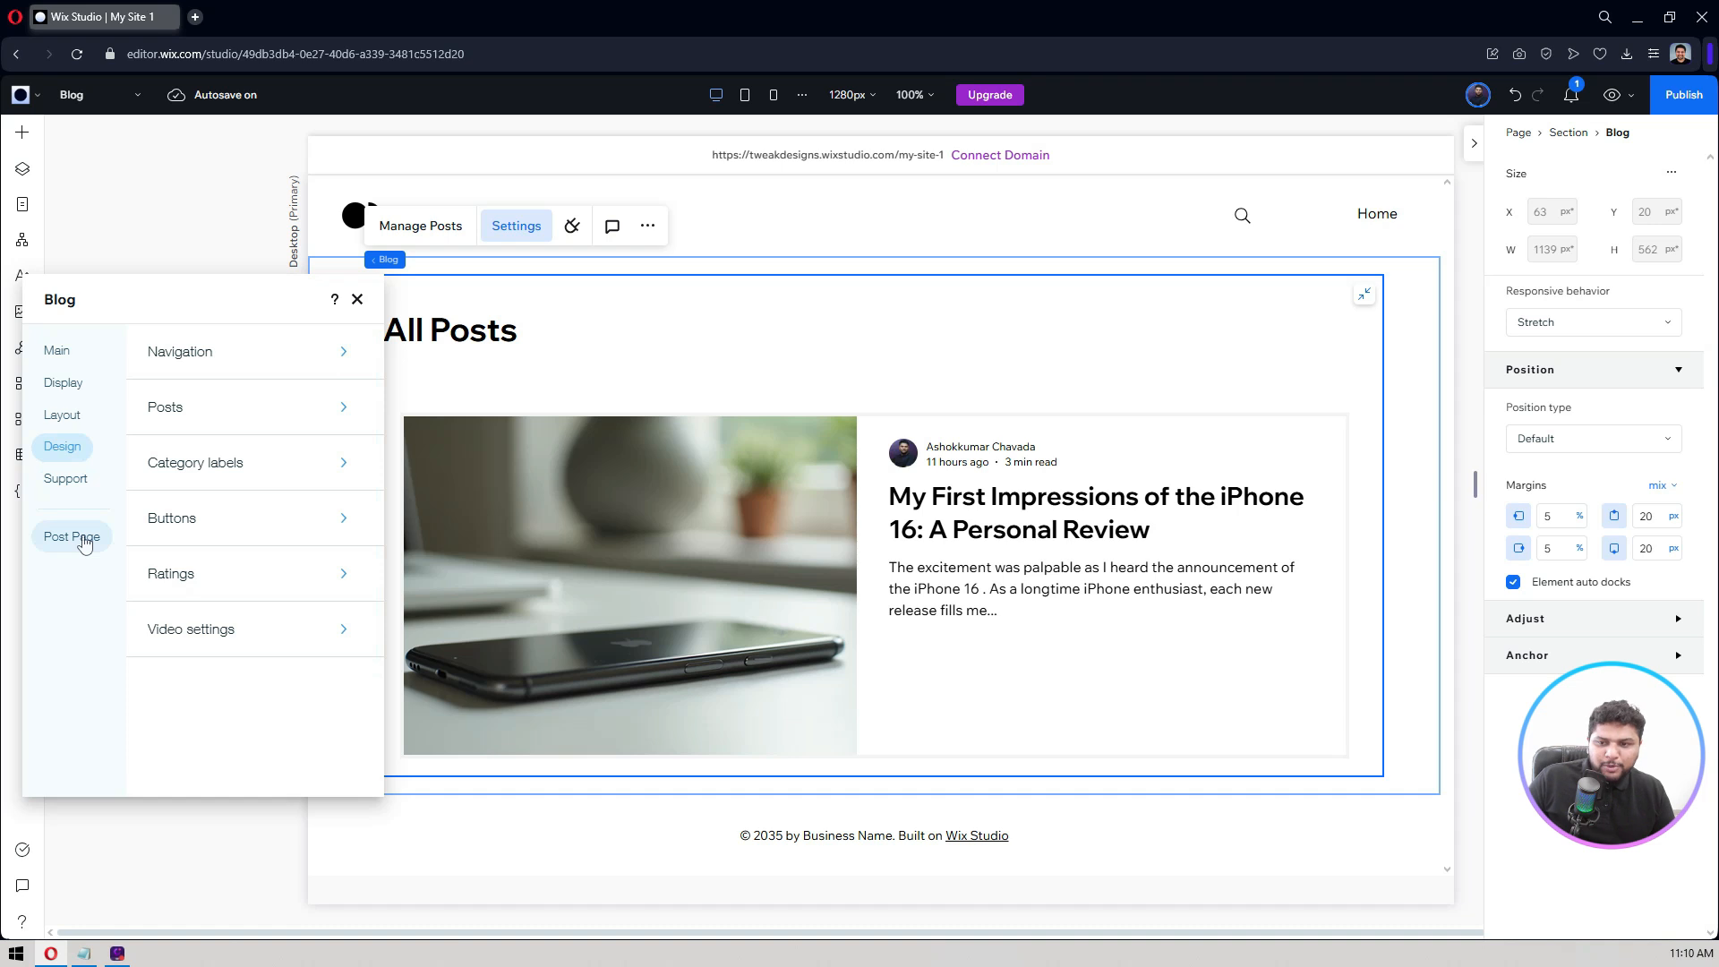
Step: Close the blog settings and open the blog's Post page for editing
click(357, 299)
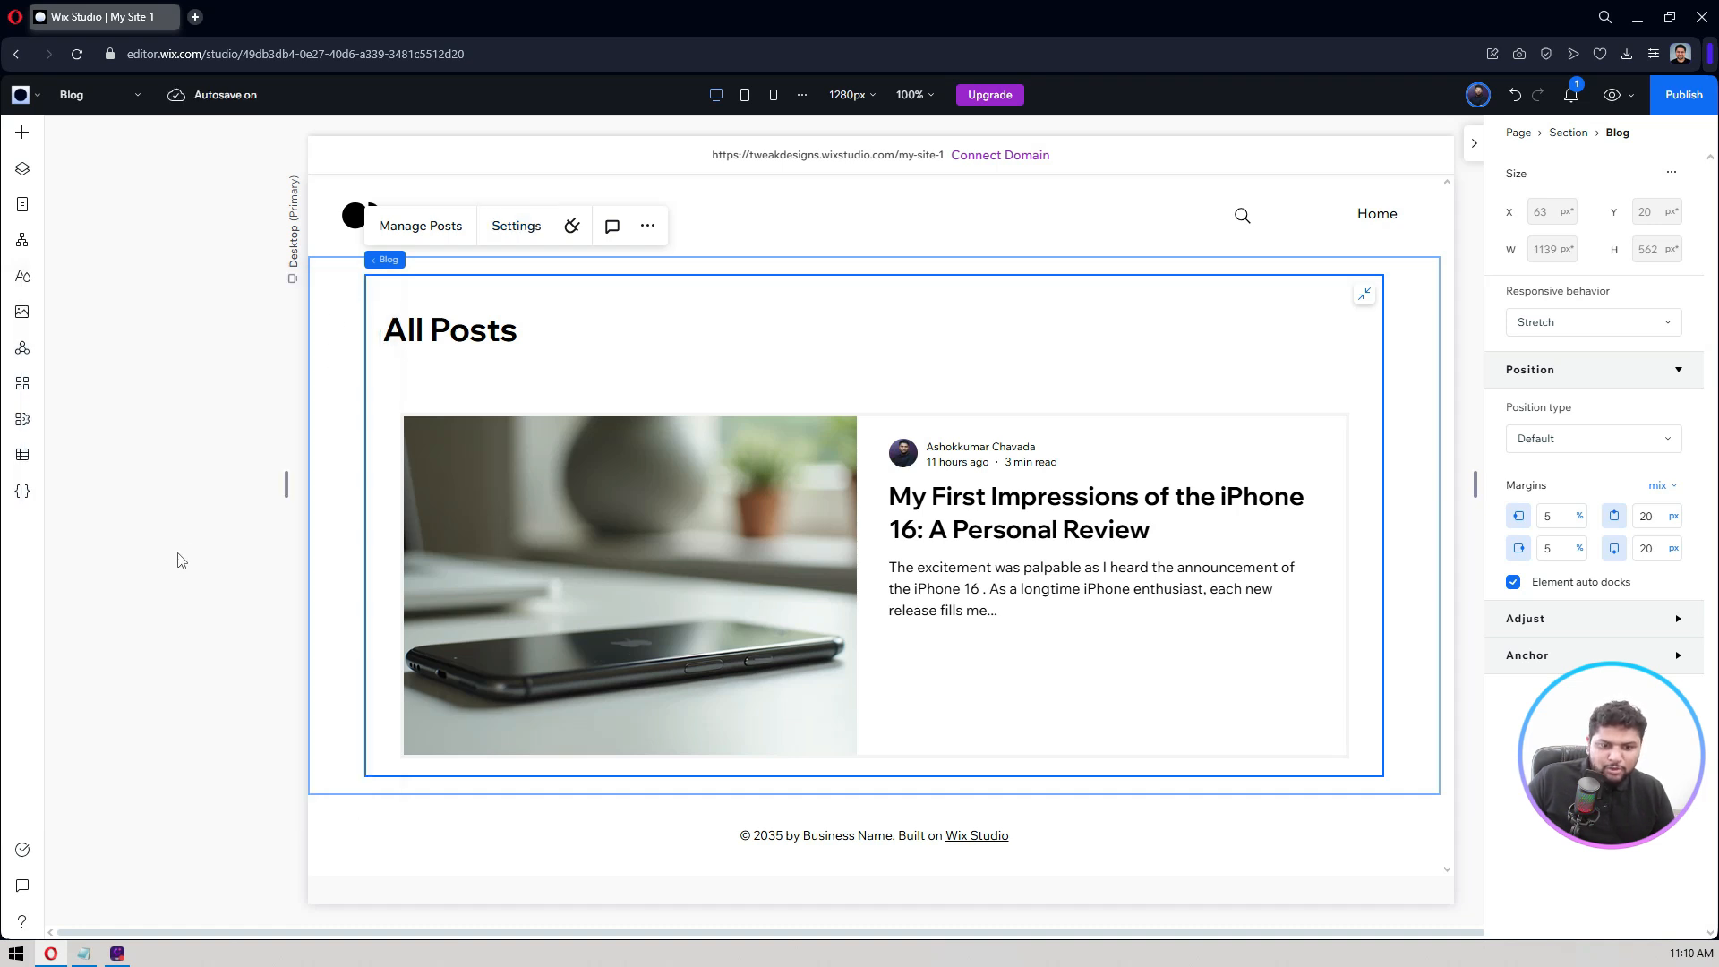
click(177, 561)
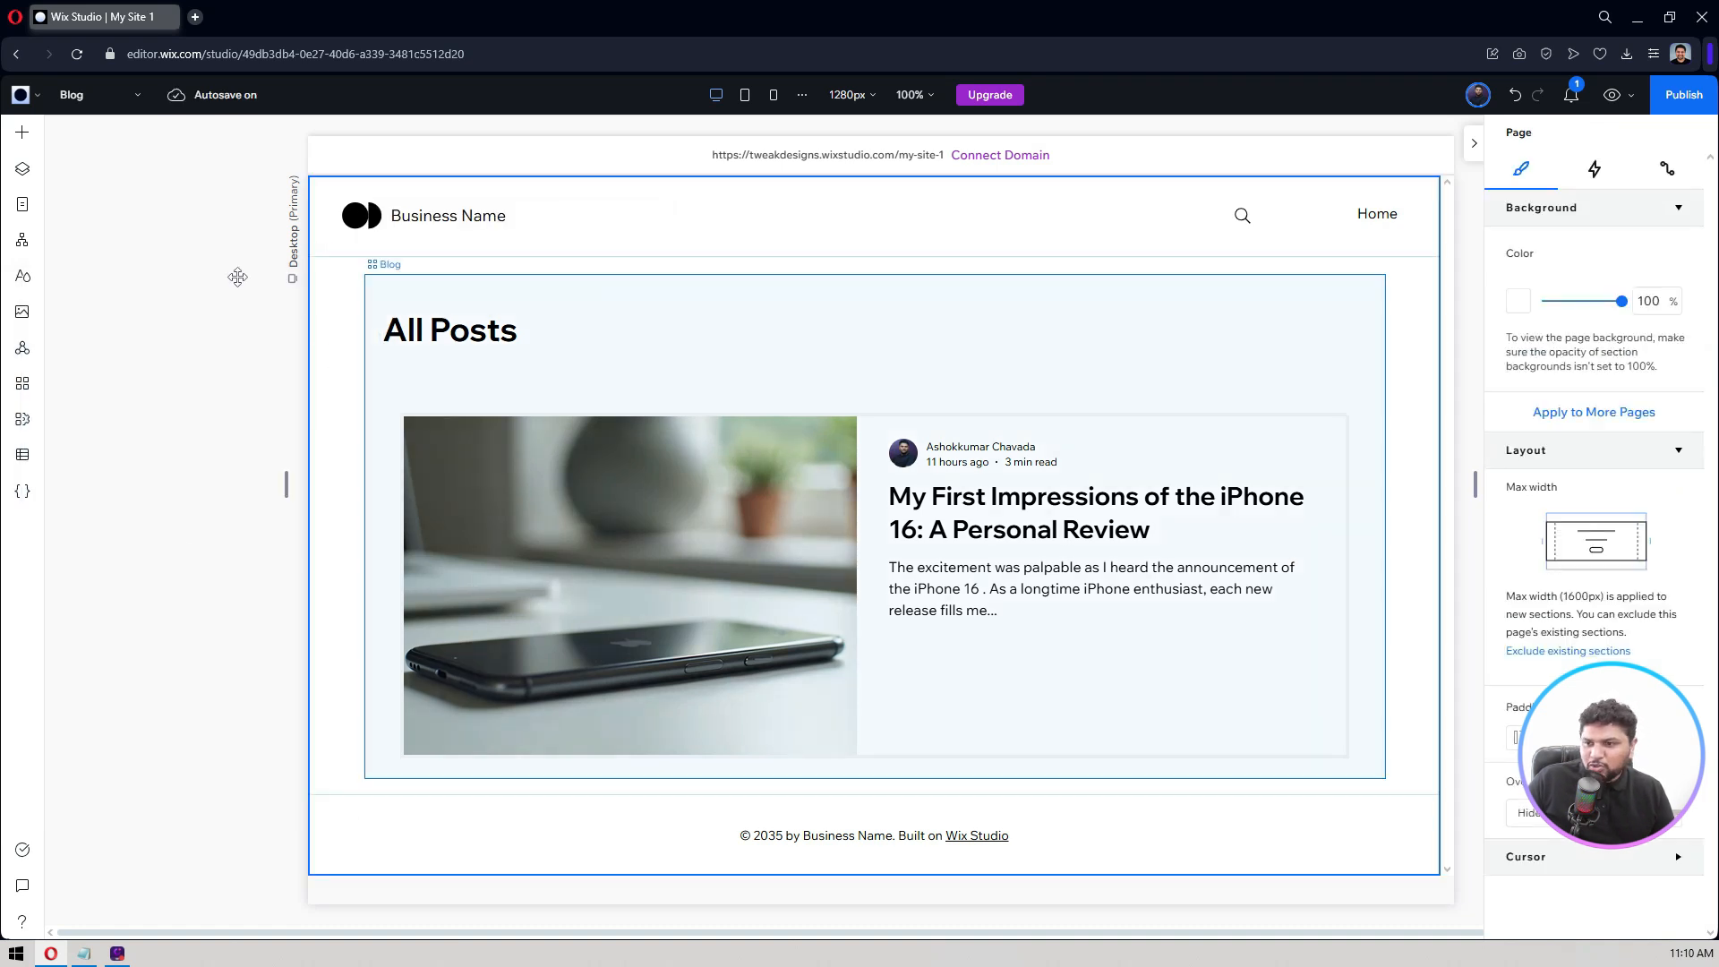
click(90, 94)
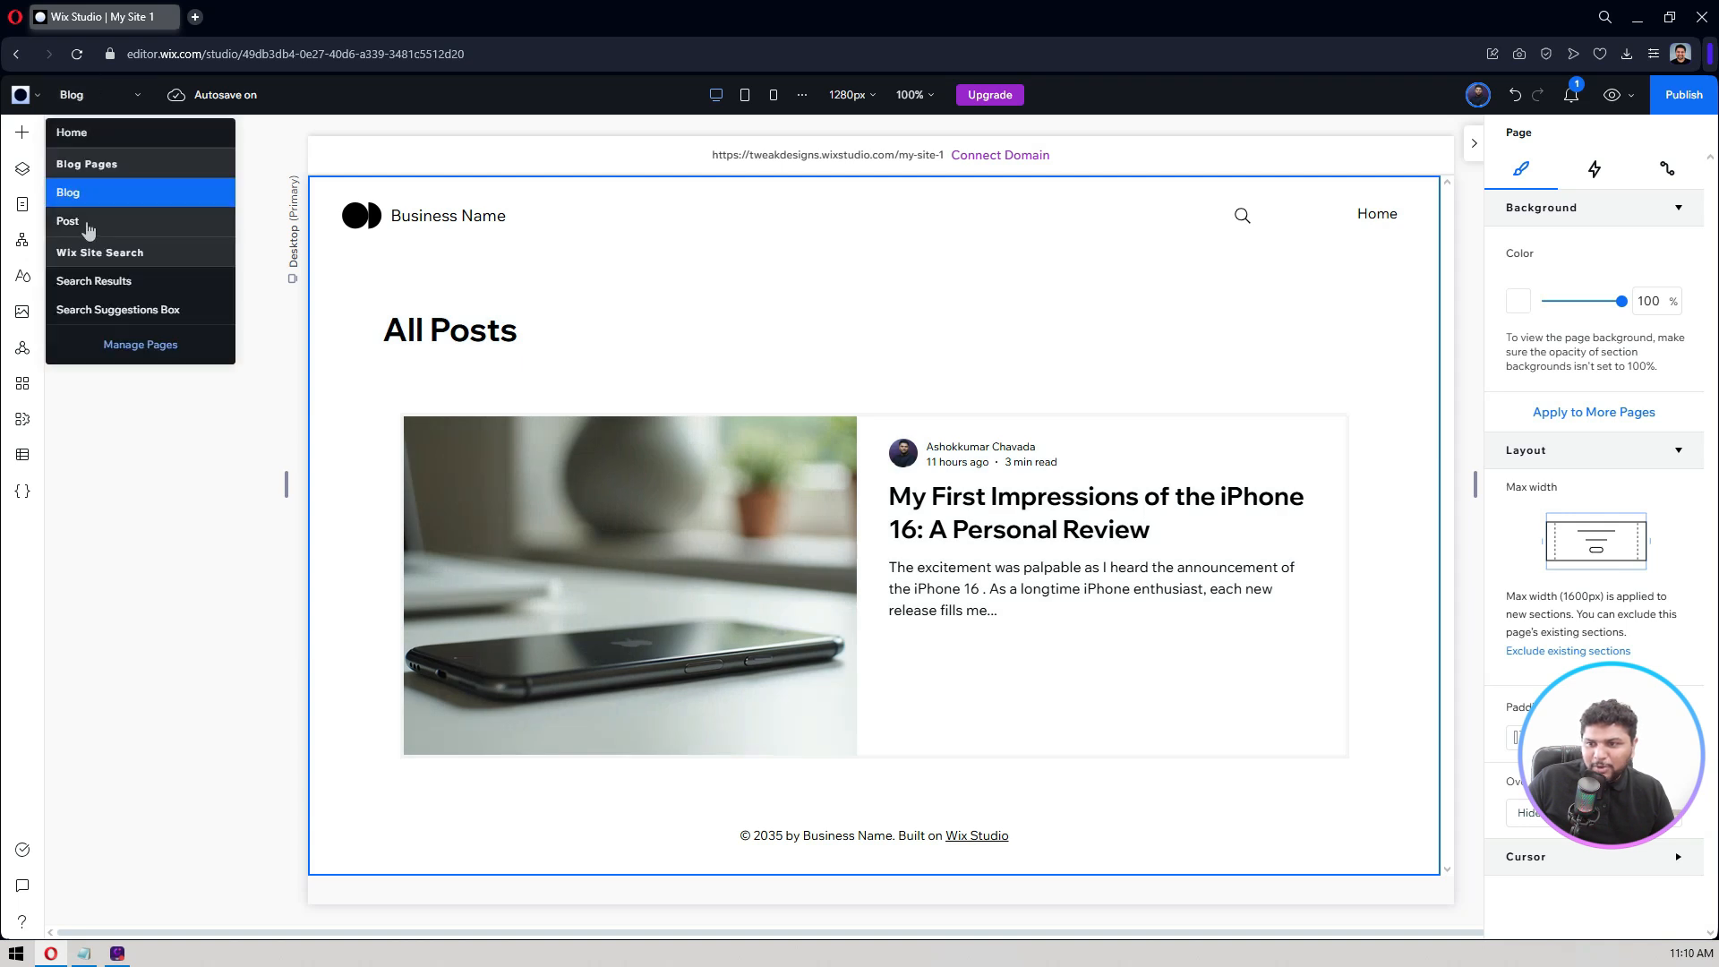
click(88, 224)
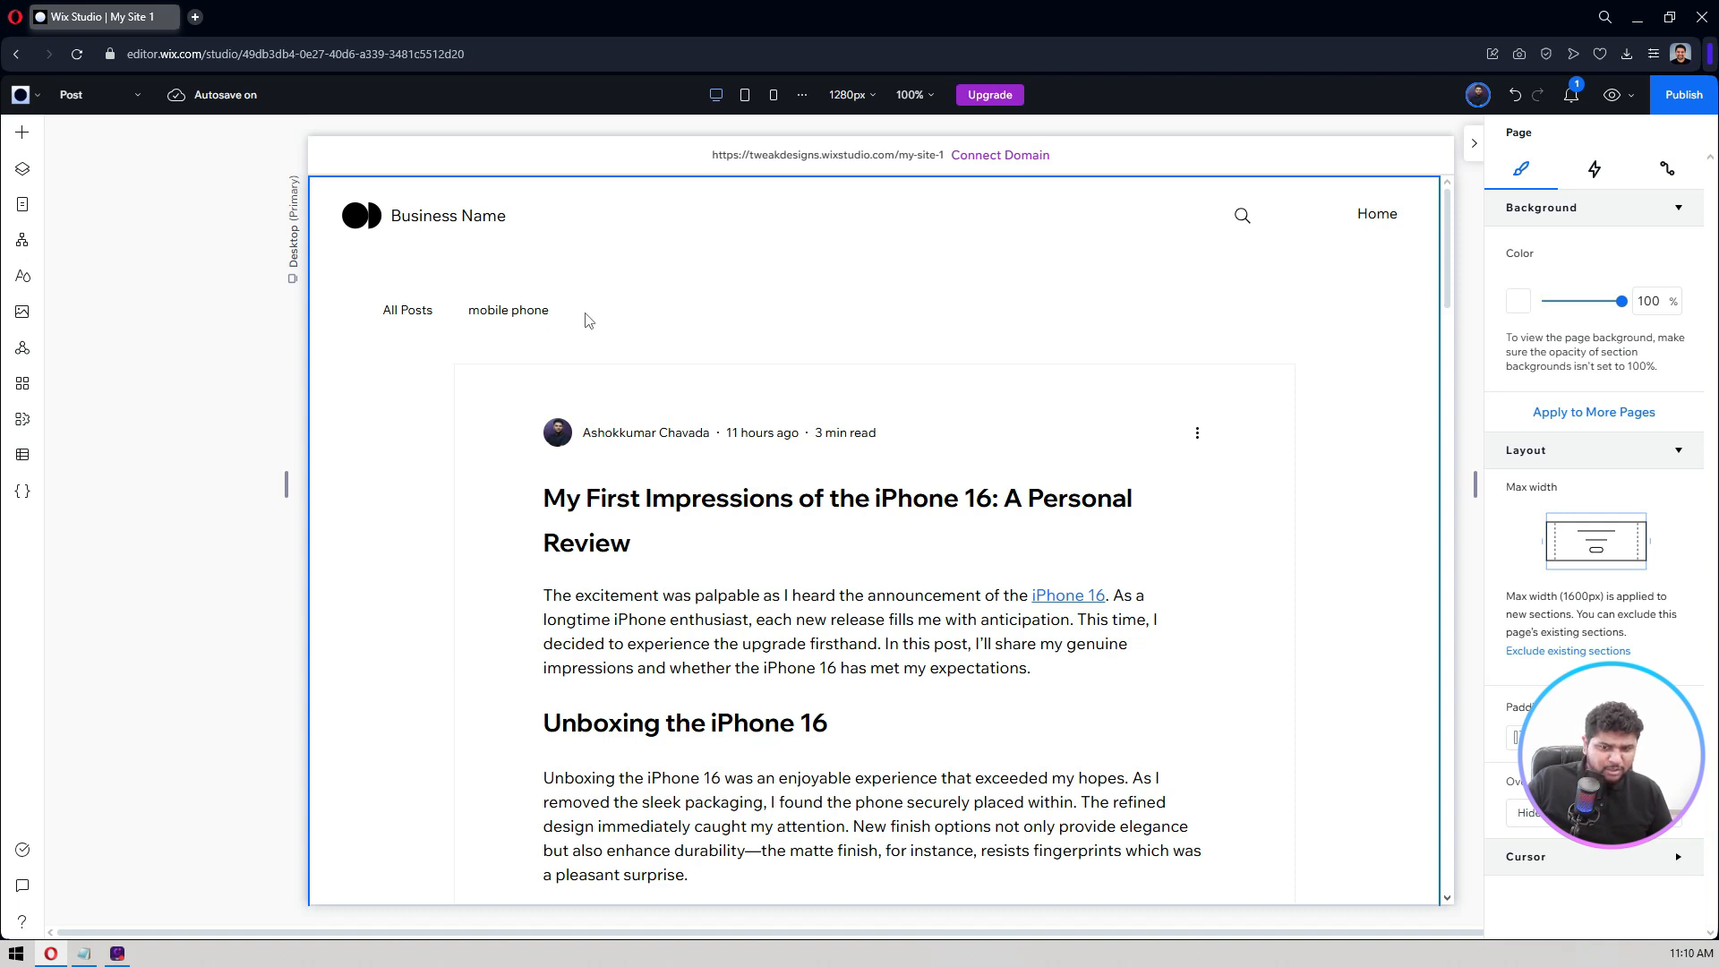
Step: Turn off the category labels in the display settings of the Post page's blog post element
click(467, 313)
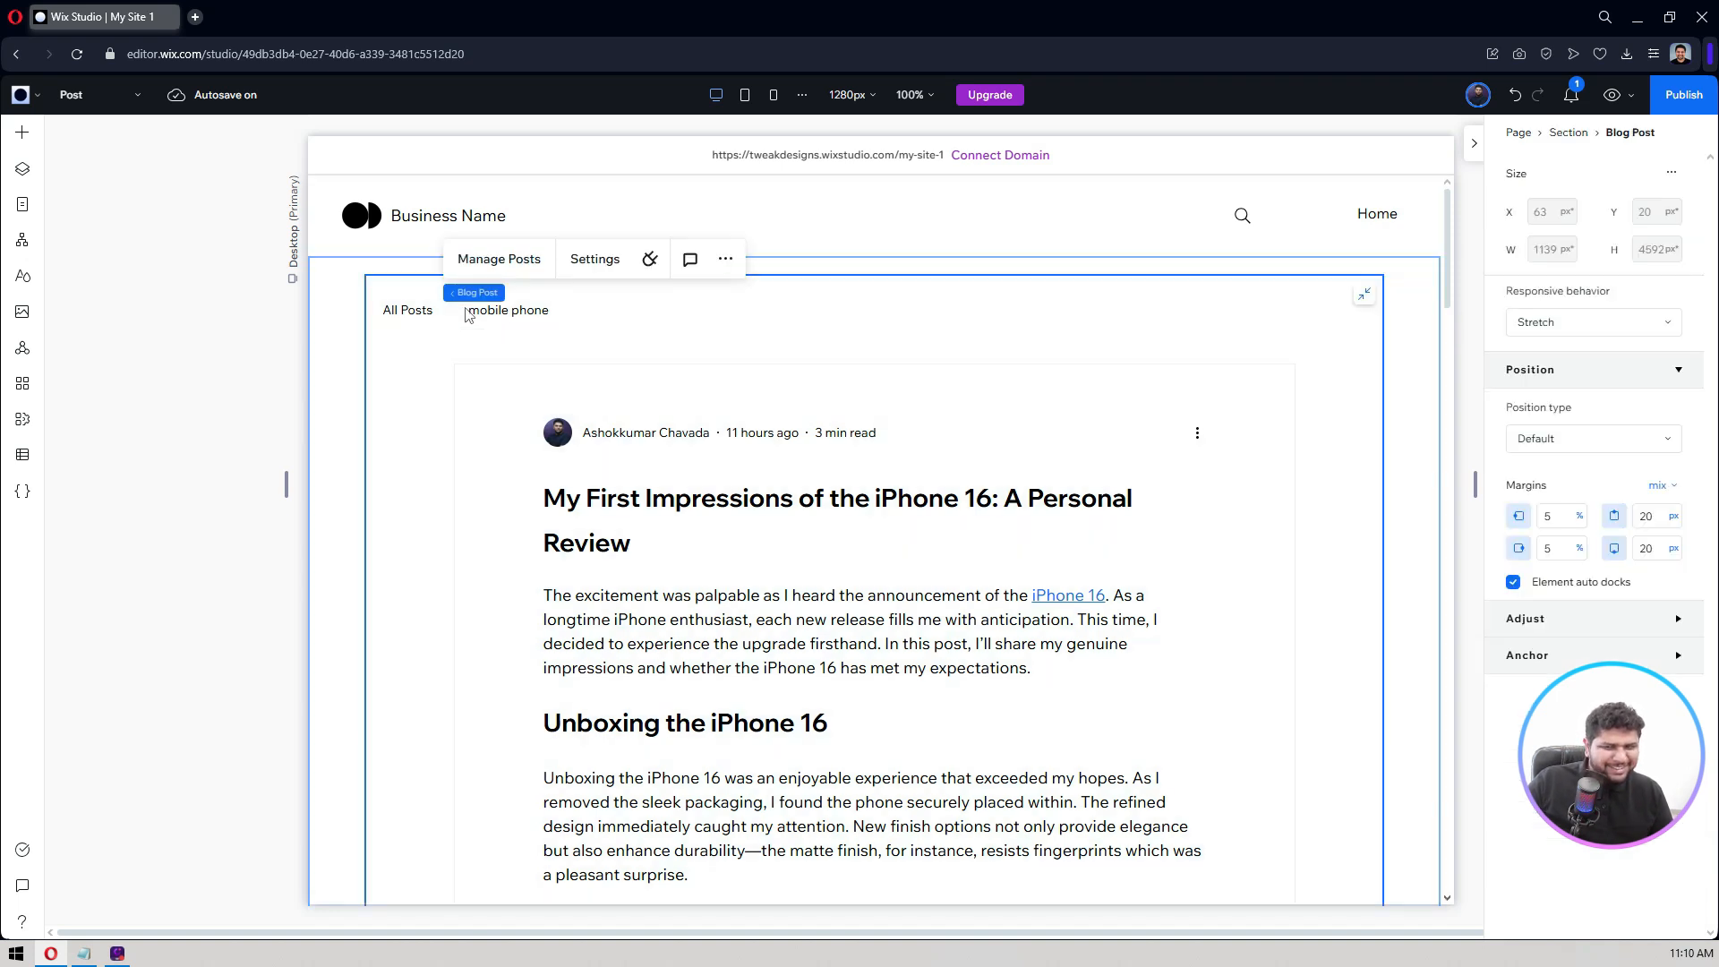
click(596, 261)
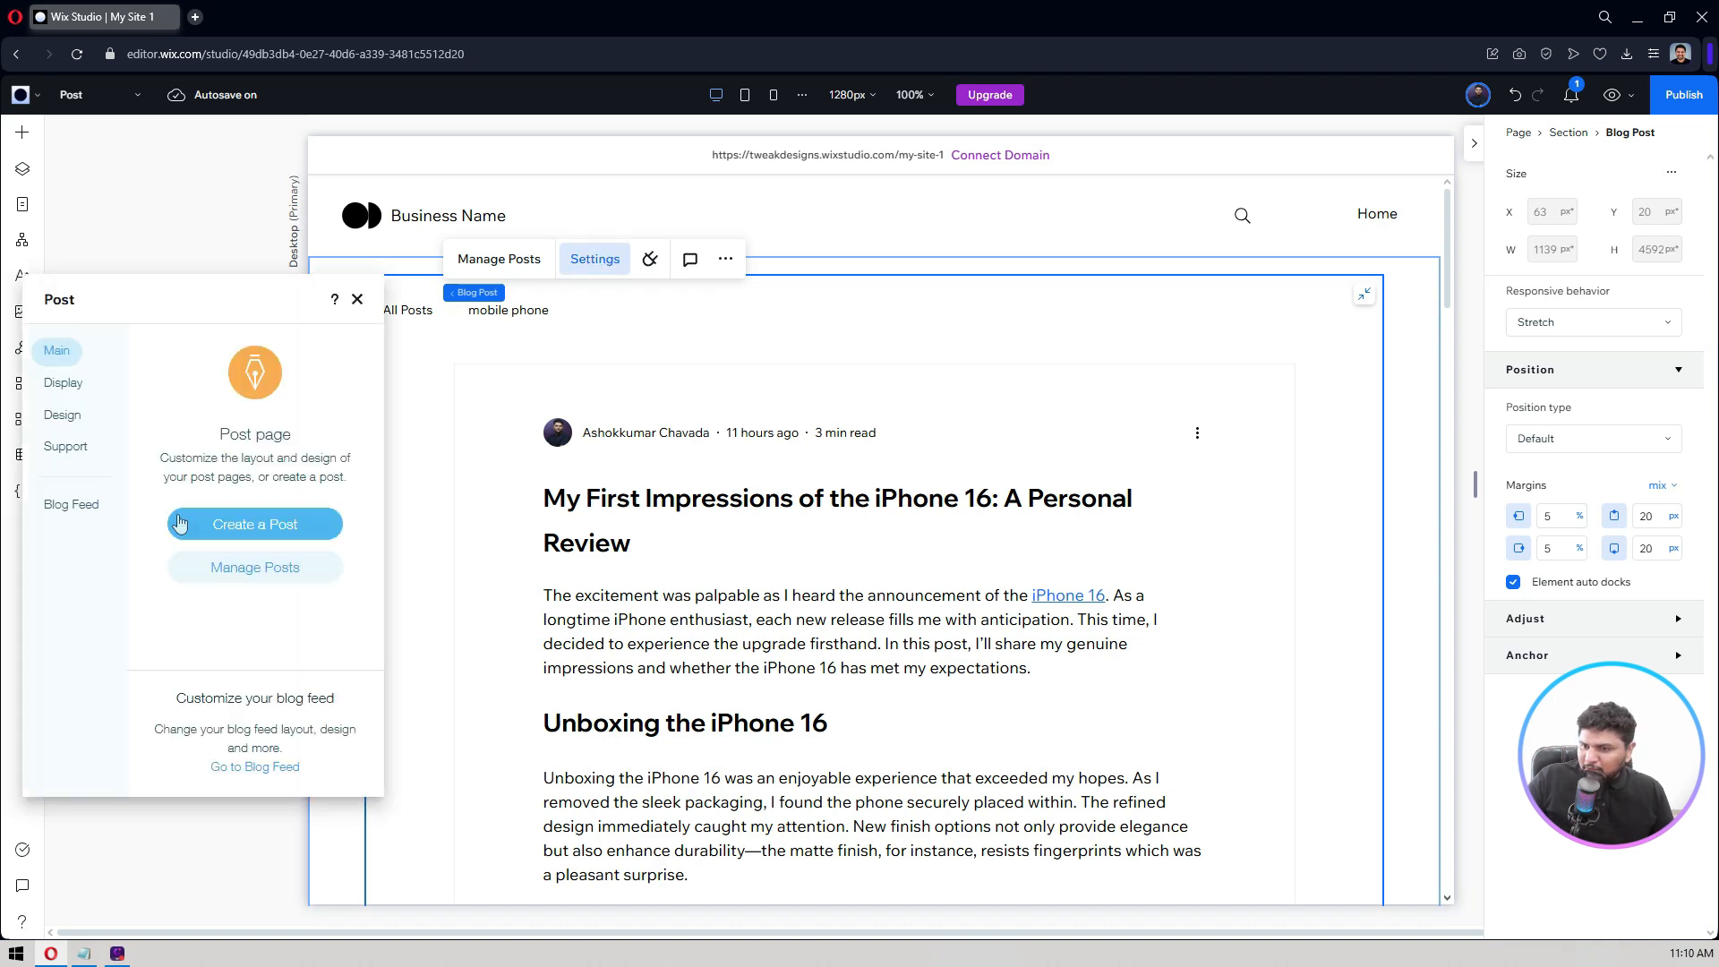
click(72, 385)
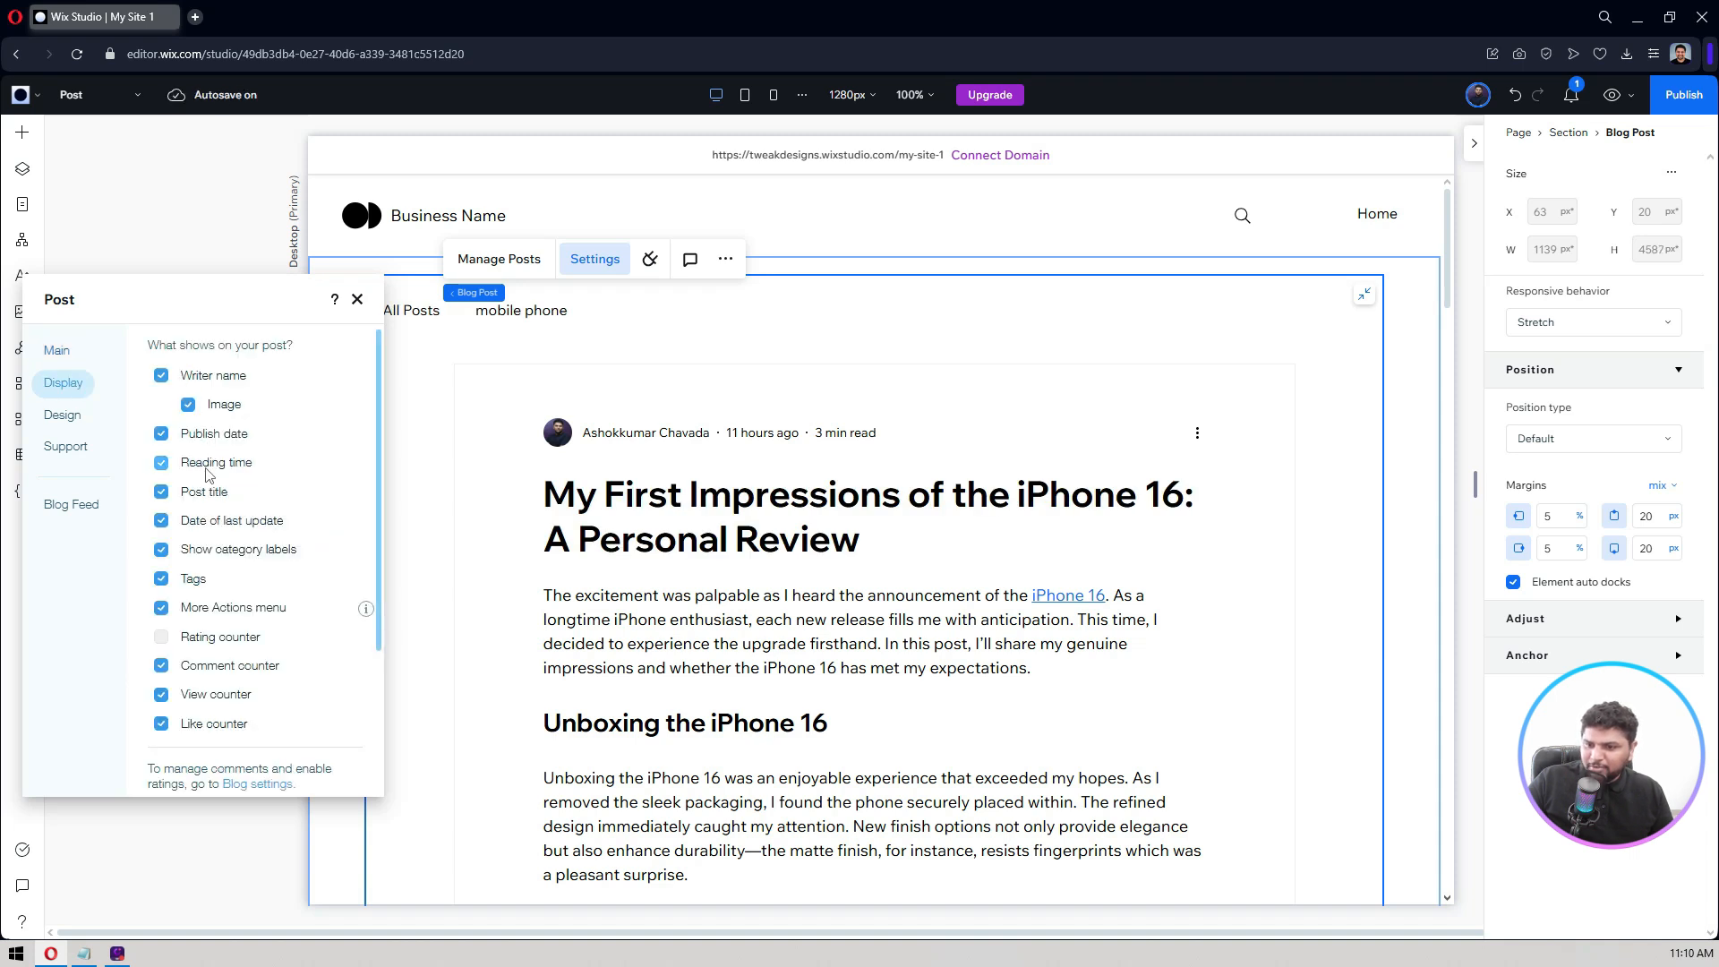
scroll(206, 537, down, 3)
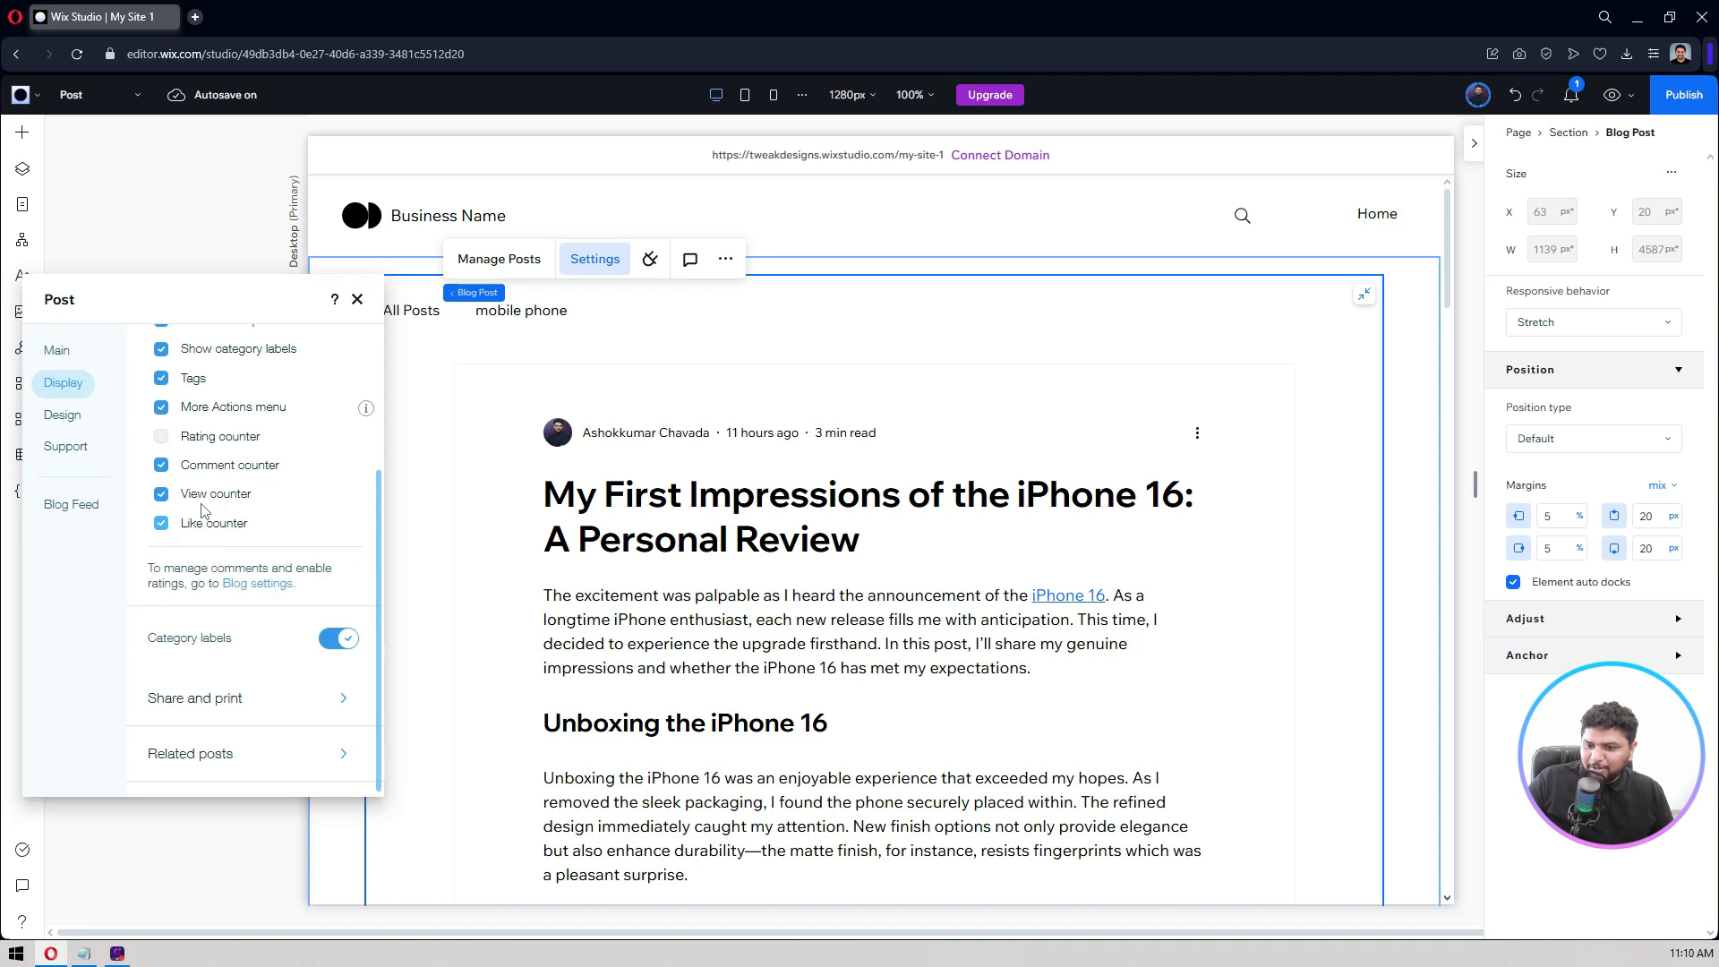
click(327, 641)
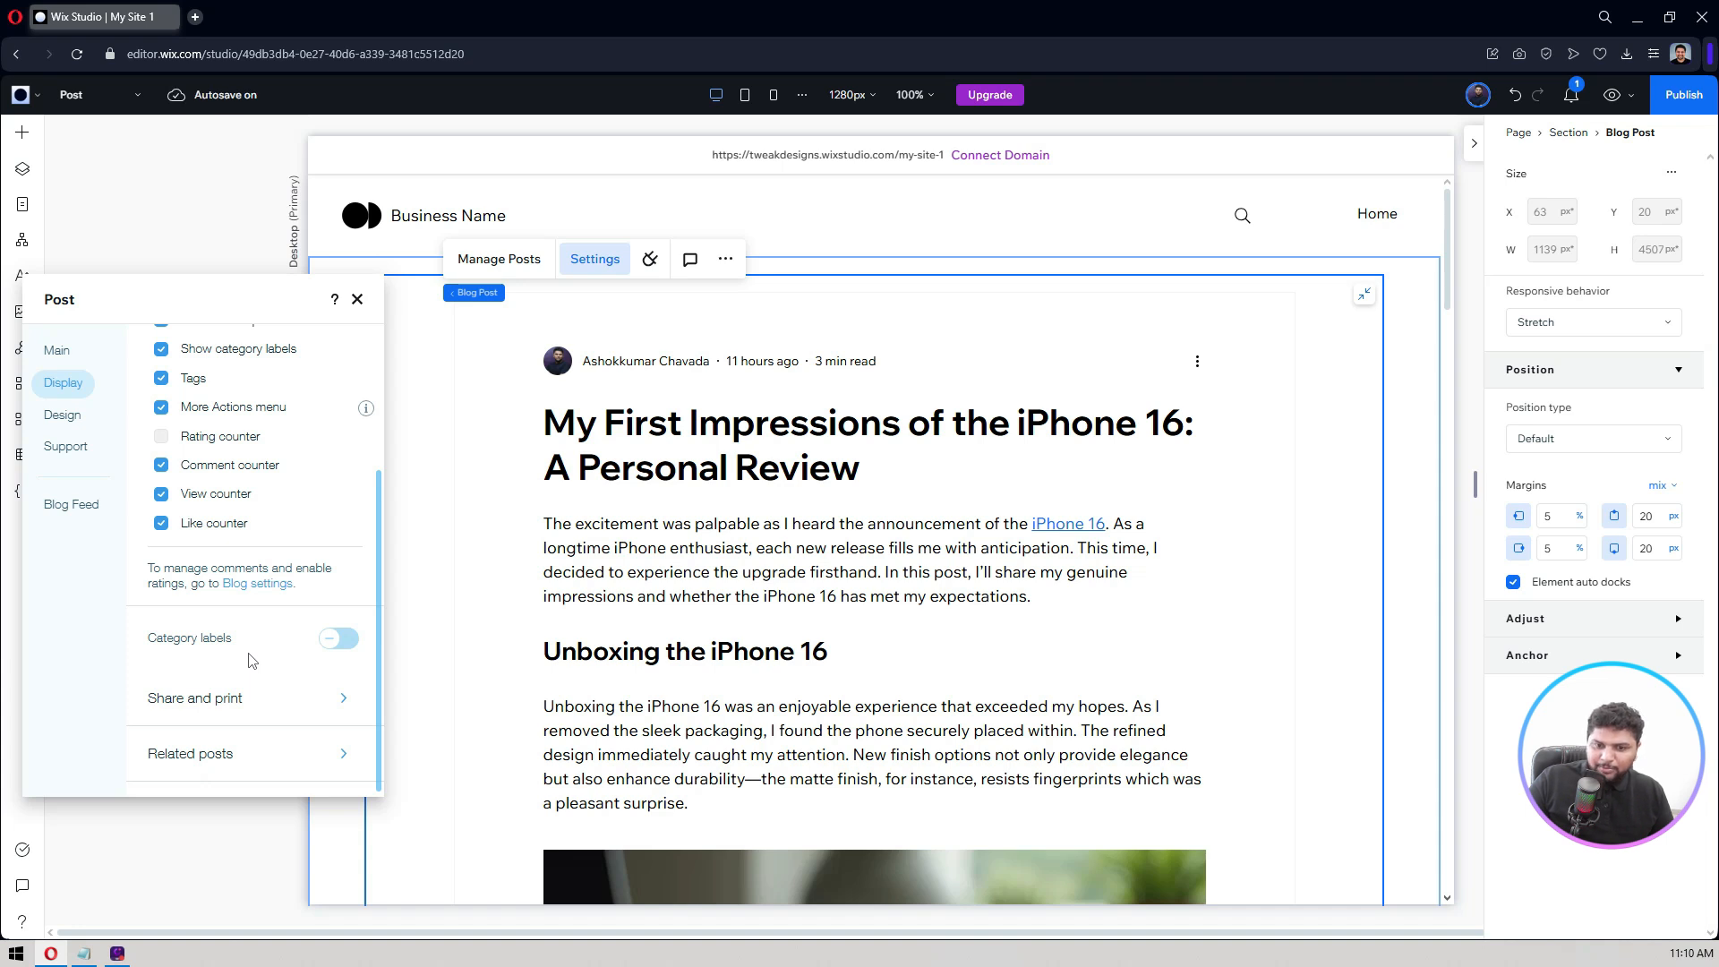
Step: Examine the post page from its header down to the tags, share links, category and comments, along with its display options
scroll(512, 479, down, 12)
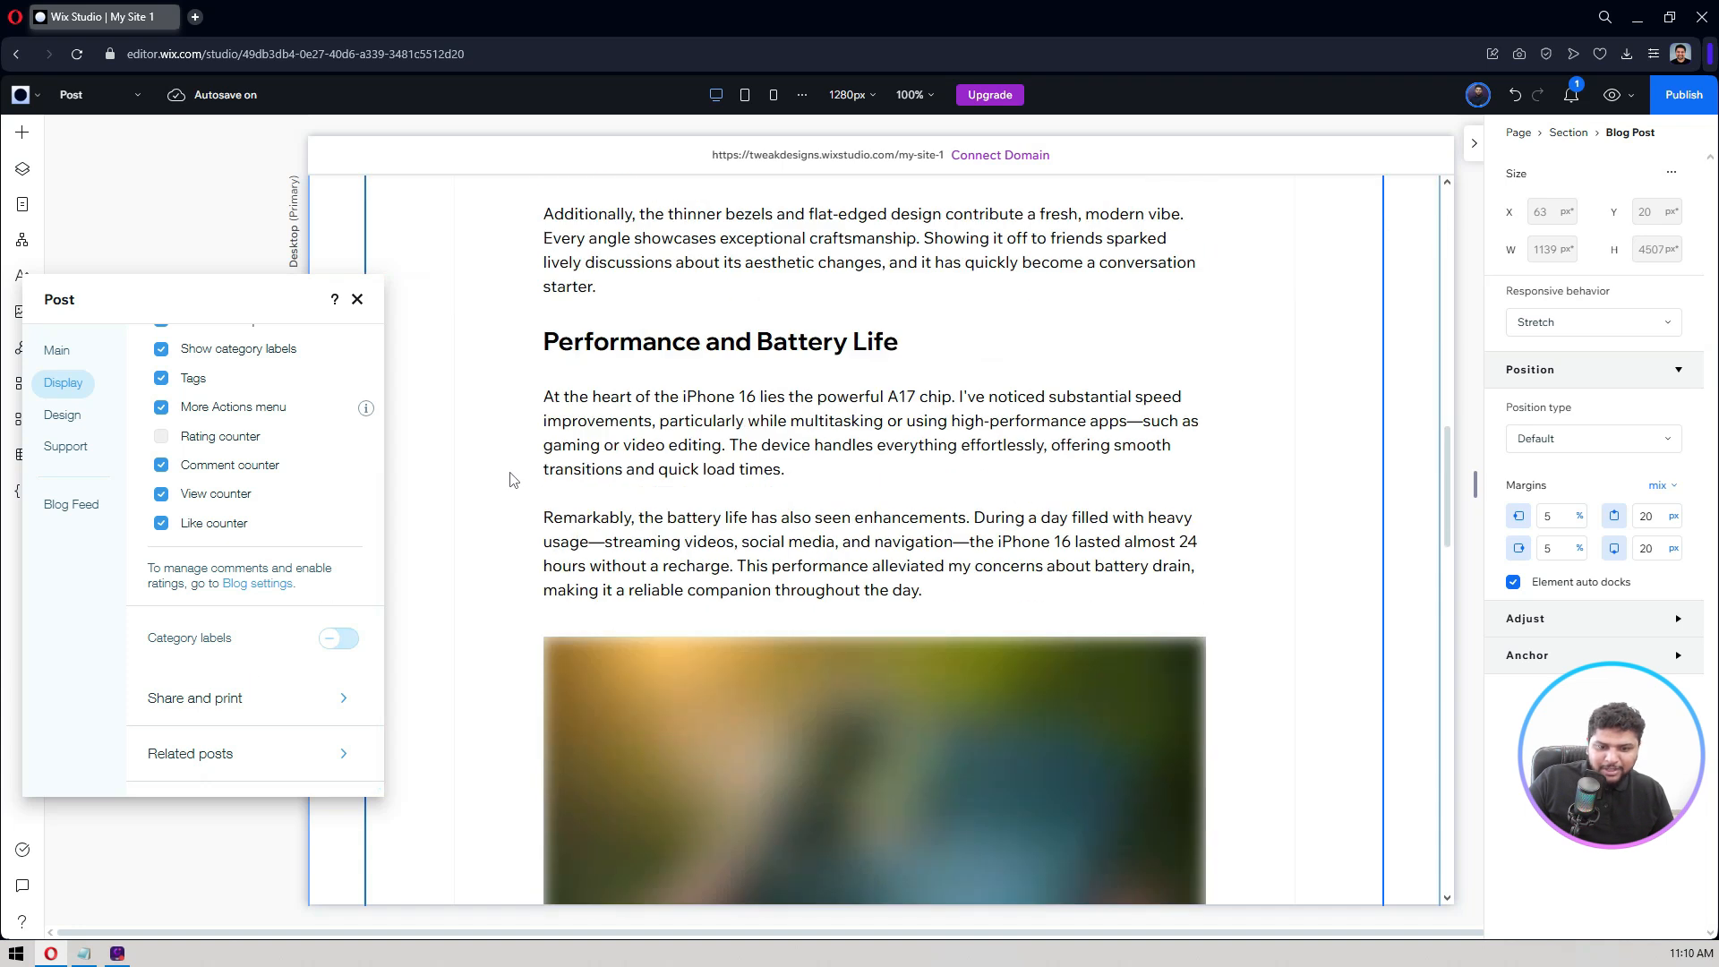
scroll(569, 587, down, 10)
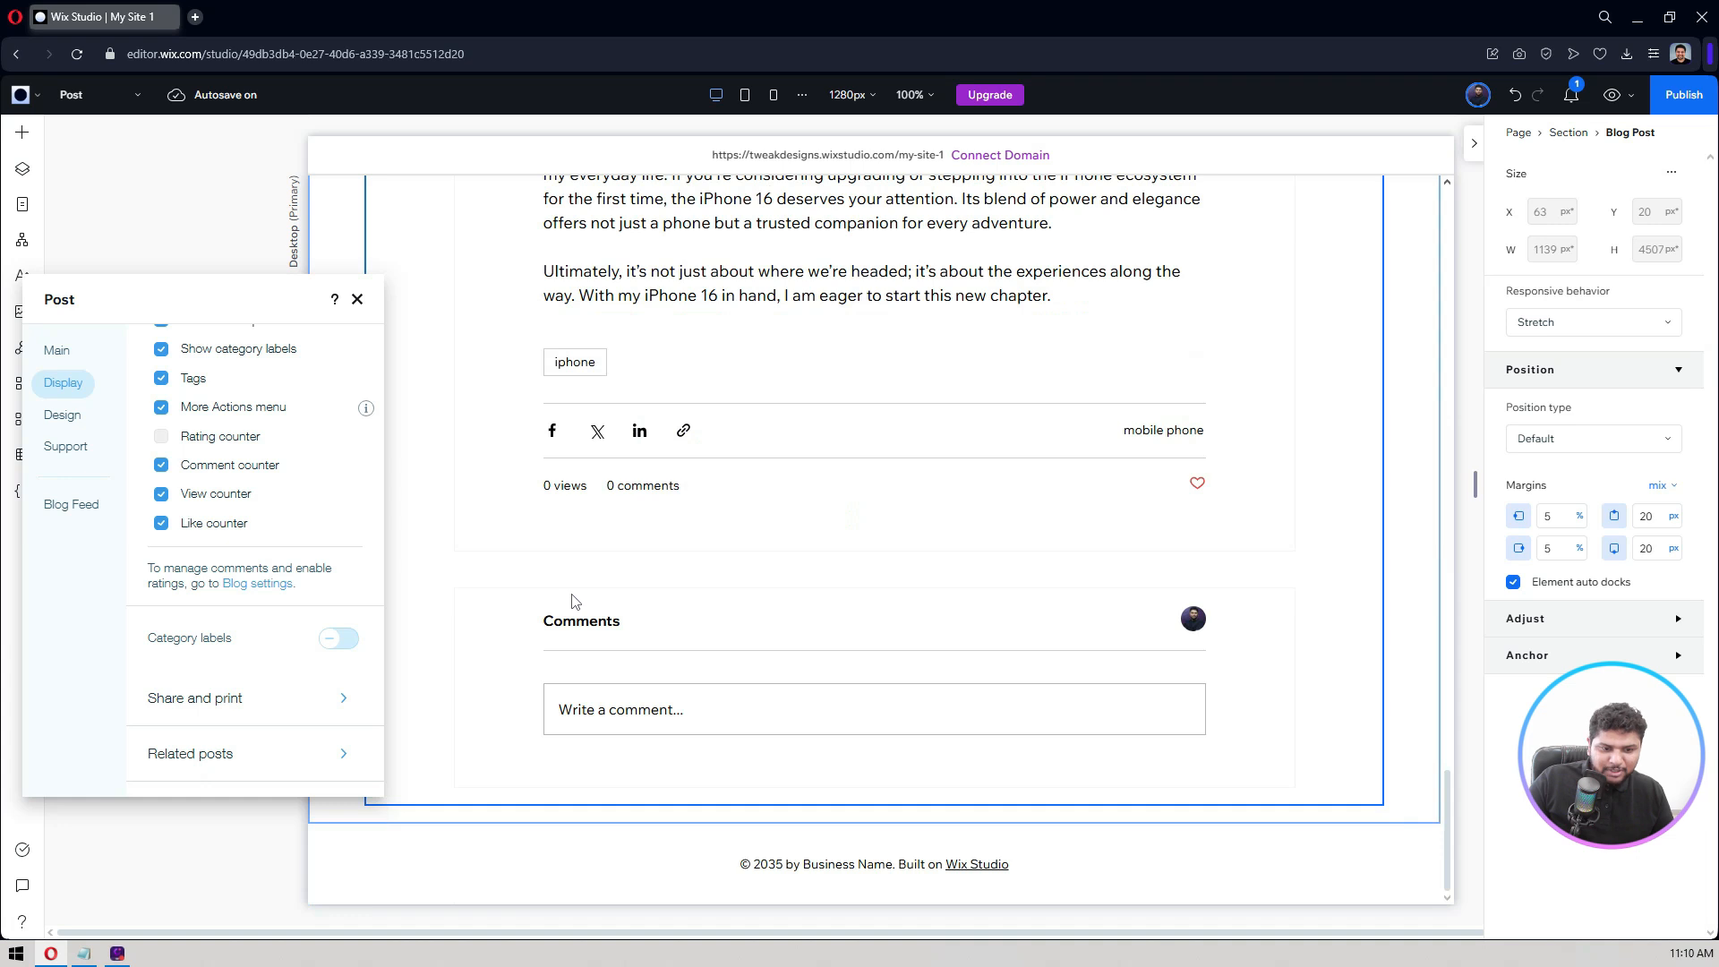
scroll(574, 600, up, 15)
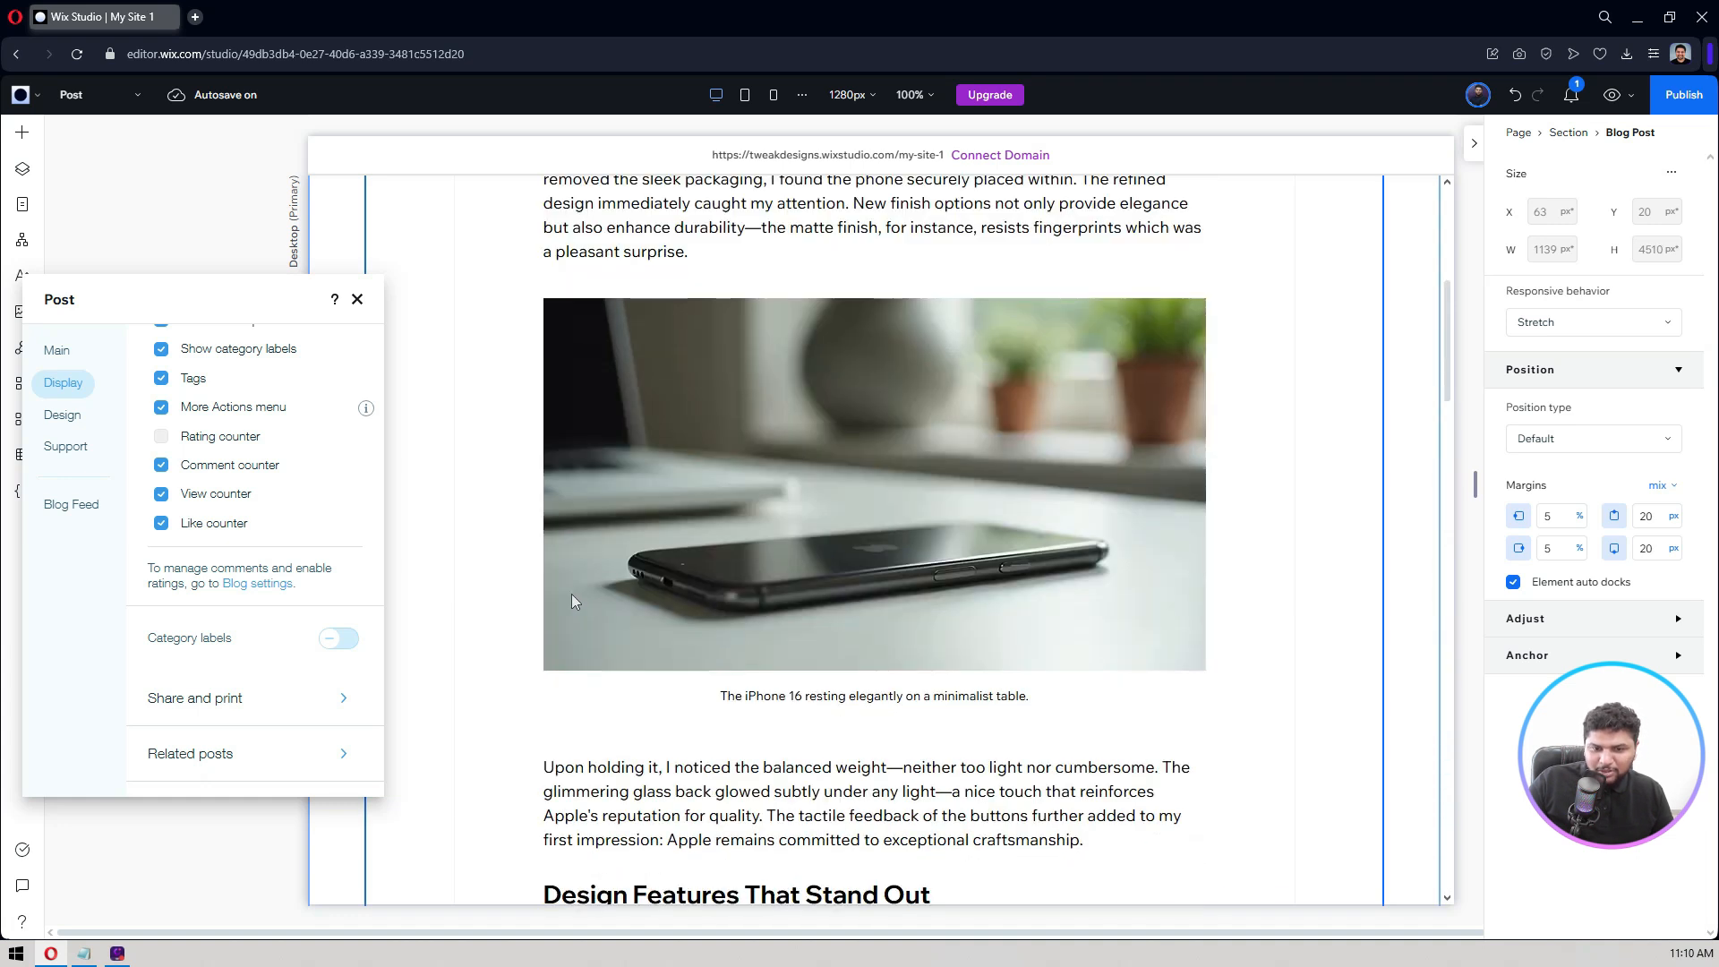
scroll(571, 594, up, 10)
scroll(304, 495, up, 3)
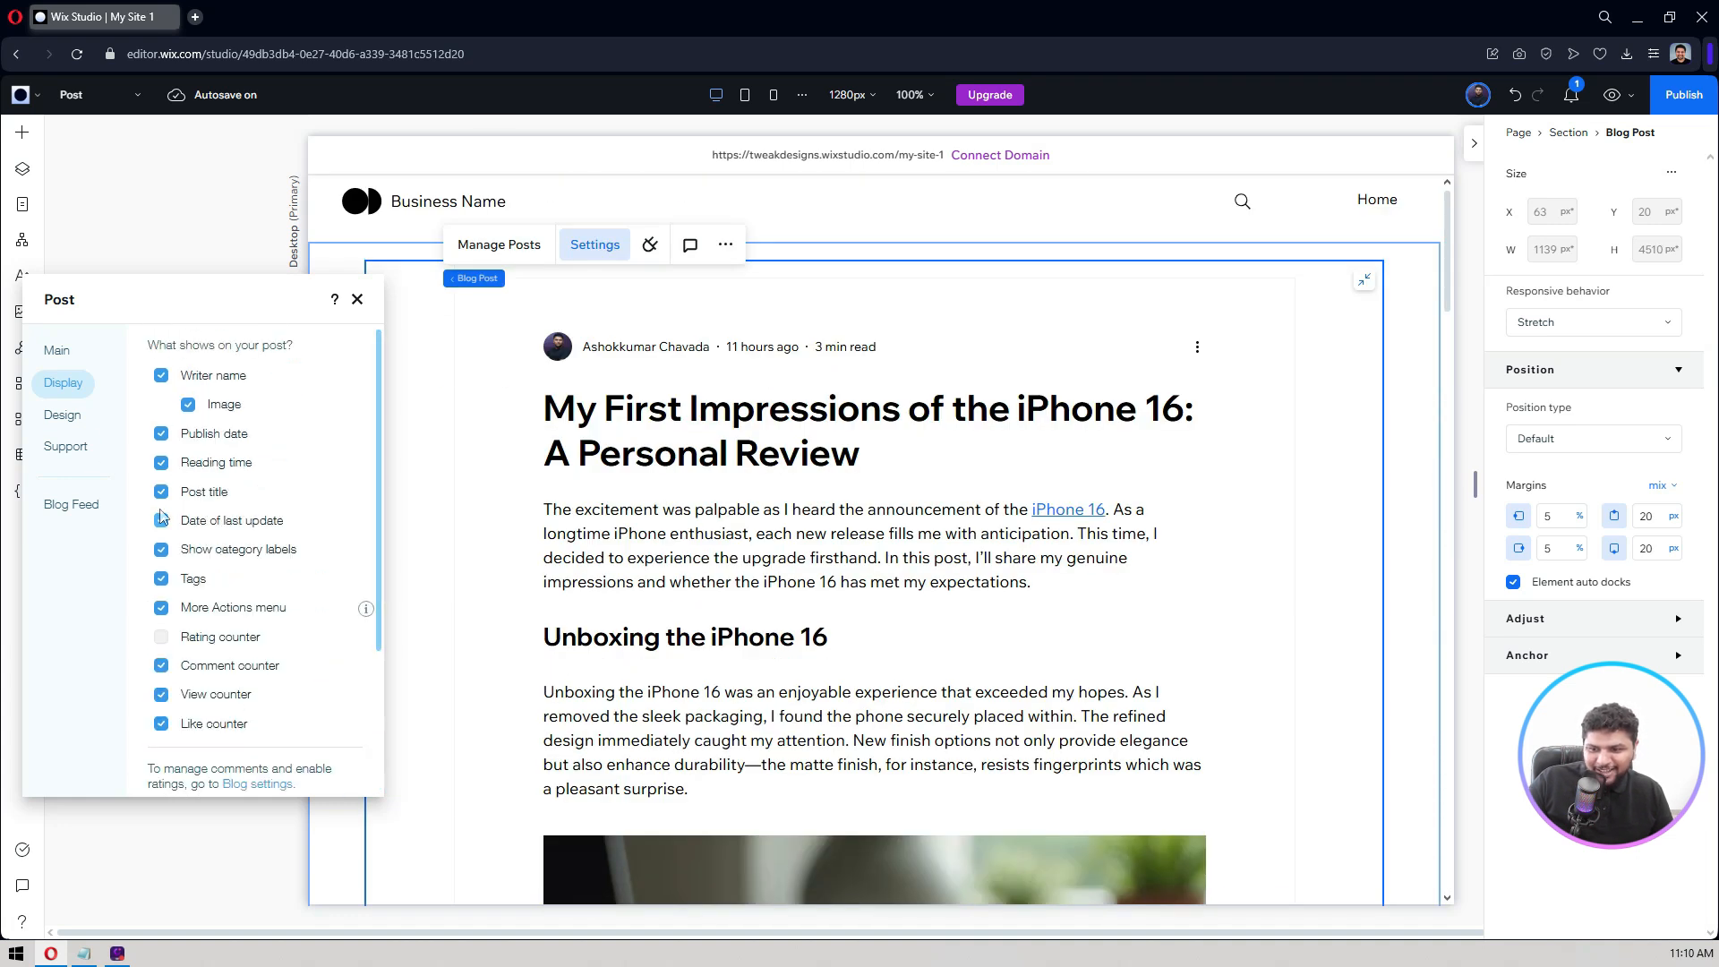
scroll(196, 493, down, 2)
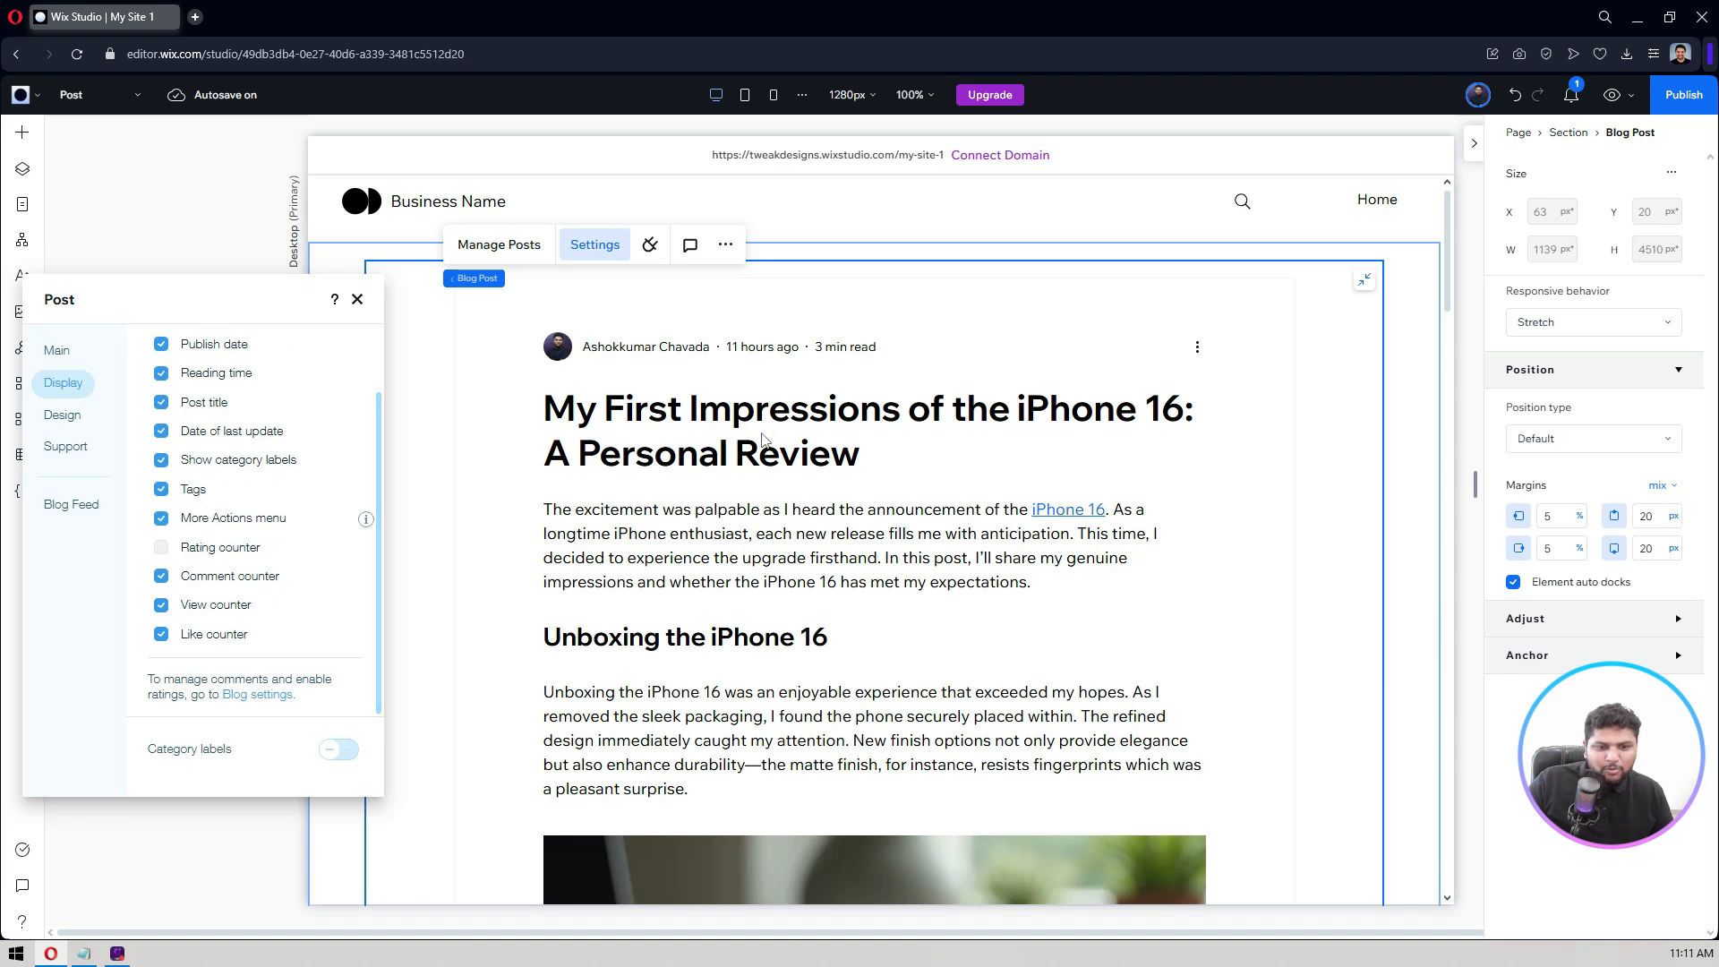
scroll(748, 443, down, 10)
scroll(761, 470, down, 8)
scroll(761, 471, down, 15)
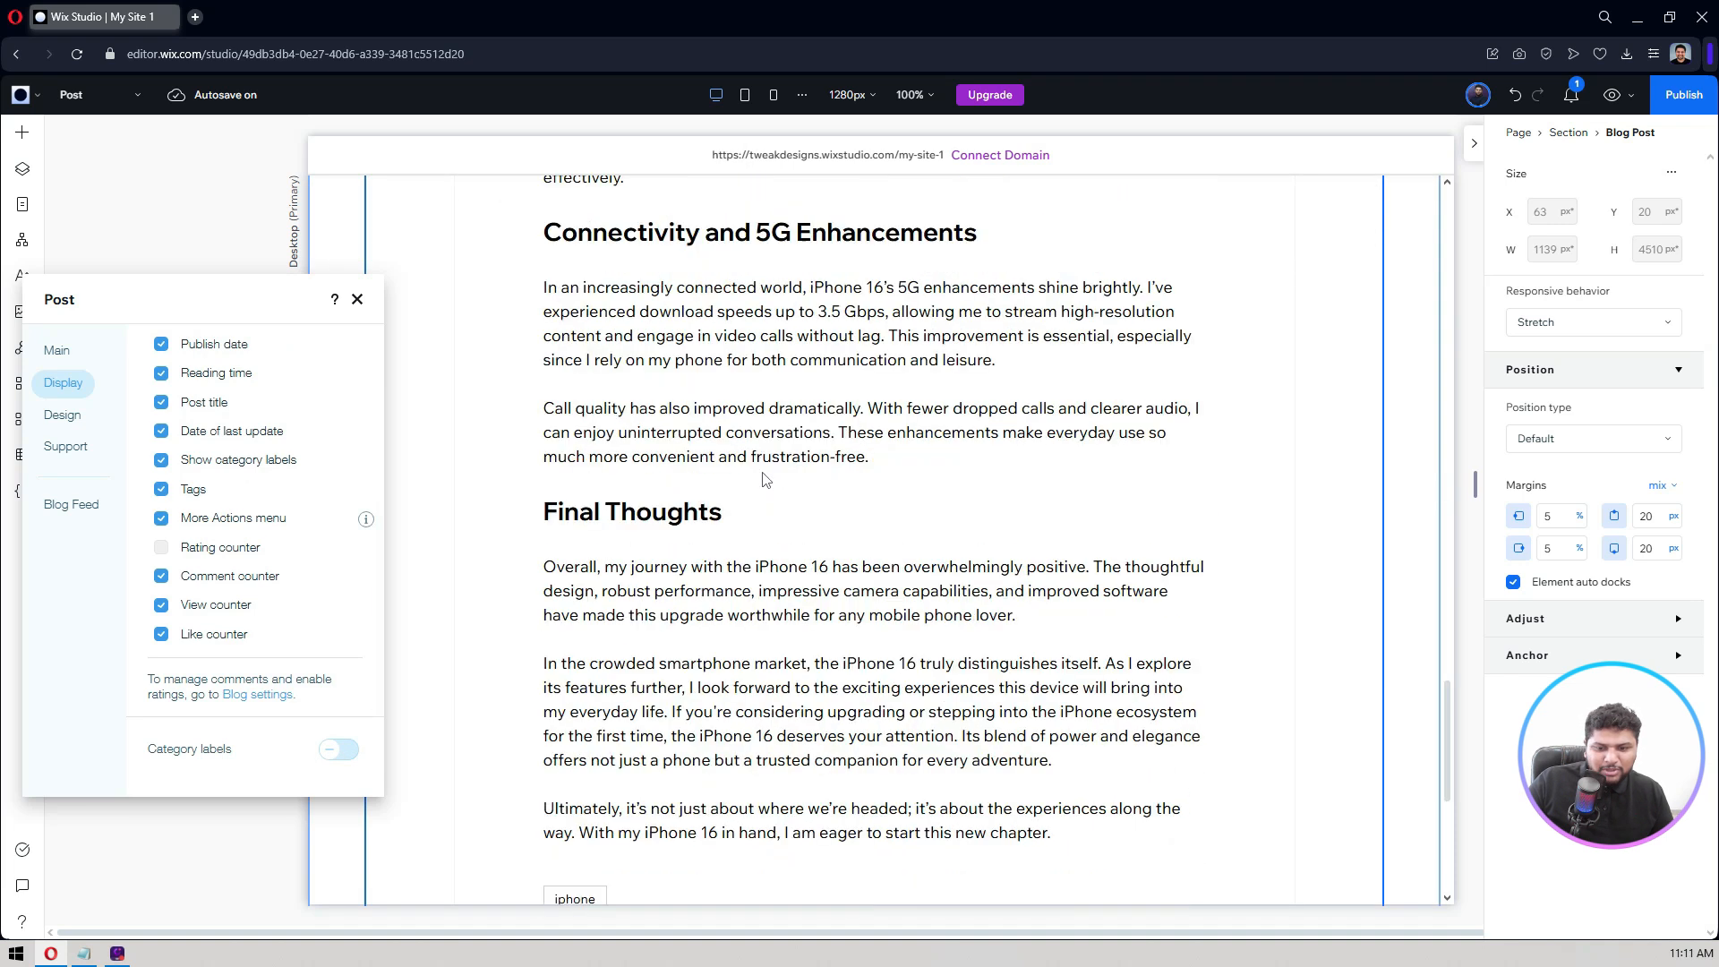
scroll(765, 480, up, 2)
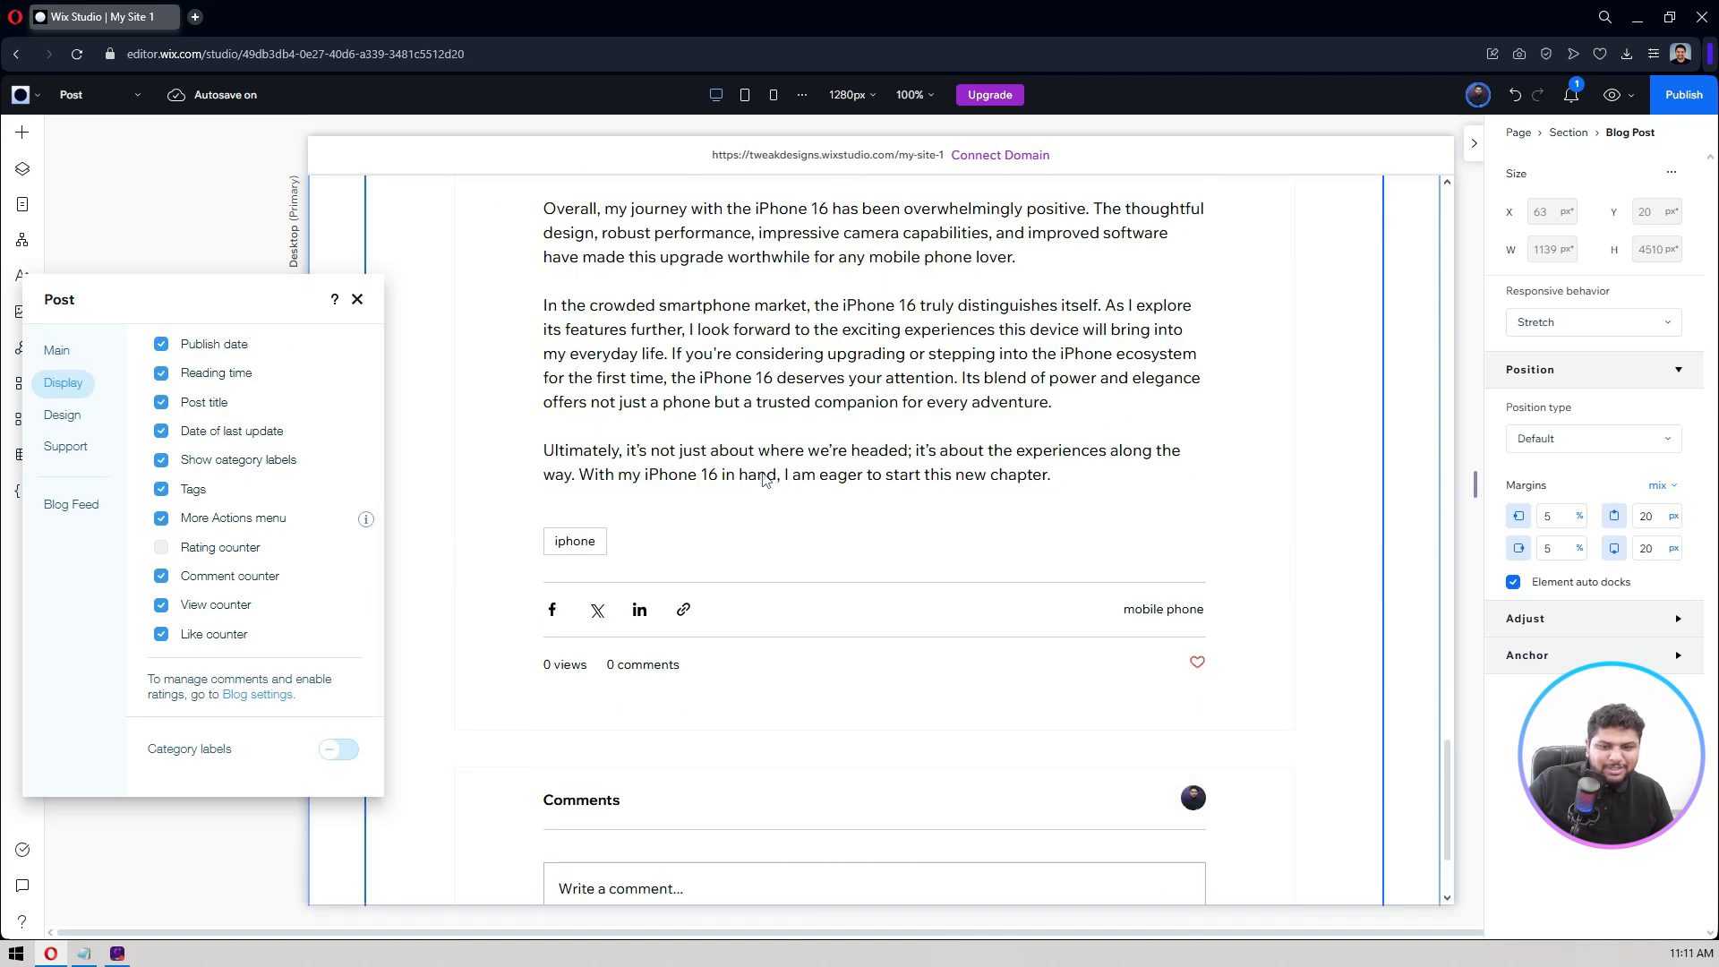
scroll(599, 560, up, 5)
scroll(641, 613, down, 6)
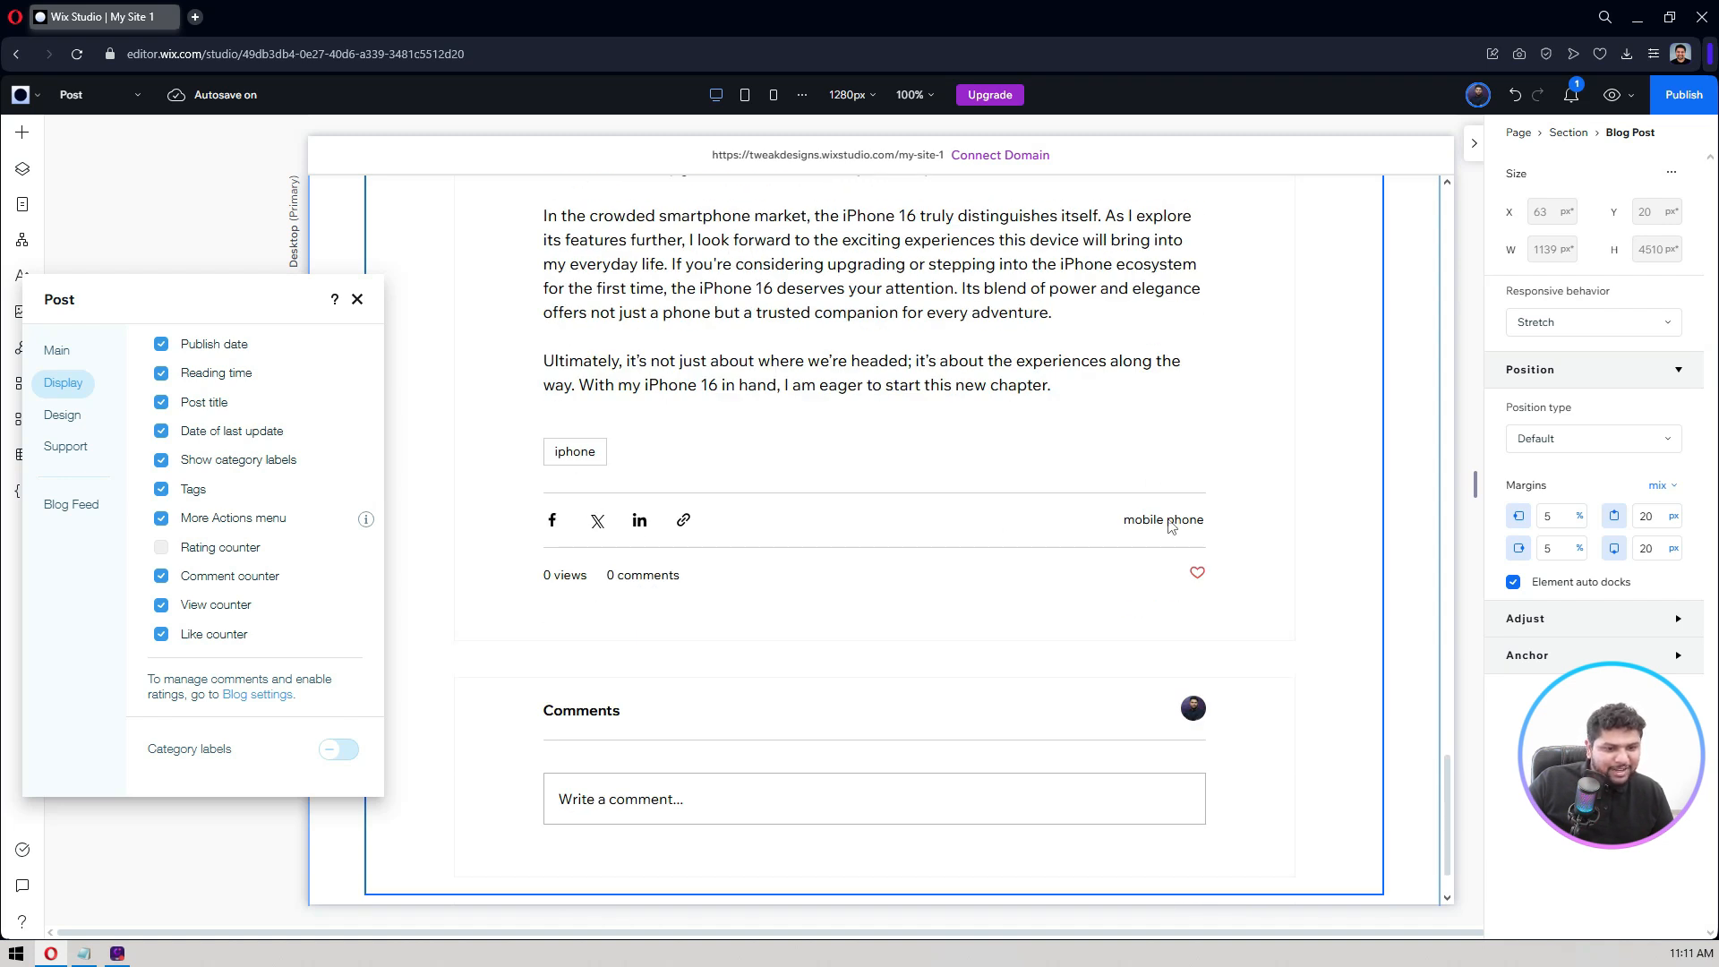
scroll(1170, 526, up, 7)
scroll(1170, 526, up, 20)
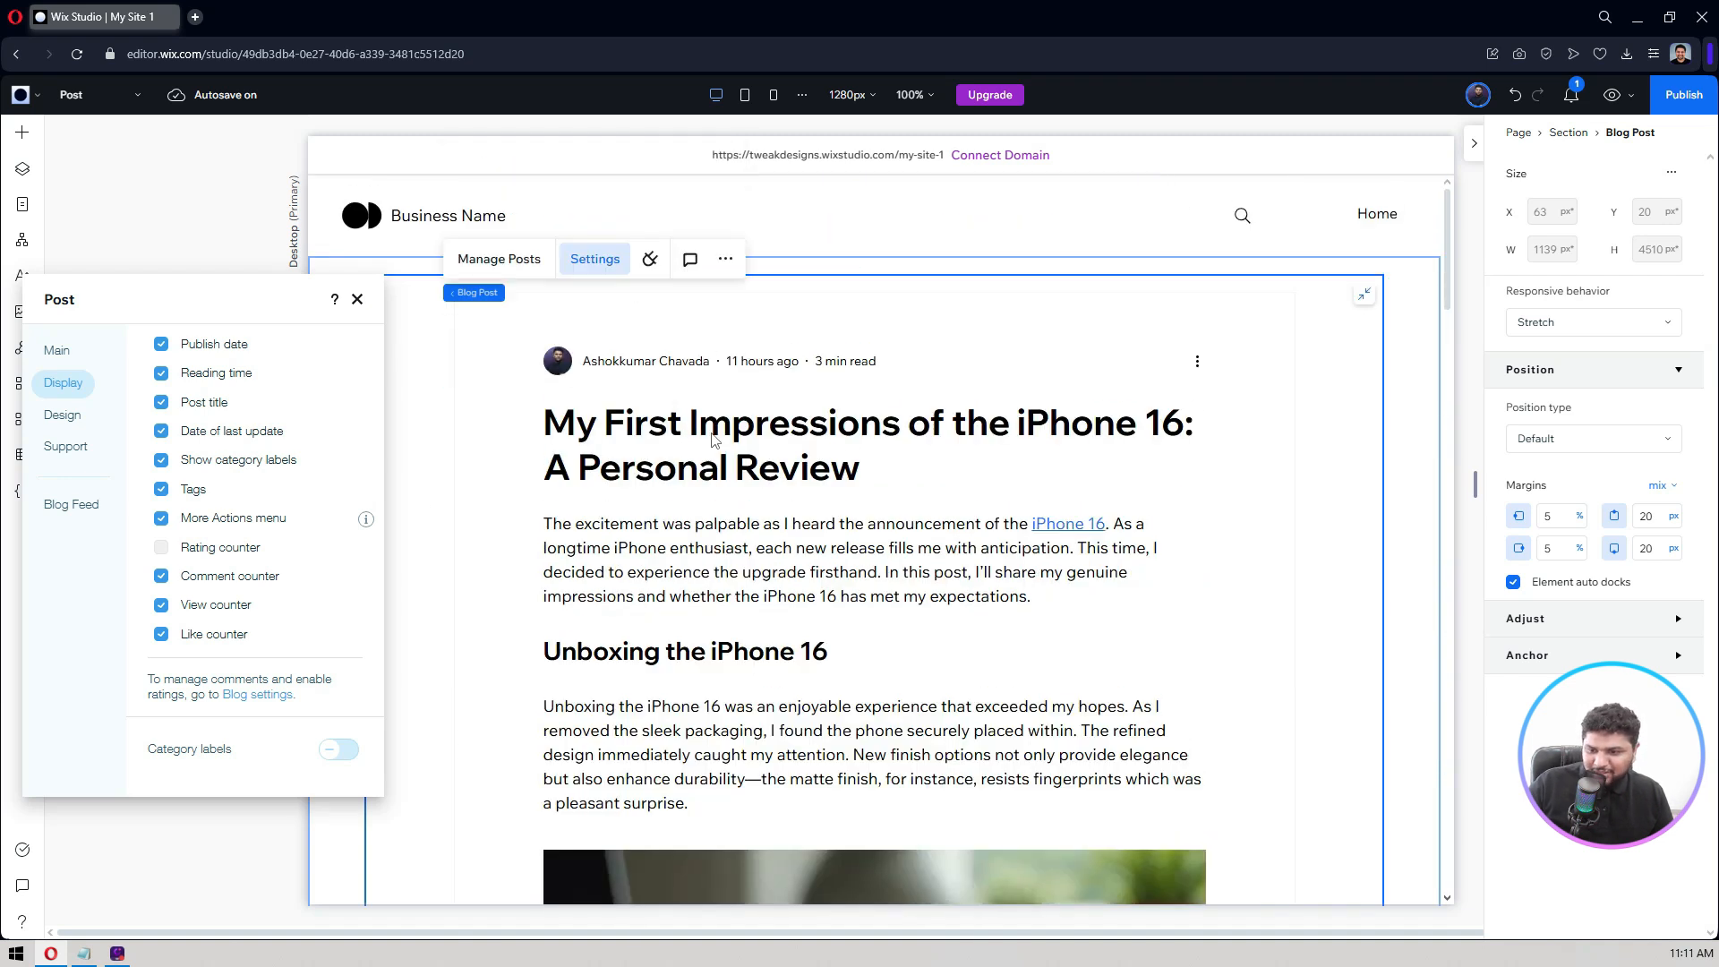
scroll(223, 602, up, 2)
Step: Review the post's navigation design options and its display options, and close the post settings
click(63, 415)
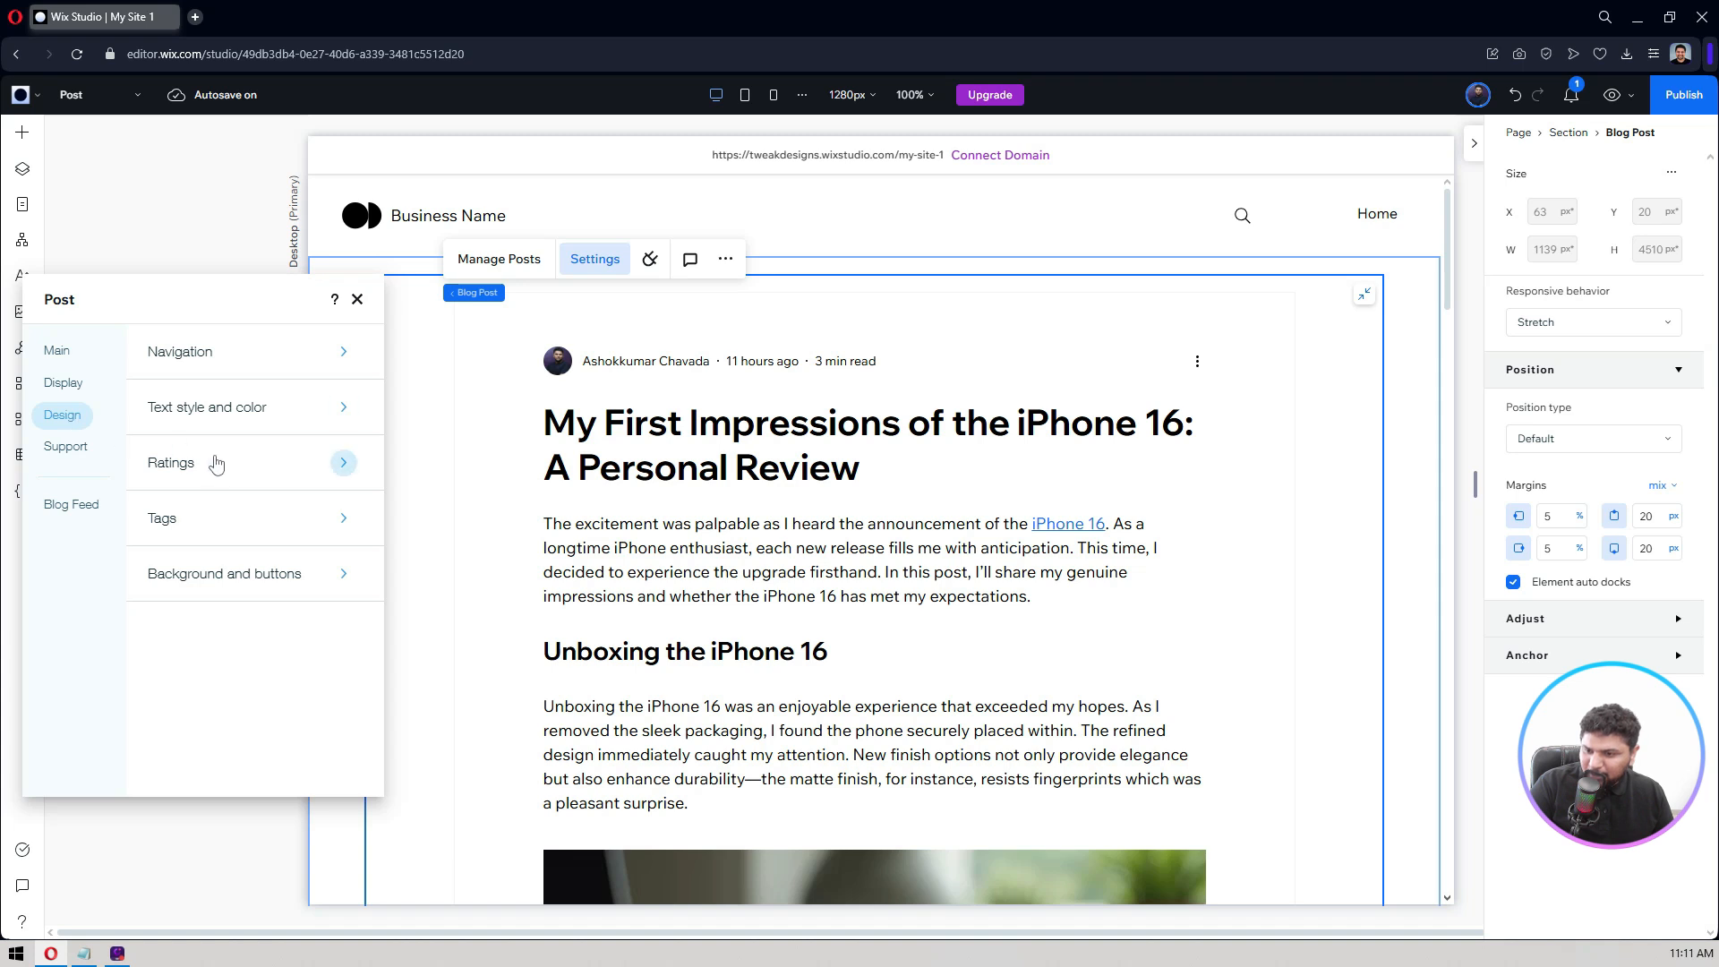
click(216, 362)
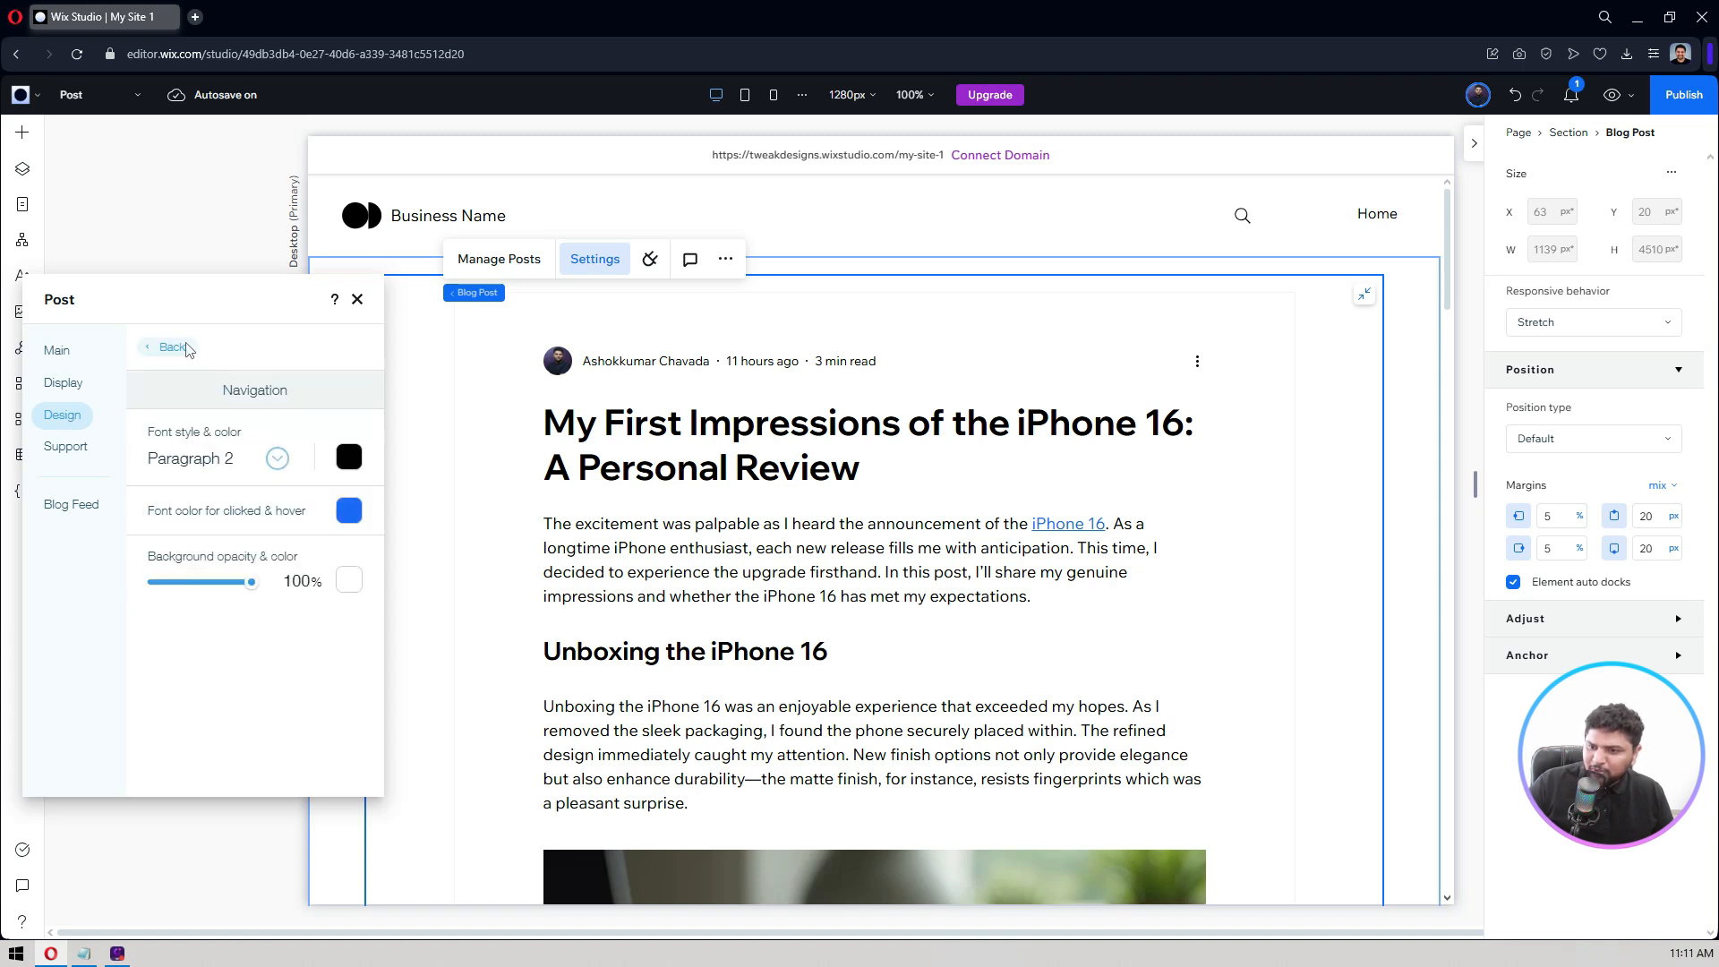
click(152, 351)
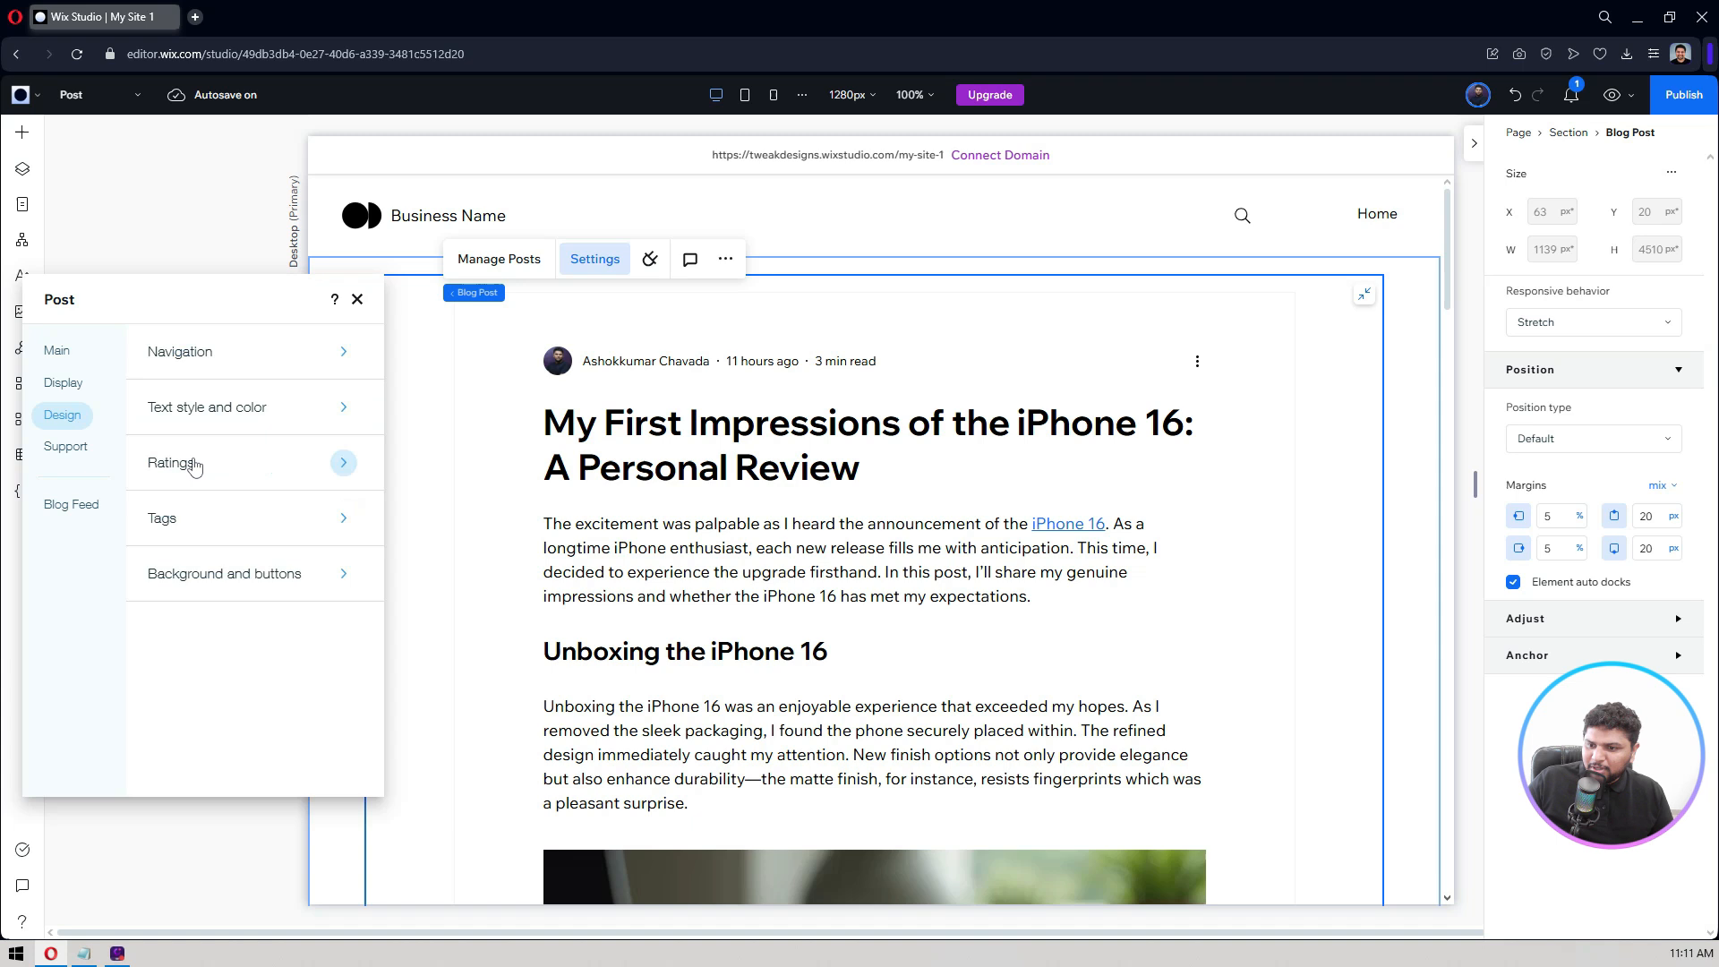
click(63, 382)
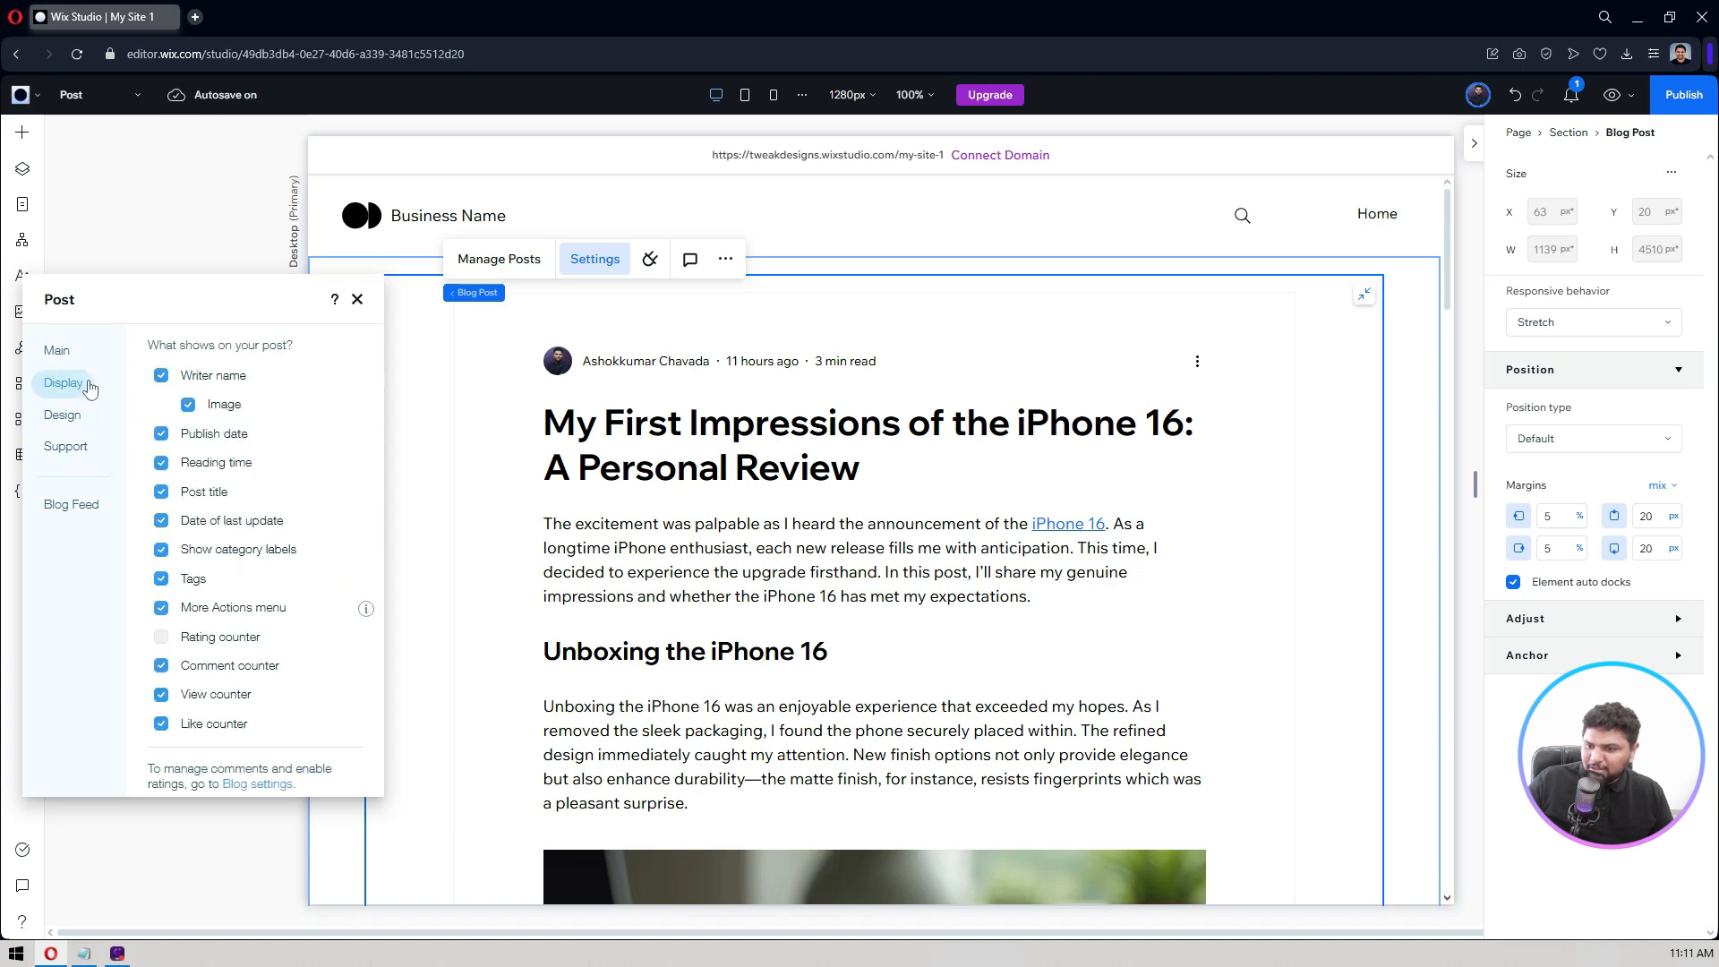
scroll(241, 493, down, 3)
scroll(252, 507, up, 1)
scroll(252, 507, up, 3)
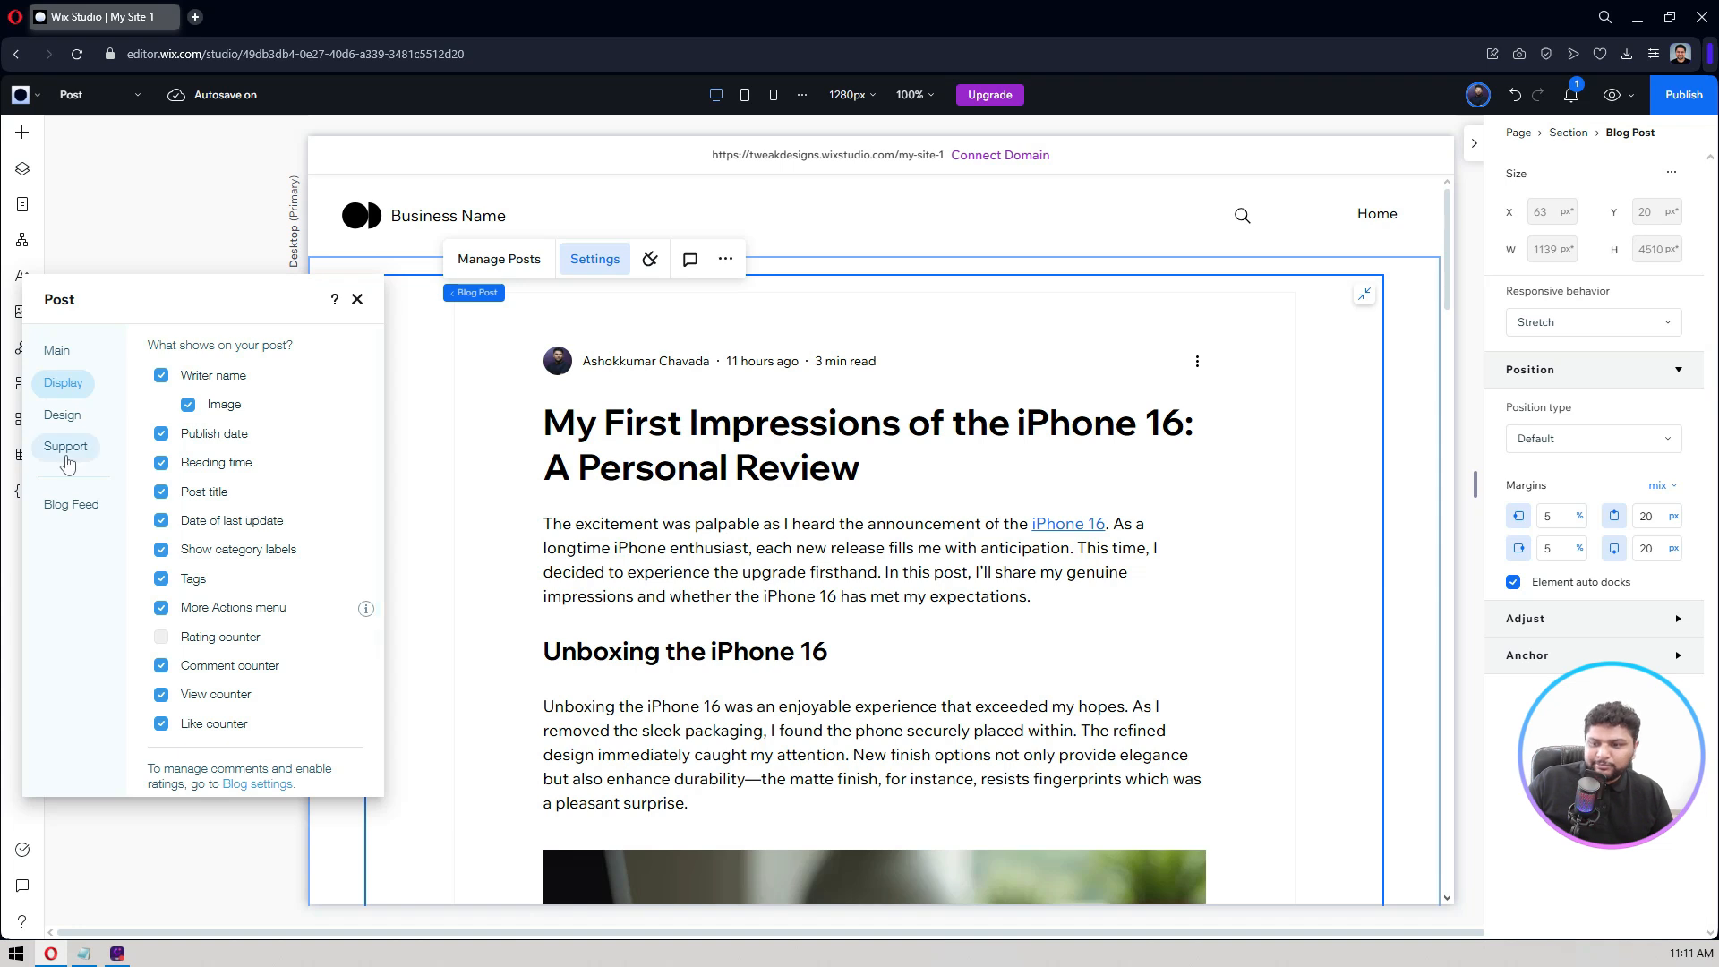
click(357, 298)
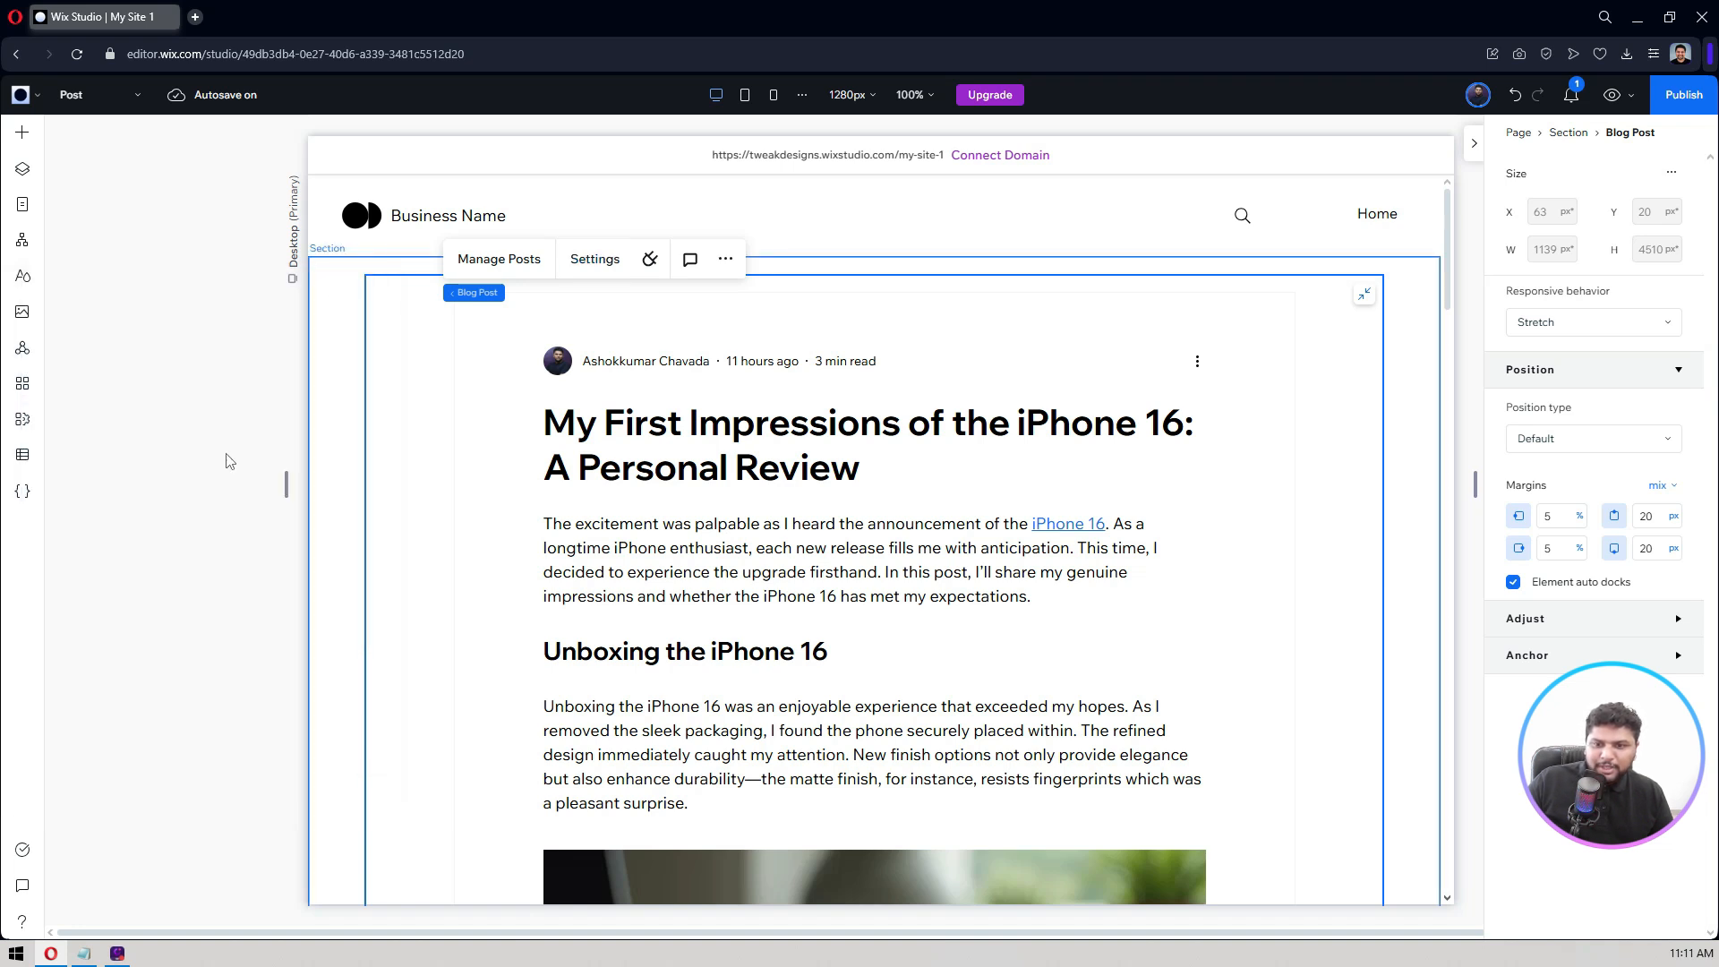
Step: Select the Blog Post element and check its responsive behavior options, keeping Stretch
key(Escape)
click(1266, 371)
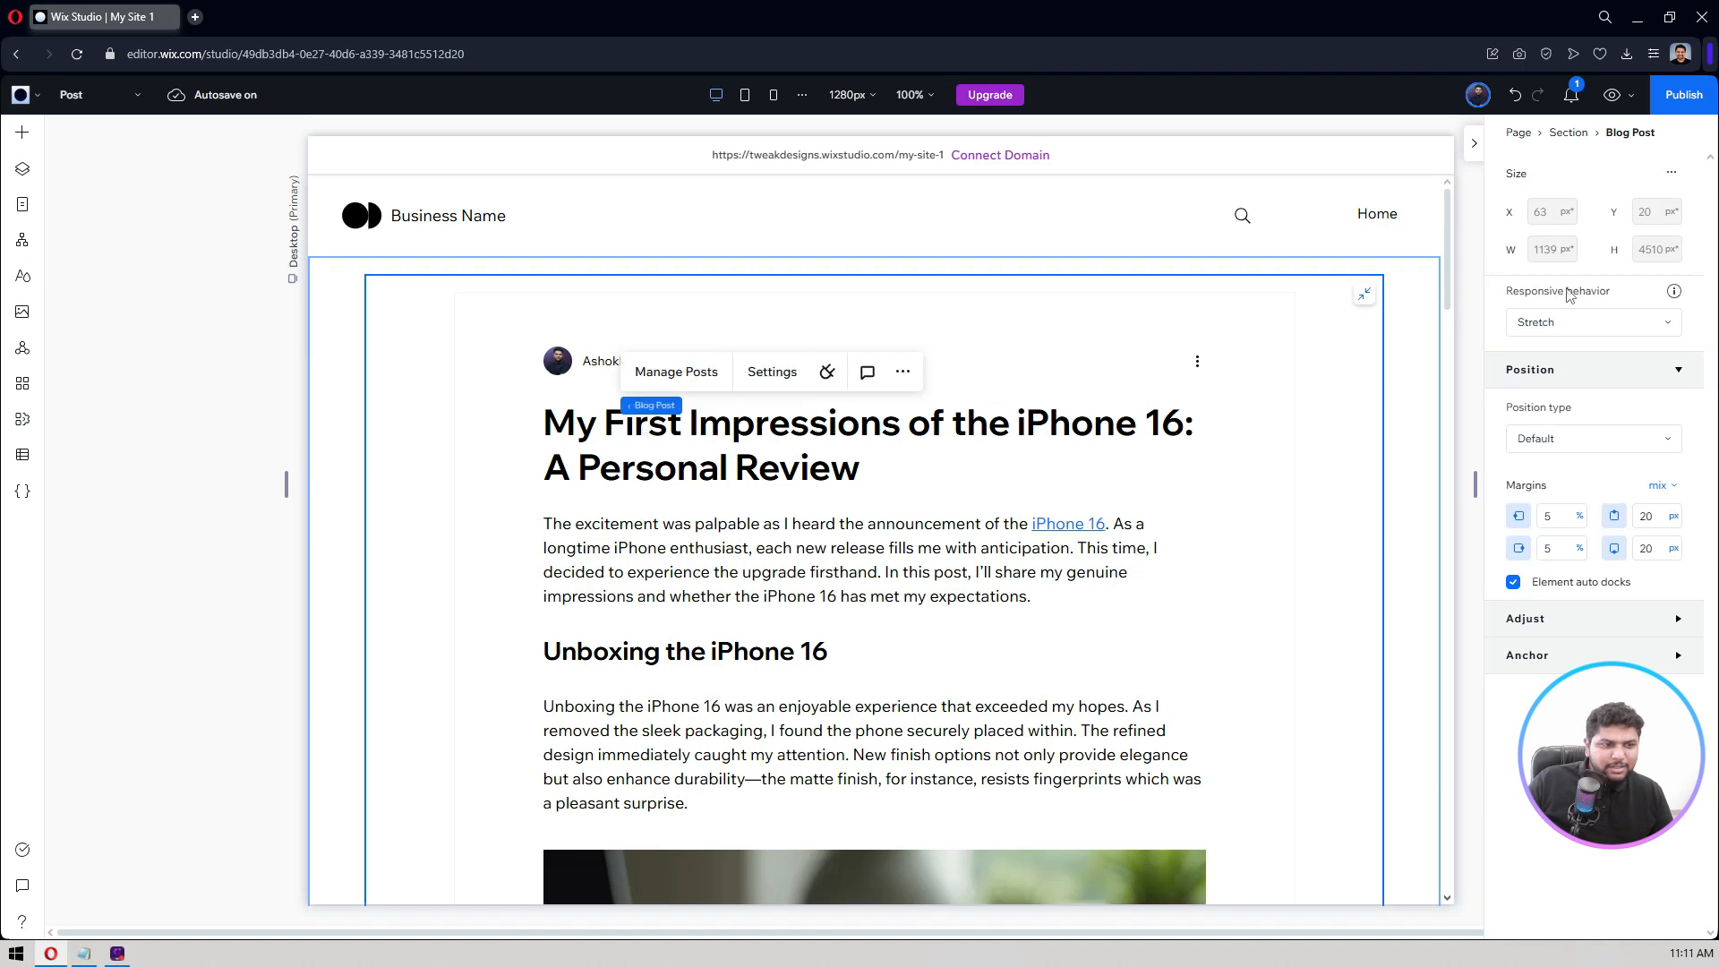
click(1558, 322)
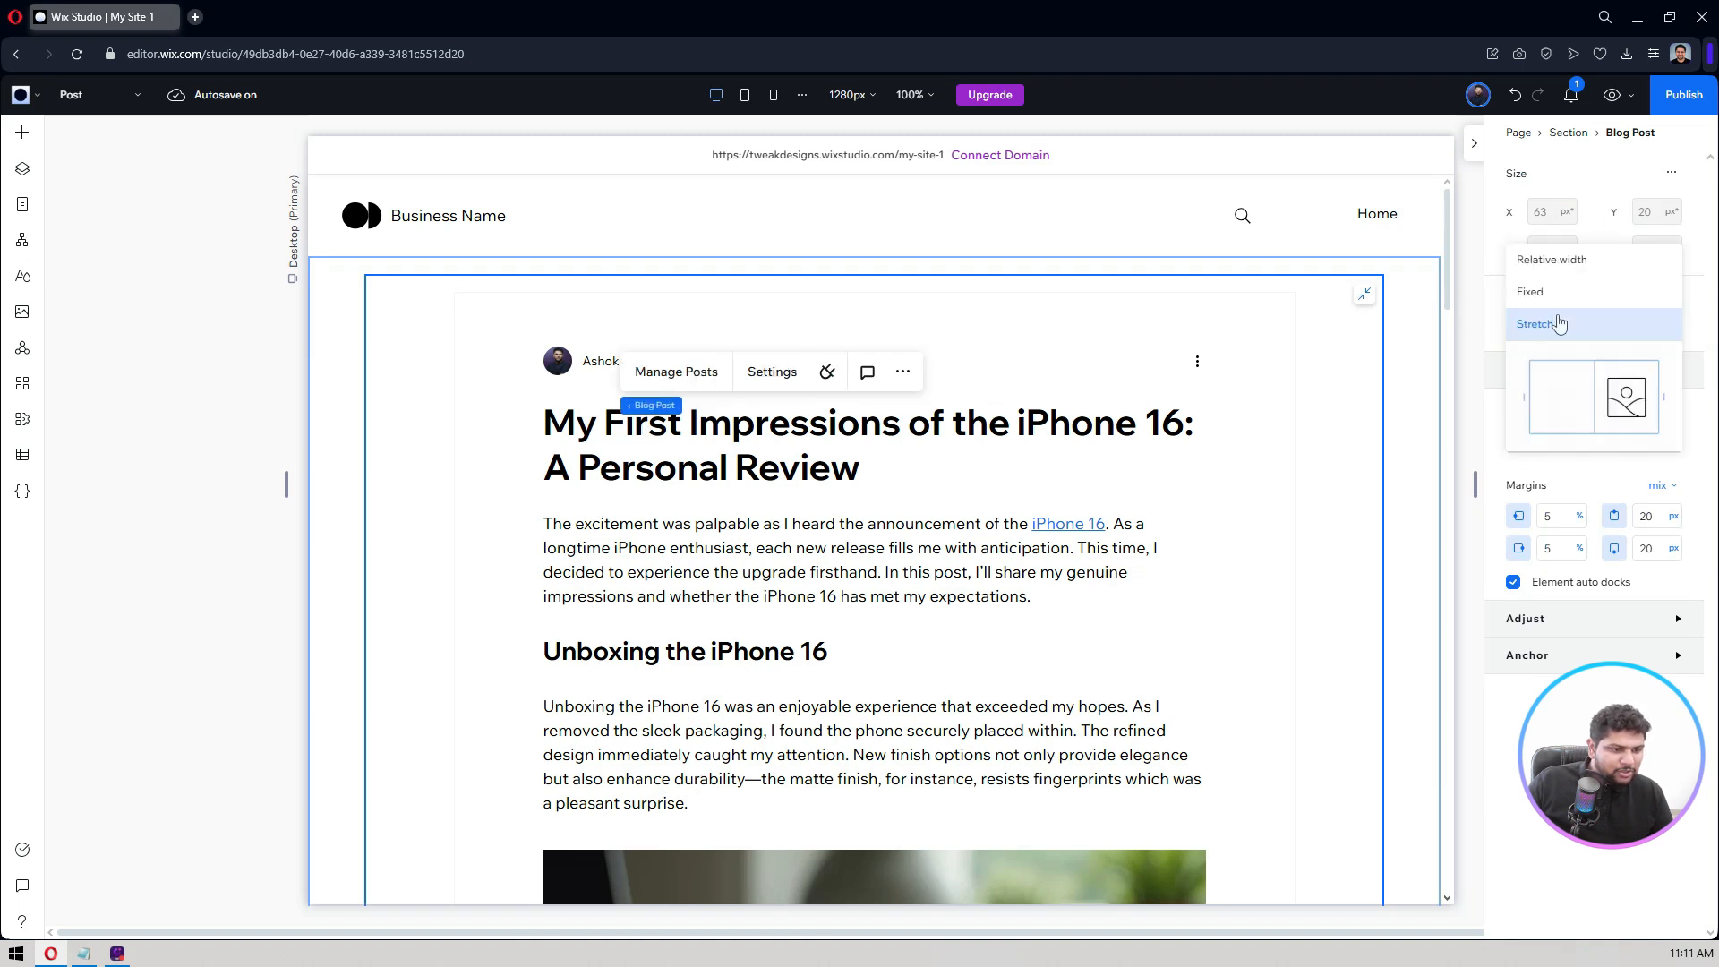
click(1559, 323)
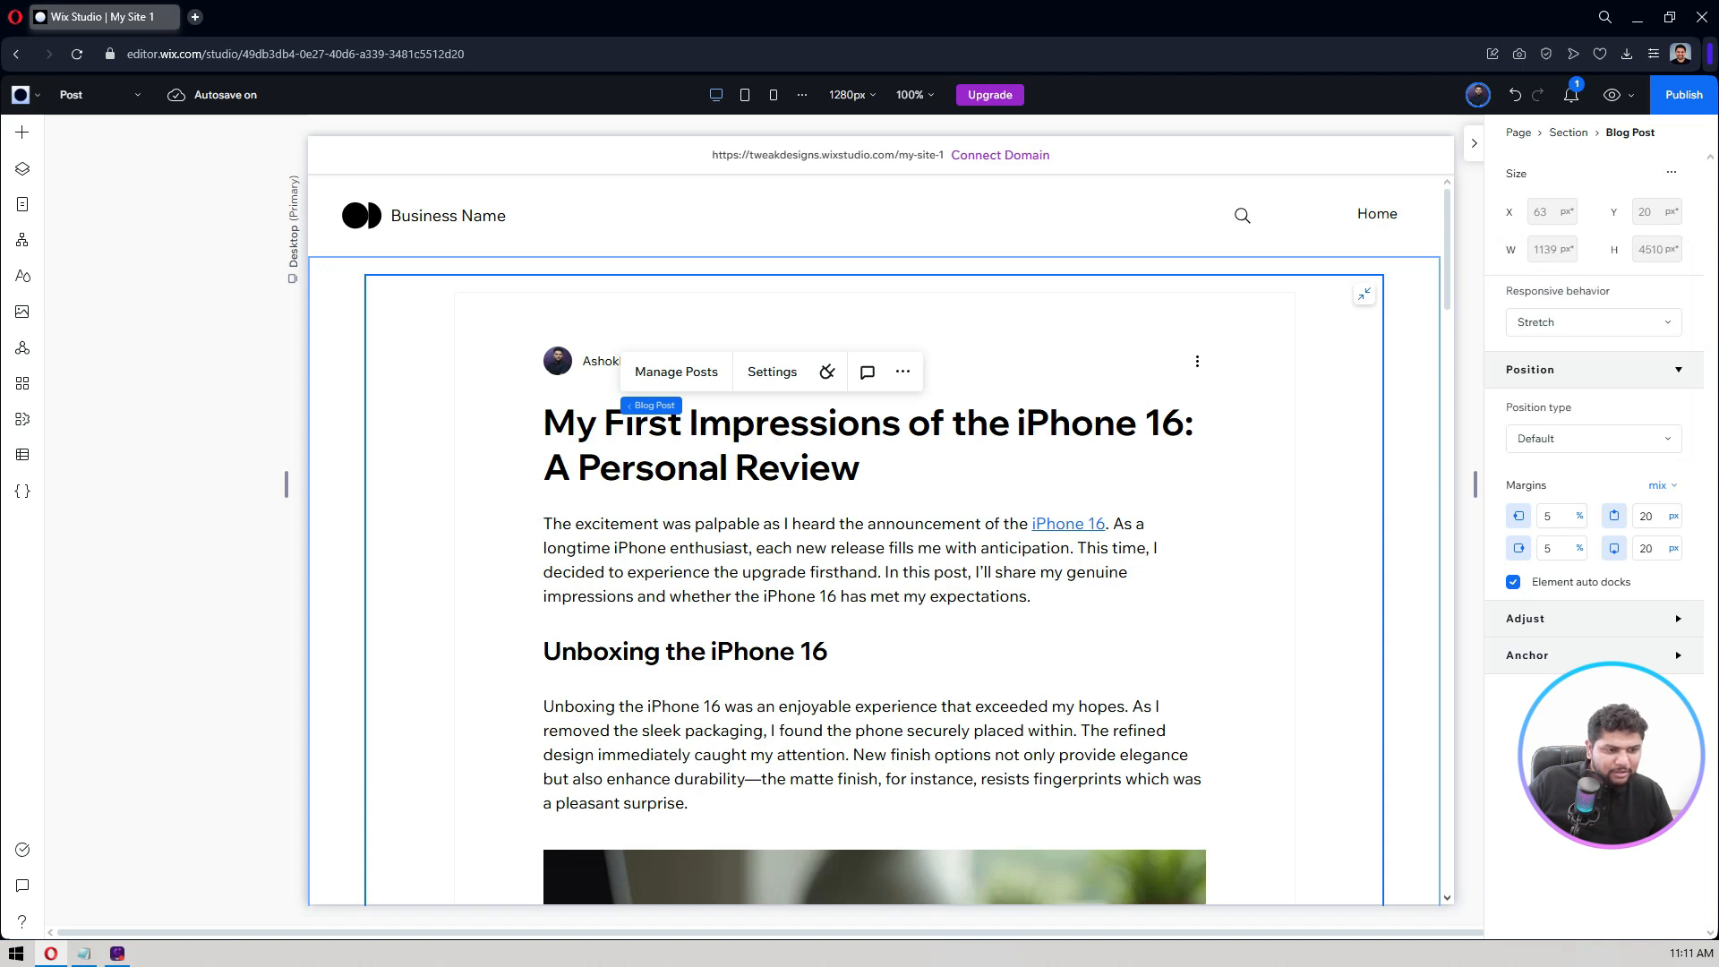
Step: Set the Blog Post element's left and right margins to 0% and its top and bottom margins to 0 px
click(1563, 521)
key(KP_0)
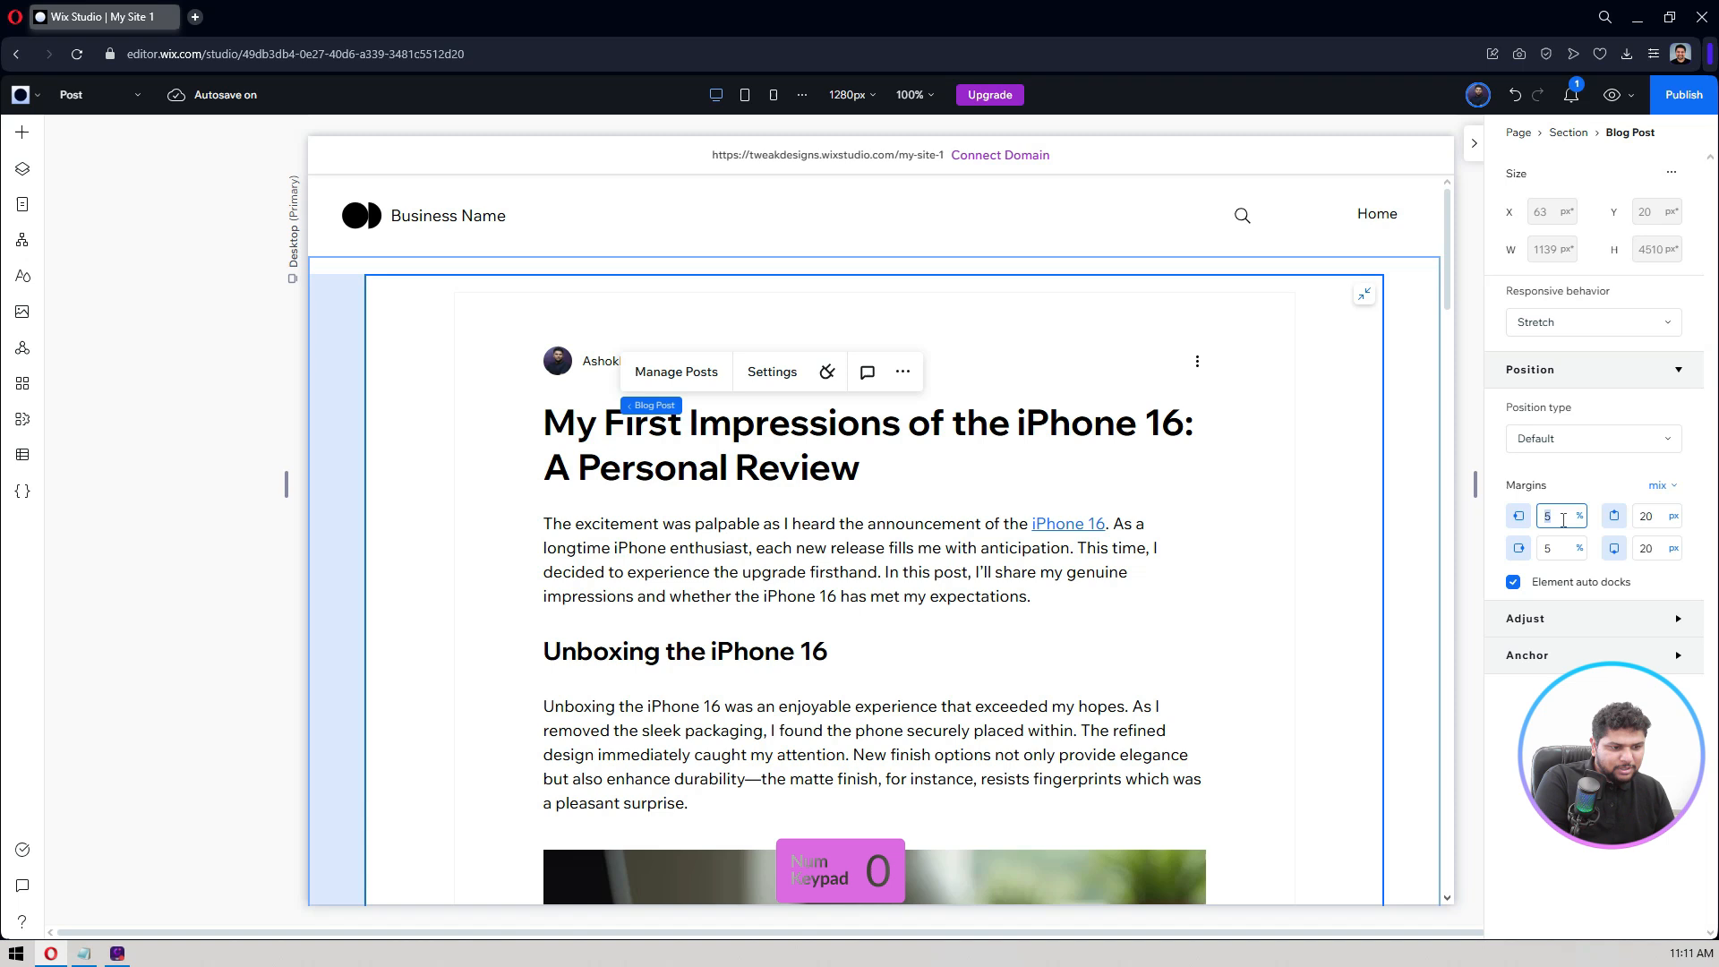
click(1563, 549)
text(0)
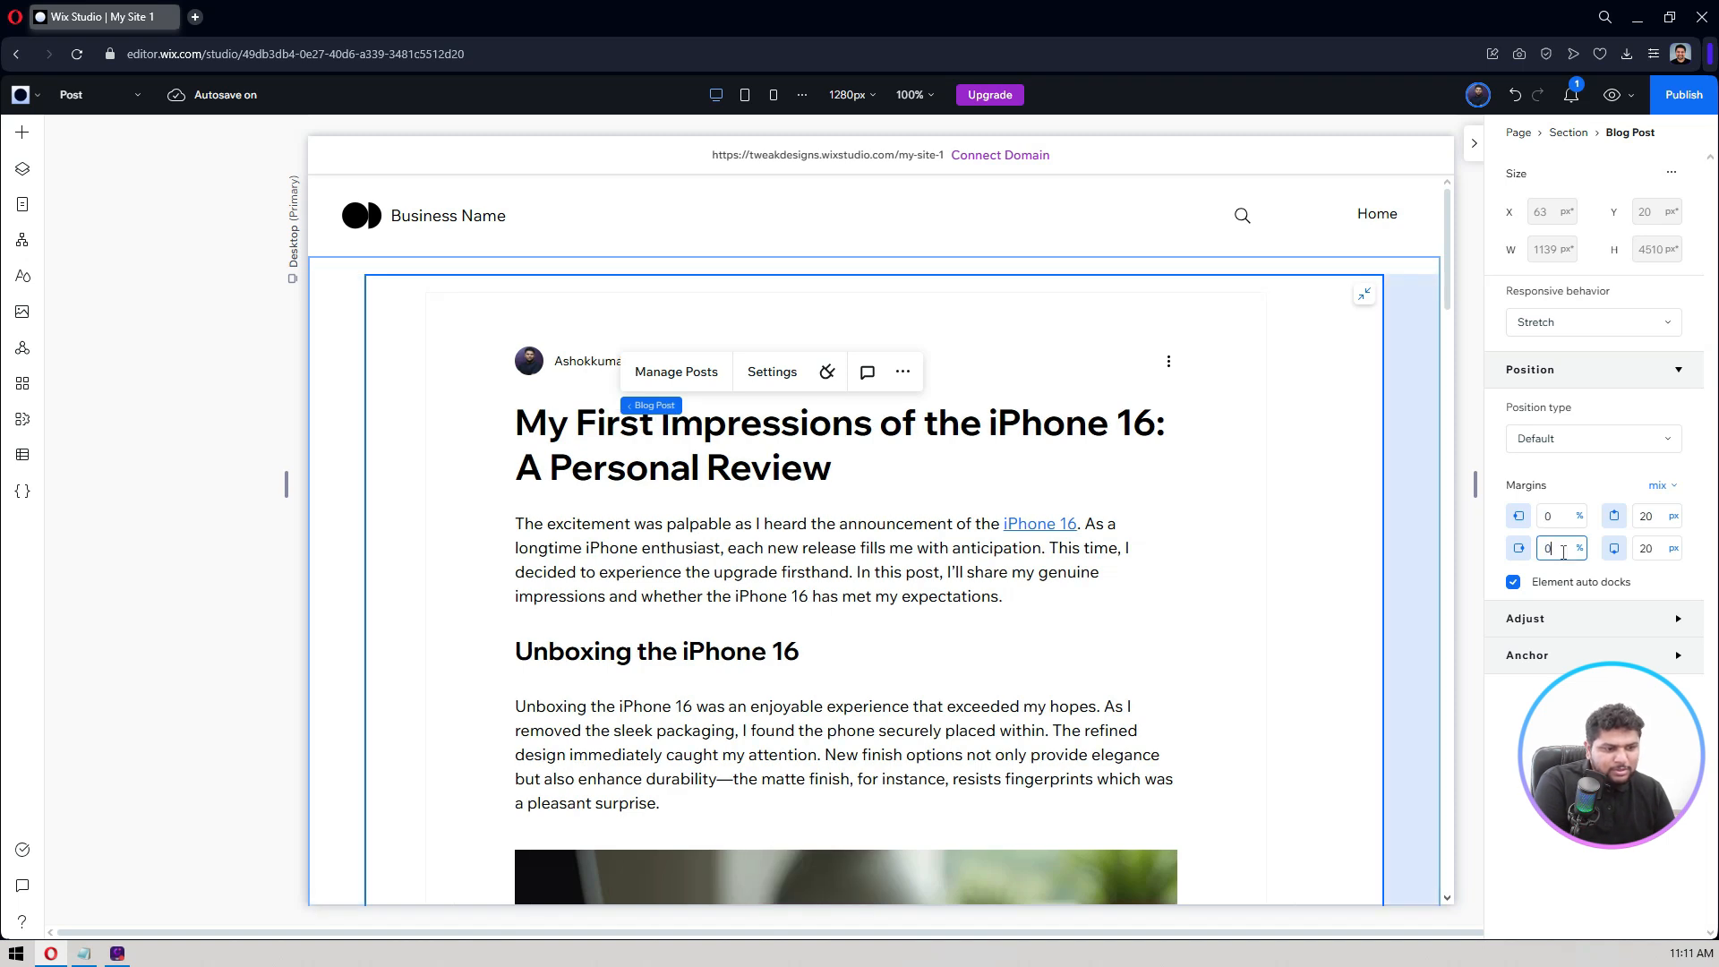
click(1663, 521)
text(0)
click(1656, 550)
text(0)
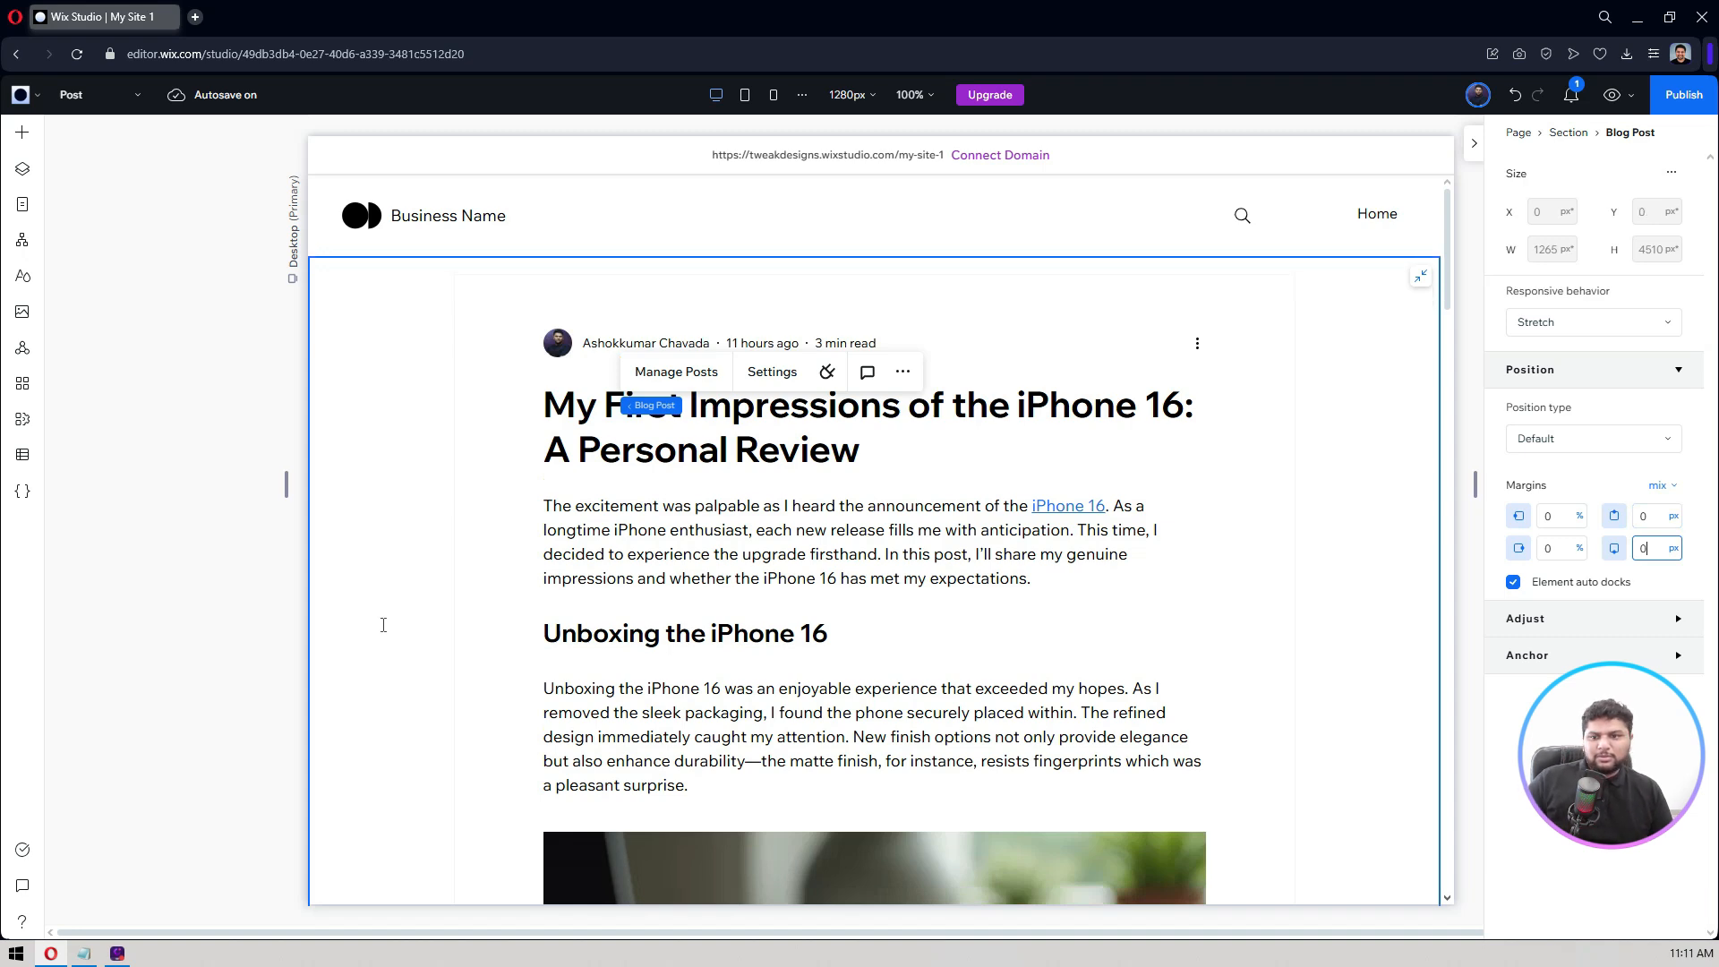
click(164, 453)
scroll(164, 454, down, 15)
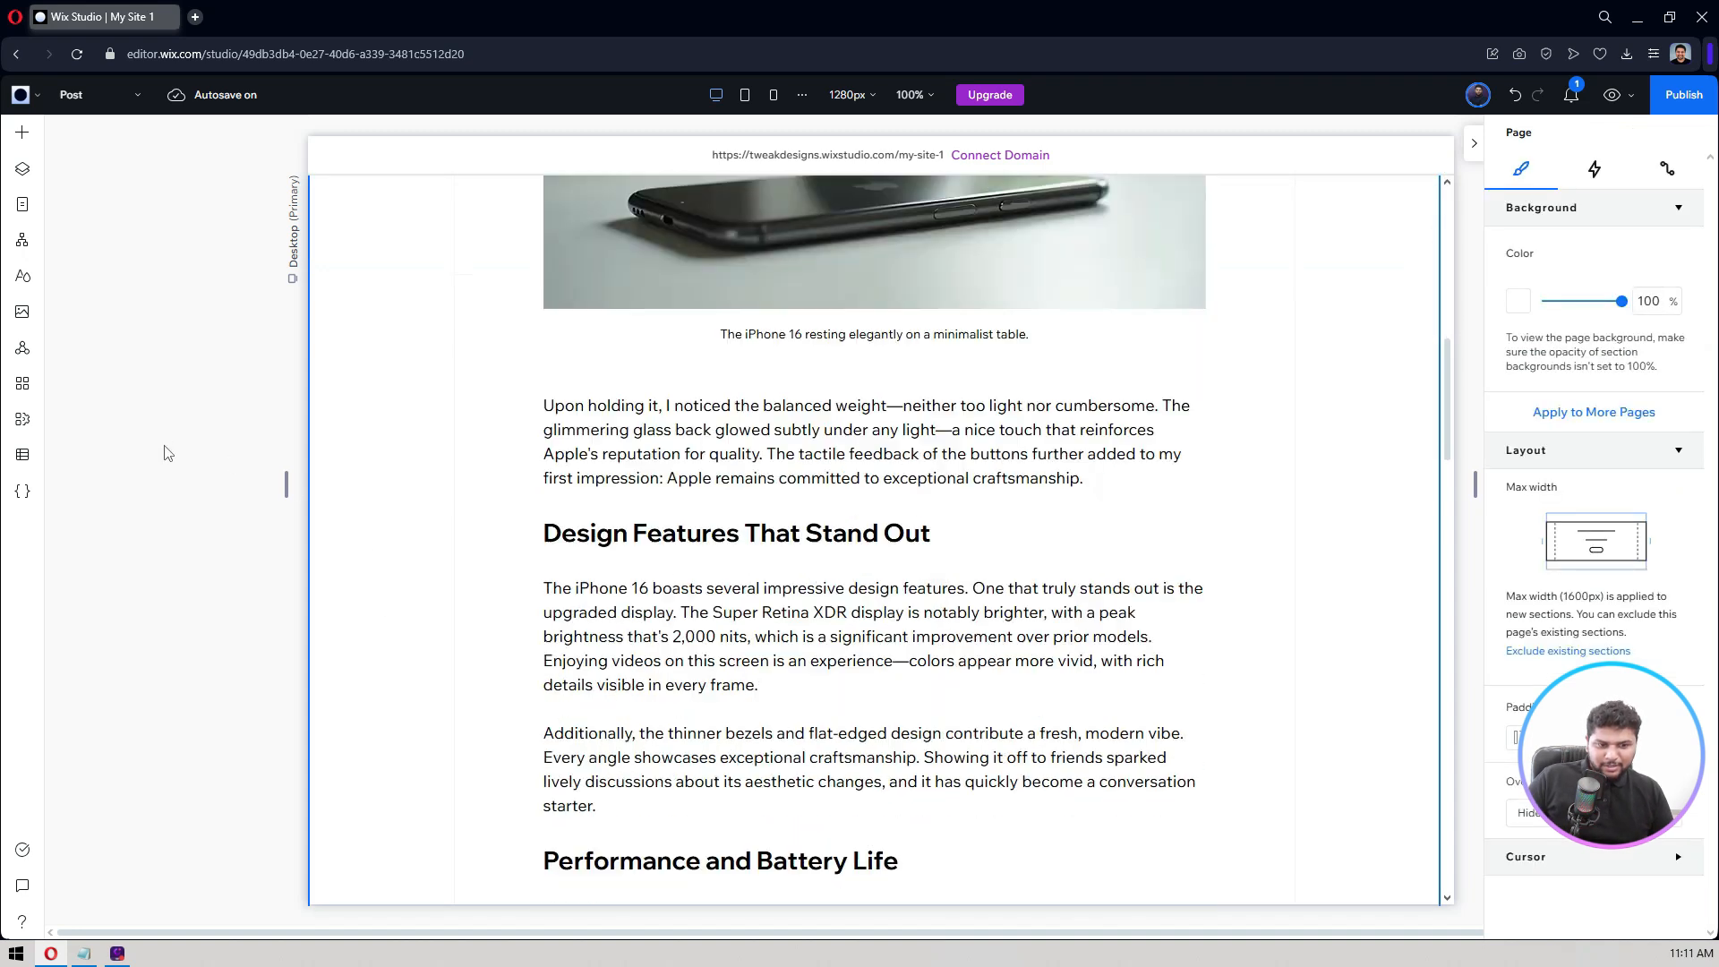
scroll(163, 454, up, 15)
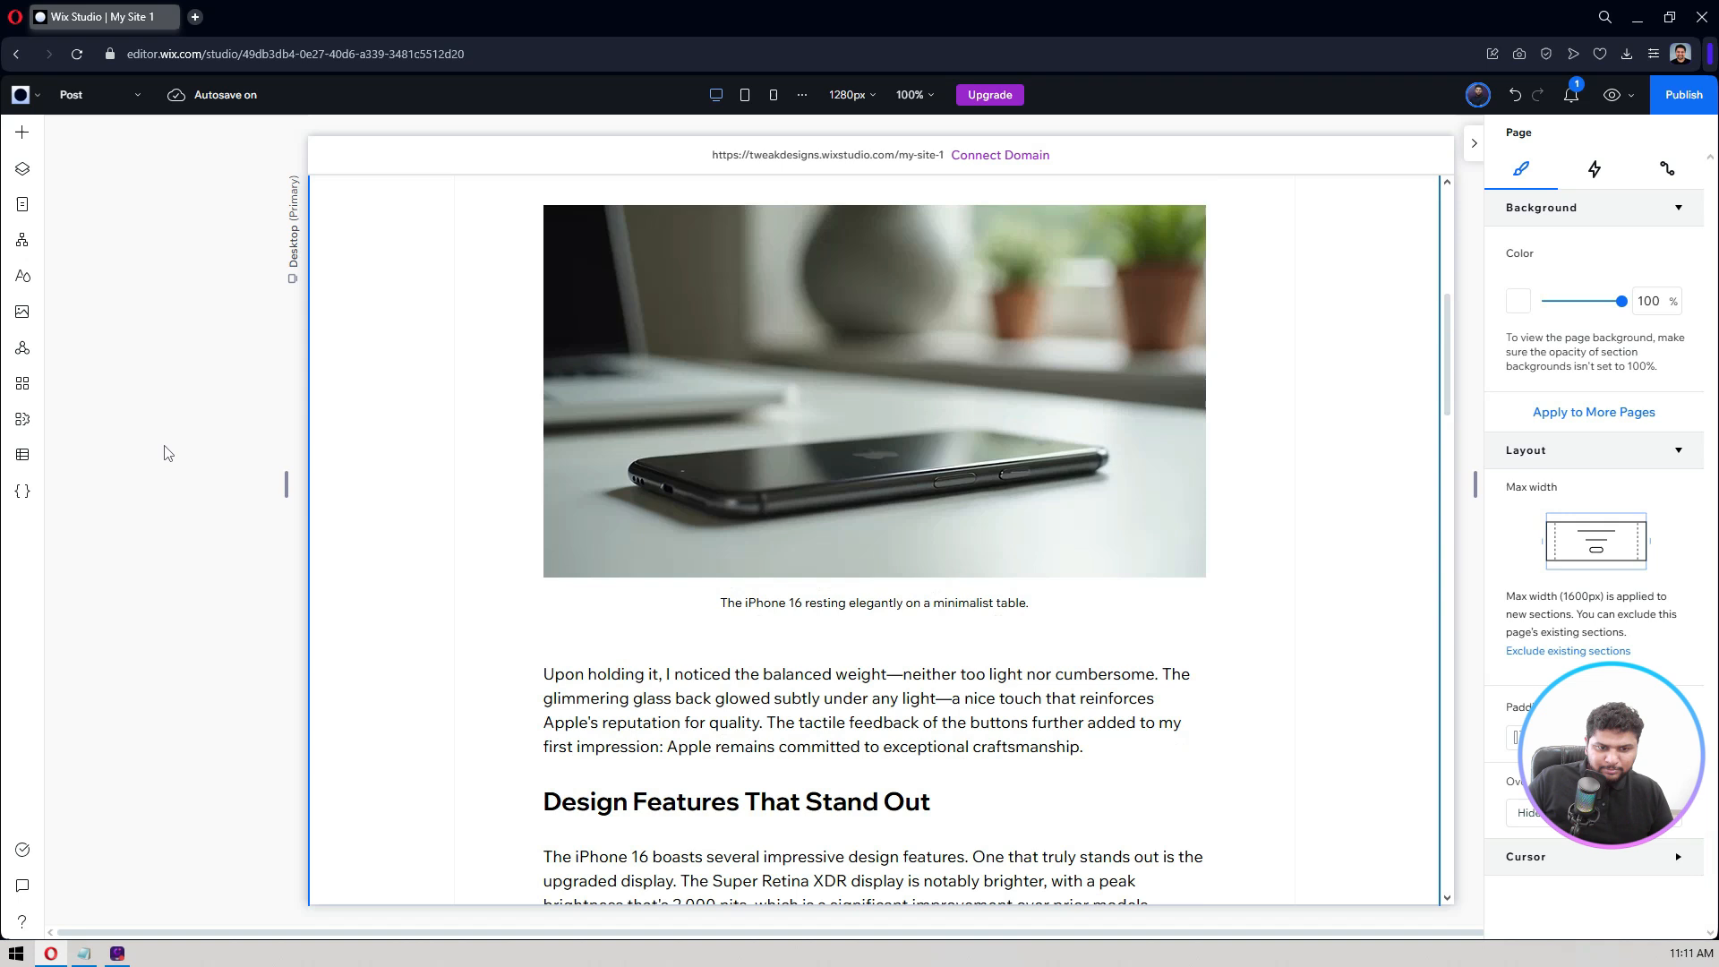
scroll(164, 454, up, 1)
Step: Go from the Blog Post element's settings to the Blog Feed page
click(530, 377)
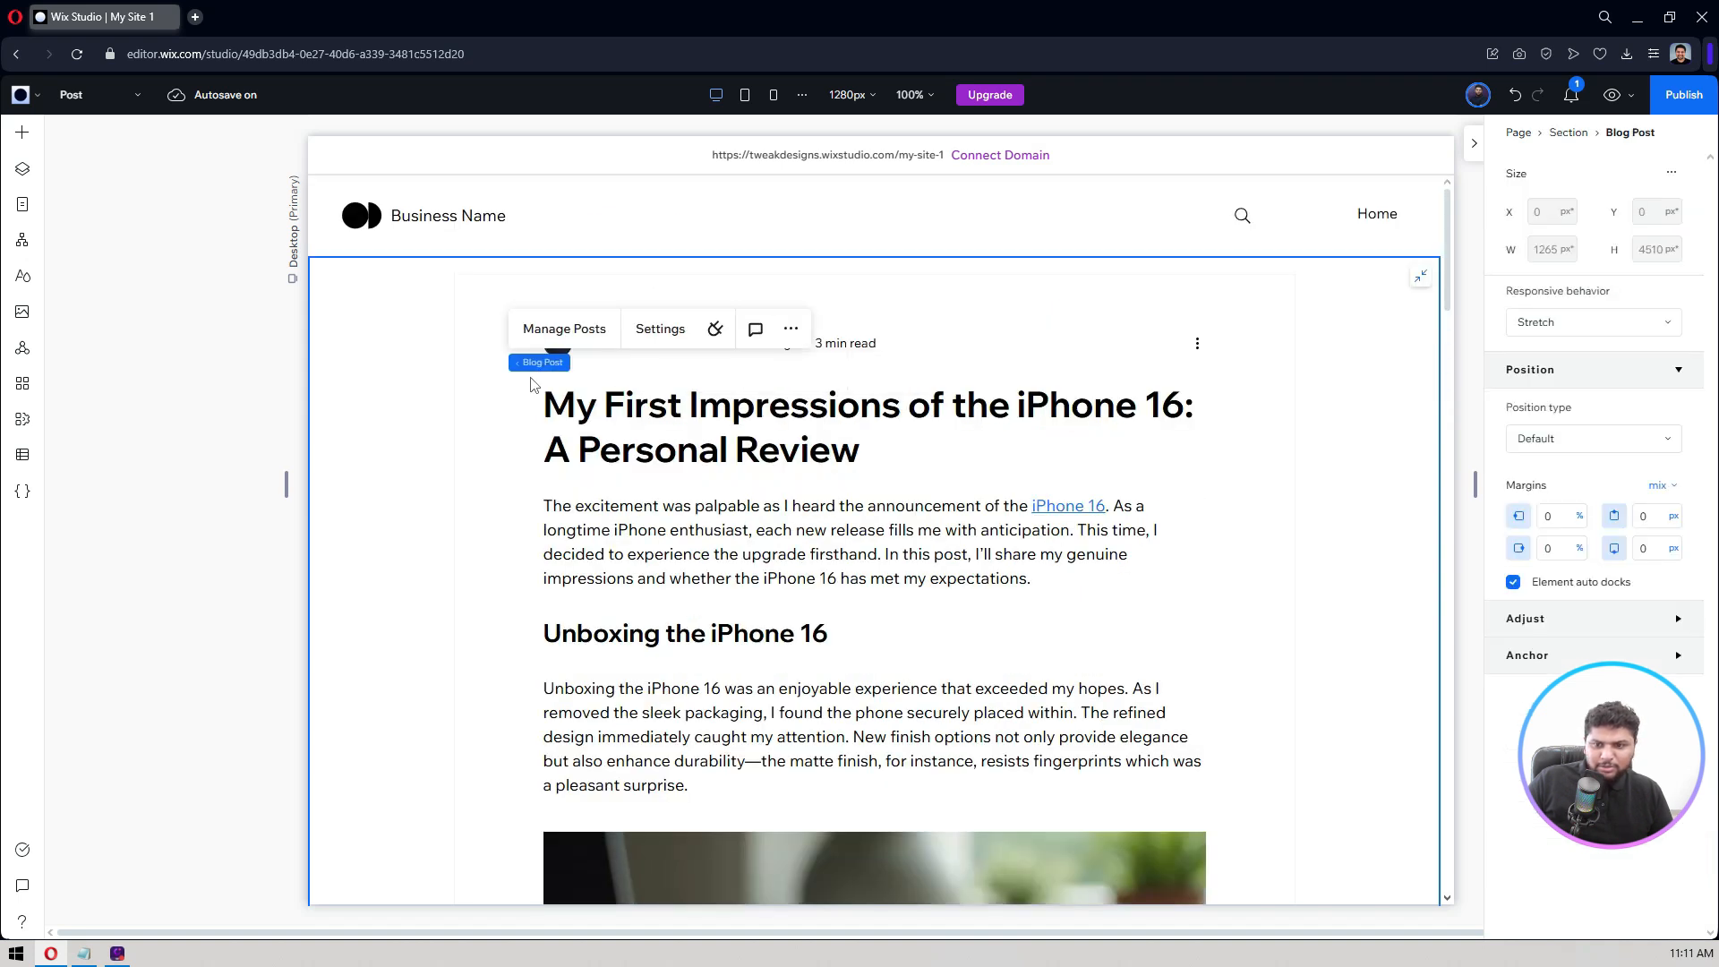
click(679, 335)
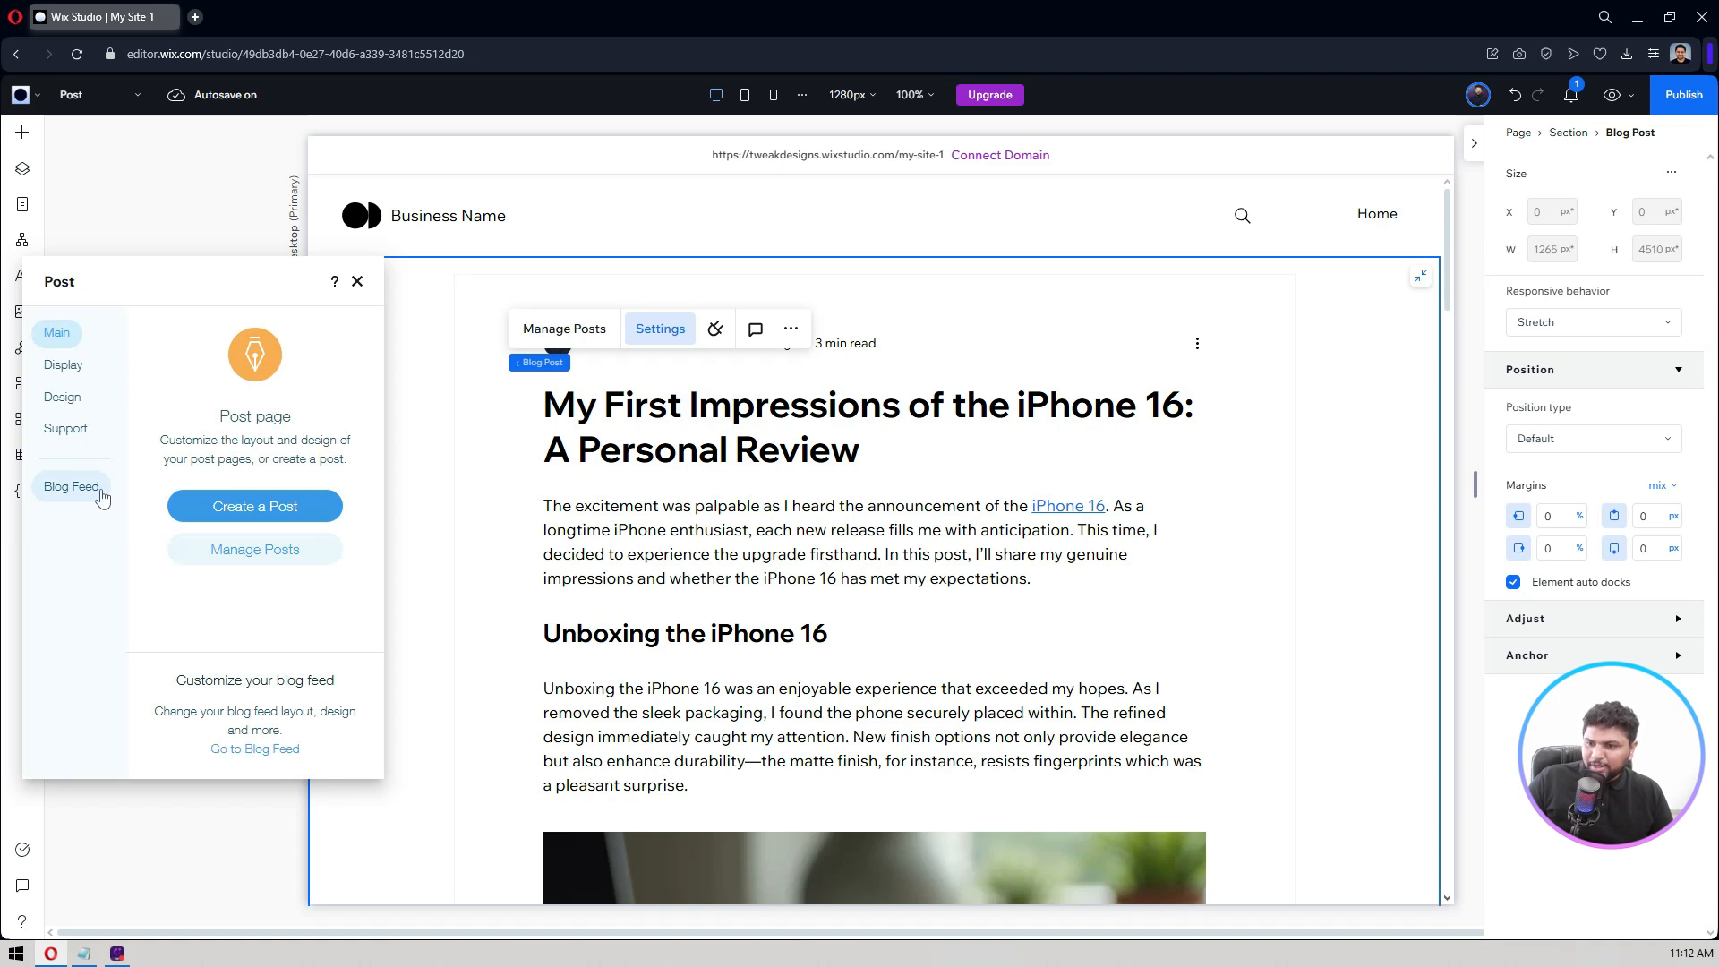
click(99, 489)
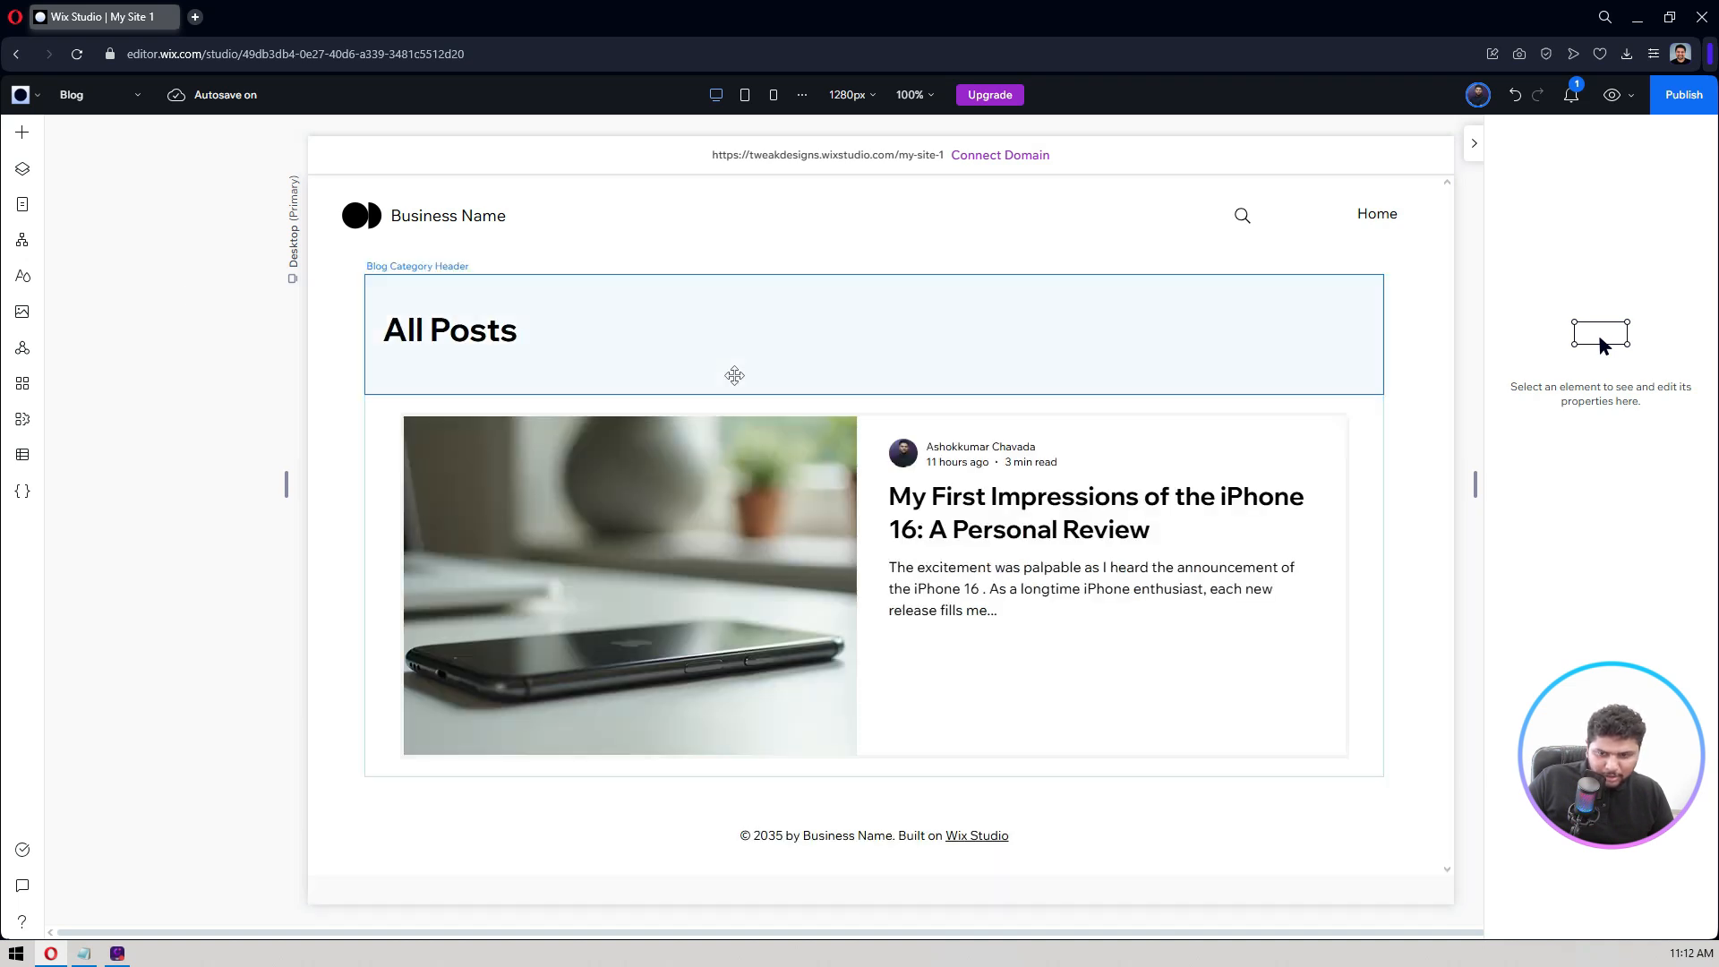
Step: Open the settings of the blog feed element and go from there back to the Post page
click(531, 296)
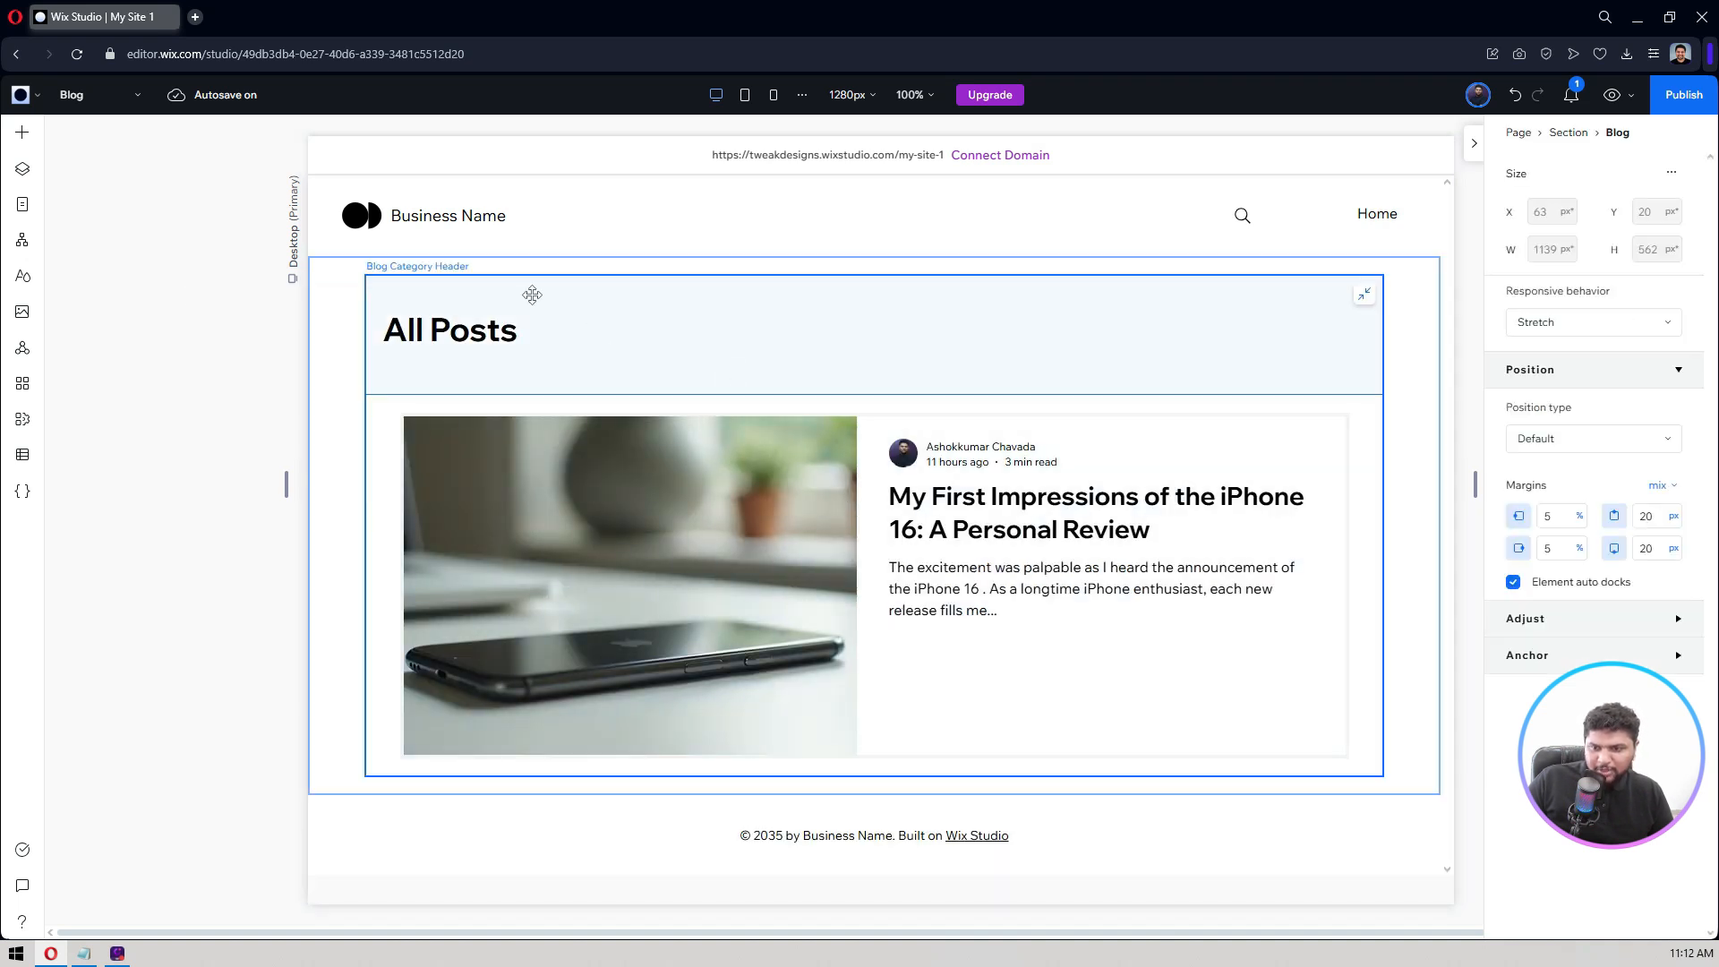
click(342, 492)
click(376, 477)
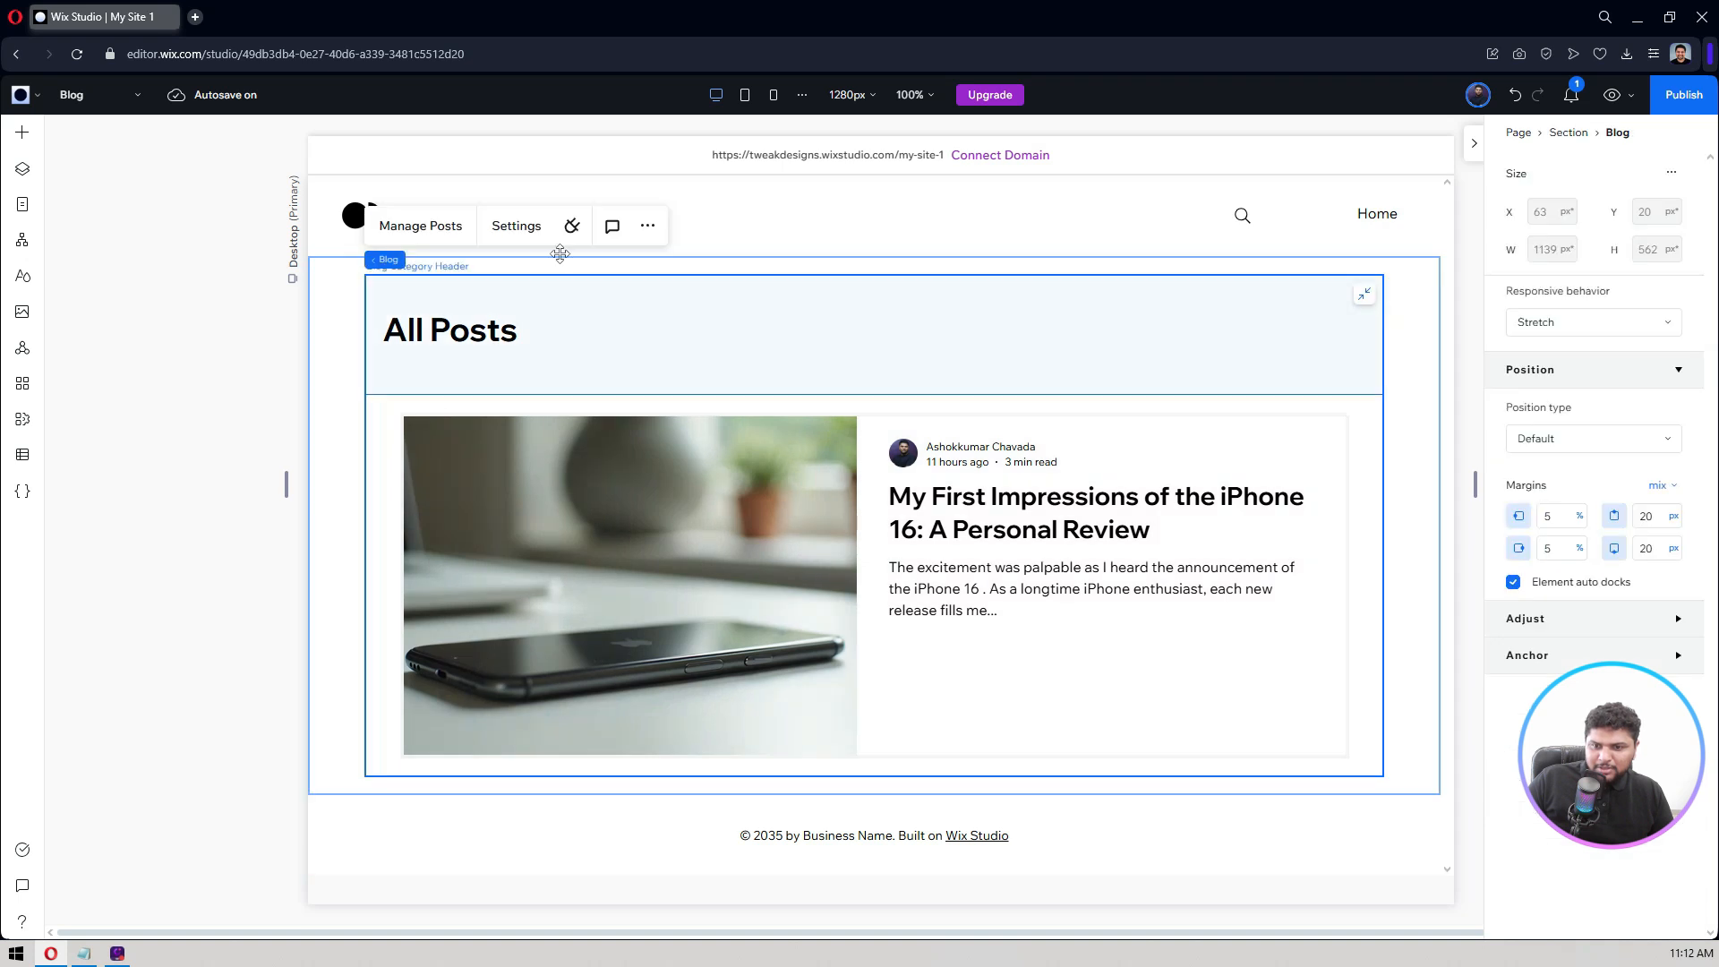
click(517, 226)
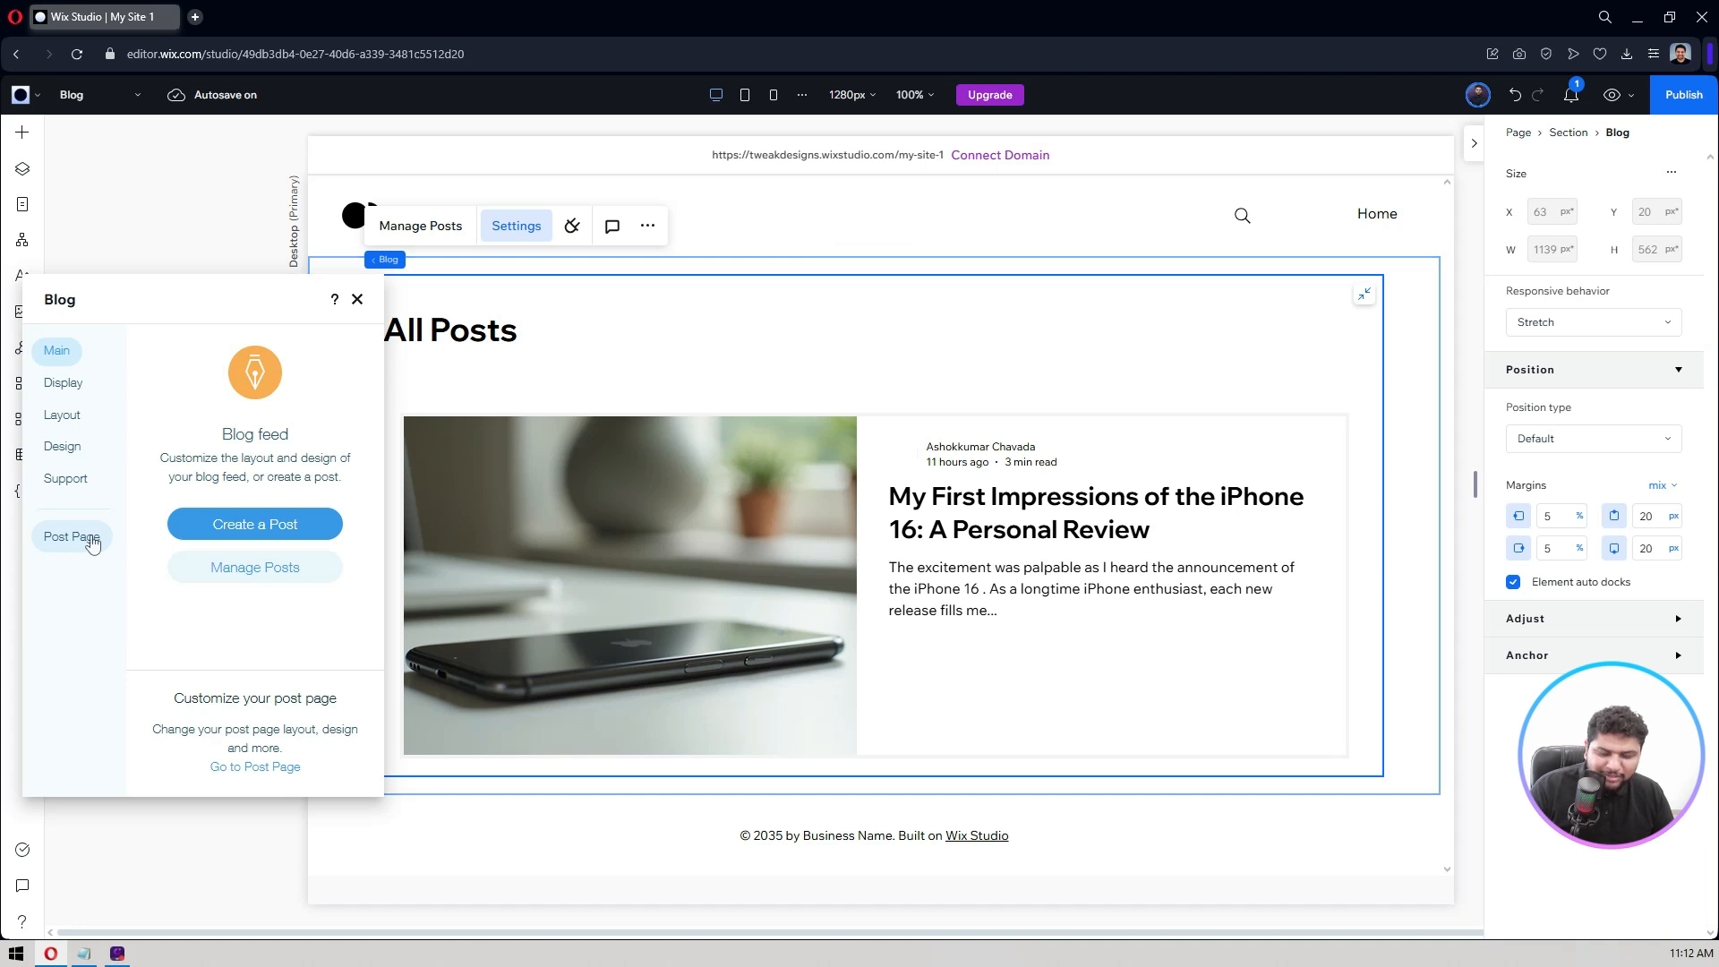
click(72, 536)
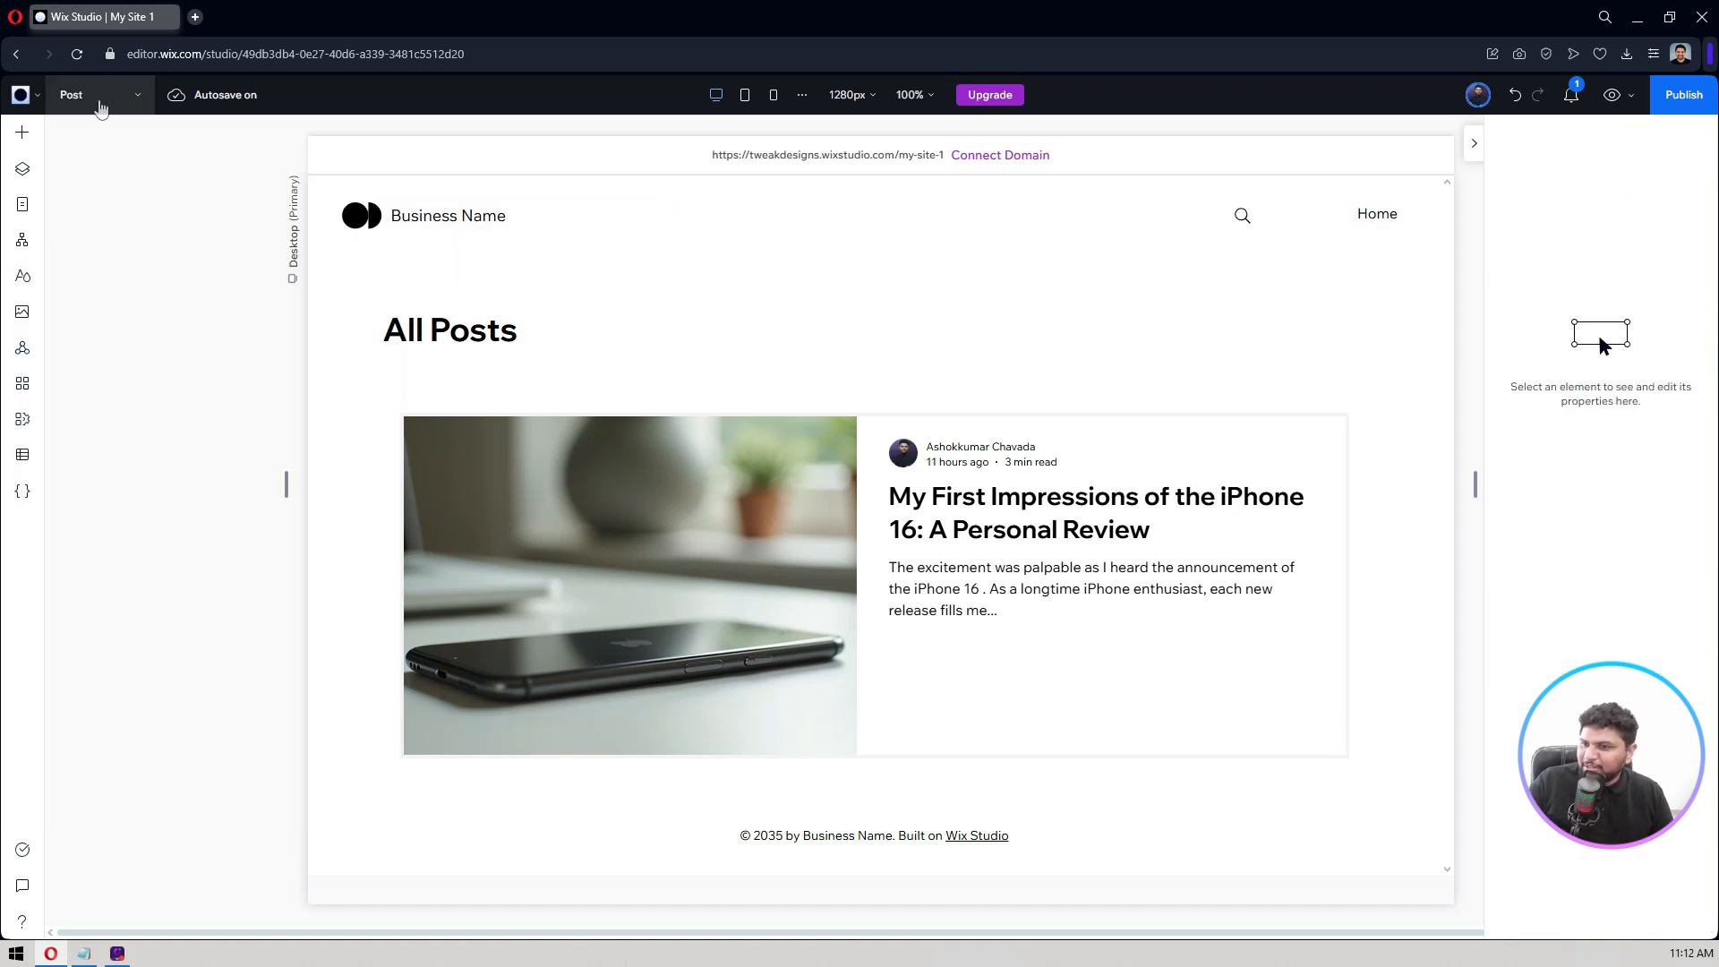
Step: Open the Search Results page and inspect its title text and search results element
click(90, 95)
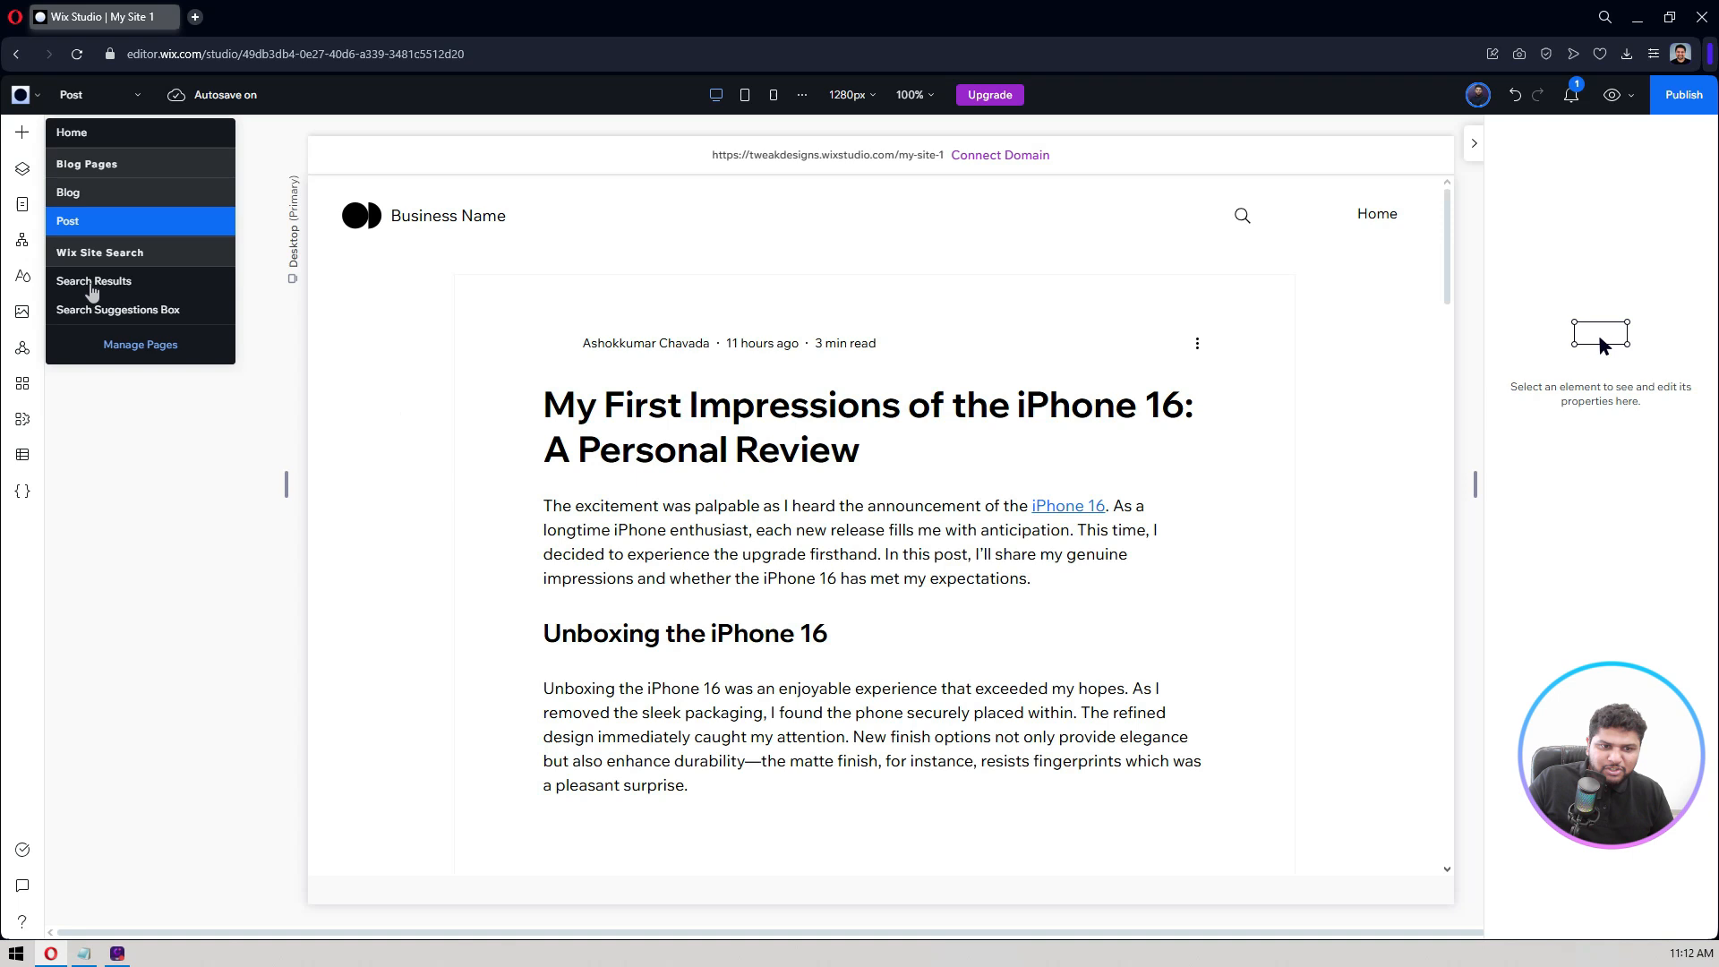
click(91, 282)
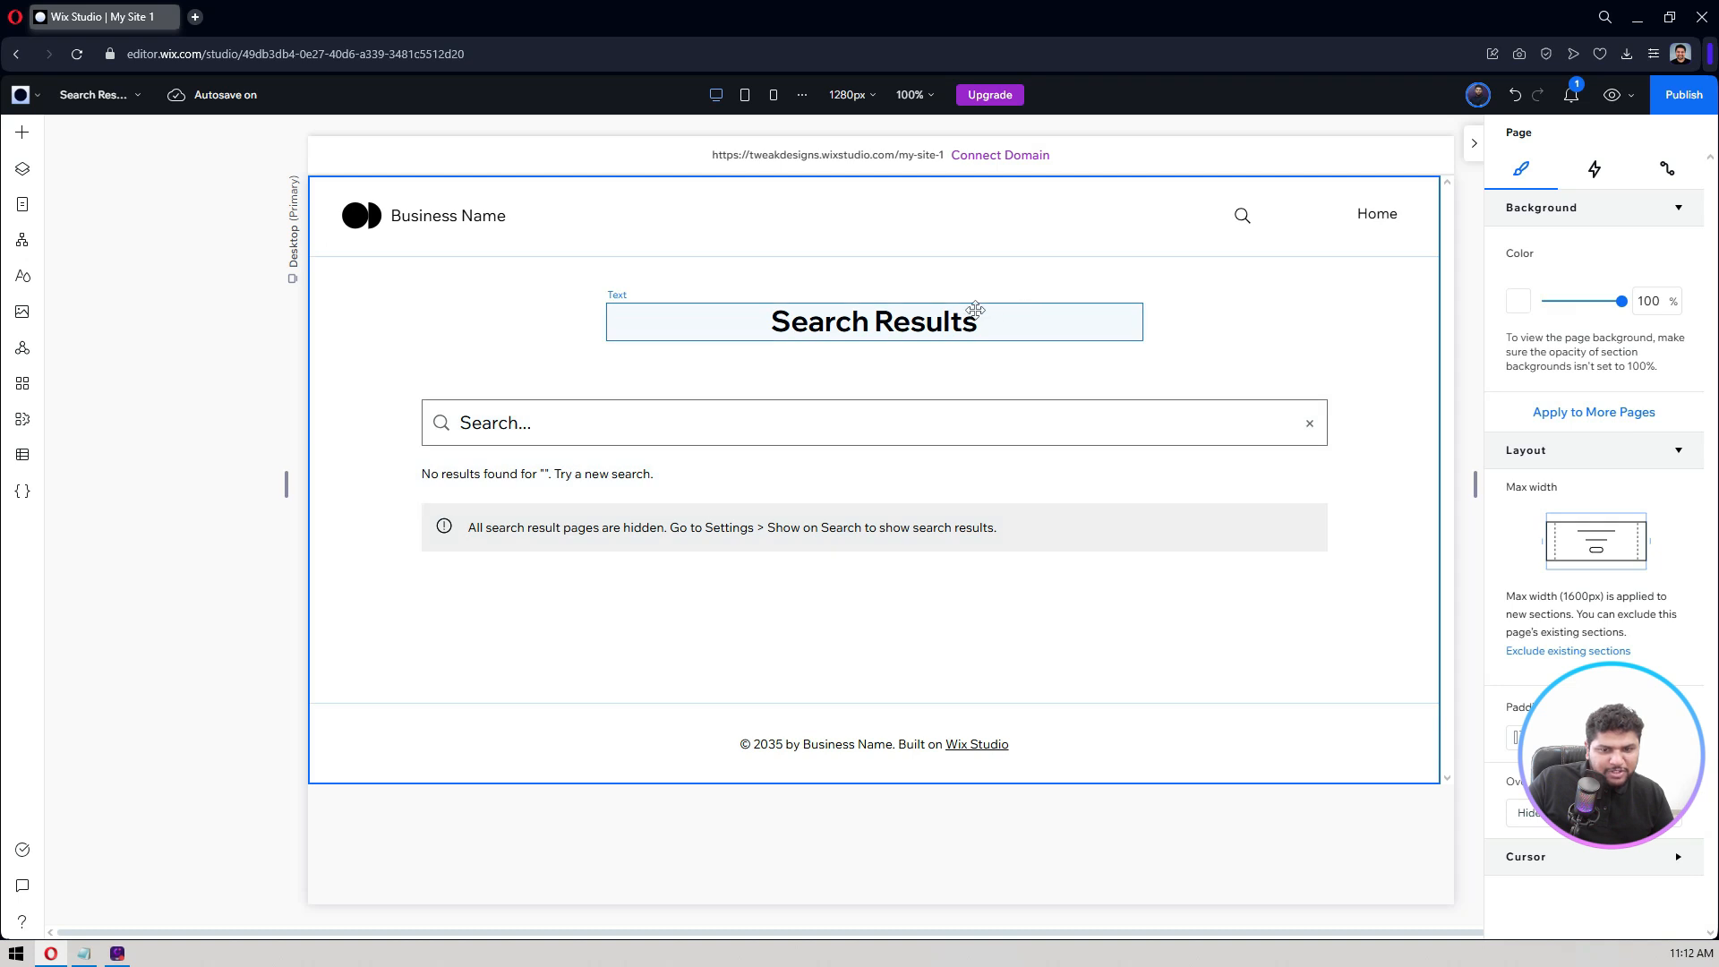
click(975, 308)
click(498, 444)
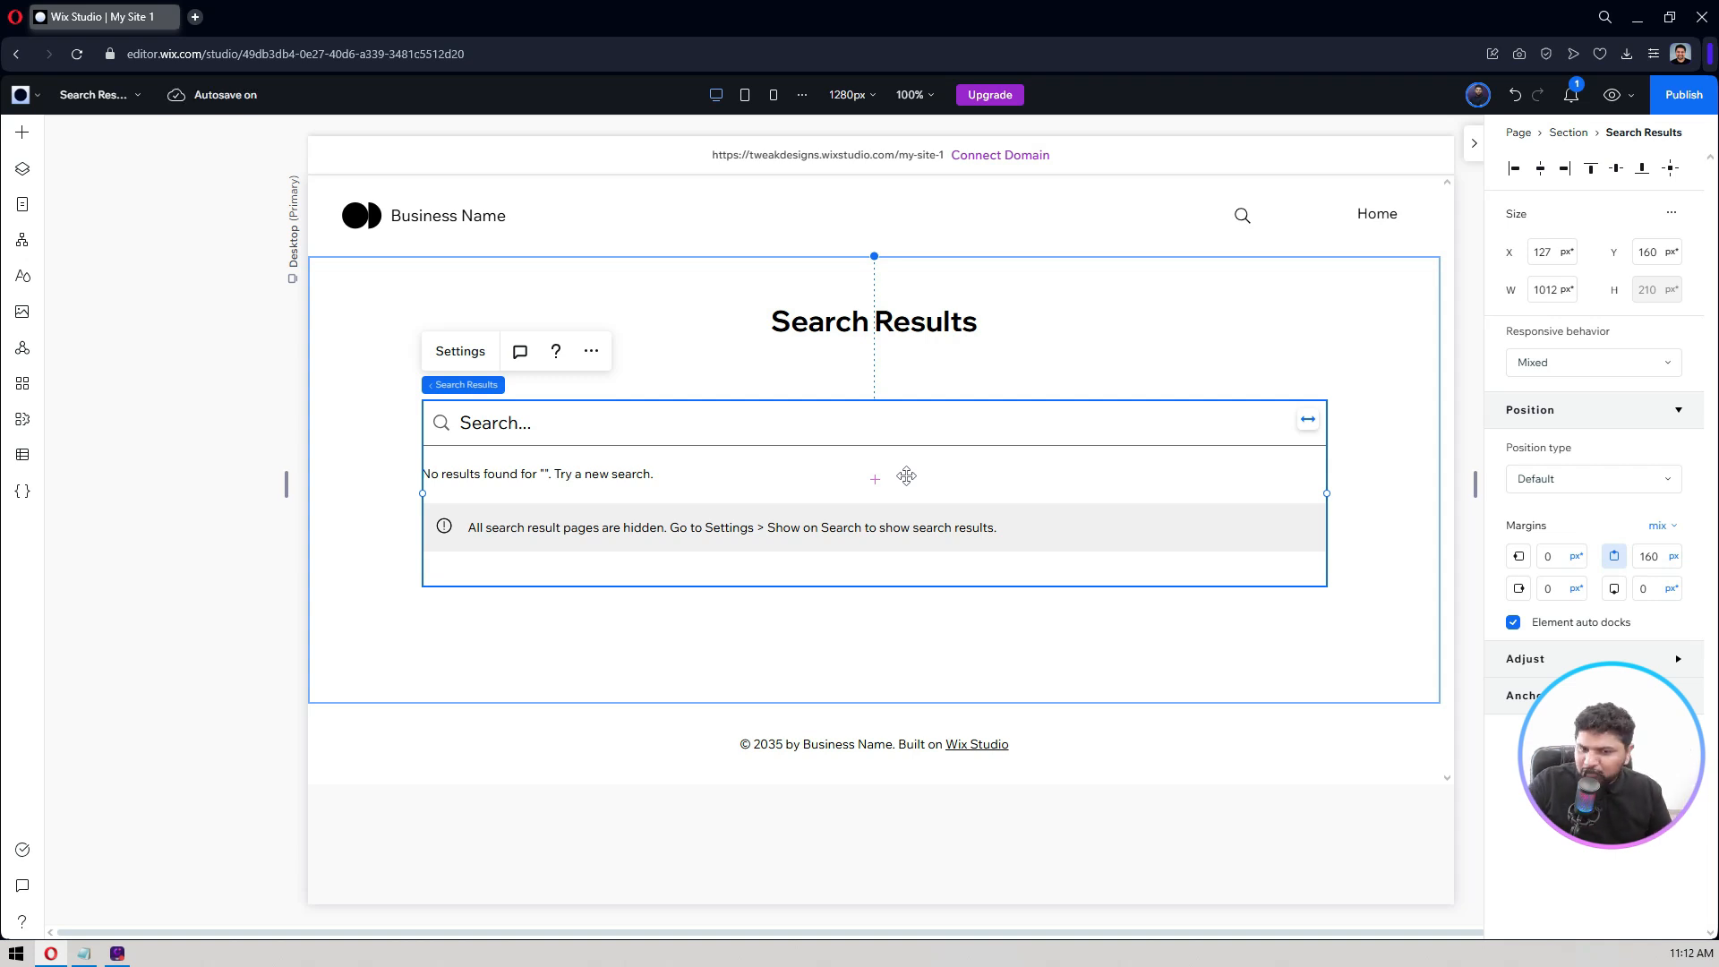
click(151, 356)
Step: Return to the Blog page and open its SEO basics from the list of site pages
click(121, 105)
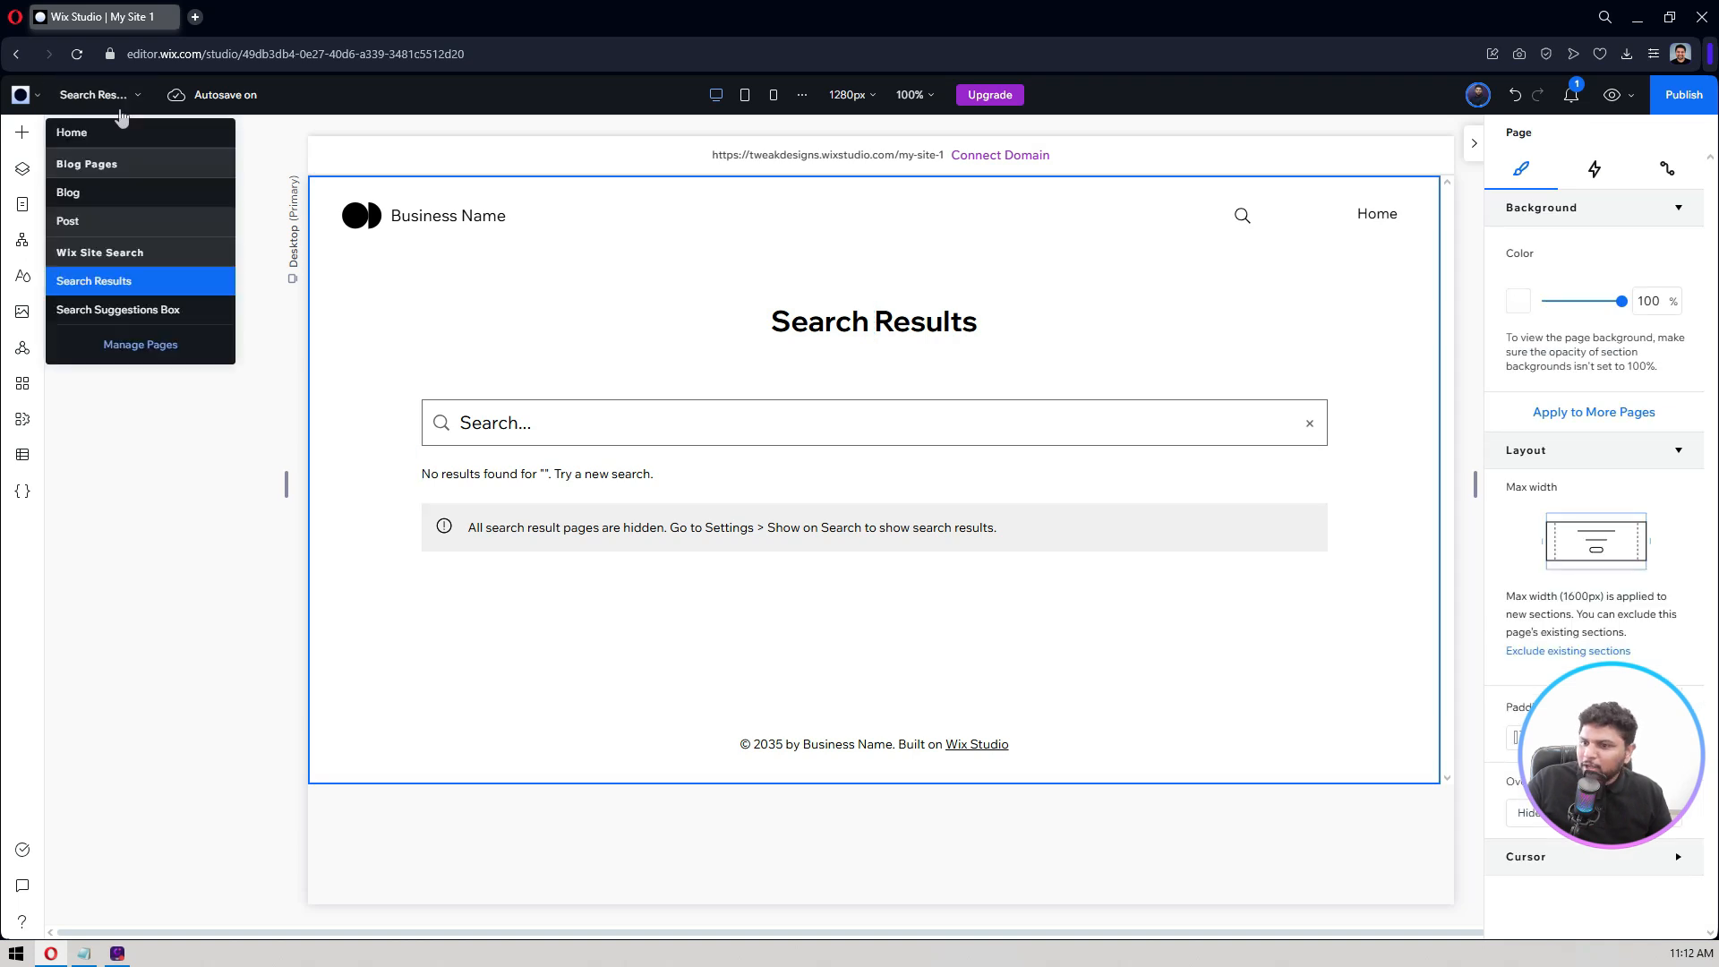
click(82, 192)
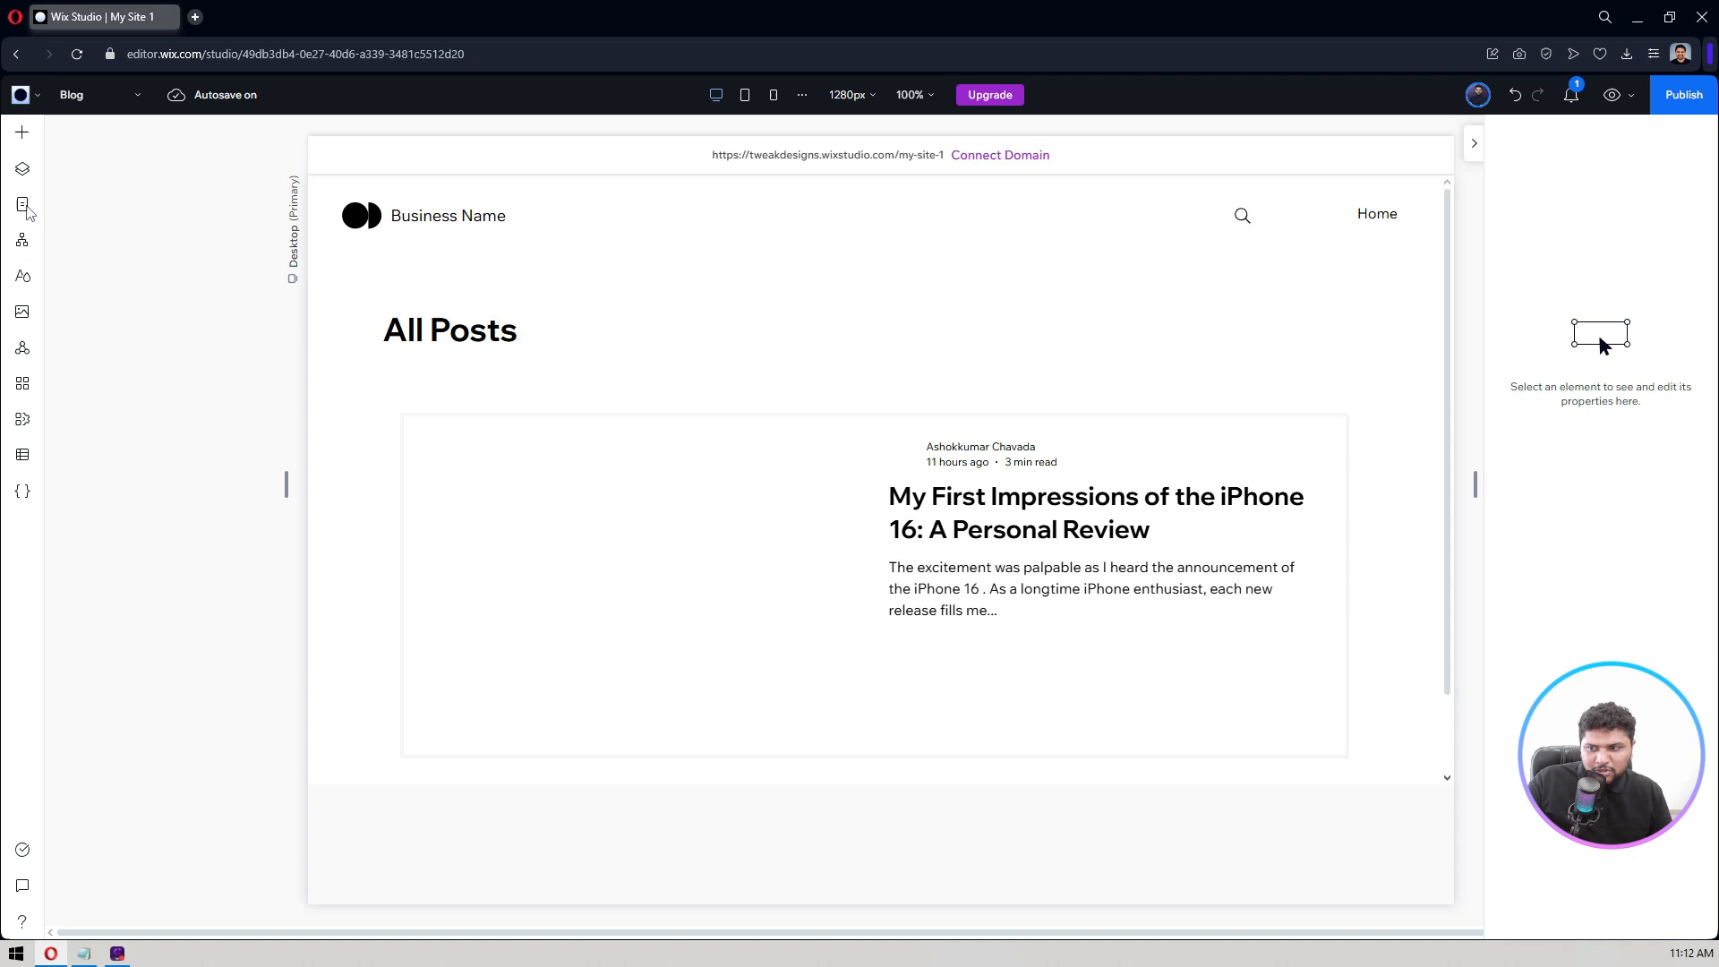
click(24, 206)
click(24, 206)
click(24, 206)
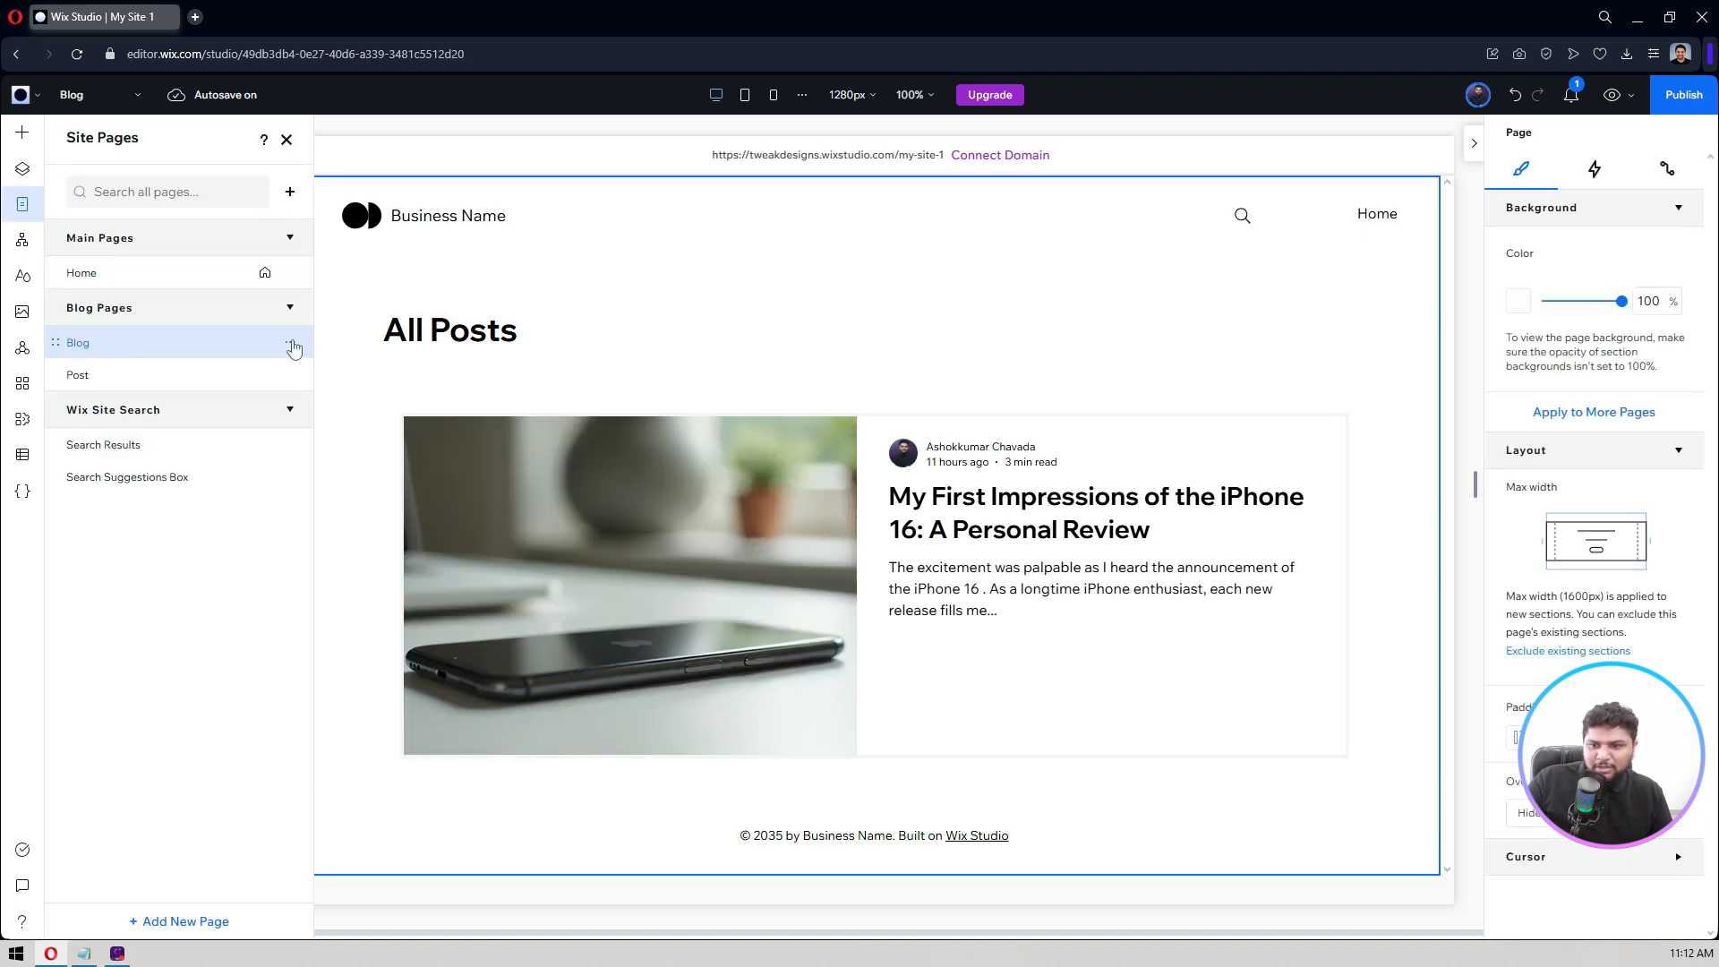
click(290, 344)
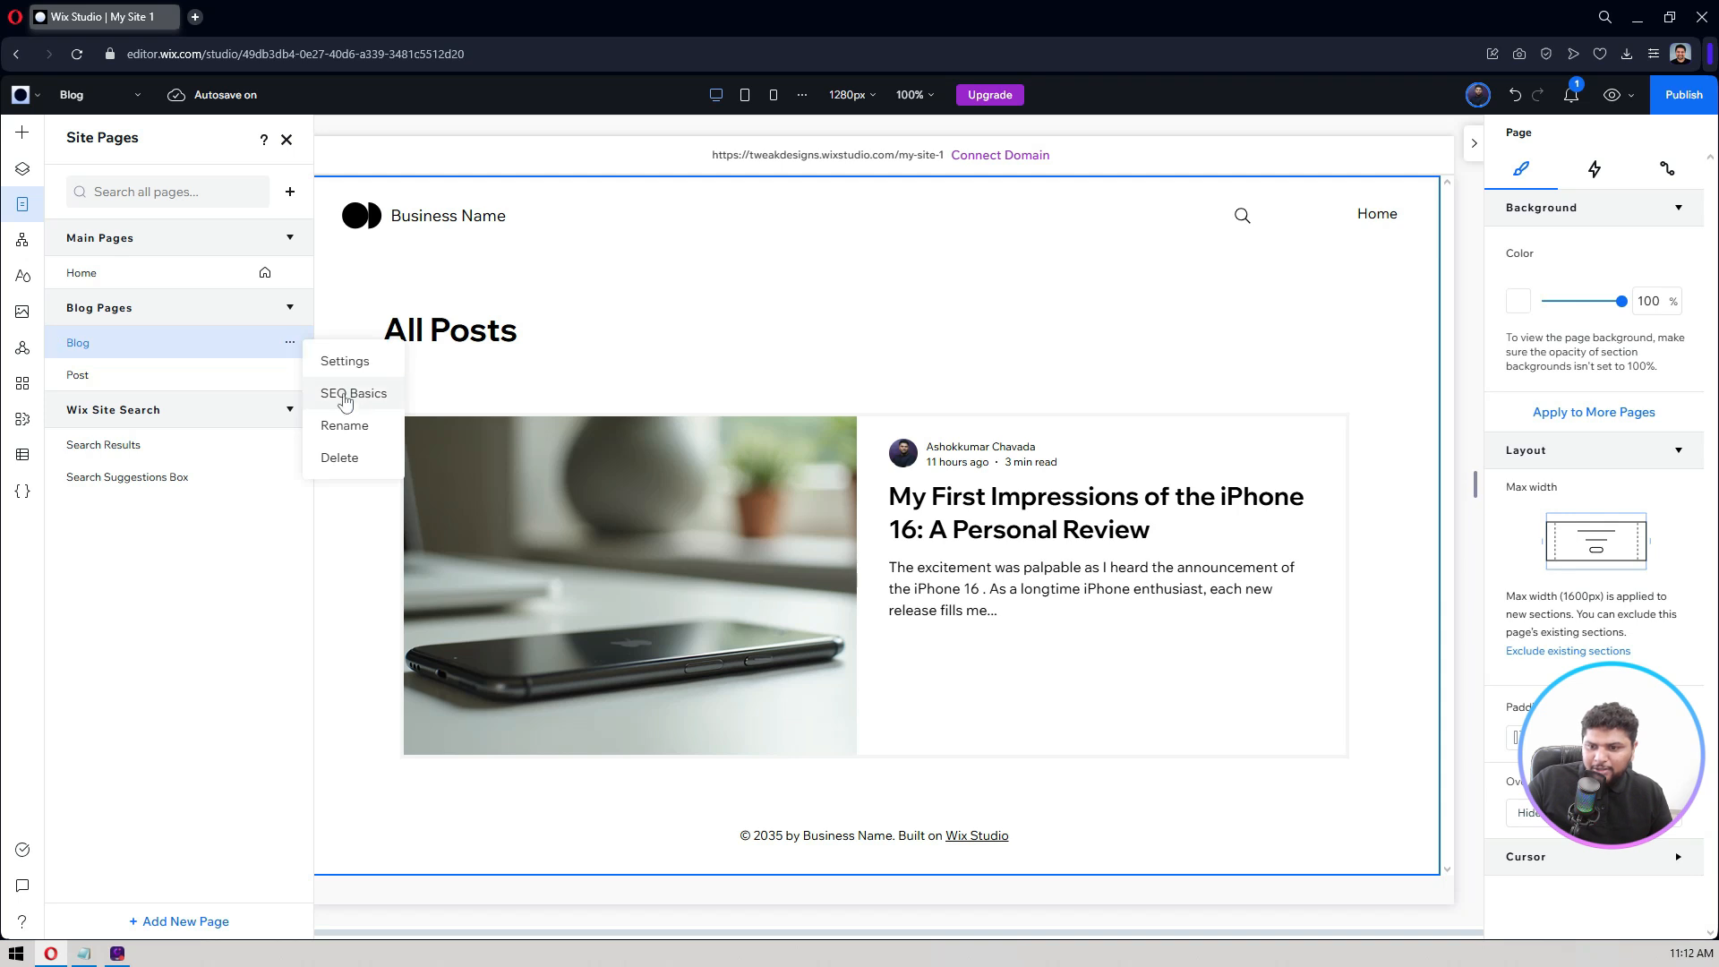
click(348, 397)
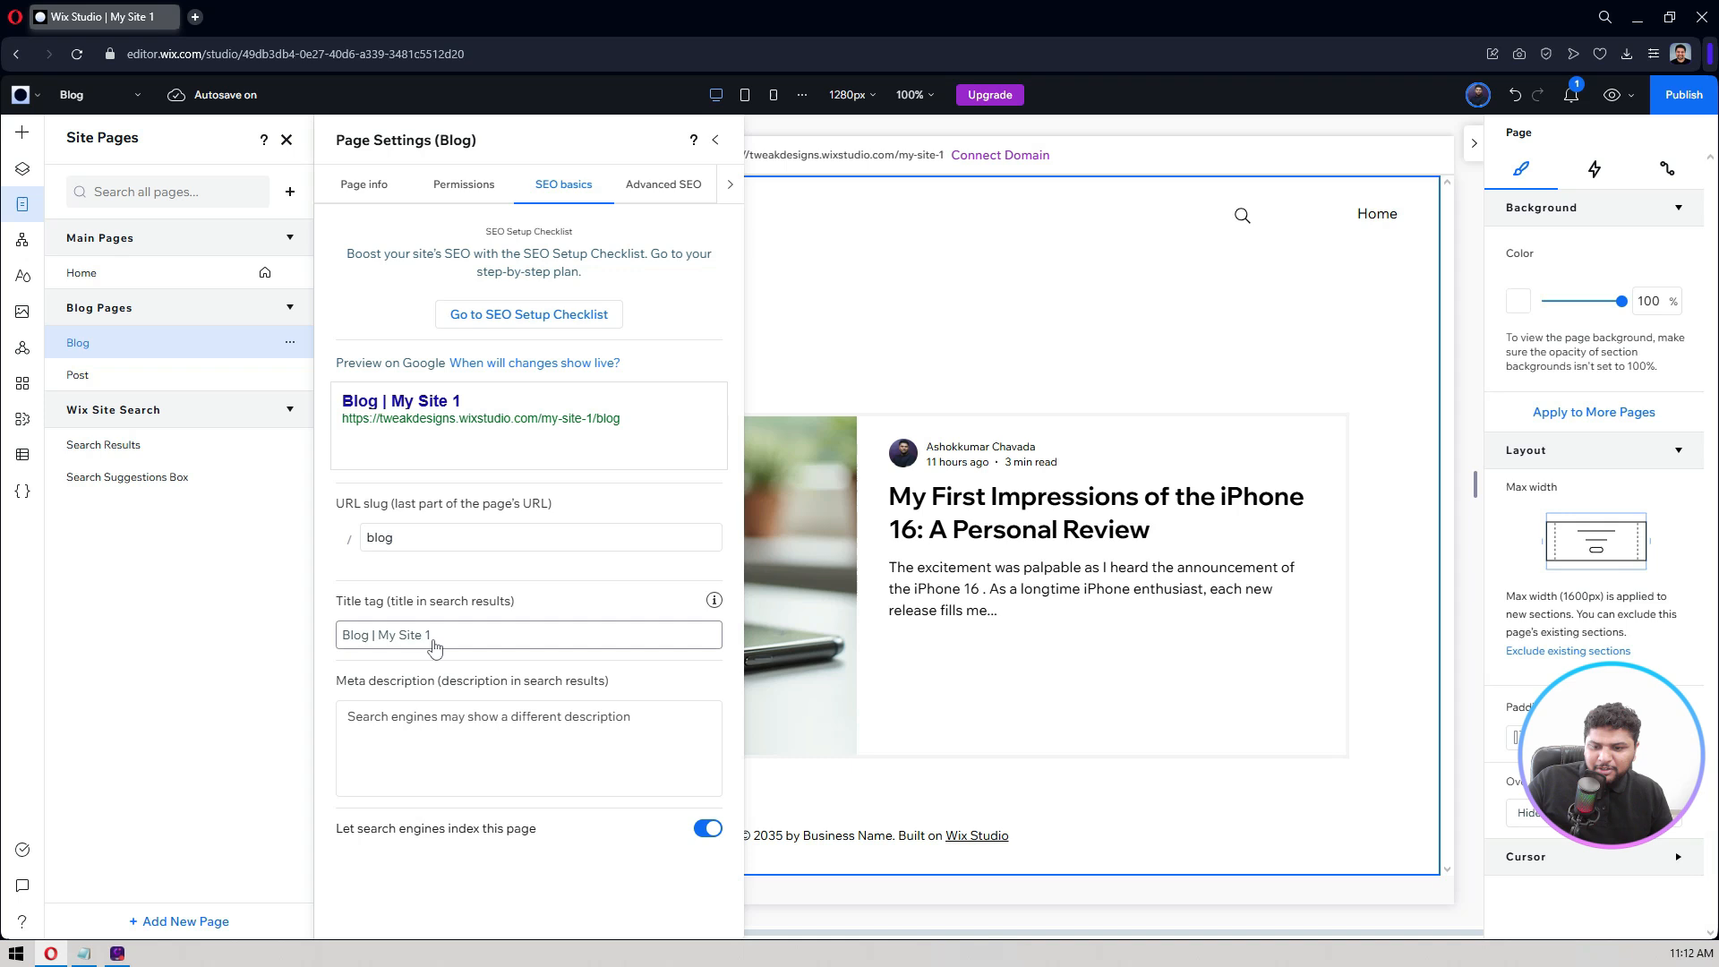
Step: Review the Blog page's page info, permissions, URL slug, title tag and advanced SEO settings
click(376, 184)
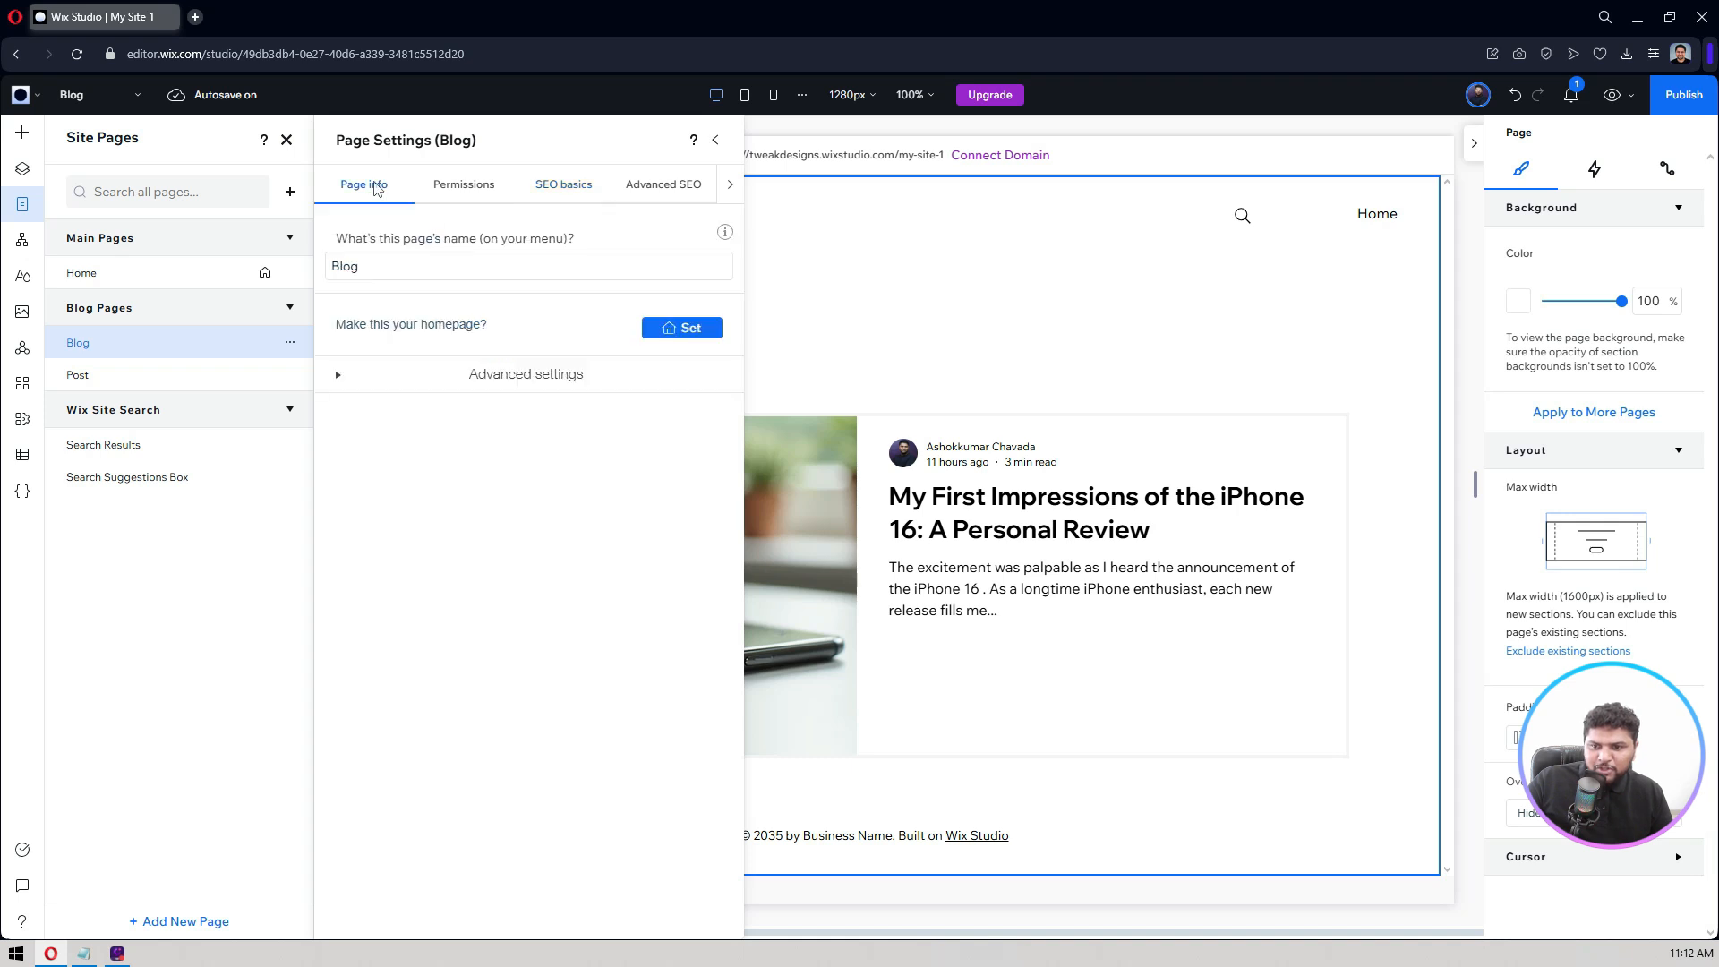
click(465, 185)
click(556, 183)
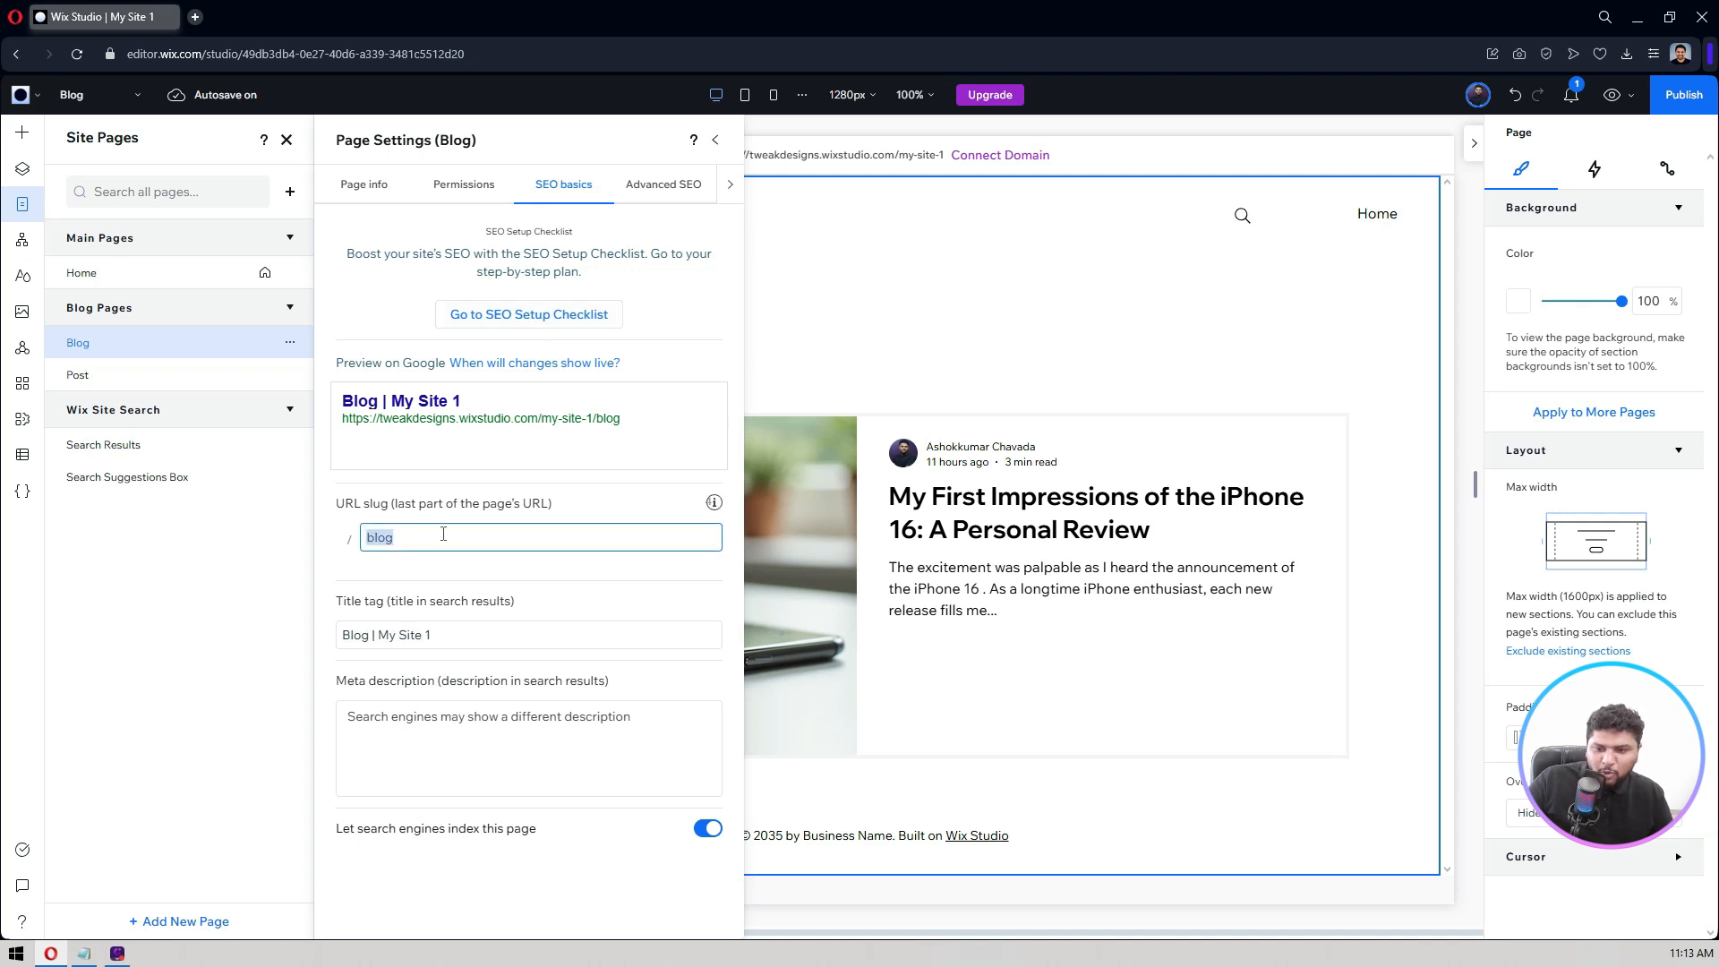
click(458, 635)
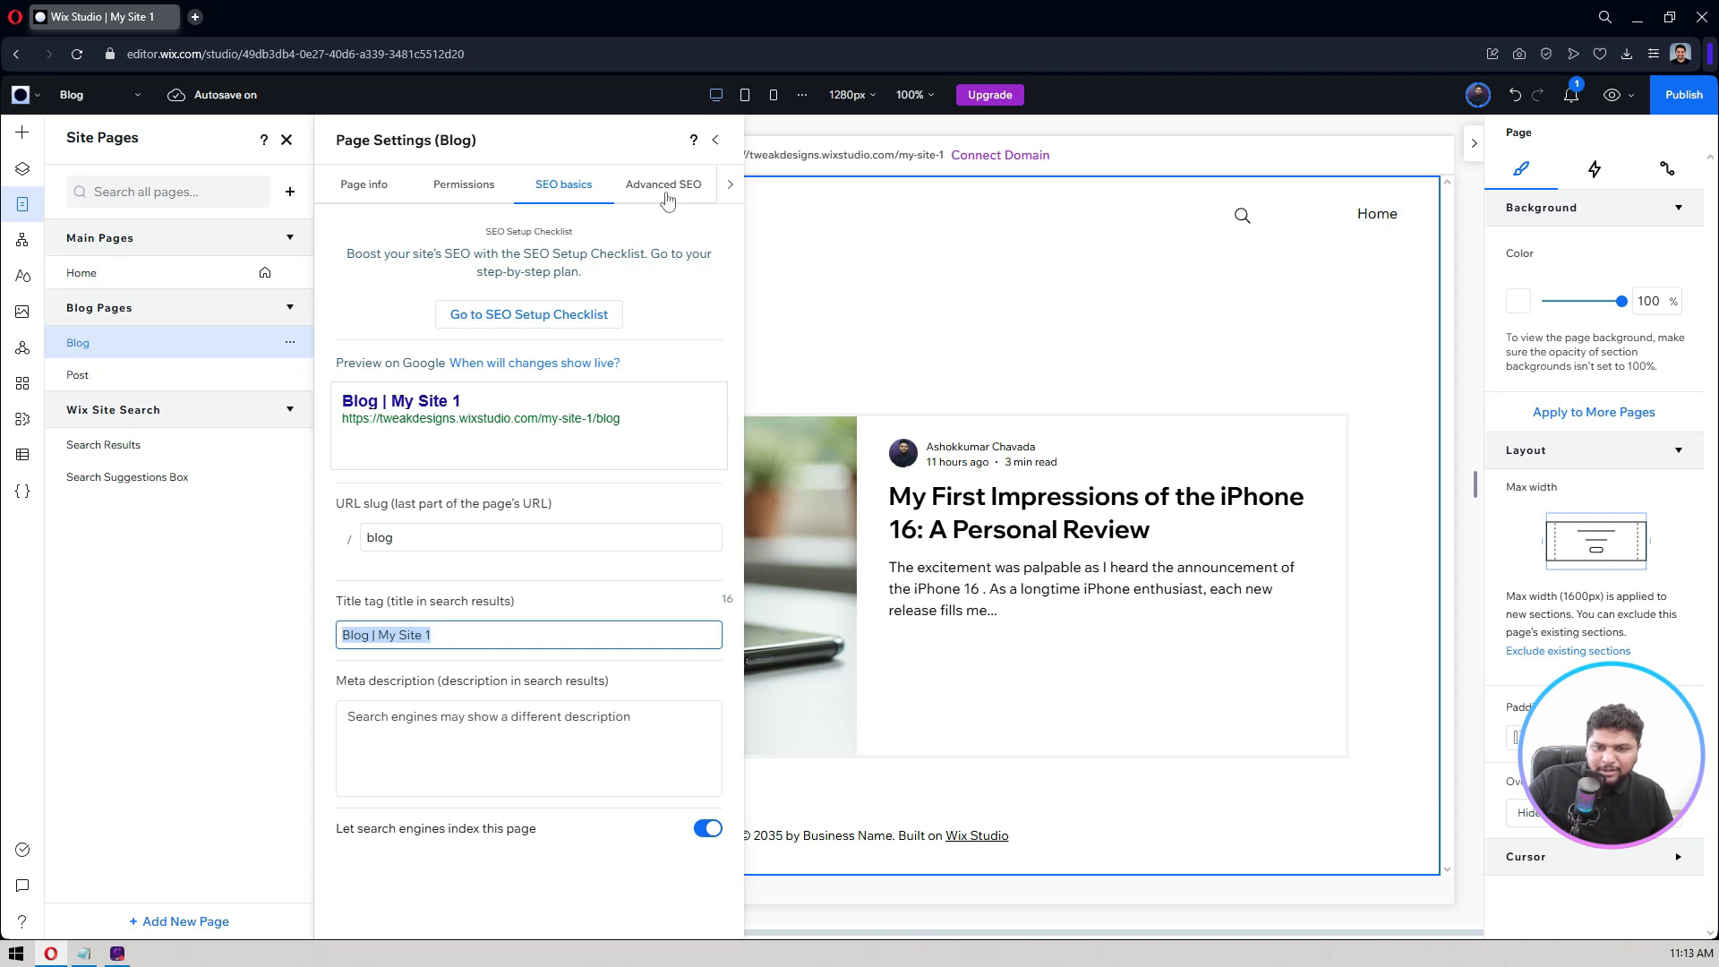
click(667, 188)
click(667, 190)
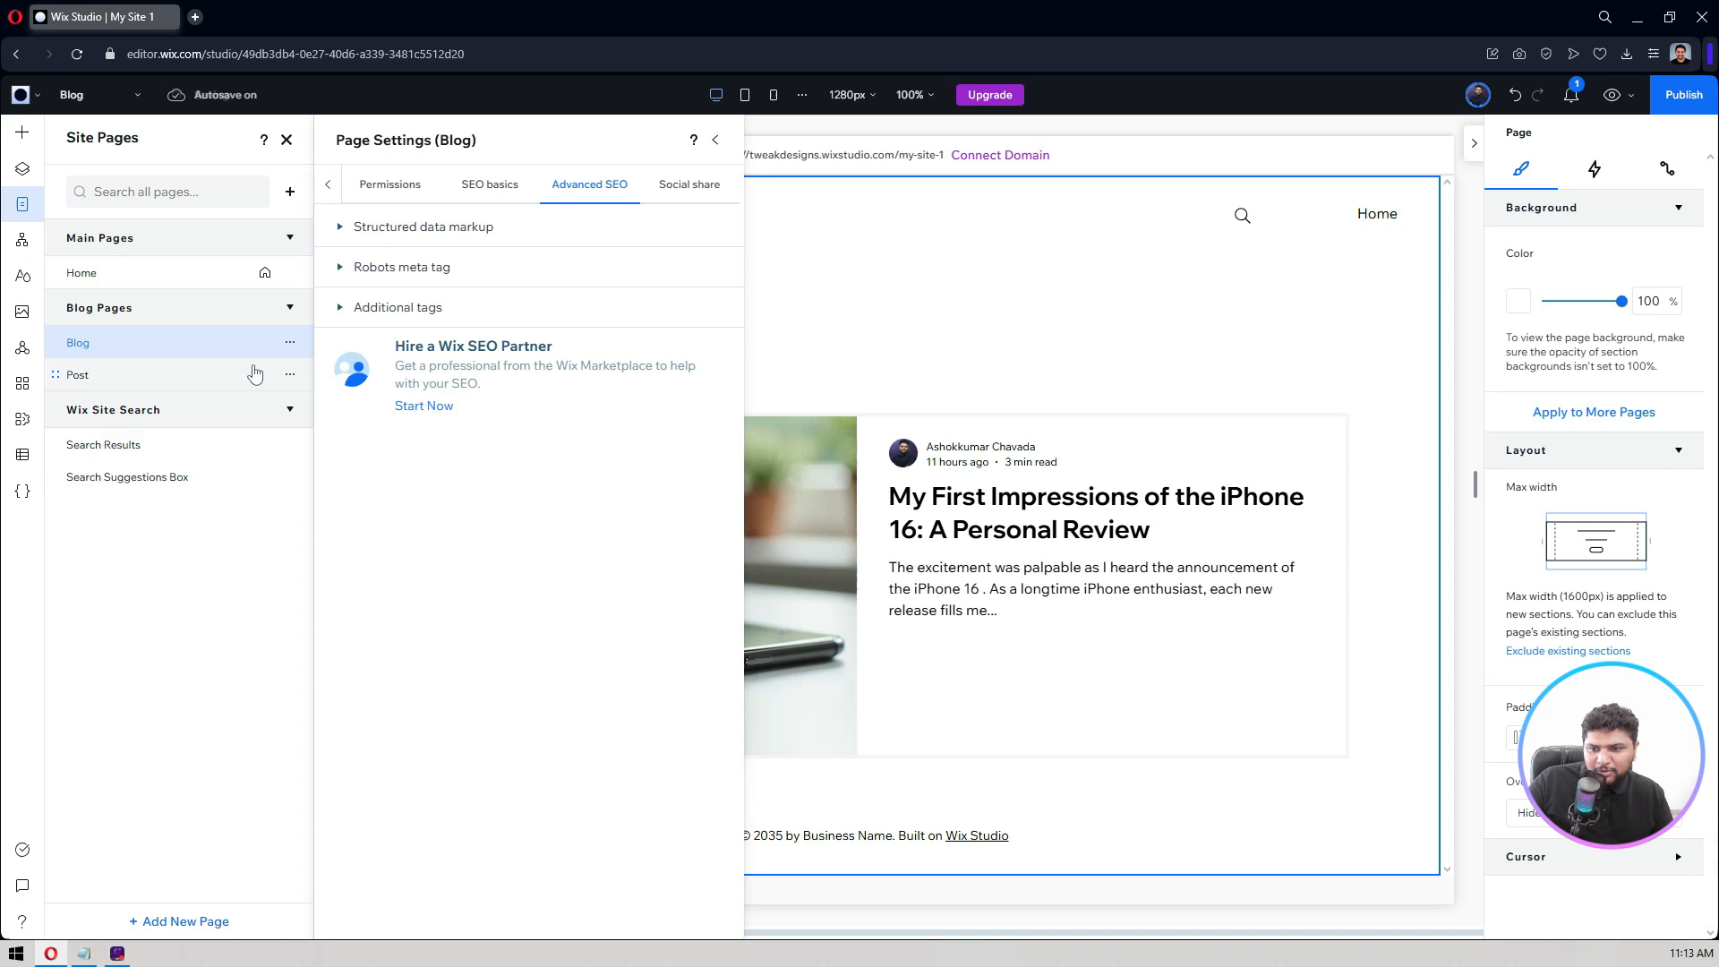
Step: Open the Post page's SEO basics and check how posts are previewed on Google
click(295, 377)
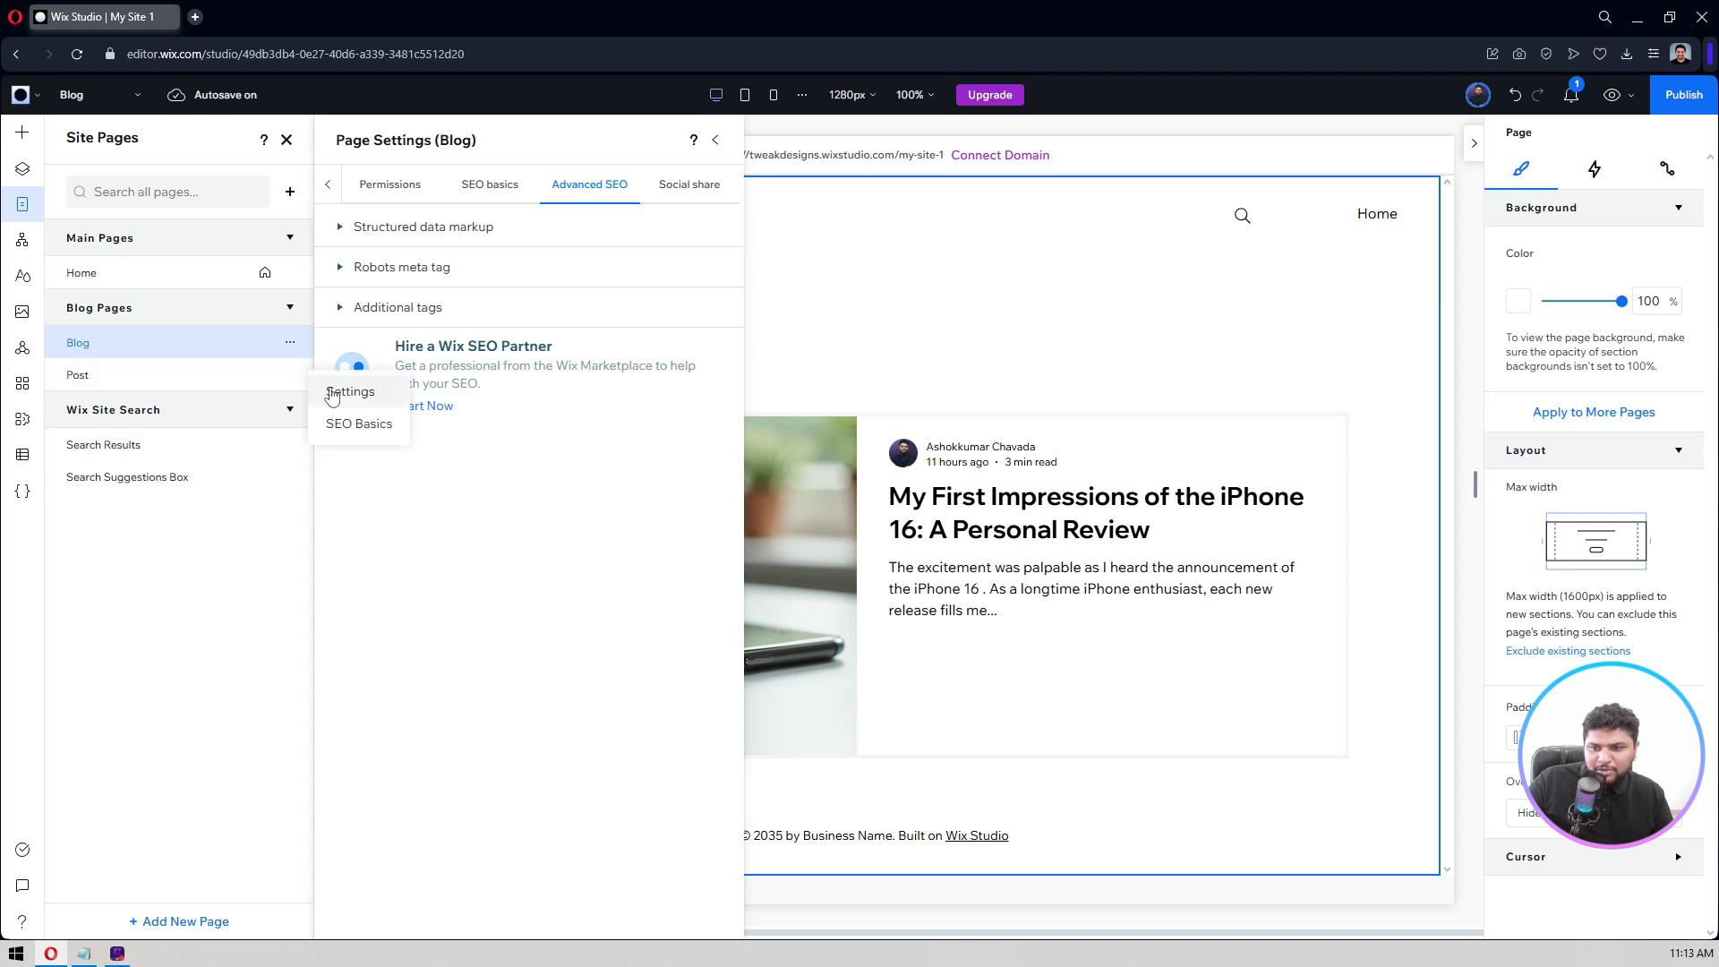
click(363, 425)
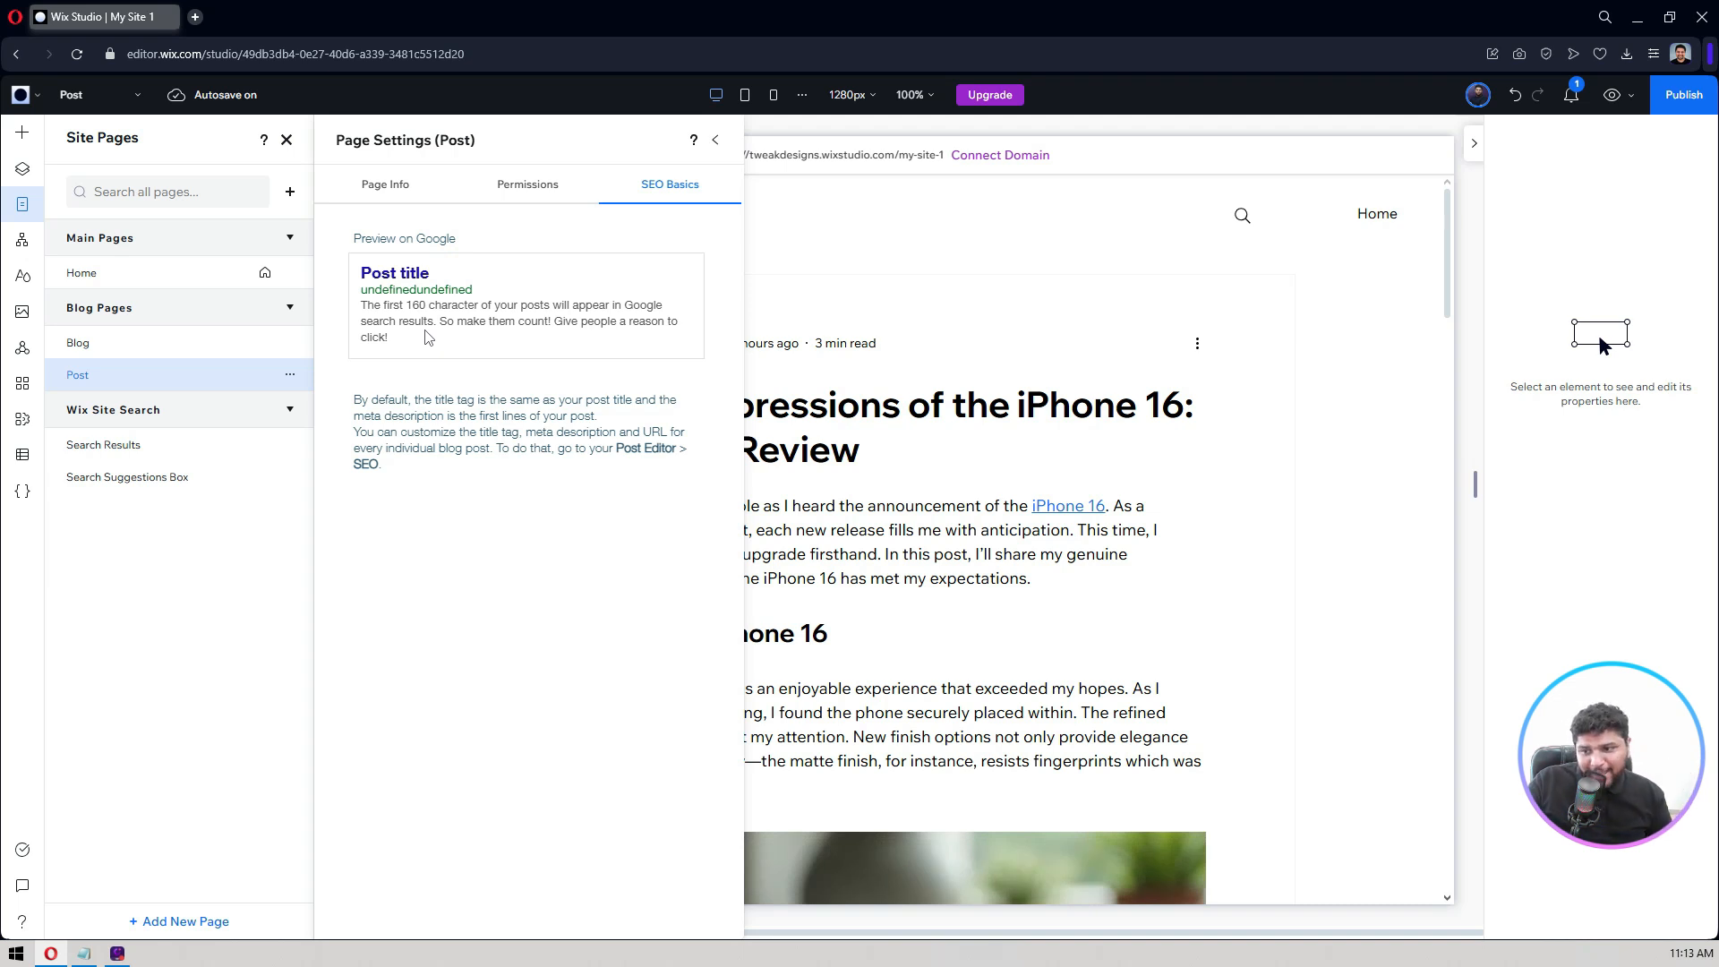
Step: Open the Wix Blog section of the site's business apps
click(23, 418)
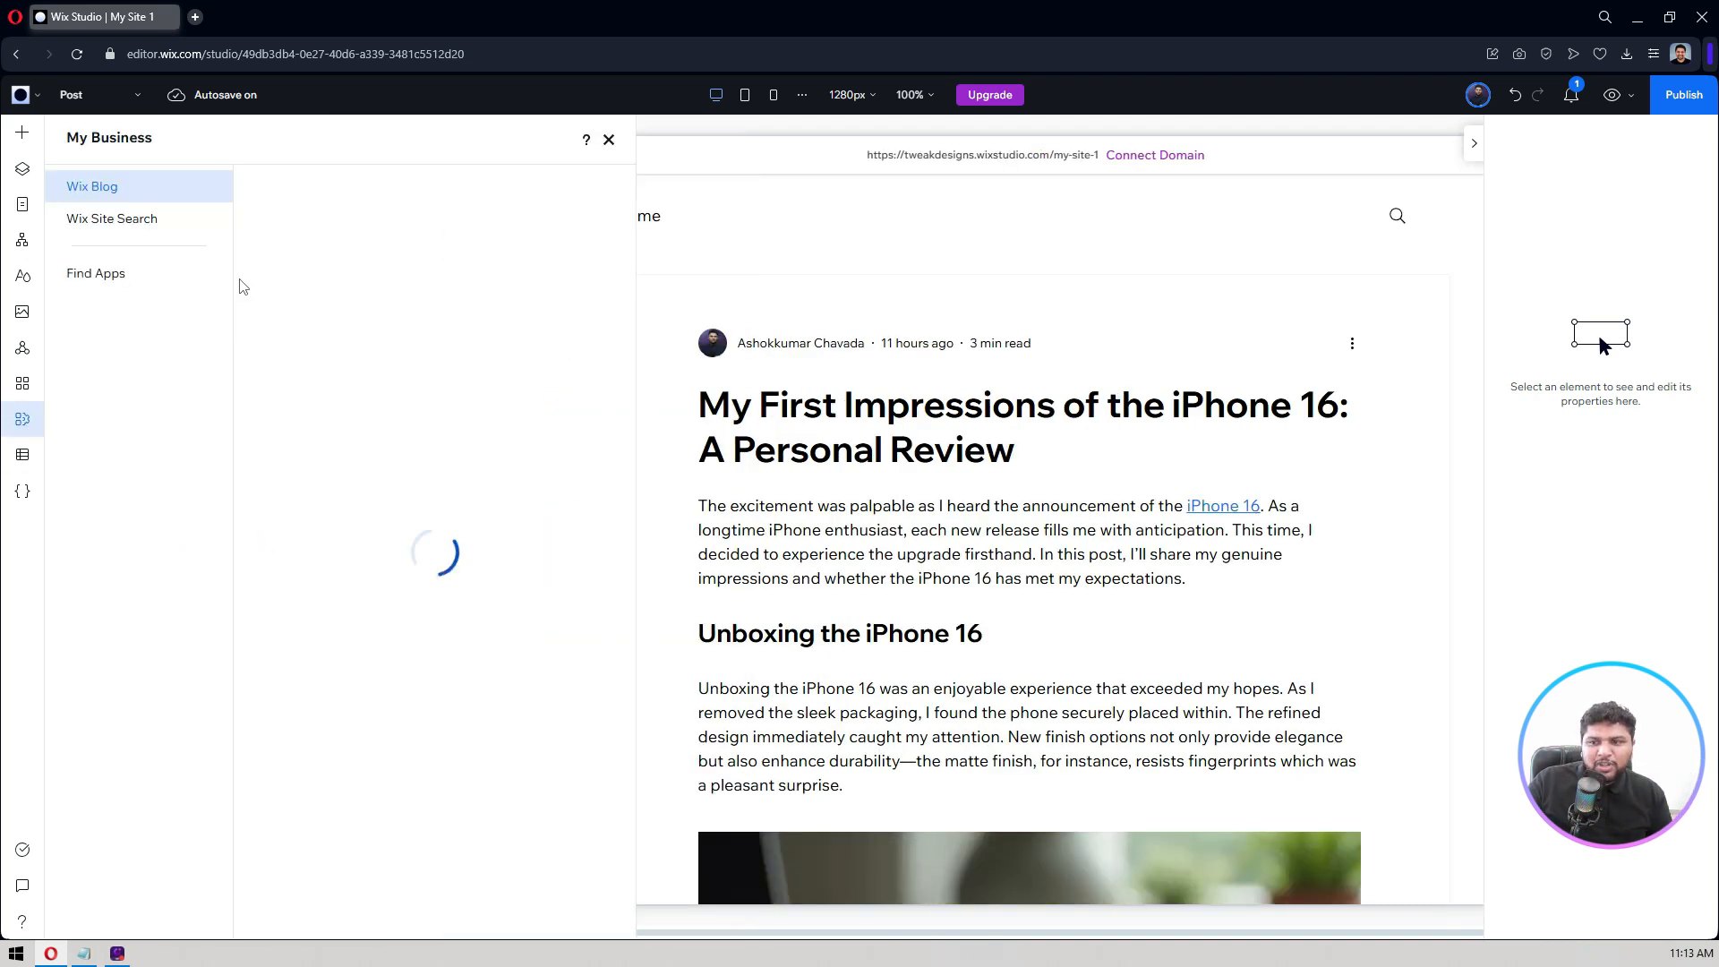